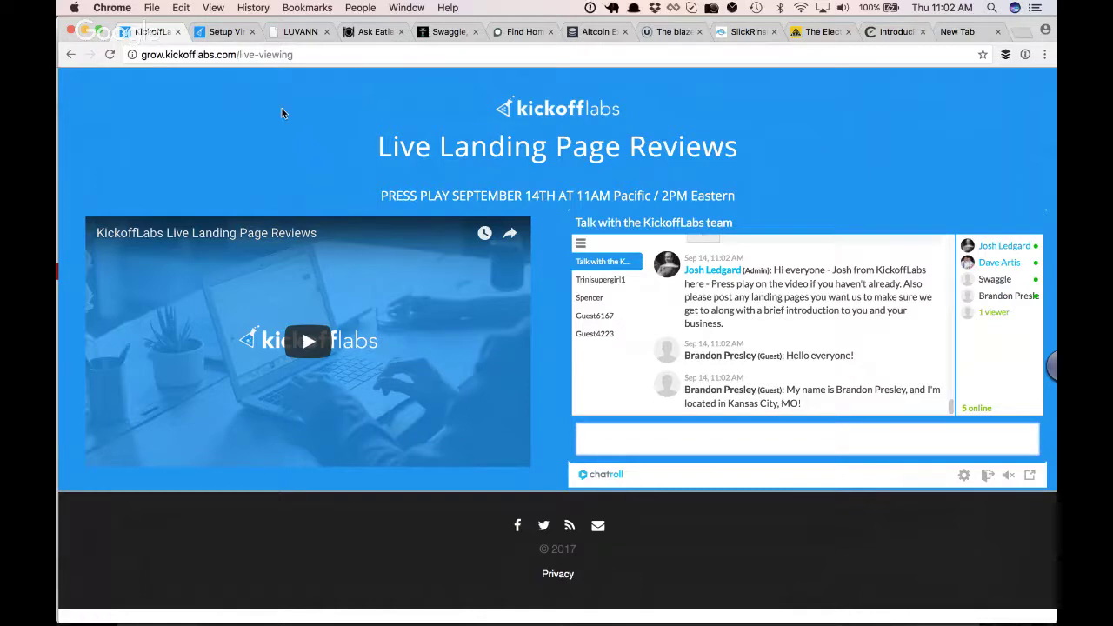
# Open the KickoffLabs home page and preview the "Give away rewards for referrals" features, including automatic lead notifications and unlocking rewards
pyautogui.click(219, 32)
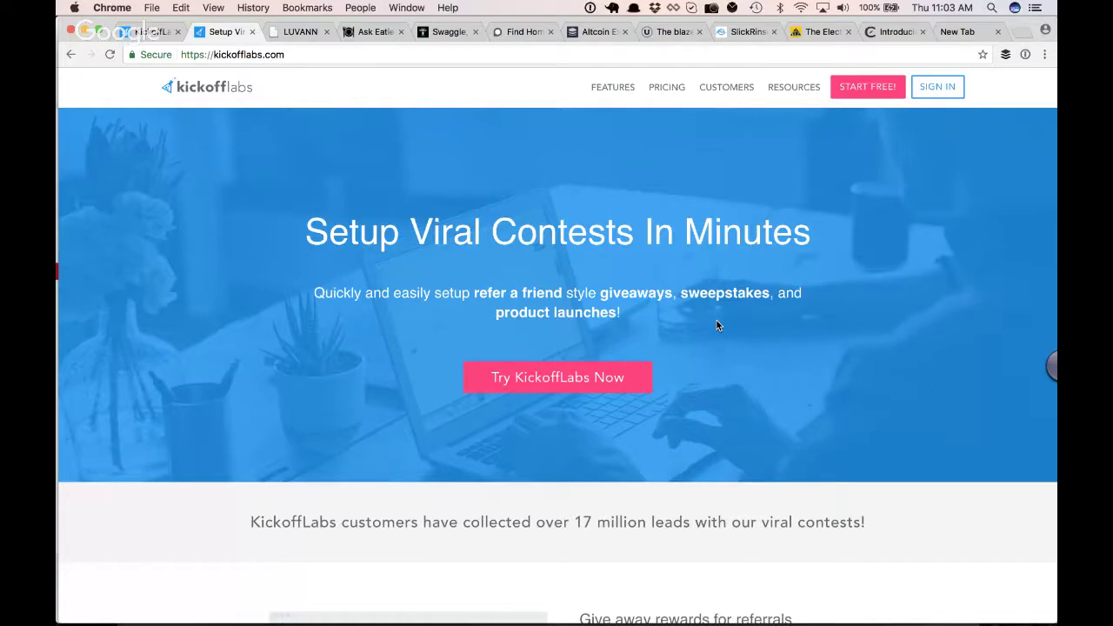
pyautogui.scroll(-1, 716, 323)
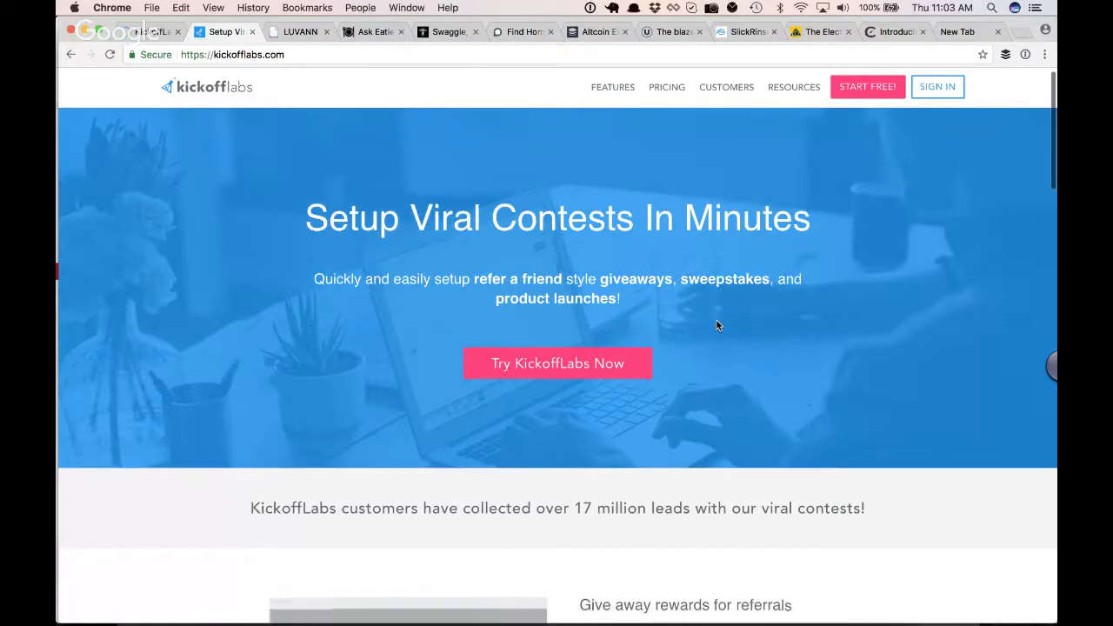
pyautogui.scroll(-2, 716, 325)
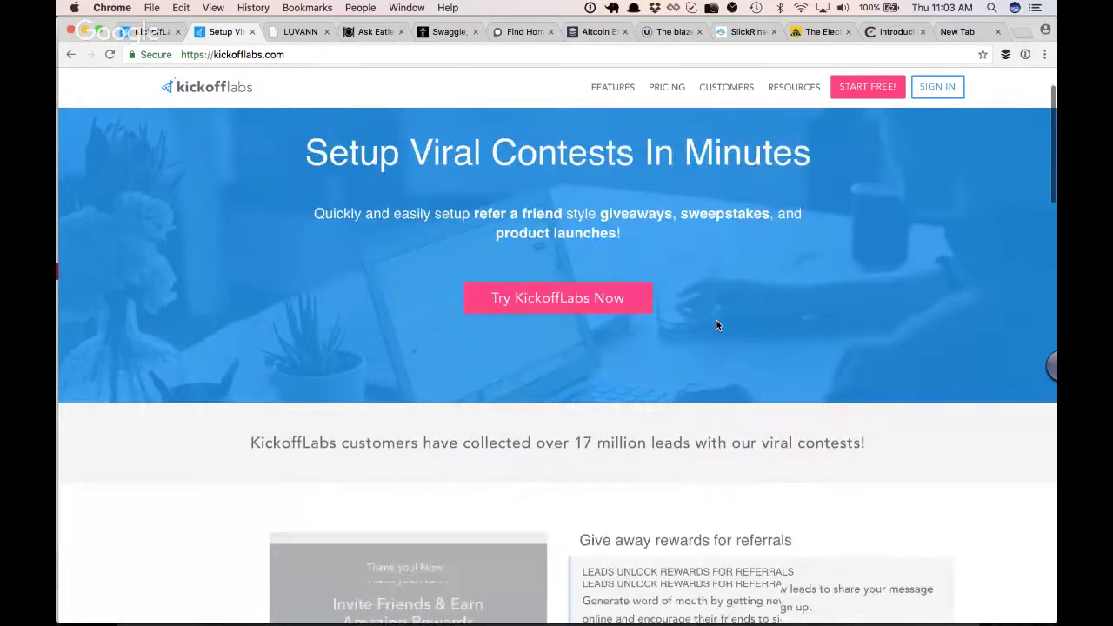
pyautogui.scroll(-5, 930, 265)
pyautogui.scroll(-1, 930, 265)
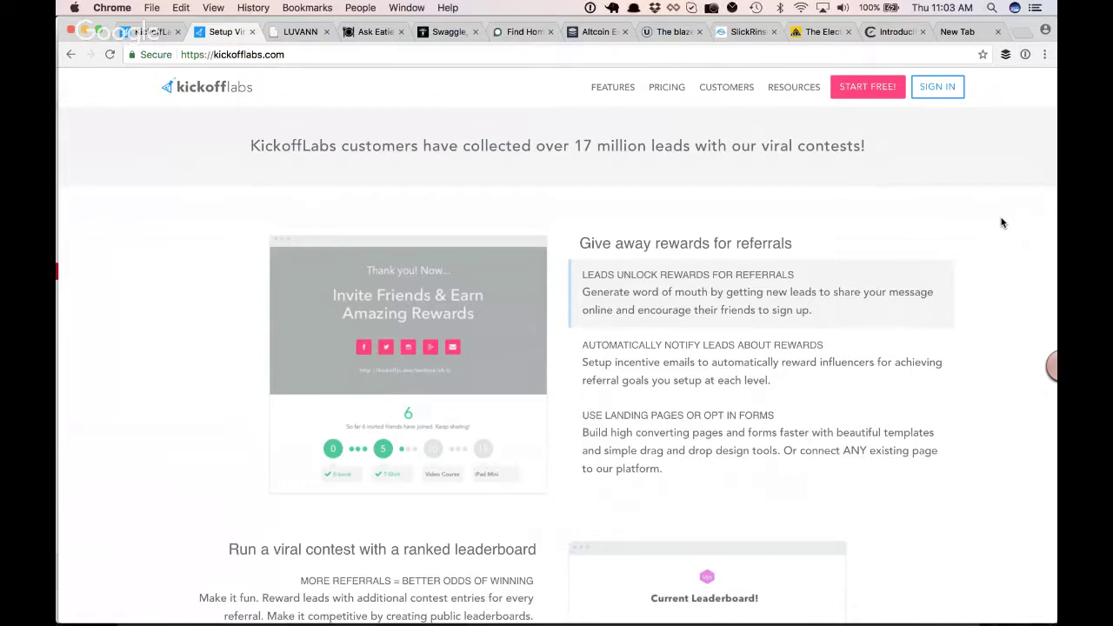
pyautogui.click(607, 344)
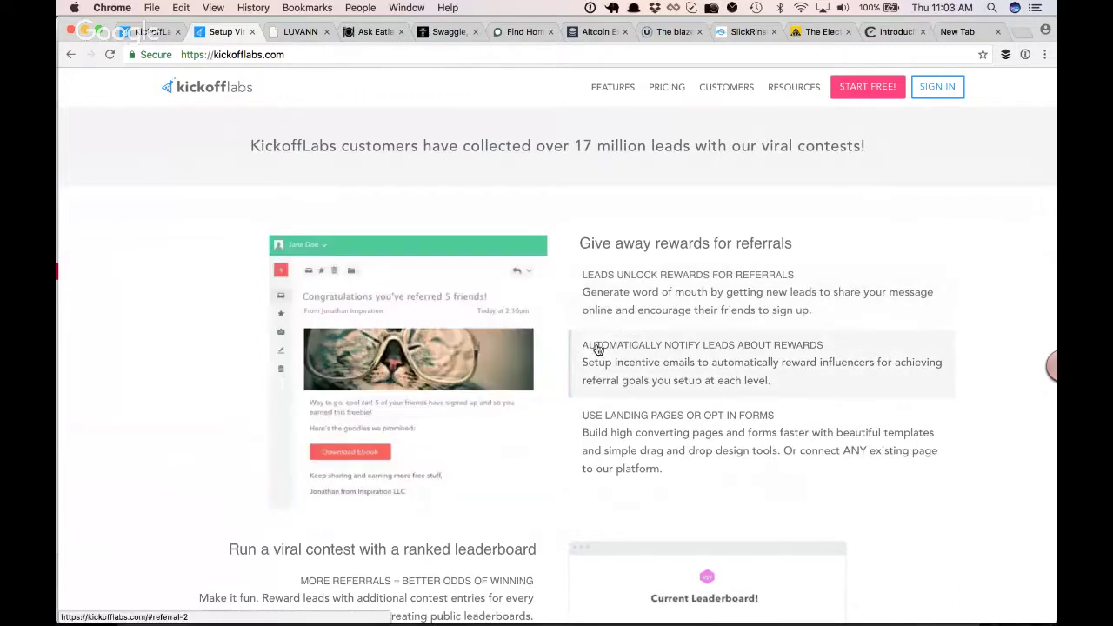
pyautogui.click(887, 281)
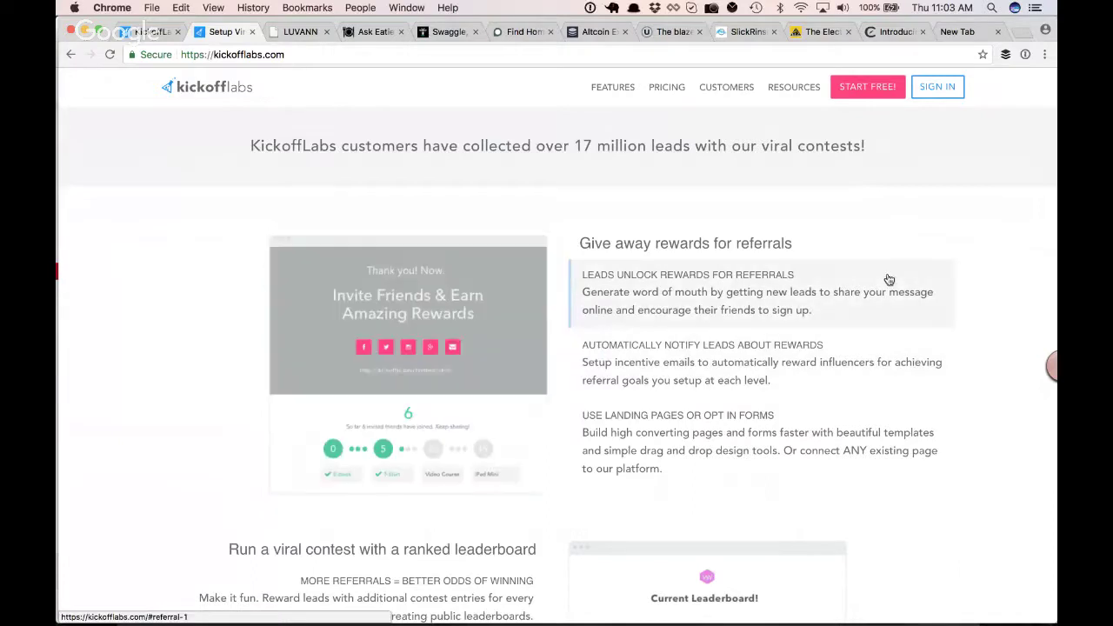
pyautogui.scroll(-1, 1002, 311)
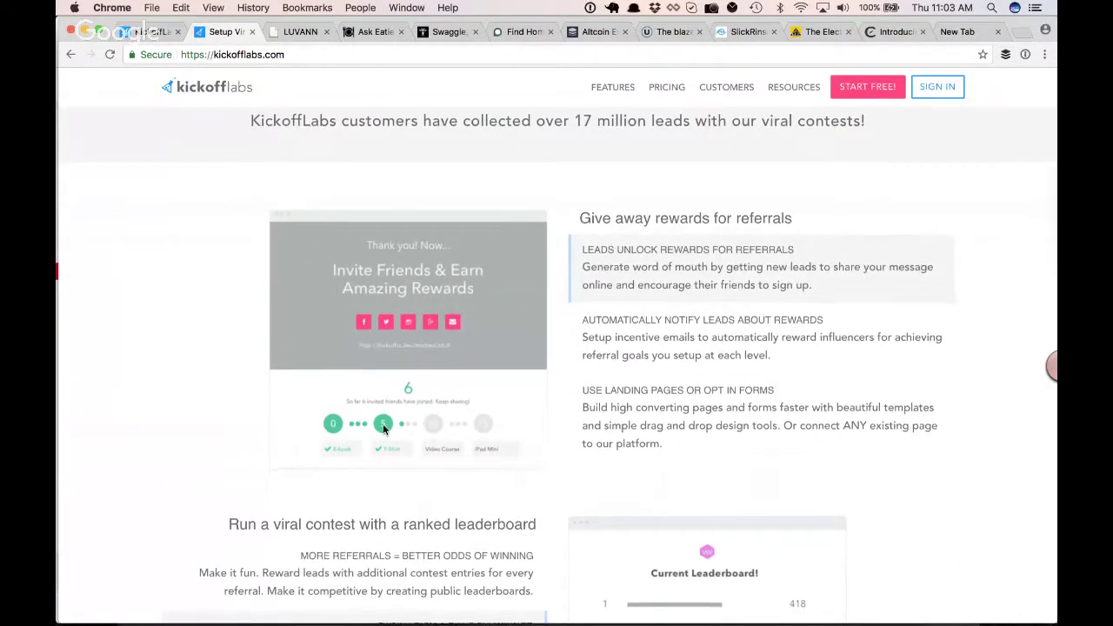
# Examine the home page's ranked leaderboard, product waitlist and "Learn, Optimize and Prevent Fraud" sections, then return to the main headline
pyautogui.scroll(-7, 382, 426)
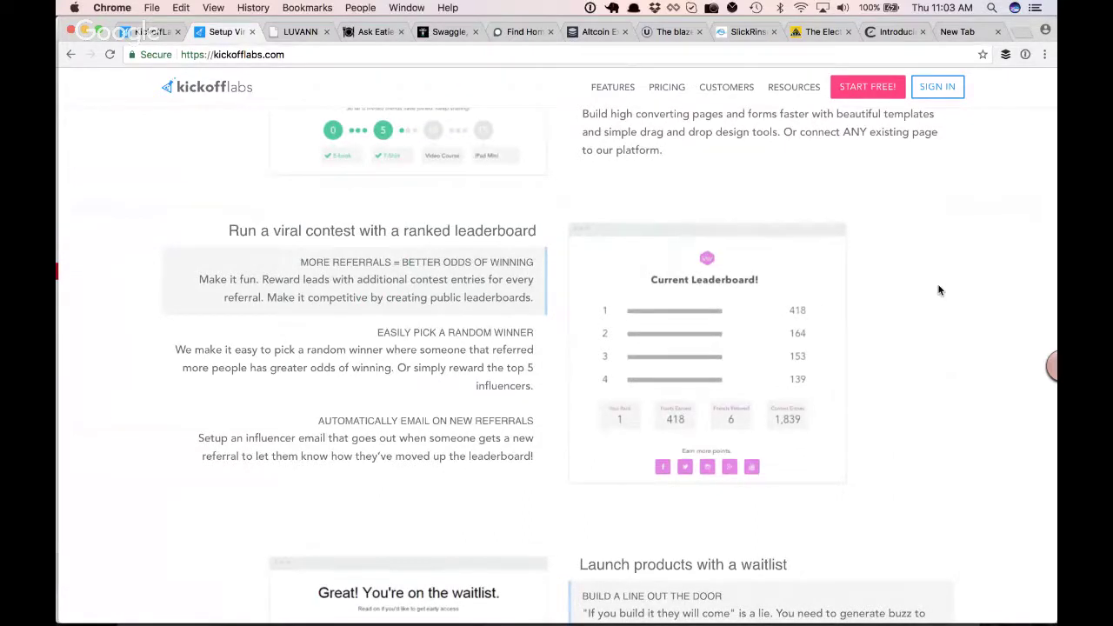
pyautogui.scroll(-5, 939, 290)
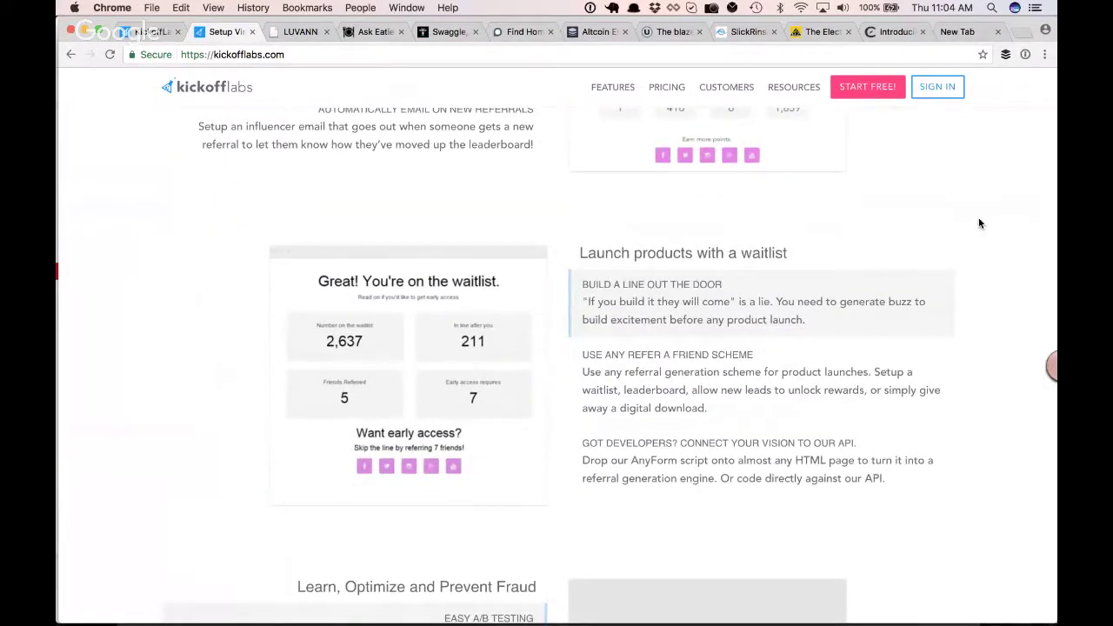
pyautogui.scroll(-6, 979, 223)
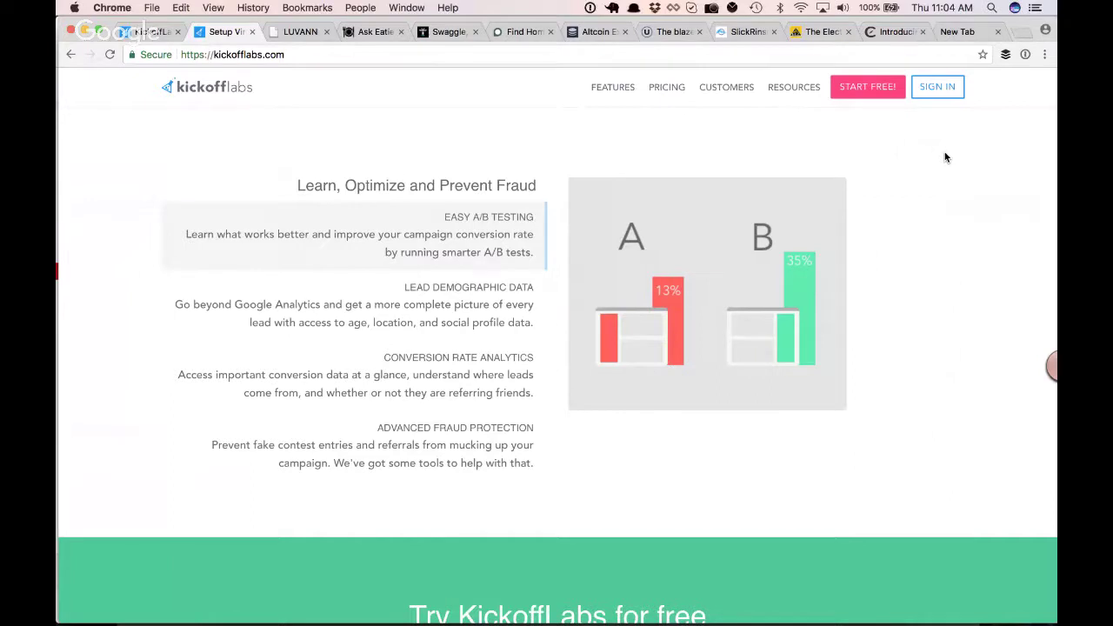
pyautogui.moveTo(422, 276)
pyautogui.scroll(2, 529, 135)
pyautogui.scroll(10, 530, 139)
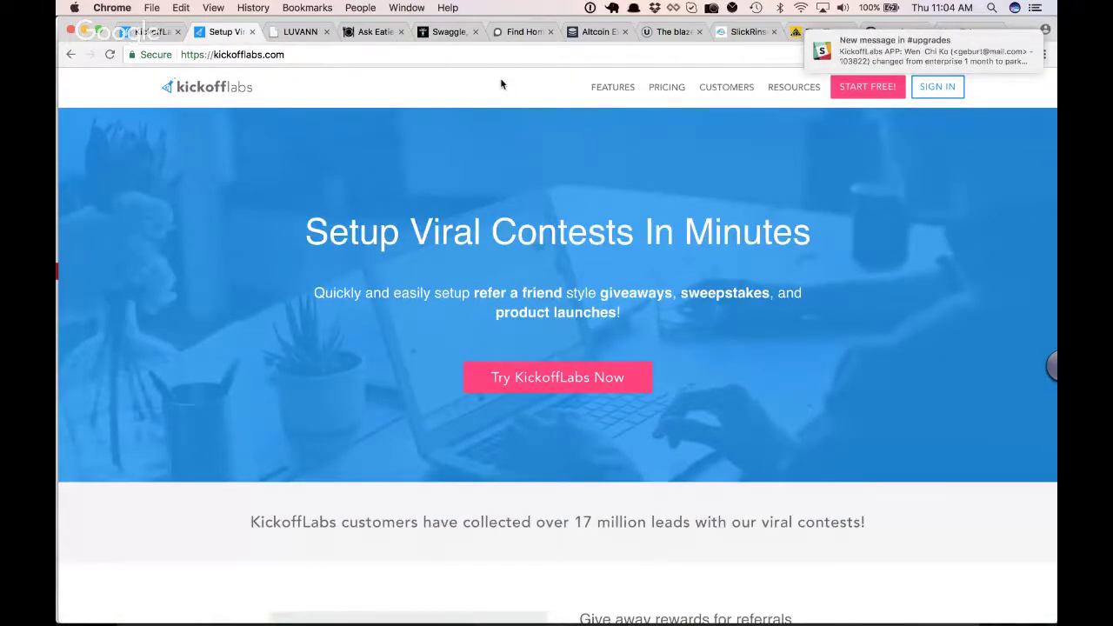
# Go to kickofflabs.com/blog and open the post about creating a personal greeting on landing pages for visitors from their own friends
pyautogui.click(366, 58)
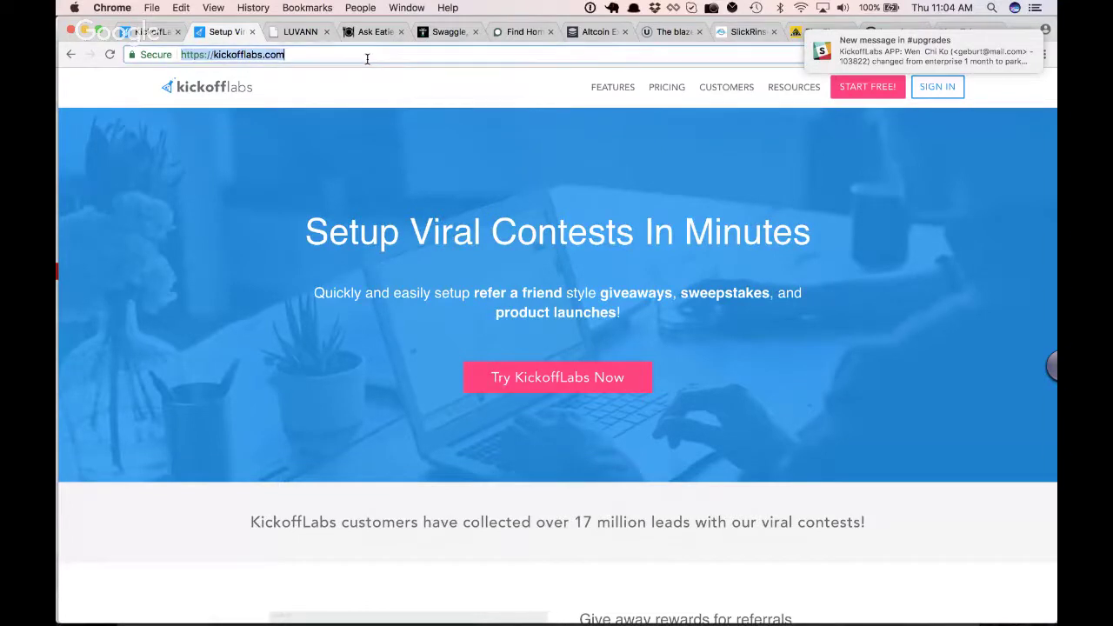
pyautogui.click(366, 59)
pyautogui.write('/')
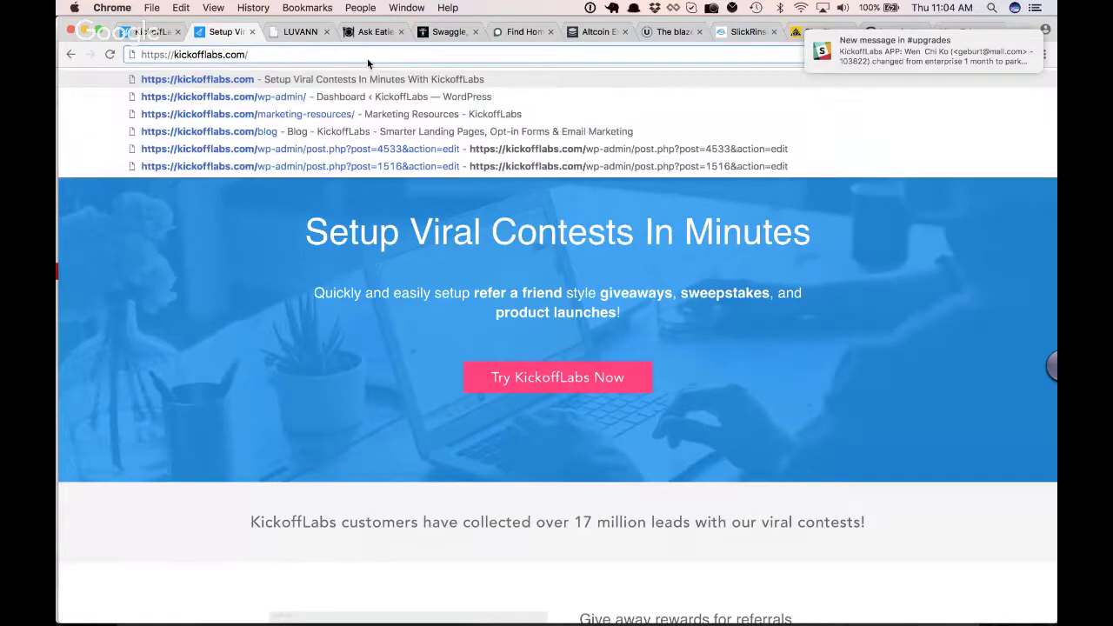
pyautogui.write('blog')
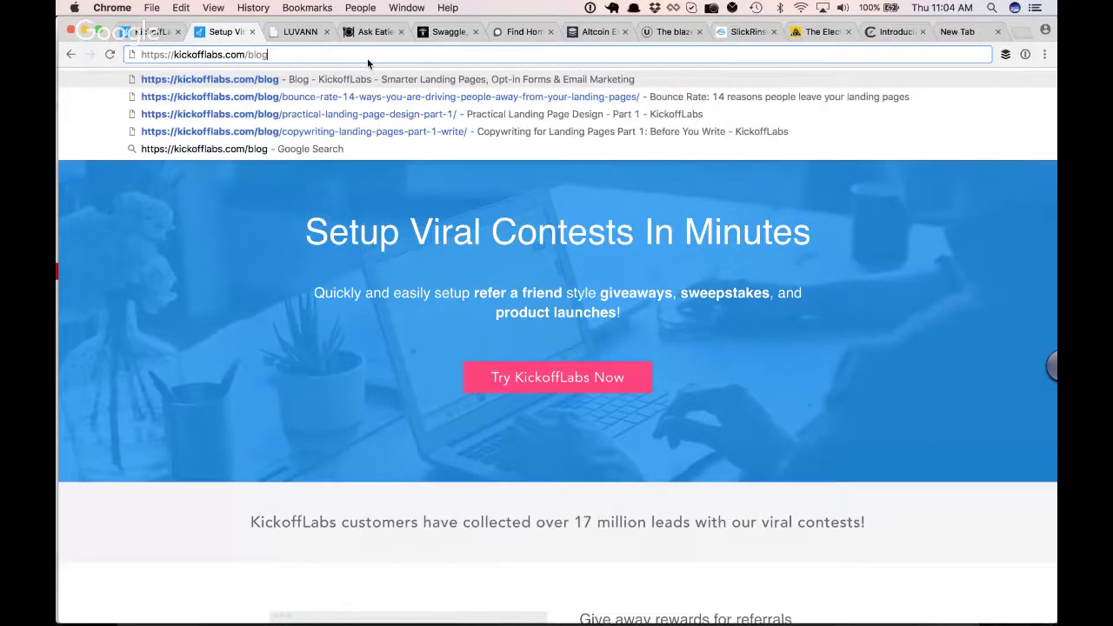
pyautogui.press('Return')
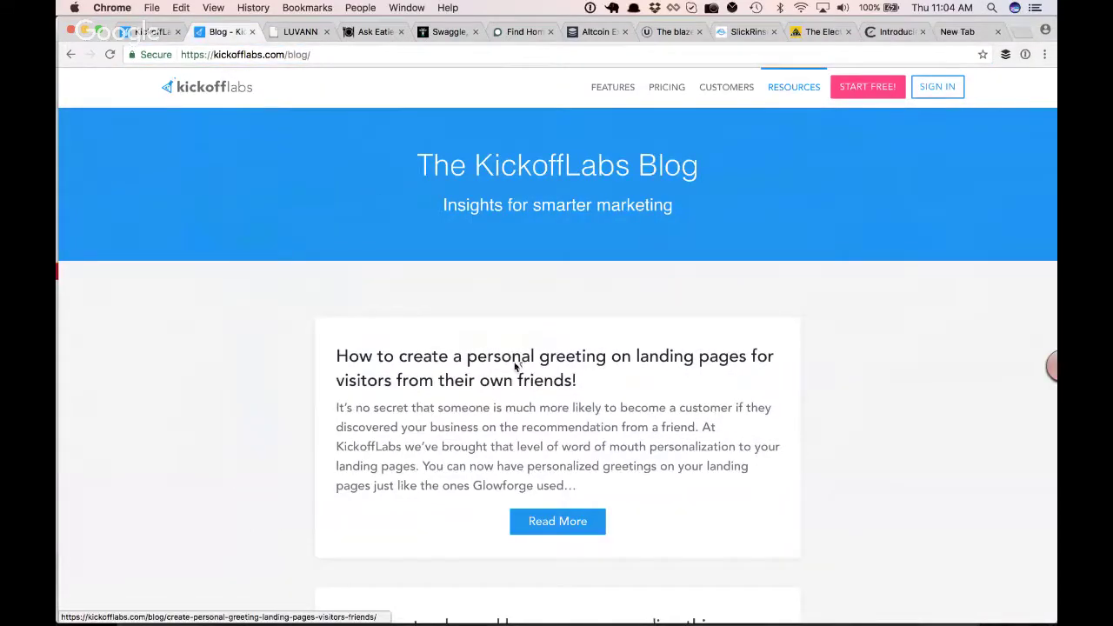
pyautogui.click(575, 522)
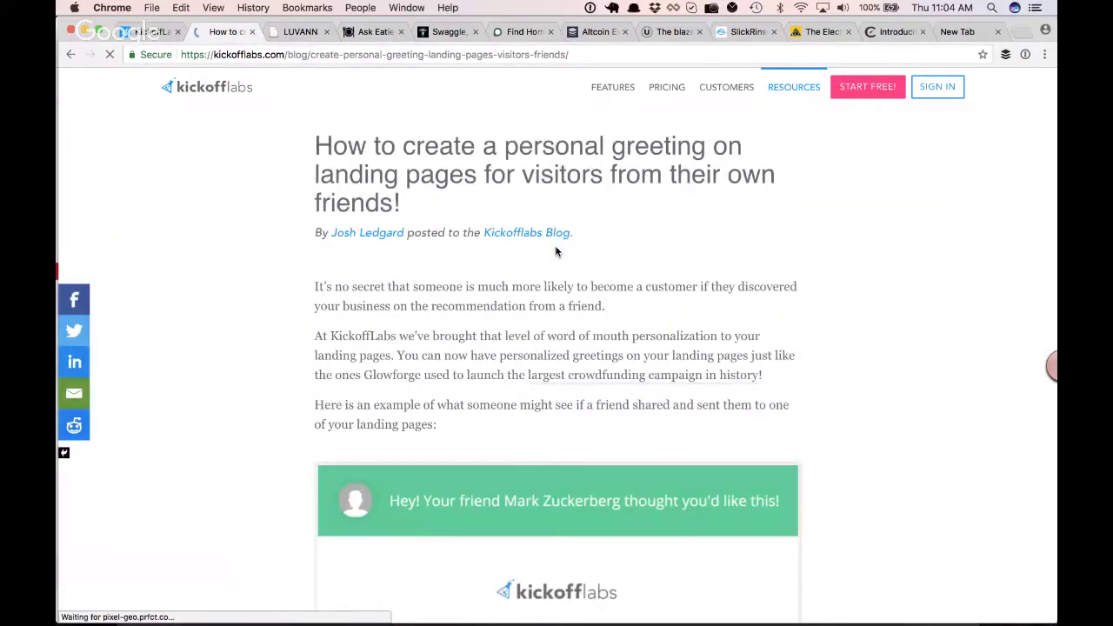
# Read through the personal greeting post, from the example banner and setup instructions to the ParkingSpy example
pyautogui.scroll(-5, 435, 299)
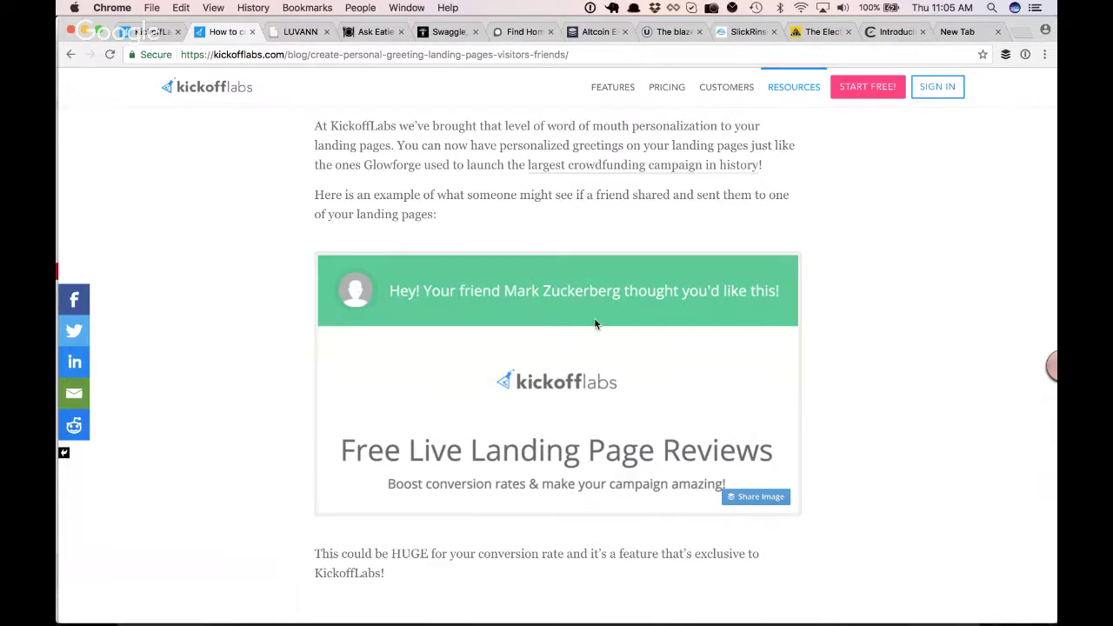
pyautogui.scroll(-5, 594, 323)
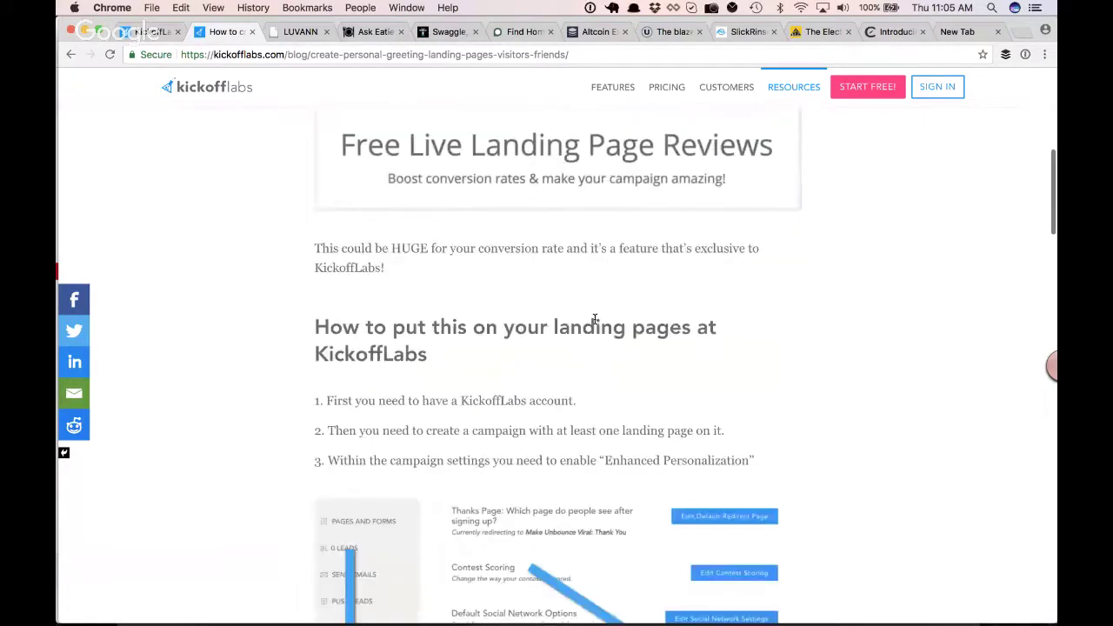
pyautogui.scroll(-15, 595, 319)
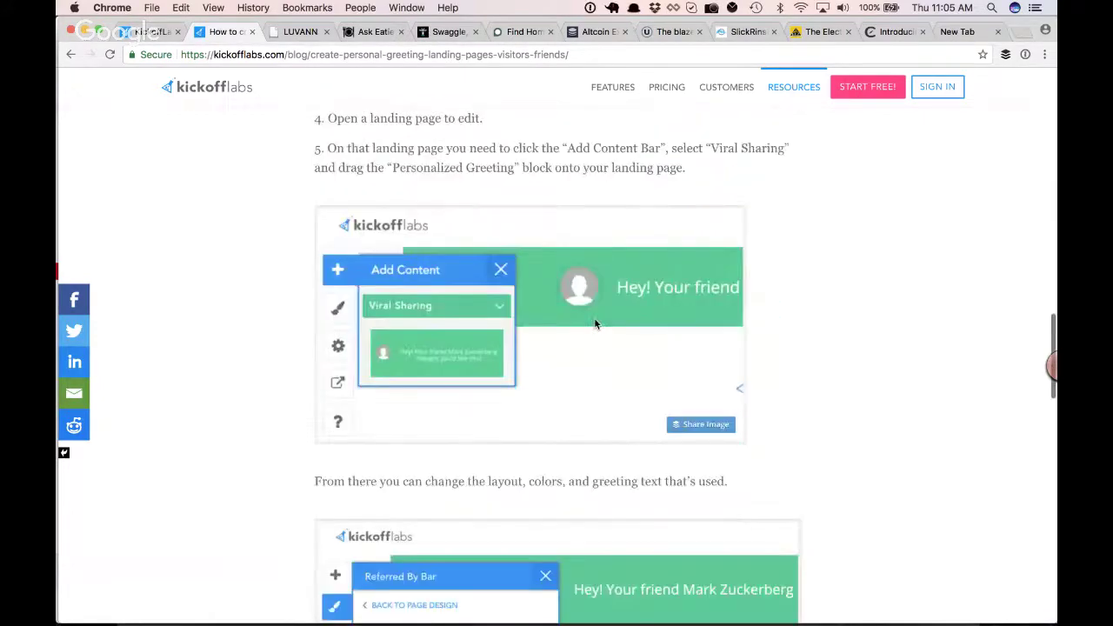
pyautogui.scroll(-4, 595, 323)
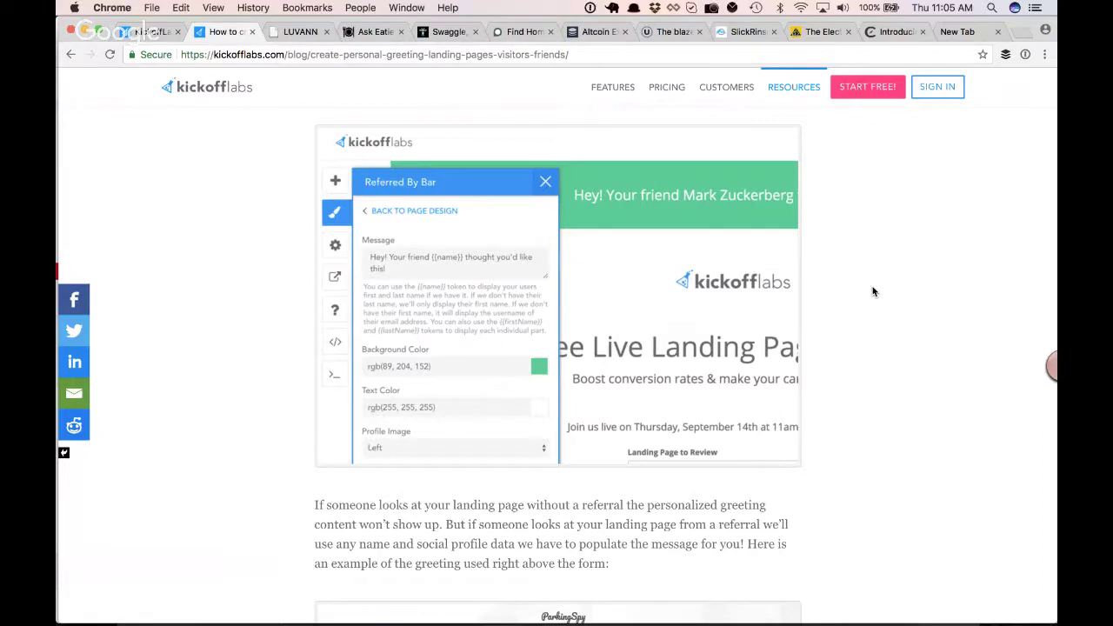
pyautogui.scroll(-10, 874, 291)
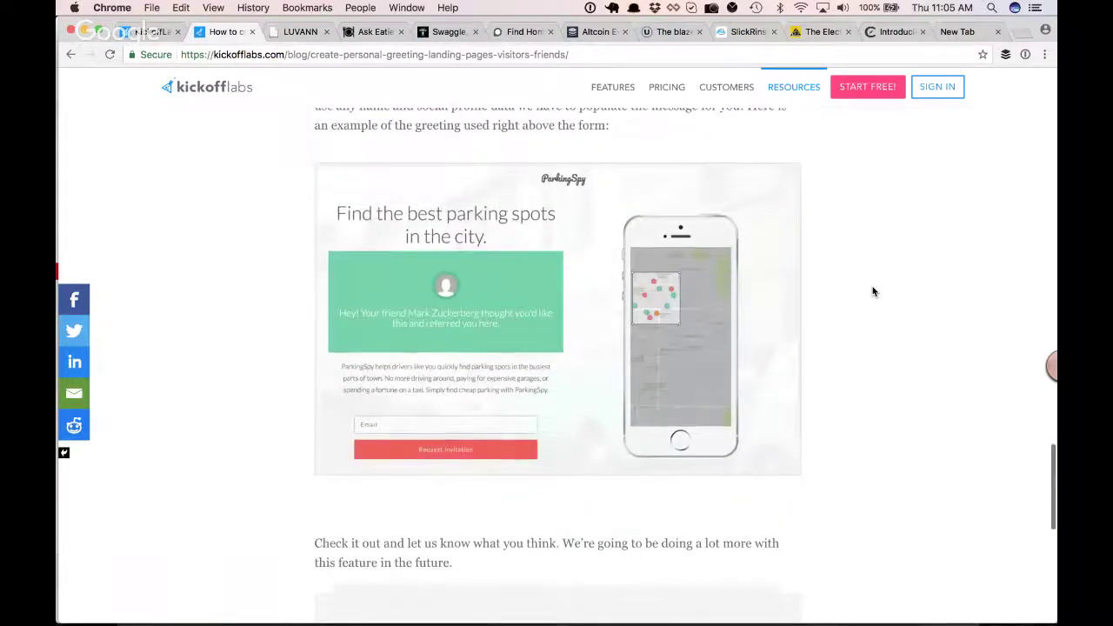
pyautogui.scroll(-1, 358, 251)
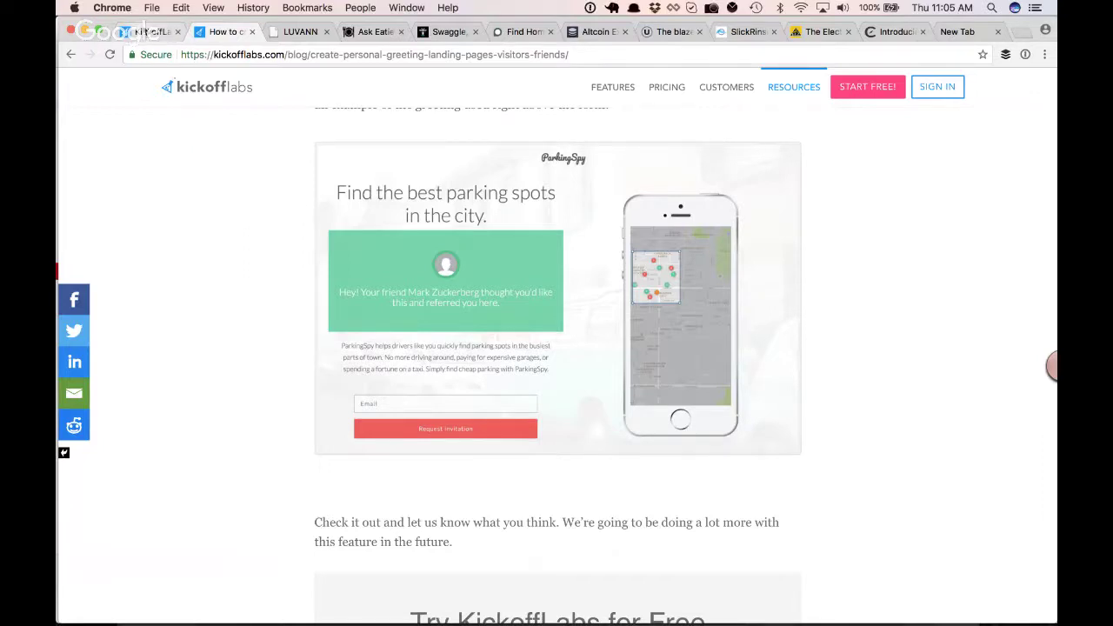
# Check the live reviews chat, then bring up the SlickRinse page and place its tab directly after the KickoffLabs blog post
pyautogui.click(150, 32)
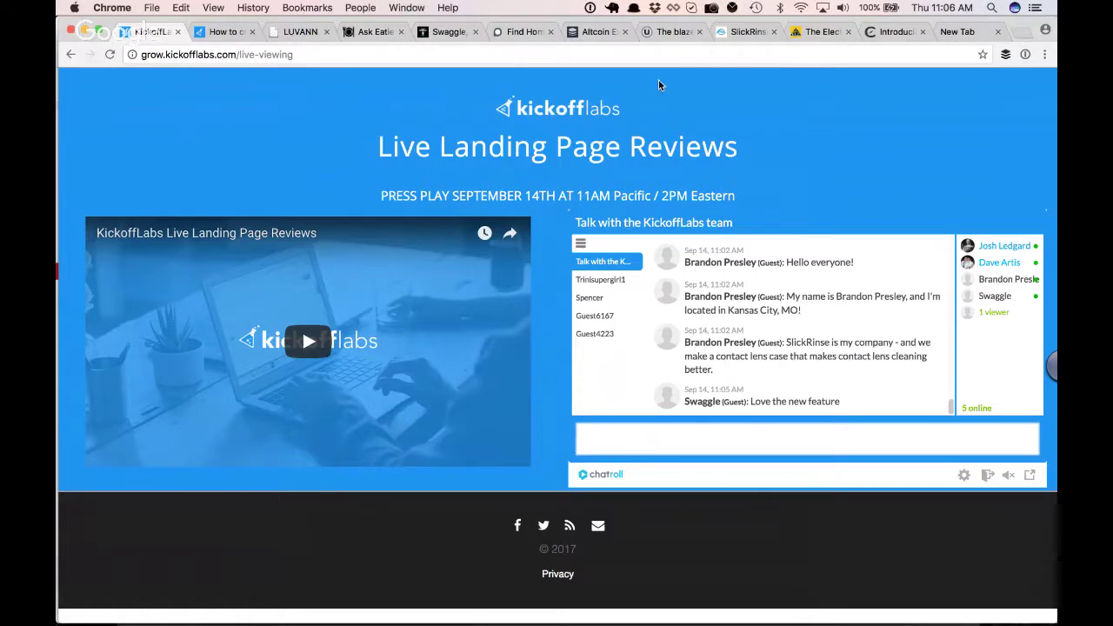
pyautogui.moveTo(740, 33); pyautogui.dragTo(300, 33)
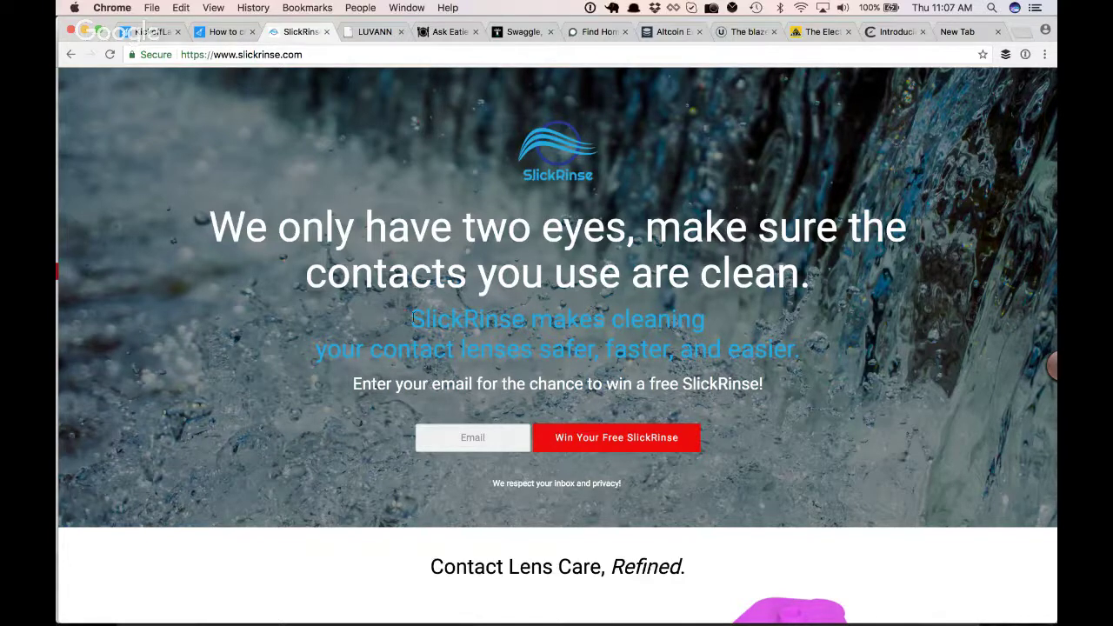
# Highlight the SlickRinse page's blue subheadline and the line inviting visitors to enter their email for a free SlickRinse
pyautogui.moveTo(412, 319)
pyautogui.mouseDown()
pyautogui.moveTo(569, 320)
pyautogui.moveTo(603, 350)
pyautogui.moveTo(710, 334)
pyautogui.moveTo(828, 366)
pyautogui.moveTo(569, 348)
pyautogui.moveTo(412, 320)
pyautogui.mouseUp()
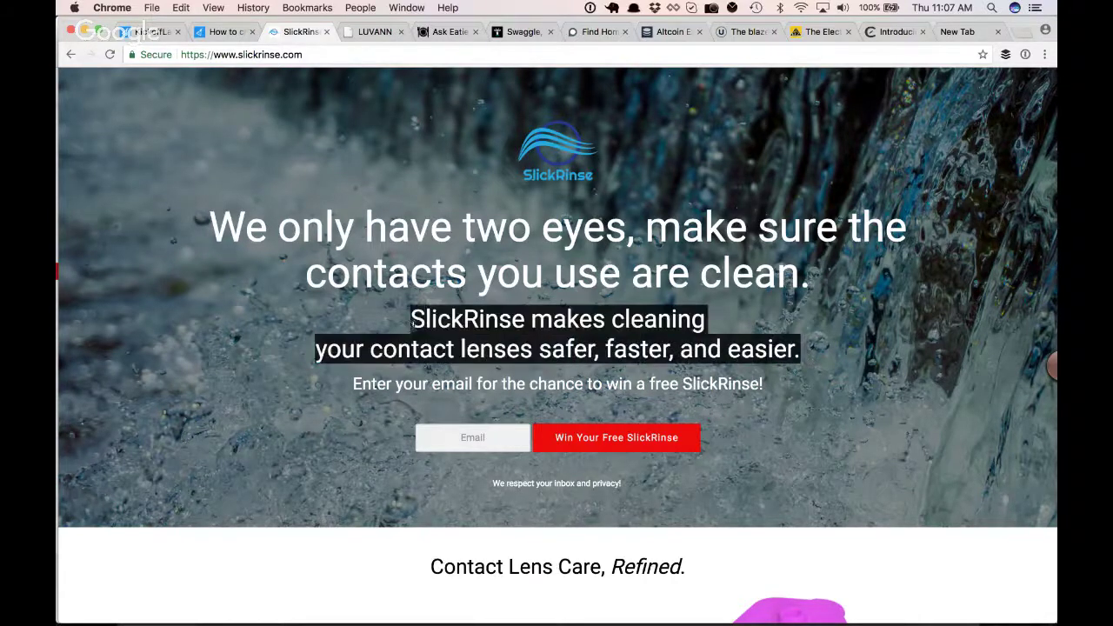
pyautogui.click(408, 322)
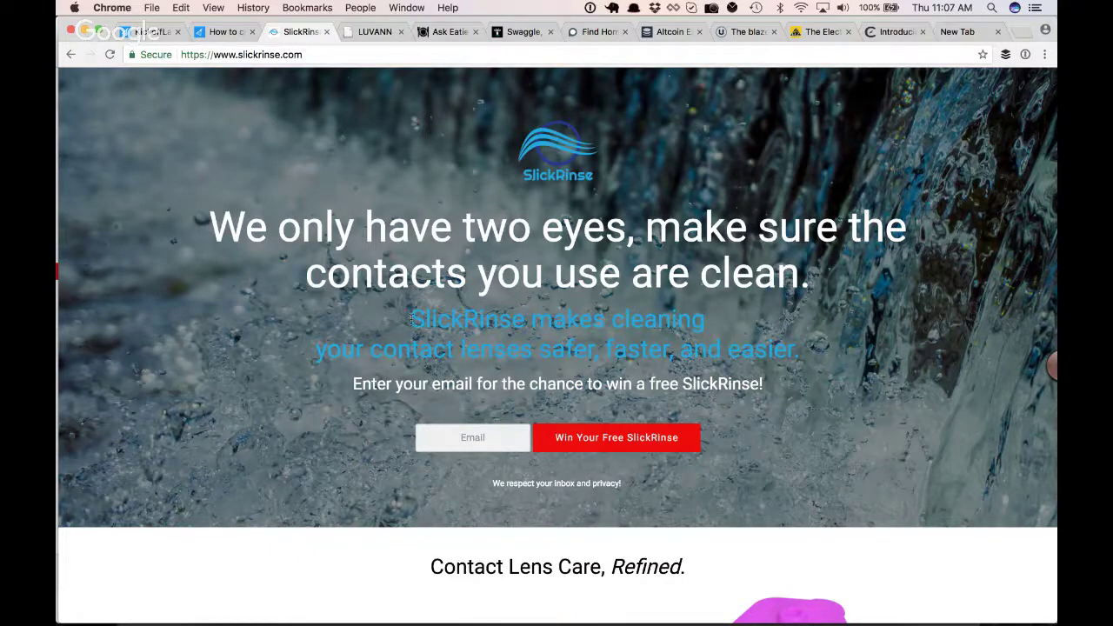
pyautogui.moveTo(410, 320); pyautogui.dragTo(802, 350)
pyautogui.click(837, 349)
pyautogui.moveTo(356, 384); pyautogui.dragTo(779, 385)
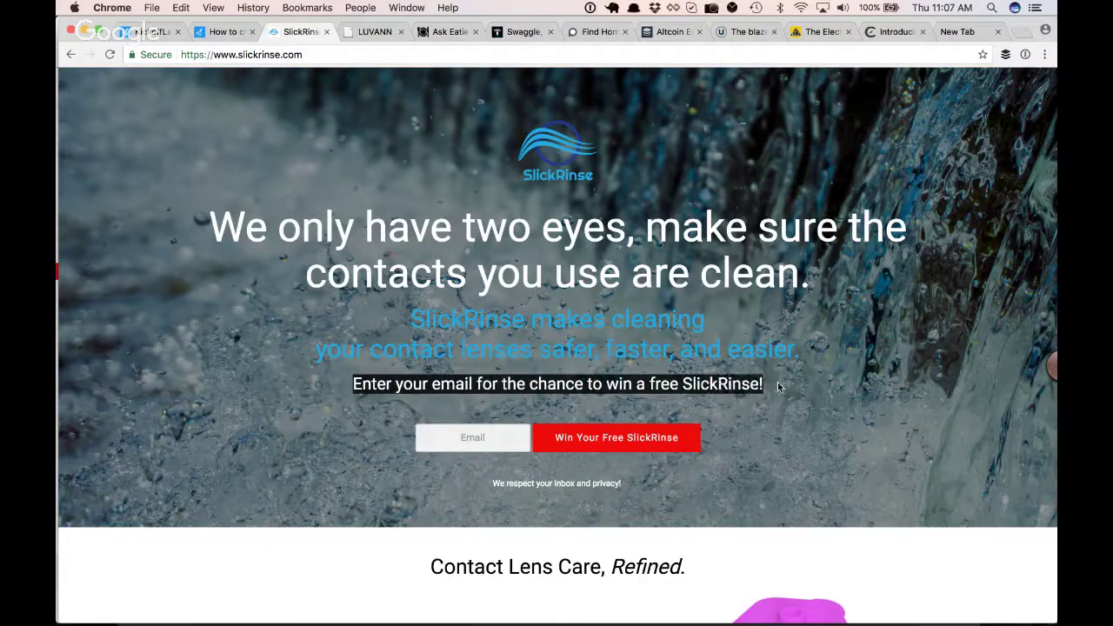
pyautogui.click(779, 373)
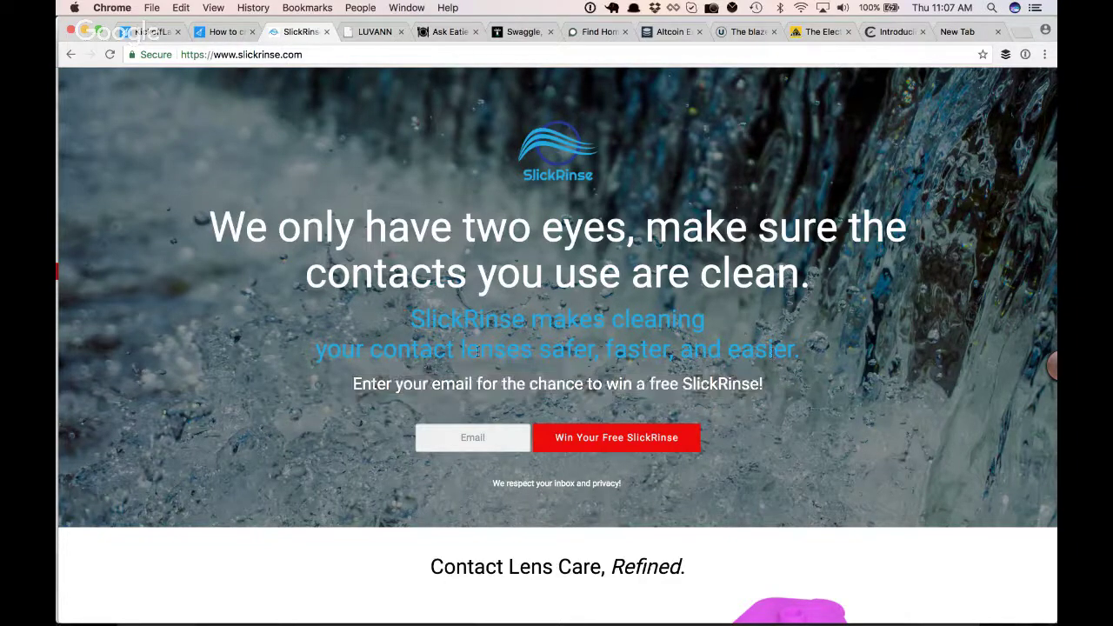
pyautogui.moveTo(410, 314); pyautogui.dragTo(822, 343)
pyautogui.click(823, 344)
# Look over the product images under "Contact Lens Care, Refined." and return to the SlickRinse headline
pyautogui.scroll(-5, 822, 344)
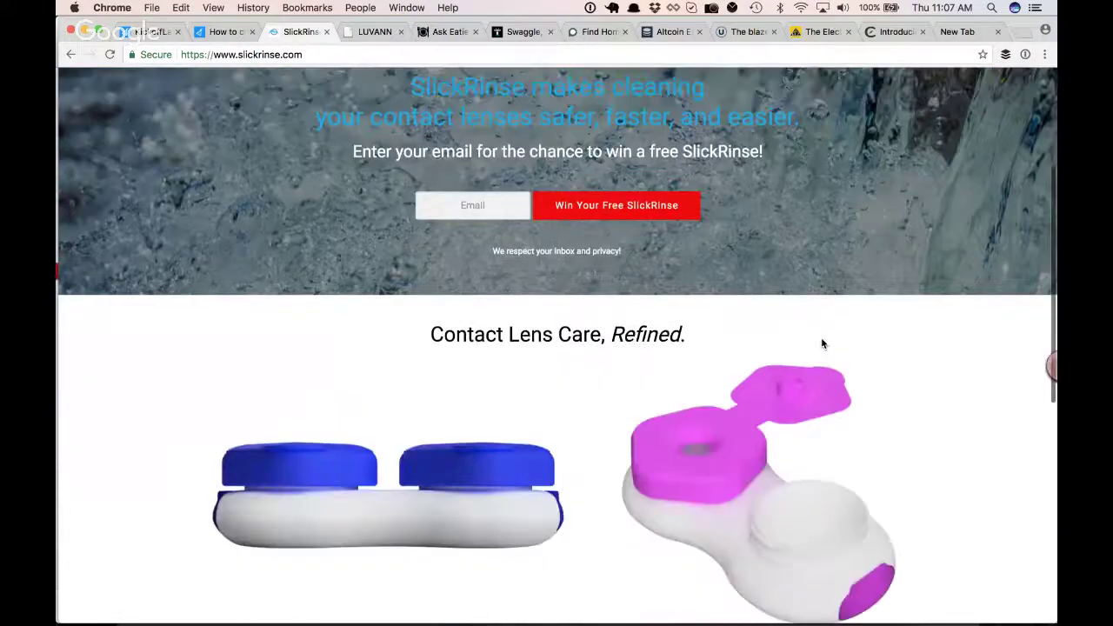
pyautogui.scroll(-2, 822, 344)
pyautogui.scroll(4, 822, 344)
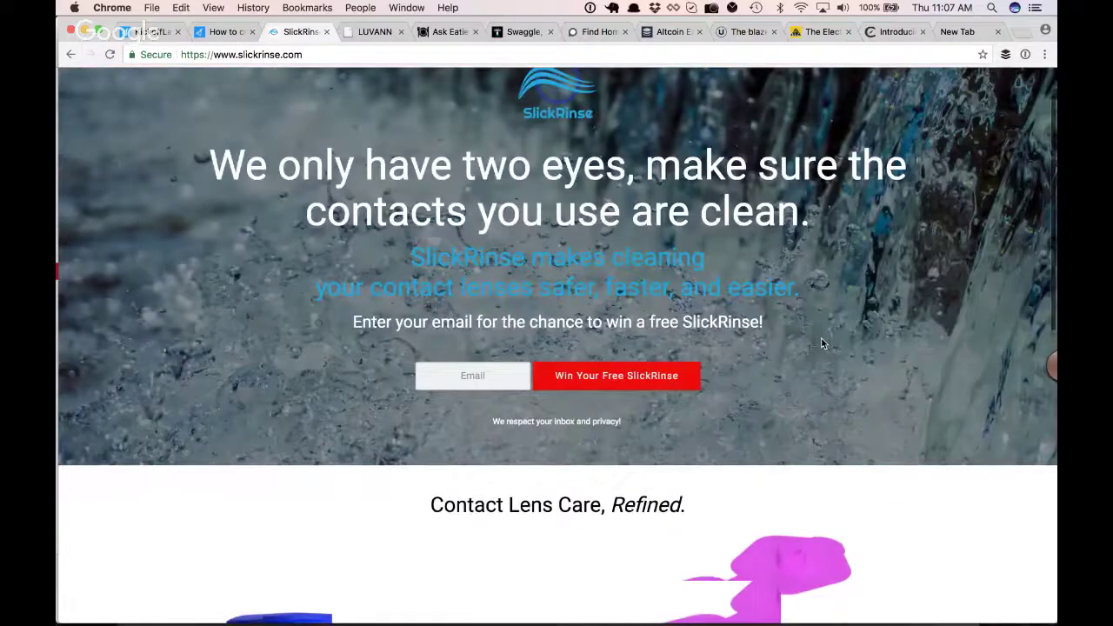
pyautogui.scroll(1, 822, 343)
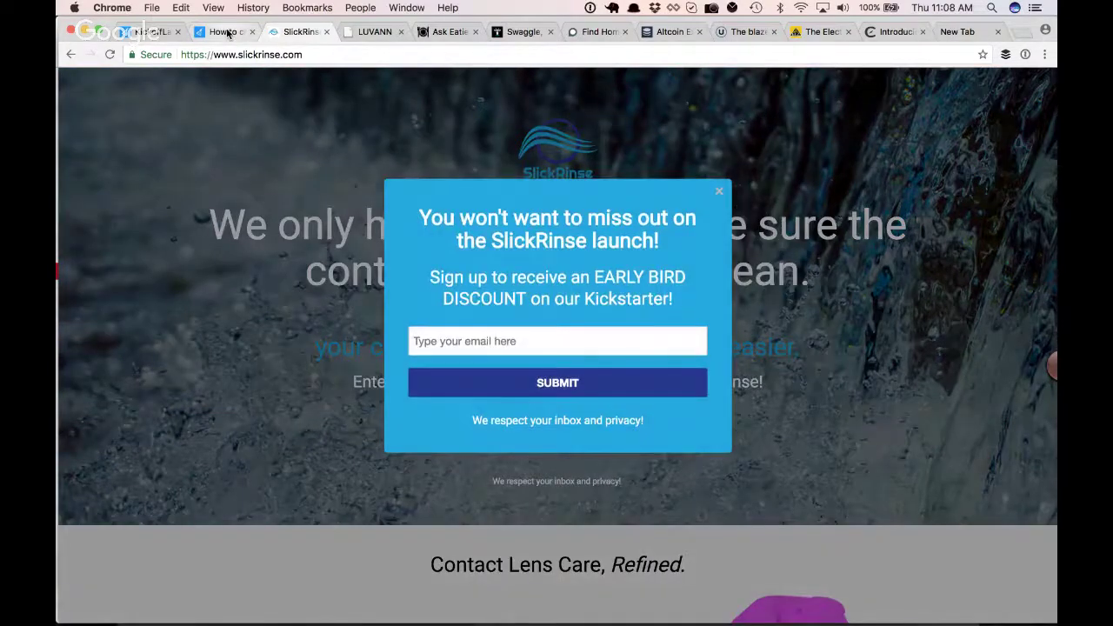
# Return to the live reviews chat and highlight the message describing SlickRinse's contact lens case
pyautogui.click(228, 33)
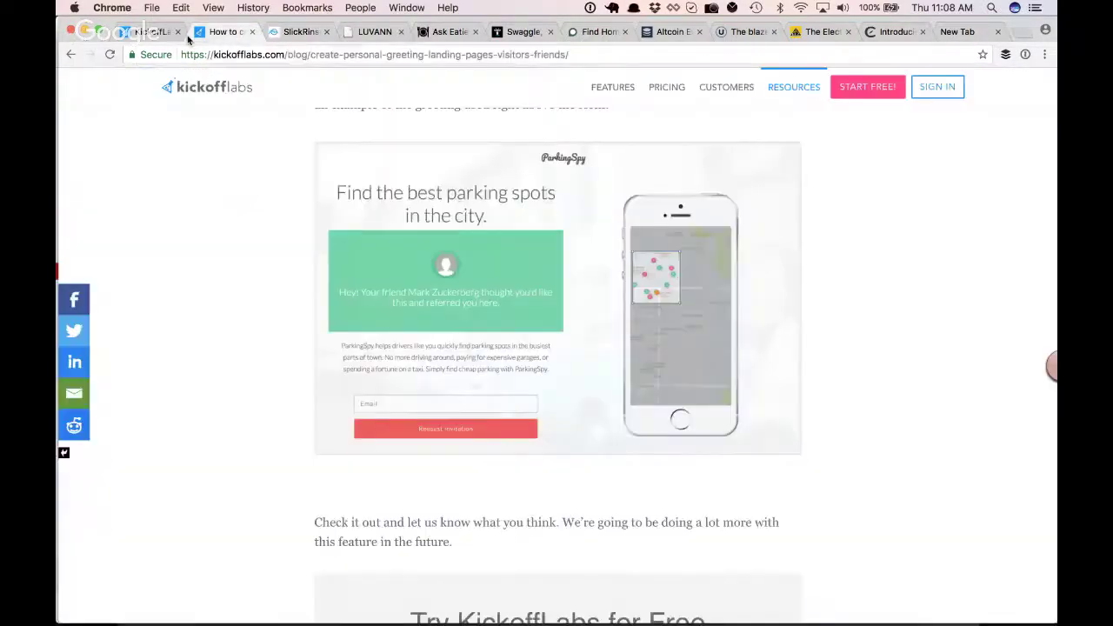
pyautogui.click(151, 33)
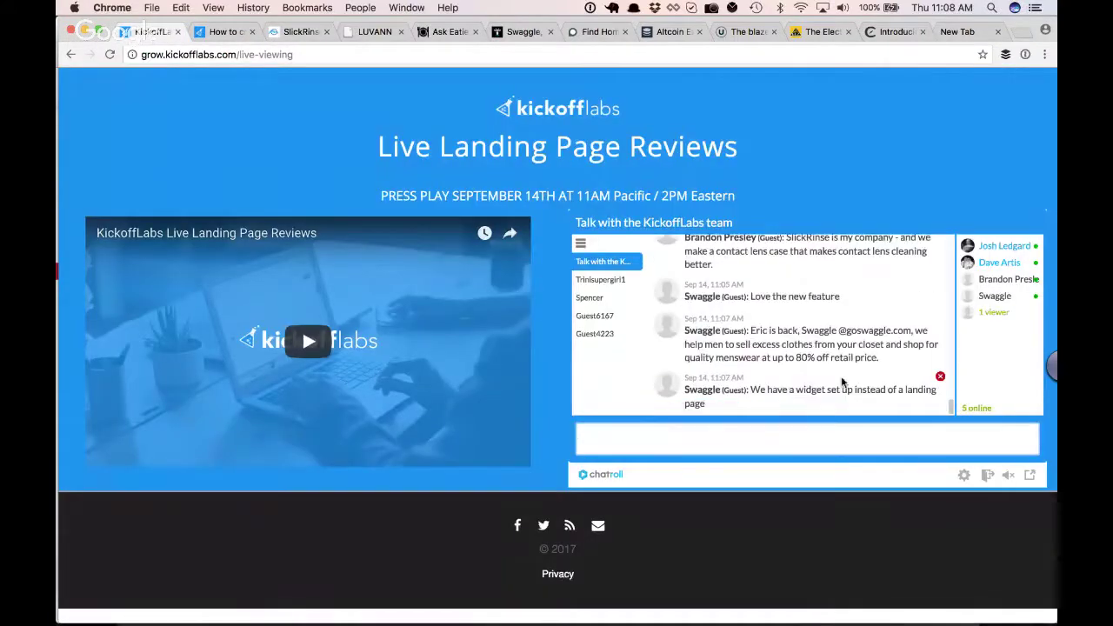
pyautogui.scroll(2, 828, 352)
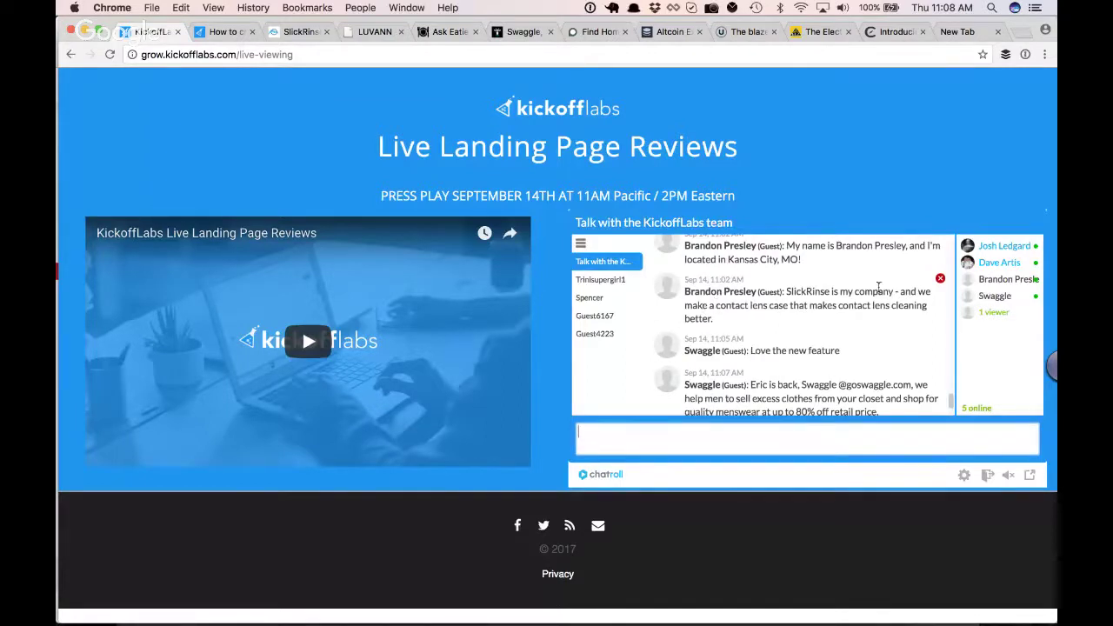
pyautogui.moveTo(901, 291); pyautogui.dragTo(910, 320)
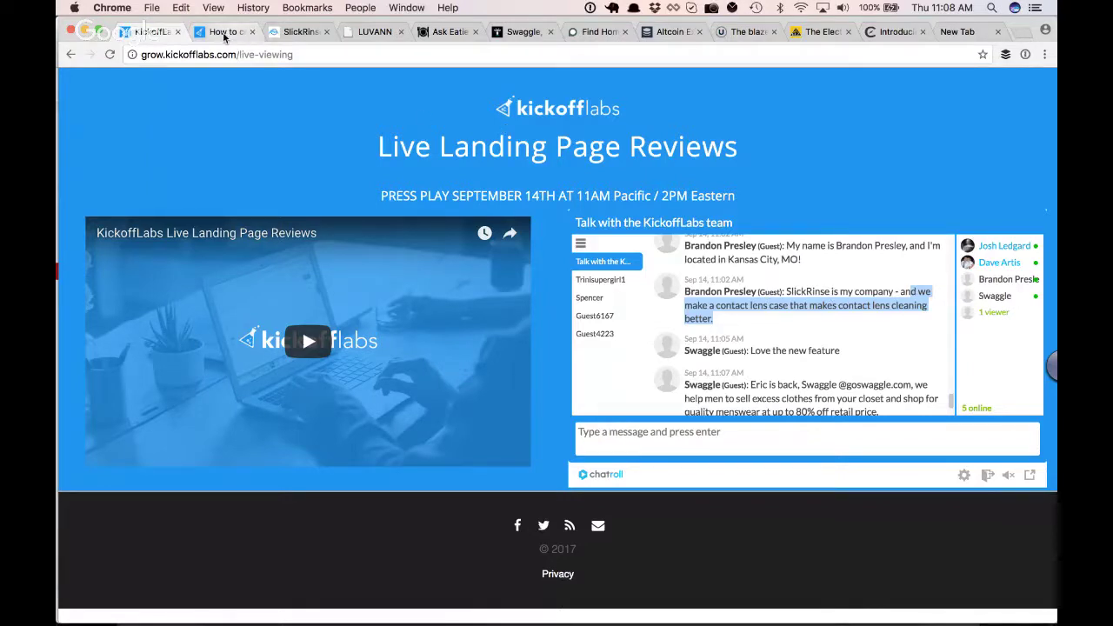
# Return to the SlickRinse page, dismiss the early bird discount popup, and highlight the blue subheadline beneath the main headline
pyautogui.click(309, 33)
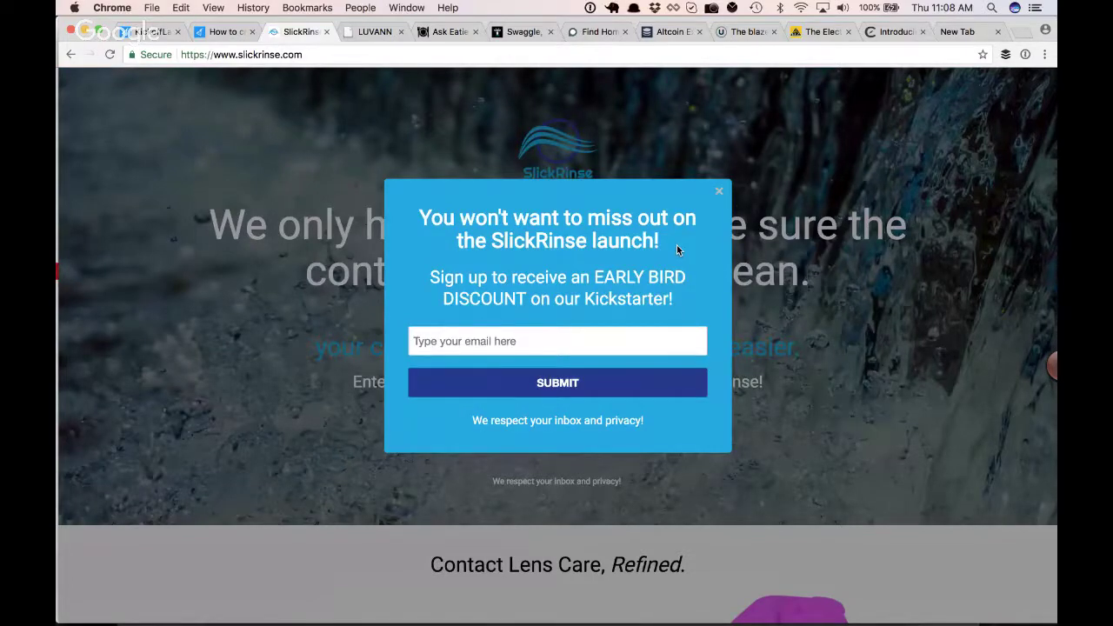
pyautogui.click(566, 174)
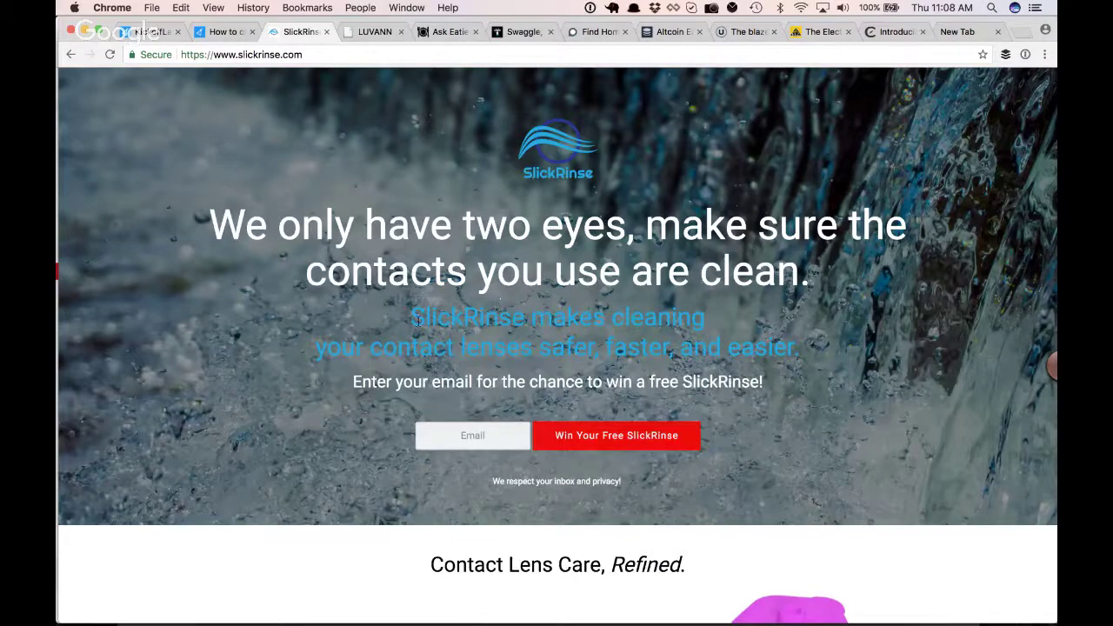
pyautogui.moveTo(414, 319); pyautogui.dragTo(800, 348)
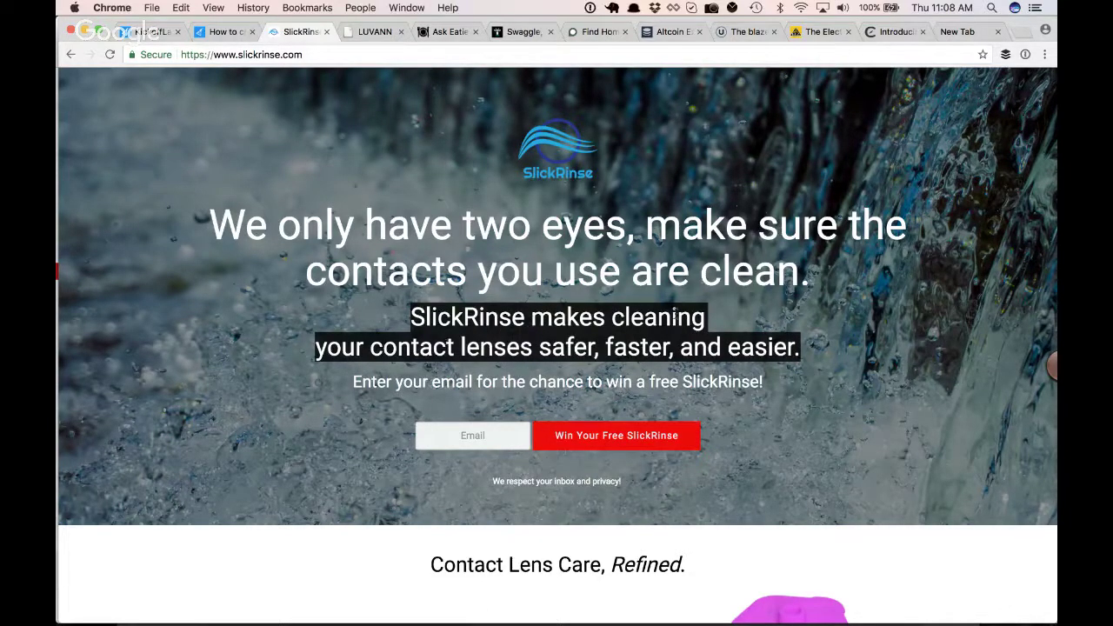
pyautogui.click(544, 325)
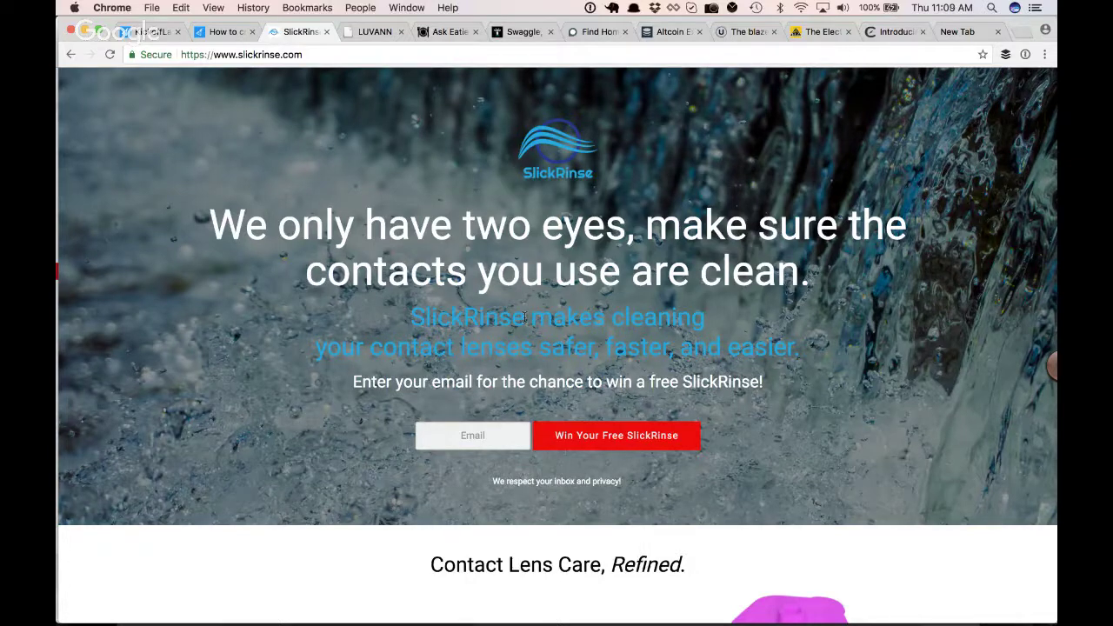
pyautogui.moveTo(410, 317); pyautogui.dragTo(742, 324)
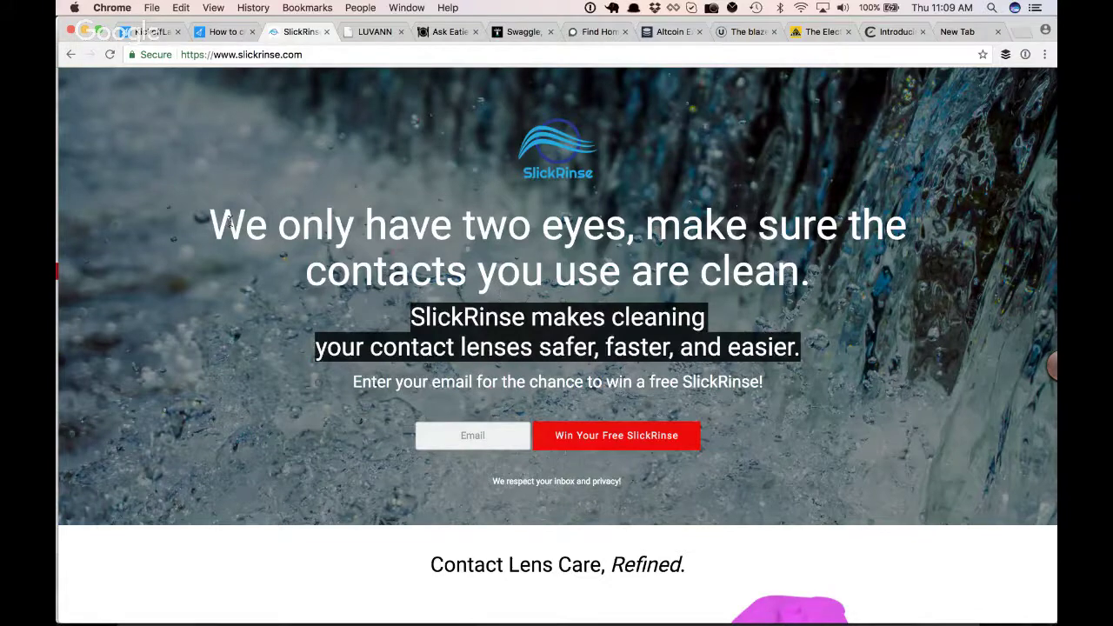
pyautogui.moveTo(229, 223); pyautogui.dragTo(804, 407)
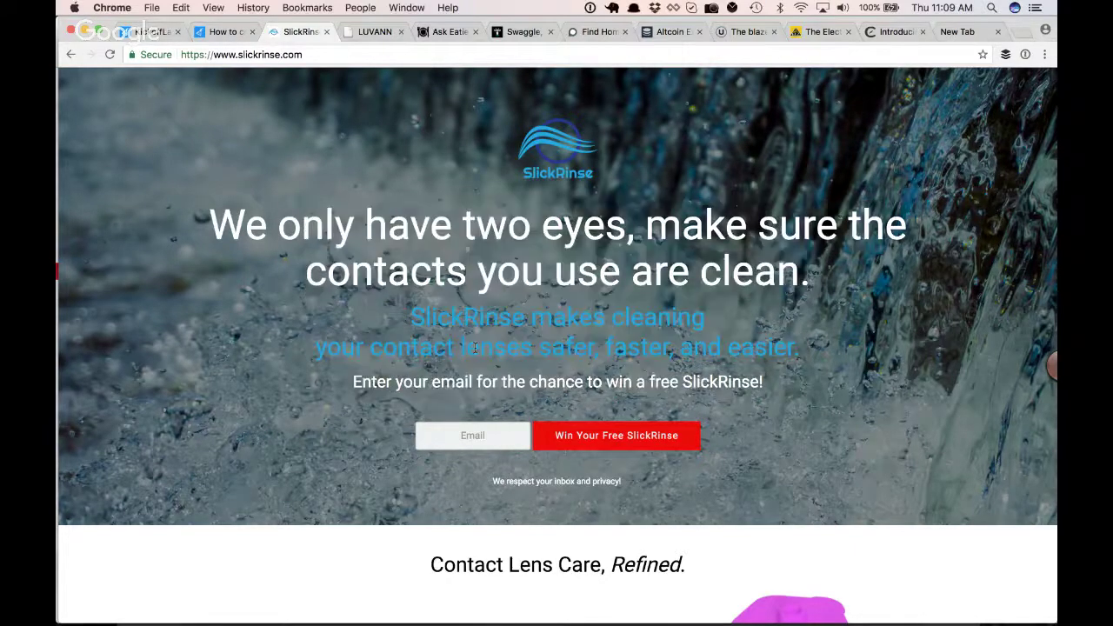
# Compare the SlickRinse hero section with the product images under "Contact Lens Care, Refined."
pyautogui.scroll(-3, 475, 348)
pyautogui.scroll(-4, 475, 348)
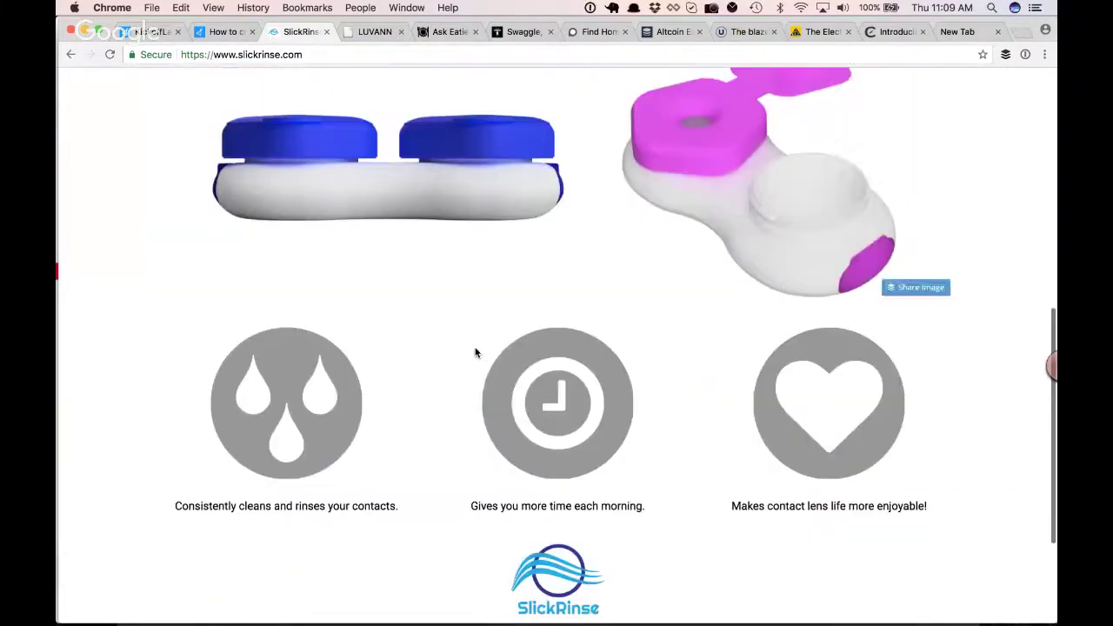
pyautogui.scroll(7, 474, 352)
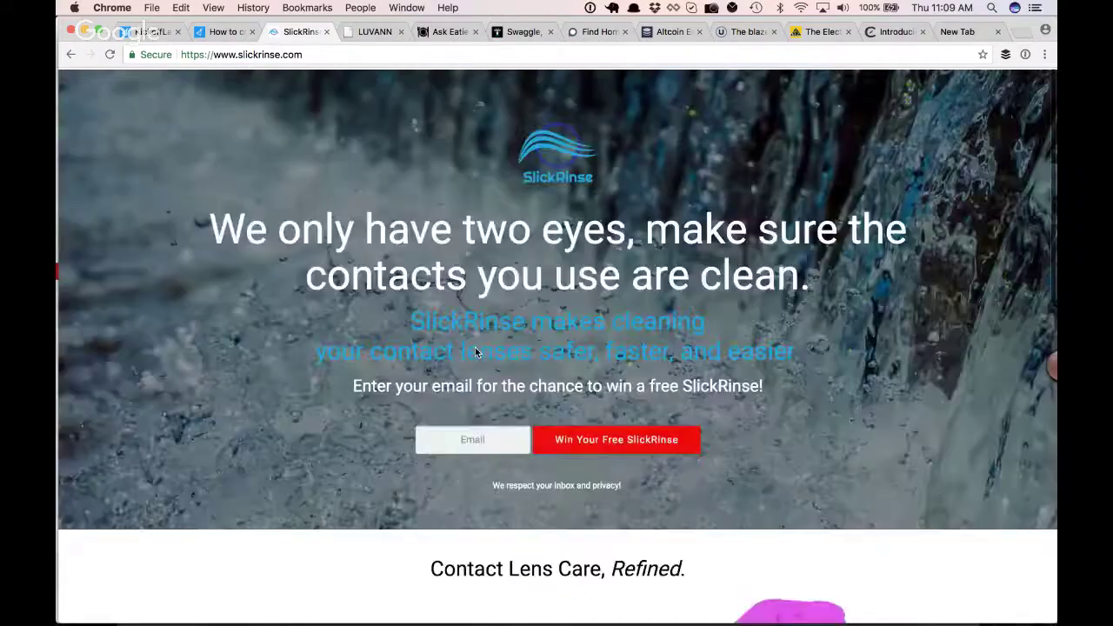
pyautogui.scroll(-5, 475, 351)
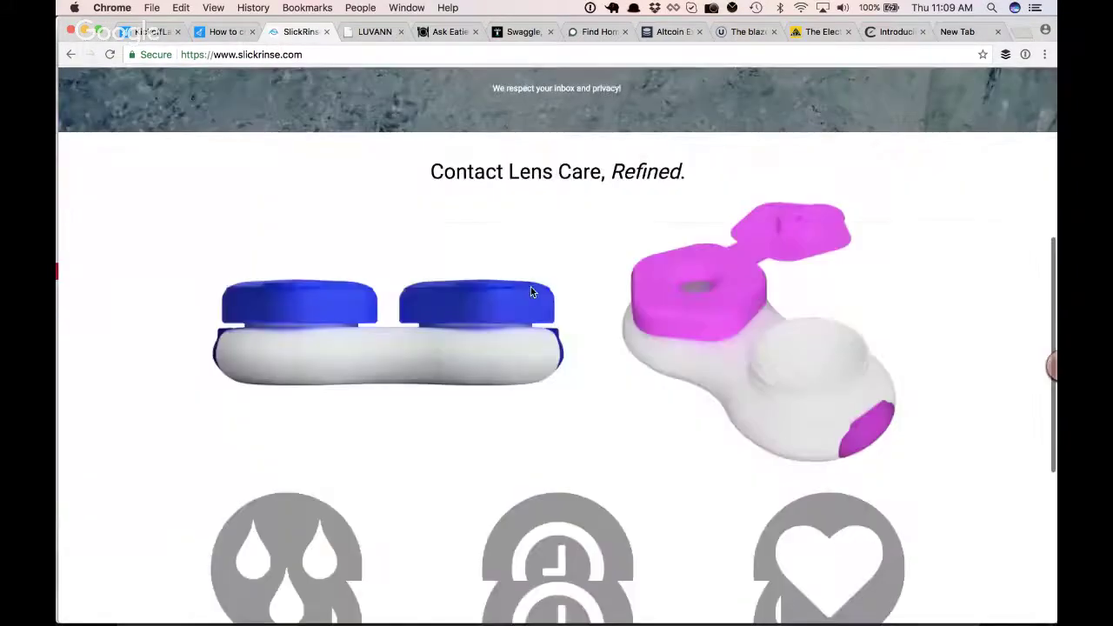
pyautogui.scroll(5, 531, 289)
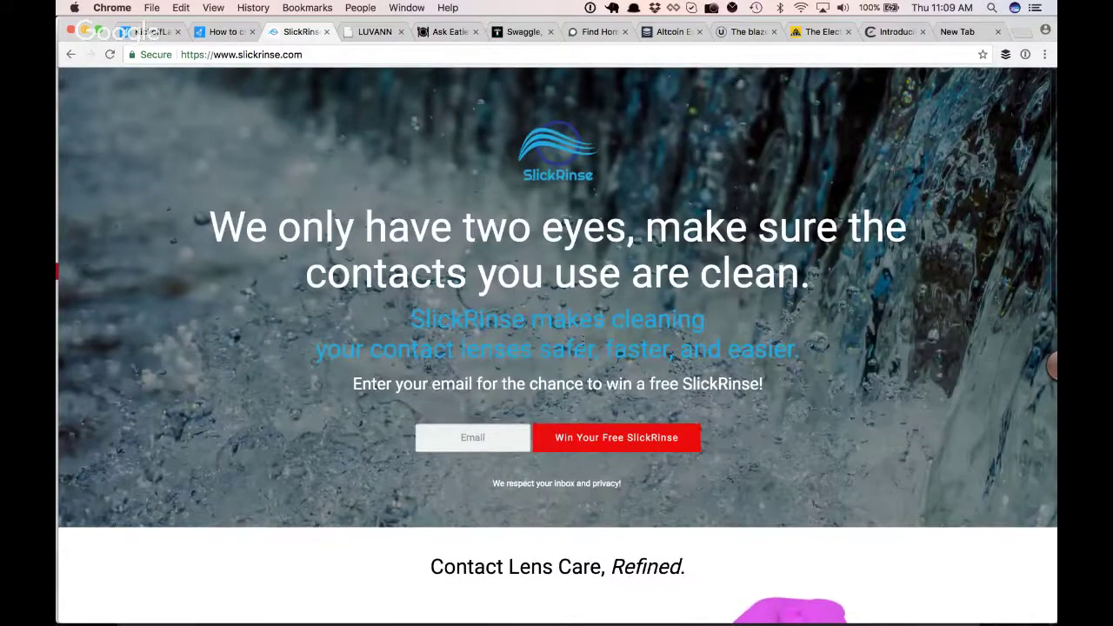
pyautogui.scroll(-5, 583, 343)
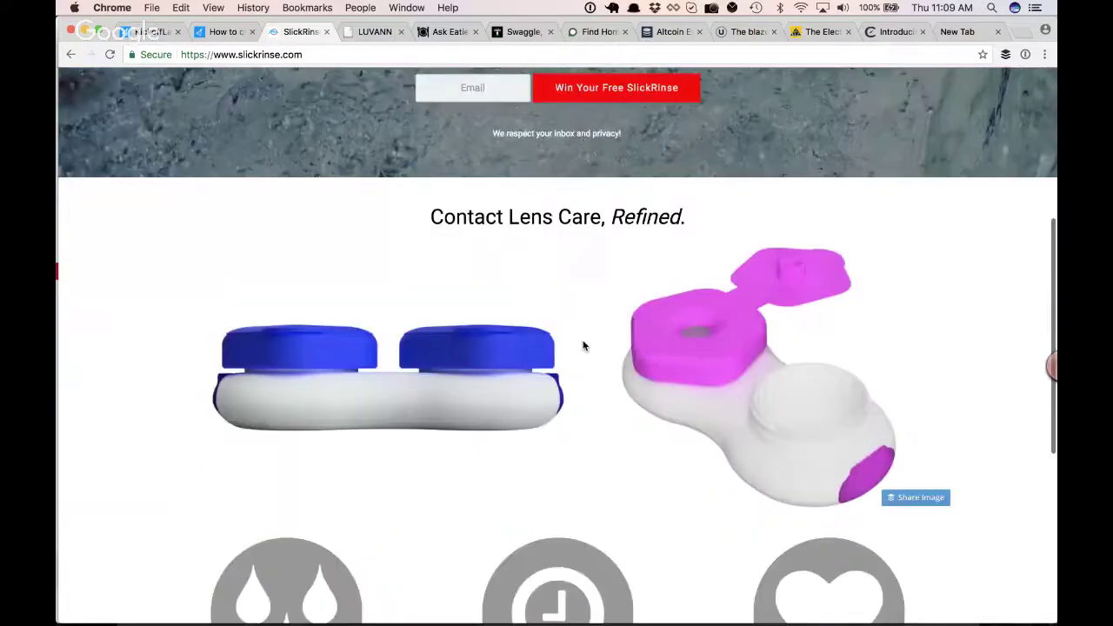
pyautogui.scroll(-1, 583, 346)
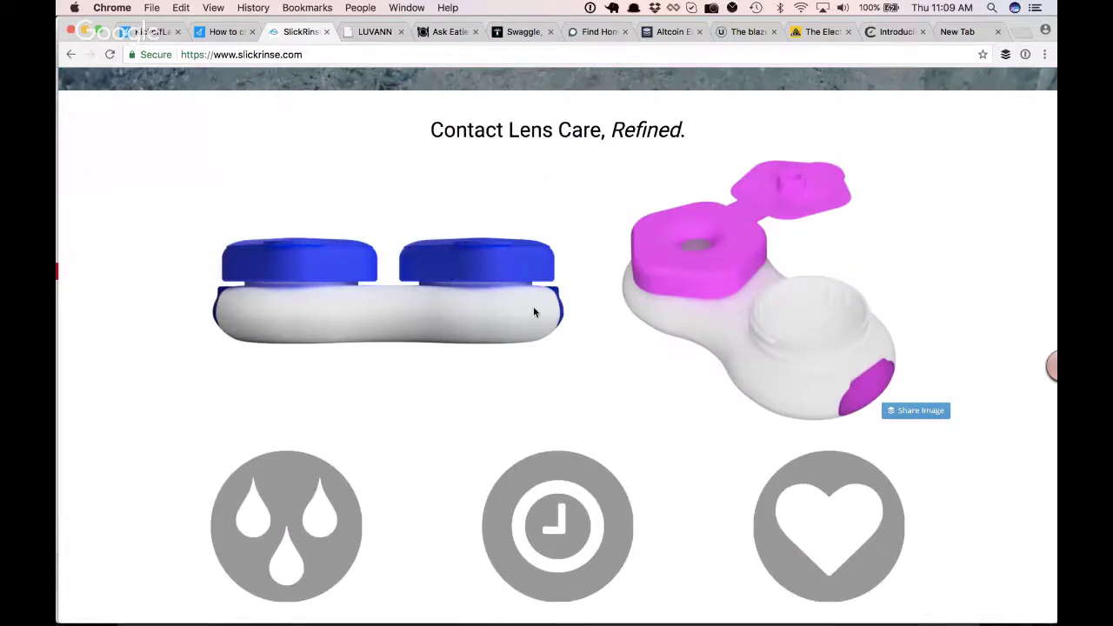
# Examine how the water drops, clock and heart icons relate to the contact lens case images above them
pyautogui.scroll(-3, 533, 312)
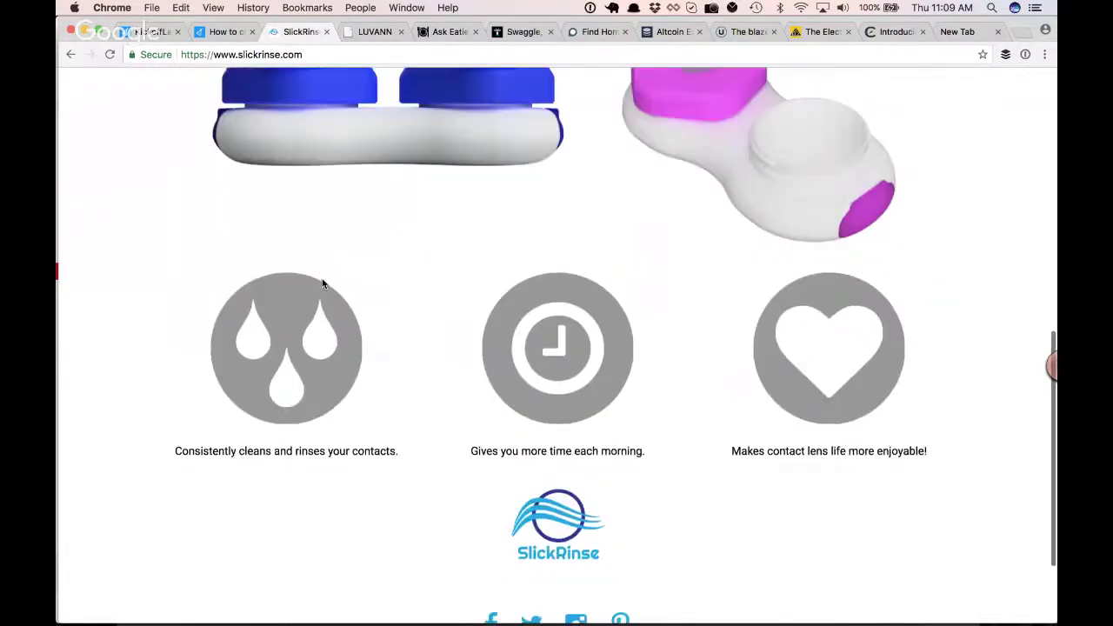
pyautogui.scroll(2, 322, 284)
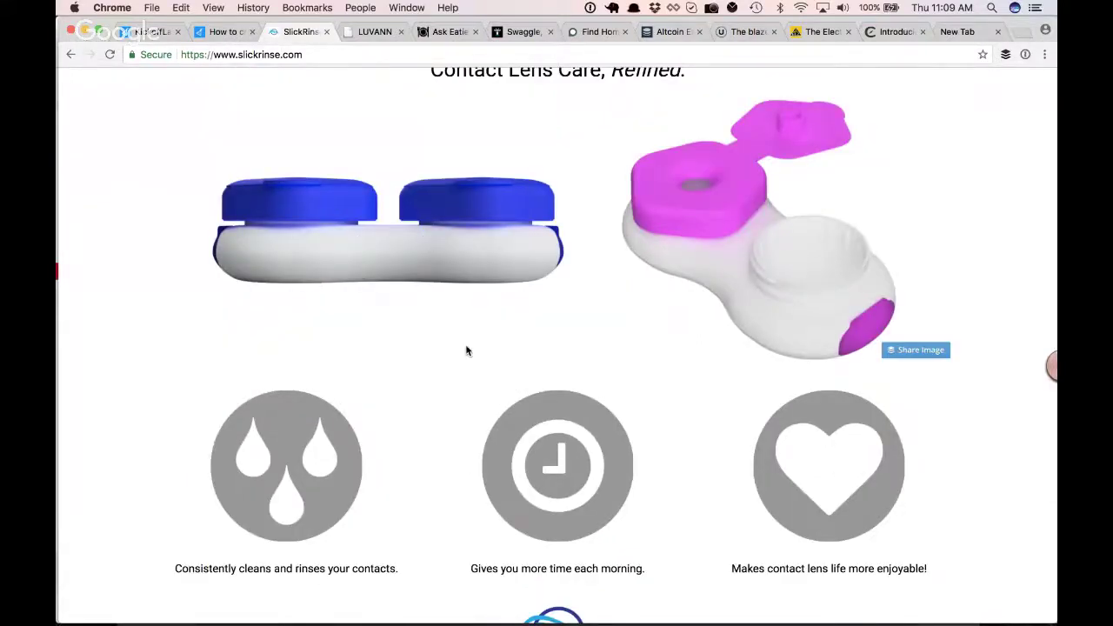
pyautogui.scroll(-1, 391, 365)
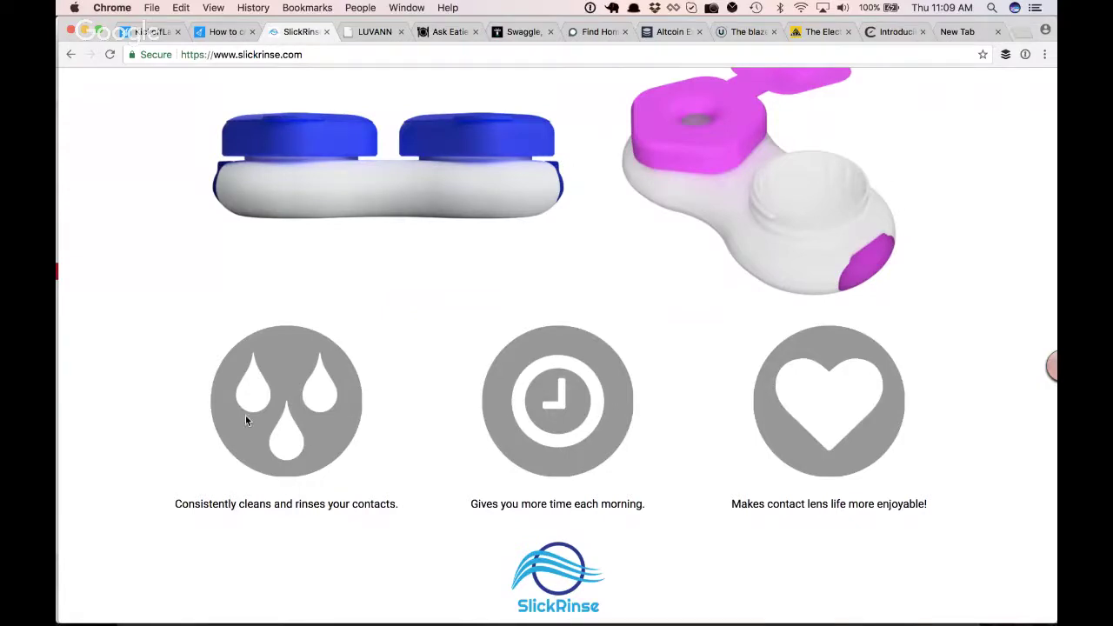
pyautogui.scroll(-1, 245, 420)
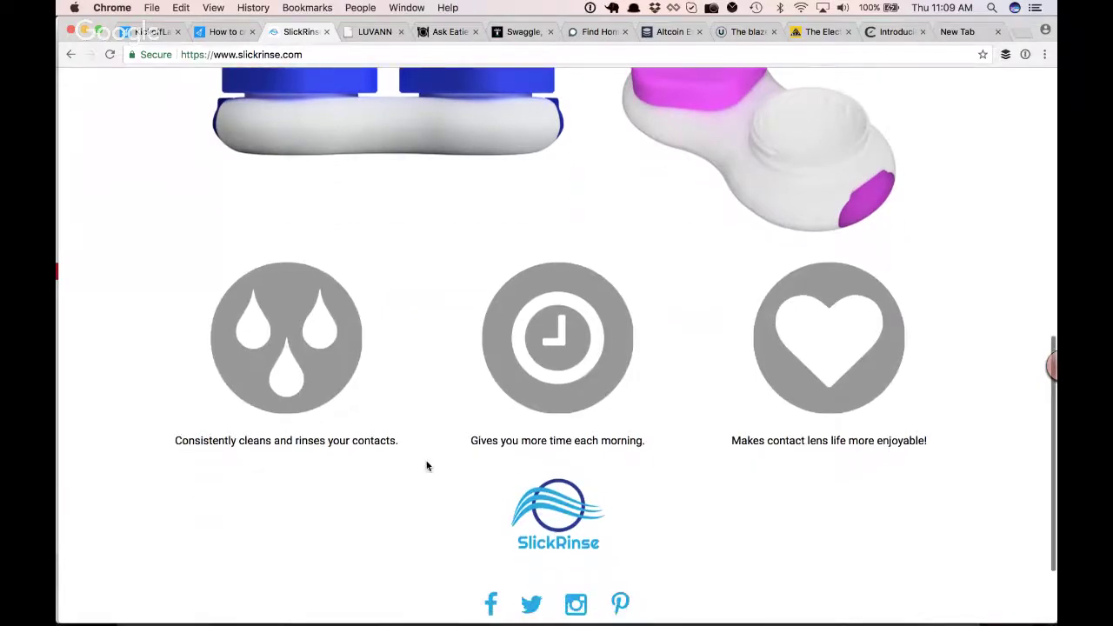
pyautogui.scroll(4, 444, 378)
pyautogui.scroll(-2, 444, 379)
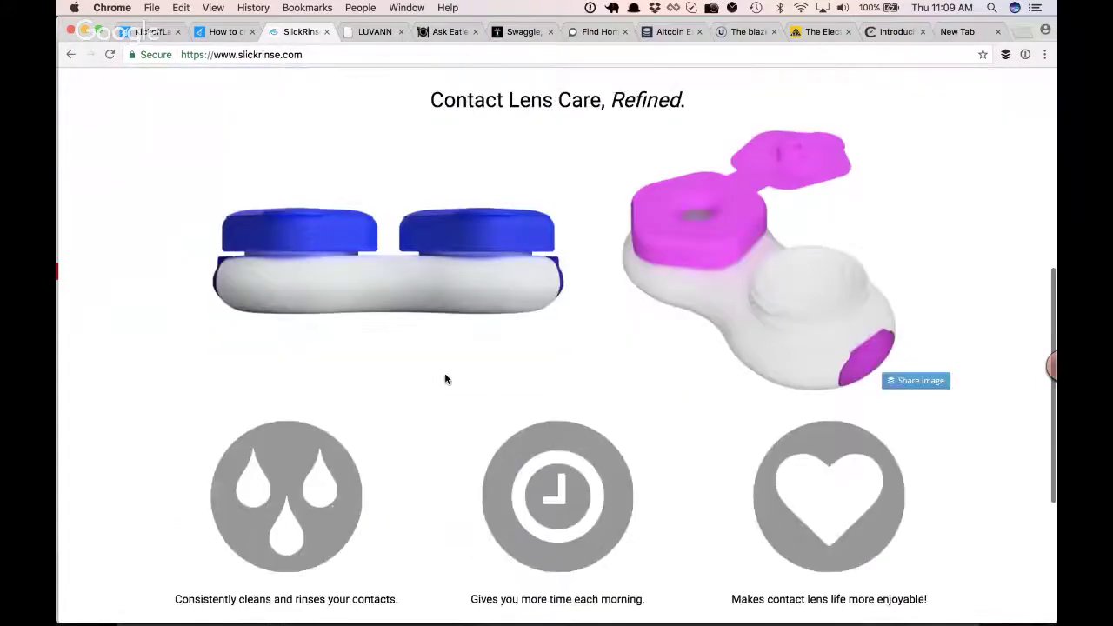
pyautogui.scroll(1, 444, 380)
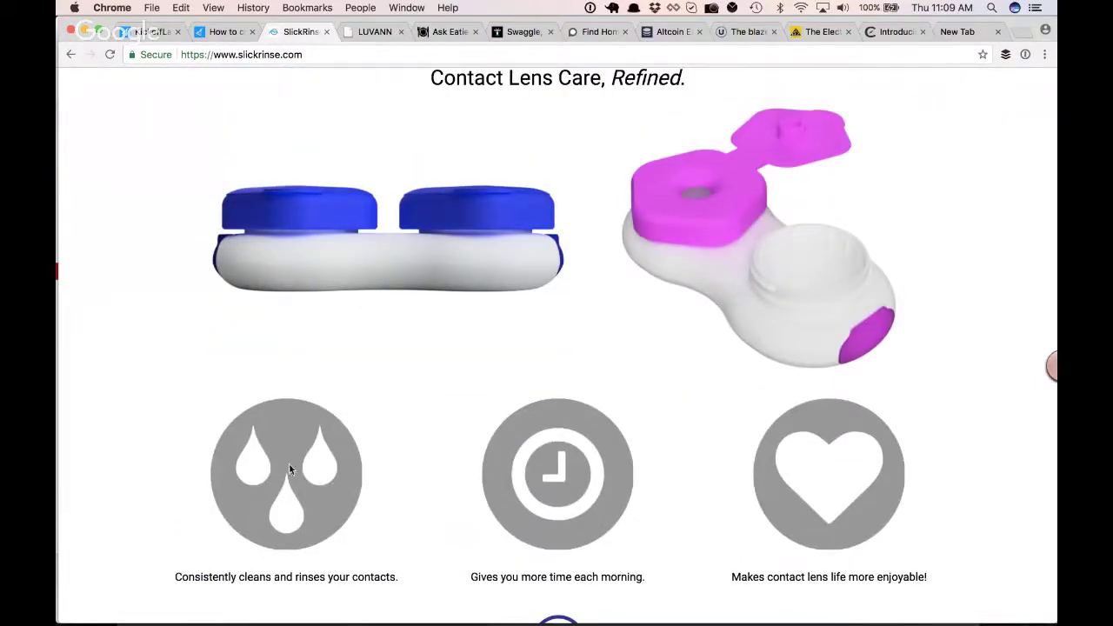
pyautogui.moveTo(269, 472); pyautogui.dragTo(277, 183)
pyautogui.scroll(-1, 494, 363)
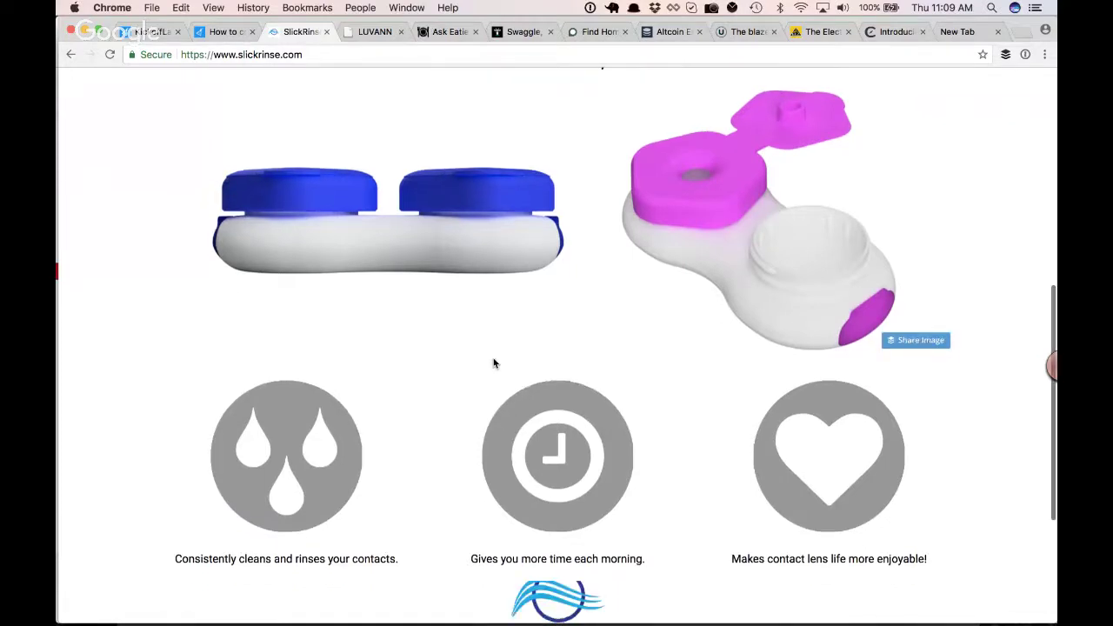
# Review the three benefit captions and highlight "Gives you more time each morning." and "Makes contact lens life more enjoyable!"
pyautogui.scroll(-3, 493, 363)
pyautogui.scroll(5, 475, 216)
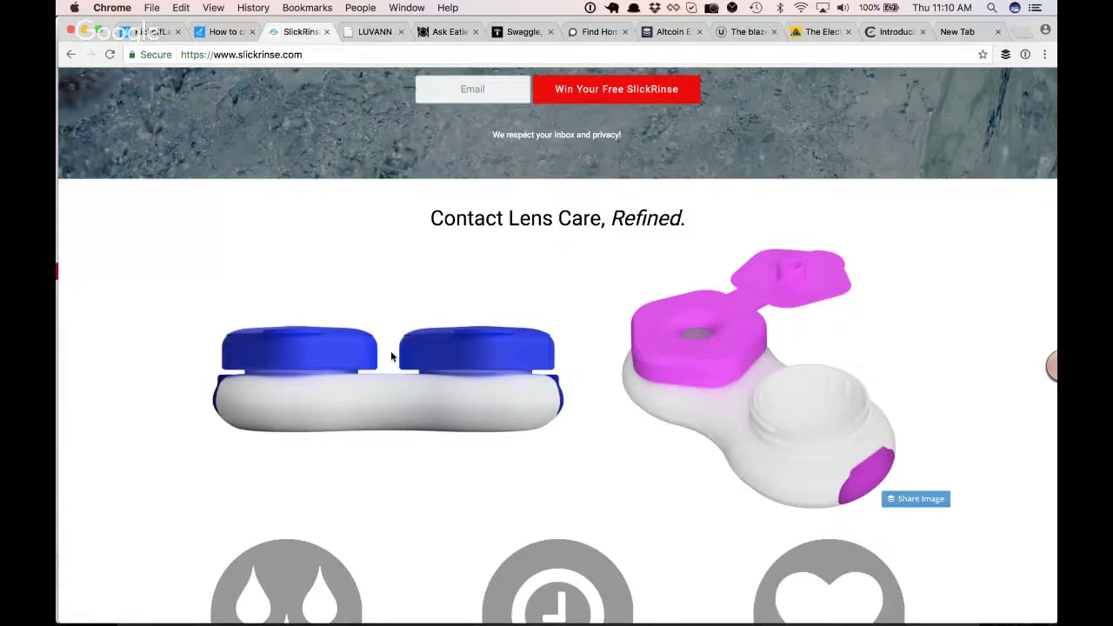
pyautogui.scroll(-4, 400, 357)
pyautogui.scroll(1, 409, 359)
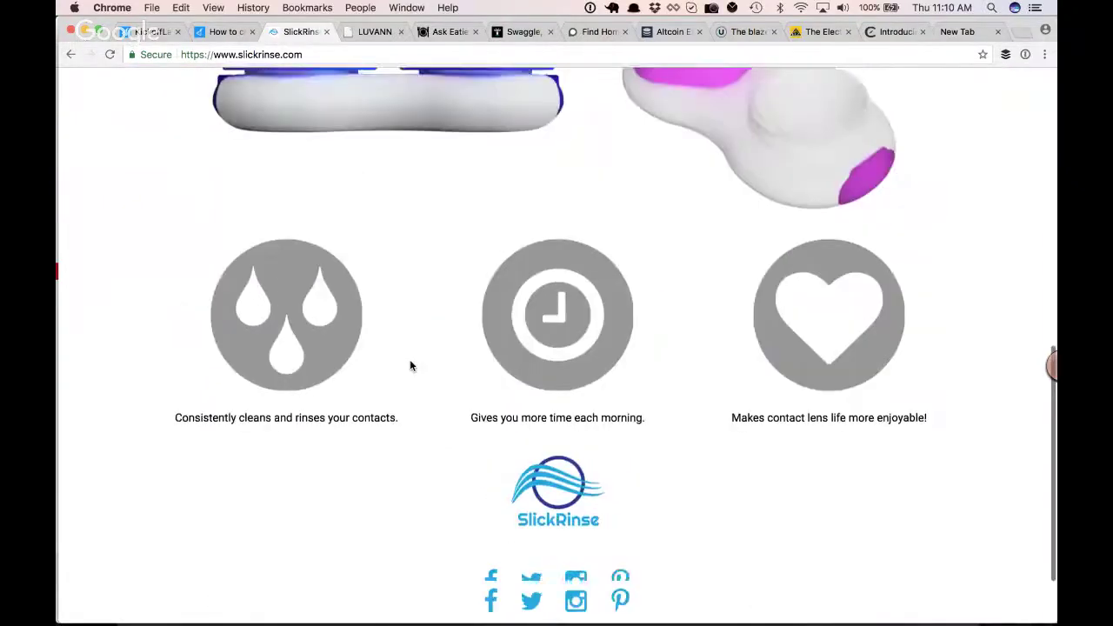
pyautogui.scroll(5, 409, 365)
pyautogui.scroll(-4, 409, 365)
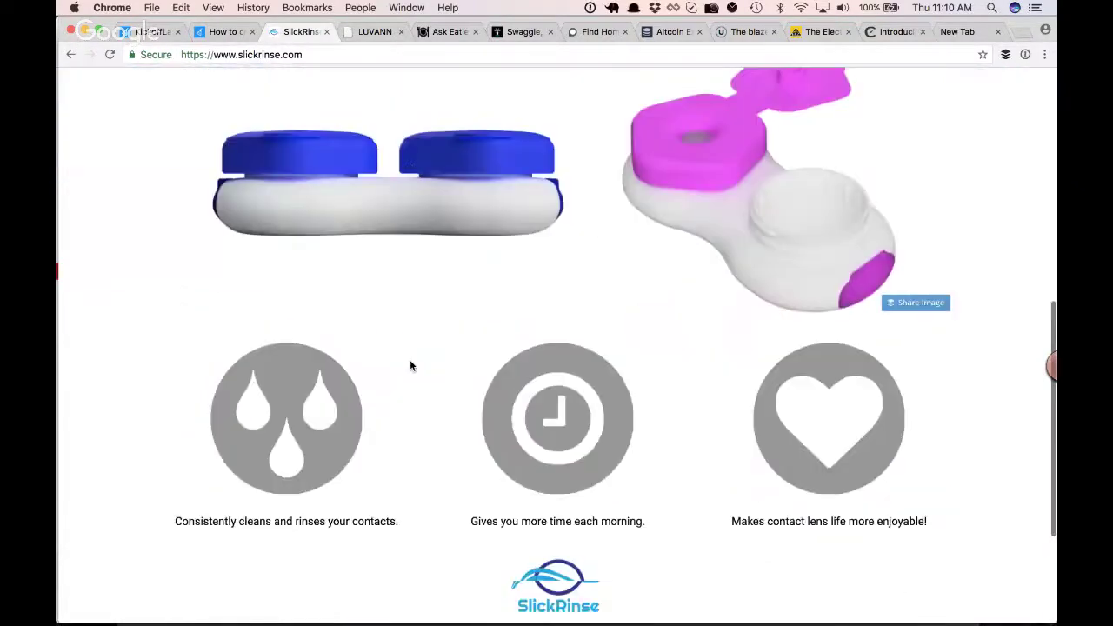
pyautogui.scroll(-1, 410, 365)
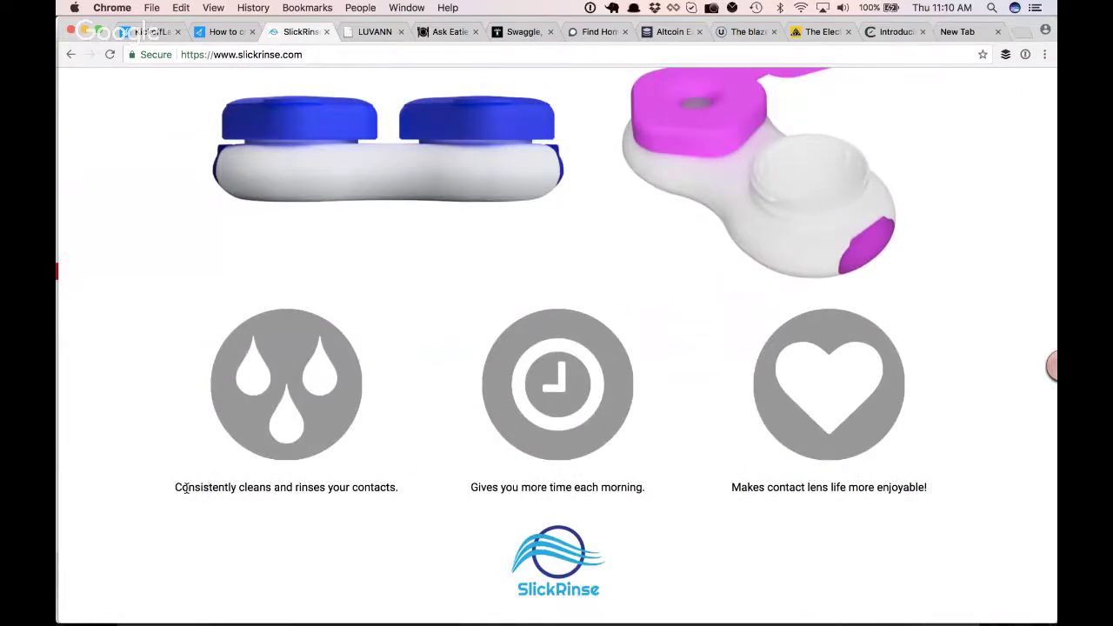
pyautogui.moveTo(335, 473); pyautogui.dragTo(641, 488)
pyautogui.moveTo(731, 487); pyautogui.dragTo(943, 493)
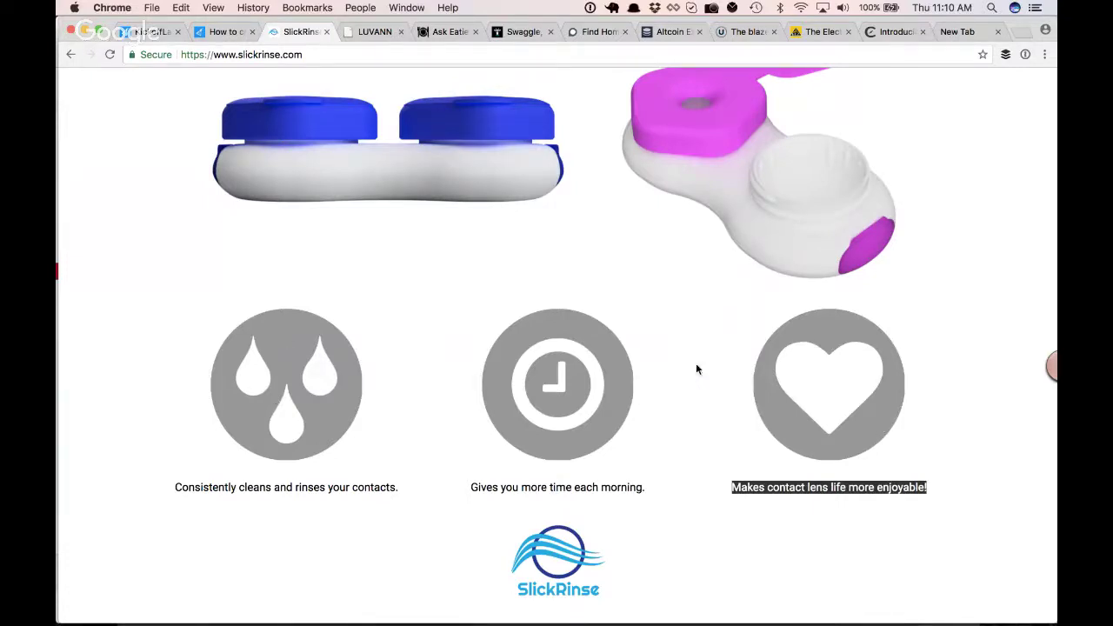
# Highlight the phone number and the email line in the SlickRinse page footer
pyautogui.scroll(-2, 809, 397)
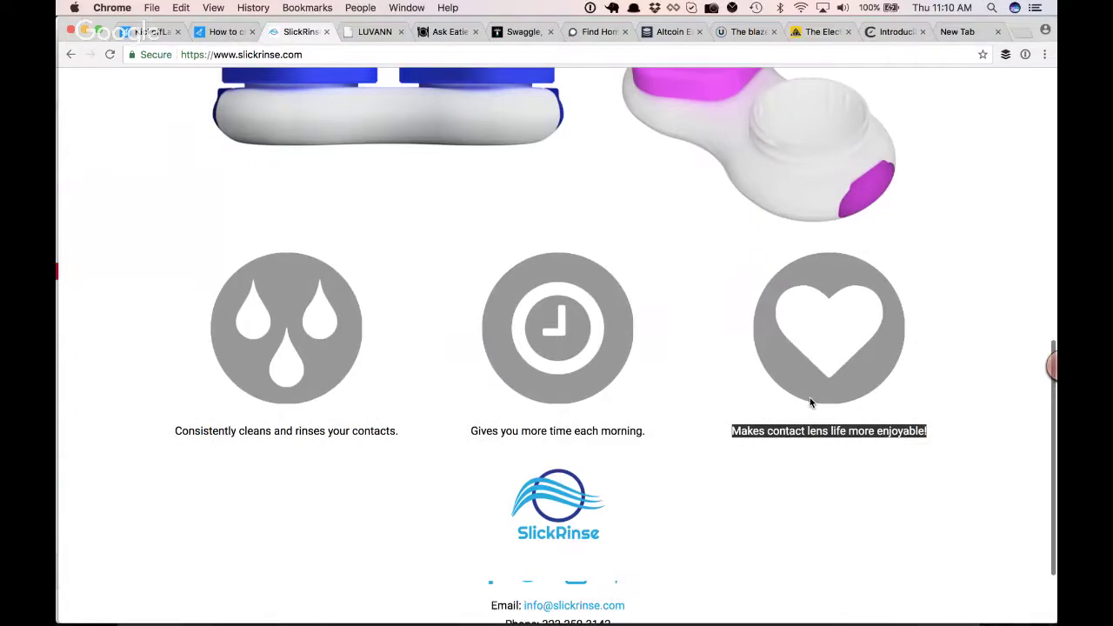
pyautogui.scroll(-4, 810, 398)
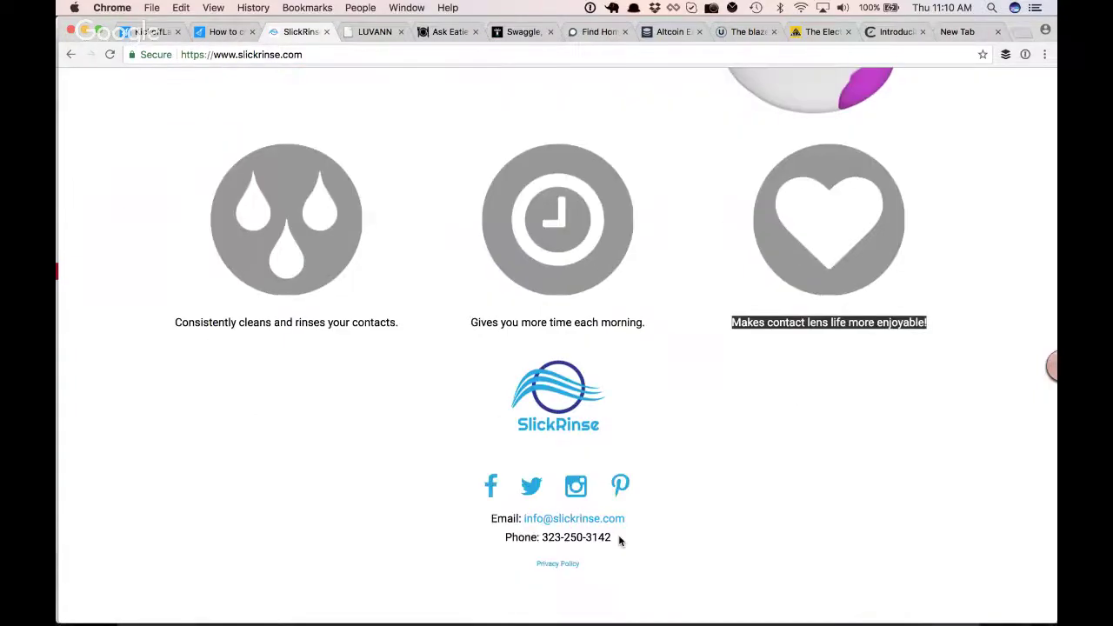
pyautogui.moveTo(620, 540); pyautogui.dragTo(502, 542)
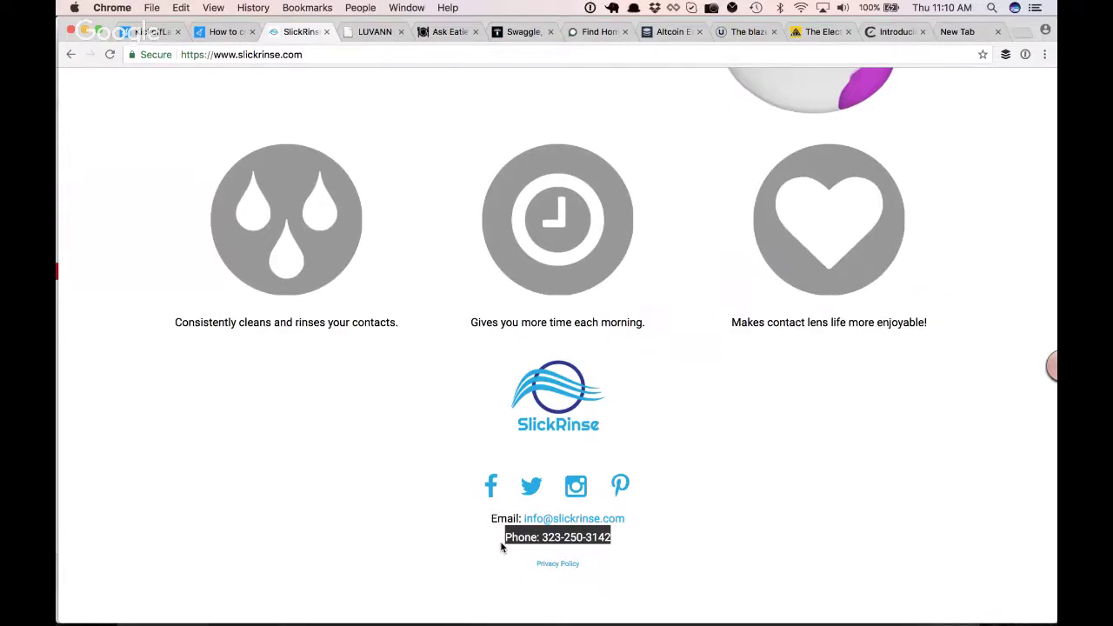
pyautogui.click(714, 425)
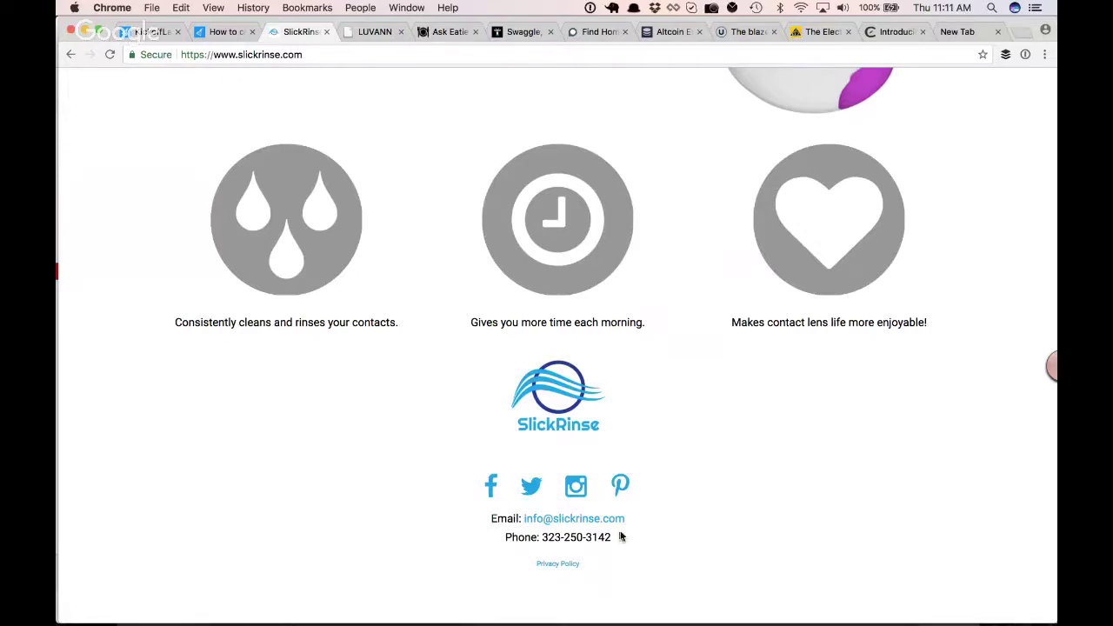
pyautogui.moveTo(620, 537); pyautogui.dragTo(507, 536)
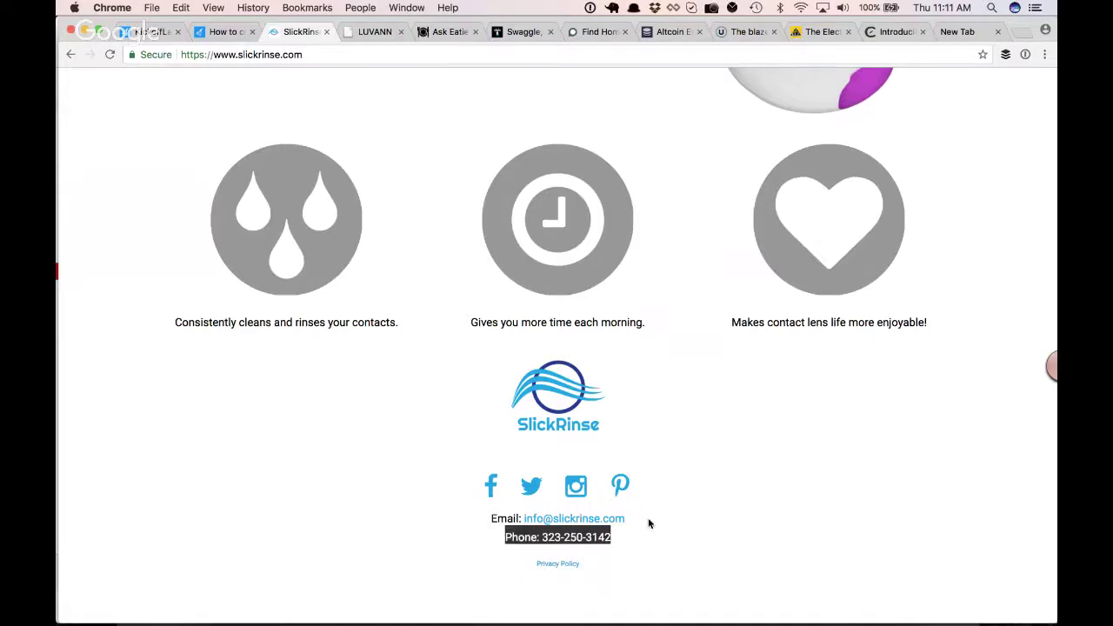
pyautogui.tripleClick(506, 537)
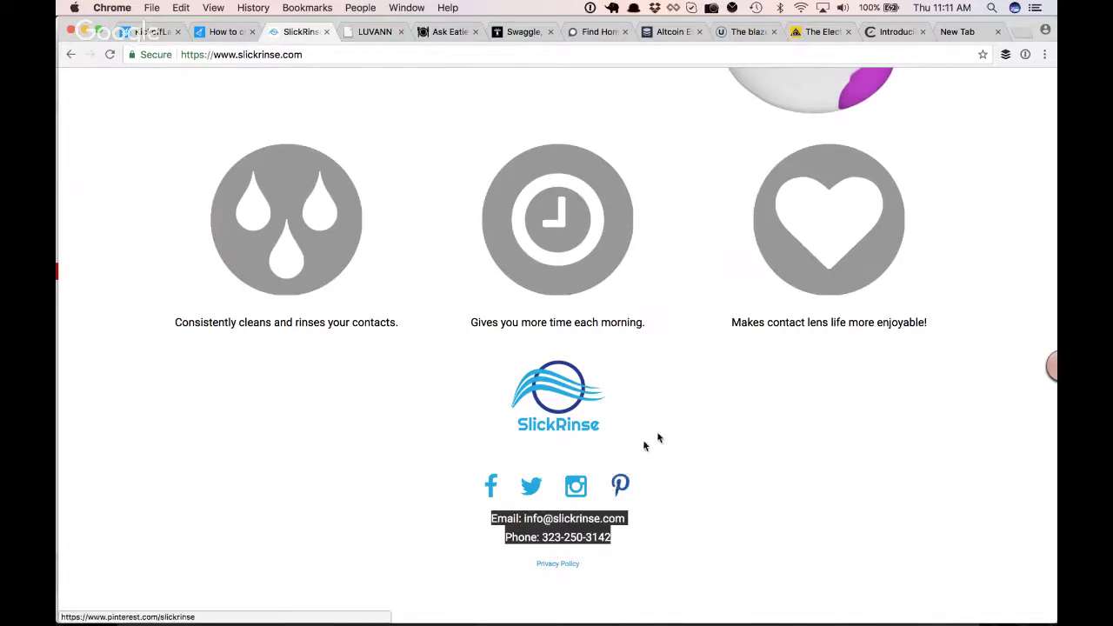
# Enter the reviewer's saved email address in the SlickRinse giveaway form and submit it to win a free SlickRinse
pyautogui.scroll(1, 667, 432)
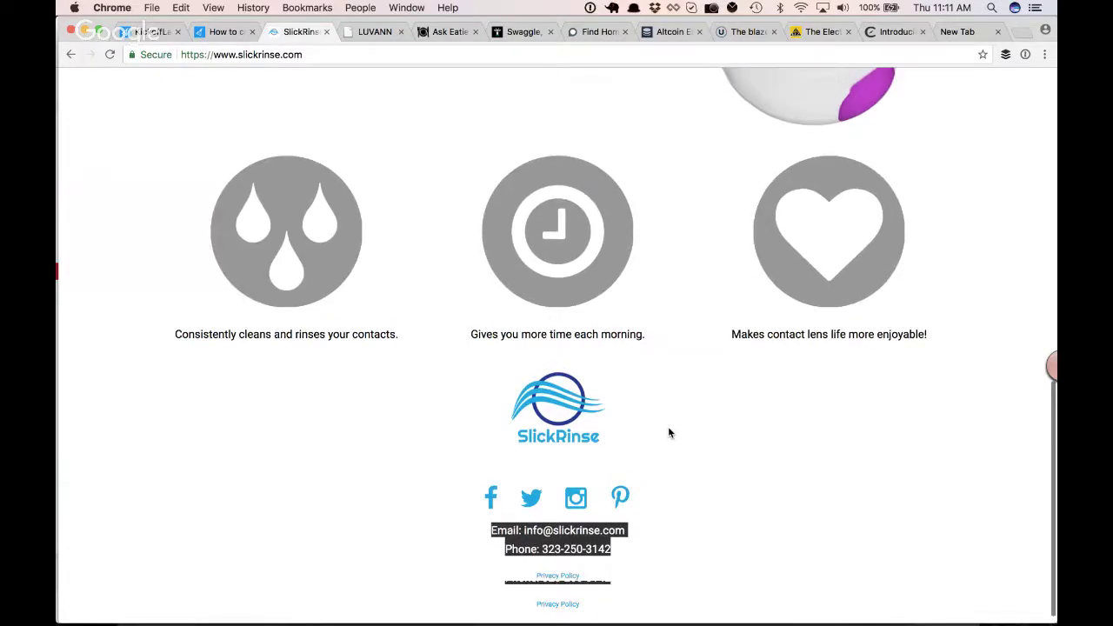
pyautogui.scroll(15, 668, 432)
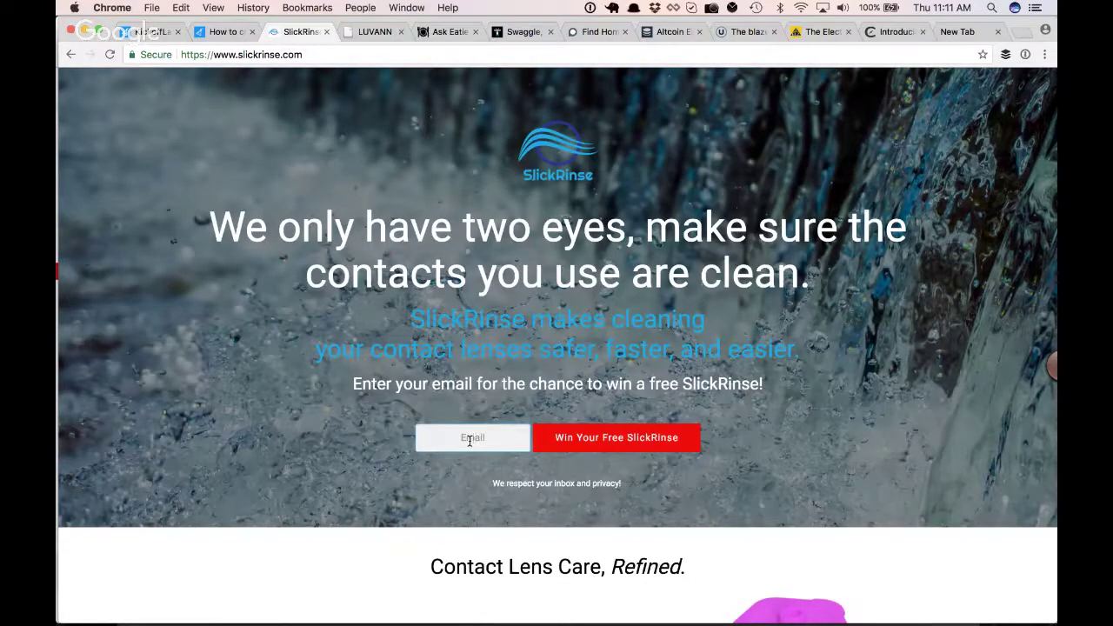
pyautogui.write('josh')
pyautogui.press('Down')
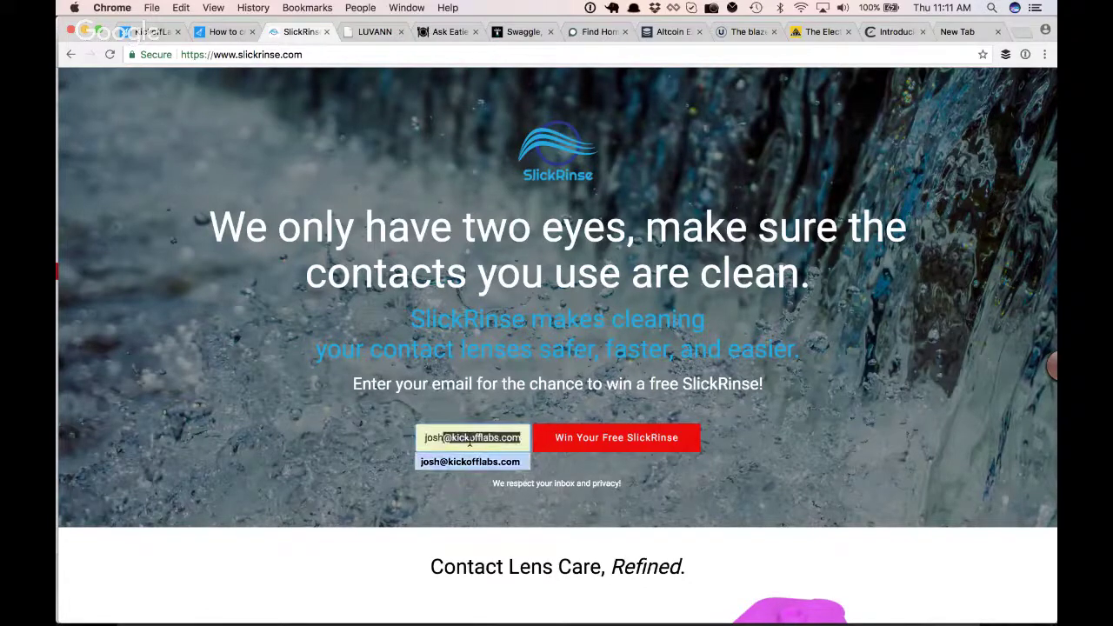
pyautogui.click(605, 445)
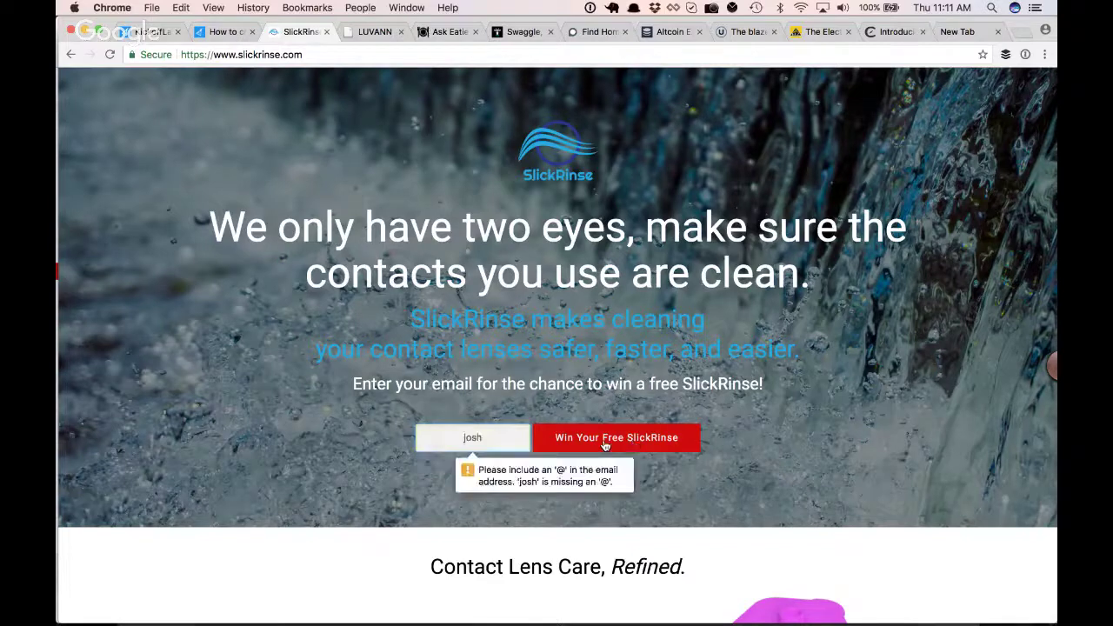
pyautogui.click(492, 437)
pyautogui.press('Down')
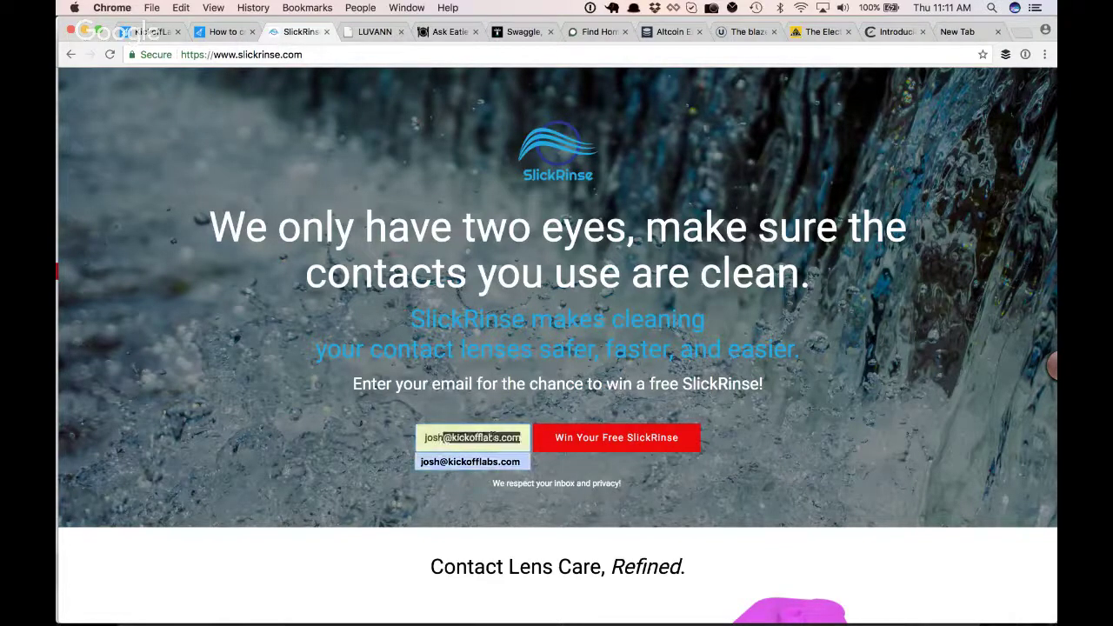
pyautogui.press('Return')
pyautogui.click(560, 439)
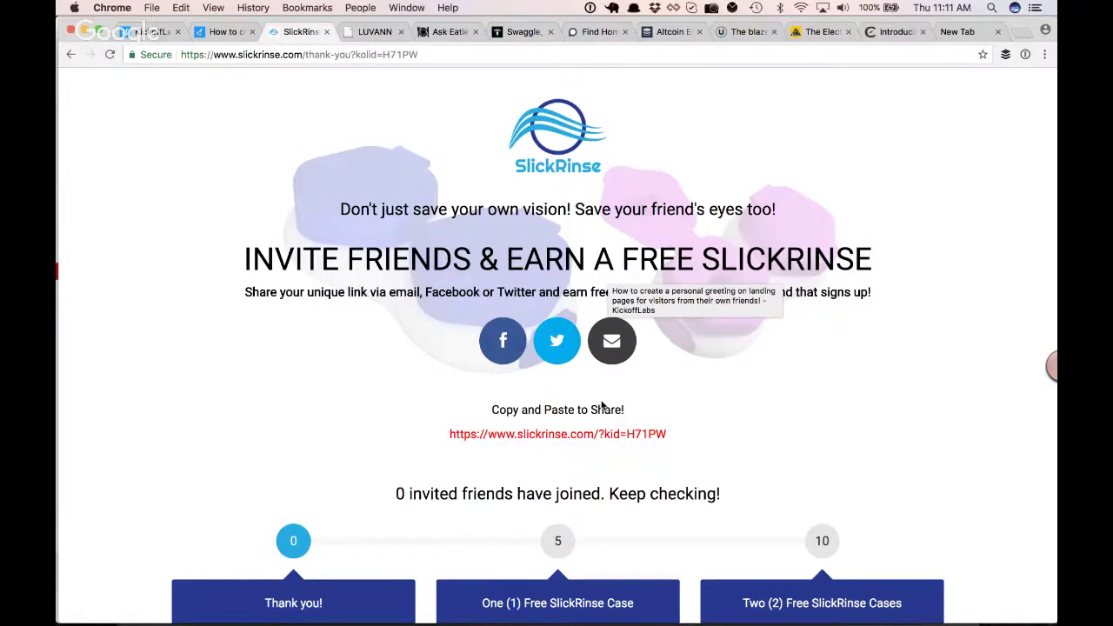
# Look over the invite page's share buttons and reward tiers, and highlight "& EARN A" in its headline
pyautogui.scroll(-1, 613, 426)
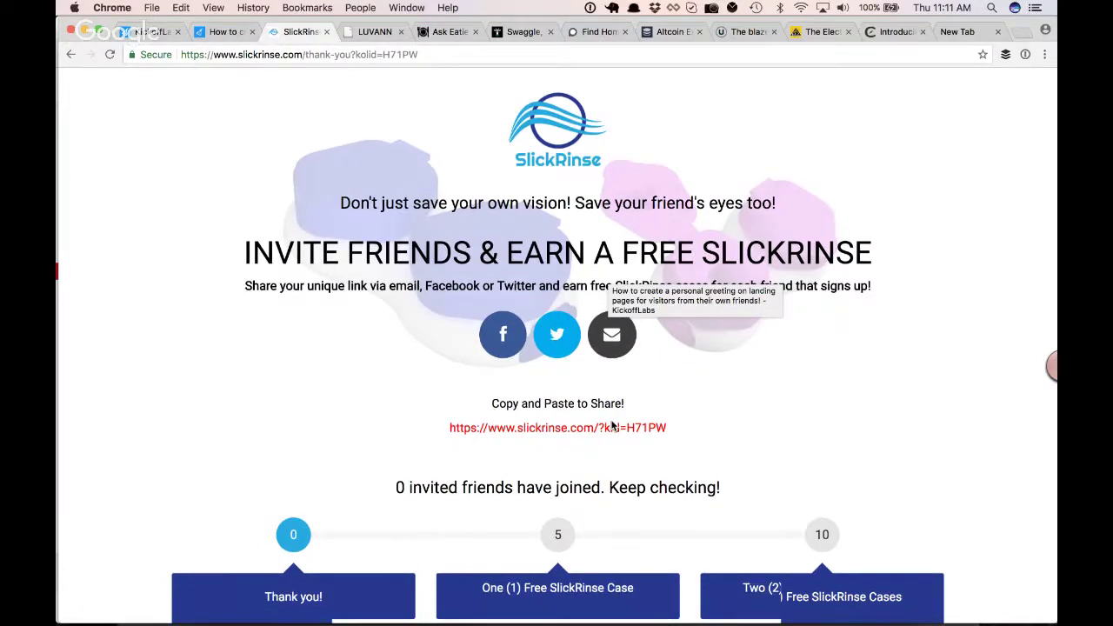
pyautogui.scroll(-4, 613, 426)
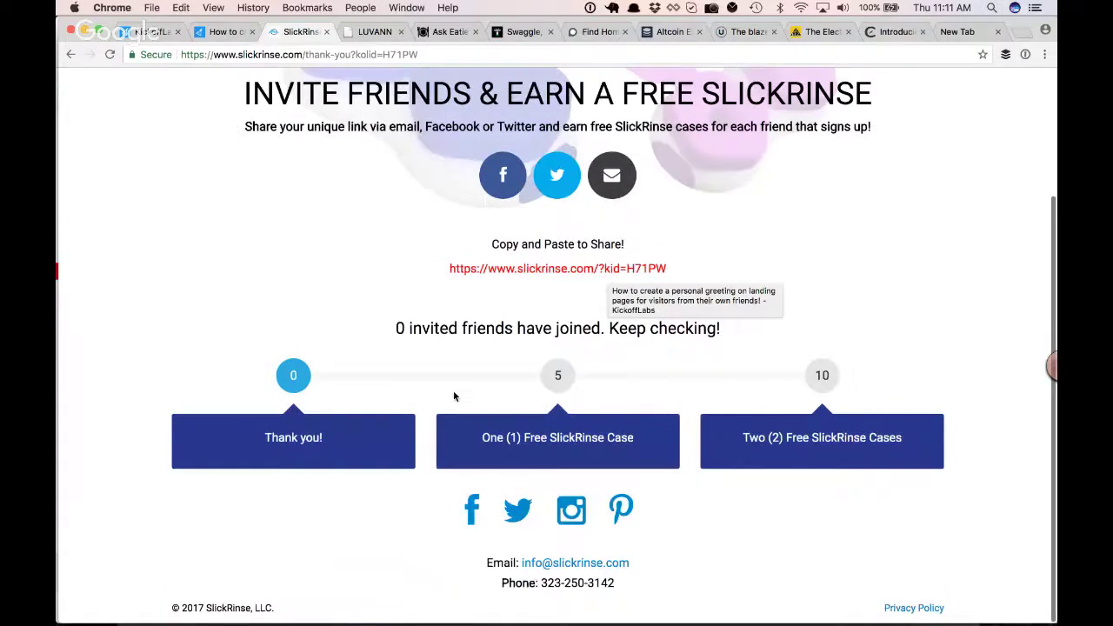
pyautogui.scroll(1, 501, 198)
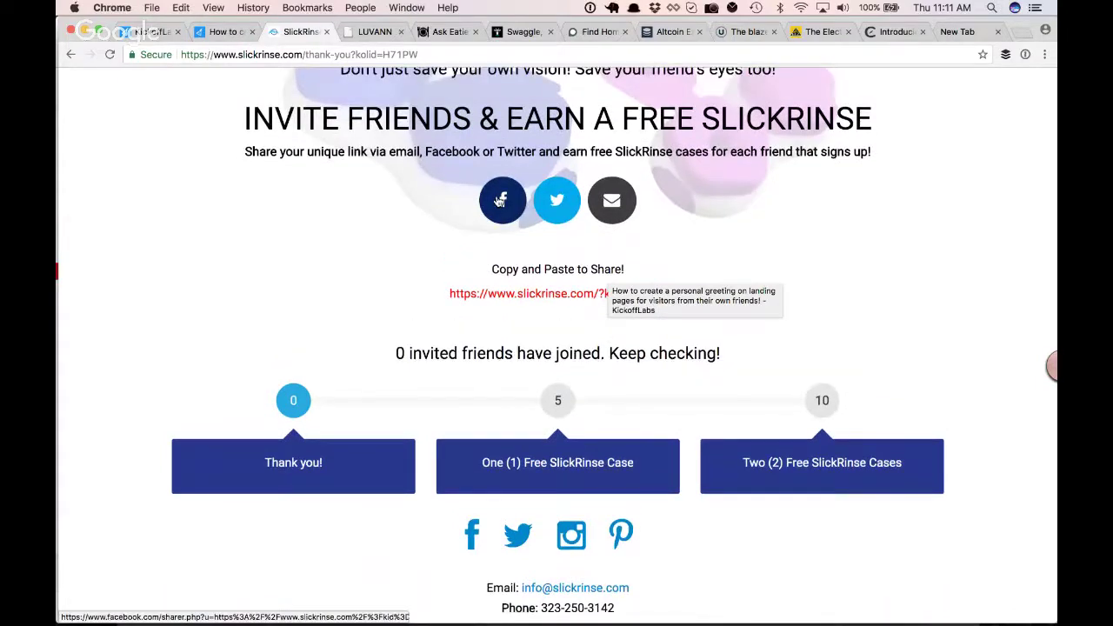
pyautogui.scroll(4, 654, 260)
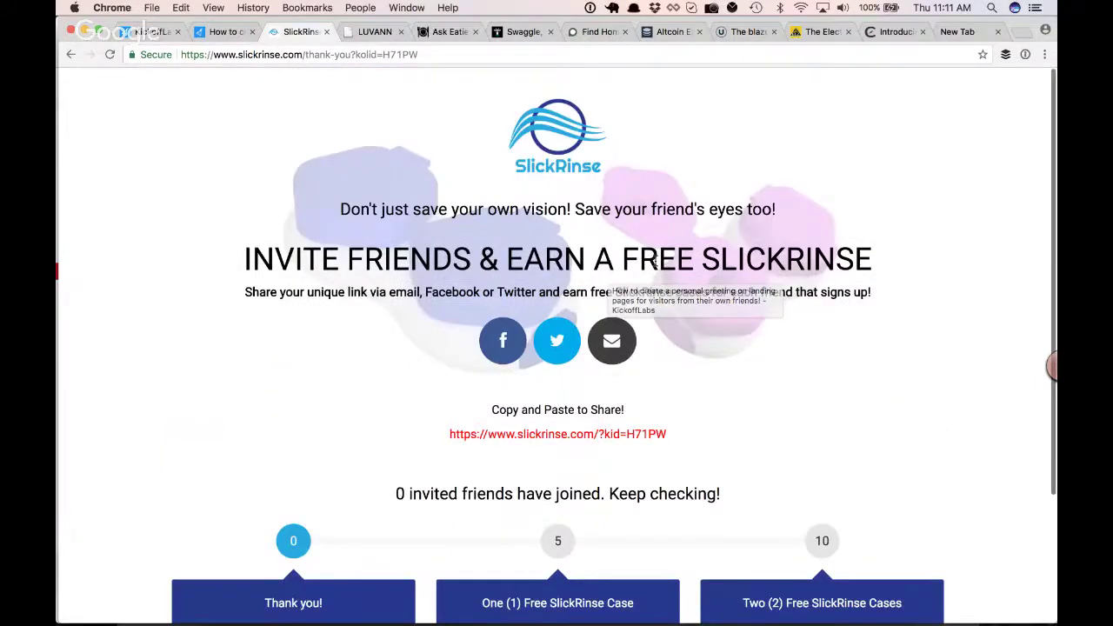
pyautogui.moveTo(383, 259); pyautogui.dragTo(552, 246)
pyautogui.moveTo(453, 259); pyautogui.dragTo(616, 259)
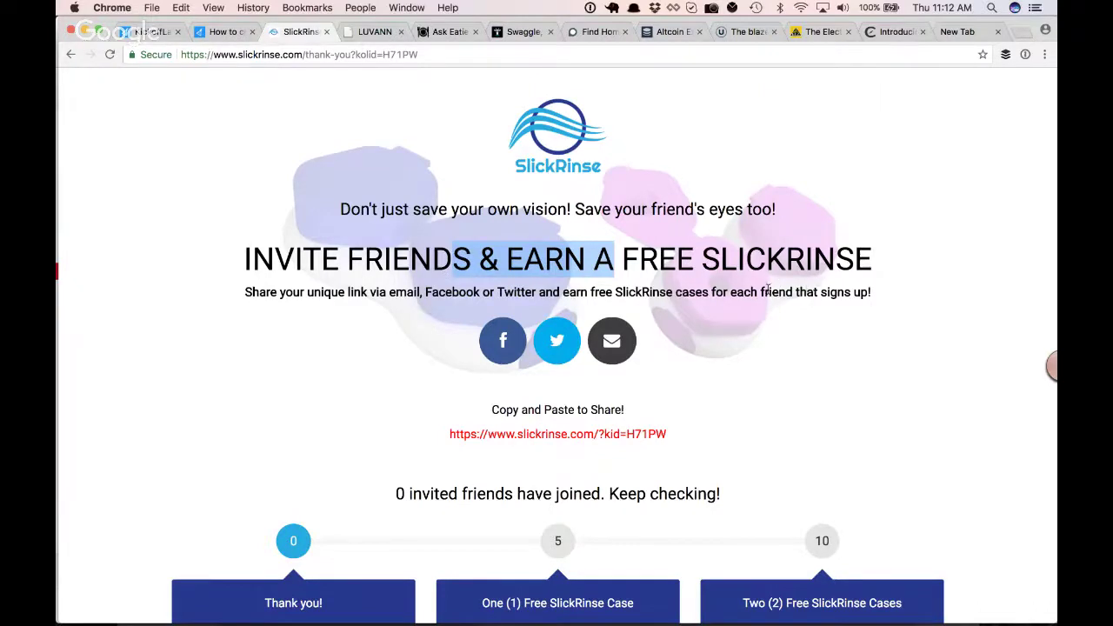
# Compare the headline and the "earn free SlickRinse cases for each friend" claim with the 5- and 10-friend reward labels, highlighting each
pyautogui.scroll(-1, 732, 242)
pyautogui.scroll(-3, 732, 244)
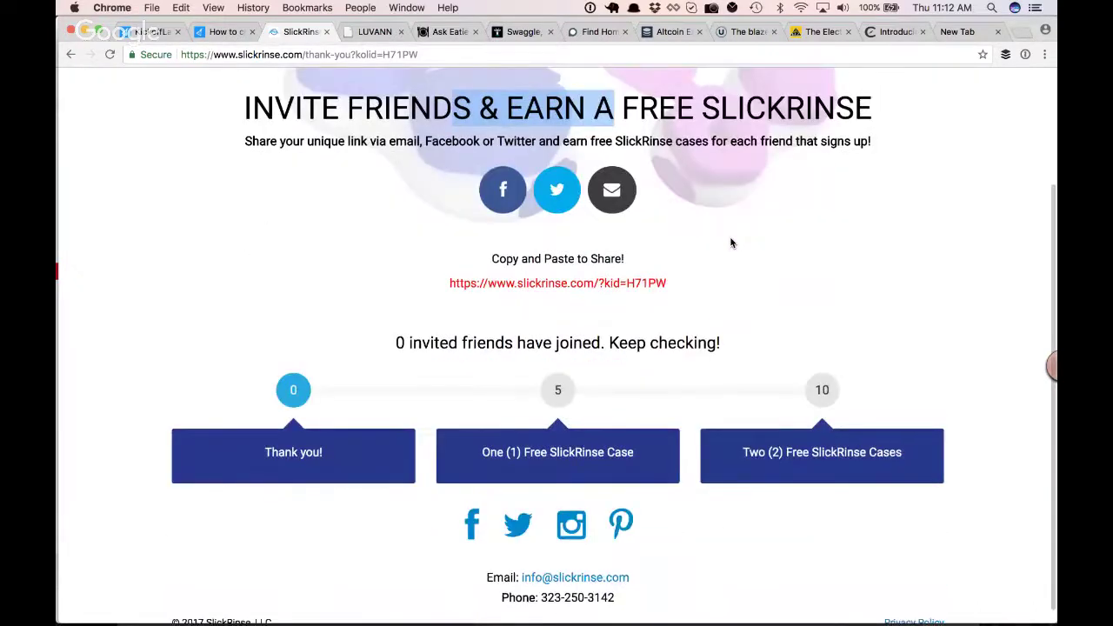
pyautogui.scroll(2, 730, 242)
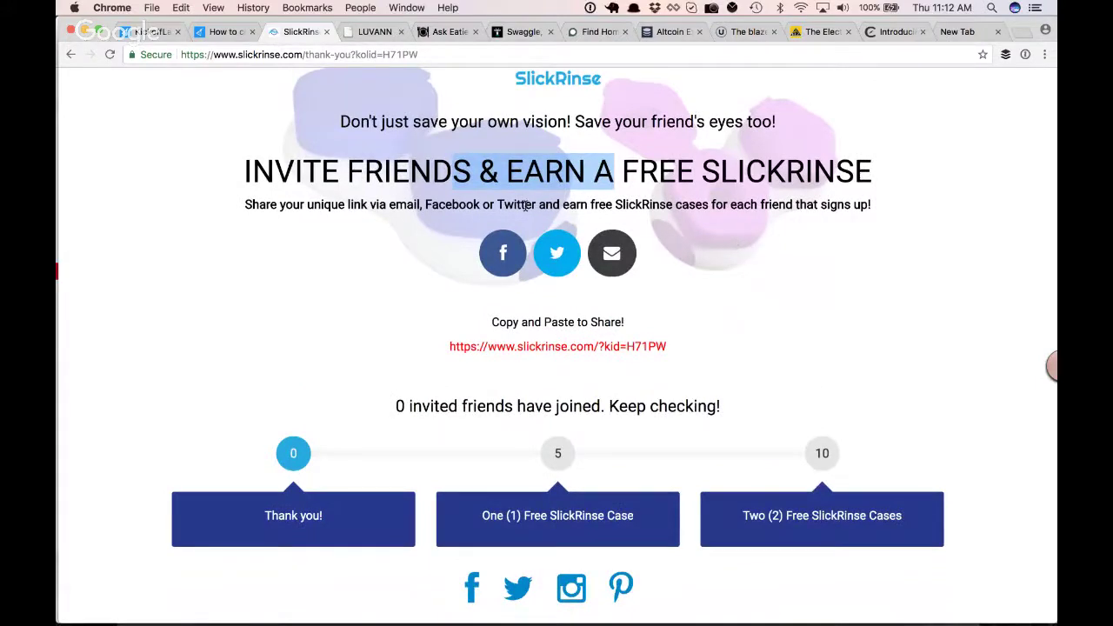
pyautogui.moveTo(542, 205); pyautogui.dragTo(877, 206)
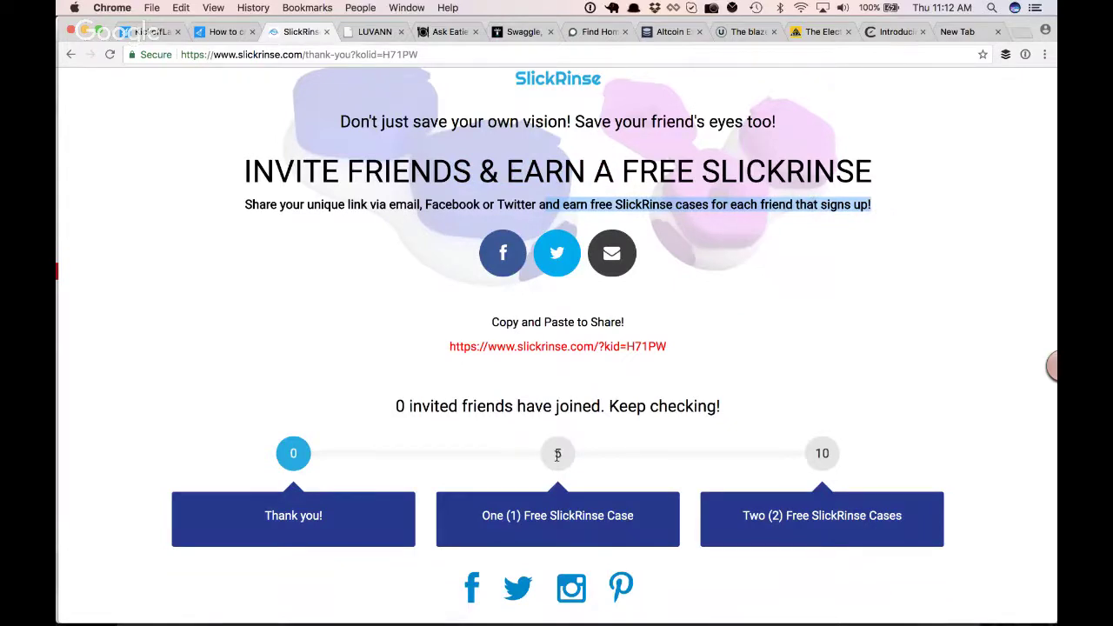
pyautogui.moveTo(484, 515); pyautogui.dragTo(592, 516)
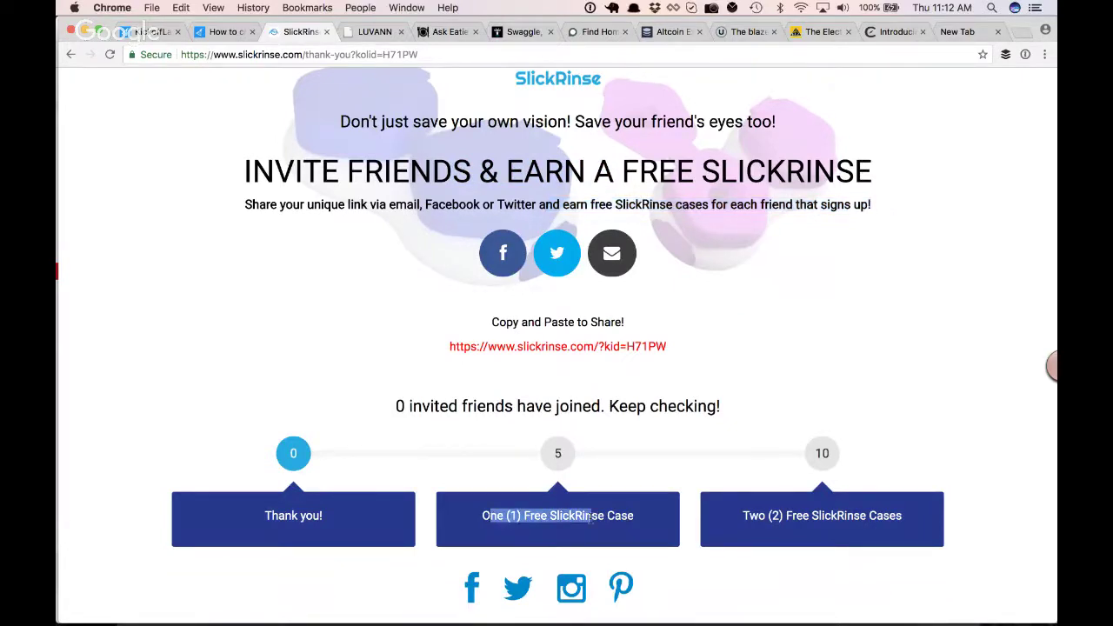
pyautogui.moveTo(742, 516); pyautogui.dragTo(915, 523)
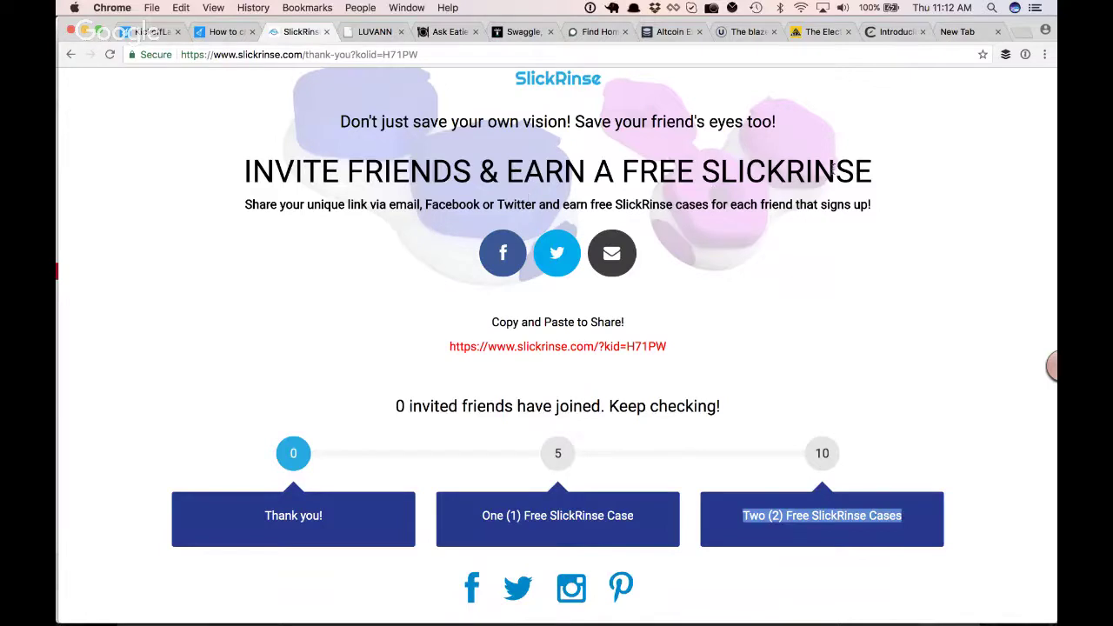
pyautogui.moveTo(511, 172); pyautogui.dragTo(835, 172)
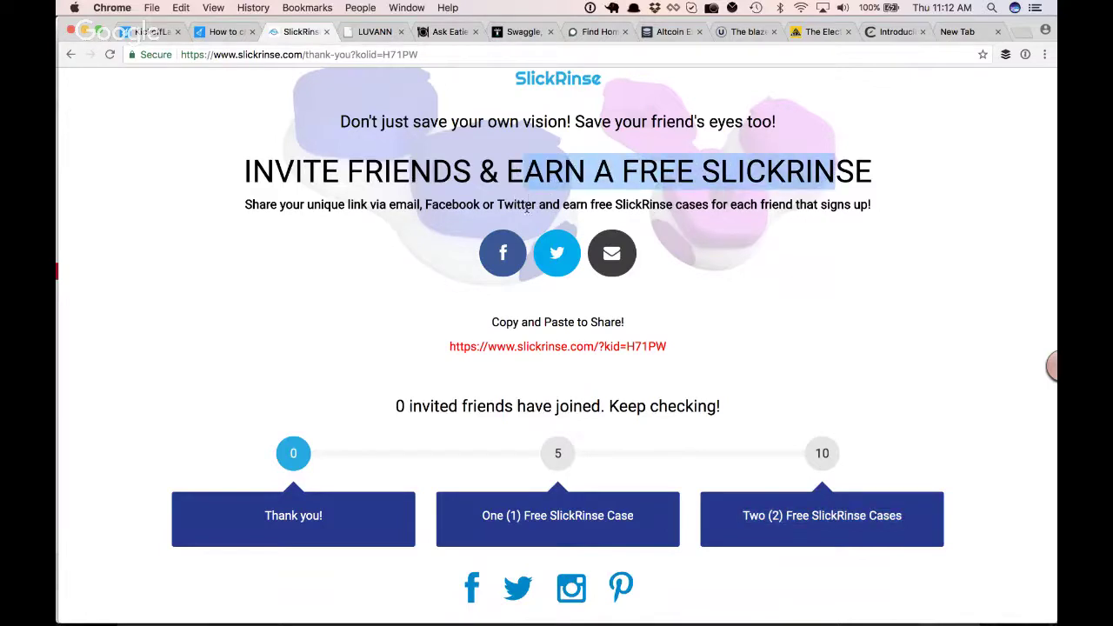
pyautogui.moveTo(525, 209); pyautogui.dragTo(769, 203)
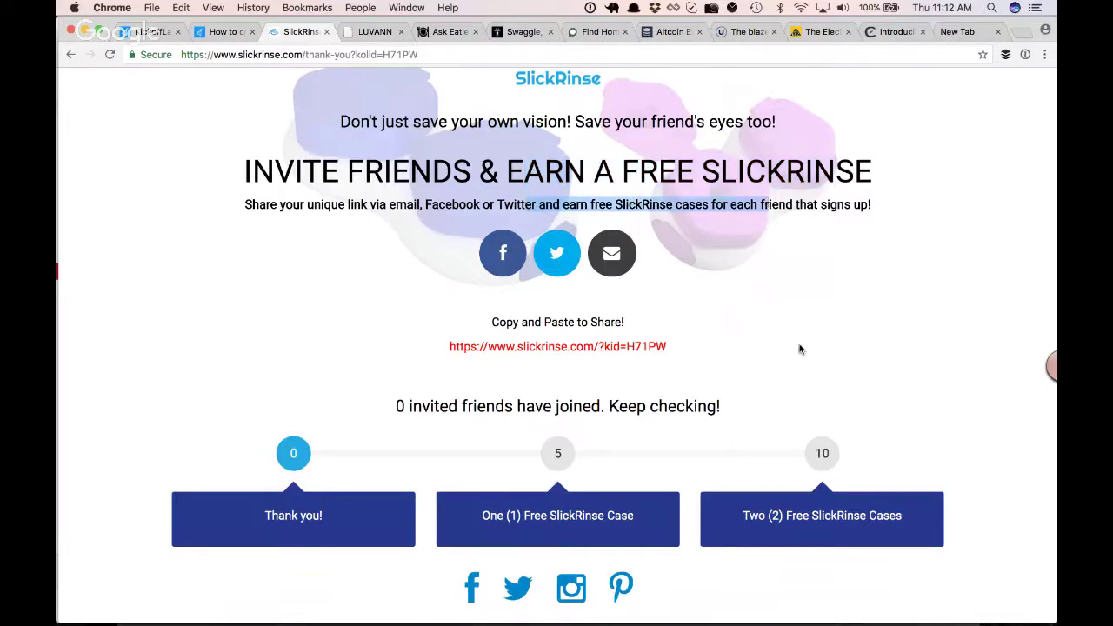
# Examine the invite page's layout from the SlickRinse logo and share buttons through the reward tiers to the footer
pyautogui.scroll(-1, 800, 348)
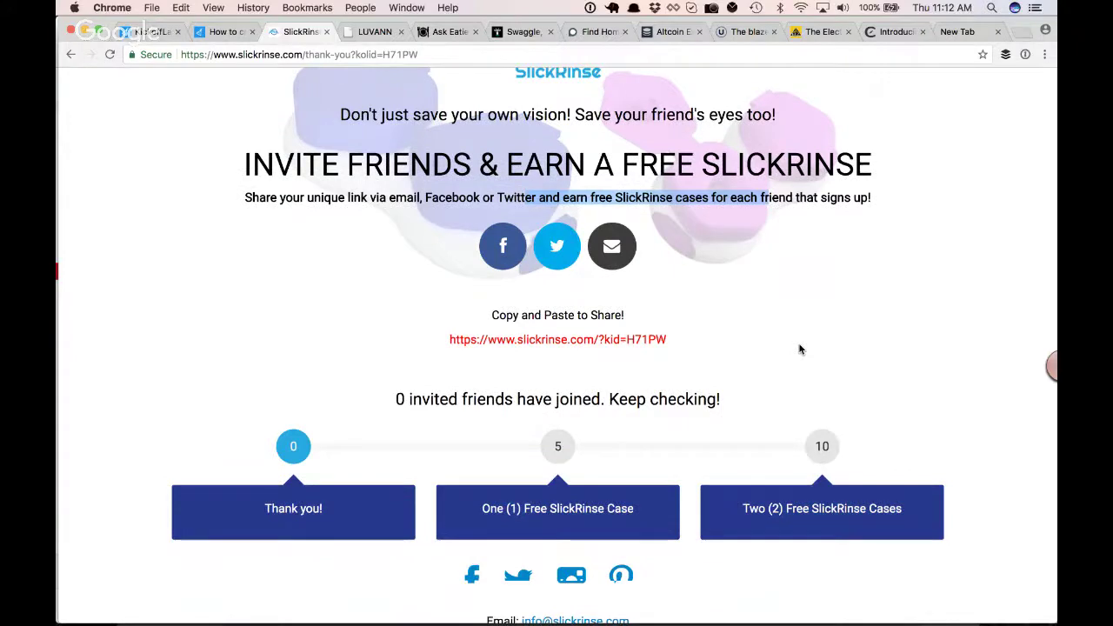
pyautogui.scroll(-3, 773, 270)
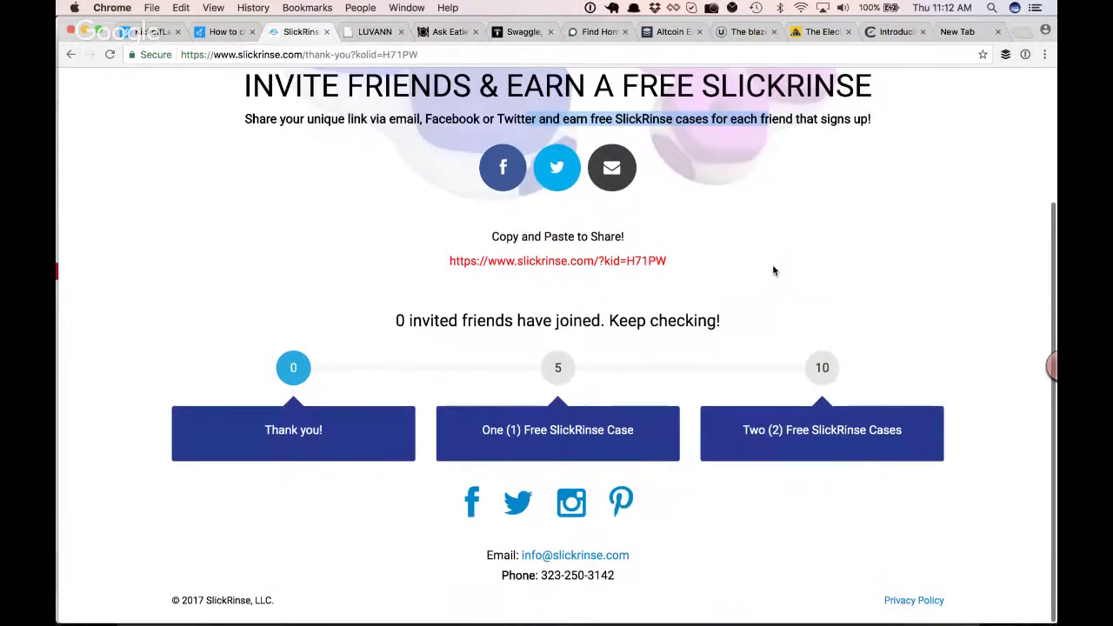
pyautogui.scroll(3, 773, 270)
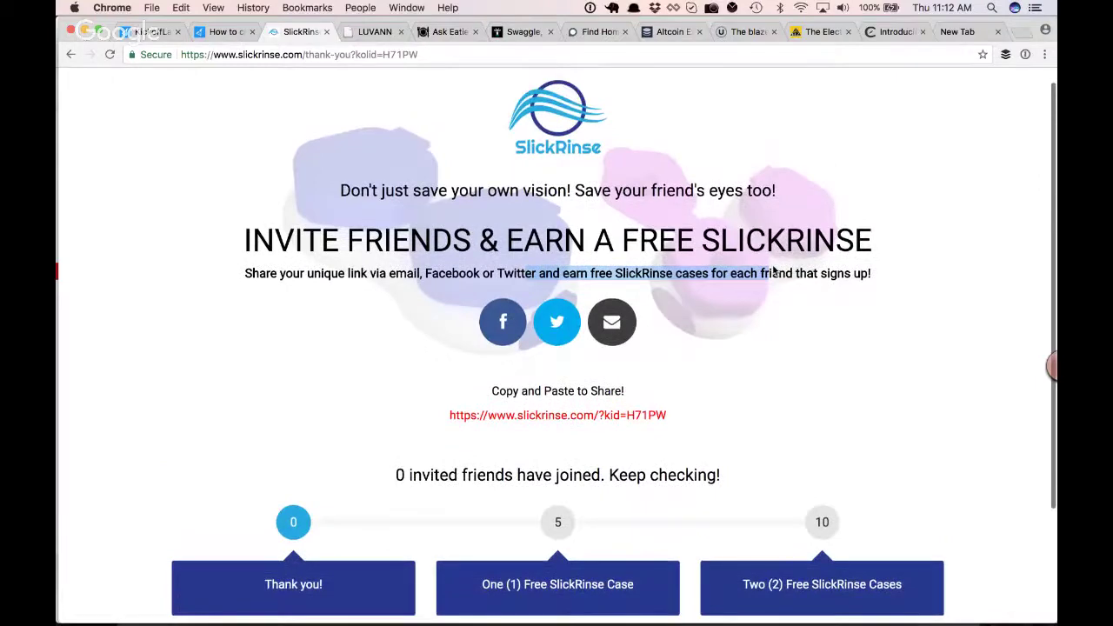
pyautogui.scroll(-3, 773, 271)
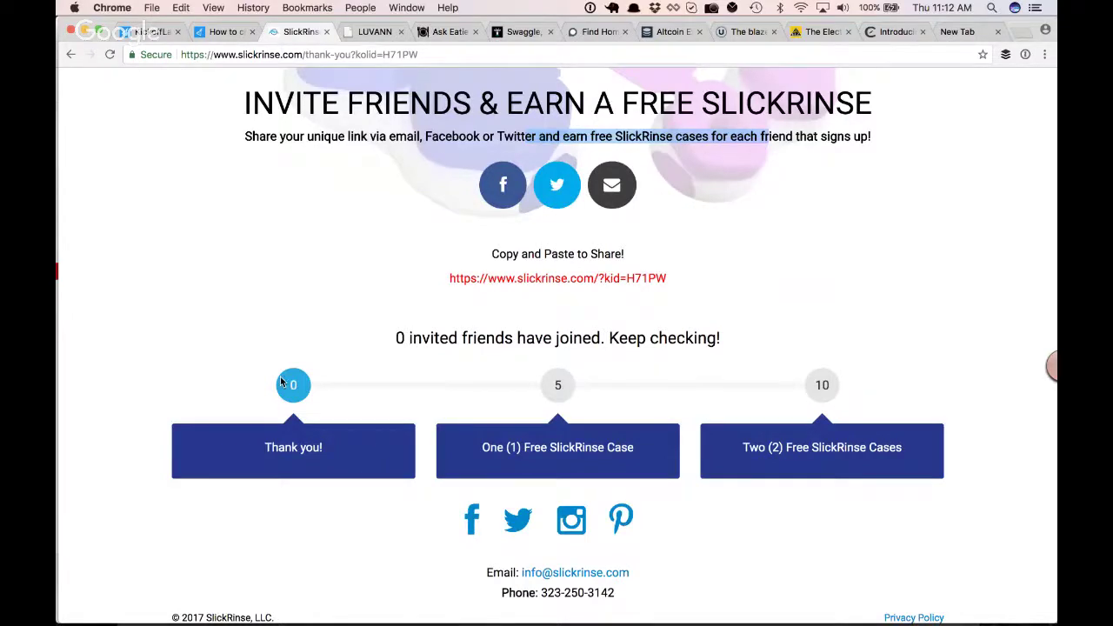
pyautogui.scroll(3, 293, 383)
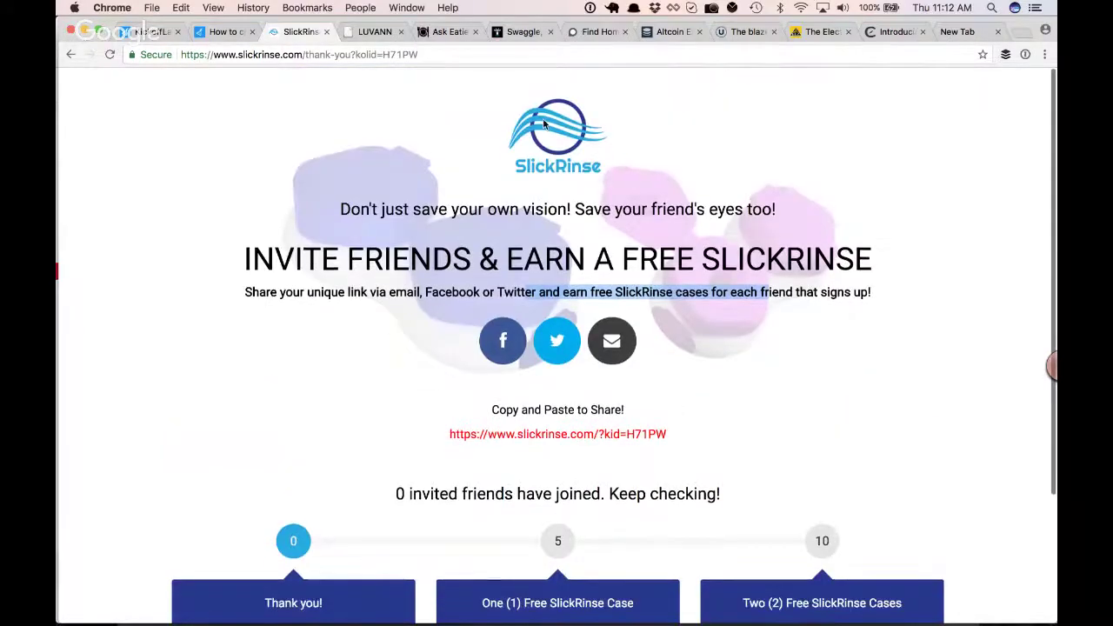
pyautogui.scroll(-1, 538, 174)
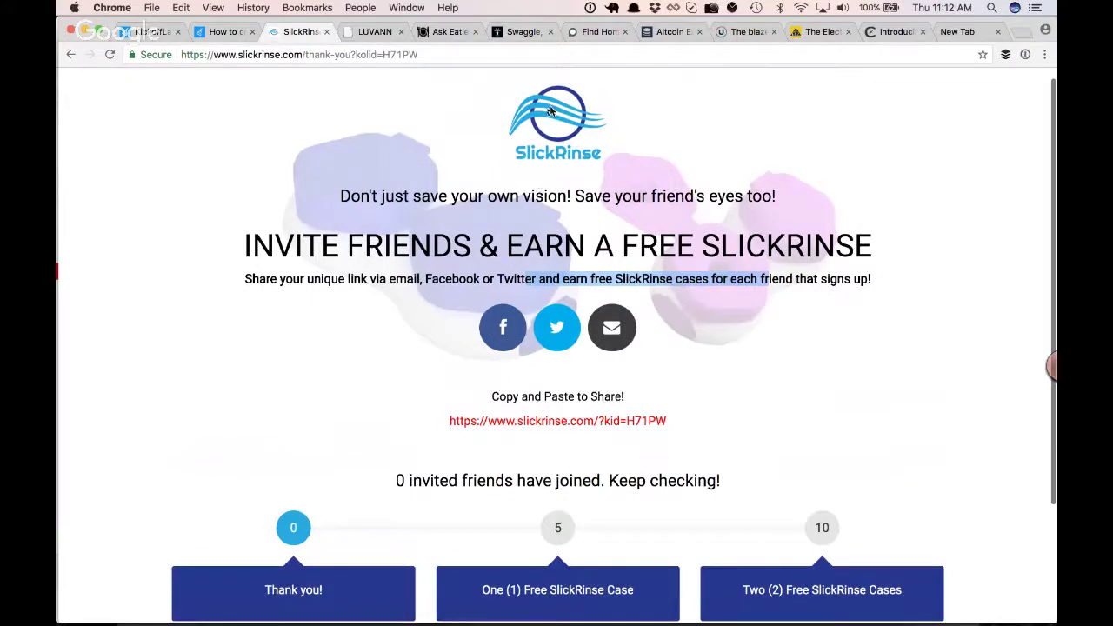
pyautogui.scroll(1, 540, 131)
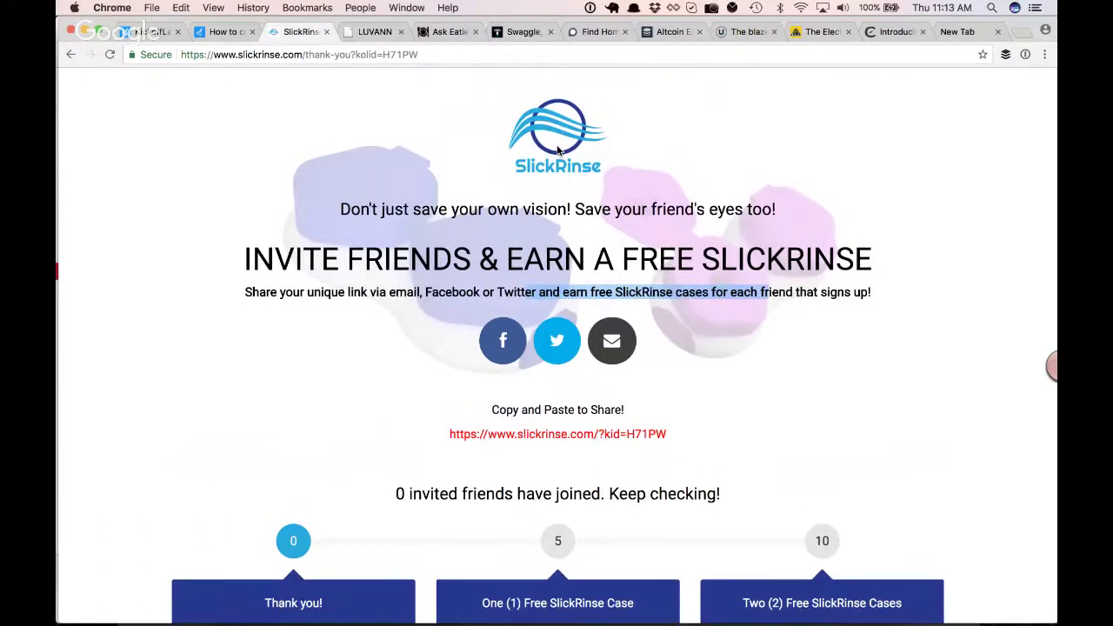
pyautogui.scroll(-2, 558, 152)
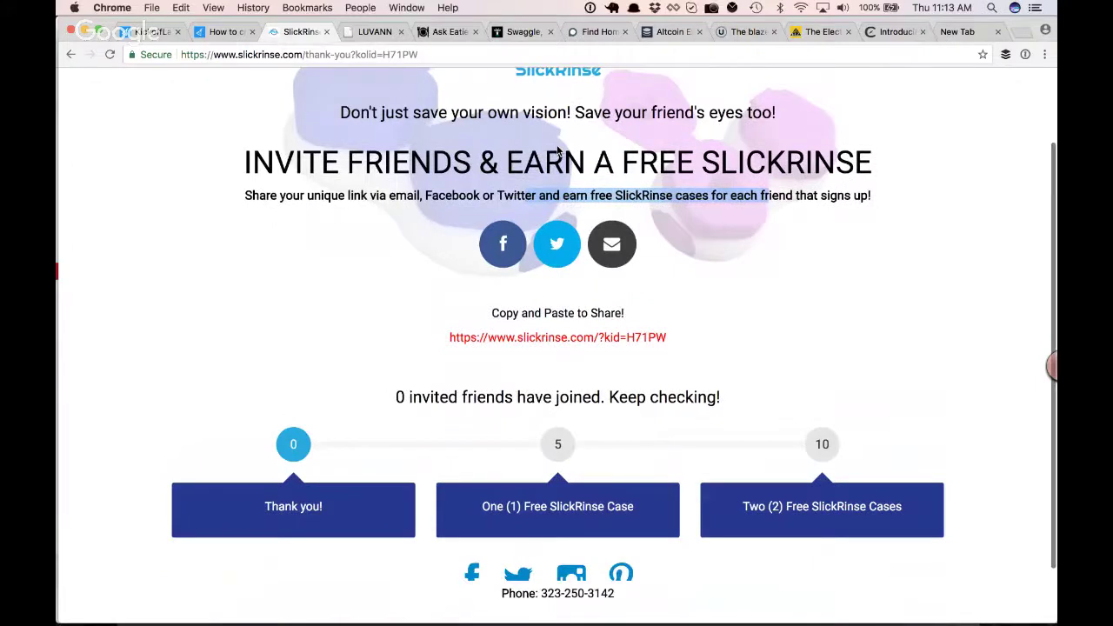
pyautogui.scroll(-2, 558, 372)
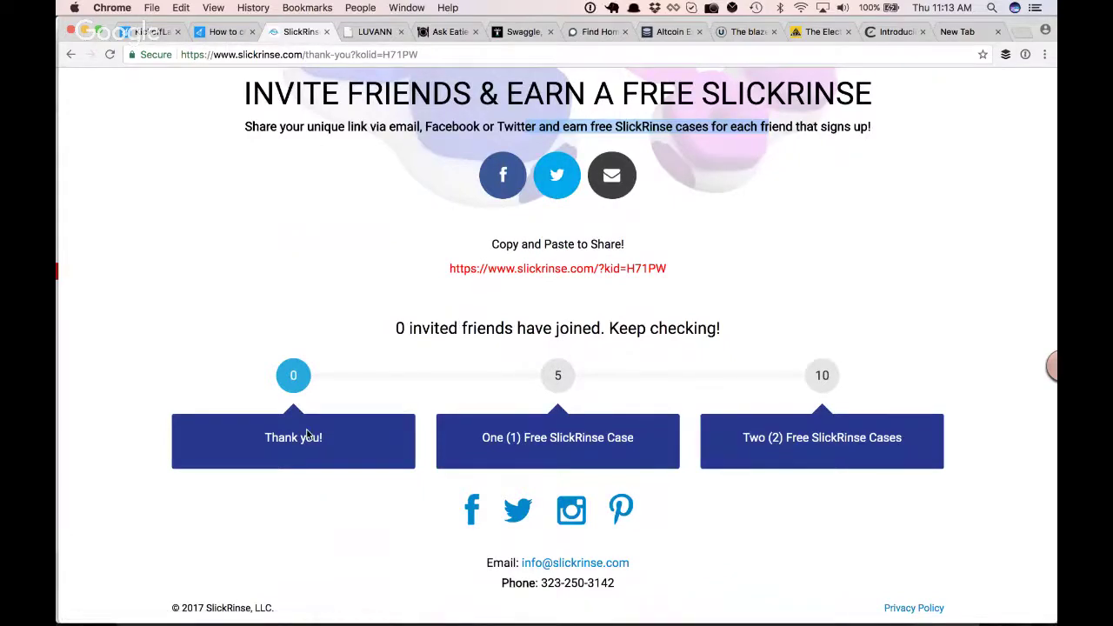
pyautogui.scroll(1, 470, 228)
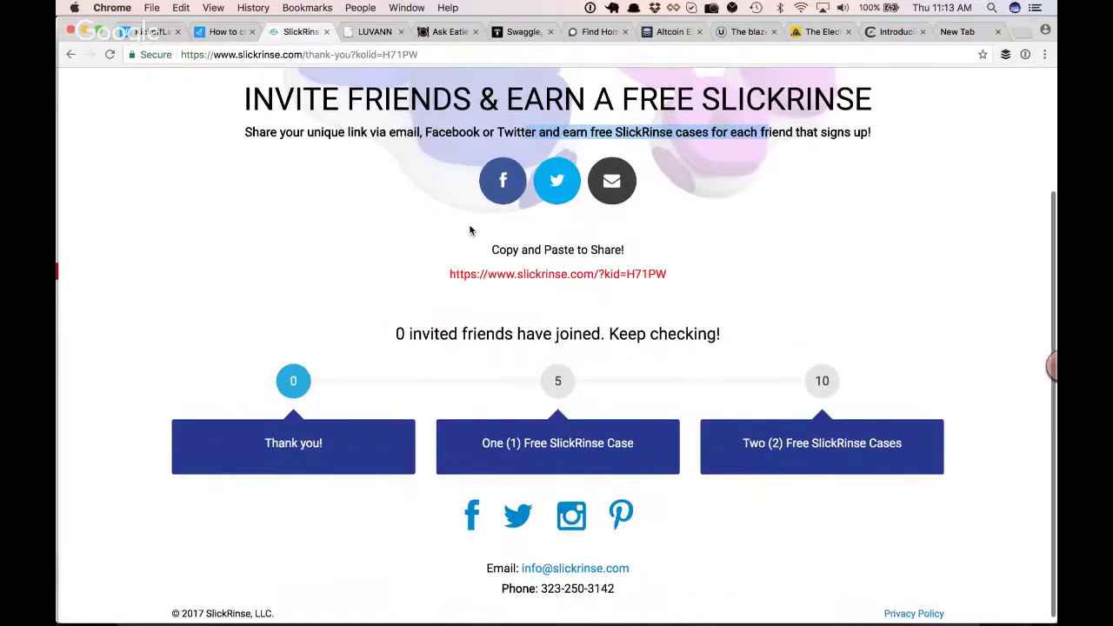
# Enlarge the invite page to inspect its content, and restore its original size
pyautogui.press('super+equal')
pyautogui.press('super+equal')
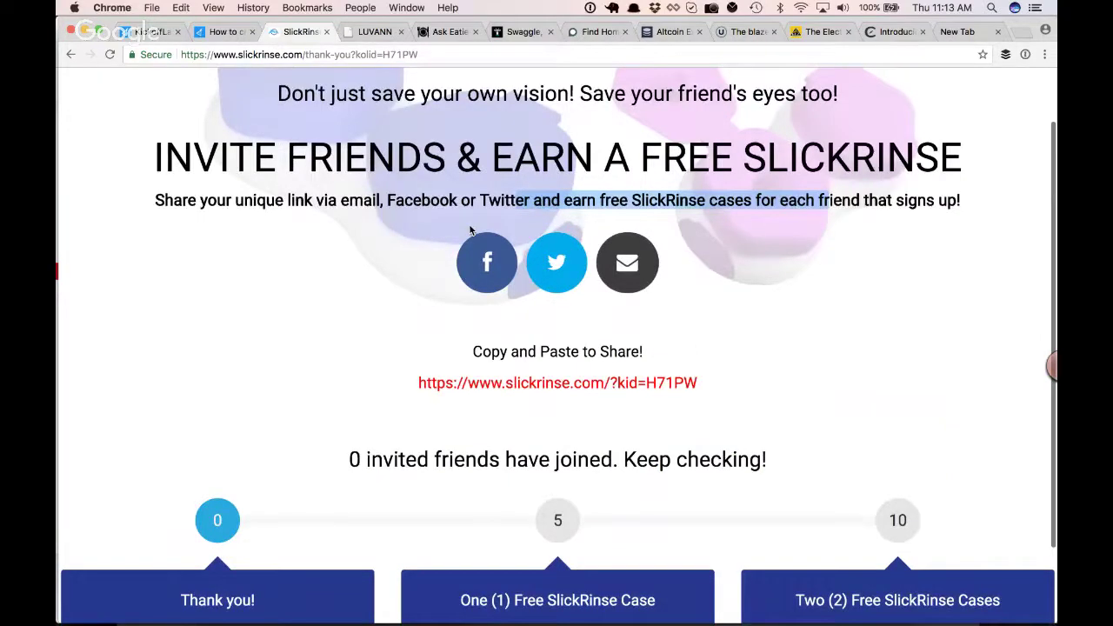
pyautogui.press('super+minus')
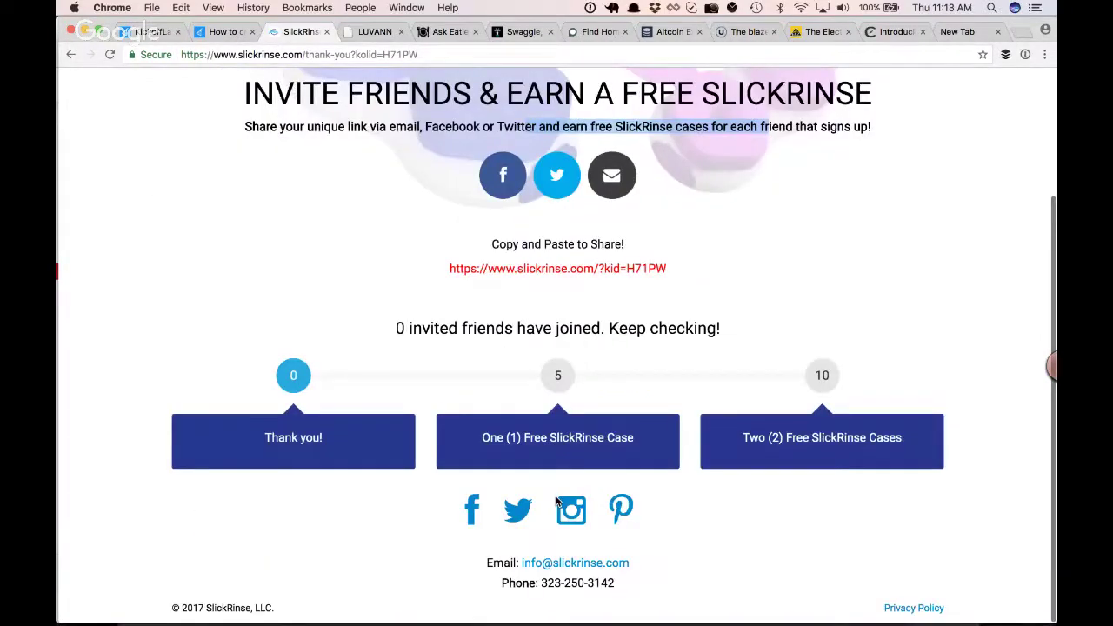
# Highlight the share button row and the "(1) Free SlickRinse Case" reward text, and review the invite headline again
pyautogui.click(446, 191)
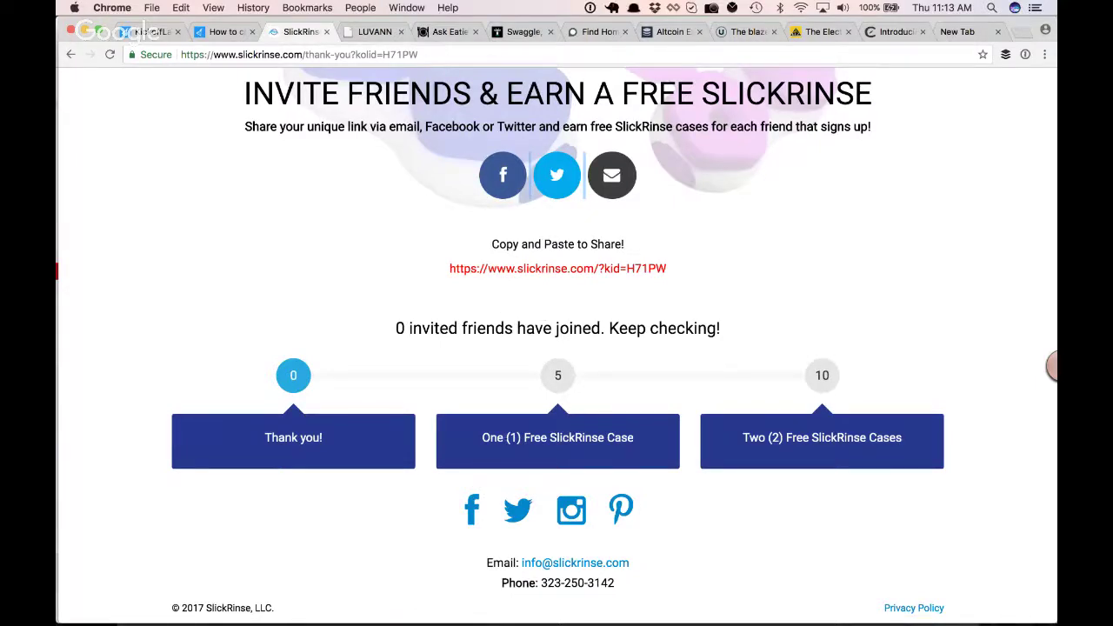
pyautogui.moveTo(635, 439); pyautogui.dragTo(502, 440)
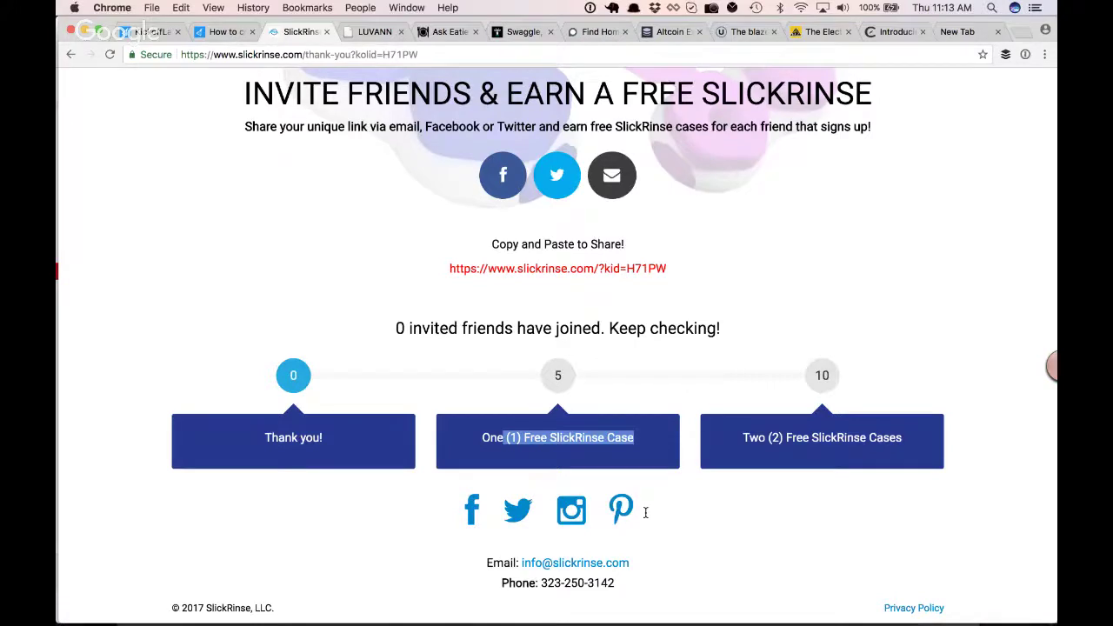
pyautogui.scroll(-1, 645, 513)
pyautogui.click(663, 514)
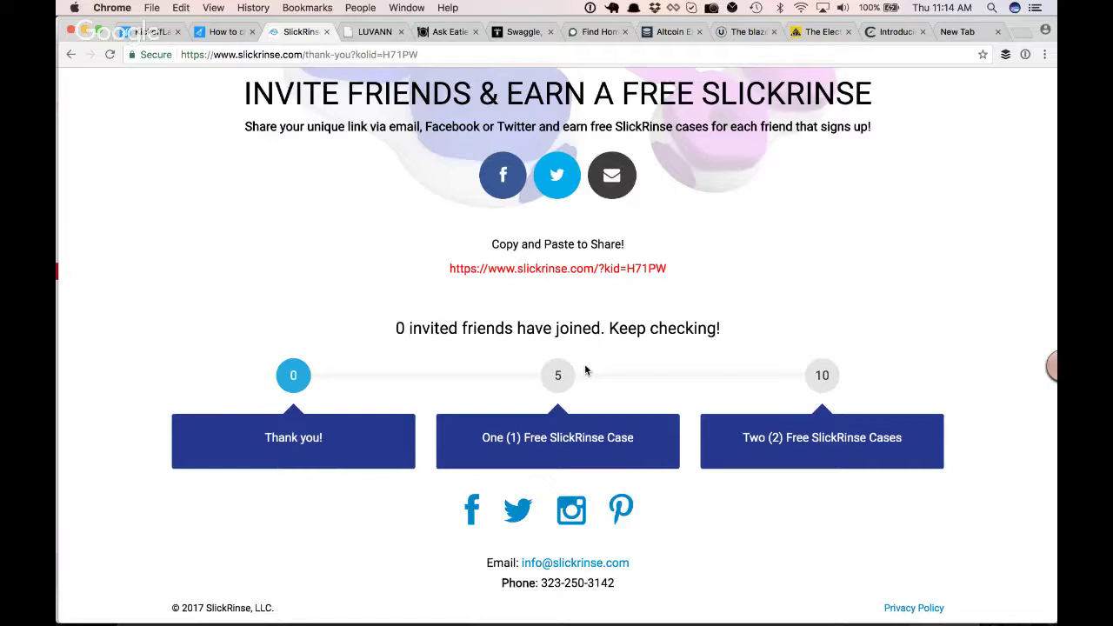
pyautogui.scroll(3, 585, 371)
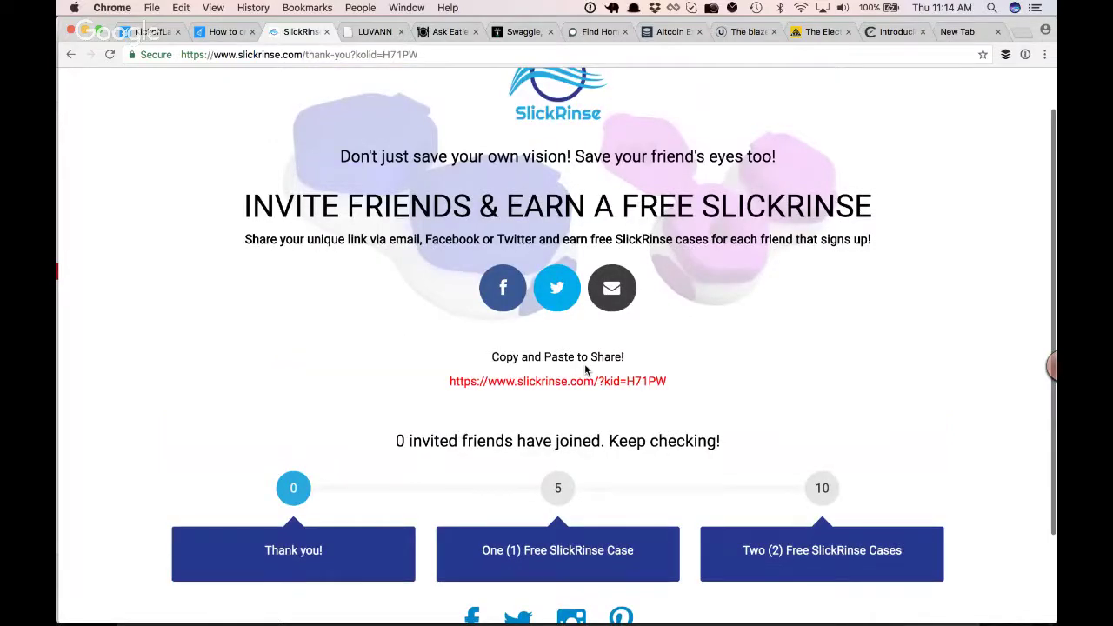
pyautogui.scroll(2, 626, 363)
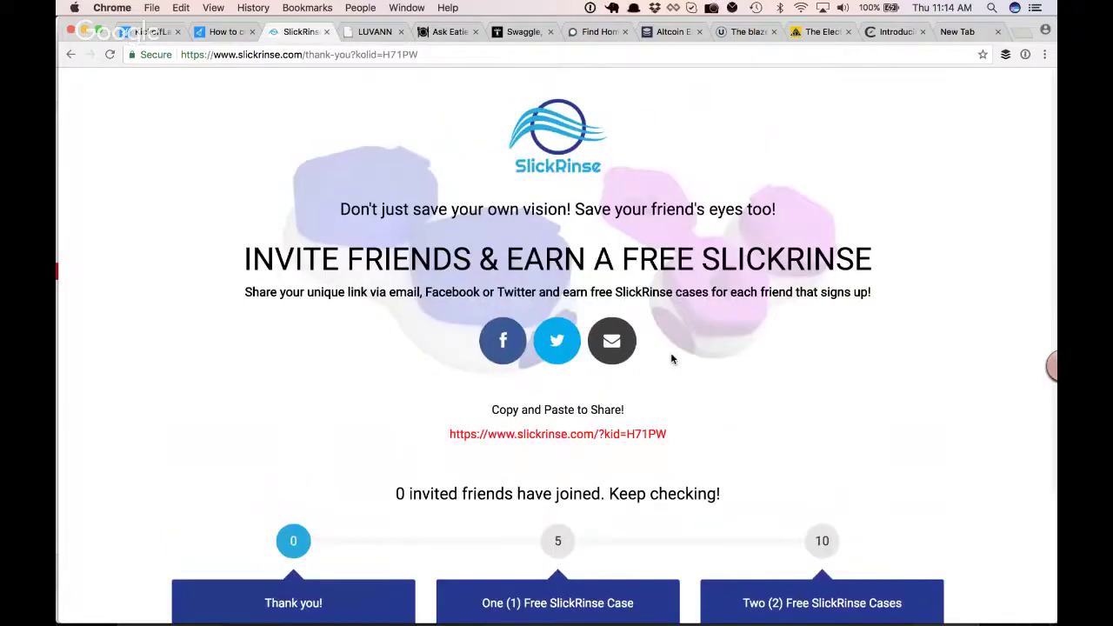
# Start a Twitter share from the invite page and replace the "Social share" text with "Exxcited for better contact lenses from slickrinse!"
pyautogui.click(558, 350)
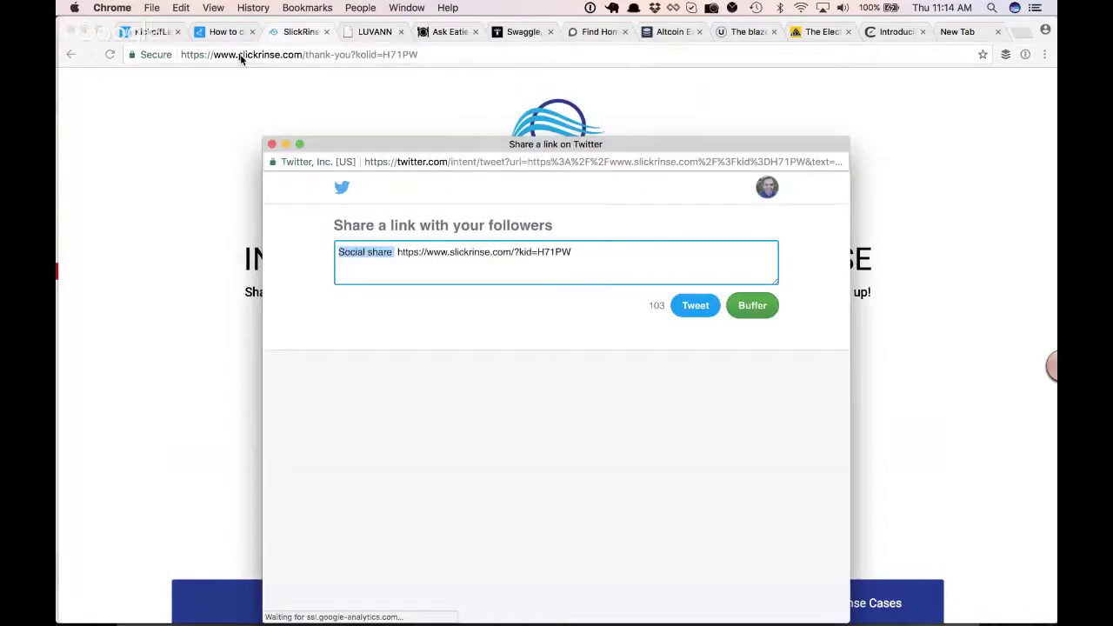
pyautogui.click(393, 252)
pyautogui.moveTo(393, 252); pyautogui.dragTo(330, 251)
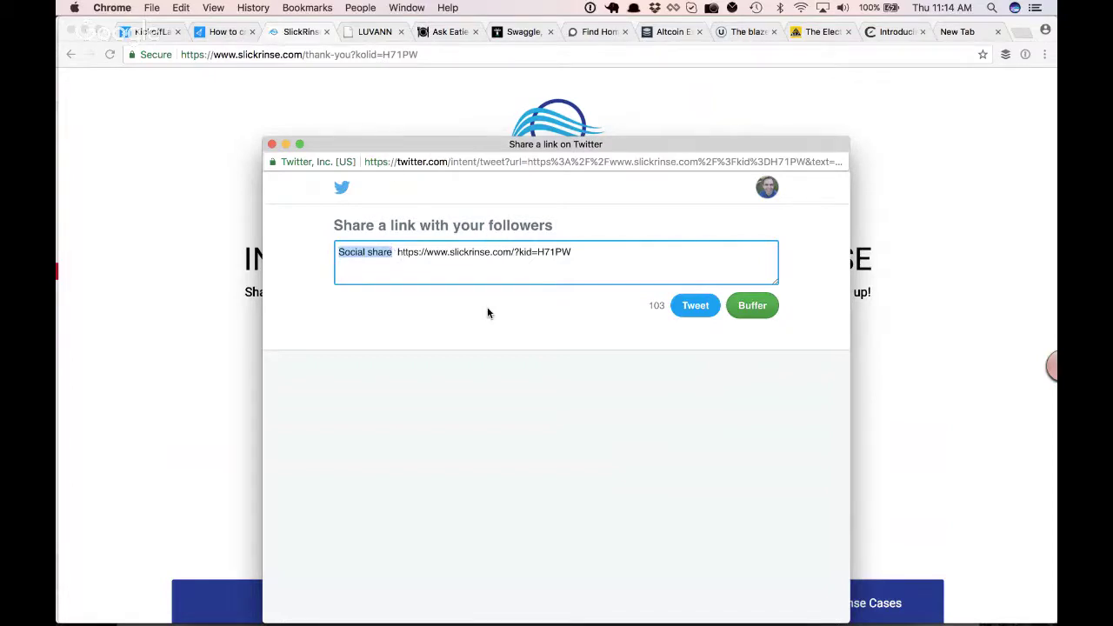
pyautogui.write('Exxcited for better contact l')
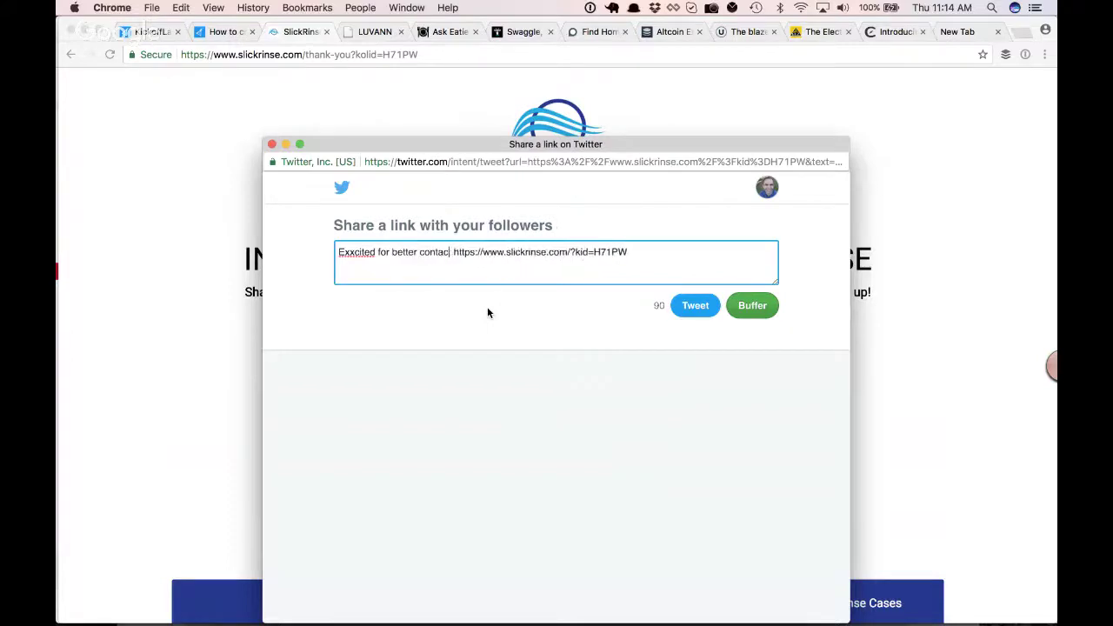
pyautogui.write('enses from ')
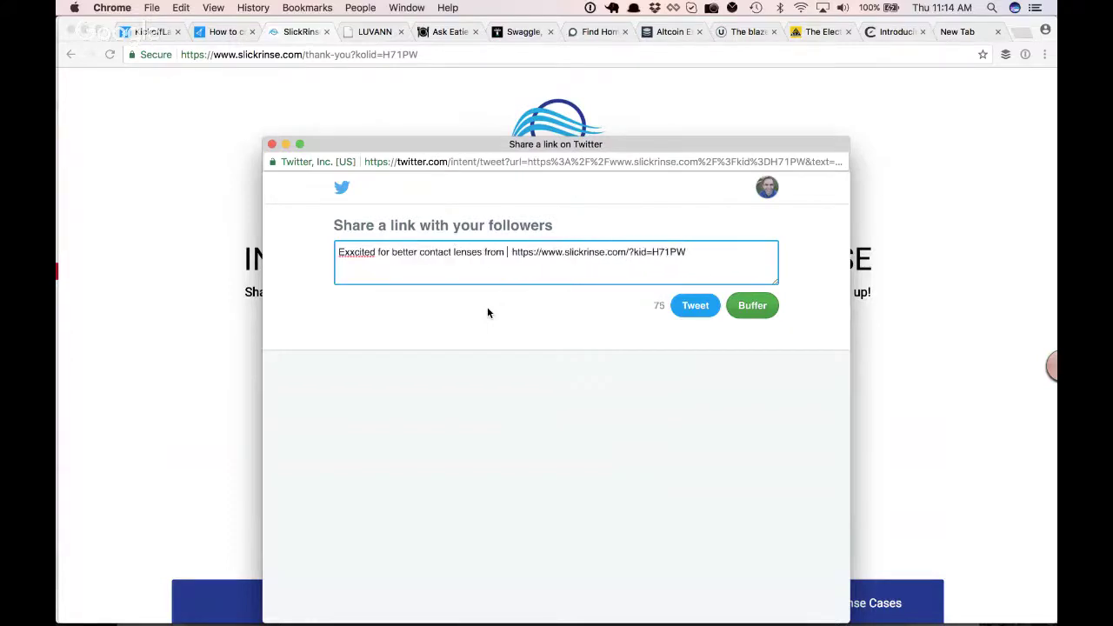
pyautogui.write('slickrinse')
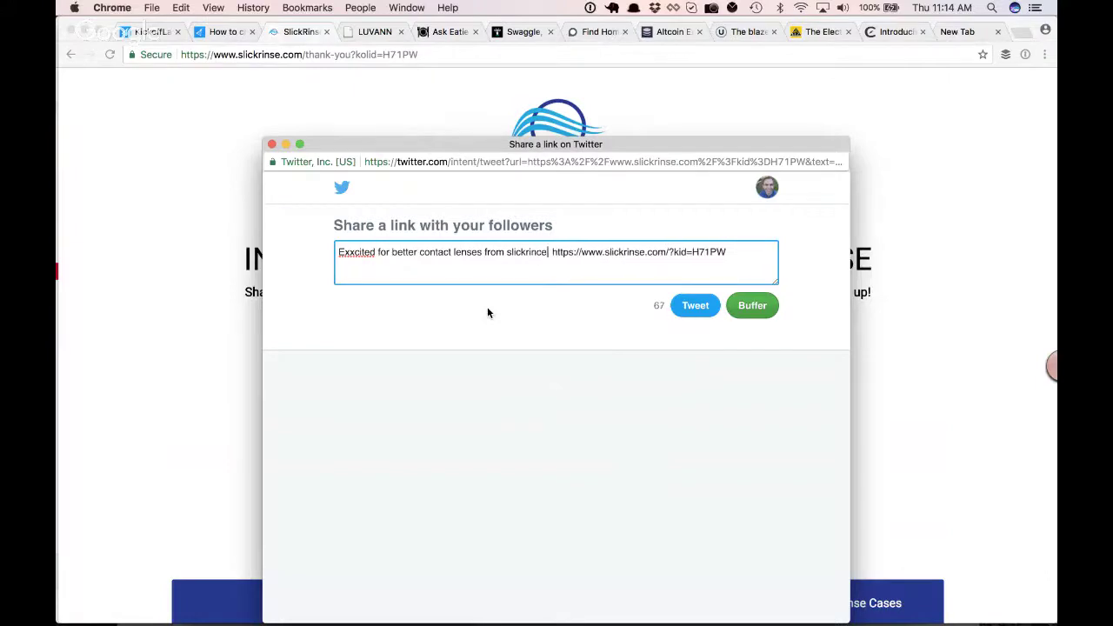
pyautogui.write('!')
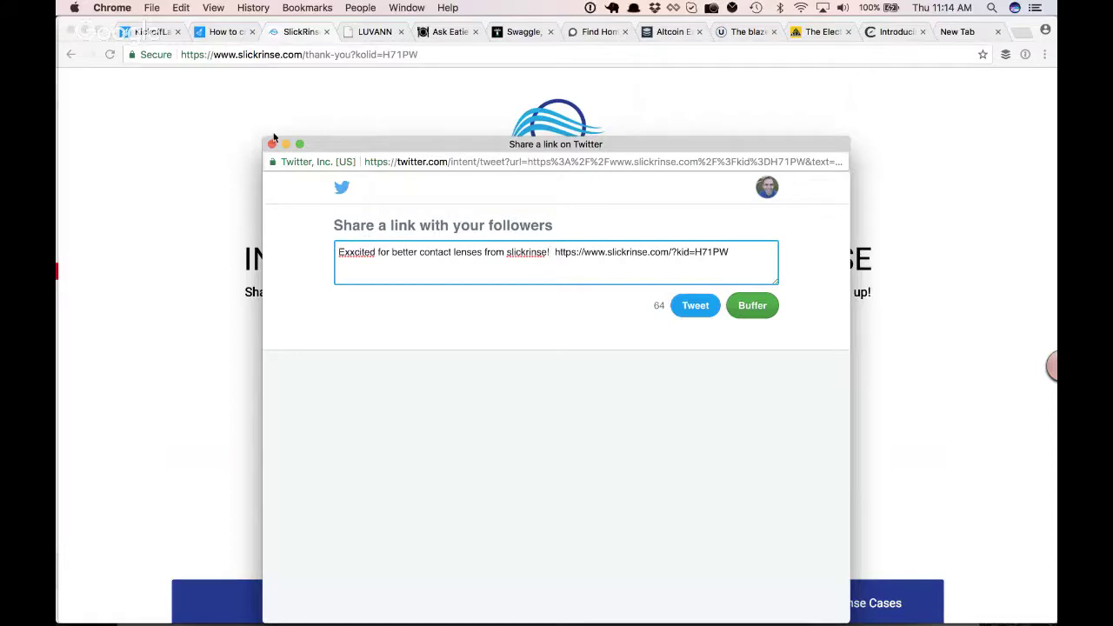
pyautogui.click(508, 255)
pyautogui.write('@')
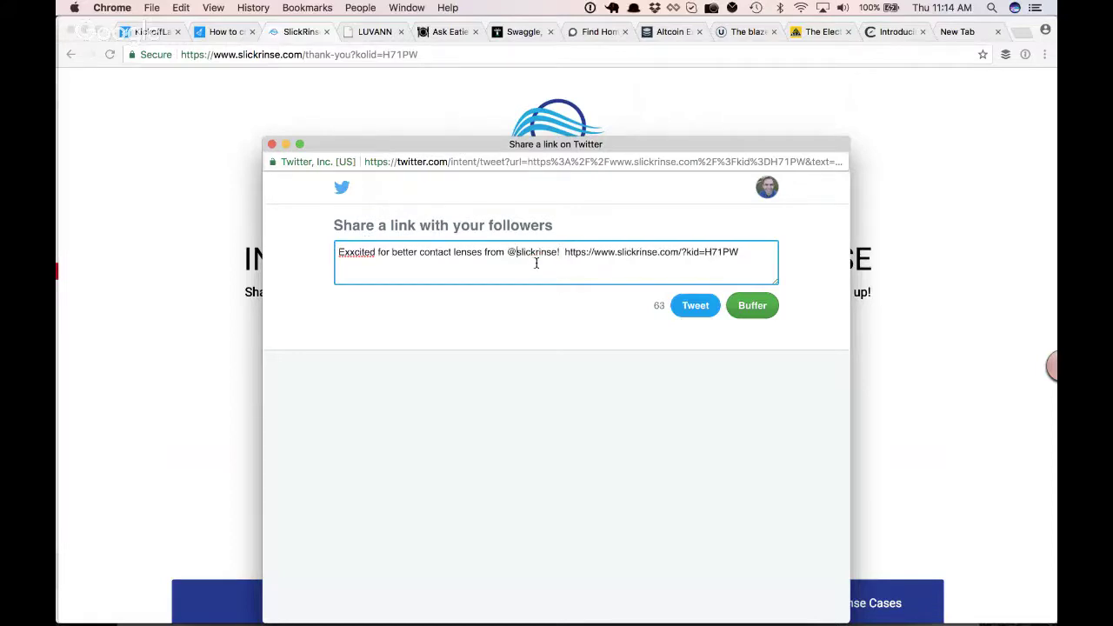
pyautogui.click(273, 146)
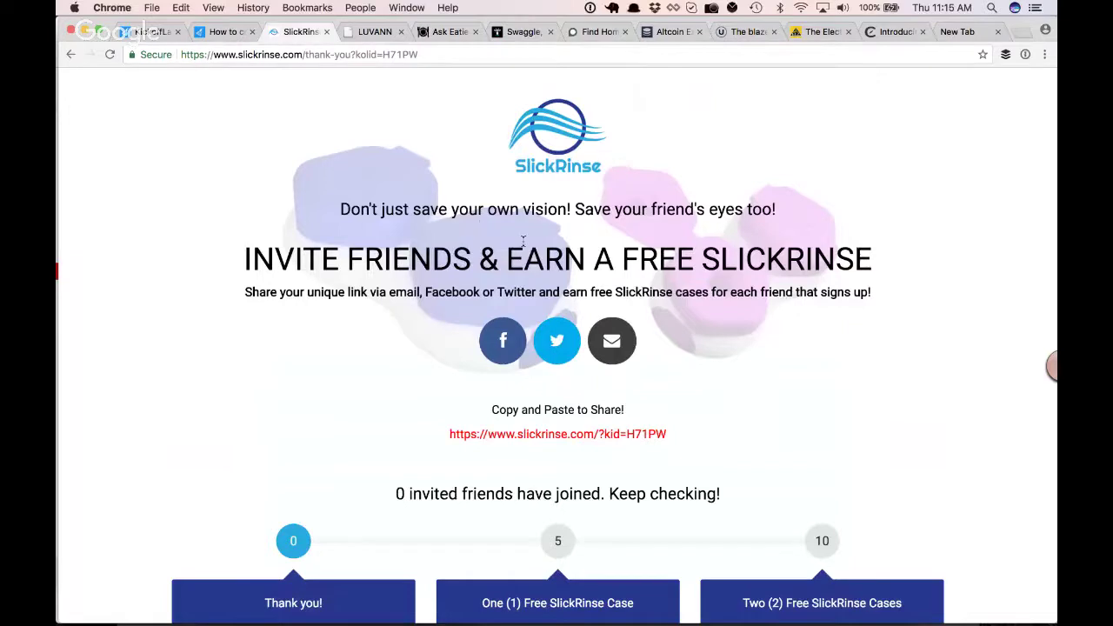
# Review the Facebook share preview of the SlickRinse invite link with its window moved over the page, and return to the invite page
pyautogui.click(503, 344)
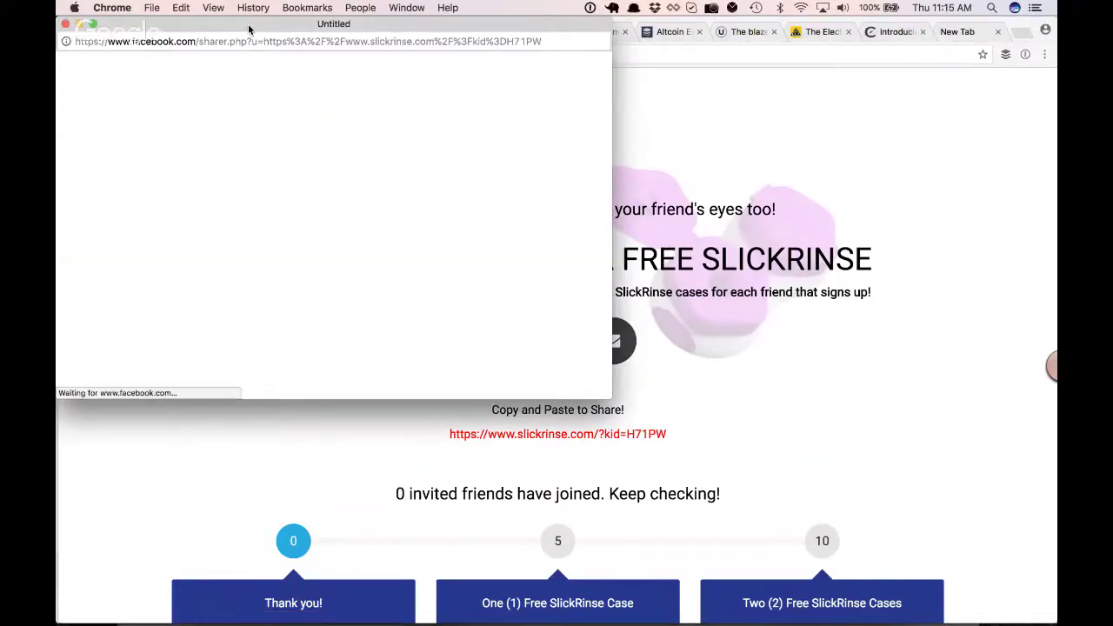
pyautogui.moveTo(248, 22); pyautogui.dragTo(419, 118)
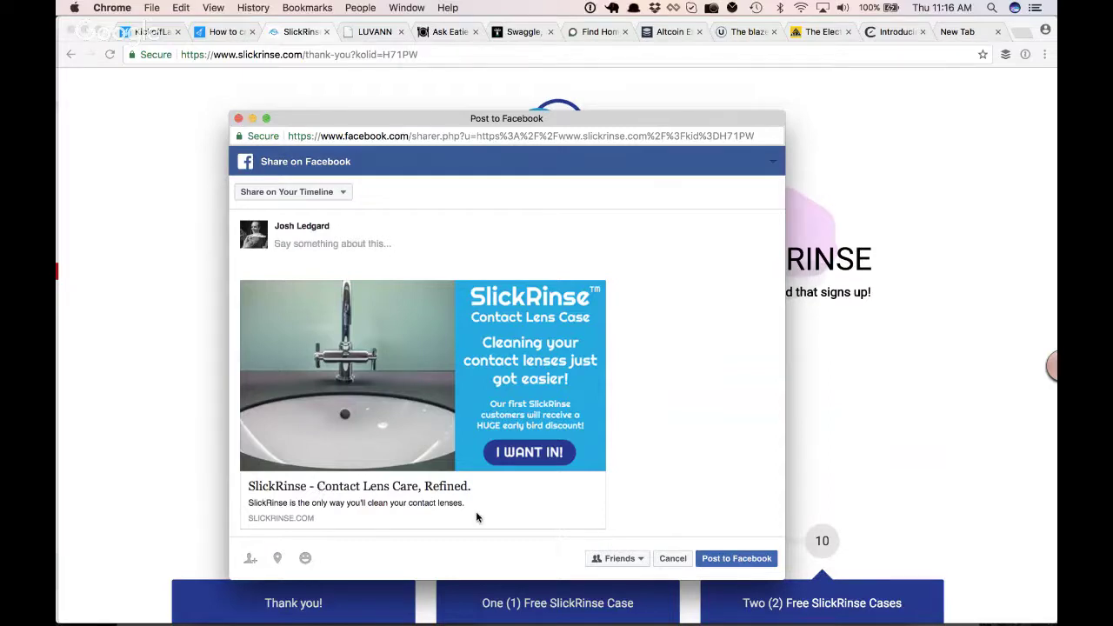
pyautogui.click(169, 146)
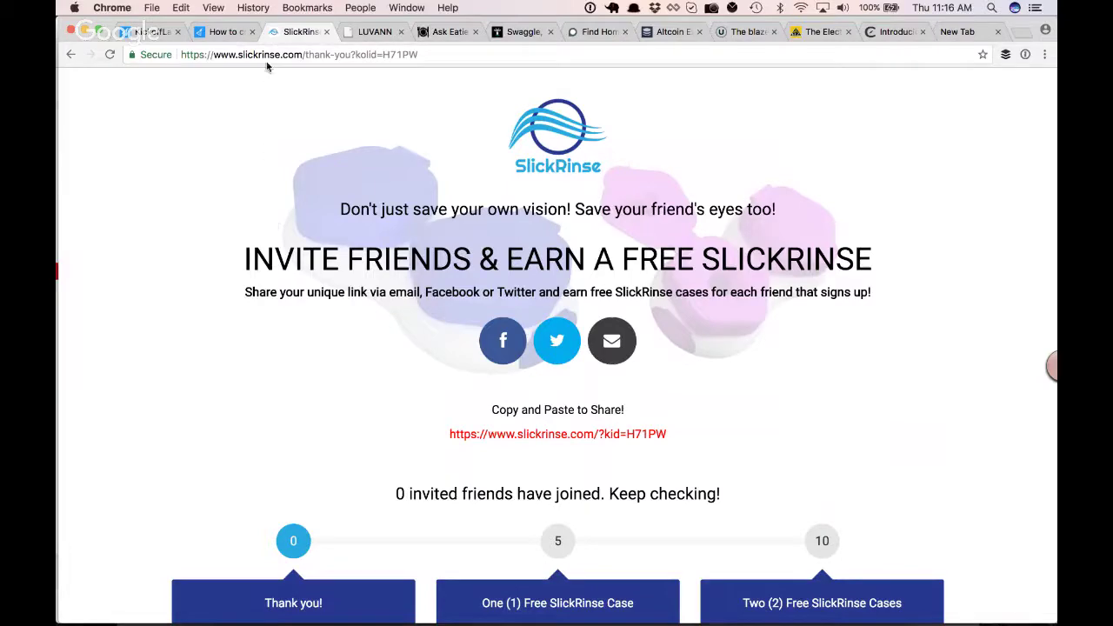
# Return to the Live Landing Page Reviews page and read the latest chat messages
pyautogui.click(220, 35)
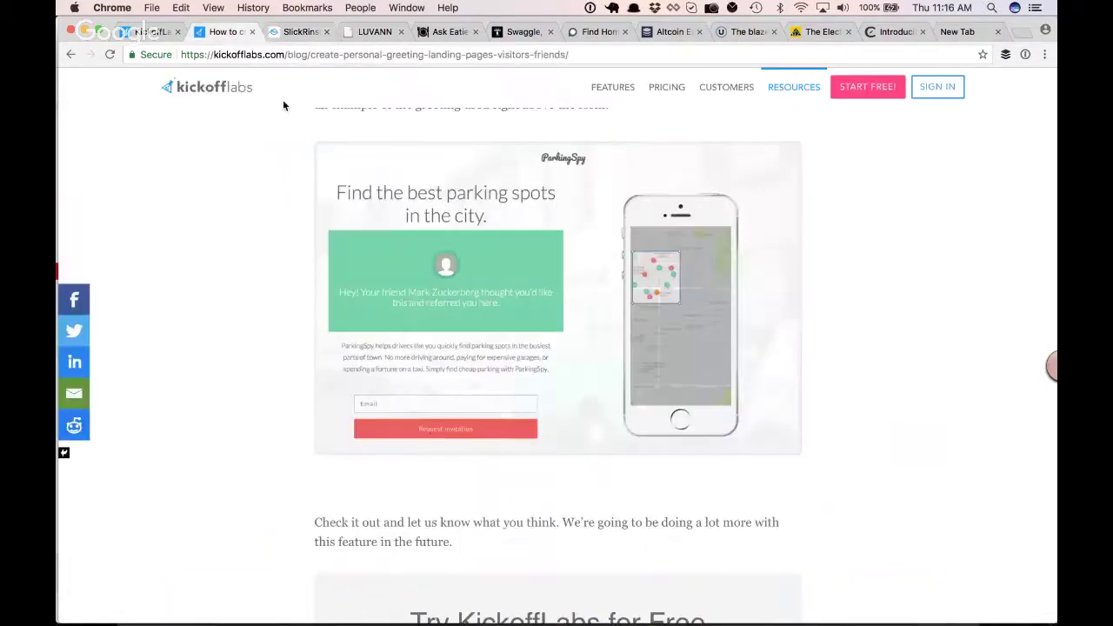
pyautogui.click(147, 36)
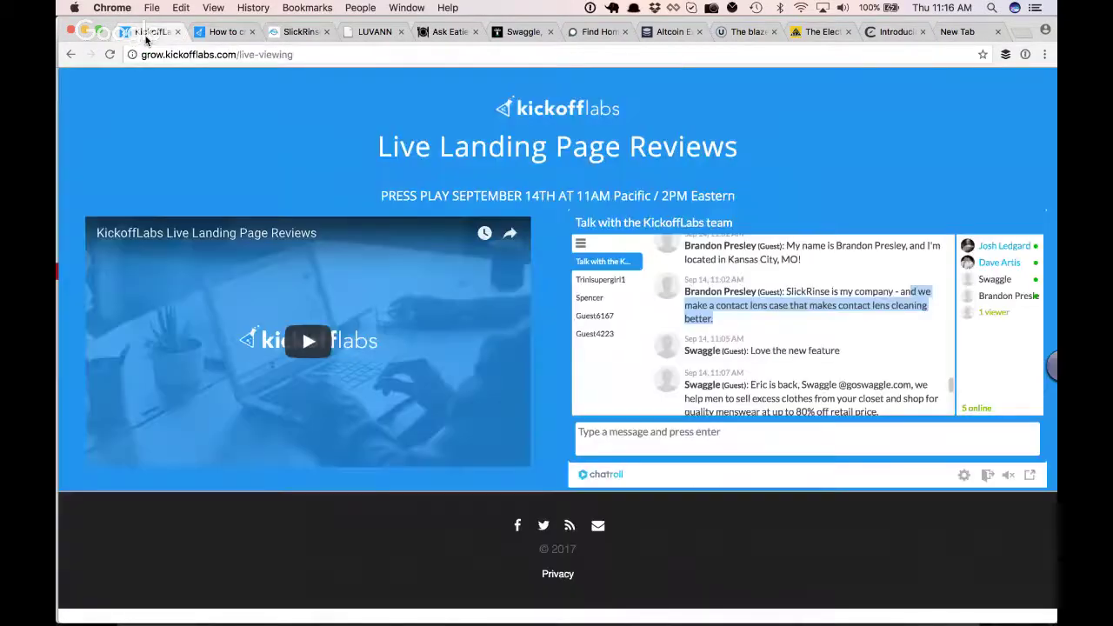
pyautogui.scroll(-3, 809, 365)
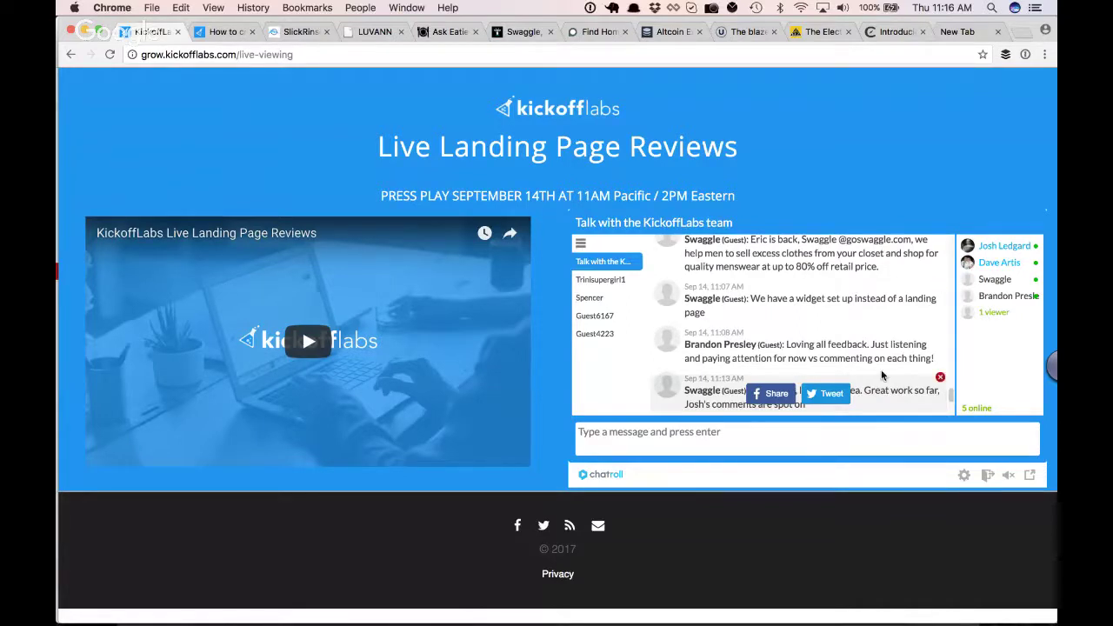
pyautogui.click(794, 442)
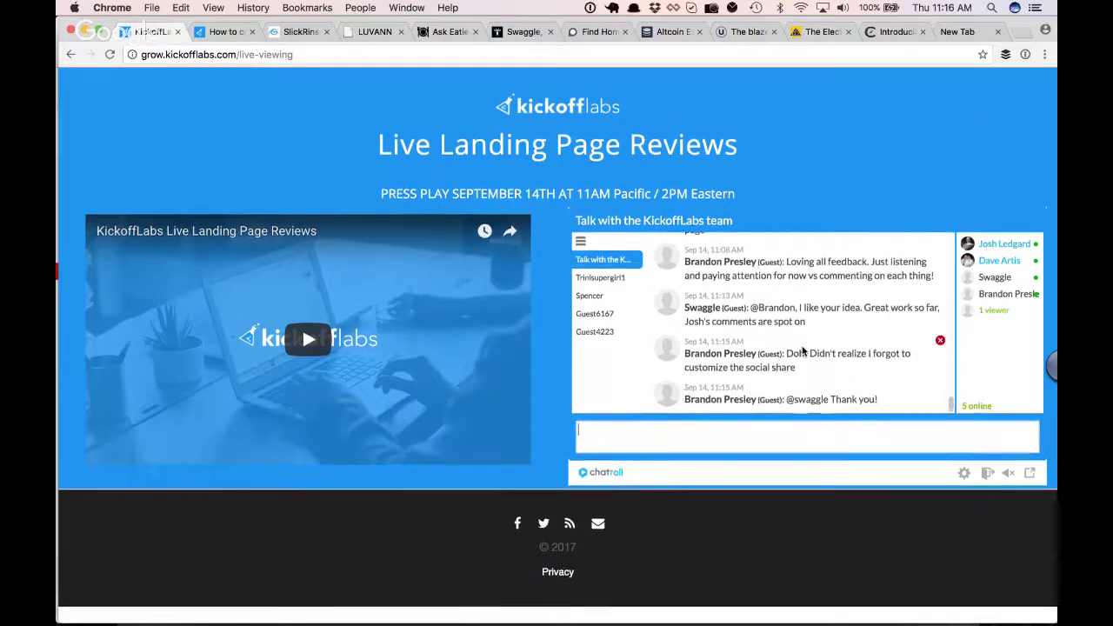
pyautogui.scroll(1, 803, 351)
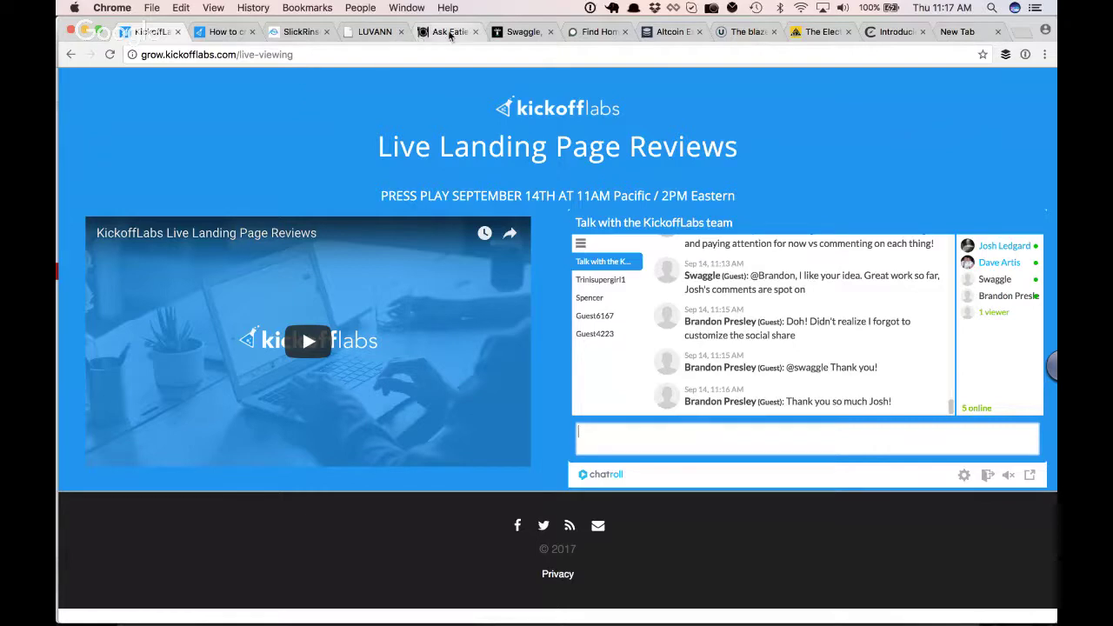
# Bring the Swaggle page forward in place of the closed SlickRinse page, and highlight the sign-up offer text under its headline
pyautogui.moveTo(526, 37); pyautogui.dragTo(320, 35)
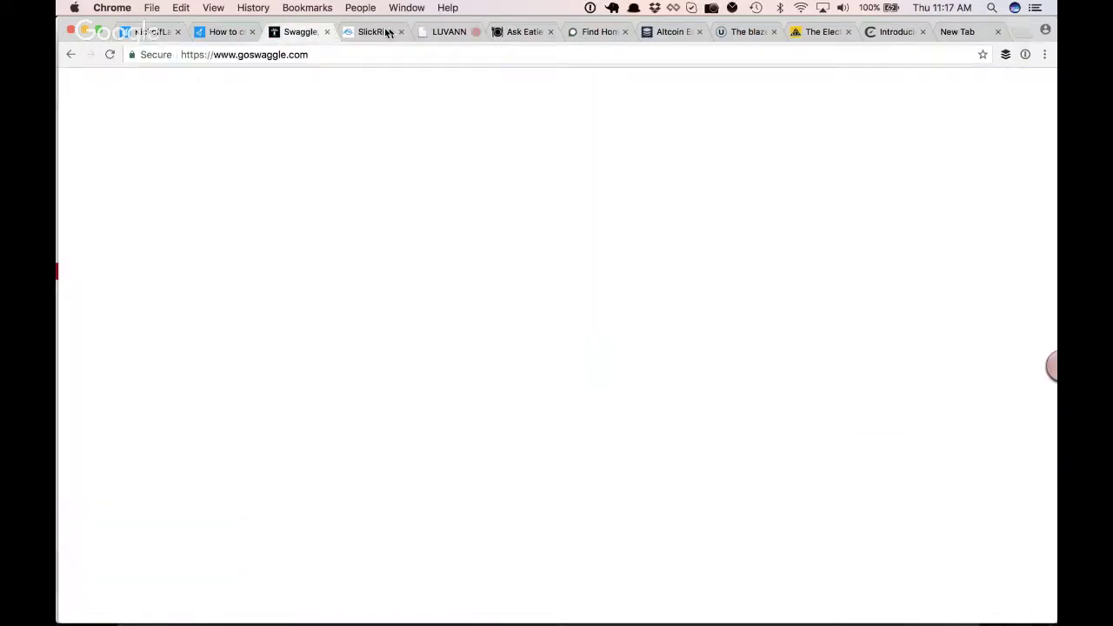
pyautogui.click(400, 32)
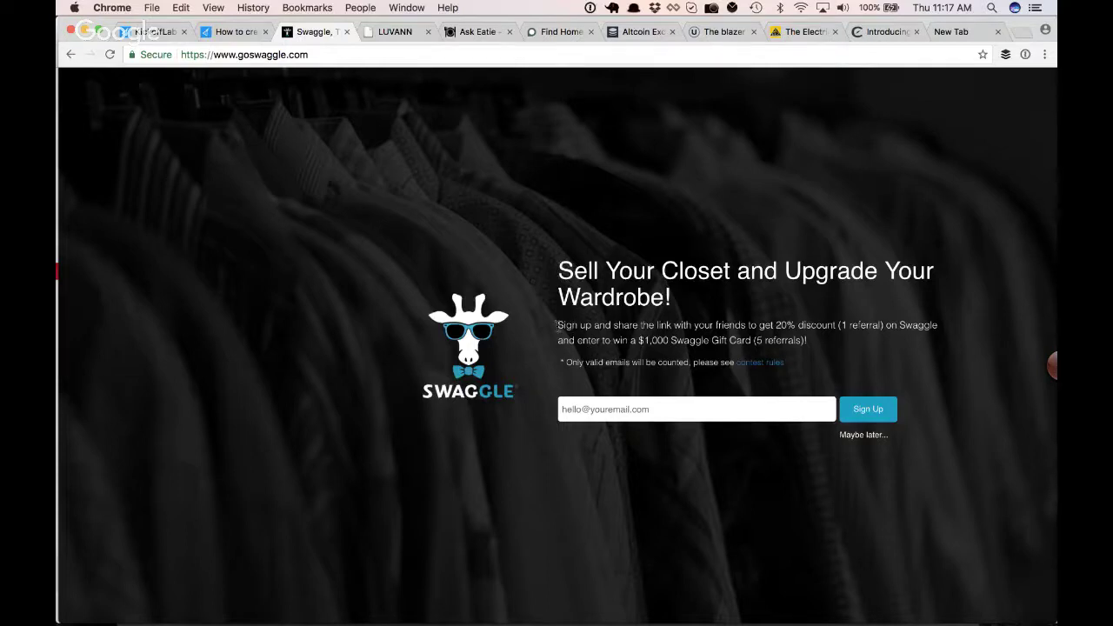
pyautogui.moveTo(559, 325); pyautogui.dragTo(837, 339)
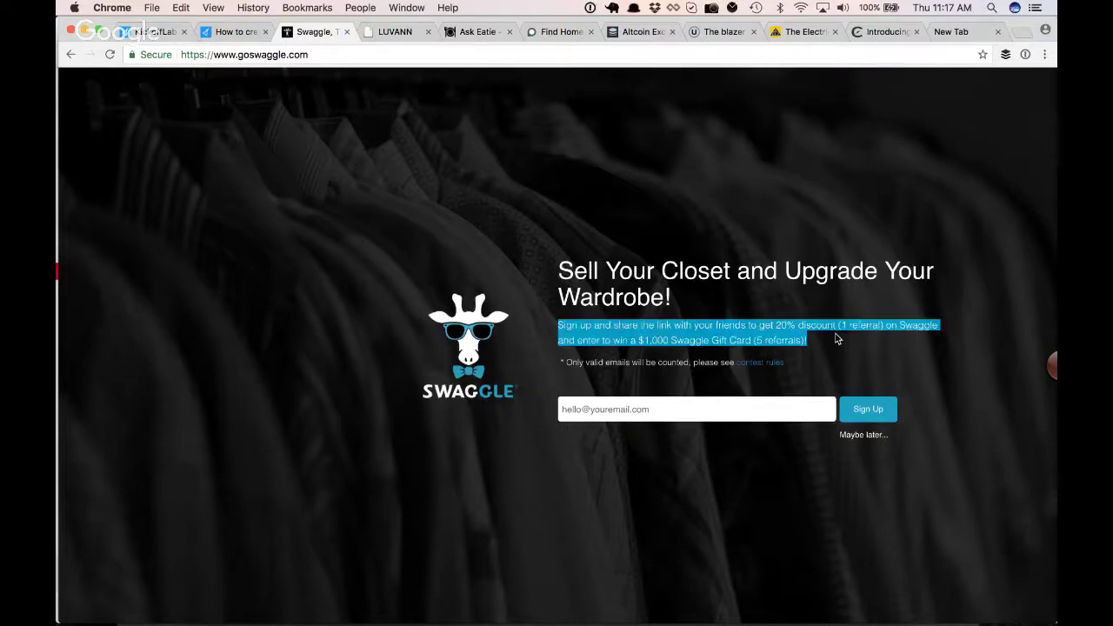
pyautogui.click(661, 326)
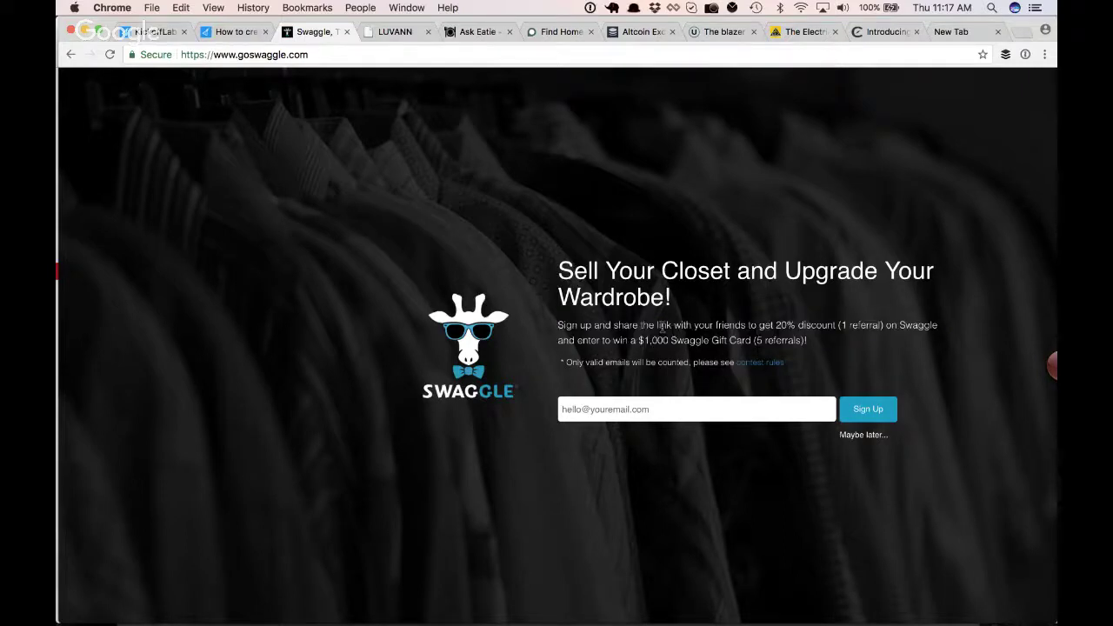
# Inspect the Swaggle offer text's element and examine its computed properties and style rules for the font settings
pyautogui.rightClick(661, 326)
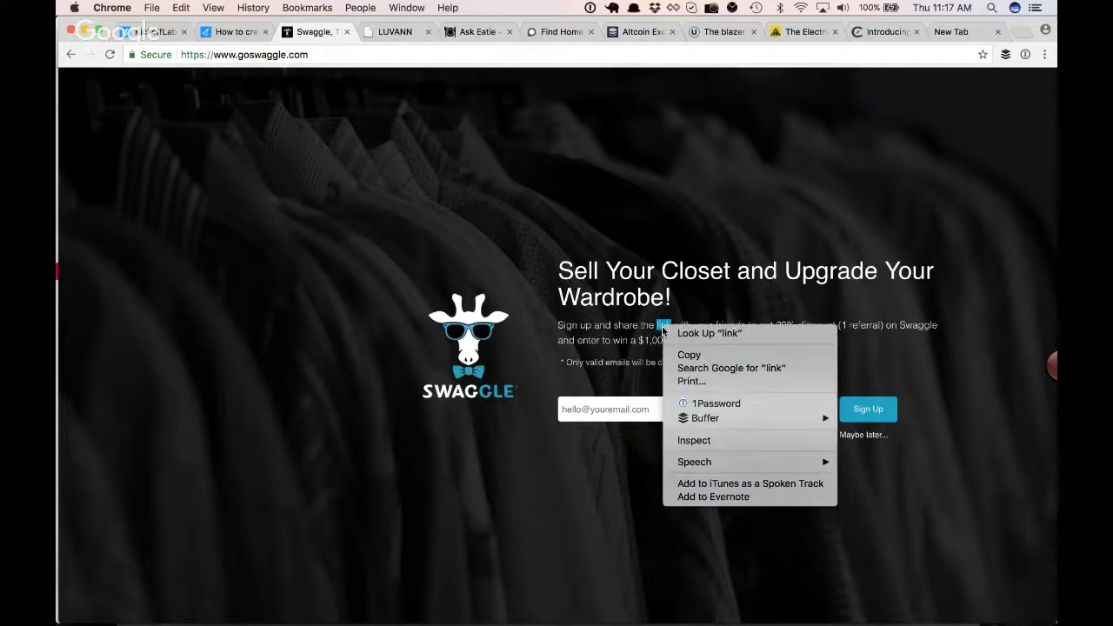
pyautogui.click(694, 442)
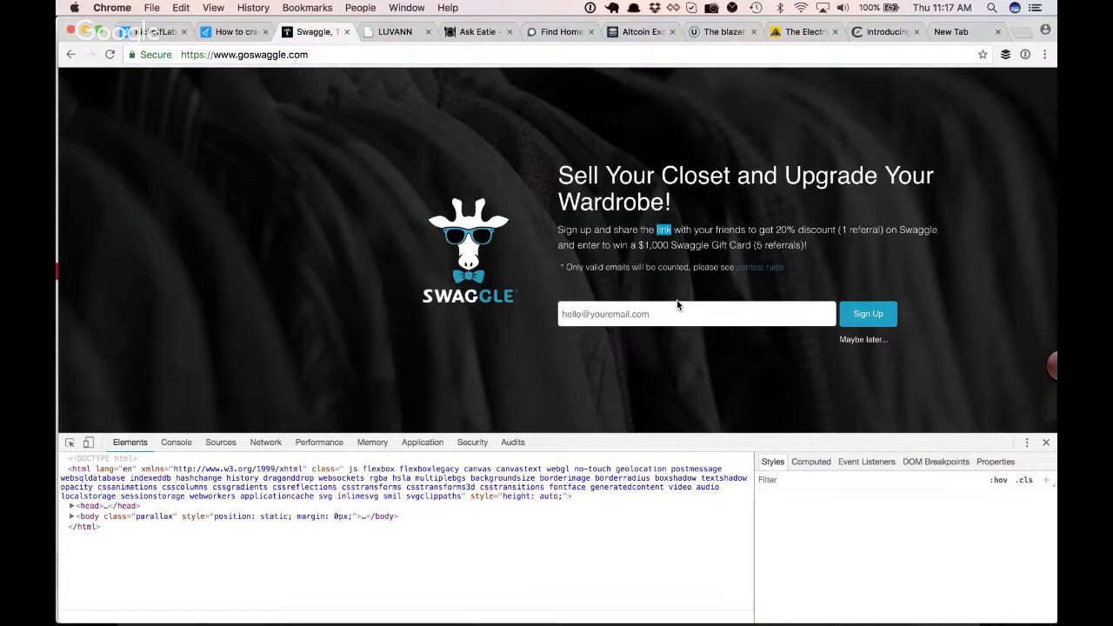
pyautogui.click(813, 463)
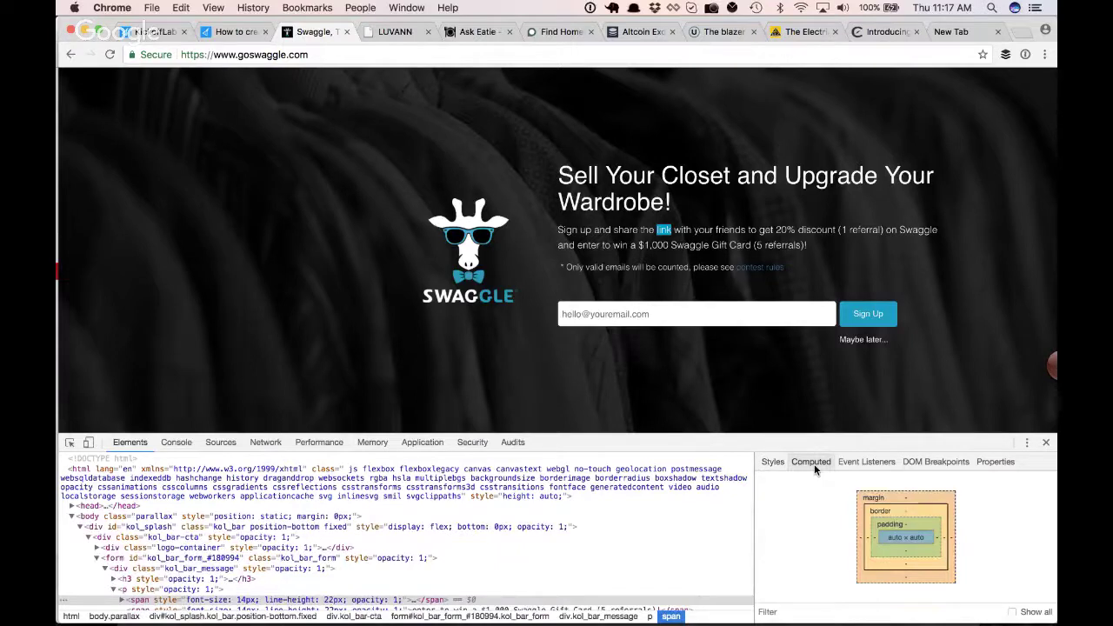
pyautogui.scroll(-5, 815, 503)
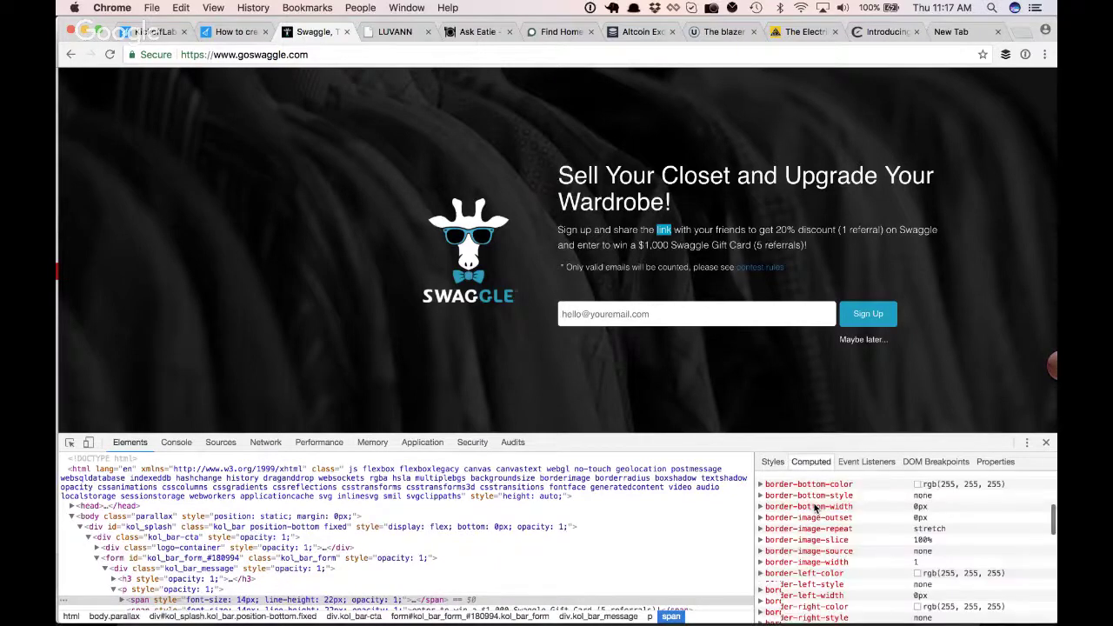
pyautogui.scroll(-2, 815, 507)
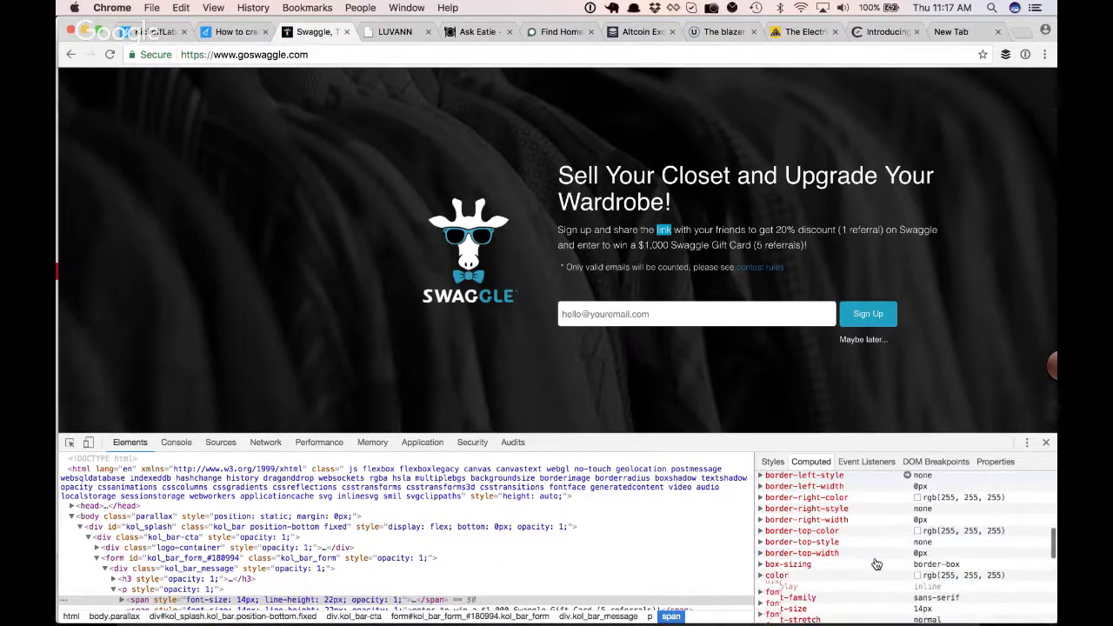
pyautogui.scroll(-3, 876, 565)
pyautogui.scroll(-2, 877, 564)
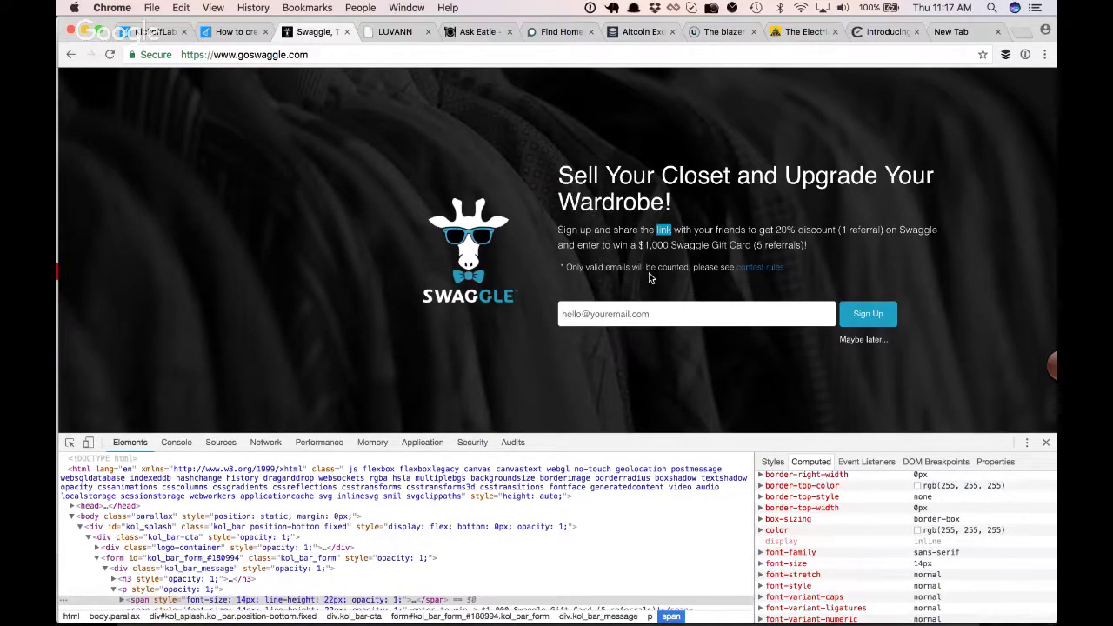
pyautogui.click(772, 461)
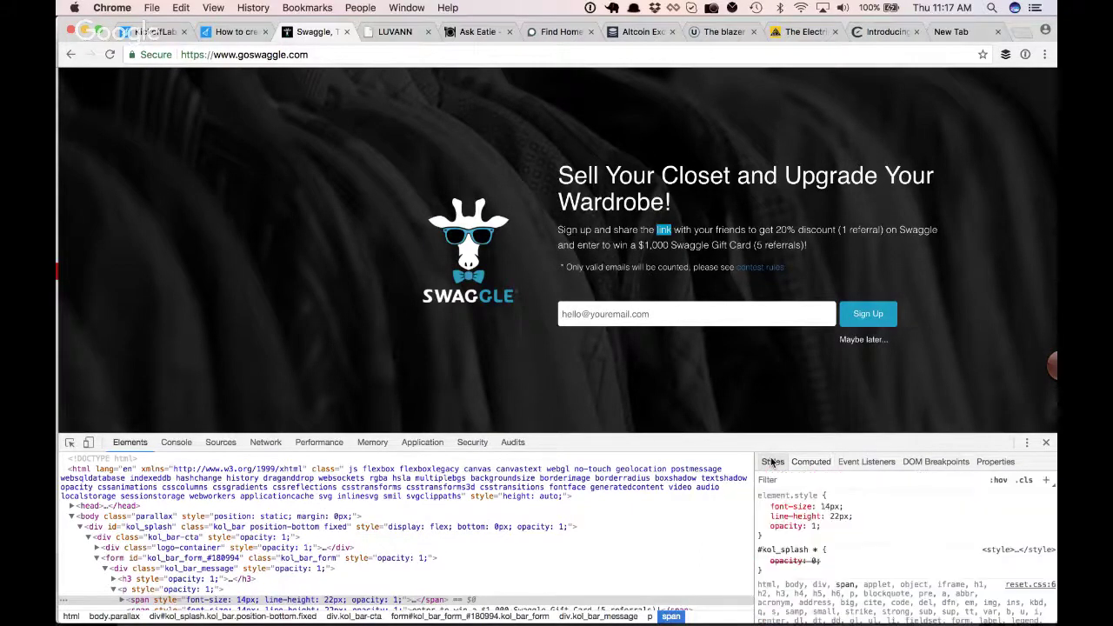
pyautogui.scroll(-2, 202, 600)
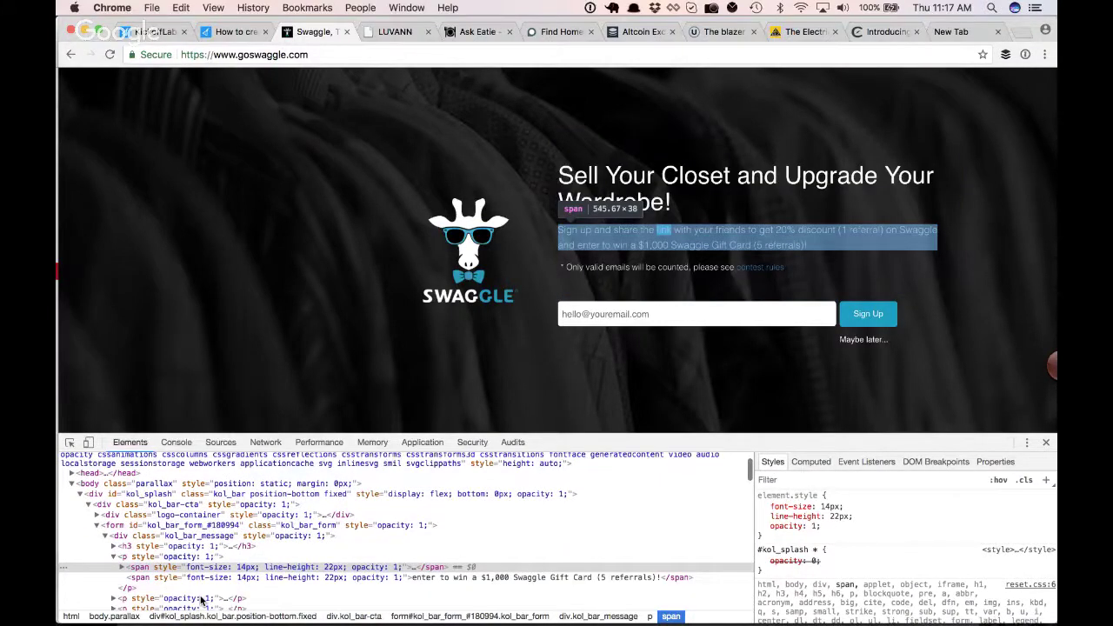
# Try larger font sizes on the first span of the Swaggle offer text and set its font-size to 18px
pyautogui.click(821, 507)
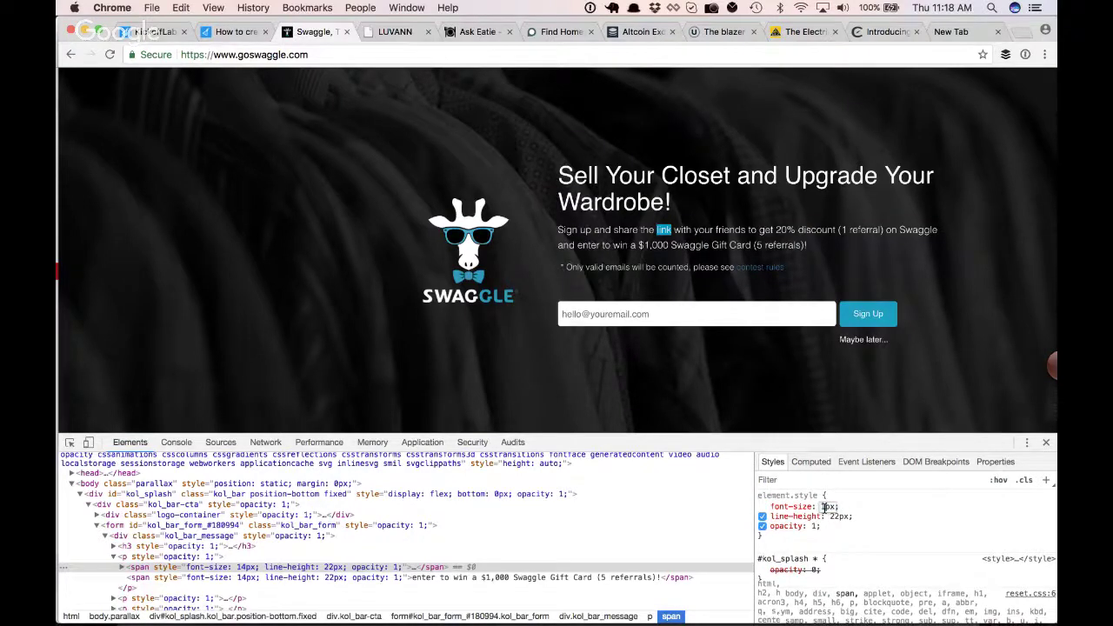
pyautogui.press('Delete')
pyautogui.write('7')
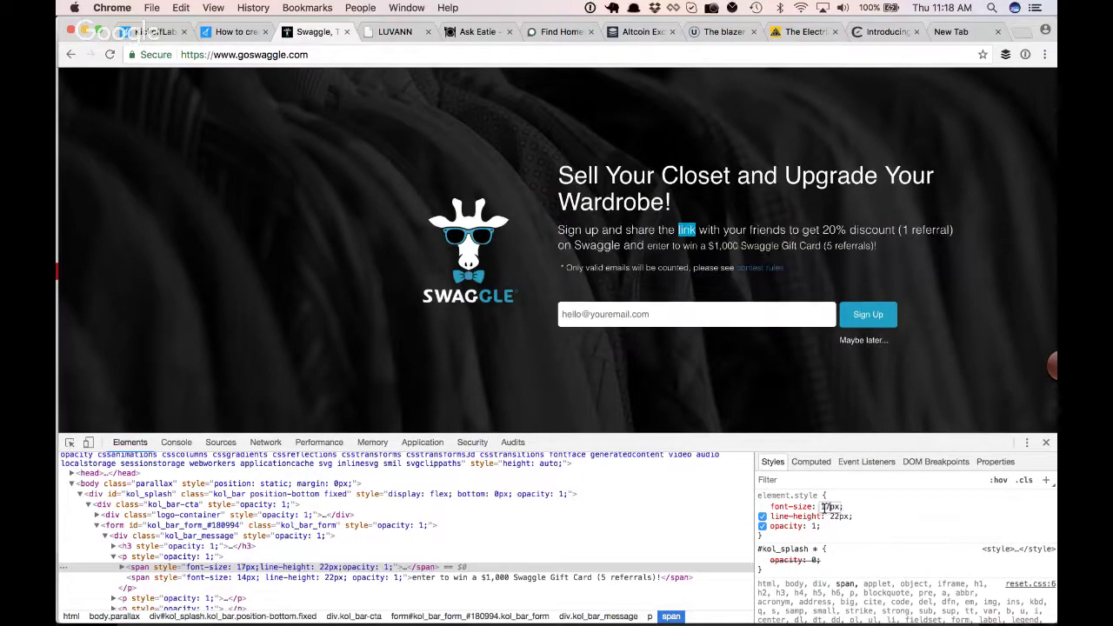
pyautogui.press('Up')
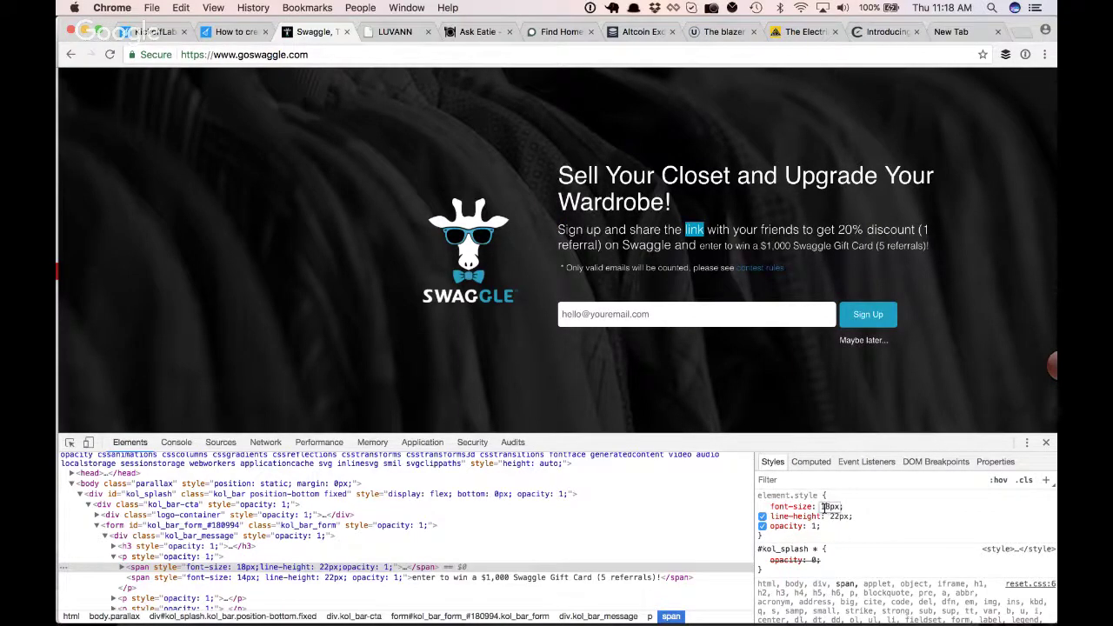
pyautogui.press('Up')
pyautogui.press('Up')
pyautogui.press('Up')
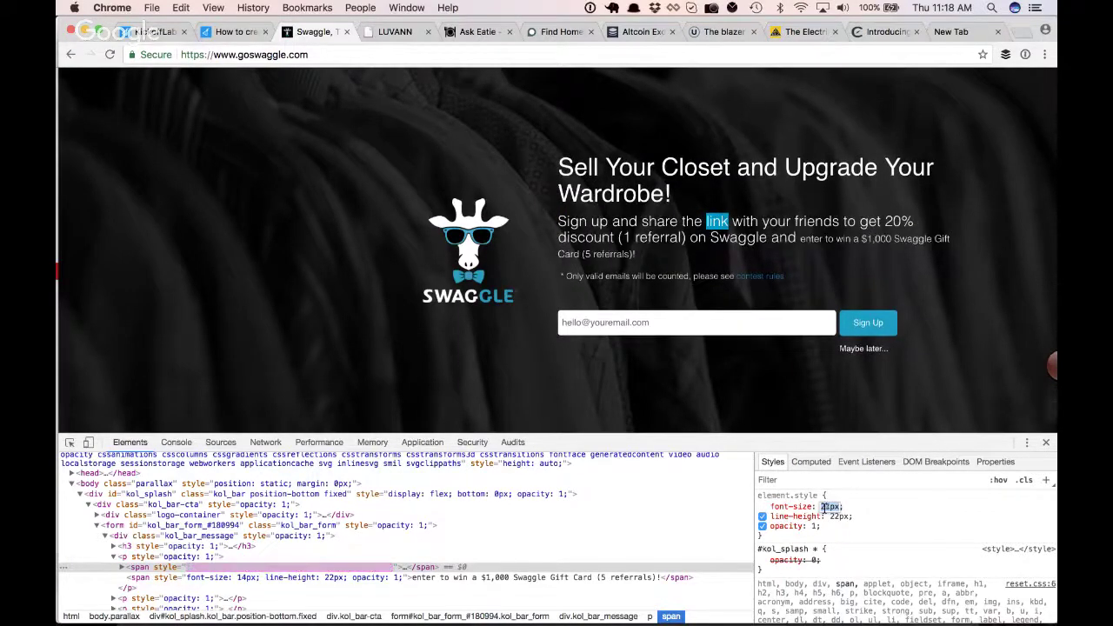
pyautogui.press('Down')
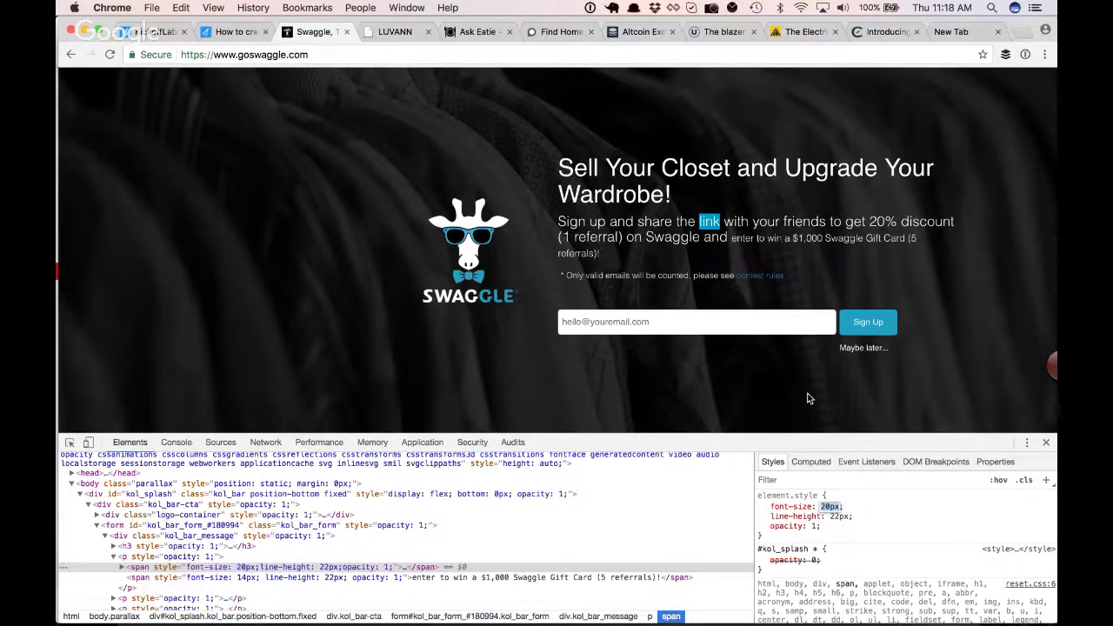
pyautogui.press('Down')
pyautogui.press('Down')
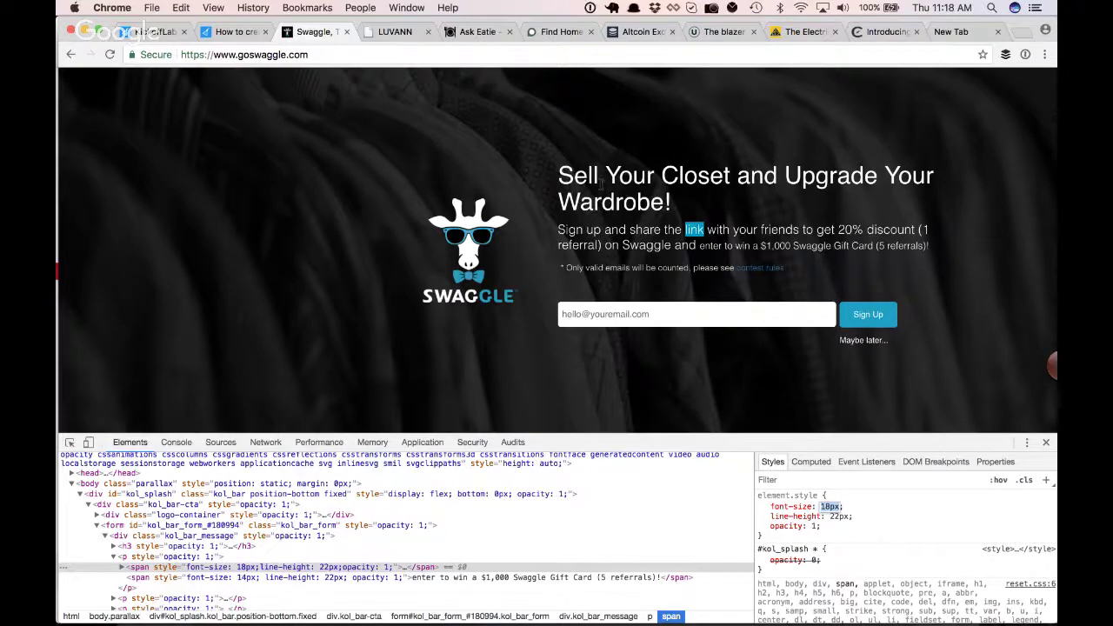
pyautogui.press('Return')
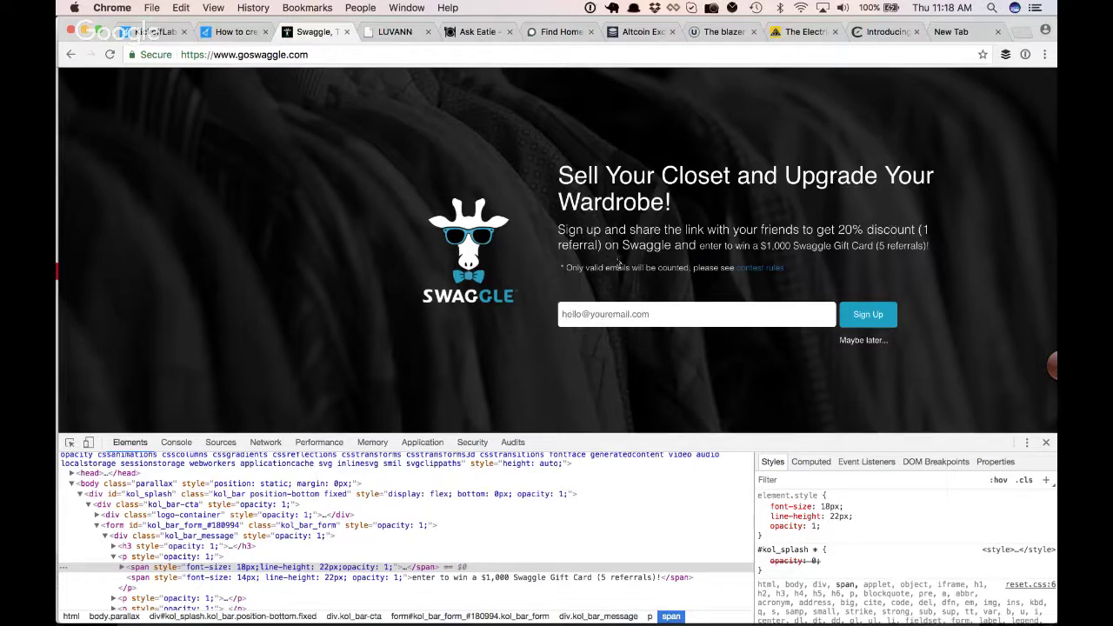
# Highlight the "enter to win a $1,000 Swaggle Gift Card (5 referrals)!" part of the sign-up offer text
pyautogui.moveTo(588, 247); pyautogui.dragTo(763, 247)
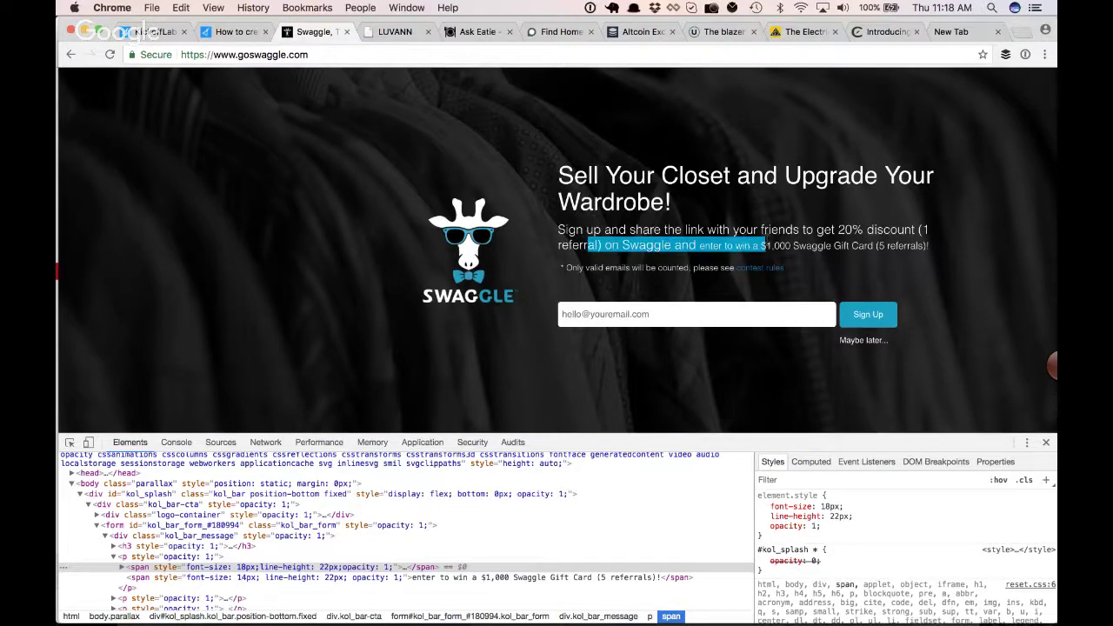
pyautogui.click(764, 247)
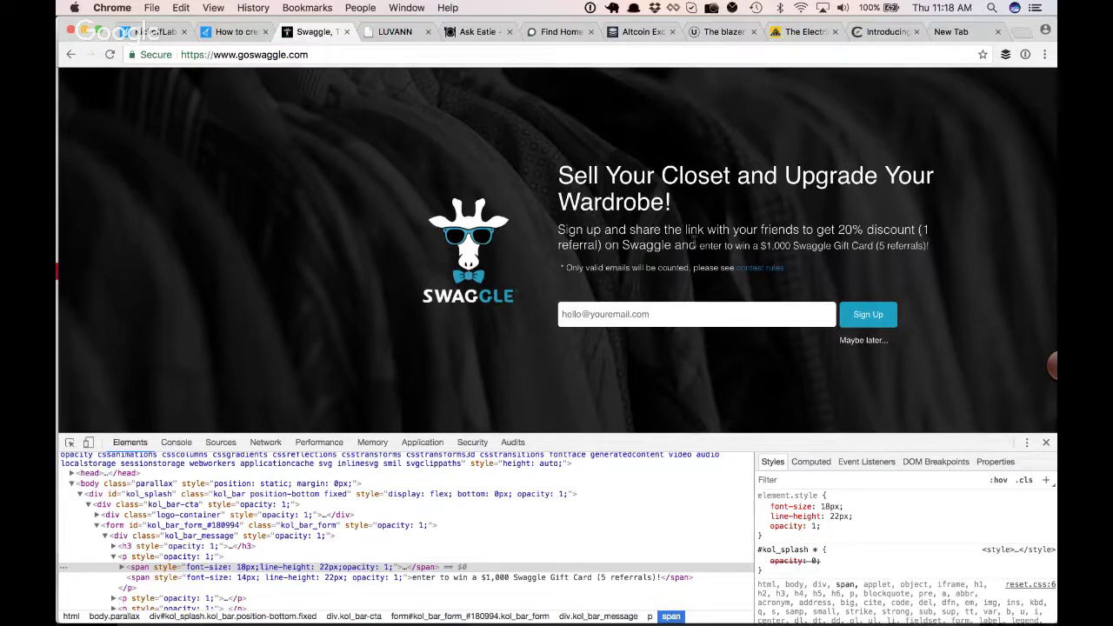
pyautogui.moveTo(696, 246); pyautogui.dragTo(924, 247)
pyautogui.moveTo(925, 245); pyautogui.dragTo(937, 247)
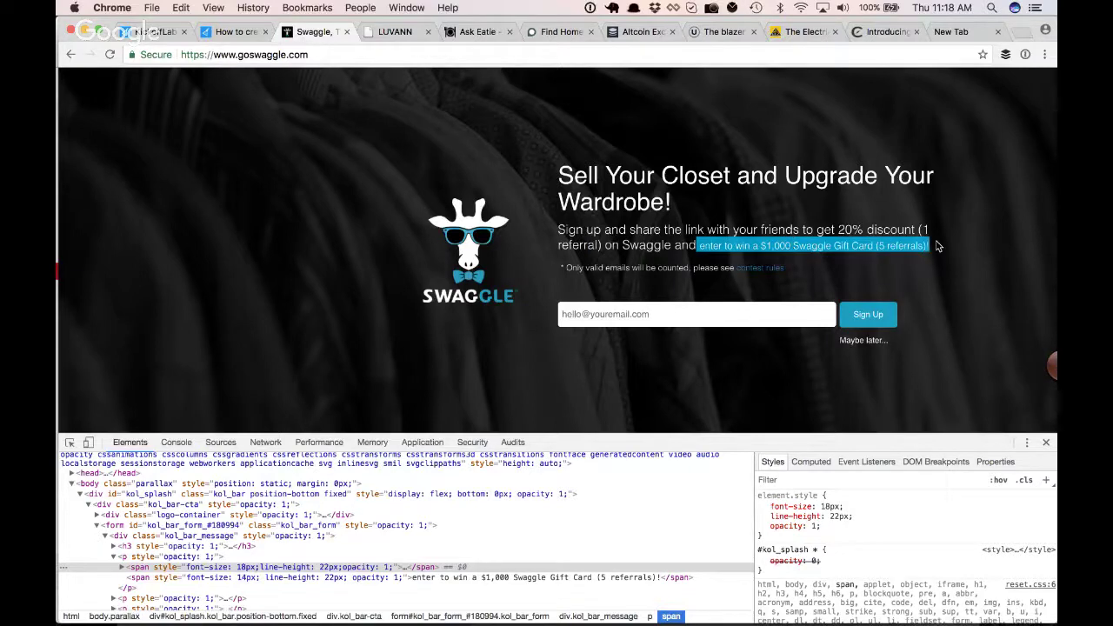
pyautogui.click(676, 261)
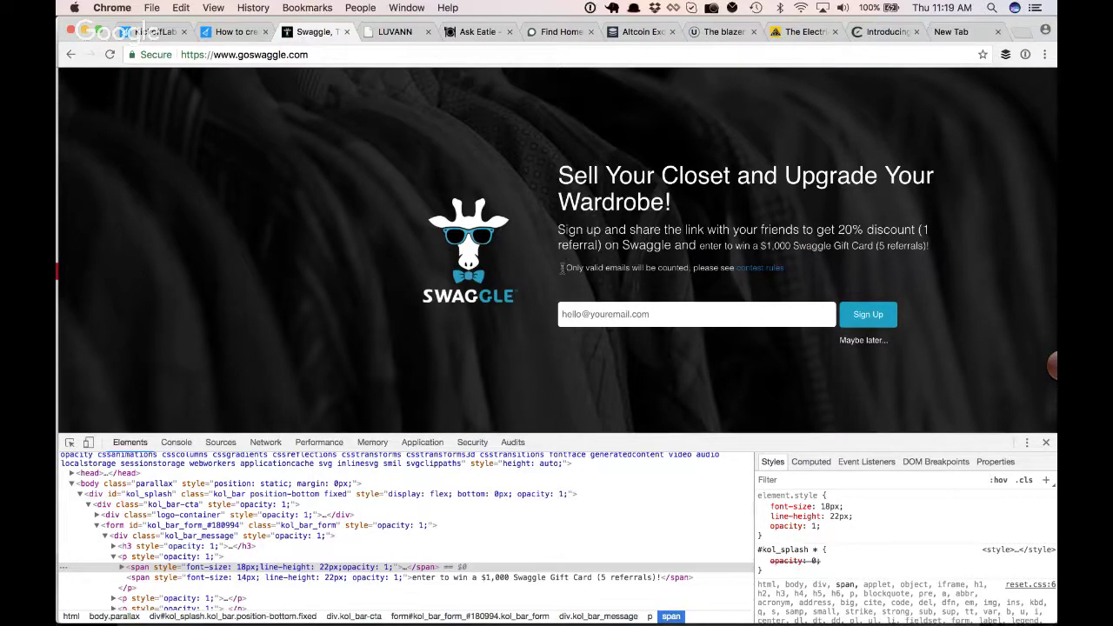
# Highlight the valid-emails footnote with its contest rules link, and the second line of the offer text above it
pyautogui.moveTo(560, 268); pyautogui.dragTo(782, 268)
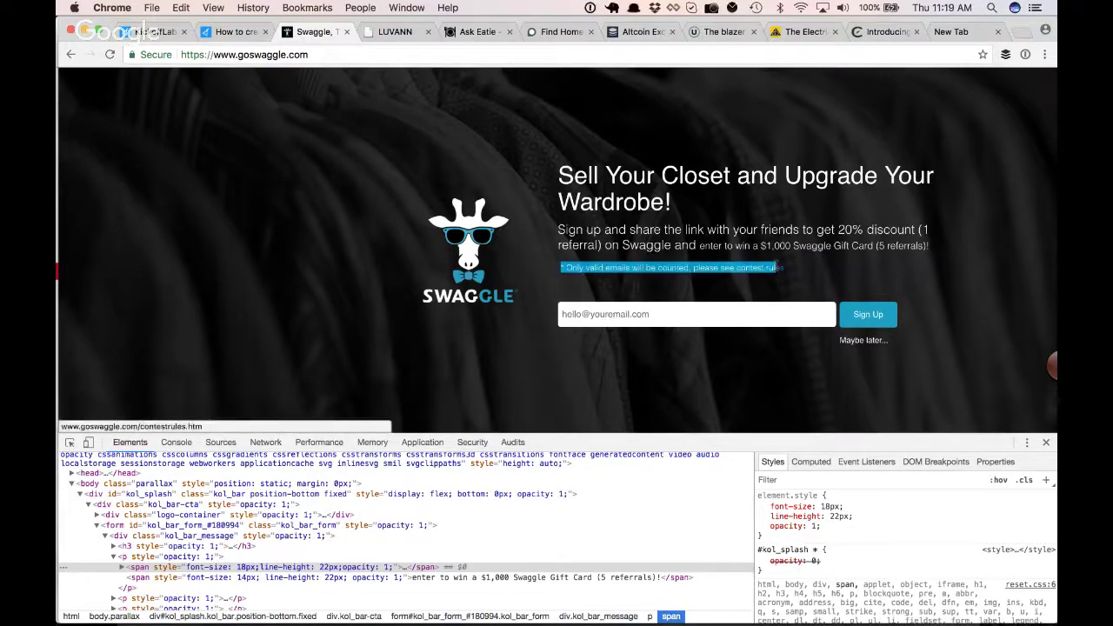
pyautogui.click(630, 263)
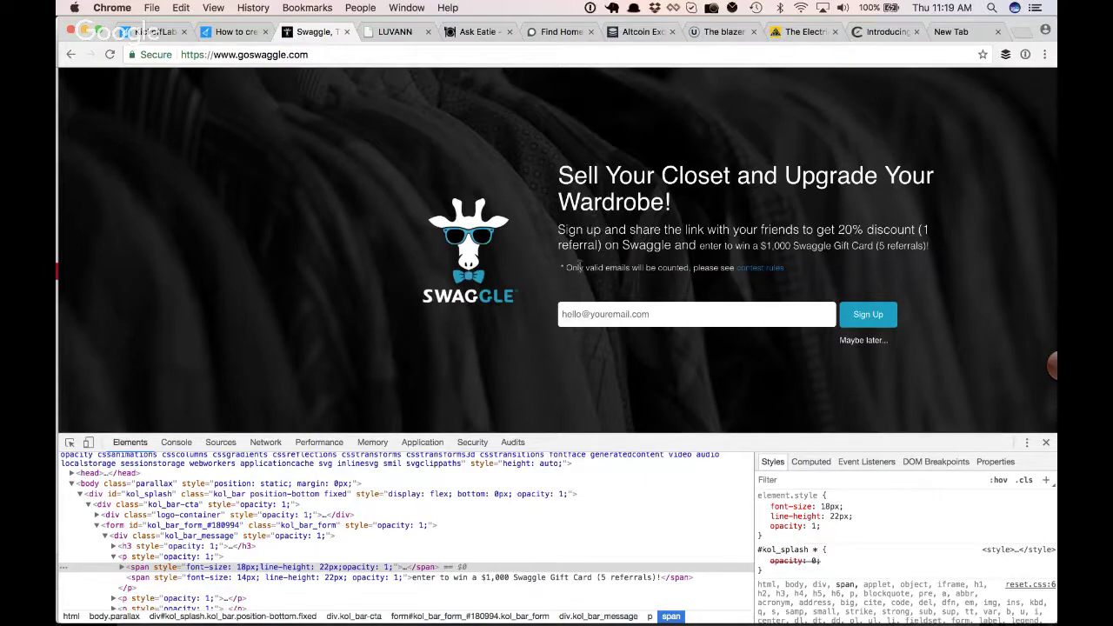
pyautogui.moveTo(564, 268); pyautogui.dragTo(807, 273)
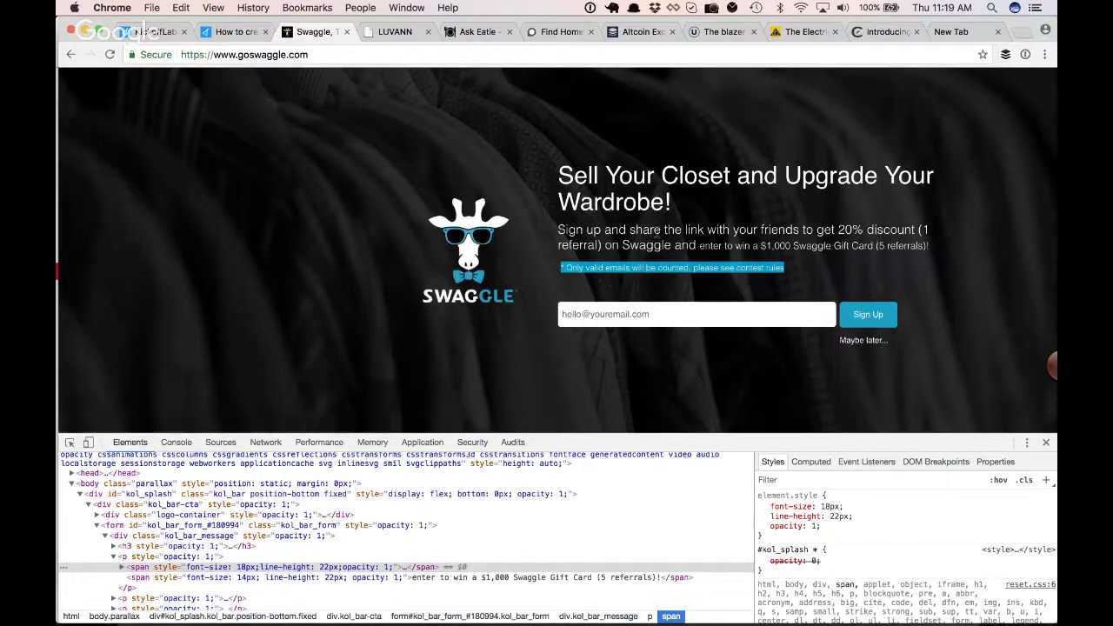
pyautogui.click(657, 231)
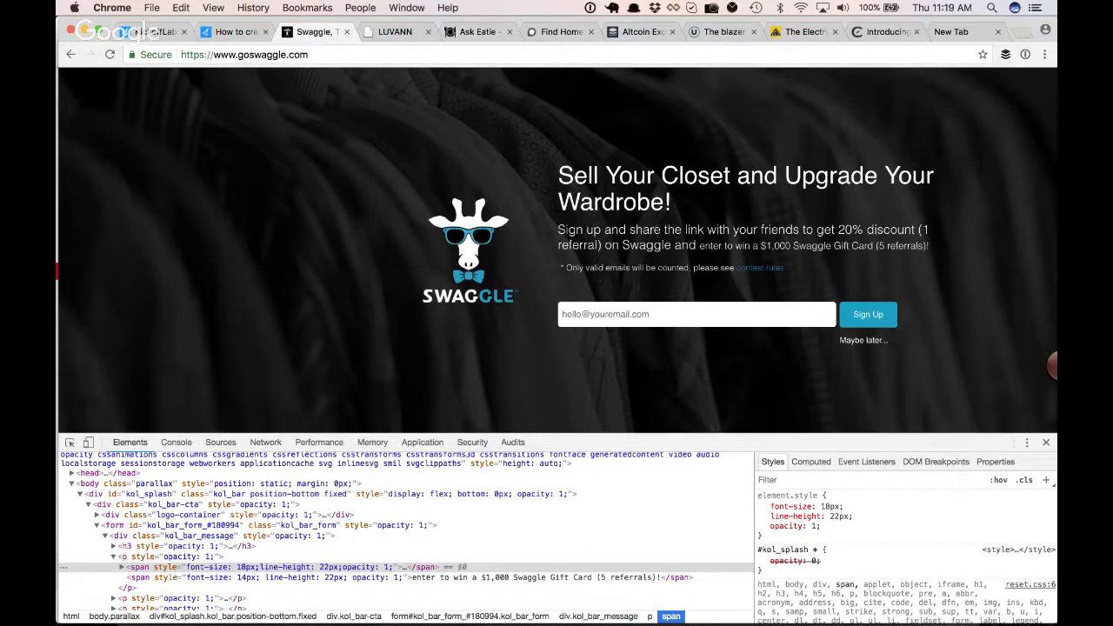
pyautogui.moveTo(870, 246); pyautogui.dragTo(606, 247)
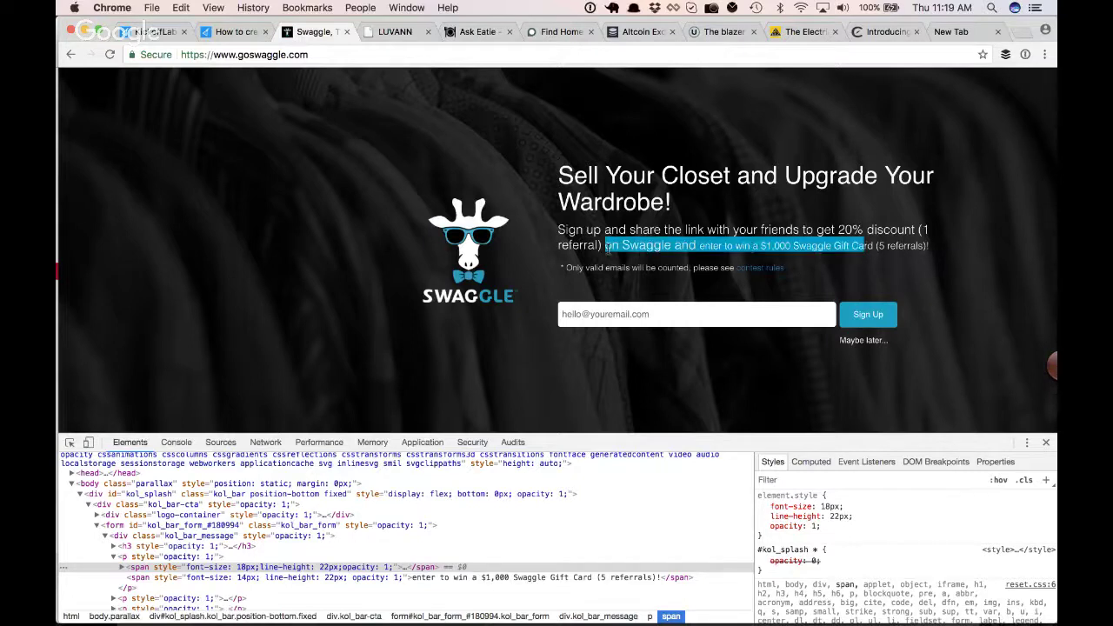
pyautogui.click(623, 315)
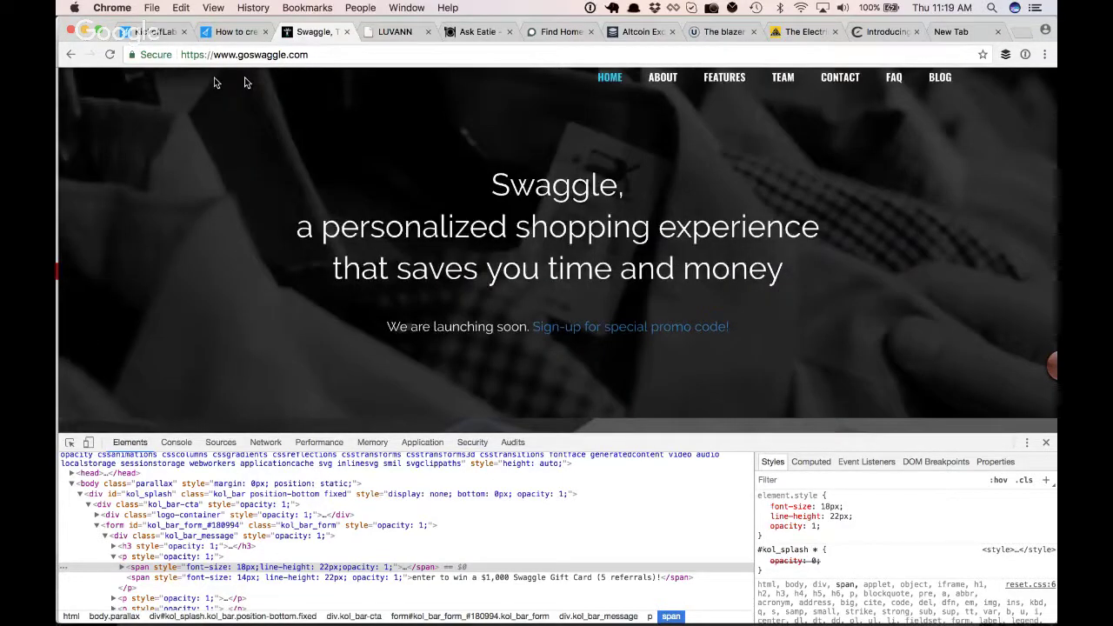
pyautogui.click(71, 54)
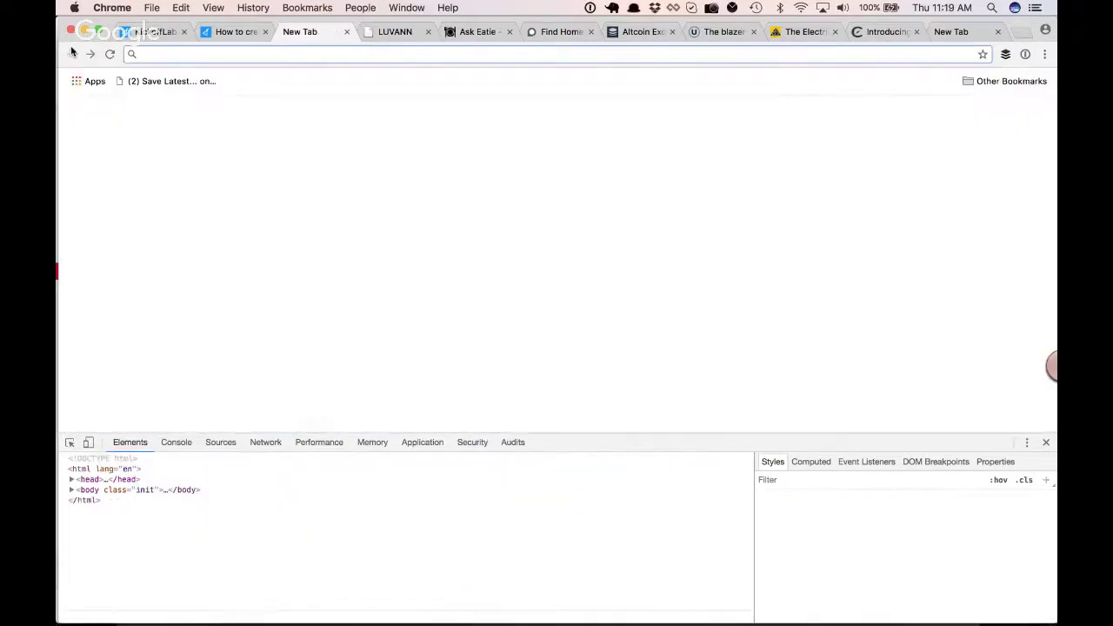
pyautogui.write('swa')
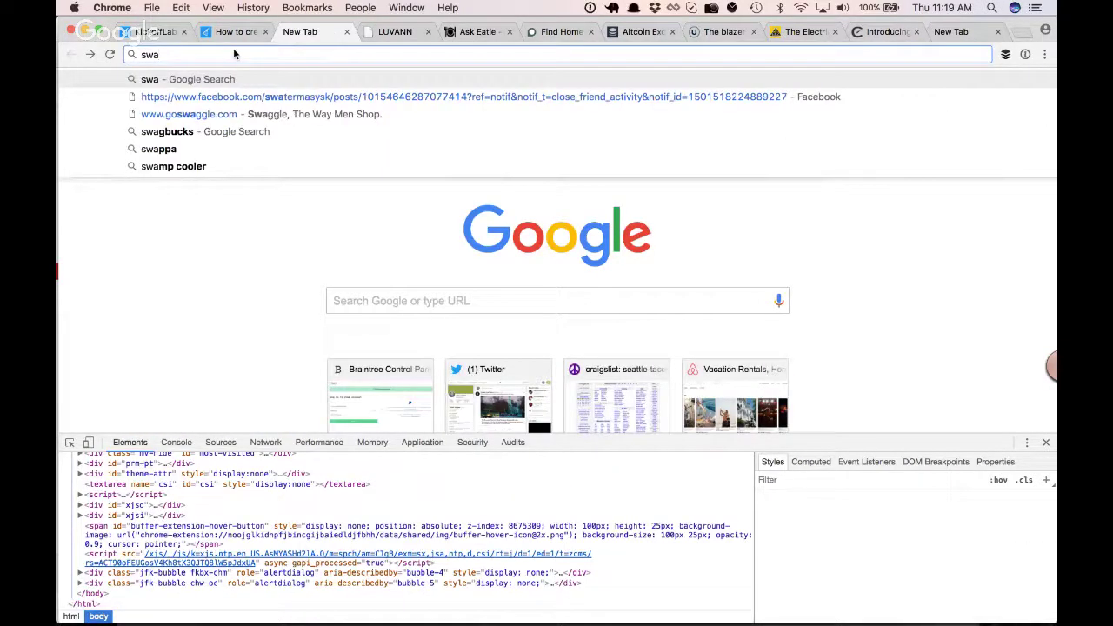
pyautogui.press('Down')
pyautogui.press('Down')
pyautogui.press('Return')
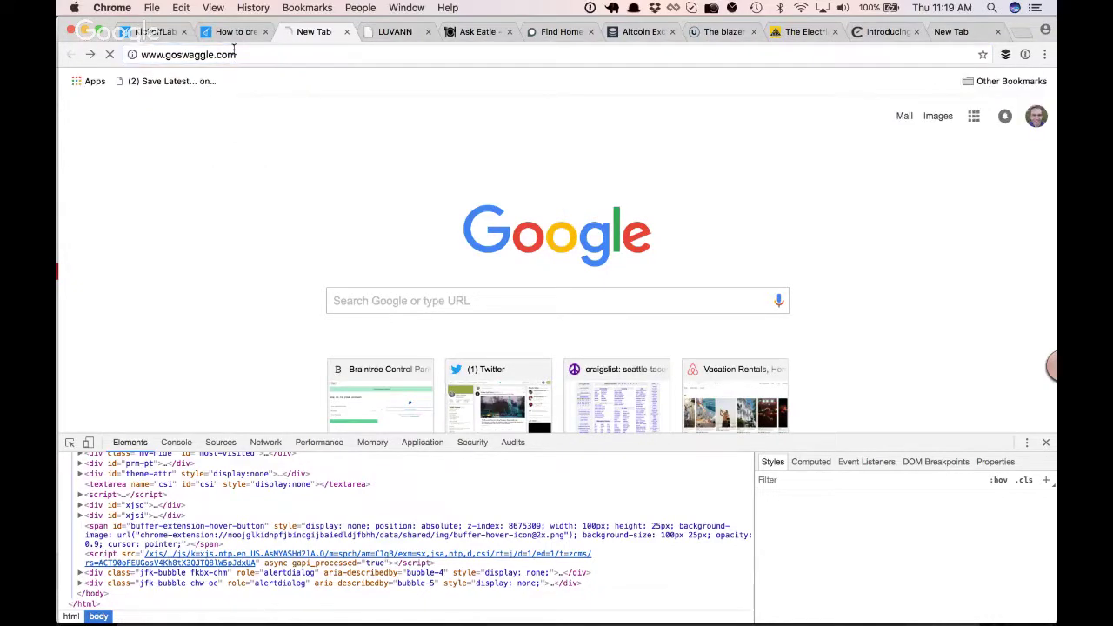
pyautogui.click(1045, 443)
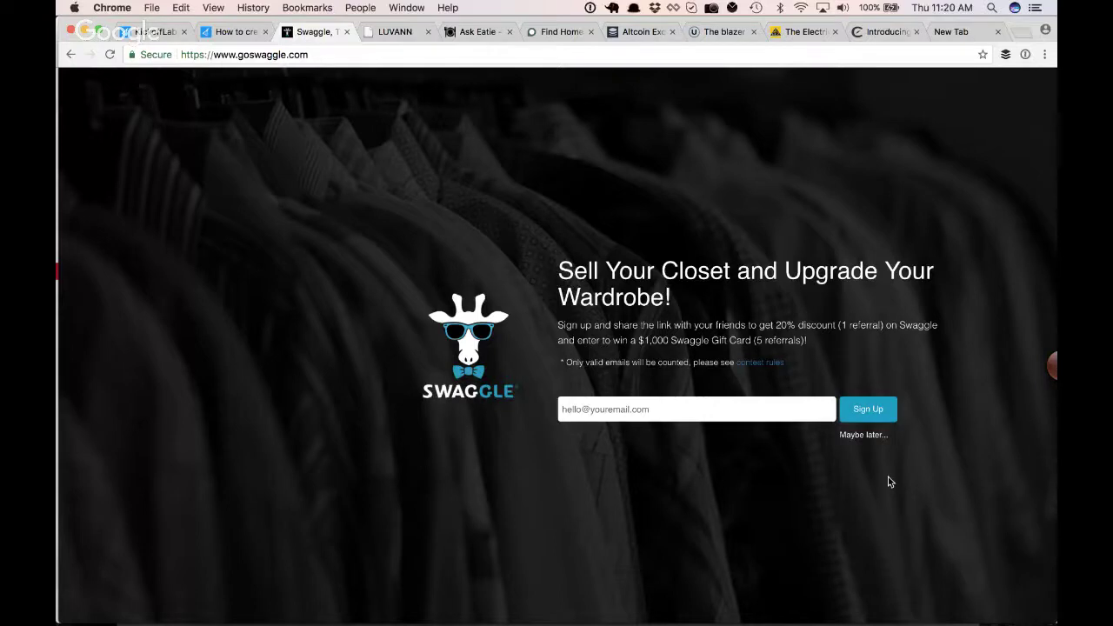
# Highlight the offer text together with the contest rules footnote on the reloaded sign-up splash
pyautogui.click(869, 408)
pyautogui.moveTo(559, 325); pyautogui.dragTo(821, 374)
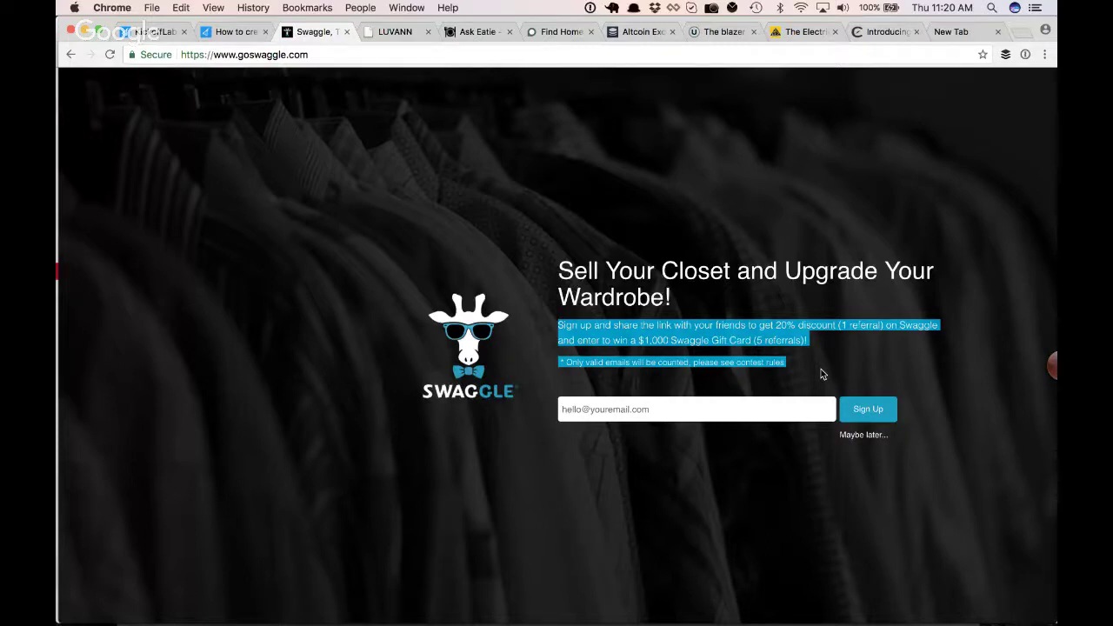
pyautogui.click(821, 372)
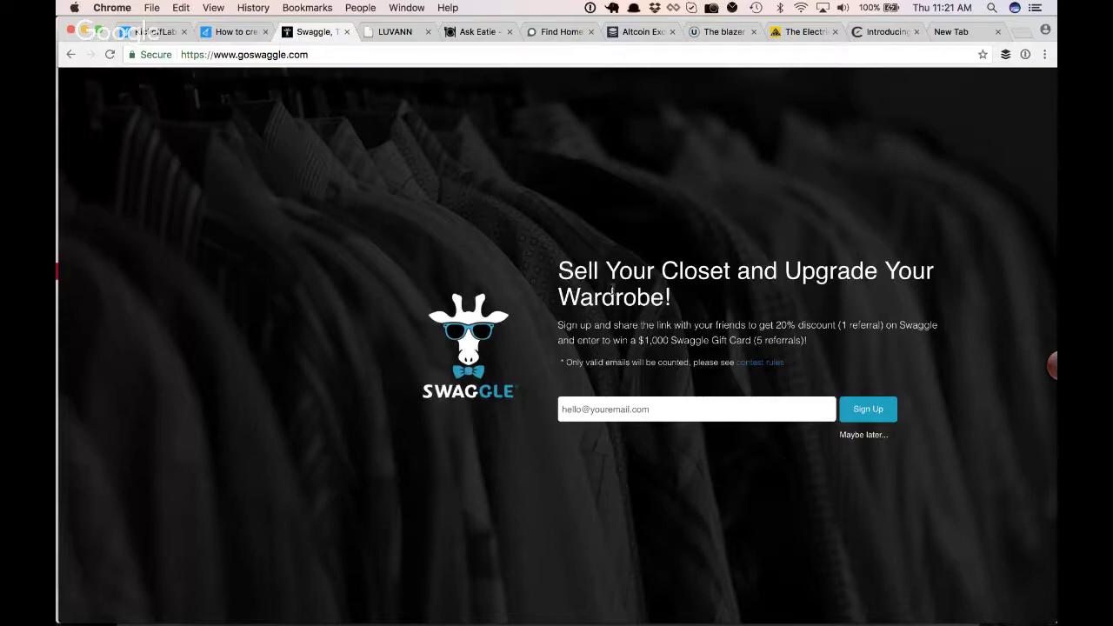
# Fill in the e-mail field with the saved e-mail address and submit the Swaggle sign-up form
pyautogui.click(666, 416)
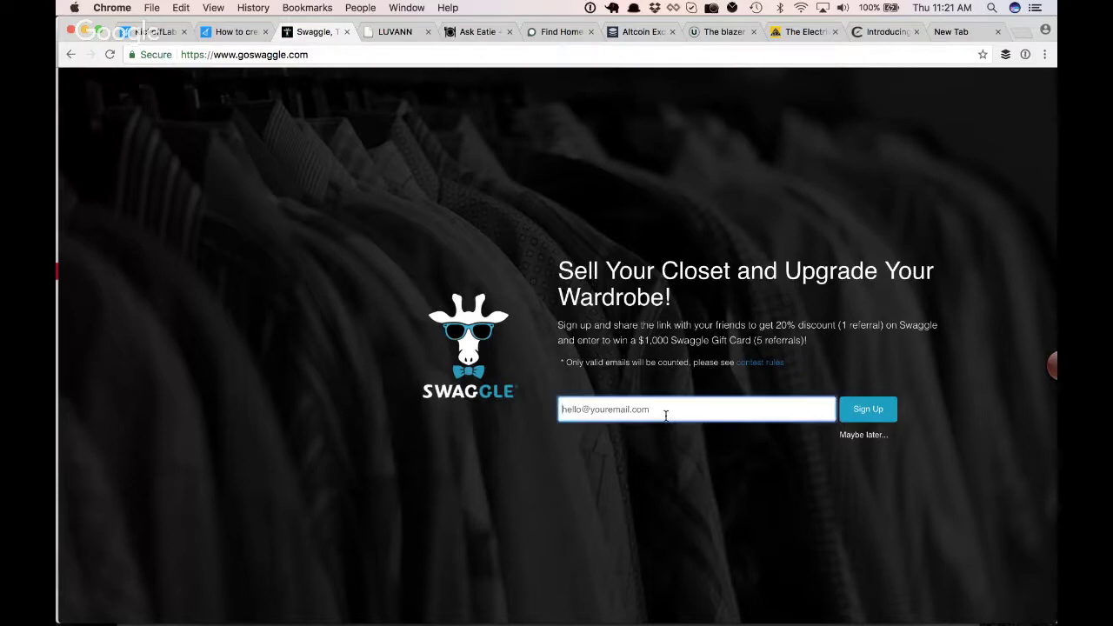
pyautogui.write('j')
pyautogui.press('Down')
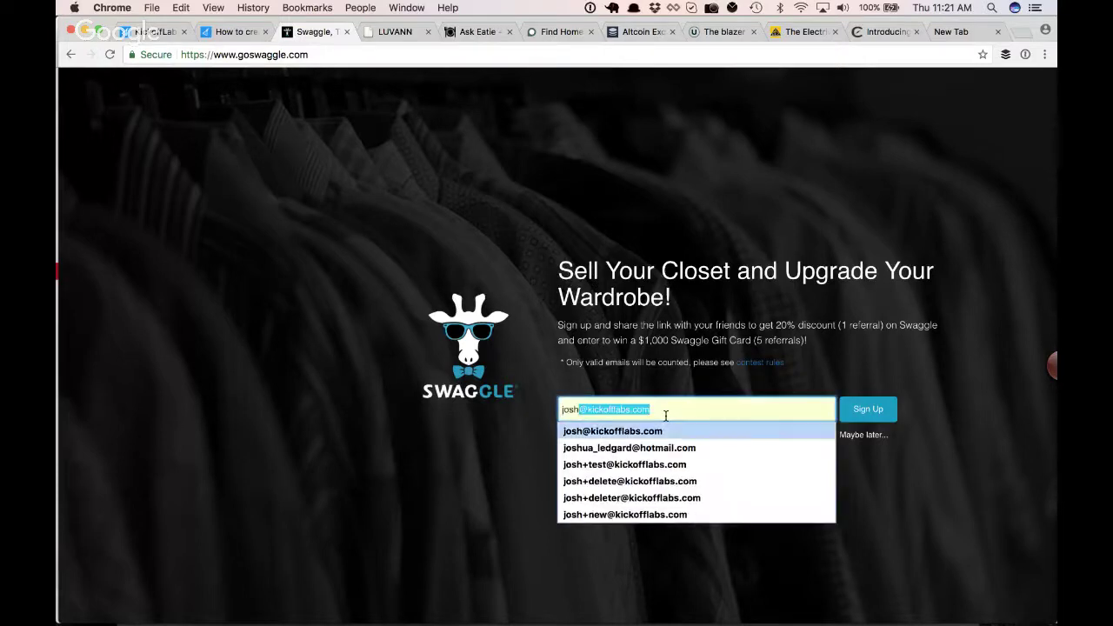
pyautogui.press('Return')
pyautogui.click(865, 407)
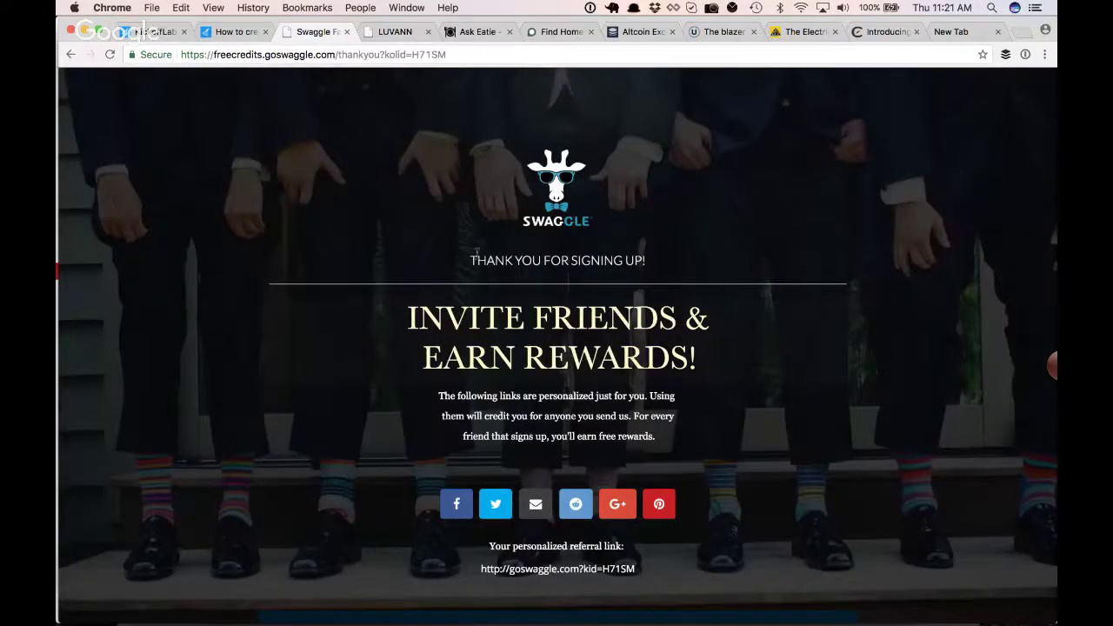
# Highlight the "Invite Friends & Earn Rewards!" headline and examine the thank-you page's sharing buttons, referral link and reward tiers
pyautogui.moveTo(445, 317); pyautogui.dragTo(405, 329)
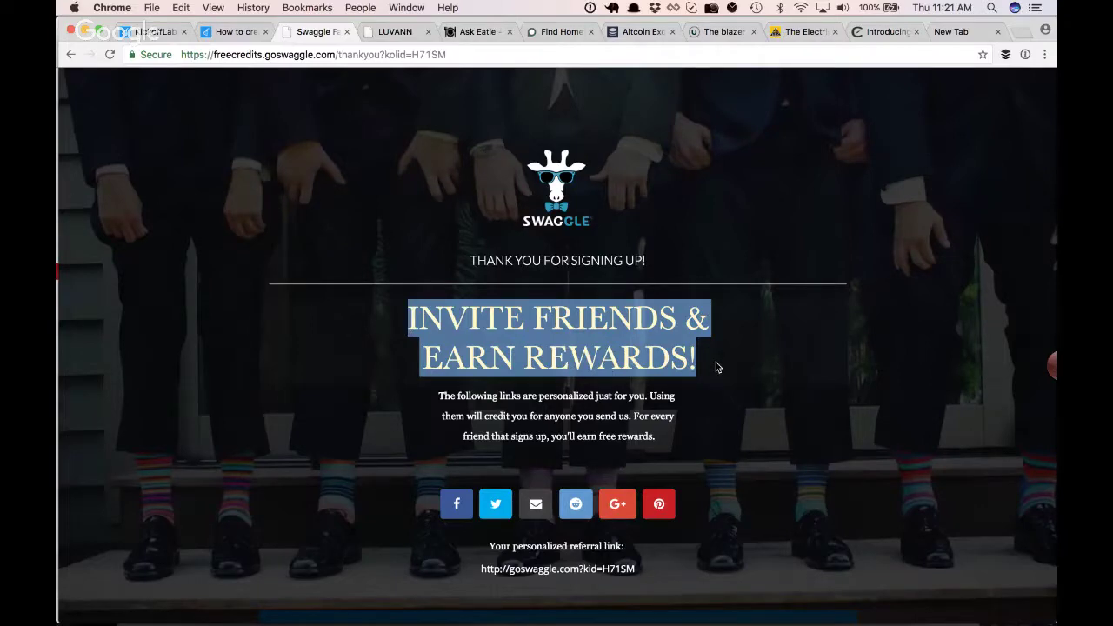
pyautogui.scroll(-2, 715, 367)
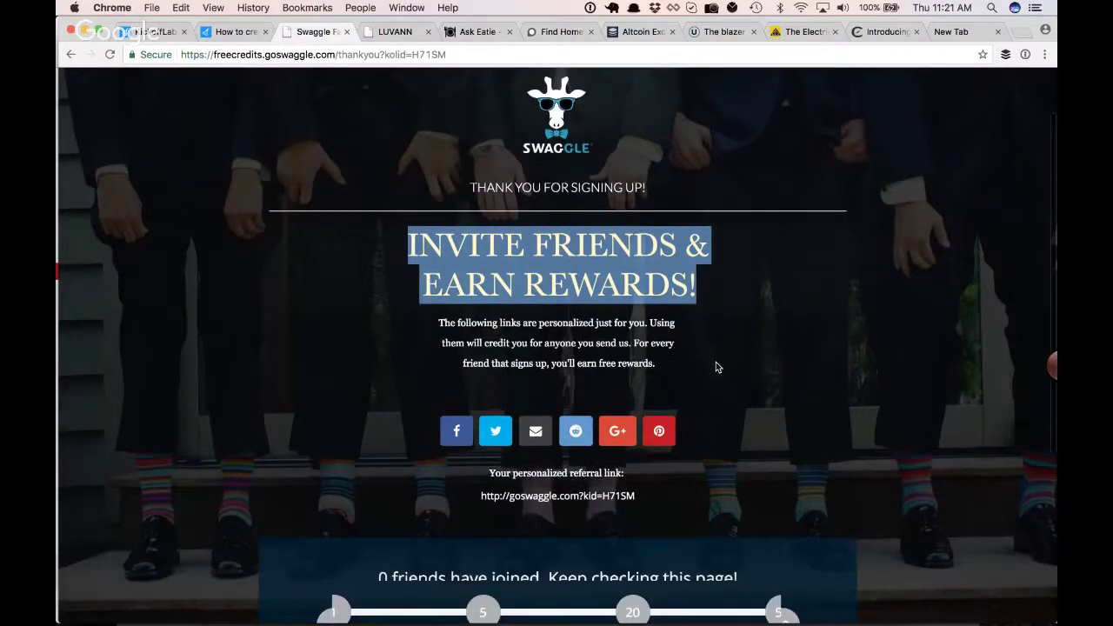
pyautogui.scroll(-2, 716, 367)
pyautogui.scroll(3, 716, 367)
pyautogui.scroll(-4, 715, 367)
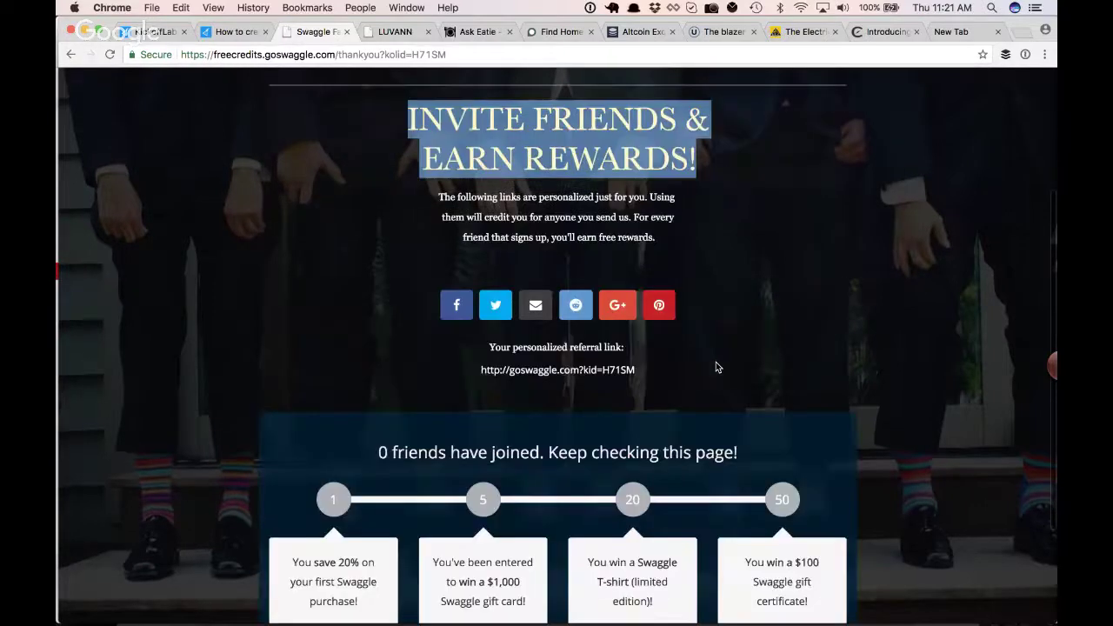
pyautogui.scroll(-3, 716, 362)
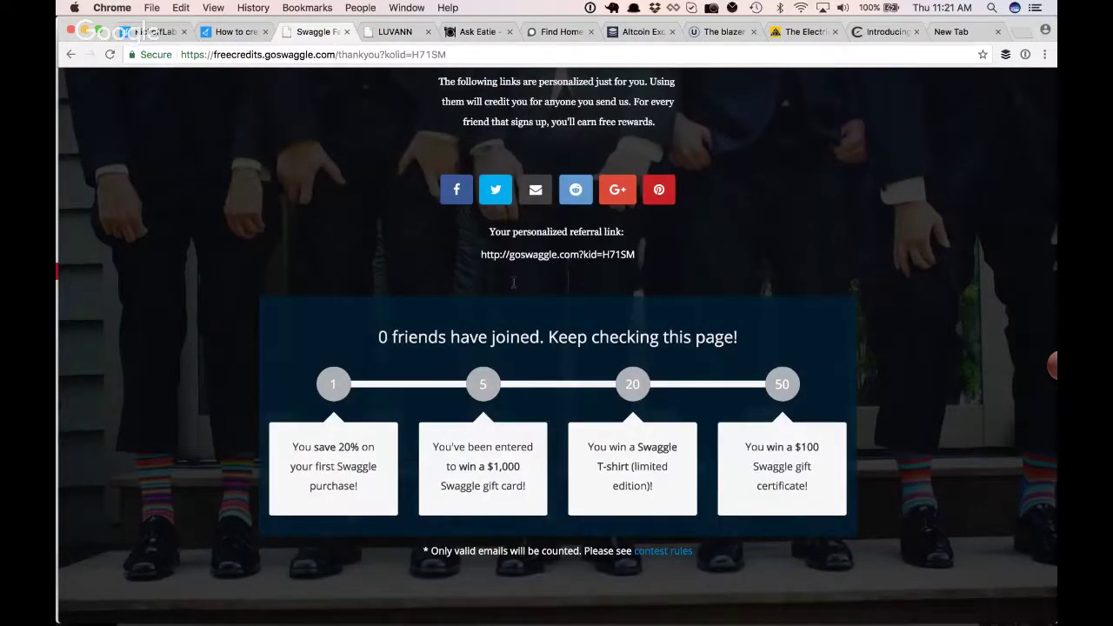
pyautogui.scroll(5, 621, 231)
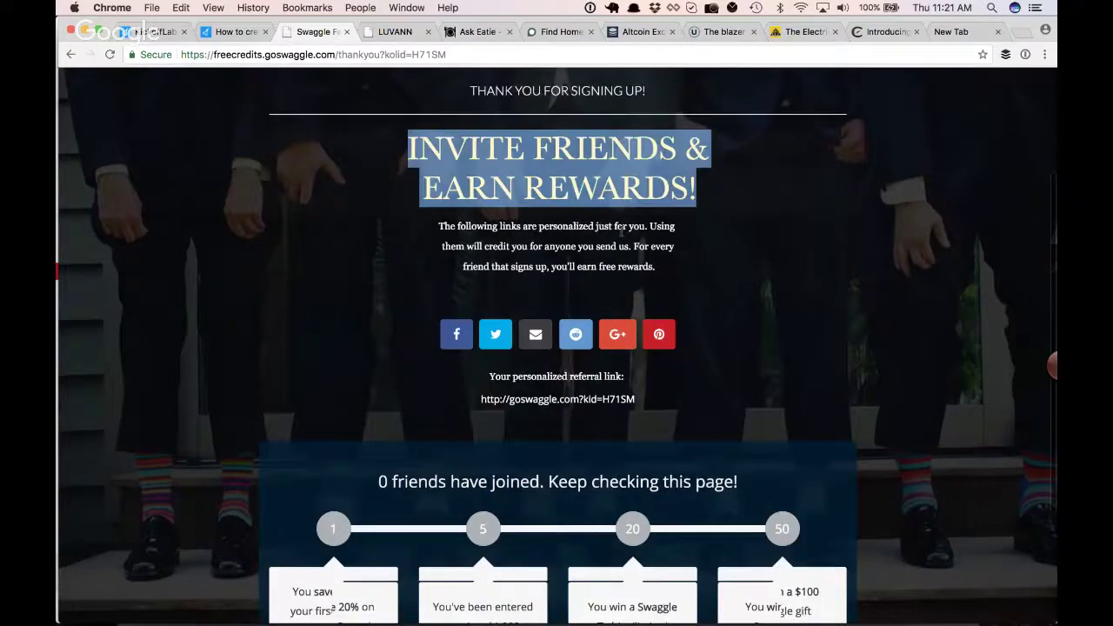
pyautogui.scroll(-3, 563, 316)
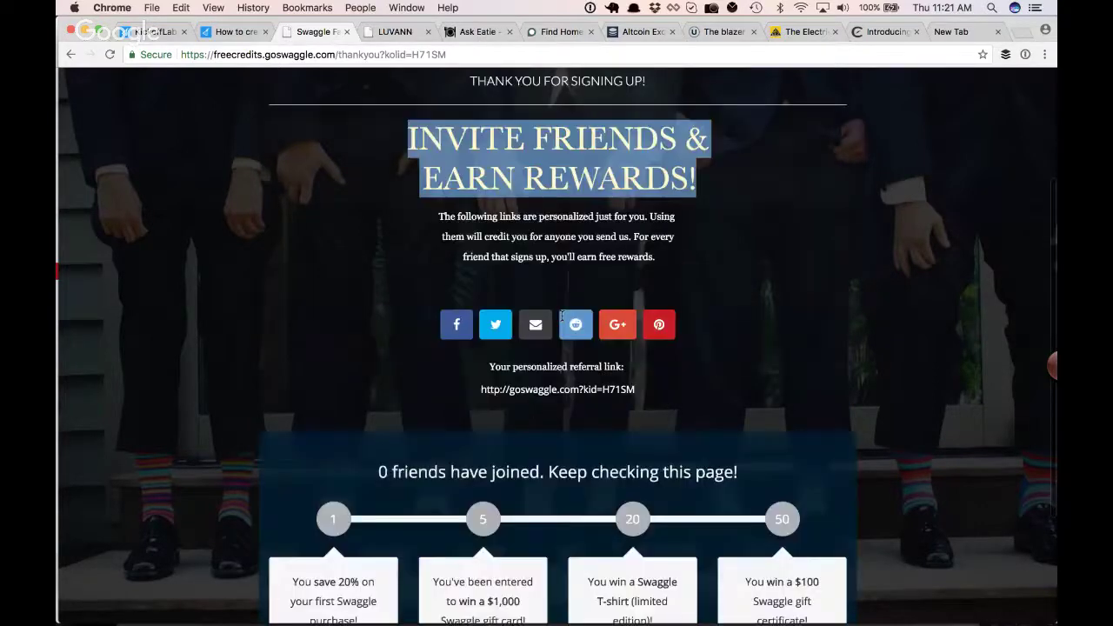
pyautogui.scroll(-3, 563, 315)
pyautogui.scroll(1, 563, 318)
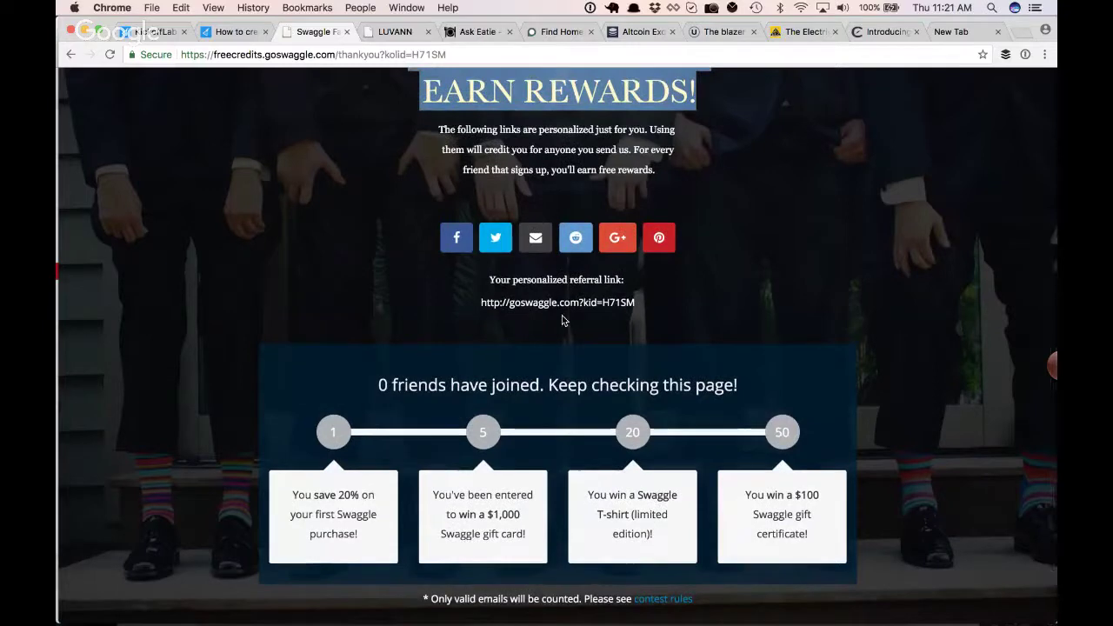
pyautogui.scroll(4, 581, 204)
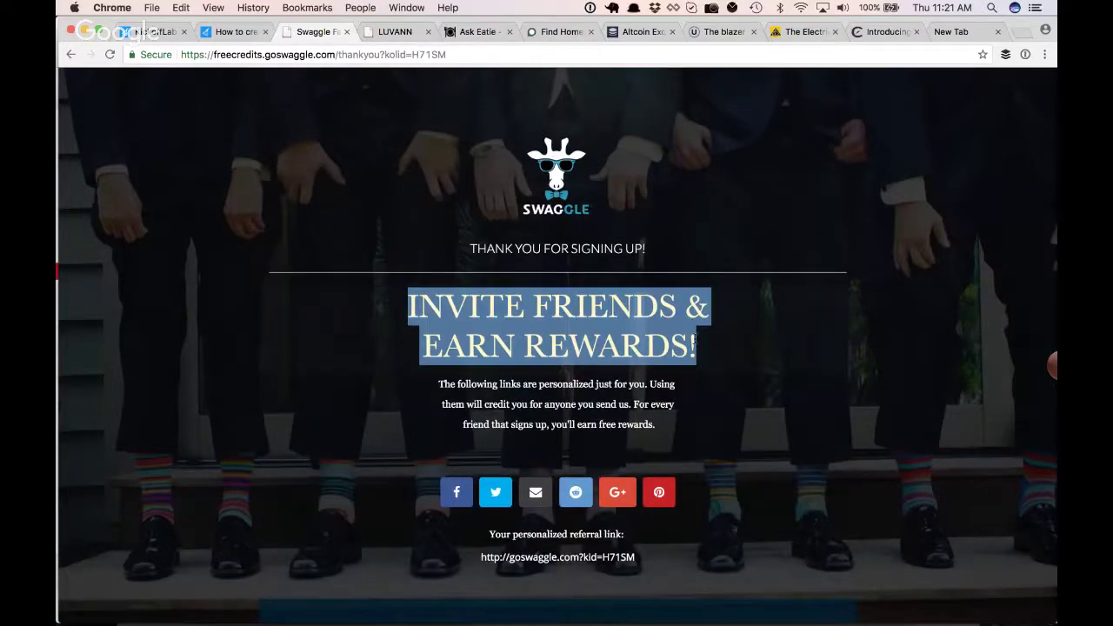
# Highlight only the "Earn Rewards!" line of the headline and compare it with the reward tiers further down
pyautogui.click(698, 346)
pyautogui.moveTo(699, 346); pyautogui.dragTo(409, 353)
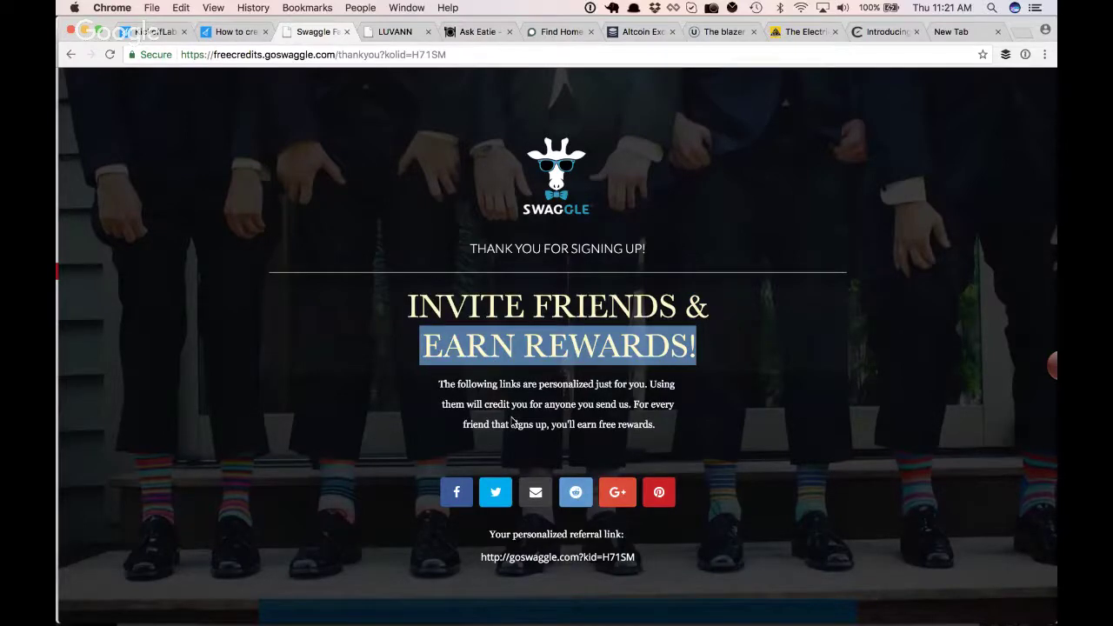
pyautogui.scroll(-5, 513, 421)
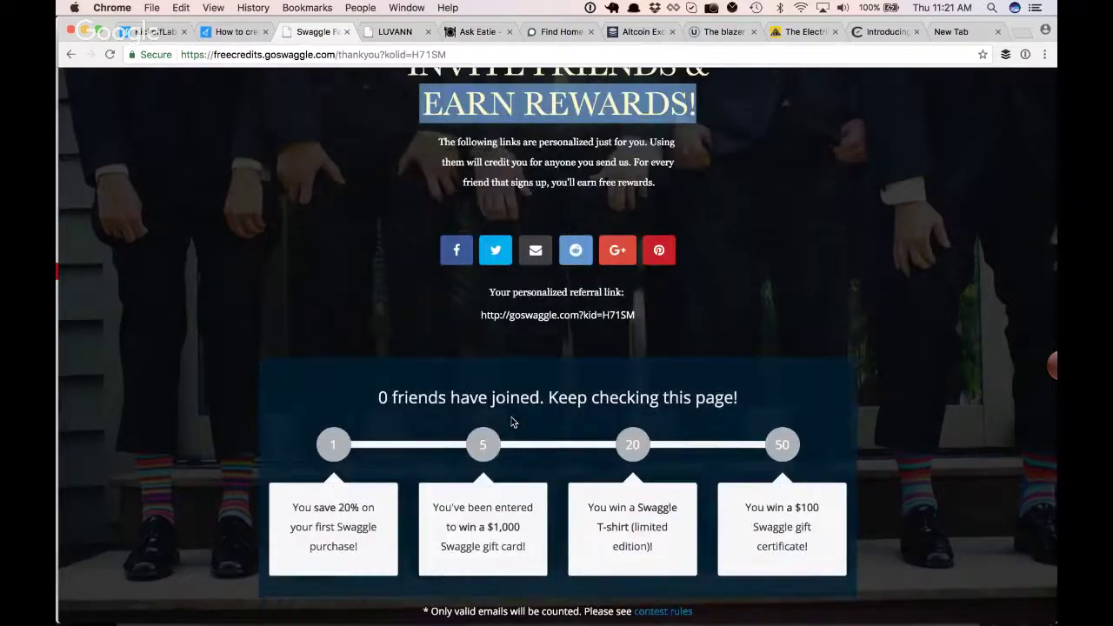
pyautogui.scroll(5, 522, 348)
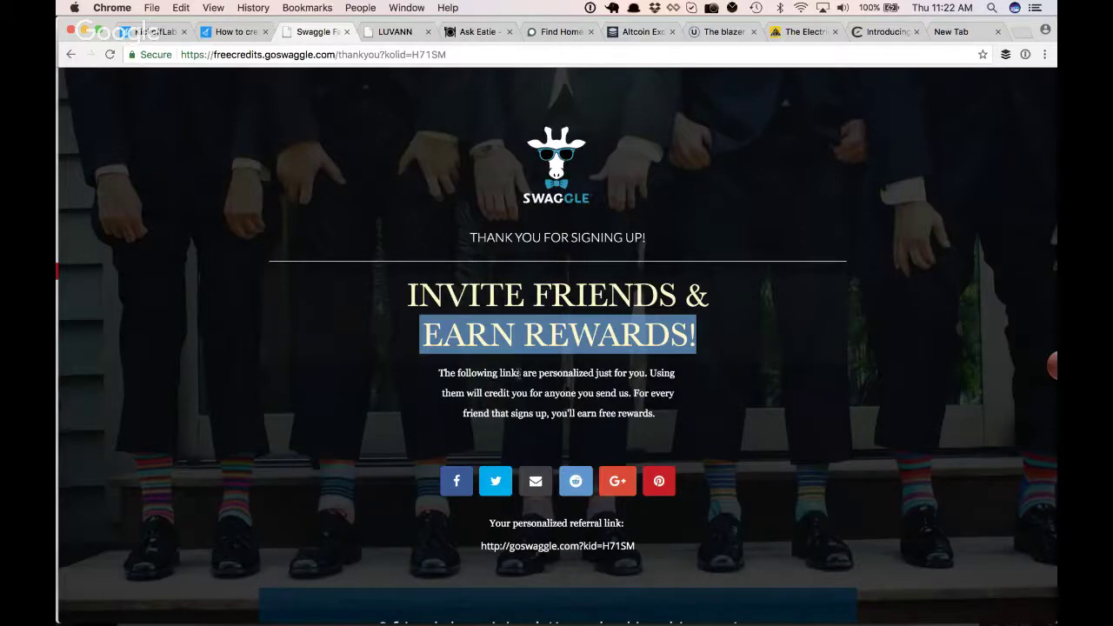
# Highlight the sentence "For every friend that signs up, you'll earn free rewards." and check it against the reward tiers
pyautogui.click(633, 396)
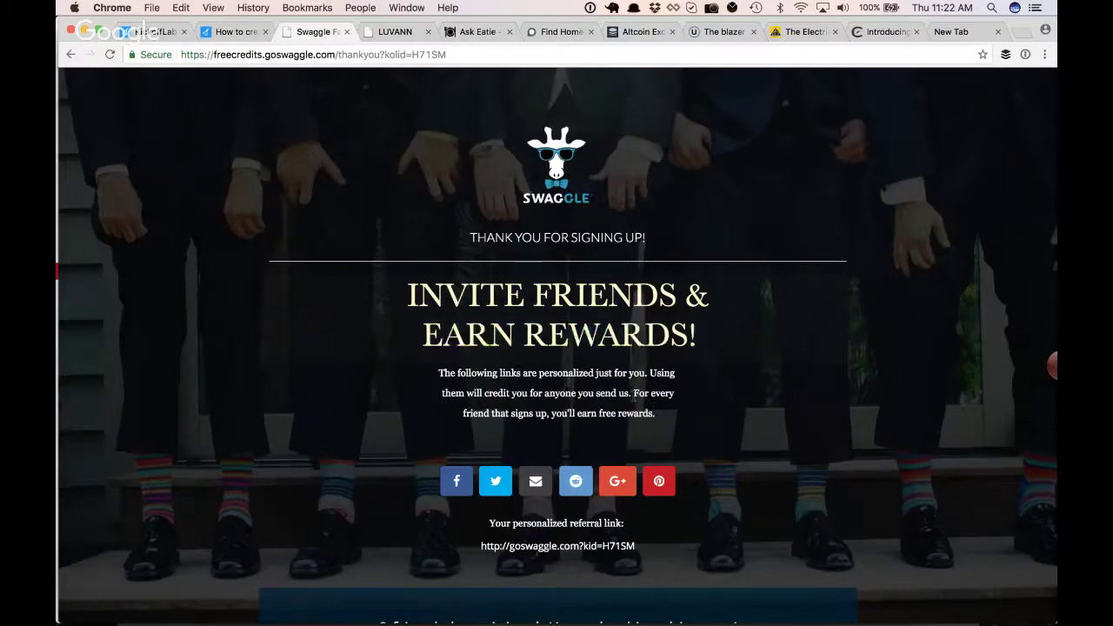
pyautogui.moveTo(633, 393); pyautogui.dragTo(666, 422)
pyautogui.scroll(-1, 670, 423)
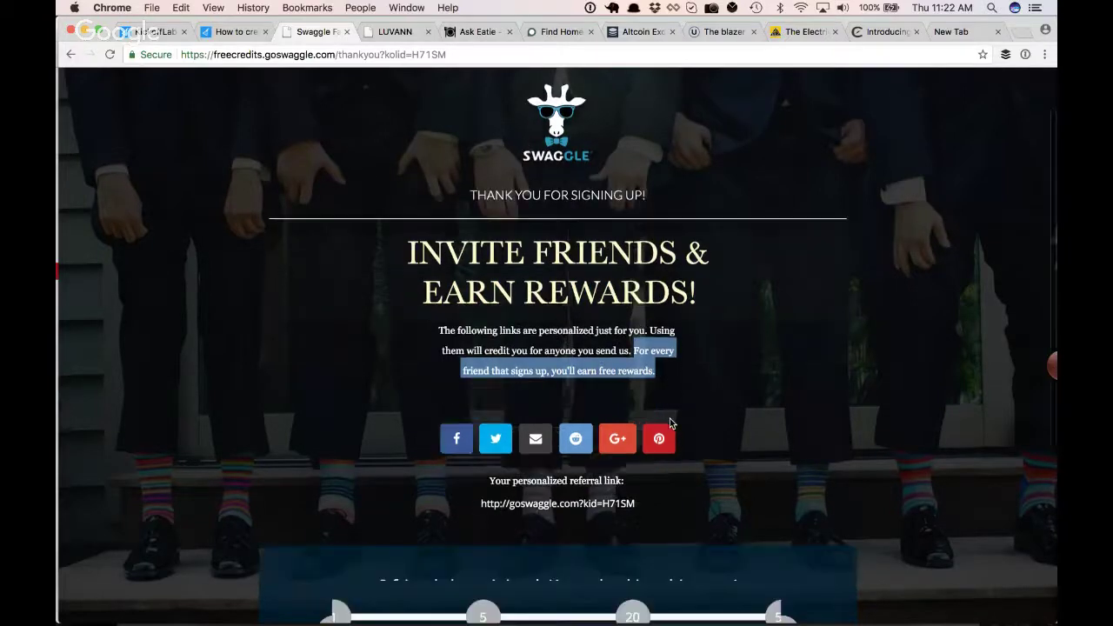
pyautogui.scroll(-5, 671, 424)
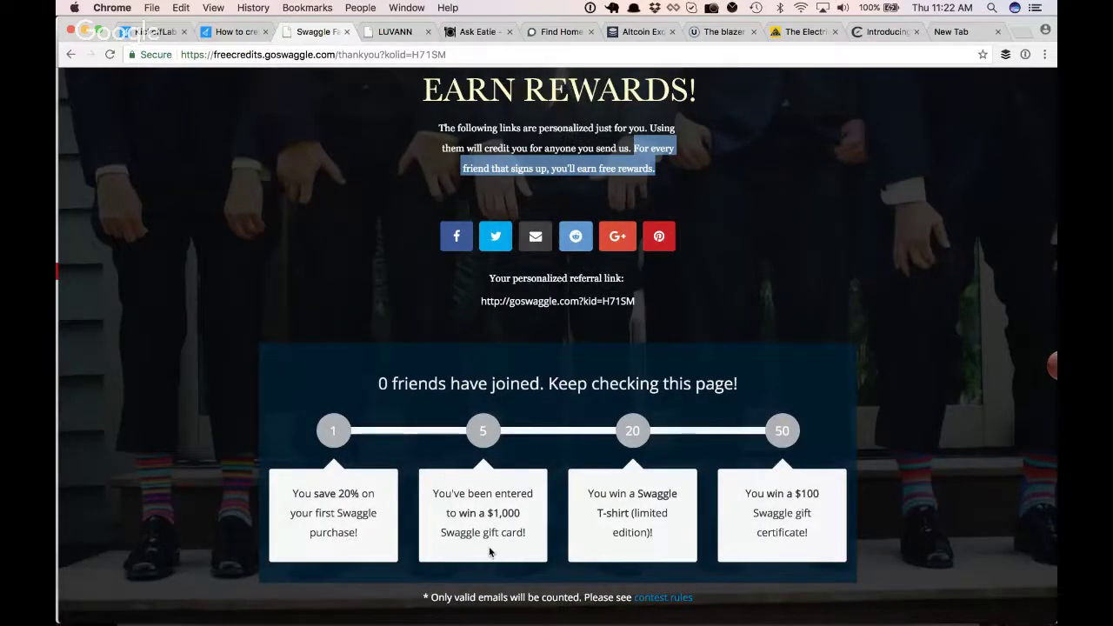
pyautogui.scroll(6, 637, 339)
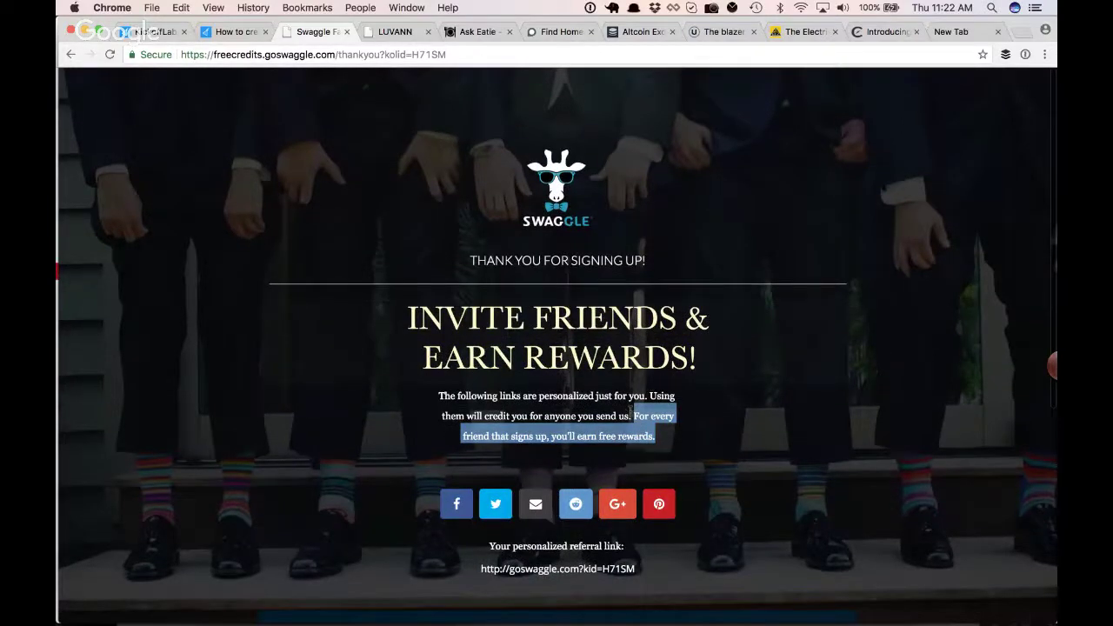
pyautogui.click(635, 416)
pyautogui.moveTo(635, 416); pyautogui.dragTo(654, 435)
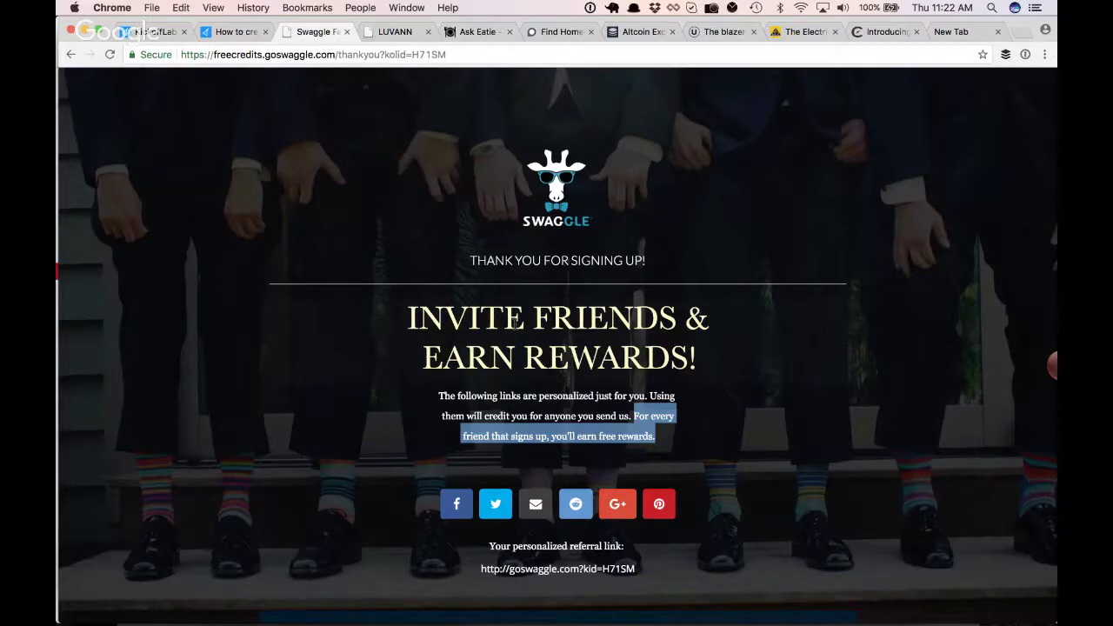
# Examine how the thank-you page leads from the referral paragraph through the sharing buttons and referral link to the reward tiers
pyautogui.scroll(-1, 579, 331)
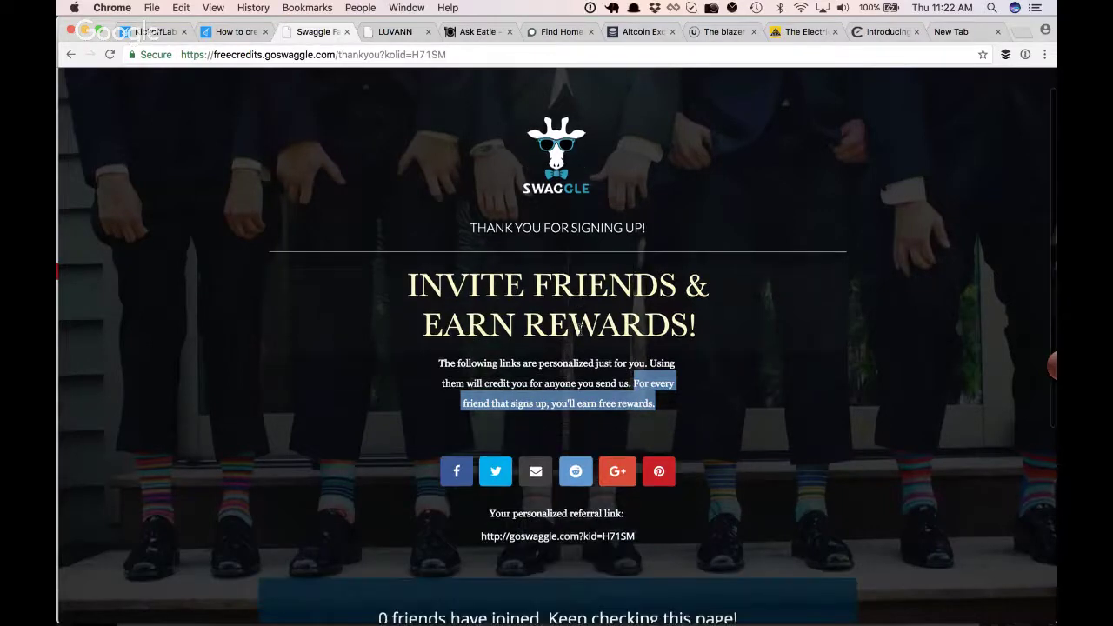
pyautogui.scroll(-3, 579, 329)
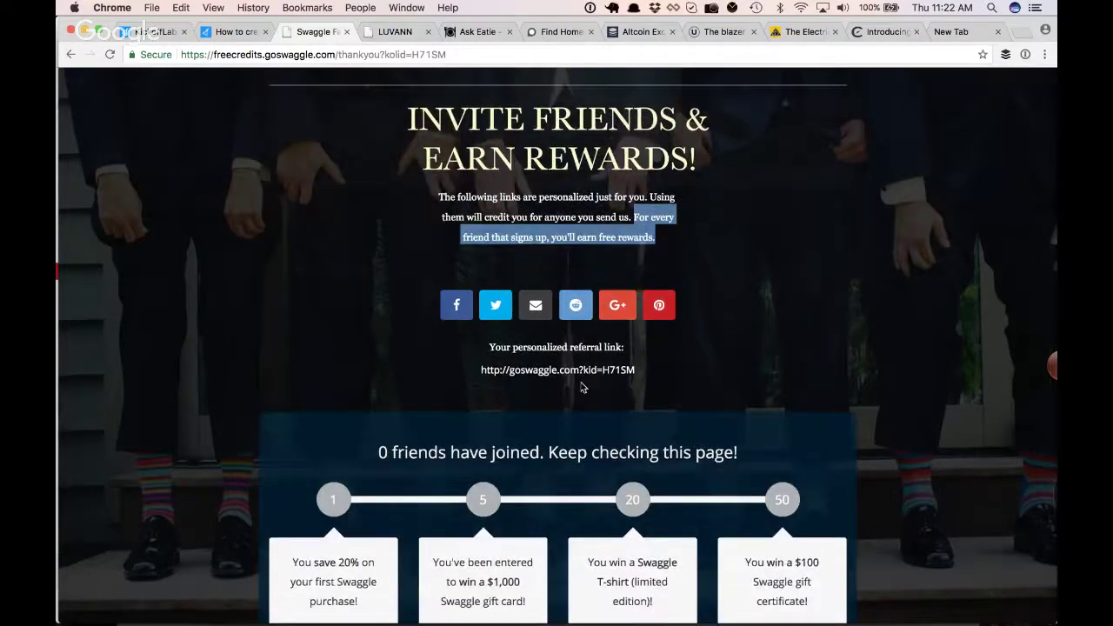
pyautogui.scroll(3, 582, 330)
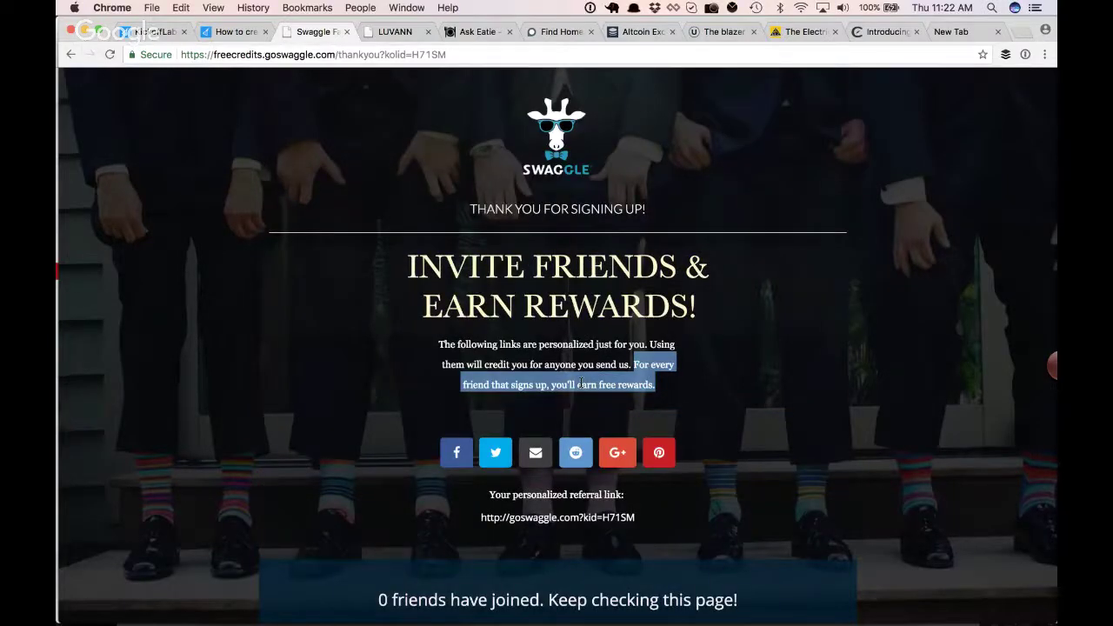
pyautogui.scroll(-3, 581, 382)
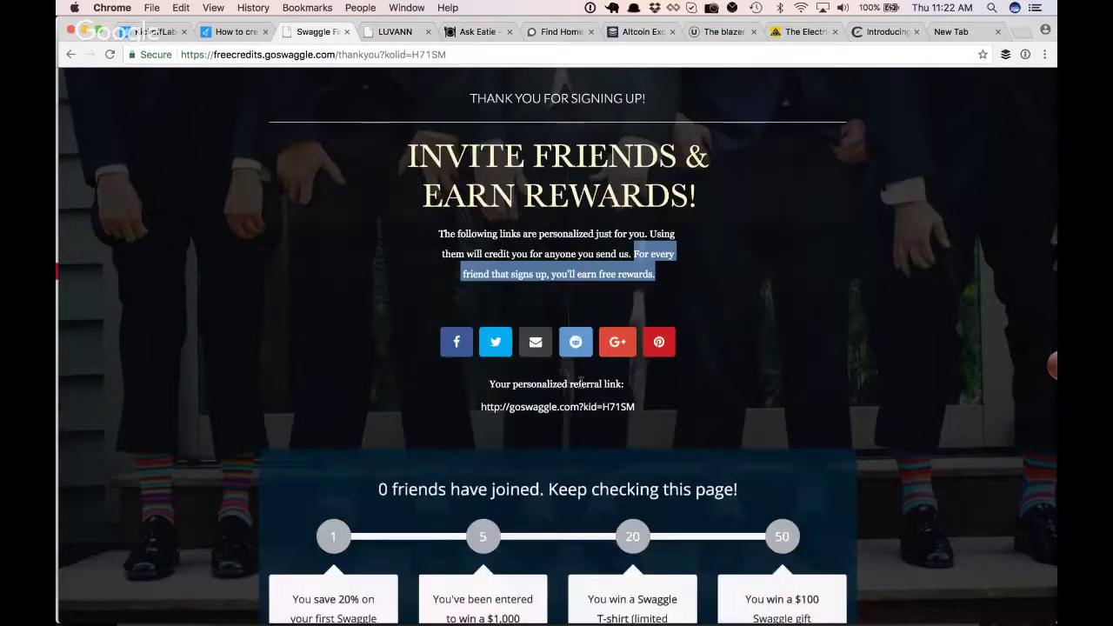
pyautogui.scroll(-4, 581, 383)
pyautogui.scroll(5, 581, 382)
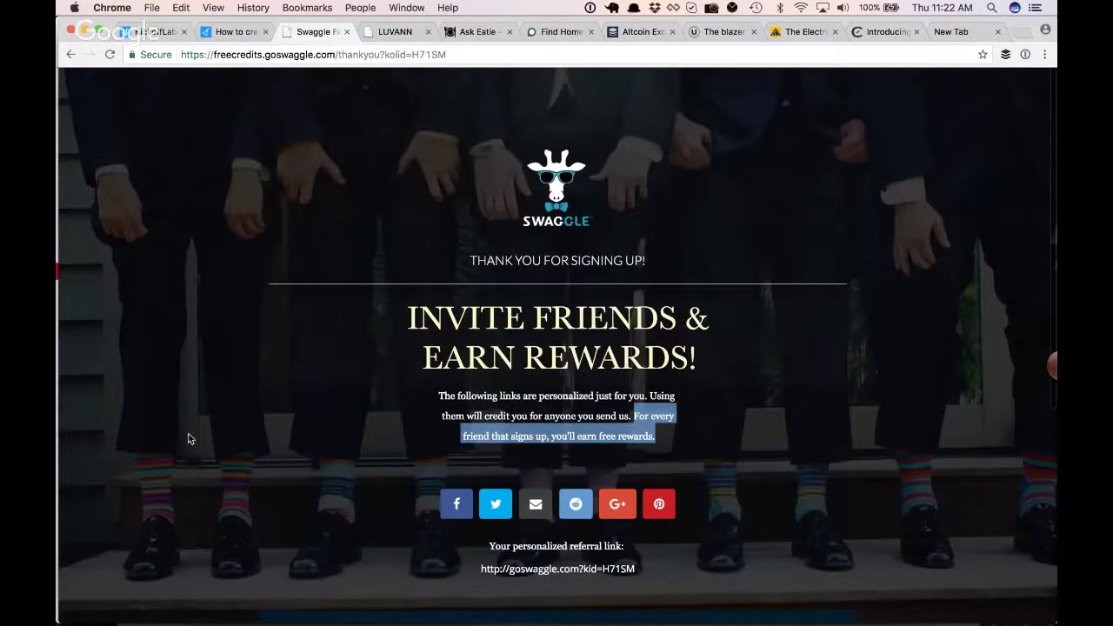
# Highlight the "Thank you for signing up!" line, the "Invite Friends & Earn Rewards!" headline and the paragraph's first line in turn
pyautogui.click(254, 383)
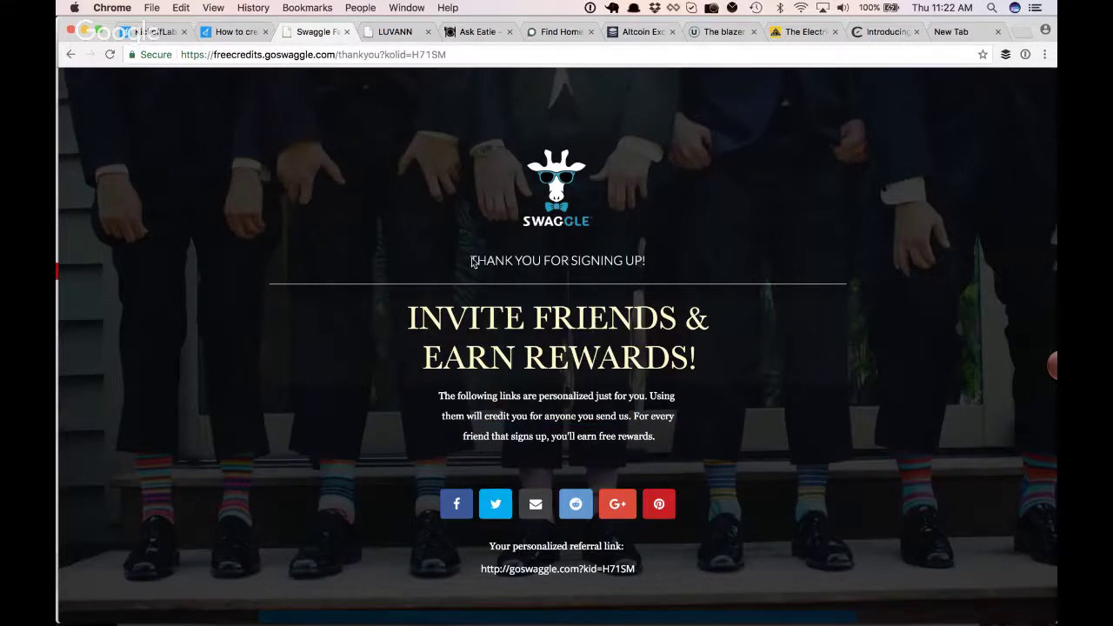
pyautogui.moveTo(469, 270); pyautogui.dragTo(625, 262)
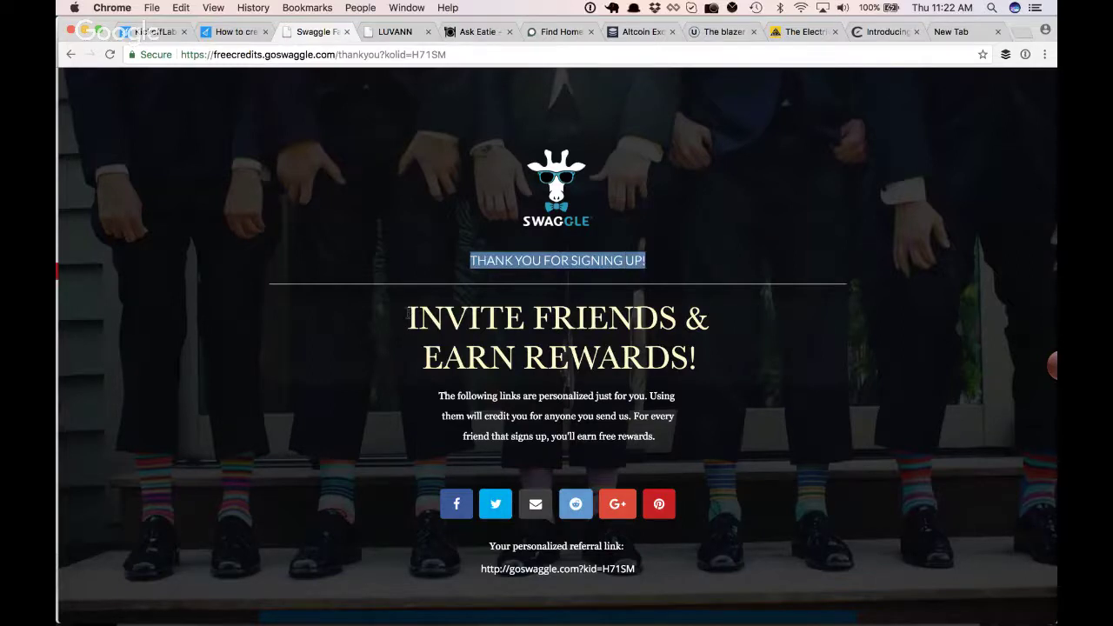
pyautogui.moveTo(407, 313); pyautogui.dragTo(789, 349)
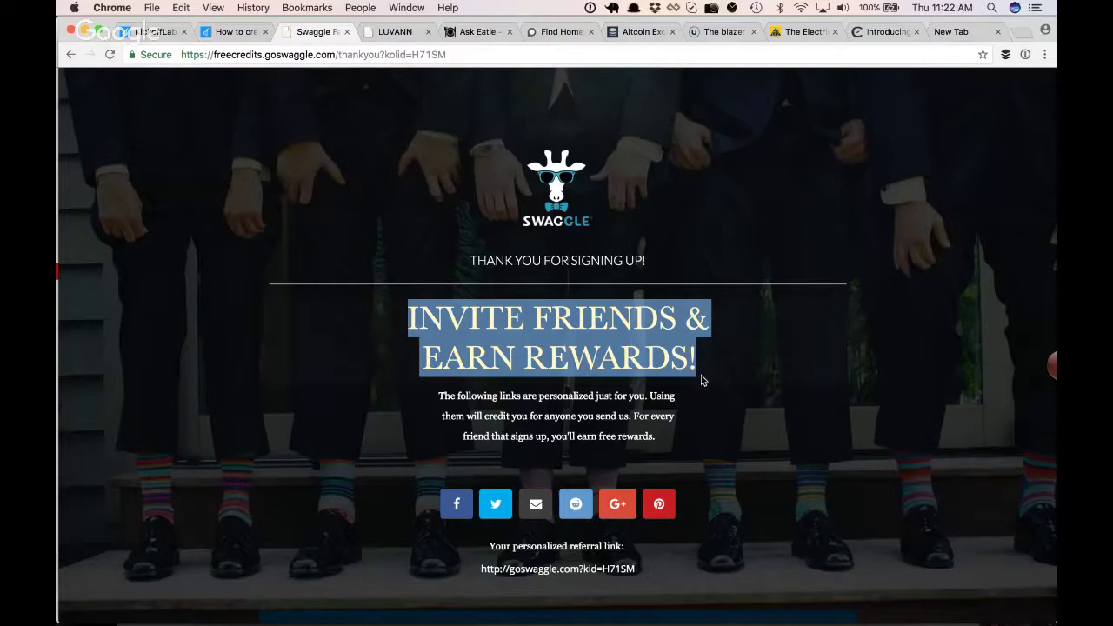
pyautogui.click(621, 276)
pyautogui.moveTo(623, 264); pyautogui.dragTo(549, 263)
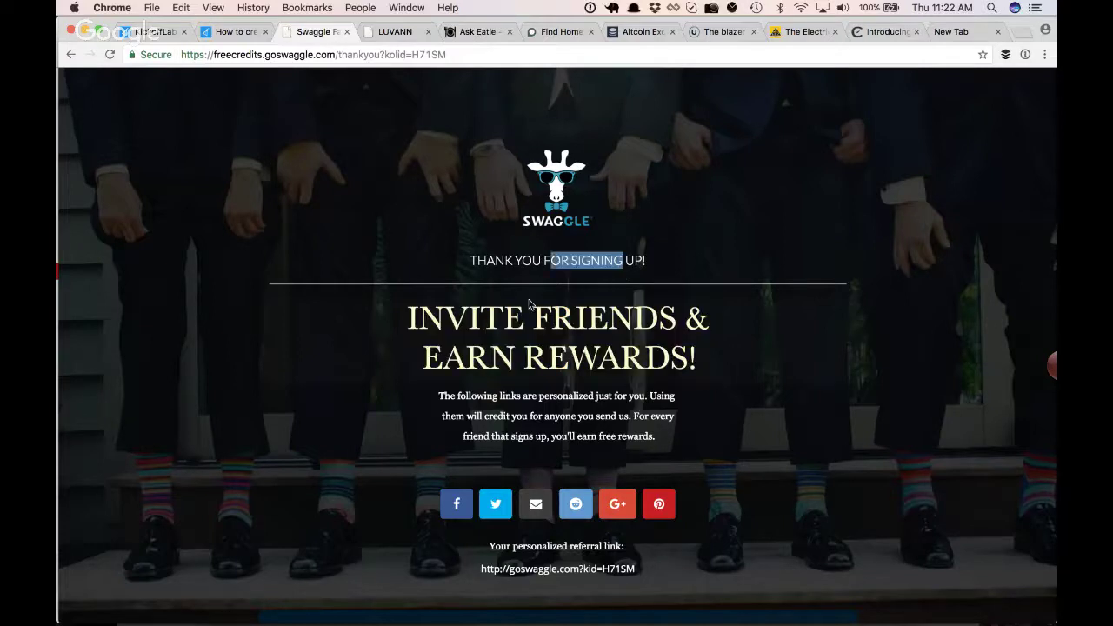
pyautogui.moveTo(504, 317); pyautogui.dragTo(613, 330)
pyautogui.moveTo(476, 395); pyautogui.dragTo(612, 397)
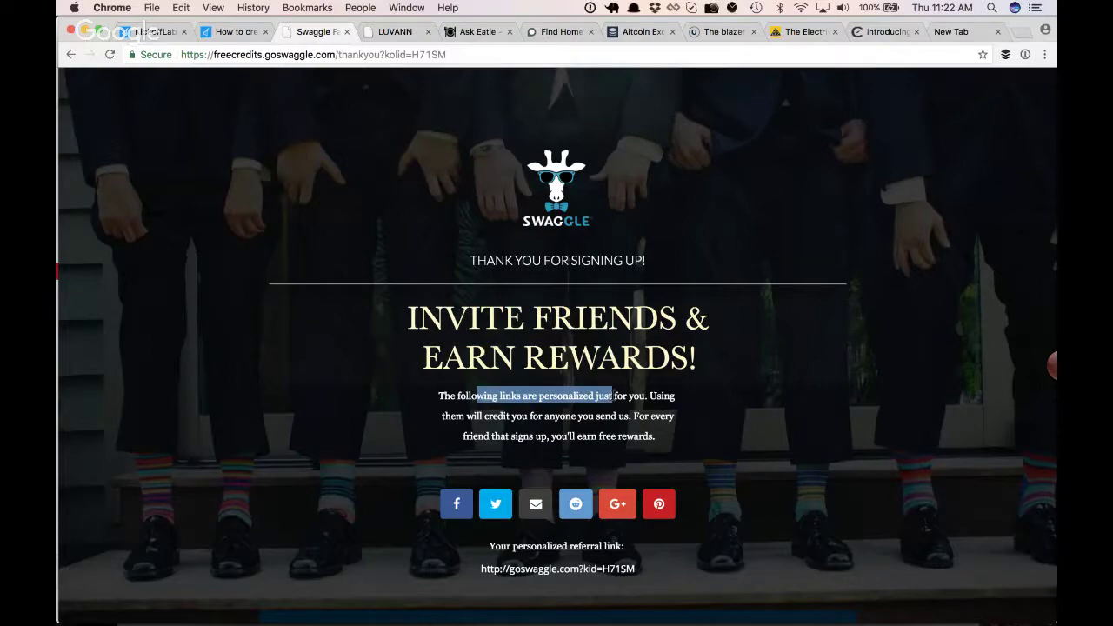
# Check the Google Hangouts screenshare, return to the thank-you page and highlight its thank-you line, headline and whole referral paragraph one after another
pyautogui.press('super+Tab')
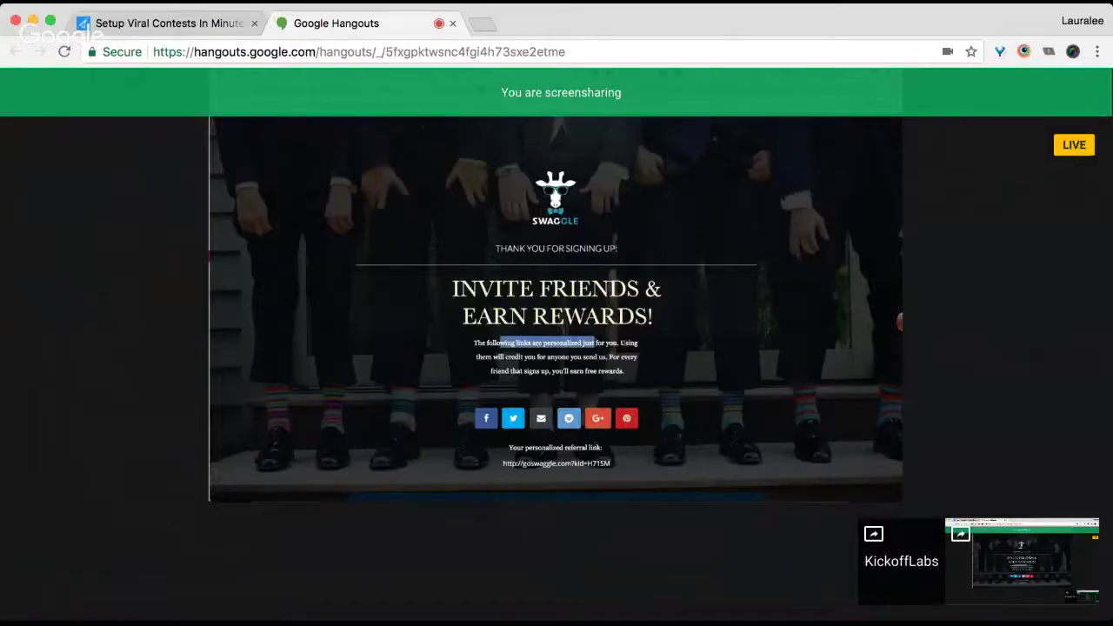
pyautogui.press('super+Tab')
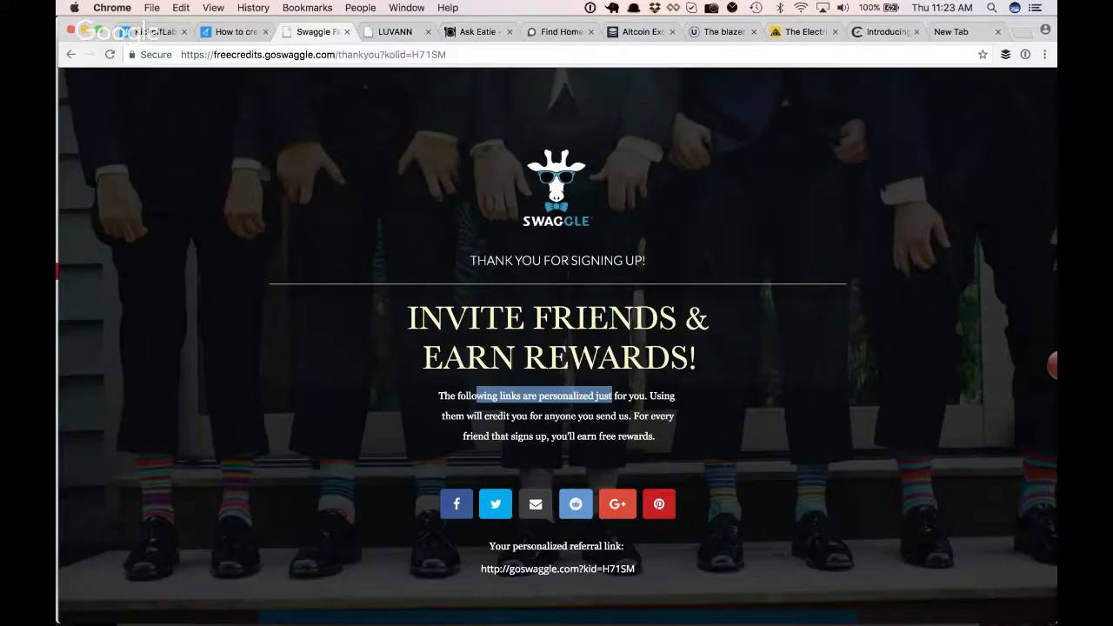
pyautogui.moveTo(470, 253); pyautogui.dragTo(613, 261)
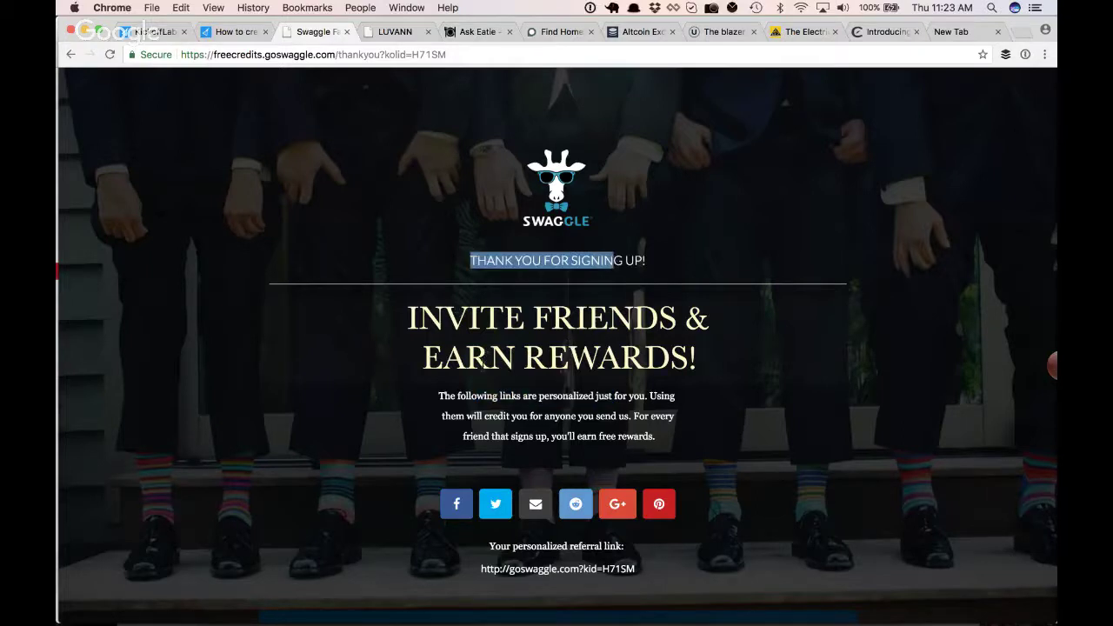
pyautogui.moveTo(409, 318); pyautogui.dragTo(695, 359)
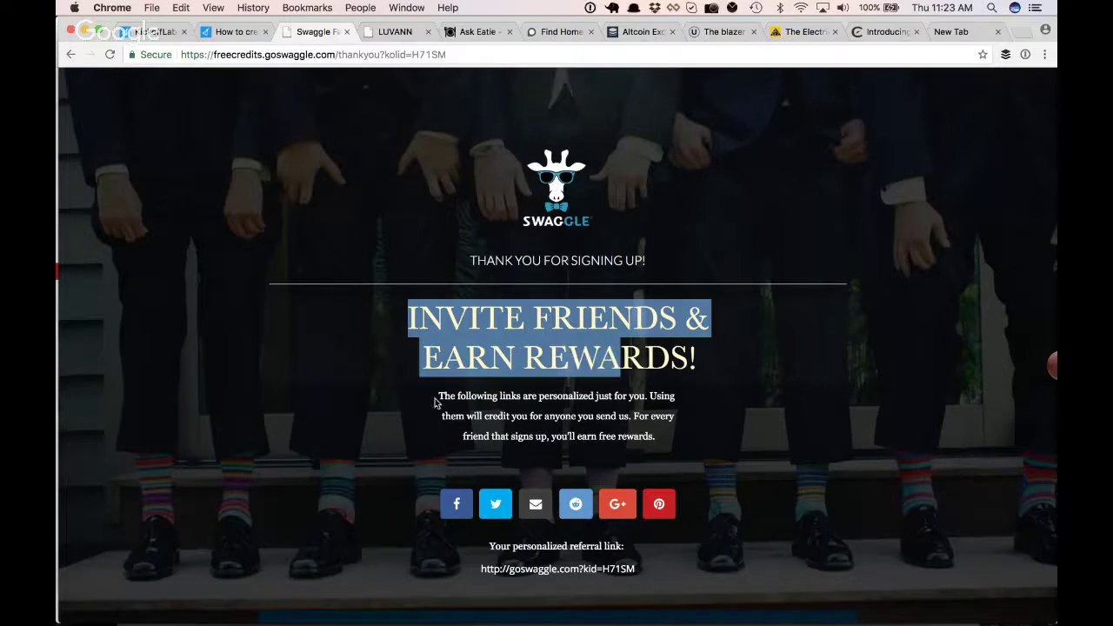
pyautogui.moveTo(439, 396); pyautogui.dragTo(658, 430)
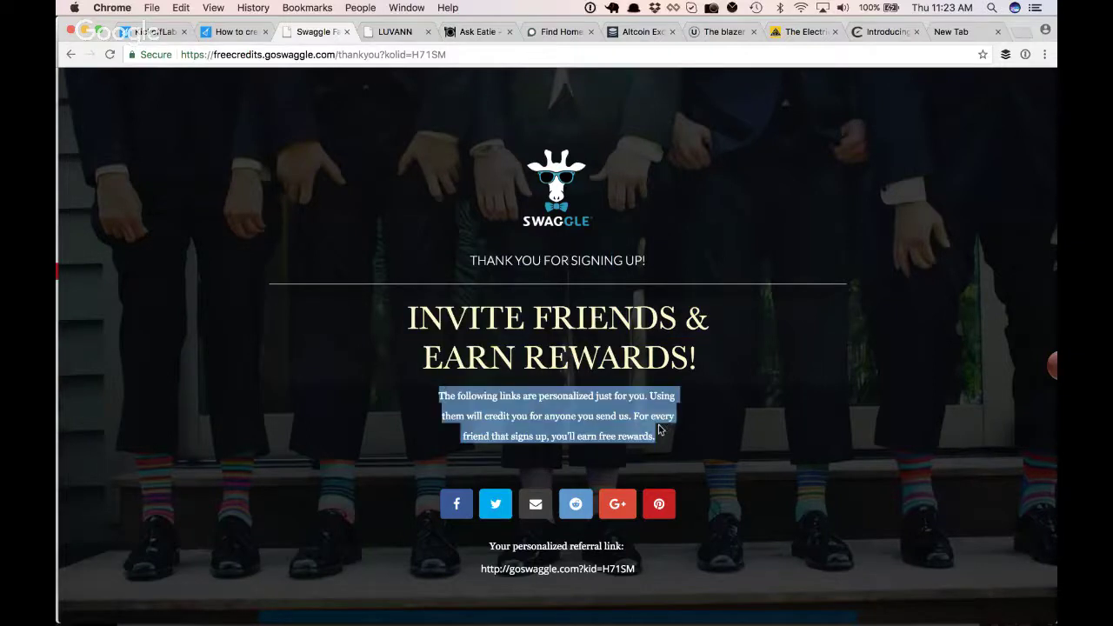
pyautogui.click(520, 397)
# Highlight the thank-you line, then review the "Keep checking this page!" heading and the reward tiers down to the page end
pyautogui.moveTo(463, 260); pyautogui.dragTo(605, 260)
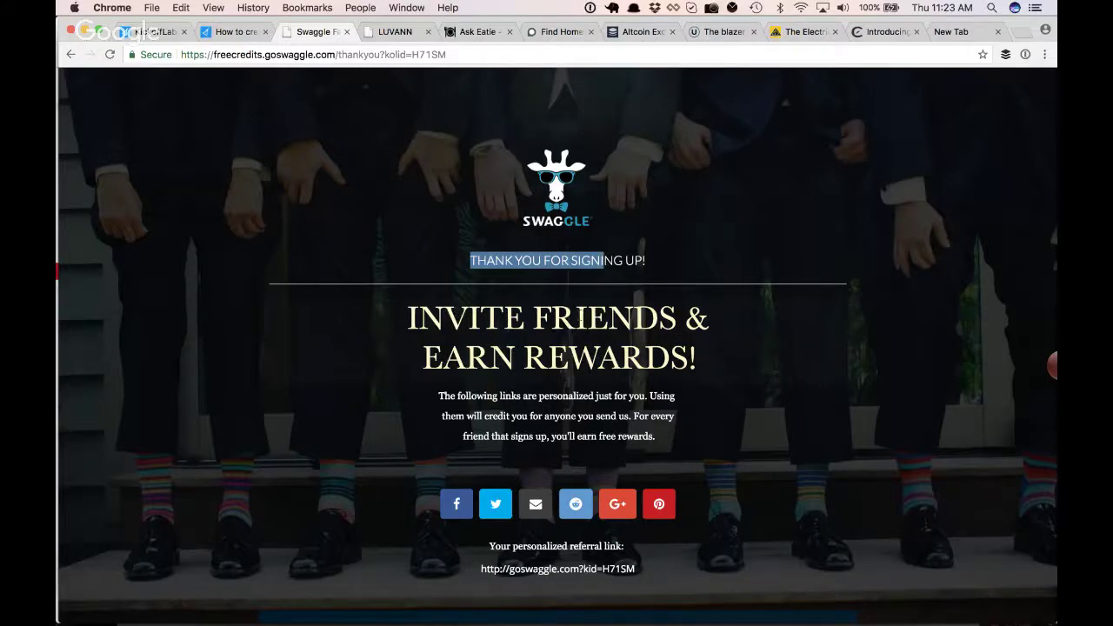
pyautogui.scroll(-1, 704, 391)
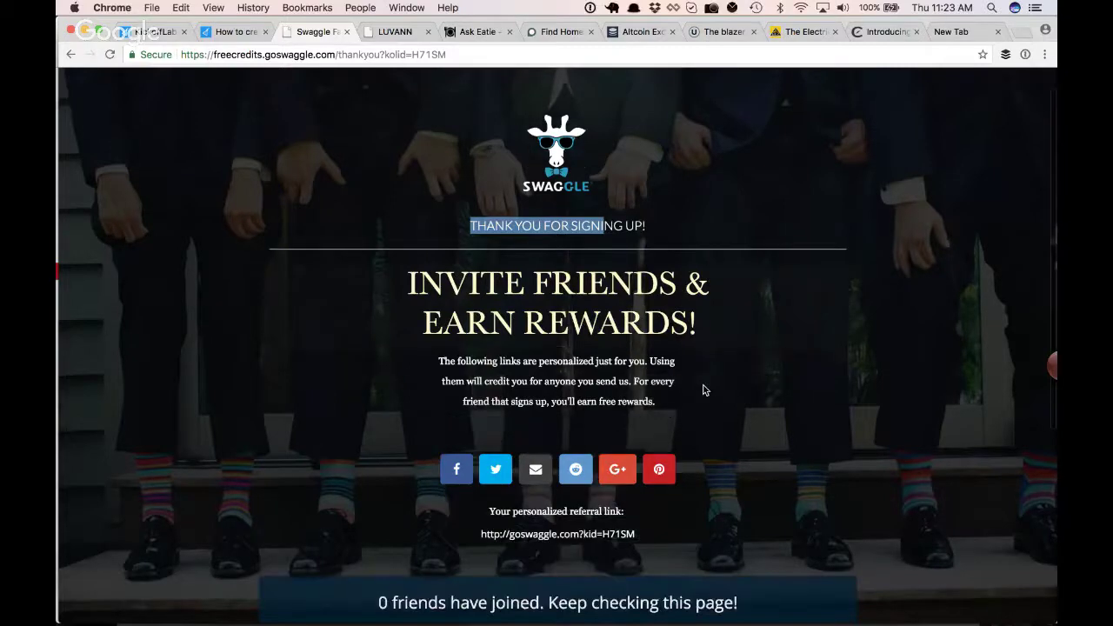
pyautogui.scroll(-5, 704, 390)
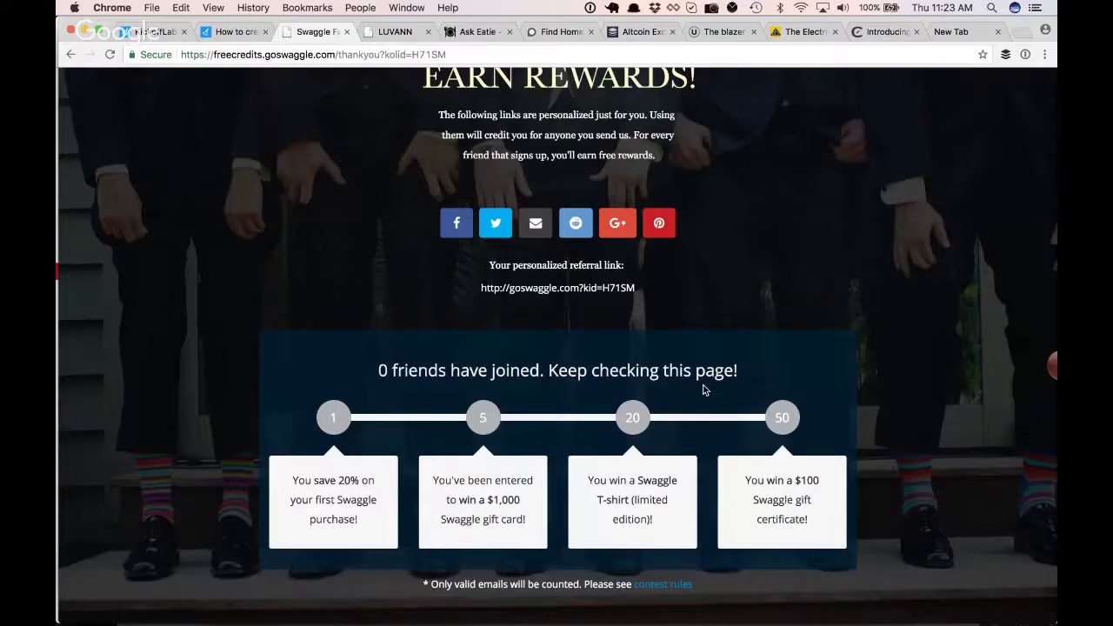
pyautogui.moveTo(403, 371); pyautogui.dragTo(651, 374)
pyautogui.click(696, 379)
pyautogui.scroll(-2, 696, 379)
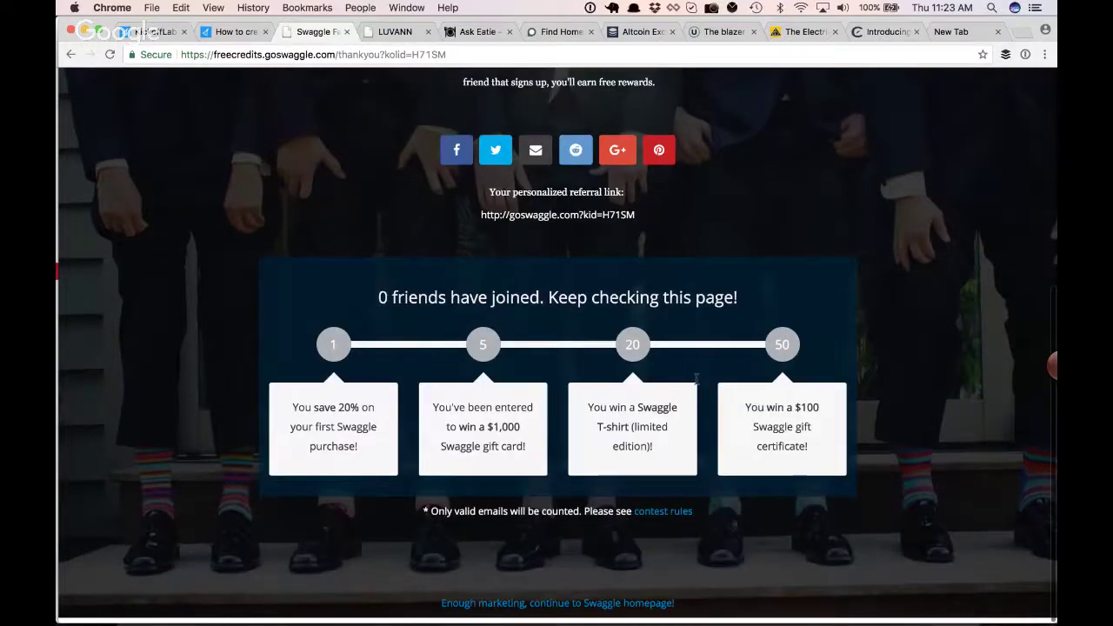
pyautogui.scroll(7, 534, 228)
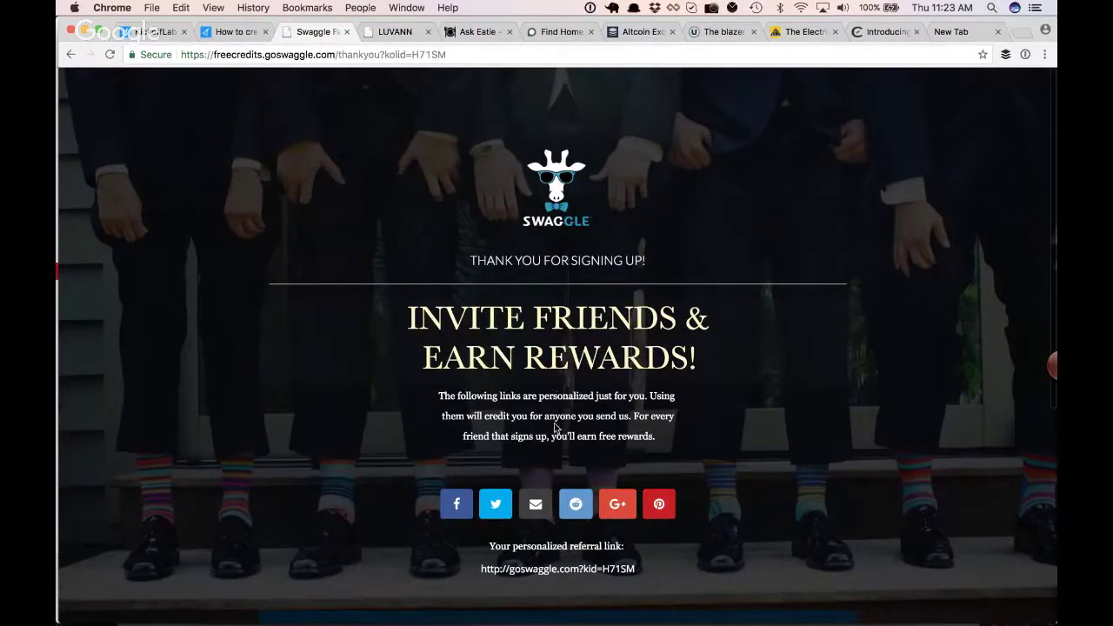
# Review the spacing down to the referral link and highlight the headline together with the referral paragraph as one block
pyautogui.scroll(-1, 549, 488)
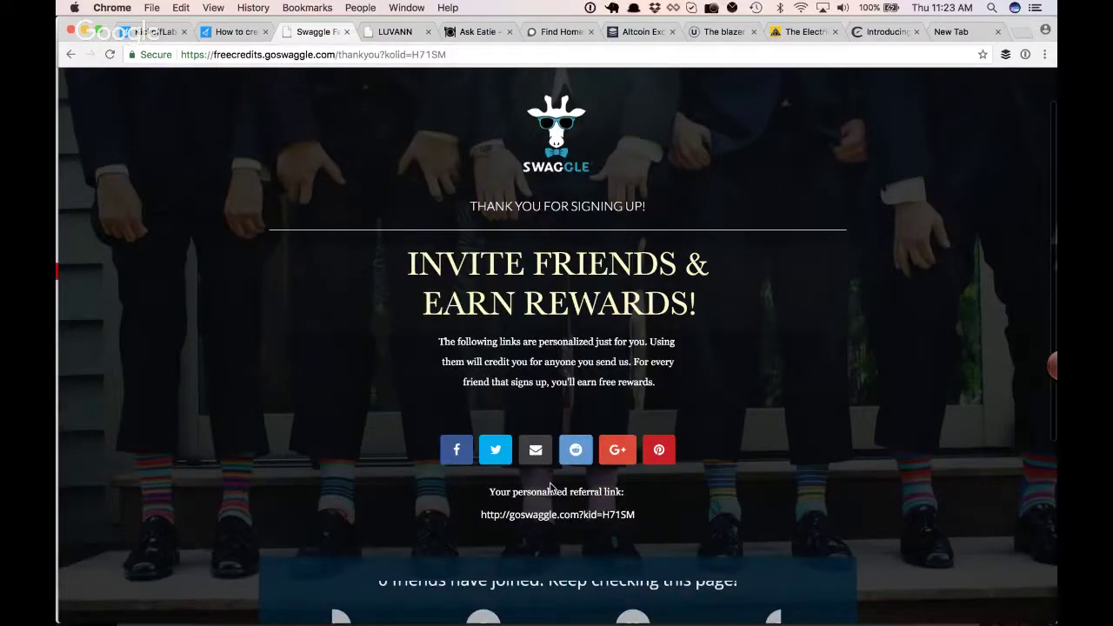
pyautogui.scroll(1, 550, 488)
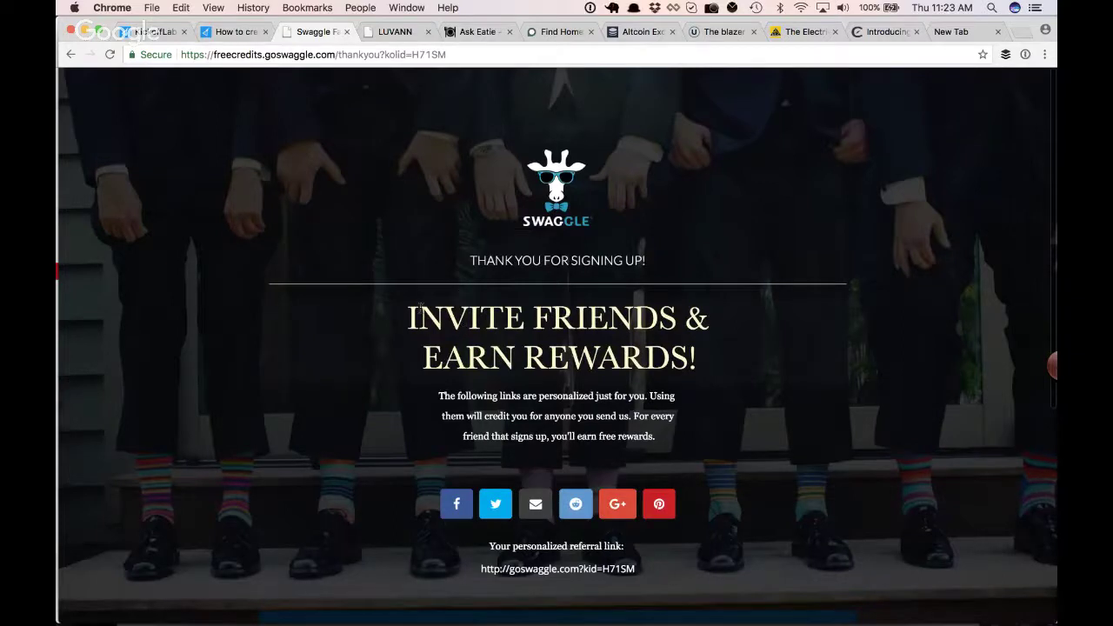
pyautogui.moveTo(454, 290); pyautogui.dragTo(671, 448)
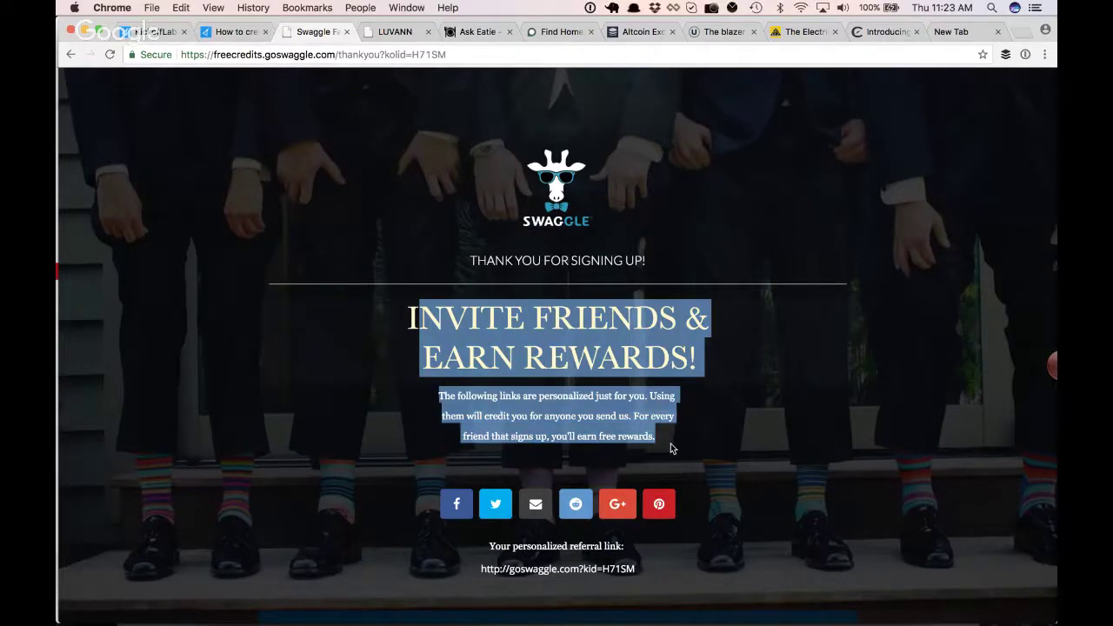
pyautogui.click(579, 373)
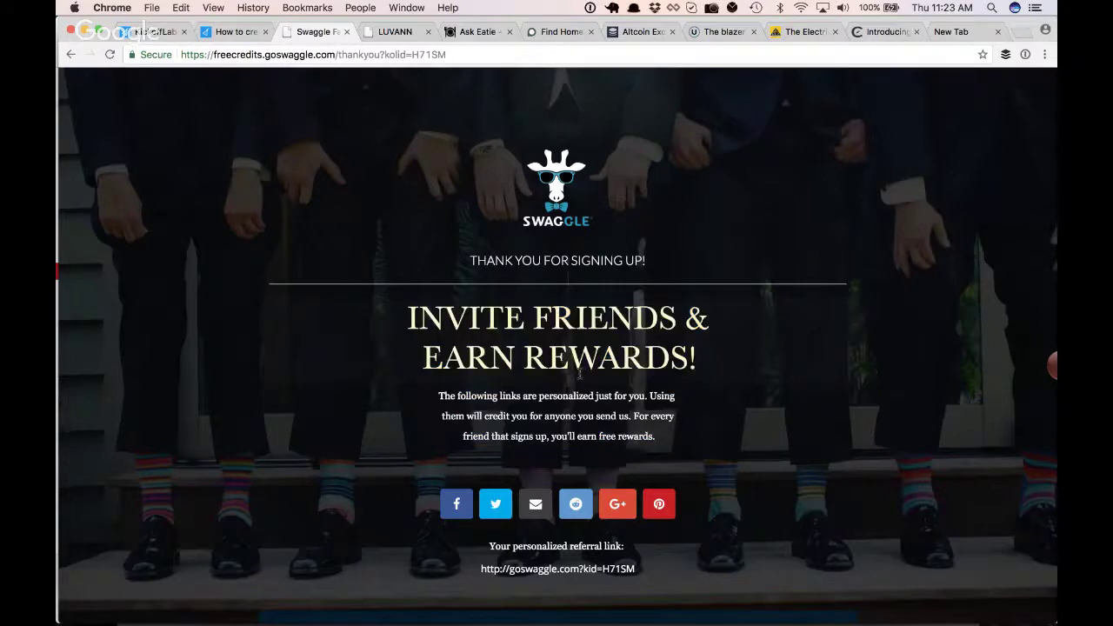
pyautogui.click(496, 504)
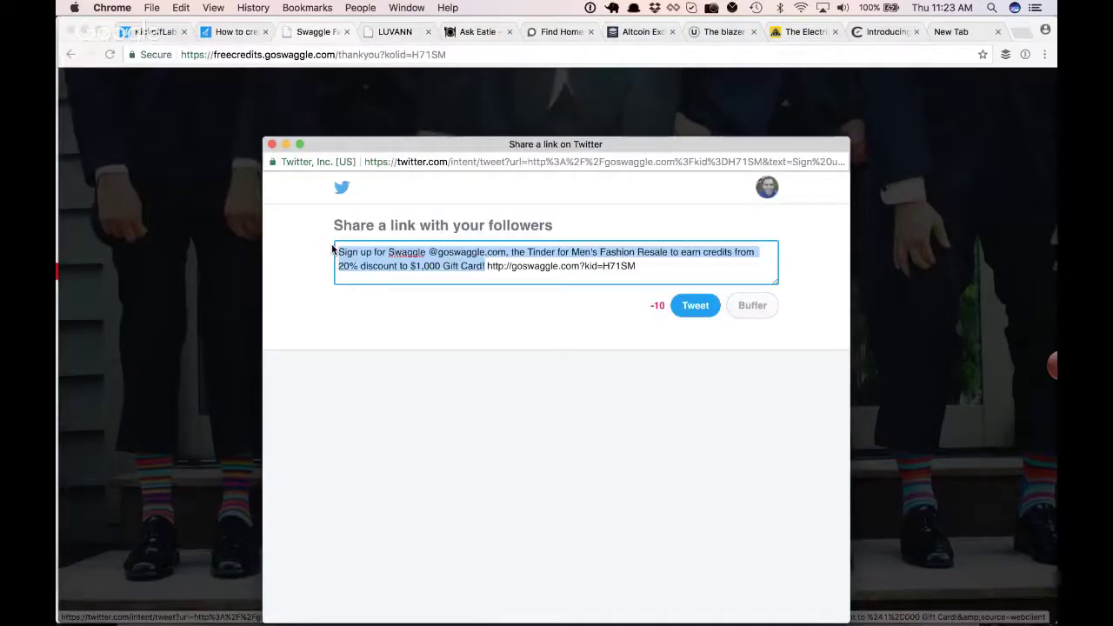
pyautogui.click(396, 266)
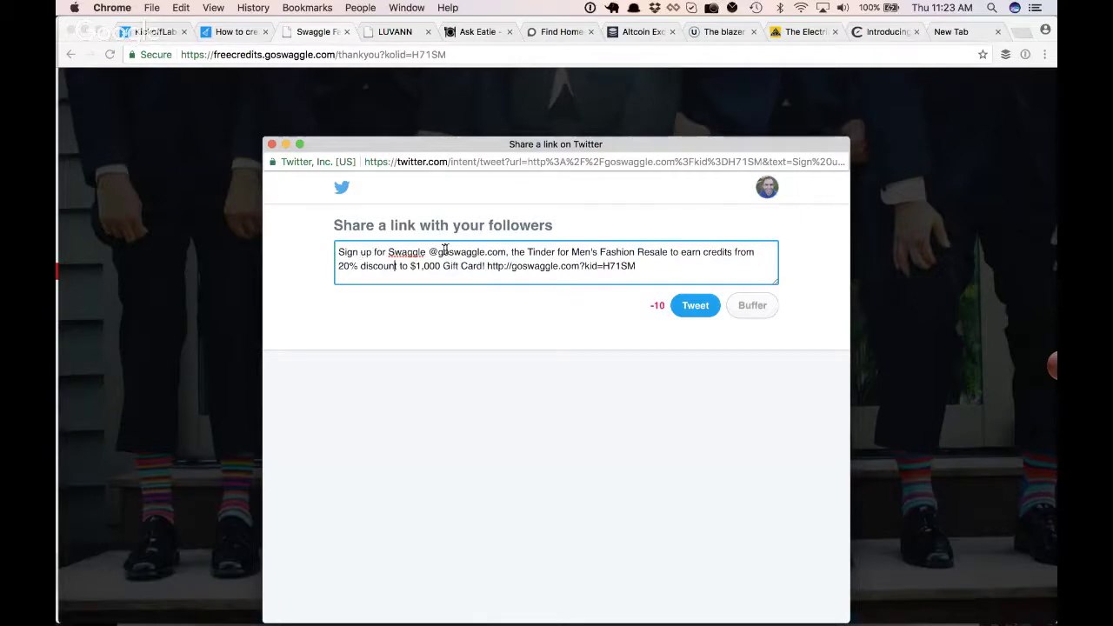
pyautogui.moveTo(439, 250); pyautogui.dragTo(505, 249)
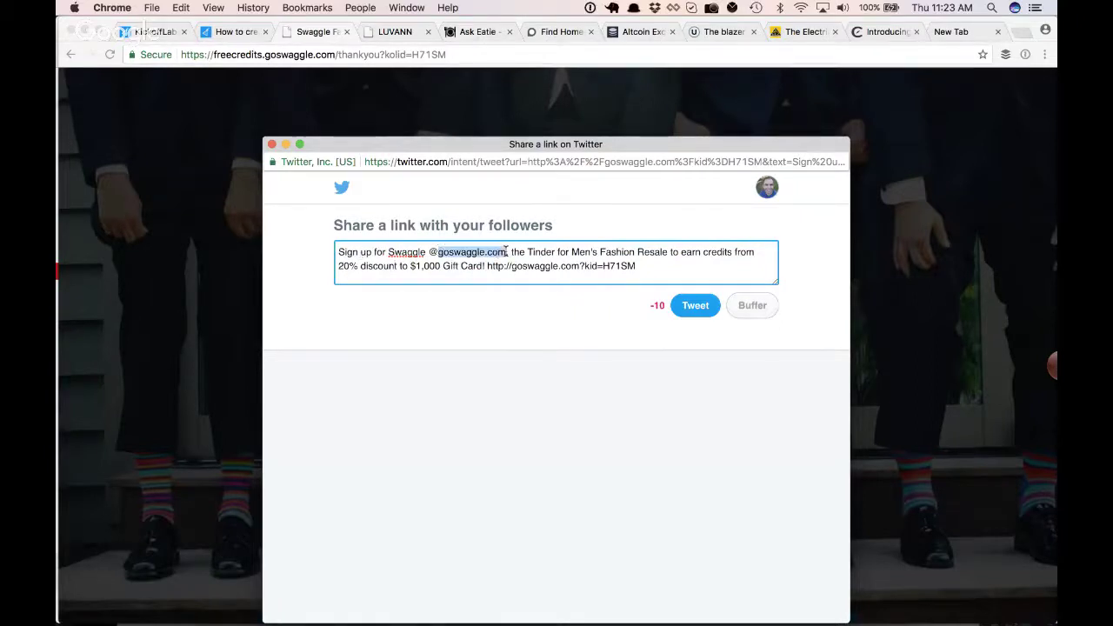
pyautogui.click(428, 251)
pyautogui.moveTo(429, 252); pyautogui.dragTo(504, 249)
pyautogui.click(389, 252)
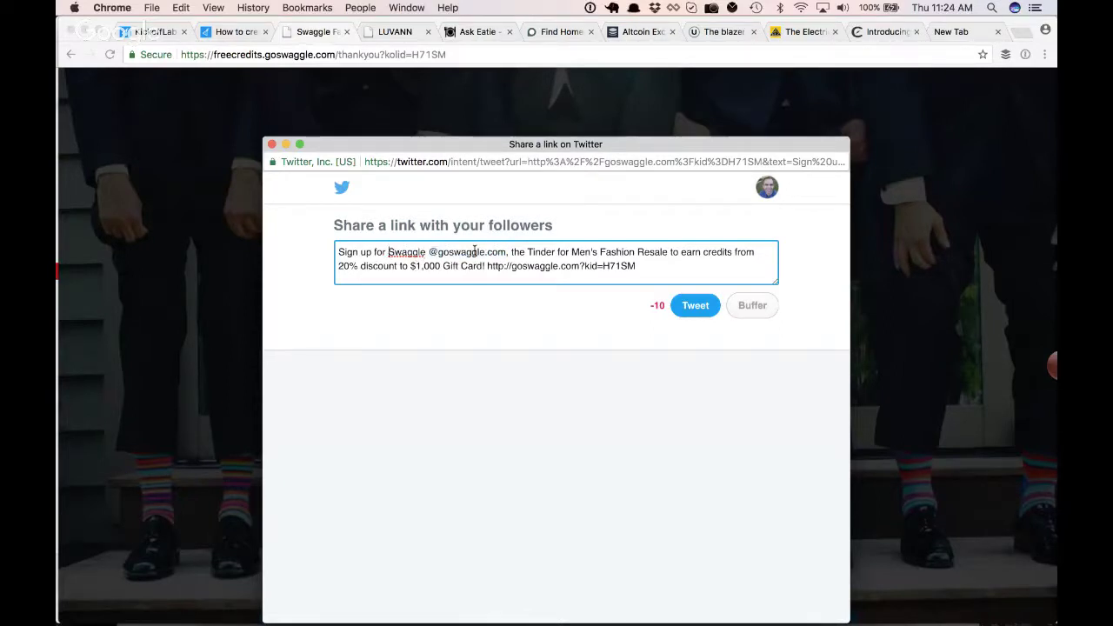
# Highlight the discount and $1,000 gift card wording in the prepared tweet, then close the Twitter share window without tweeting
pyautogui.moveTo(485, 252); pyautogui.dragTo(507, 248)
pyautogui.click(648, 264)
pyautogui.moveTo(355, 269); pyautogui.dragTo(452, 266)
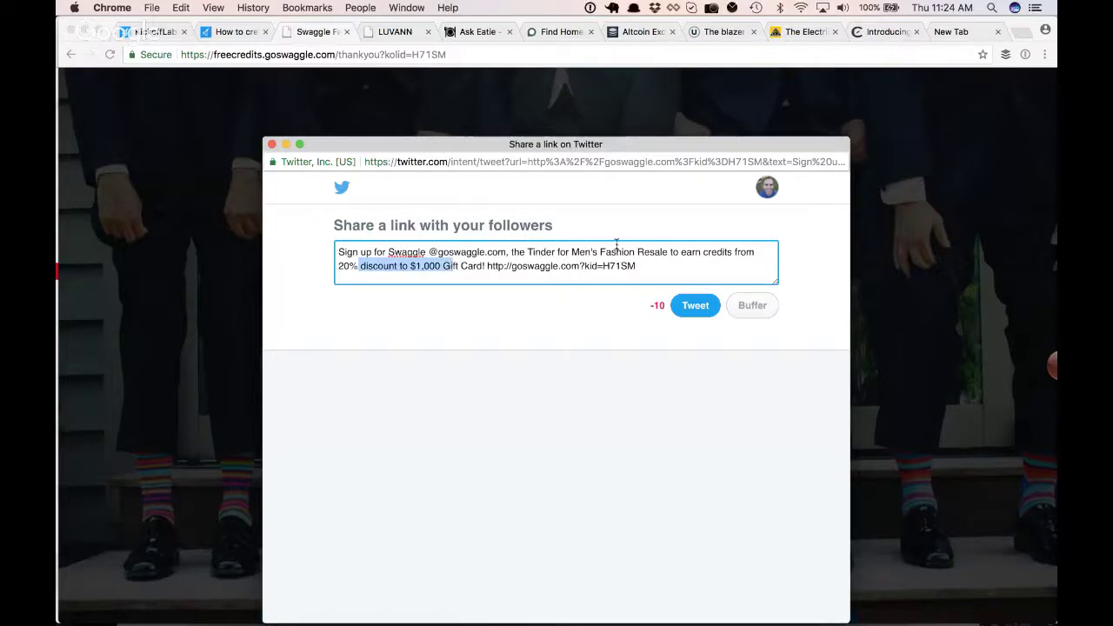
pyautogui.click(339, 253)
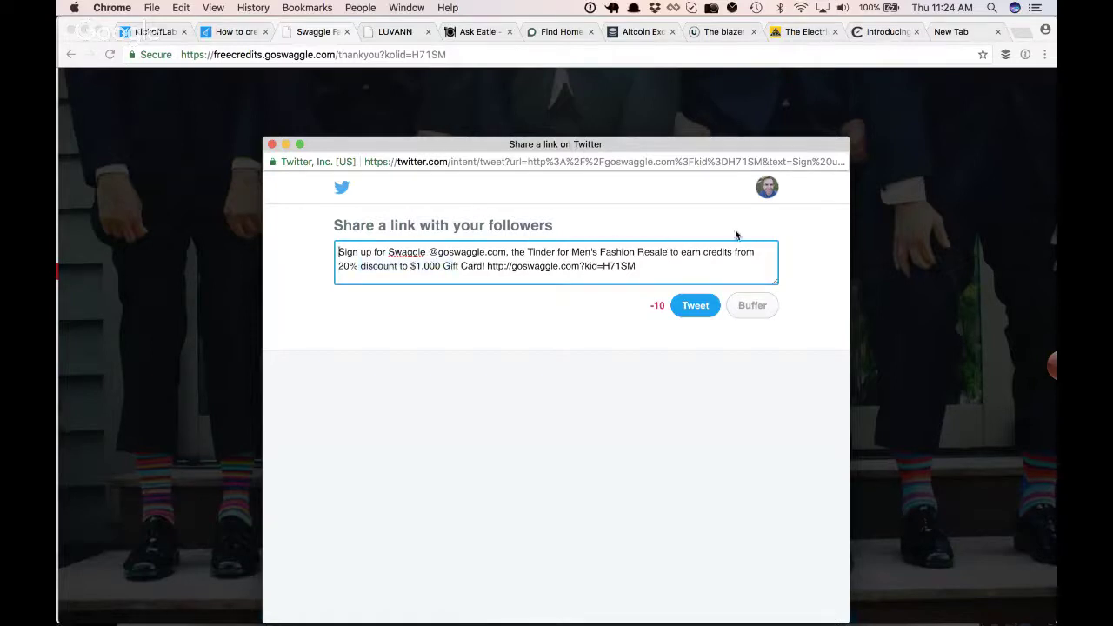
pyautogui.click(270, 144)
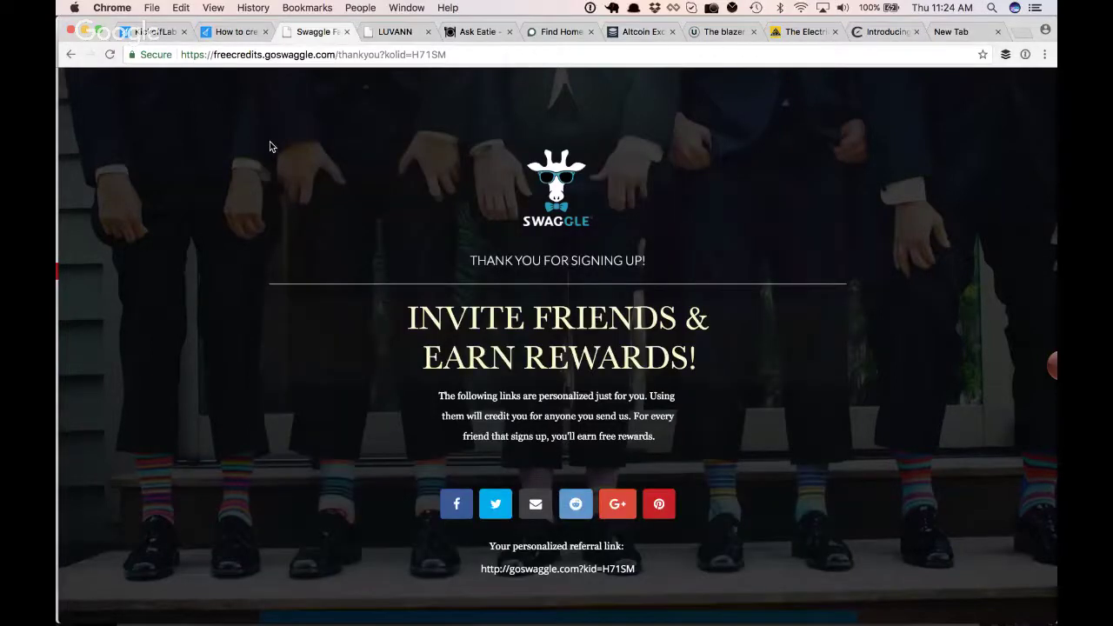
# Open the Facebook share window, reposition it over the thank-you page and examine the Swaggle link preview
pyautogui.click(457, 506)
pyautogui.moveTo(280, 27); pyautogui.dragTo(457, 130)
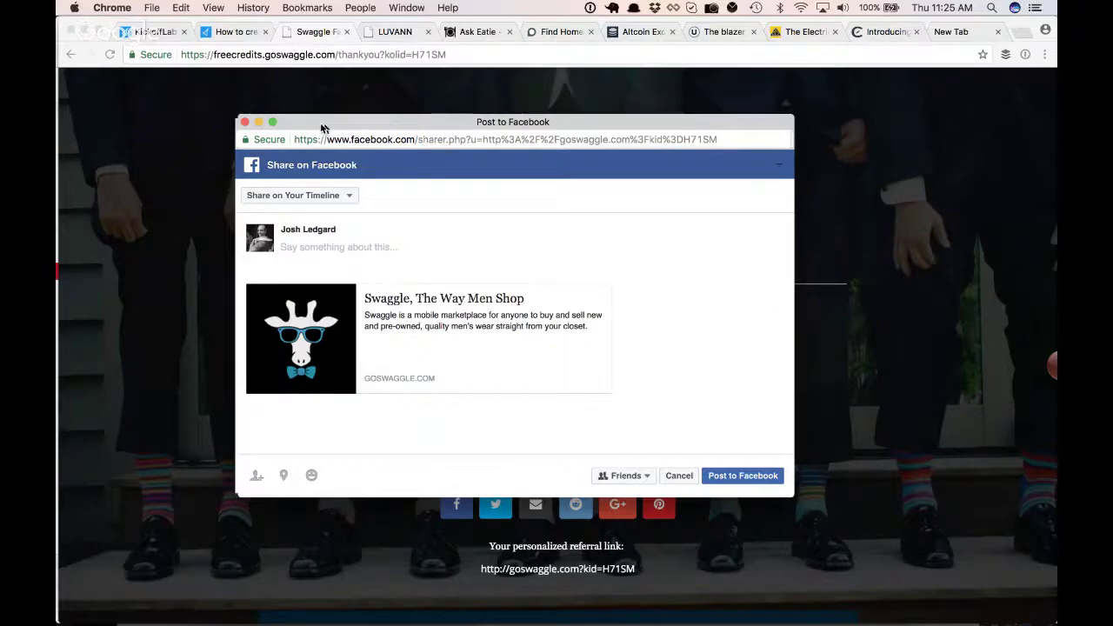
pyautogui.moveTo(322, 129)
pyautogui.mouseDown()
pyautogui.moveTo(420, 204)
pyautogui.moveTo(398, 108)
pyautogui.moveTo(310, 121)
pyautogui.mouseUp()
pyautogui.click(209, 126)
# Switch to the KickoffLabs live-viewing page and read the latest chat messages, highlighting the question about placing text below the form
pyautogui.press('super+1')
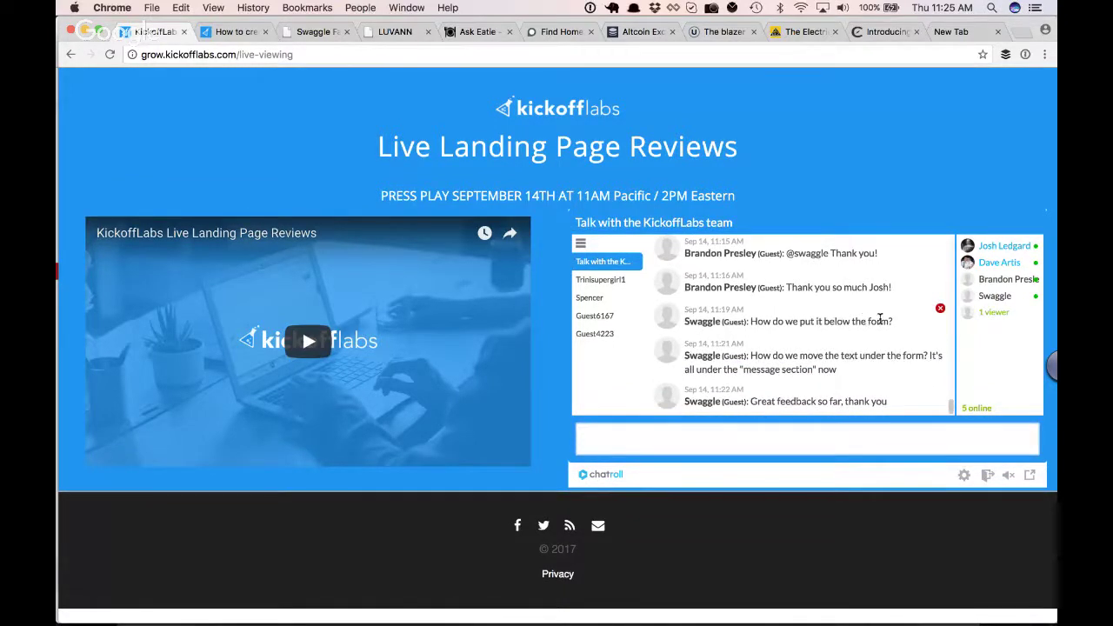
pyautogui.moveTo(881, 320); pyautogui.dragTo(793, 322)
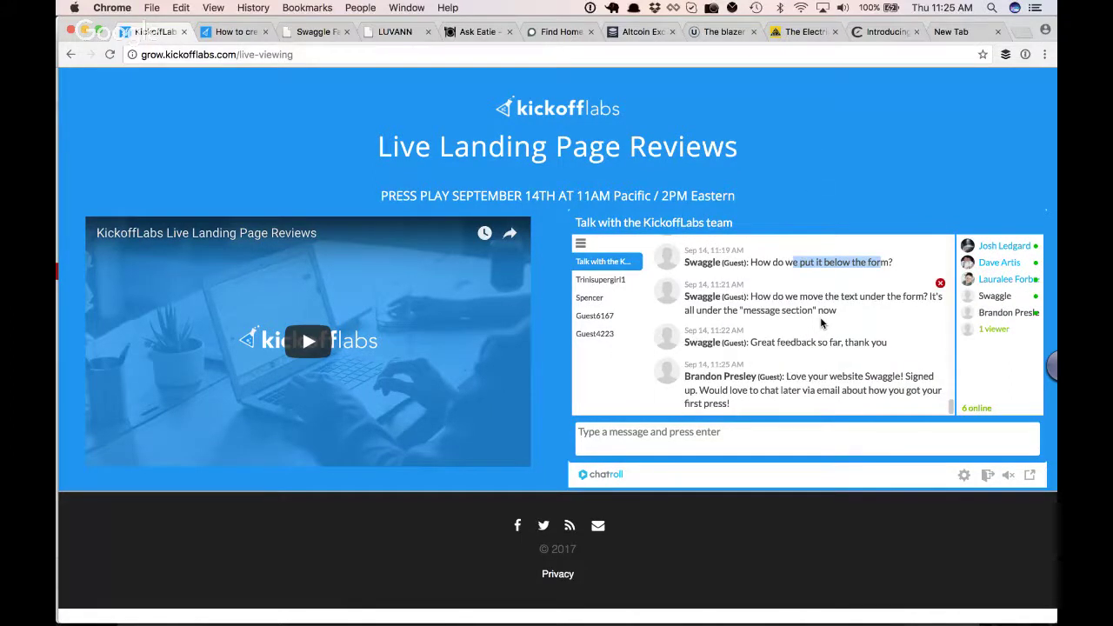
pyautogui.scroll(-1, 760, 358)
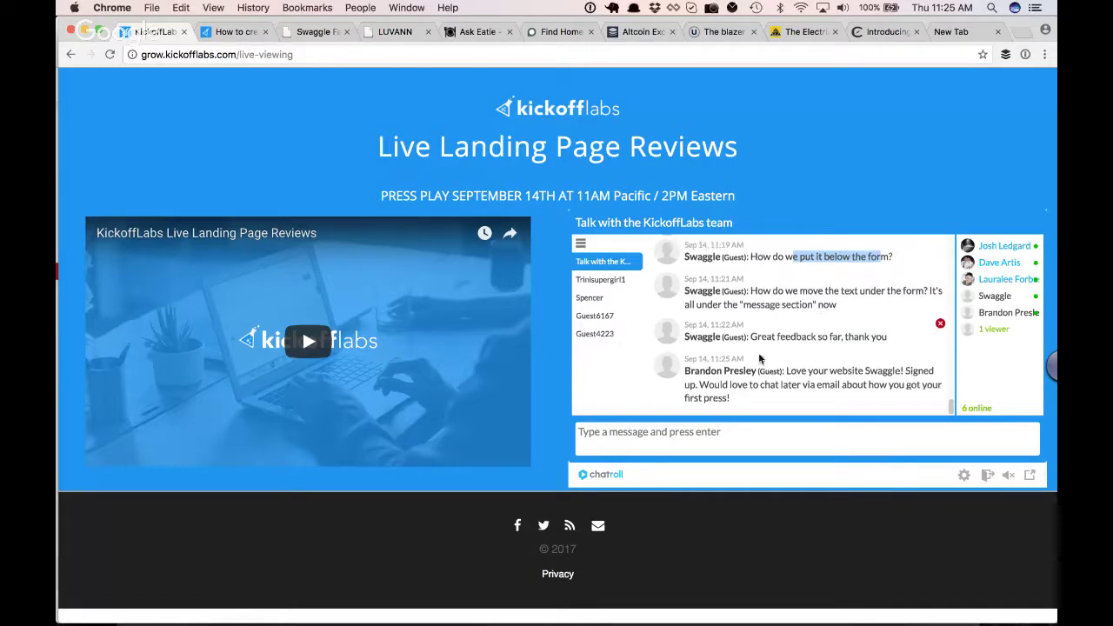
# Examine Swaggle's thank-you page from the invite headline to the referral link and progress tracker, then switch to the Google Hangouts tab
pyautogui.scroll(-2, 759, 359)
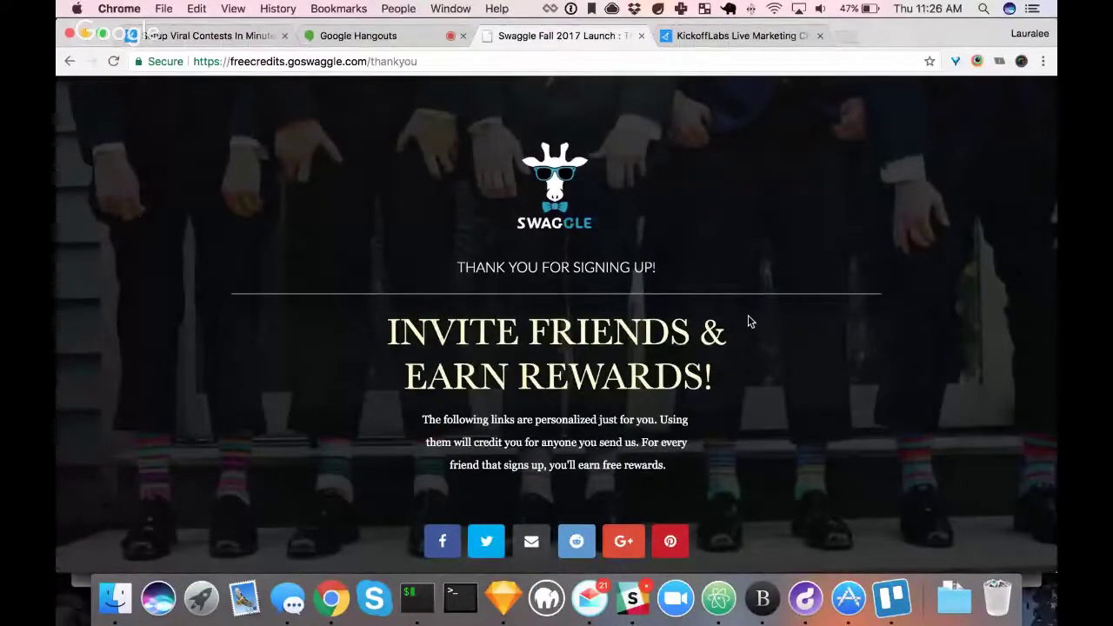
pyautogui.scroll(-2, 748, 321)
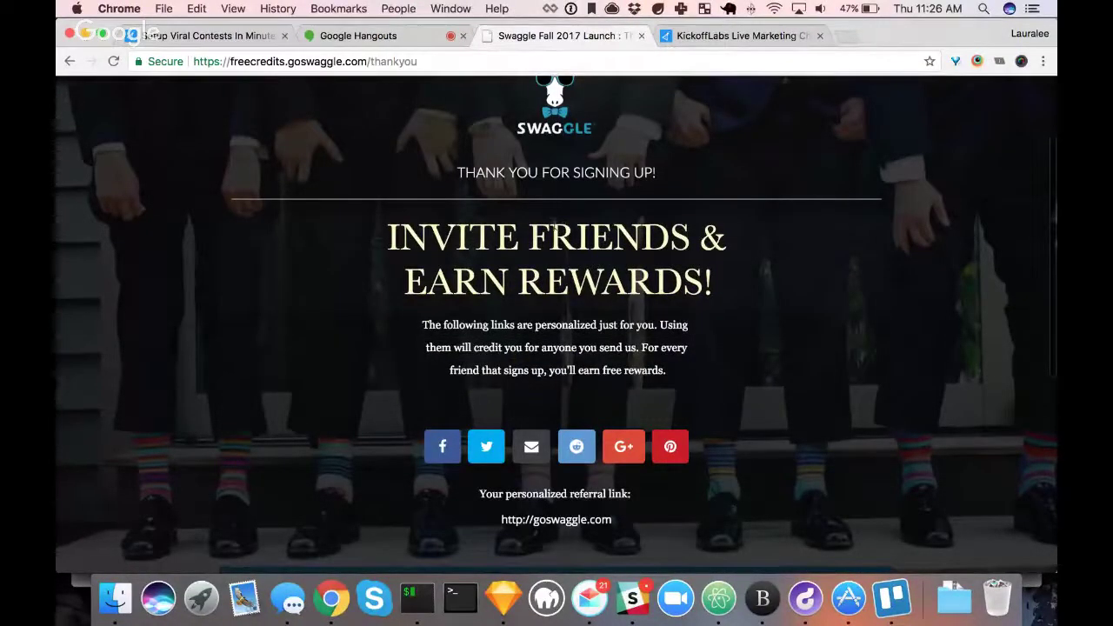
pyautogui.scroll(1, 546, 270)
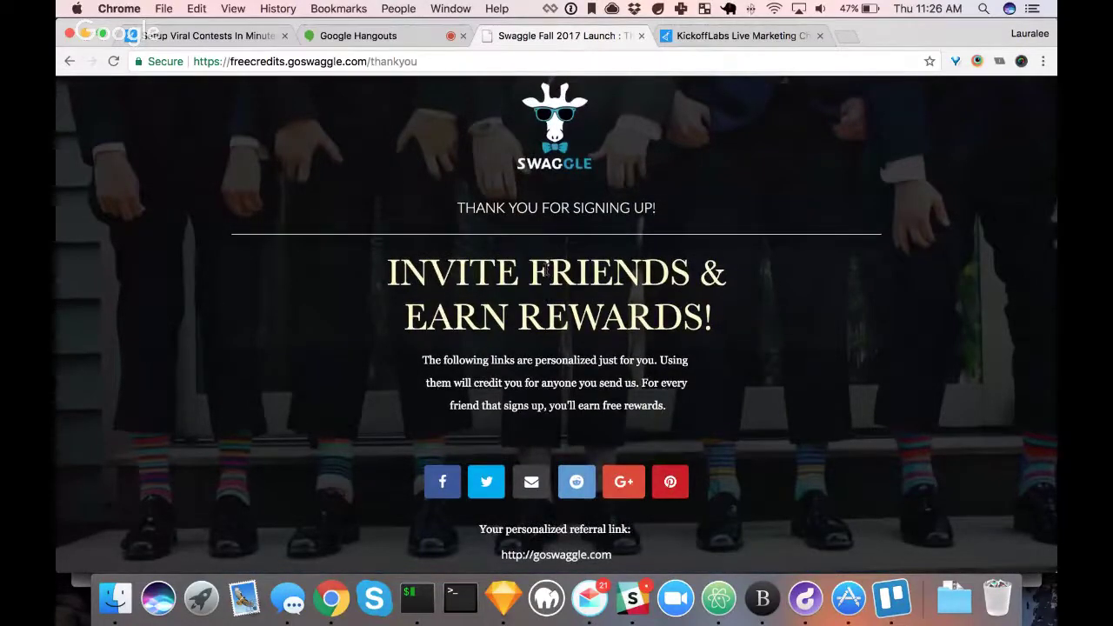
pyautogui.scroll(-5, 547, 268)
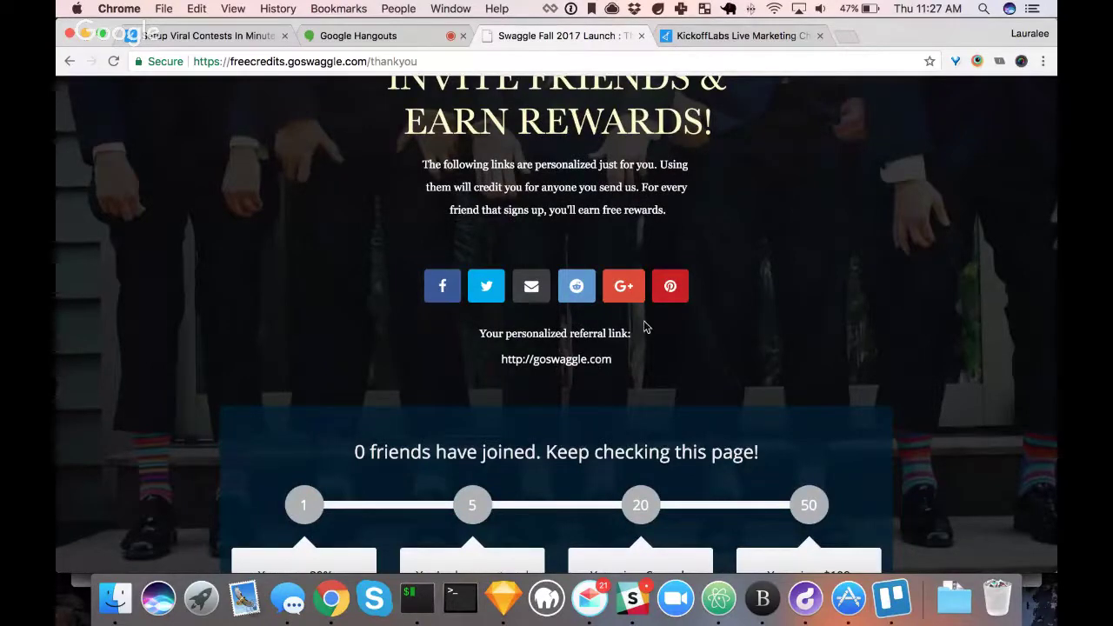
pyautogui.scroll(5, 709, 250)
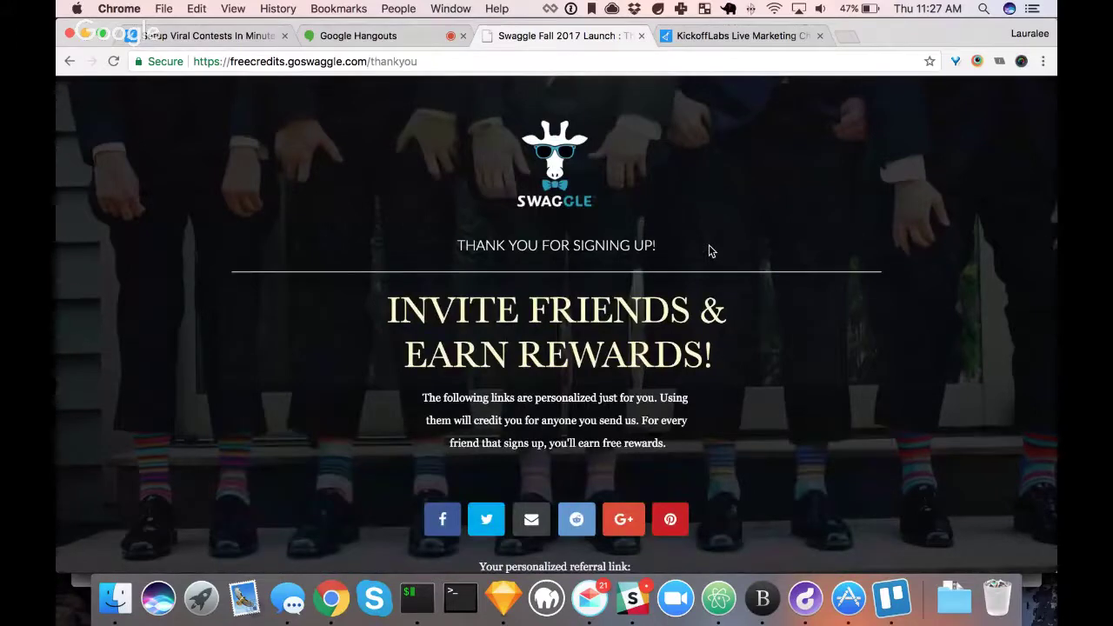
pyautogui.click(362, 36)
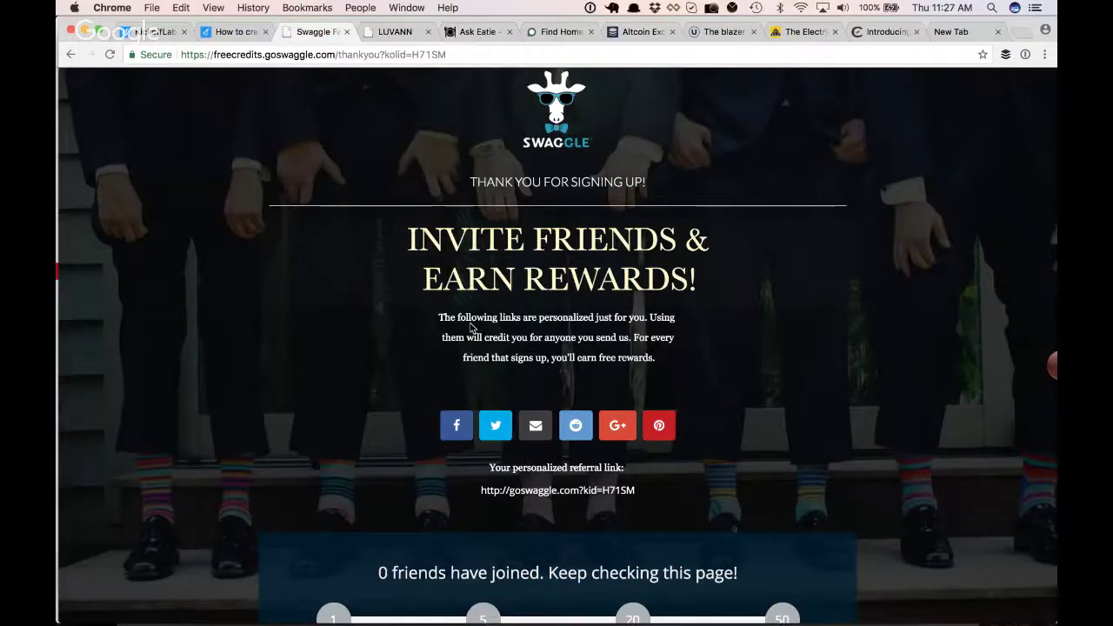
# Inspect the heading block of the referral progress tracker on Swaggle's thank-you page in the developer tools
pyautogui.scroll(-3, 580, 288)
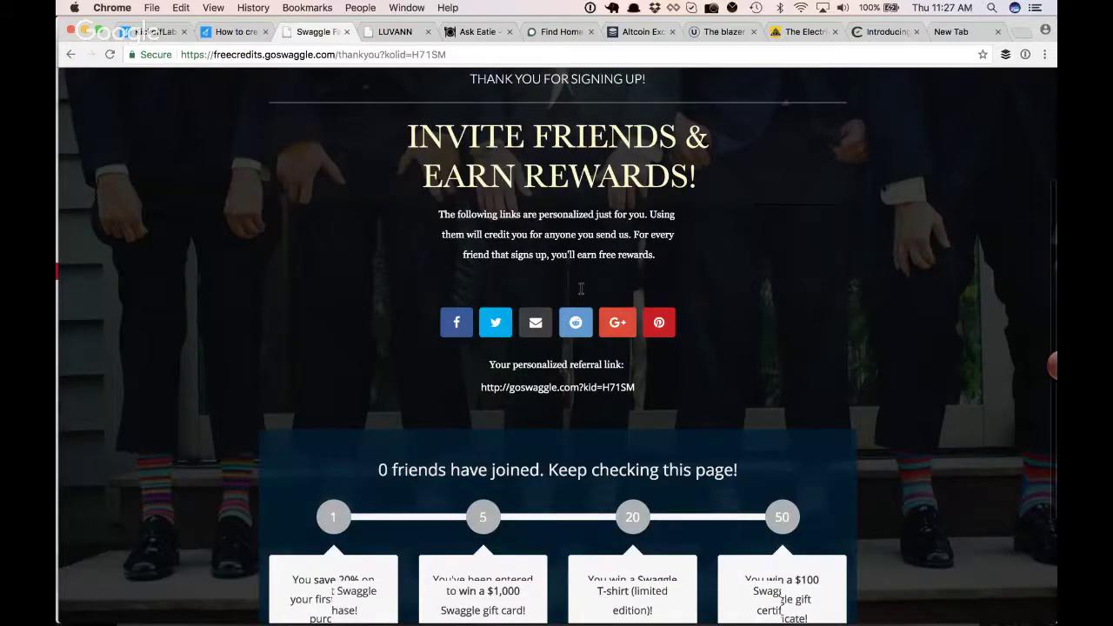
pyautogui.scroll(-3, 581, 288)
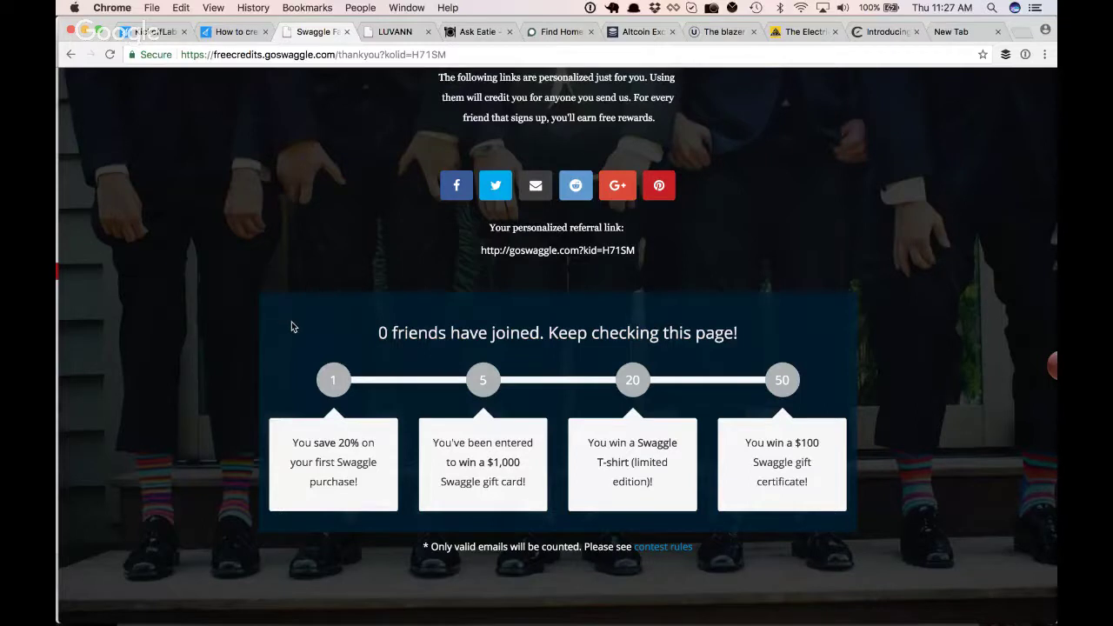
pyautogui.rightClick(293, 323)
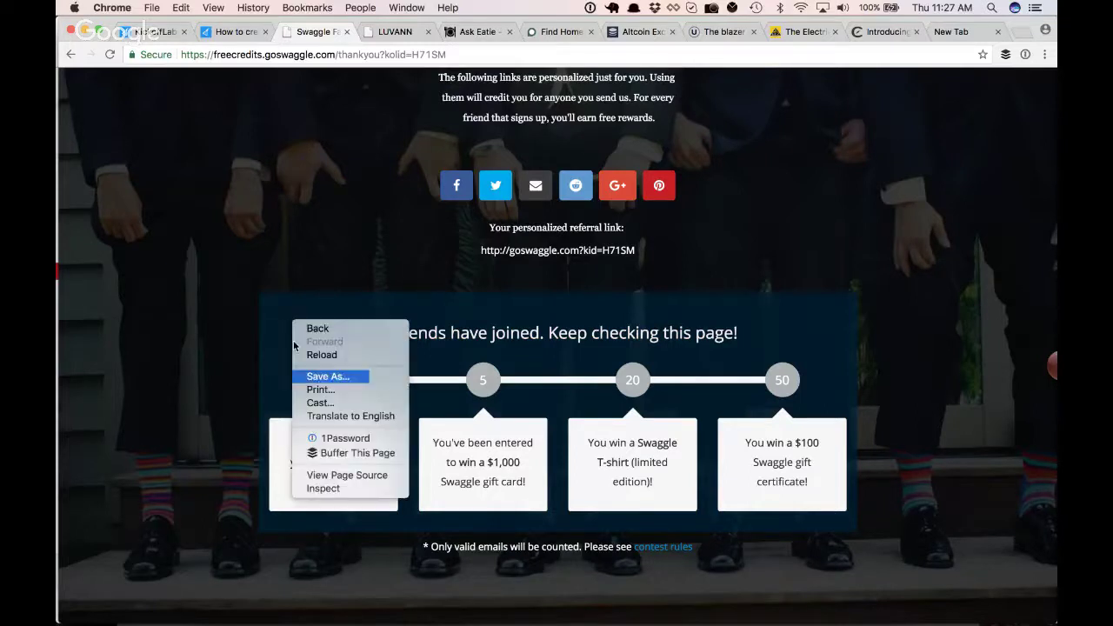
pyautogui.click(323, 489)
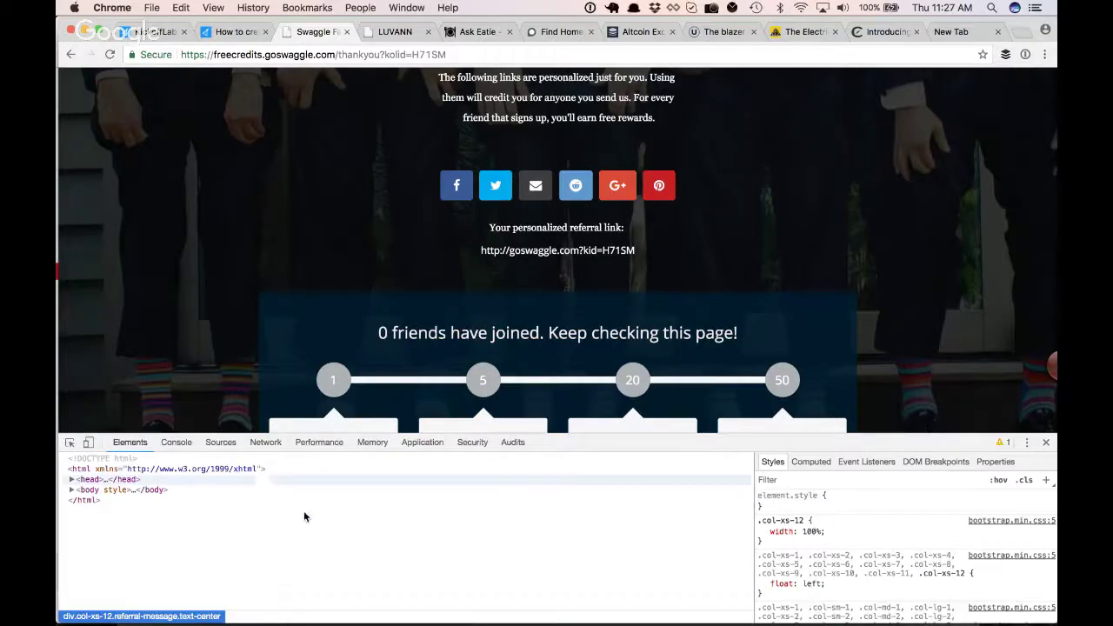
pyautogui.rightClick(283, 315)
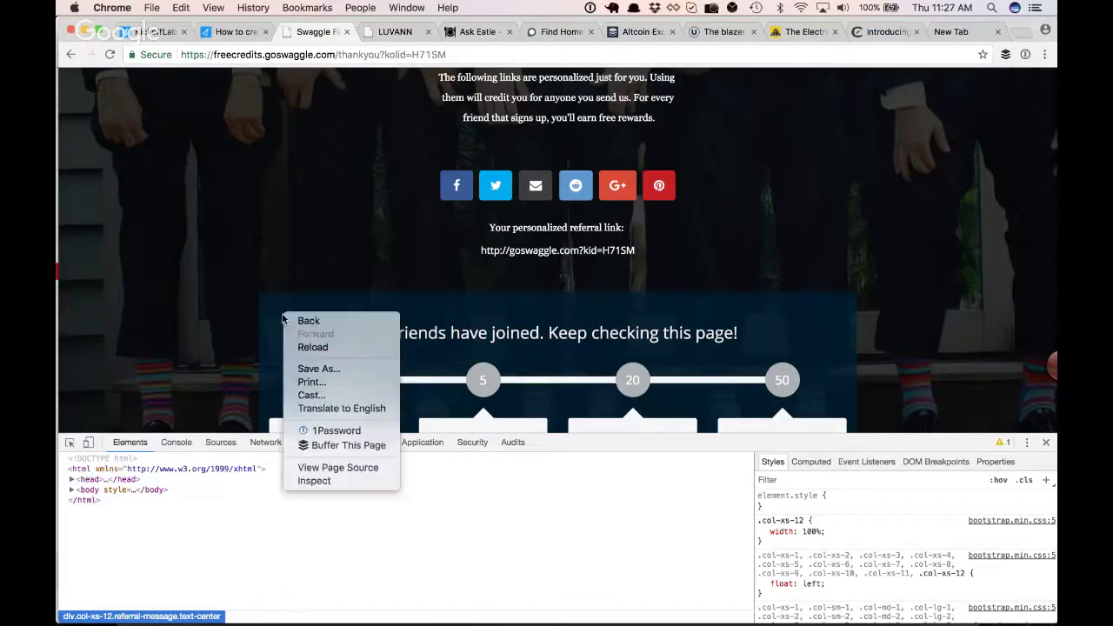
pyautogui.click(327, 484)
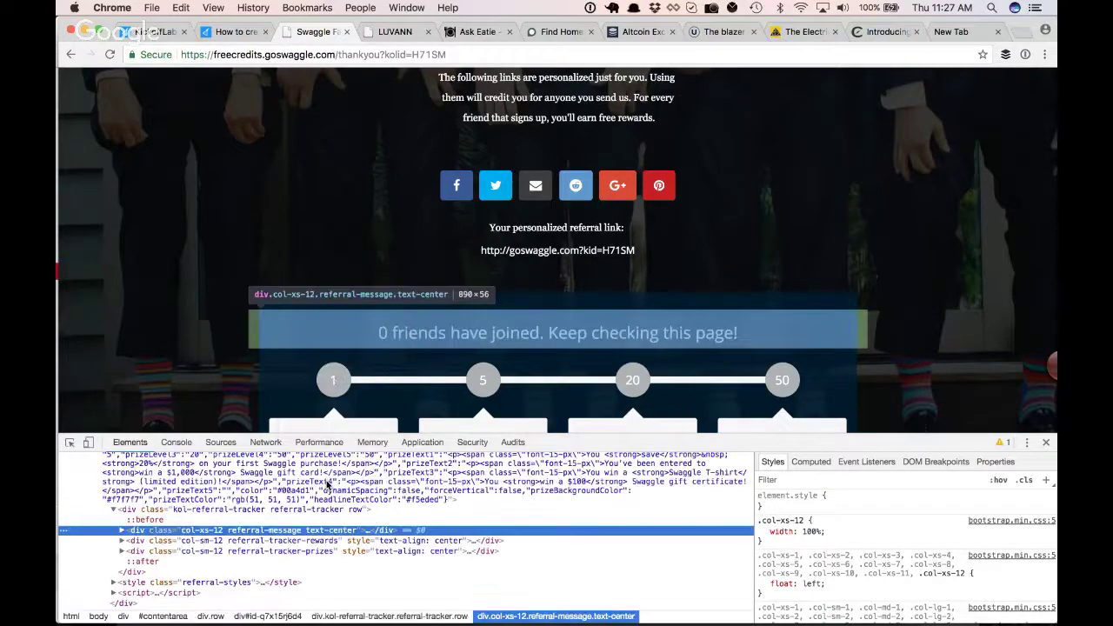
# Select the row element wrapping the referral tracker and disable its rgba(0, 32, 54, 0.75) background color
pyautogui.click(207, 498)
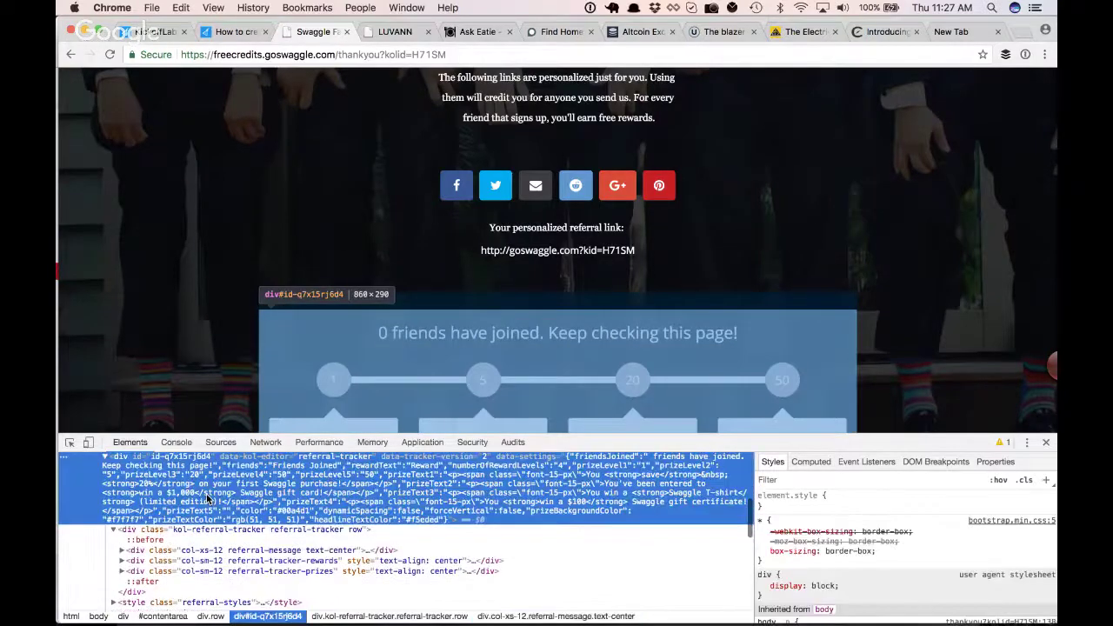
pyautogui.scroll(-5, 875, 530)
pyautogui.scroll(4, 876, 537)
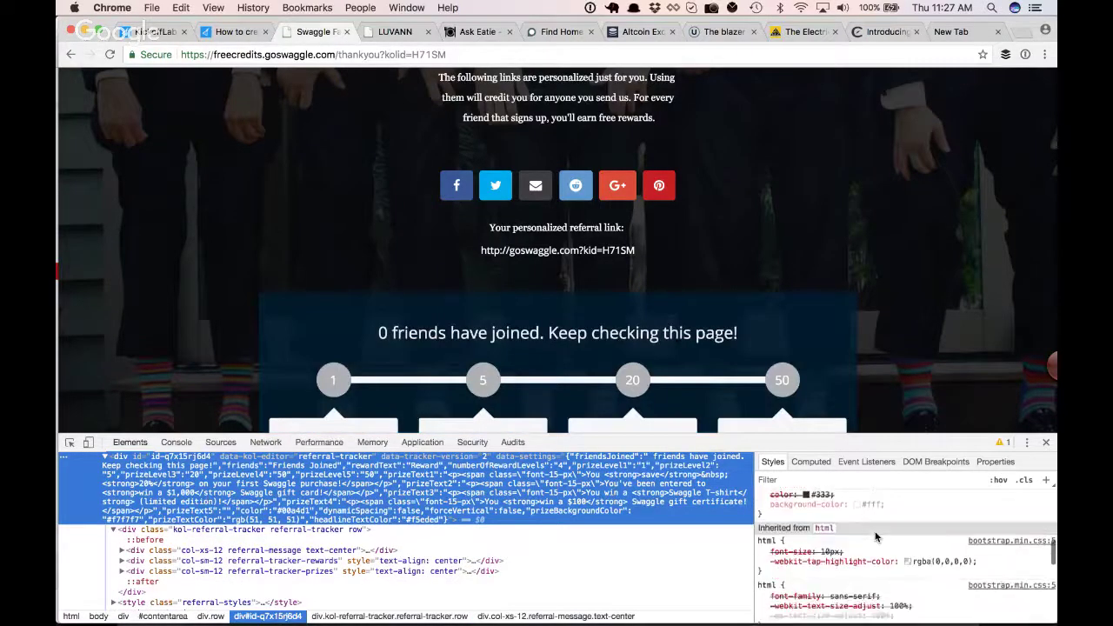
pyautogui.scroll(1, 876, 537)
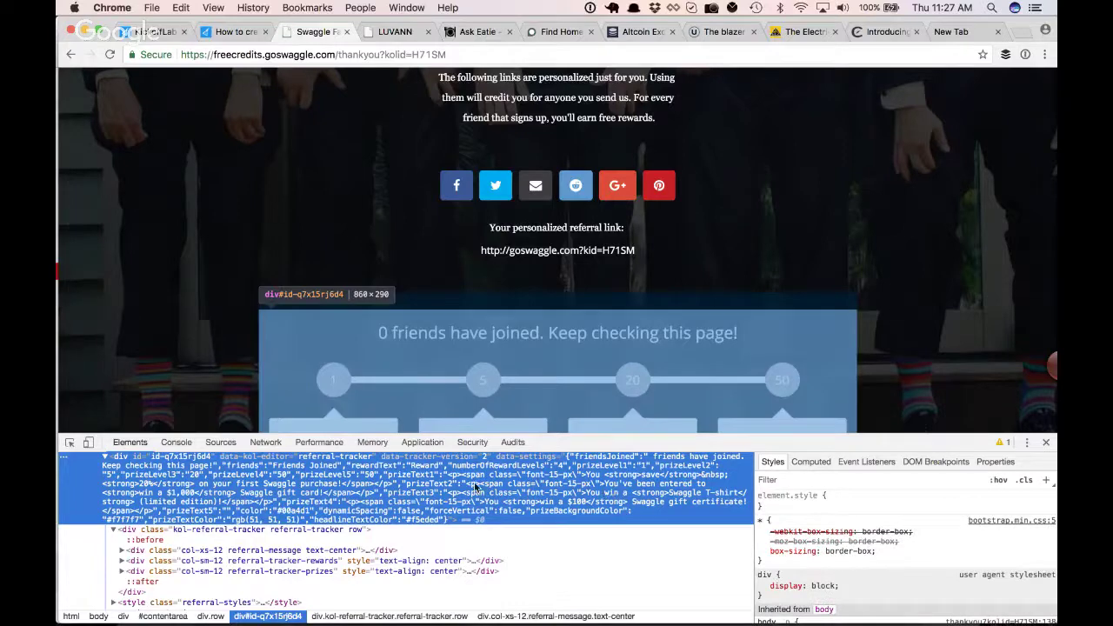
pyautogui.scroll(2, 475, 487)
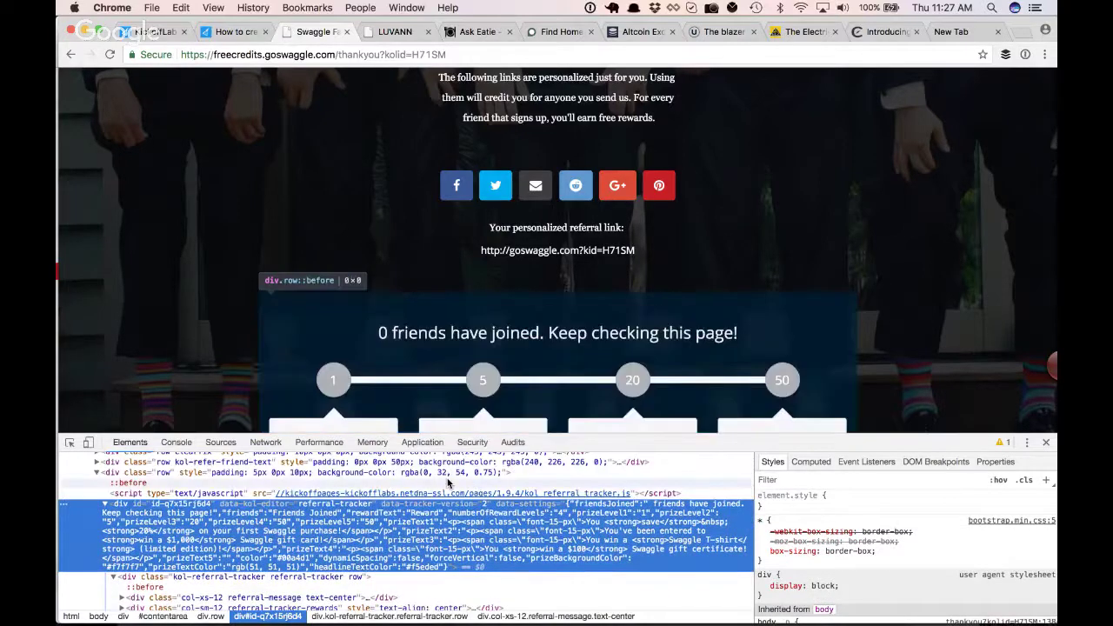
pyautogui.click(443, 473)
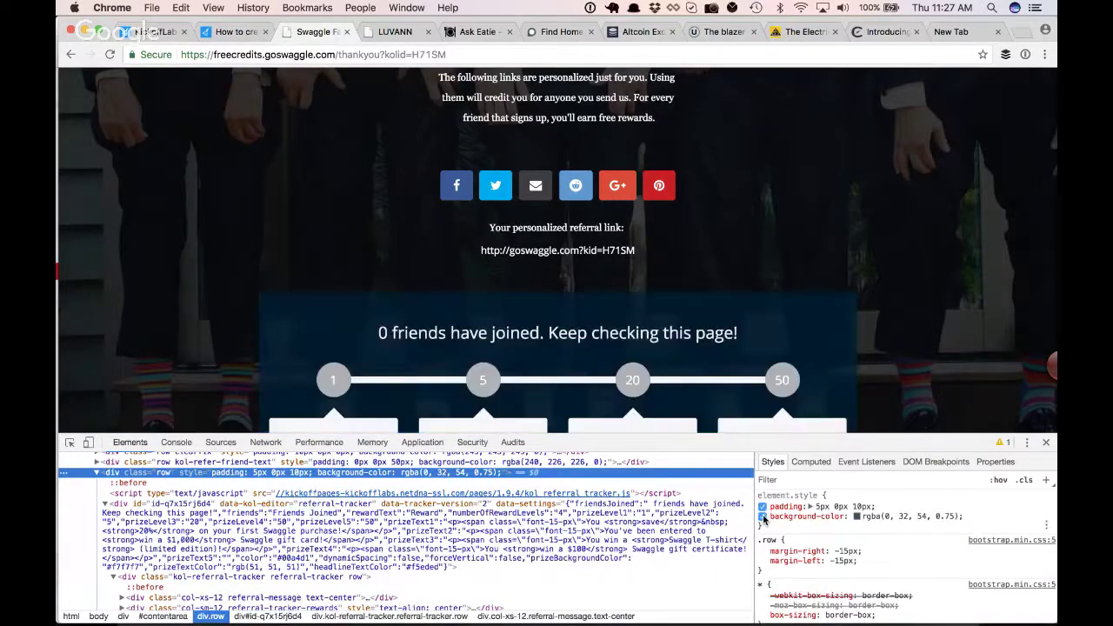
pyautogui.click(762, 517)
# Review the whole thank-you page with the tracker's background color disabled, then close the developer tools
pyautogui.scroll(-3, 800, 221)
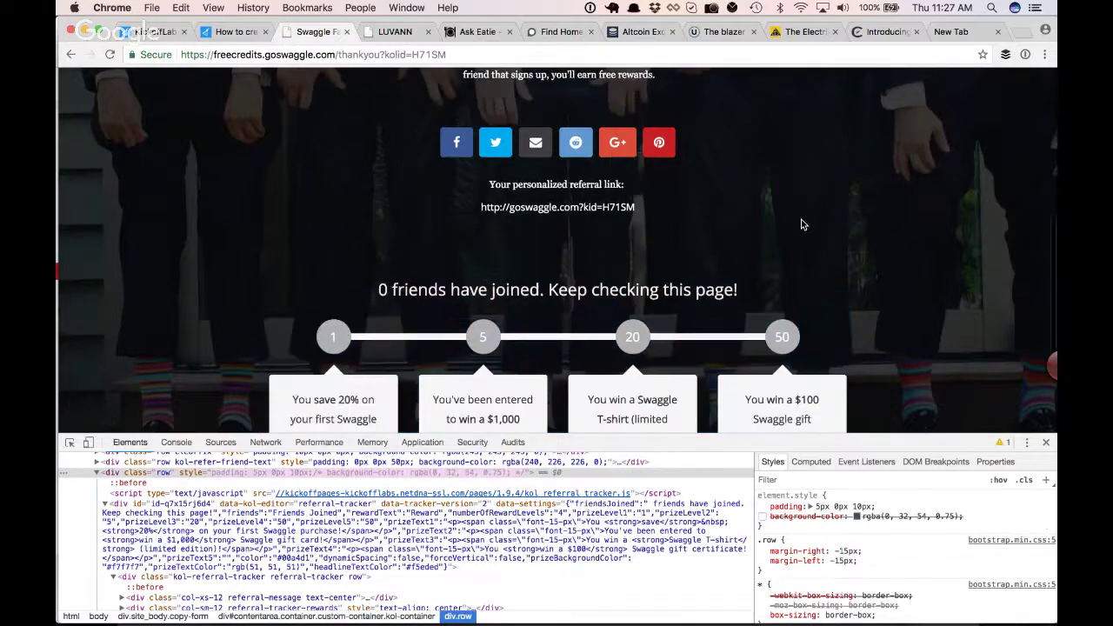
pyautogui.scroll(-3, 805, 222)
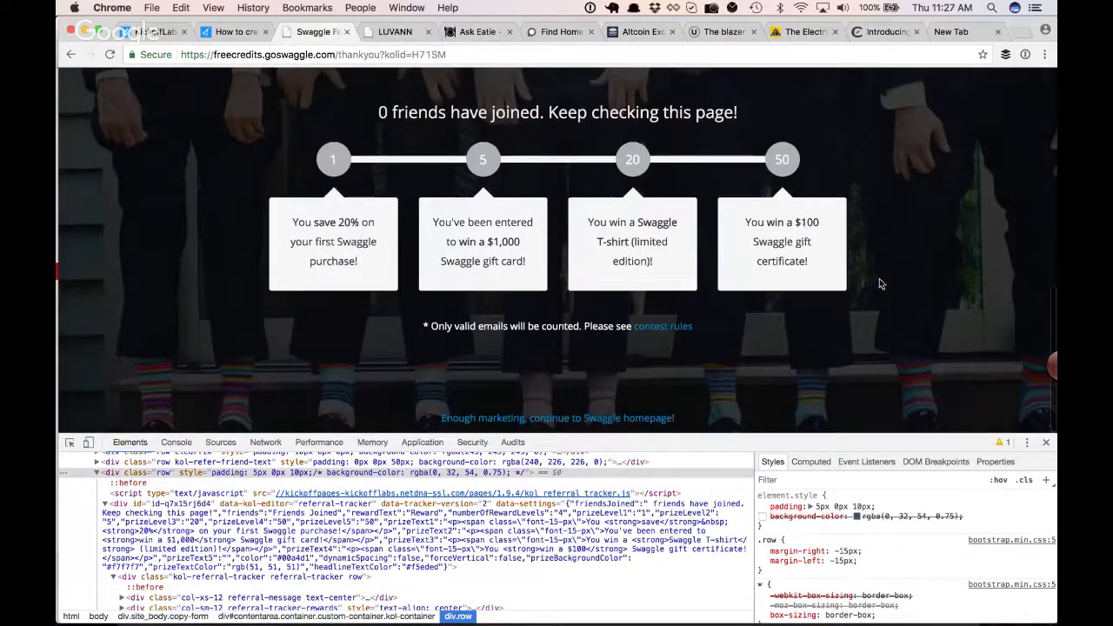
pyautogui.scroll(2, 908, 266)
pyautogui.scroll(10, 908, 266)
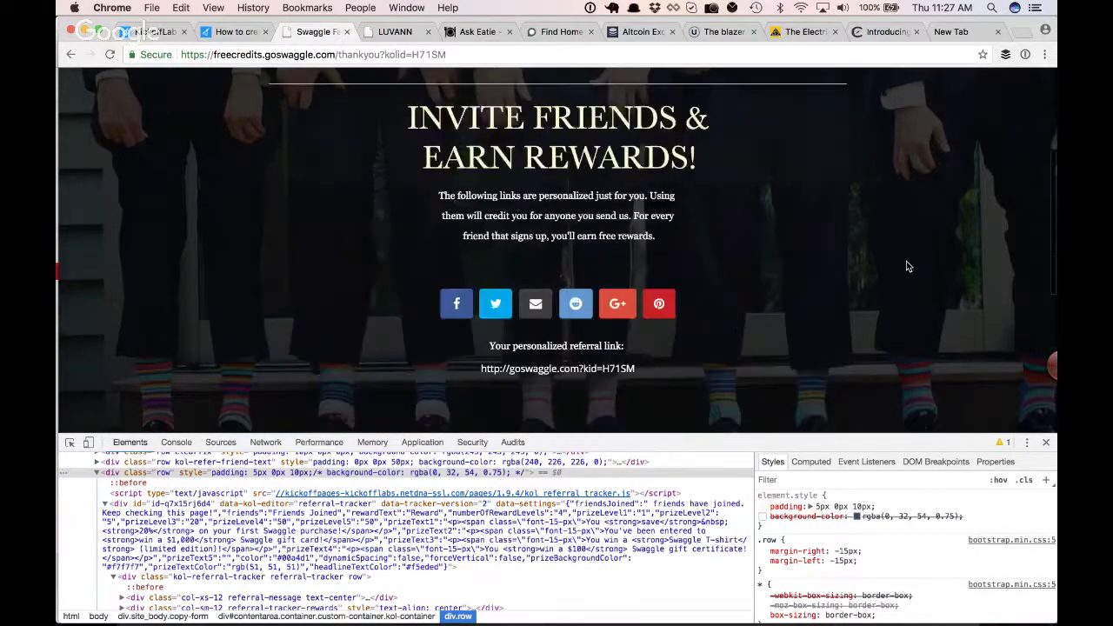
pyautogui.scroll(2, 906, 266)
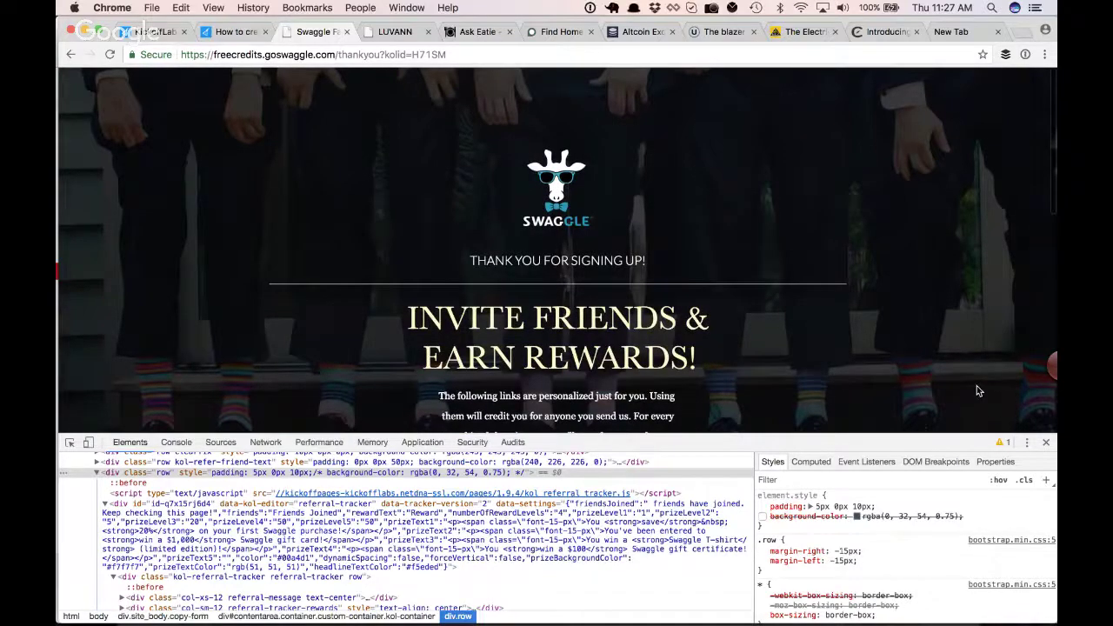
pyautogui.scroll(-1, 976, 391)
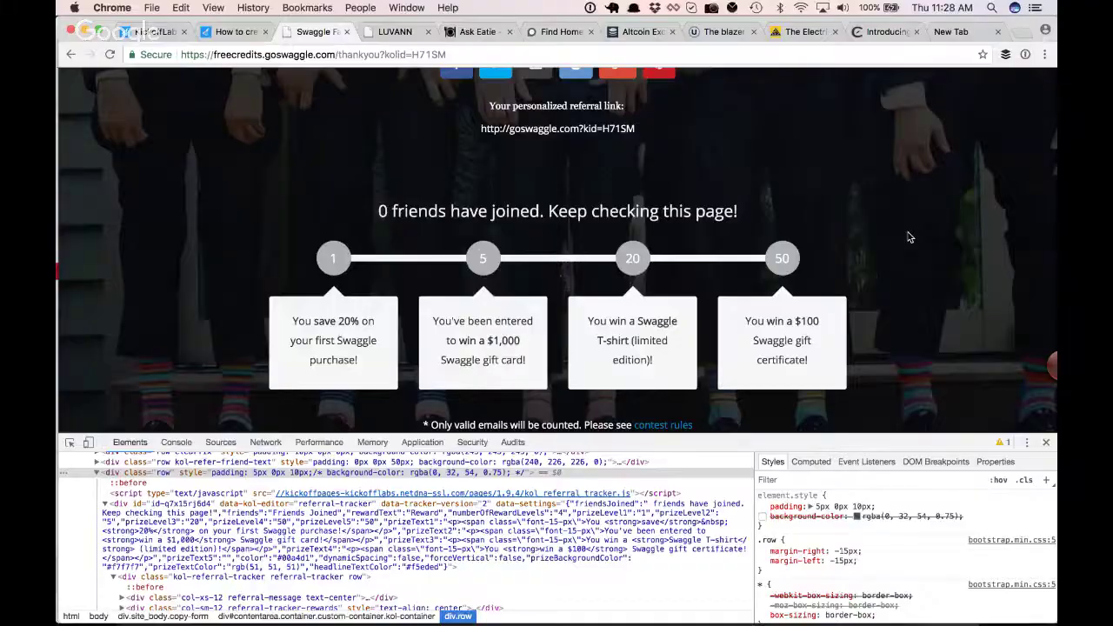
pyautogui.scroll(3, 875, 220)
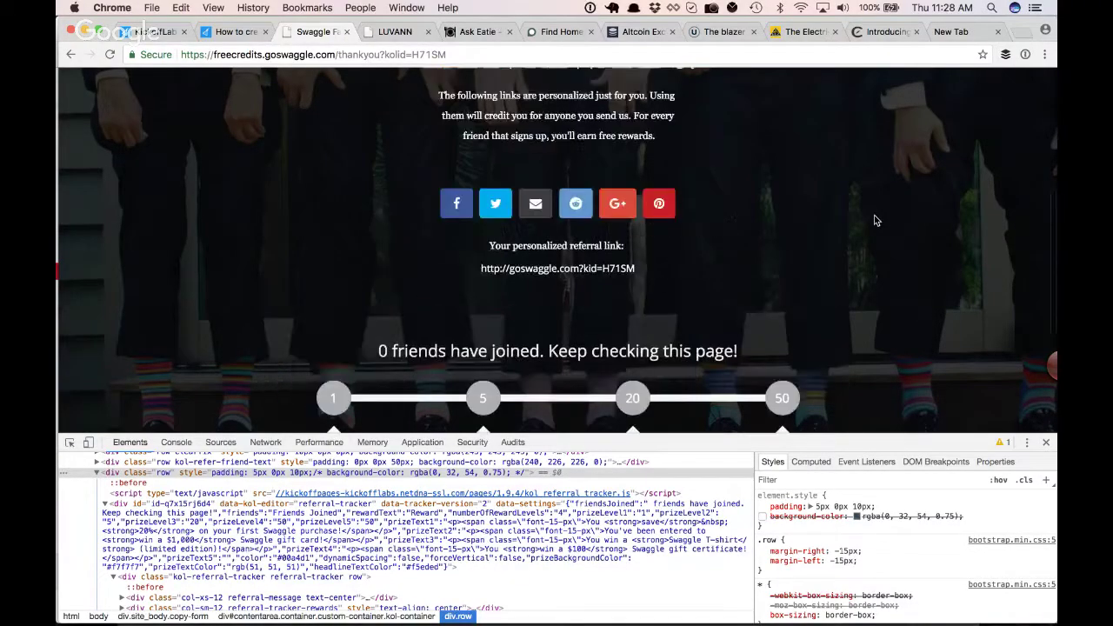
pyautogui.scroll(5, 876, 220)
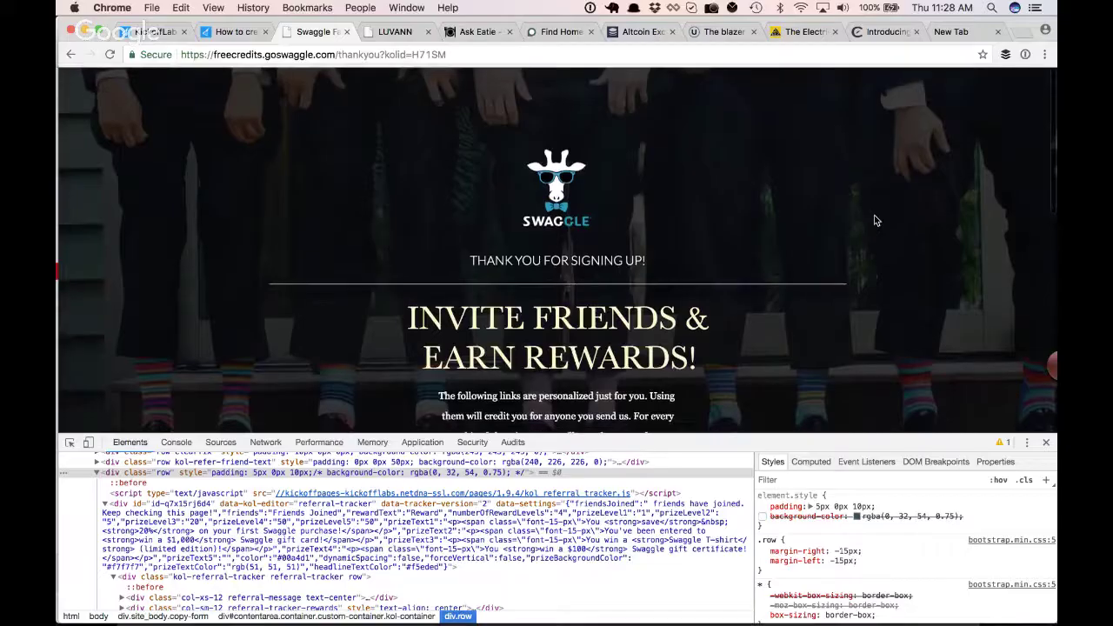
pyautogui.click(1046, 442)
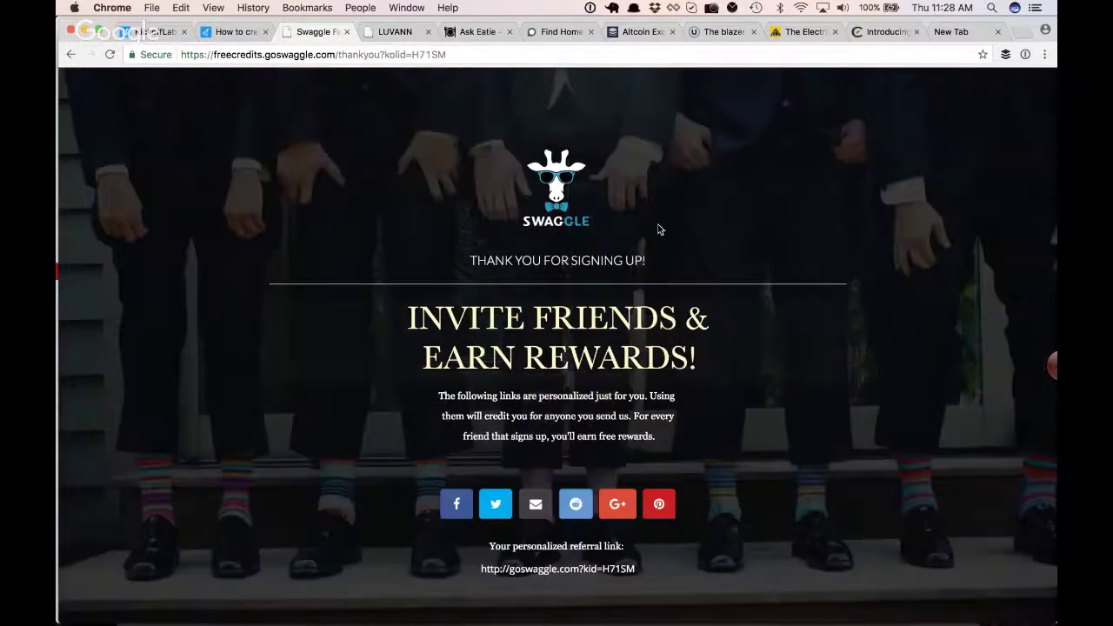
# Bring up the LUVANN landing page, then check the chat on the KickoffLabs live-viewing page
pyautogui.click(402, 35)
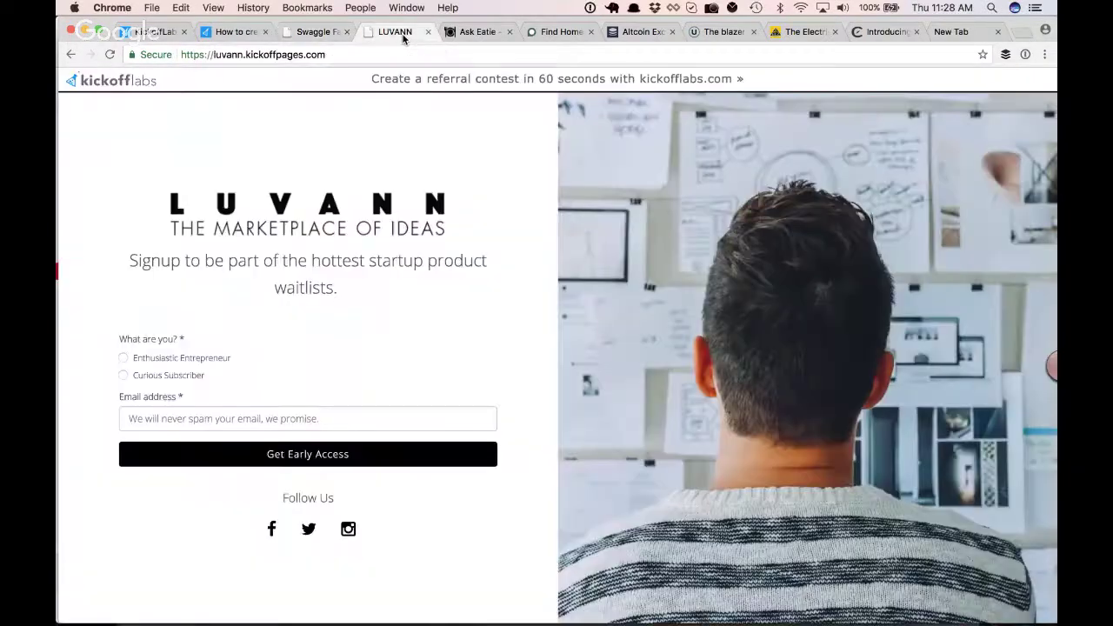
pyautogui.click(348, 55)
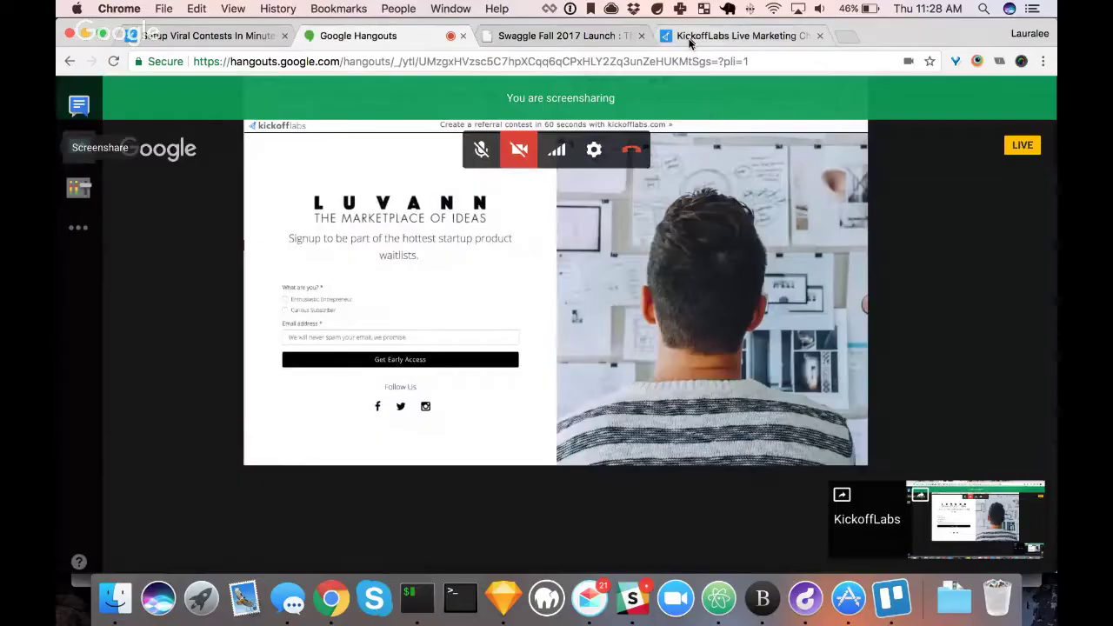
pyautogui.click(689, 37)
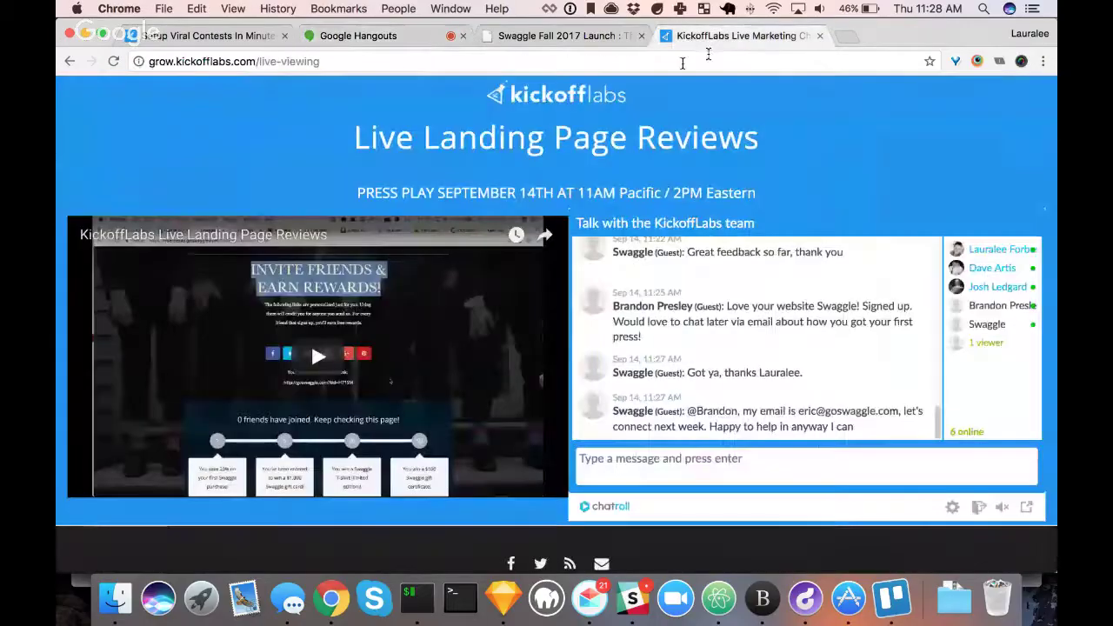
# Open luvann.kickoffpages.com in a new browser tab
pyautogui.click(849, 37)
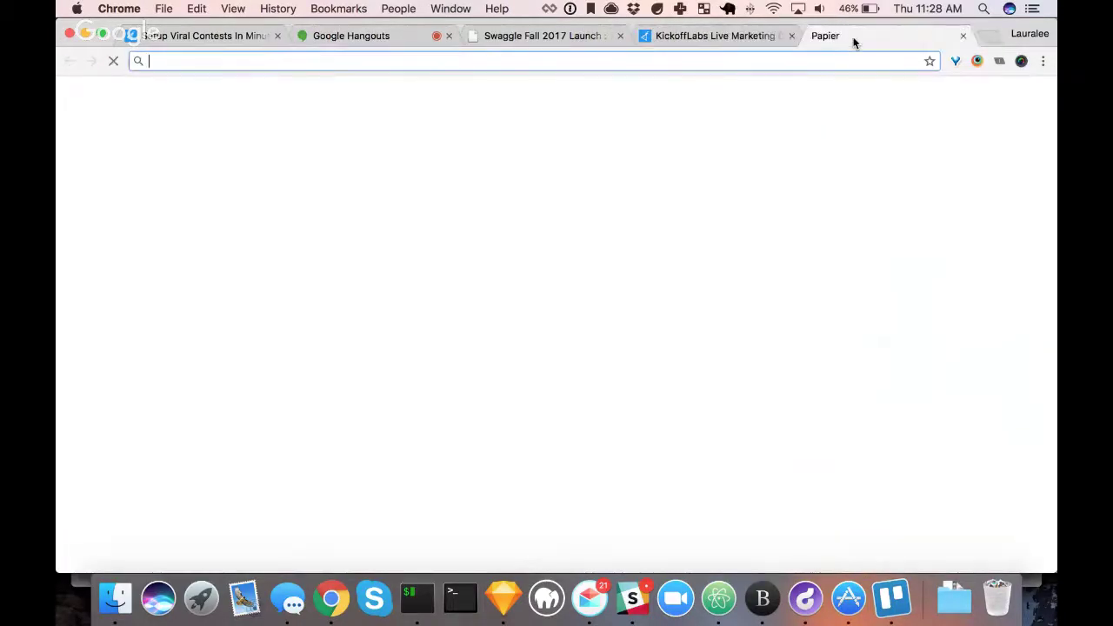
pyautogui.write('luvann')
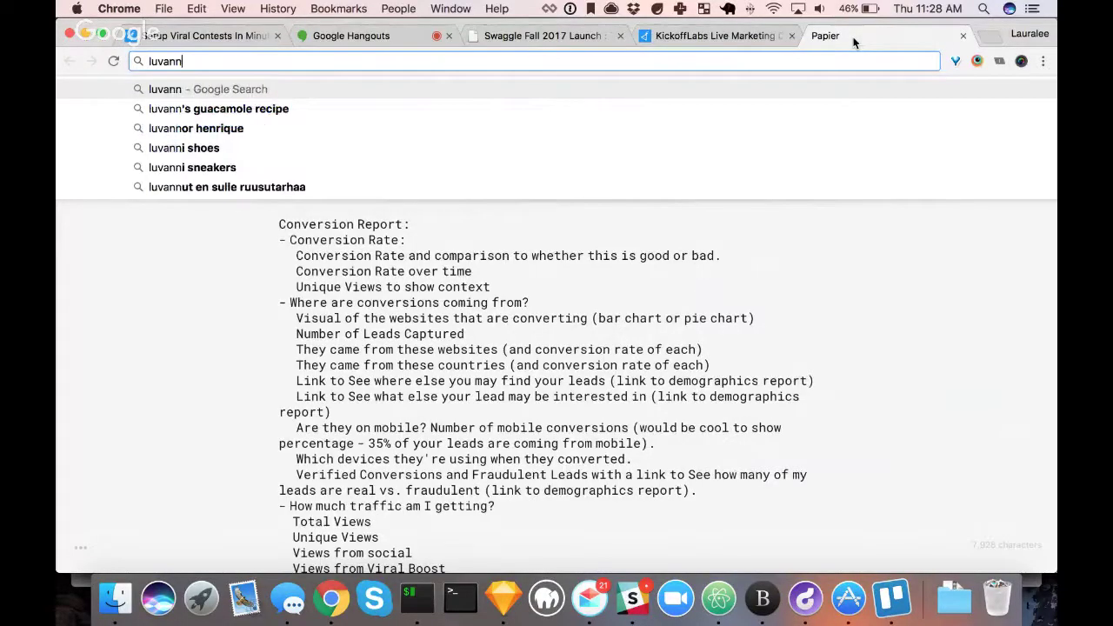
pyautogui.write('.kickoffpag')
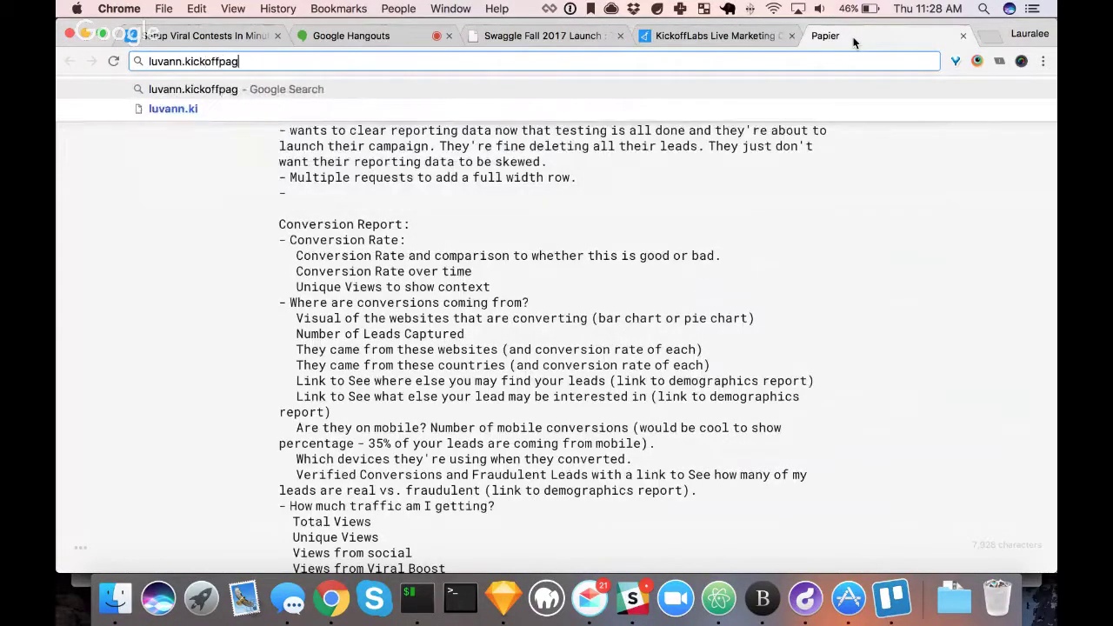
pyautogui.write('es')
pyautogui.press('Return')
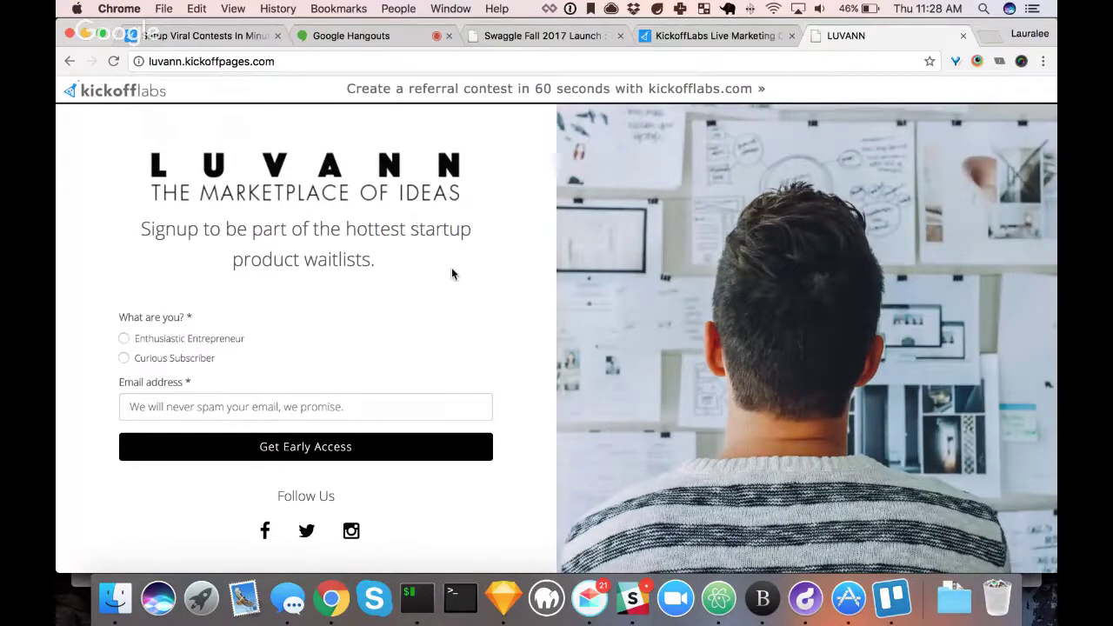
# Examine the LUVANN landing page's headline, "What are you?" options, email signup form and social links
pyautogui.scroll(-1, 452, 270)
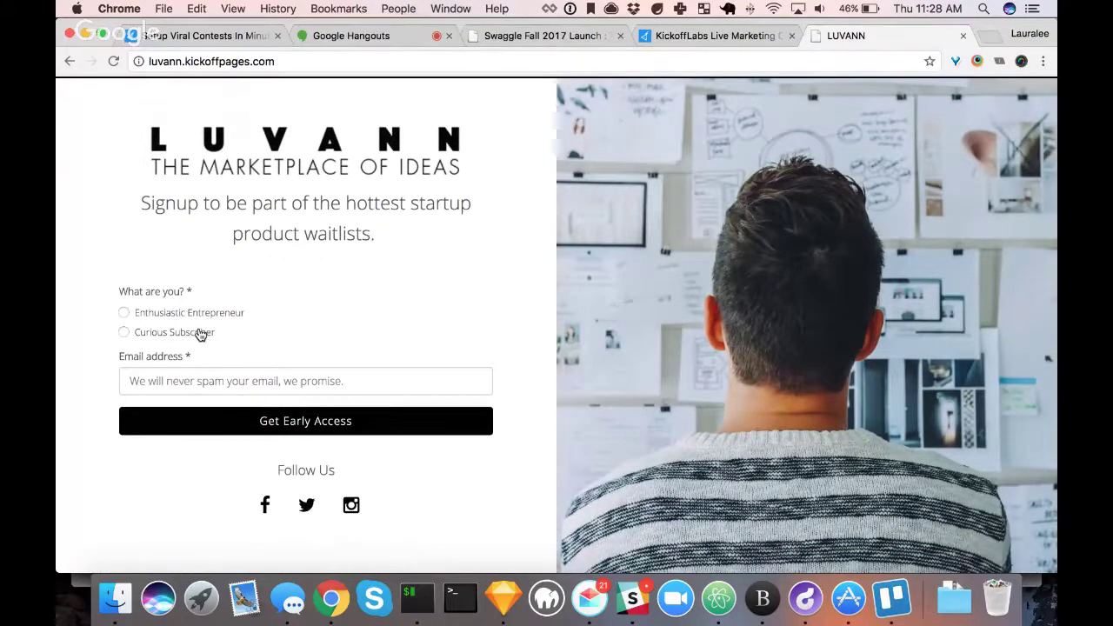
pyautogui.scroll(1, 450, 342)
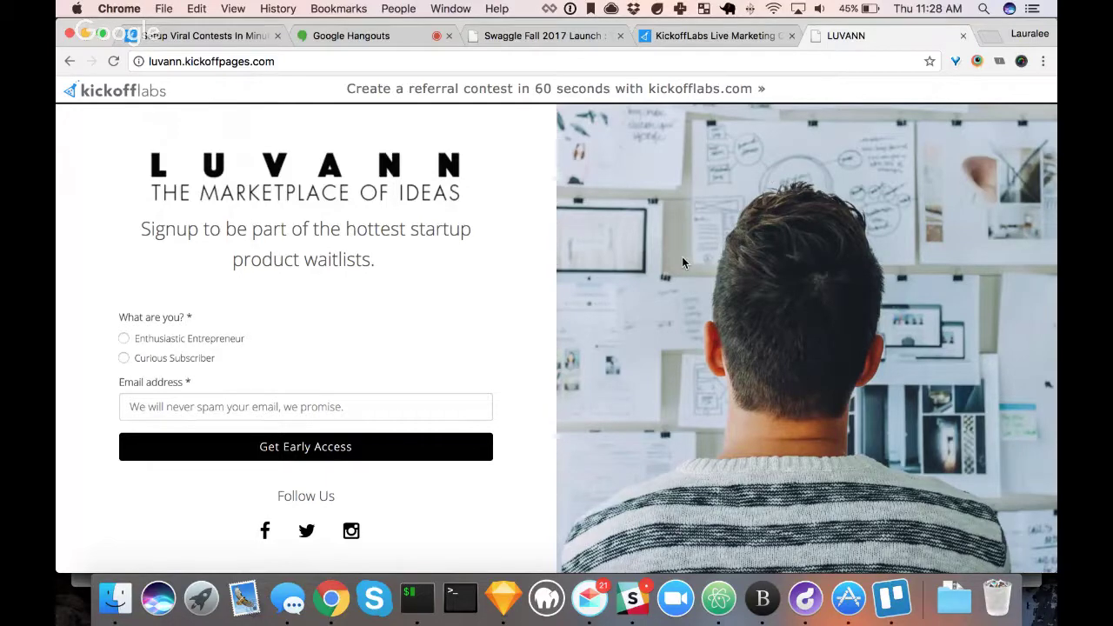
pyautogui.scroll(-2, 575, 358)
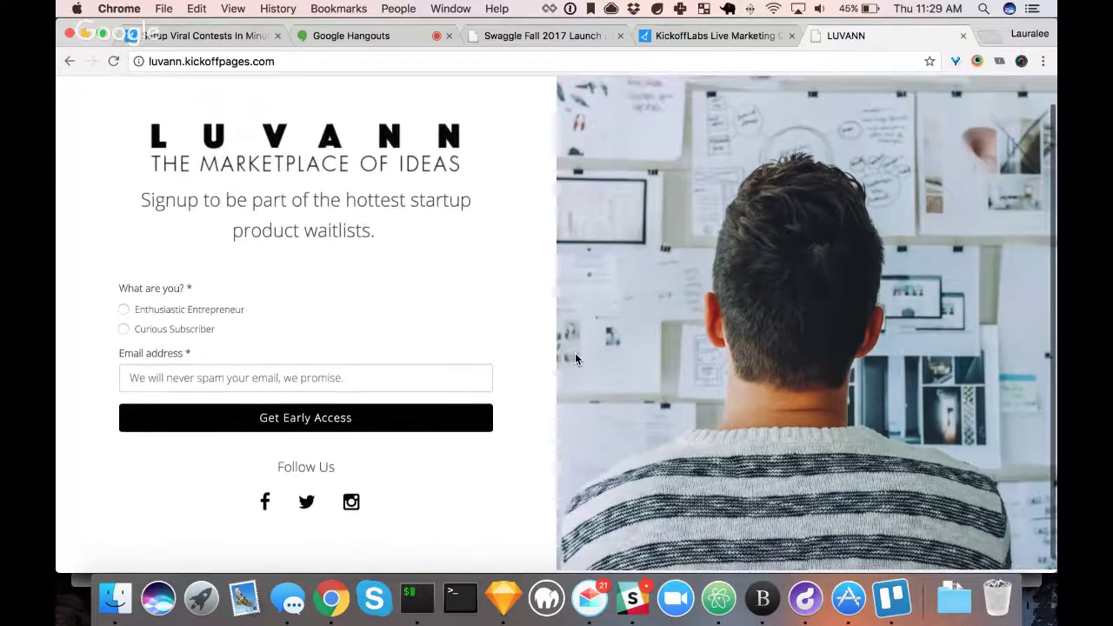
# Sign up for early access on the LUVANN landing page as an Enthusiastic Entrepreneur, using the reviewer's email address
pyautogui.scroll(2, 575, 354)
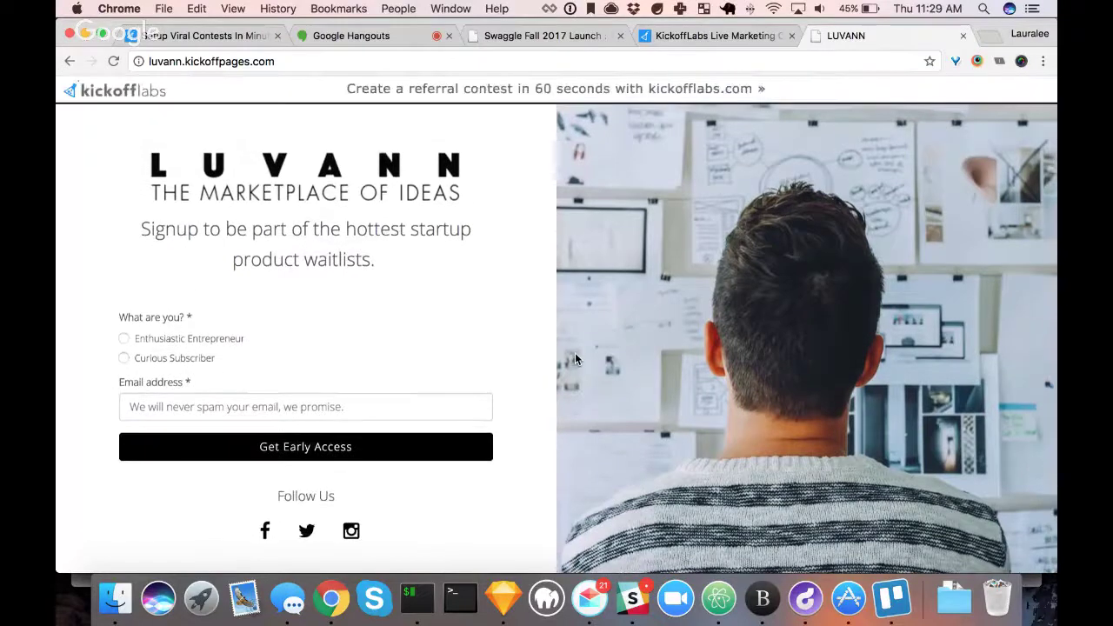
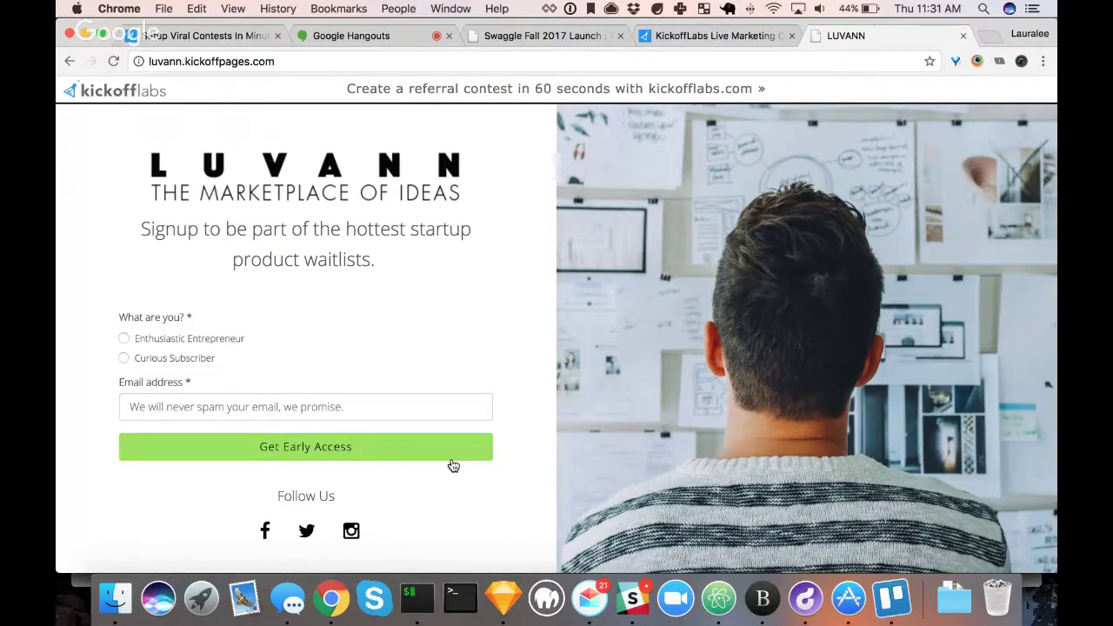
pyautogui.scroll(-1, 543, 504)
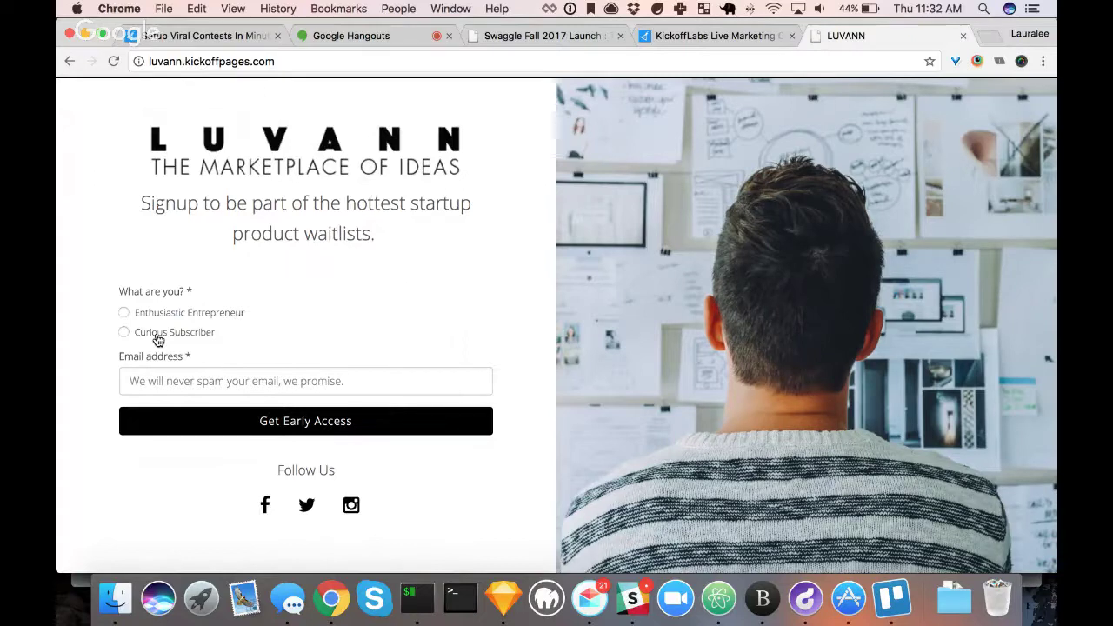
pyautogui.click(189, 381)
pyautogui.click(190, 406)
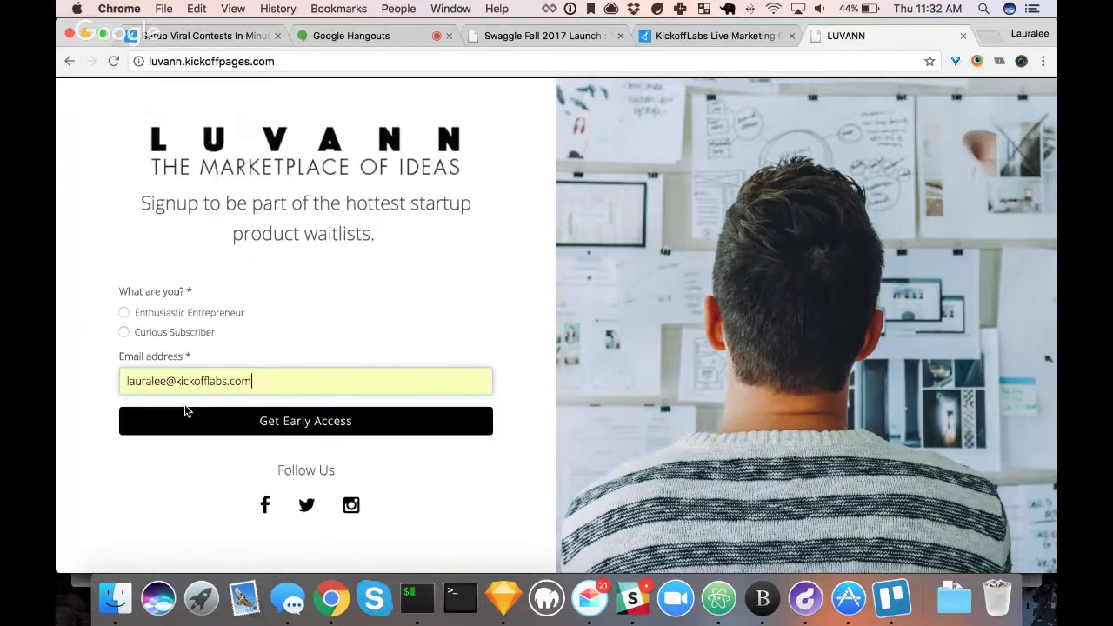
pyautogui.click(275, 431)
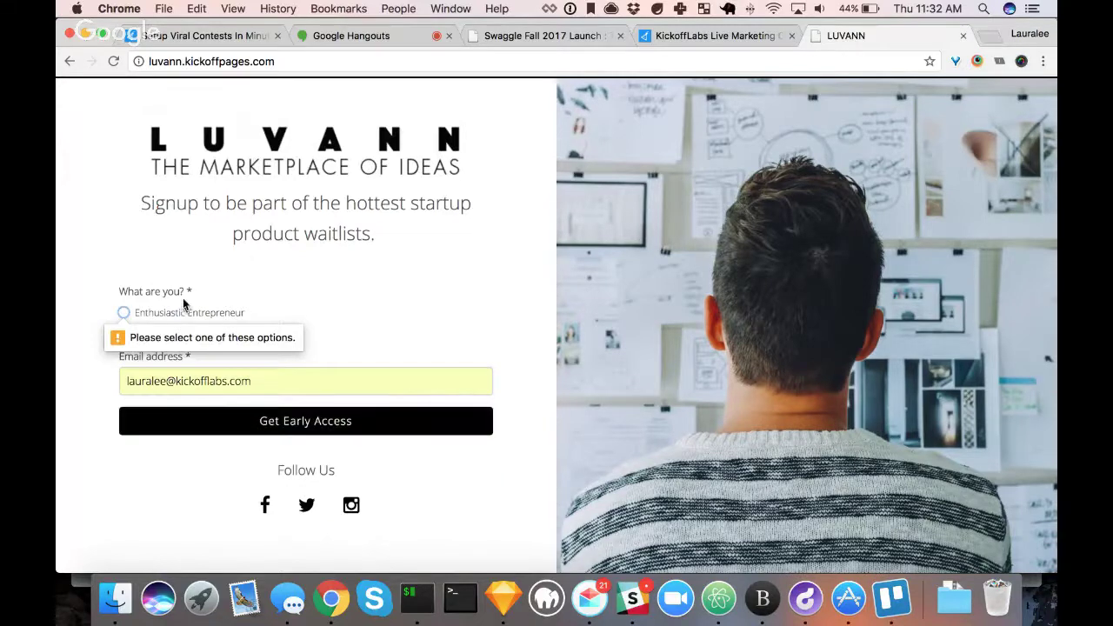
pyautogui.click(191, 318)
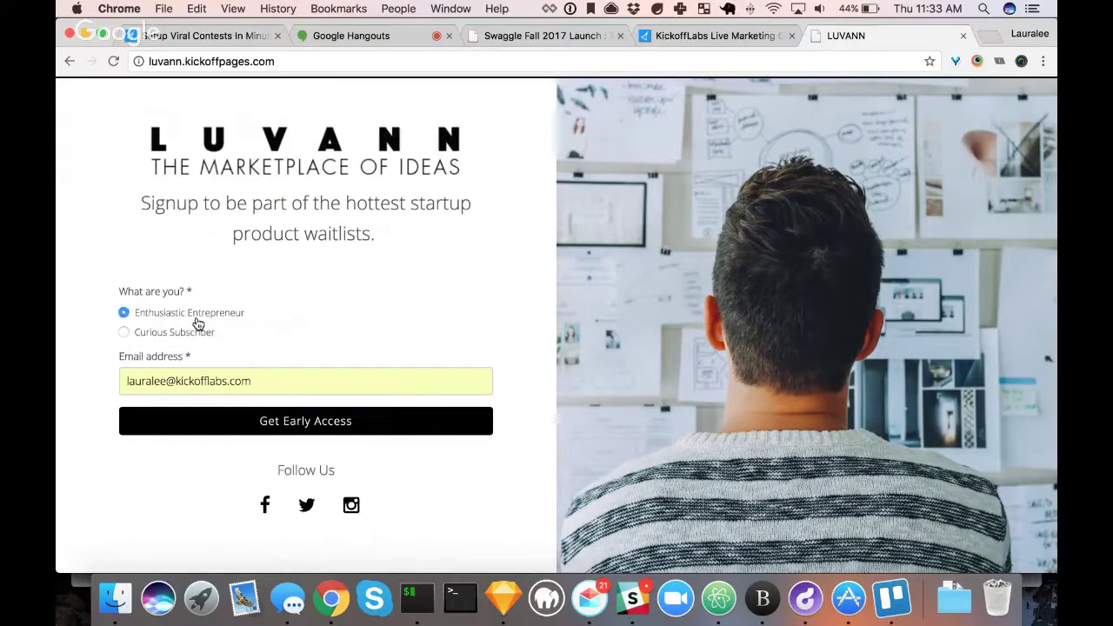
pyautogui.click(259, 432)
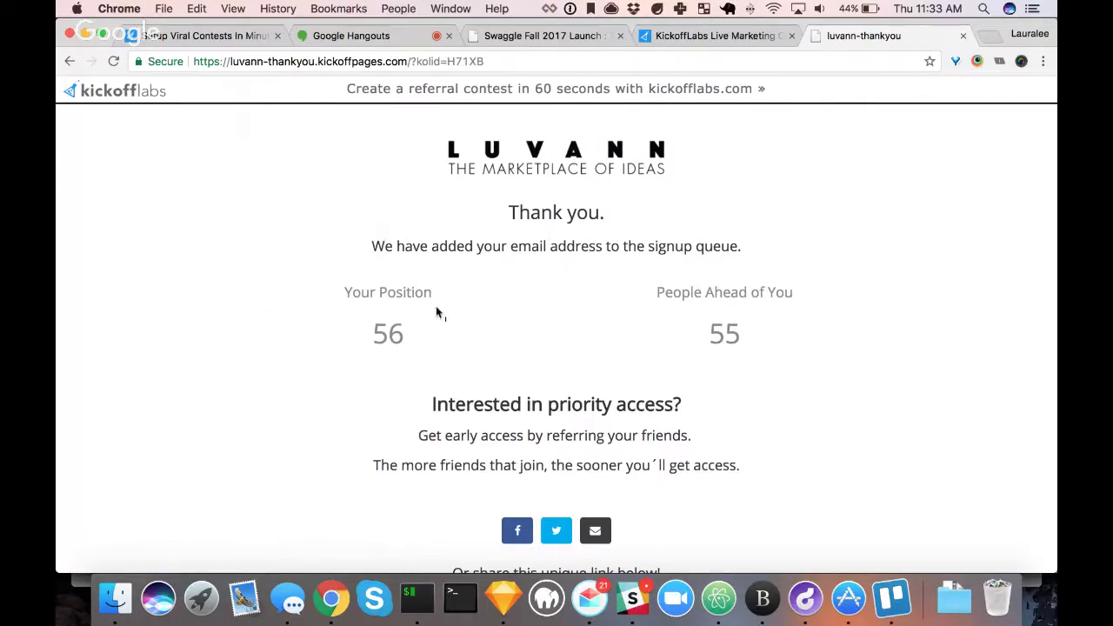
# Examine the LUVANN thank-you page's queue position, priority-access text, sharing options and unique link, highlighting the sentence about the signup queue
pyautogui.scroll(-1, 493, 392)
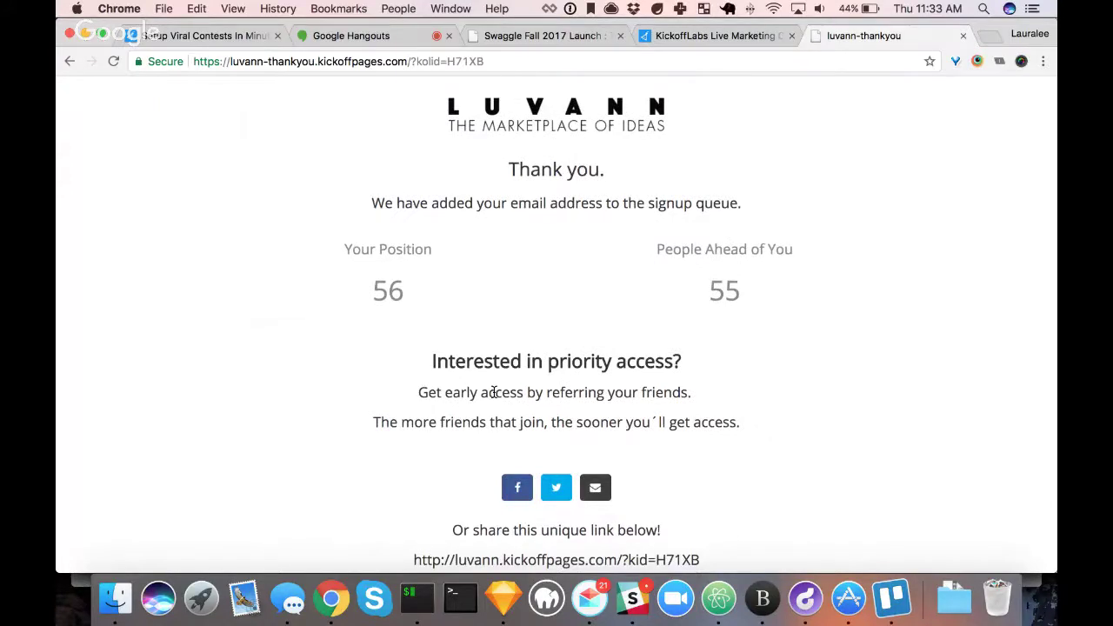
pyautogui.scroll(-2, 493, 392)
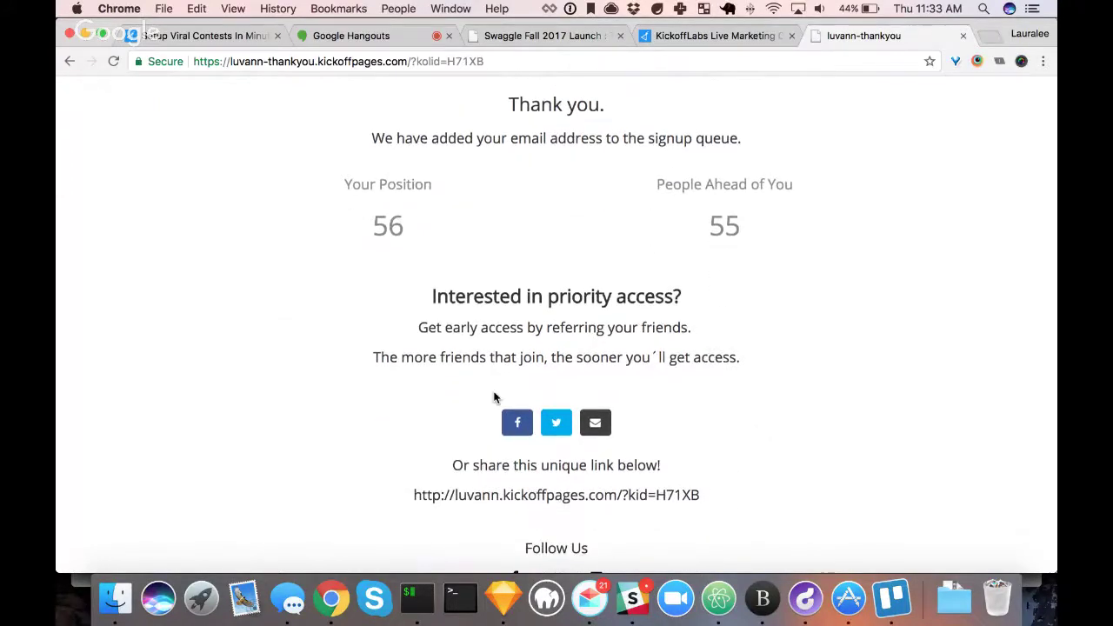
pyautogui.scroll(-1, 493, 395)
pyautogui.scroll(4, 493, 393)
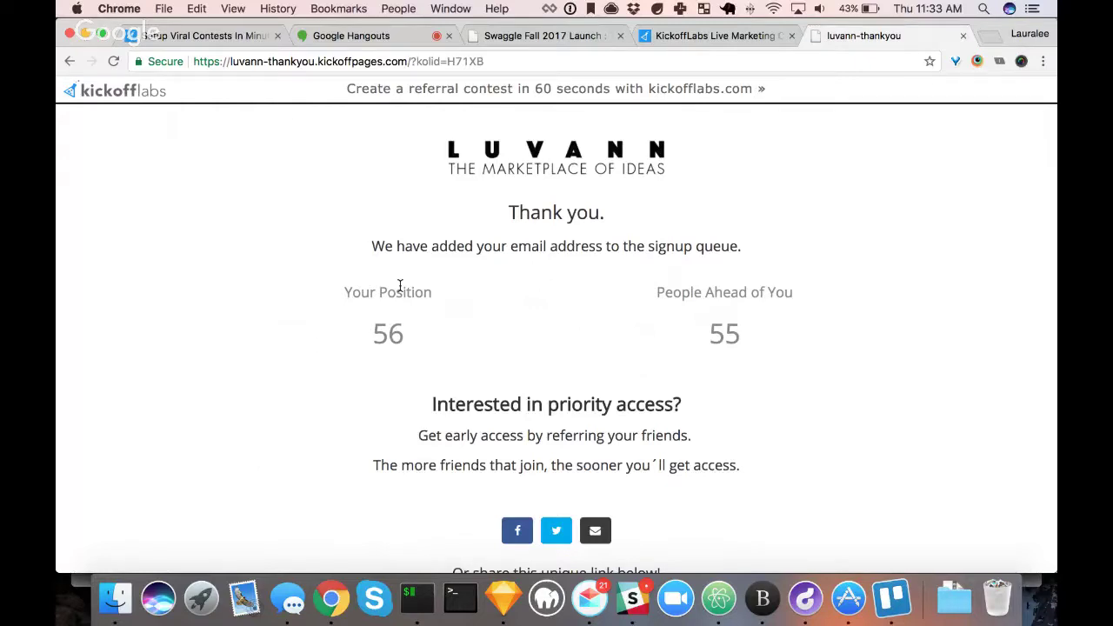
pyautogui.scroll(-1, 581, 321)
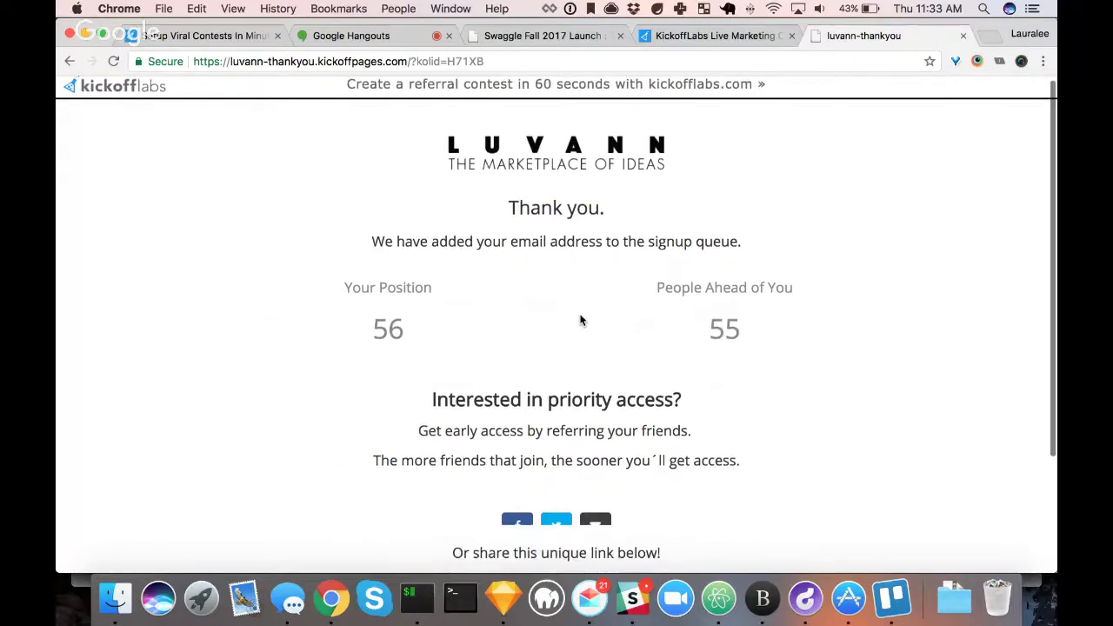
pyautogui.scroll(-2, 581, 321)
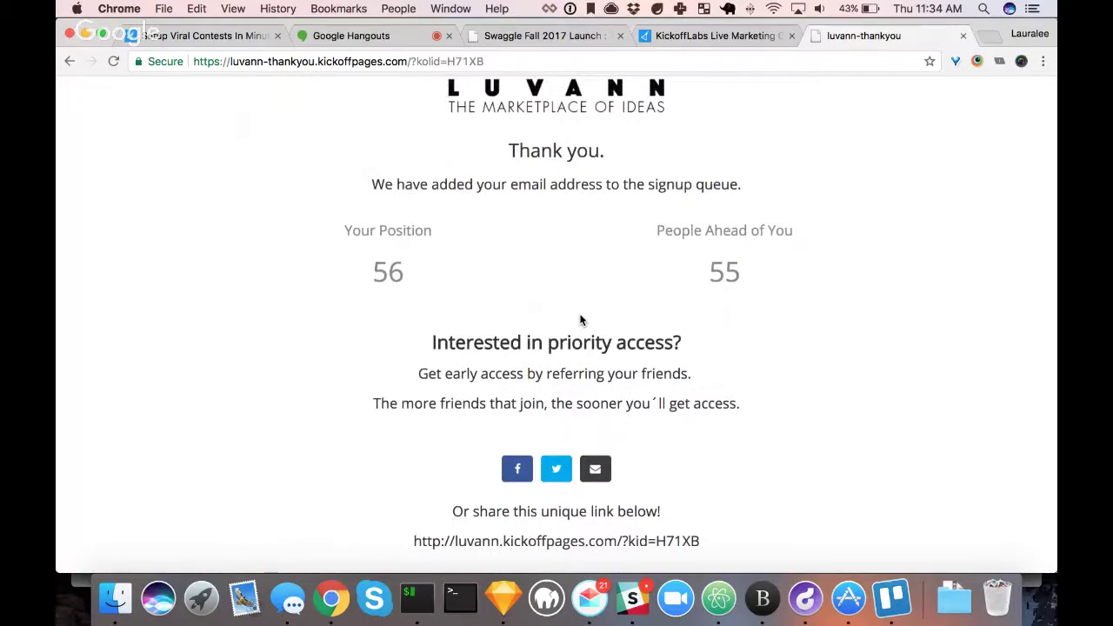
pyautogui.scroll(1, 581, 321)
pyautogui.scroll(1, 581, 321)
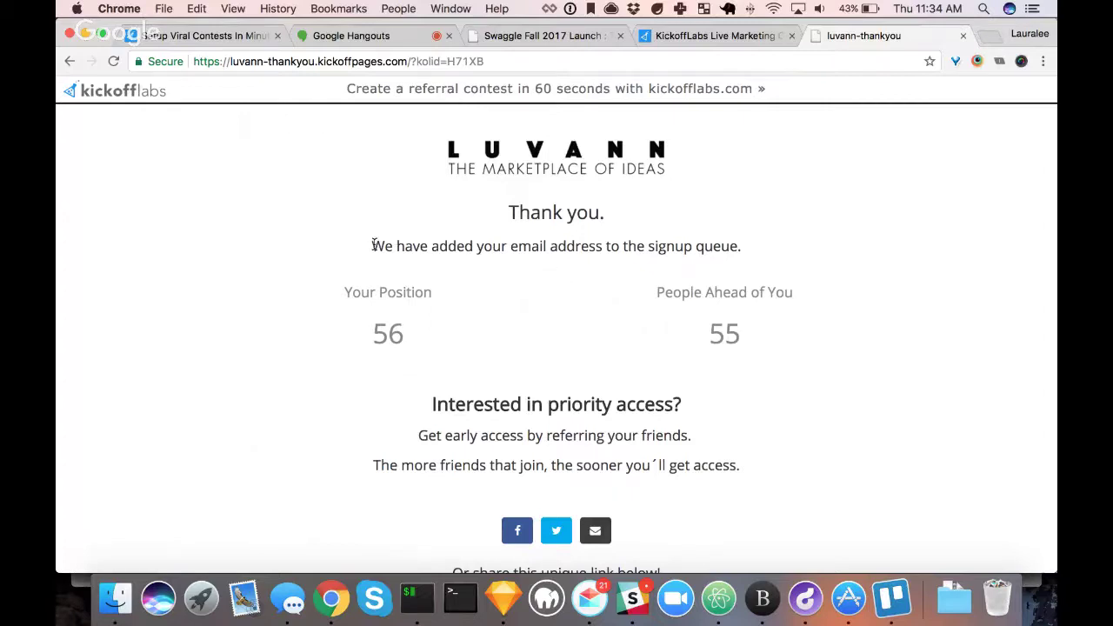
pyautogui.moveTo(373, 247); pyautogui.dragTo(644, 251)
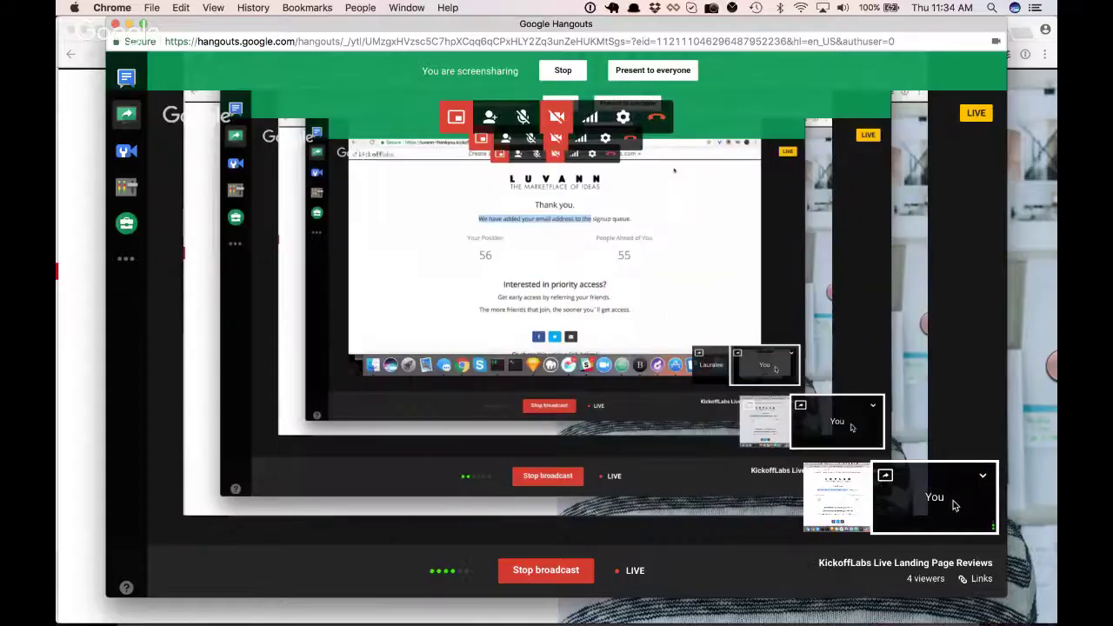
# Return from the Google Hangouts window to the landing pages, bring up the Ask Eatie page and dismiss its early-access popup
pyautogui.click(82, 321)
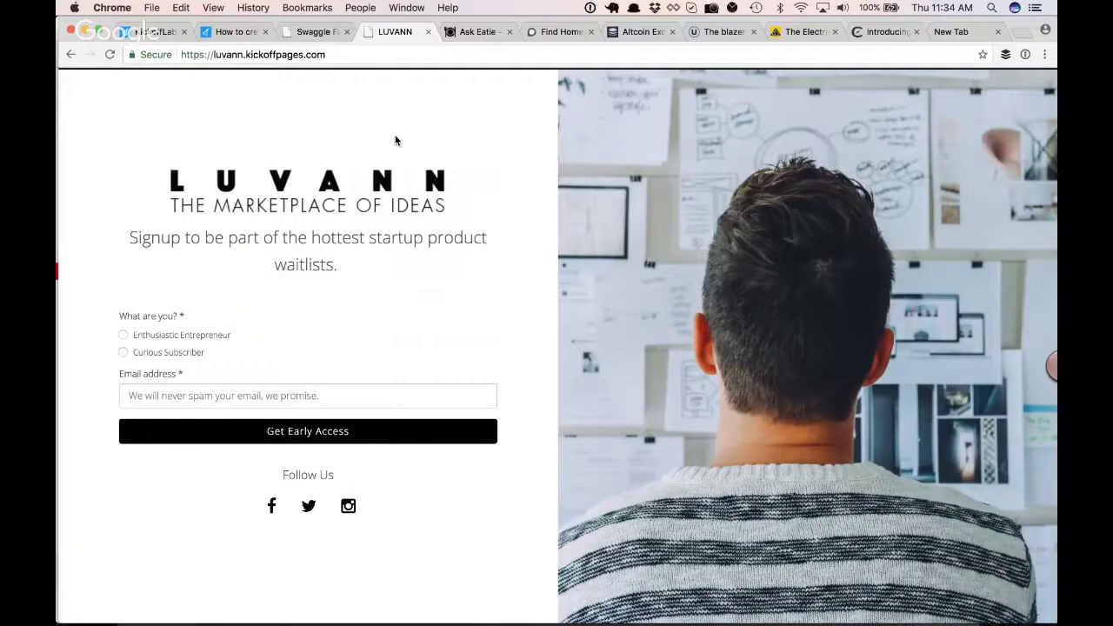
pyautogui.hotkey('ctrl', 'Tab')
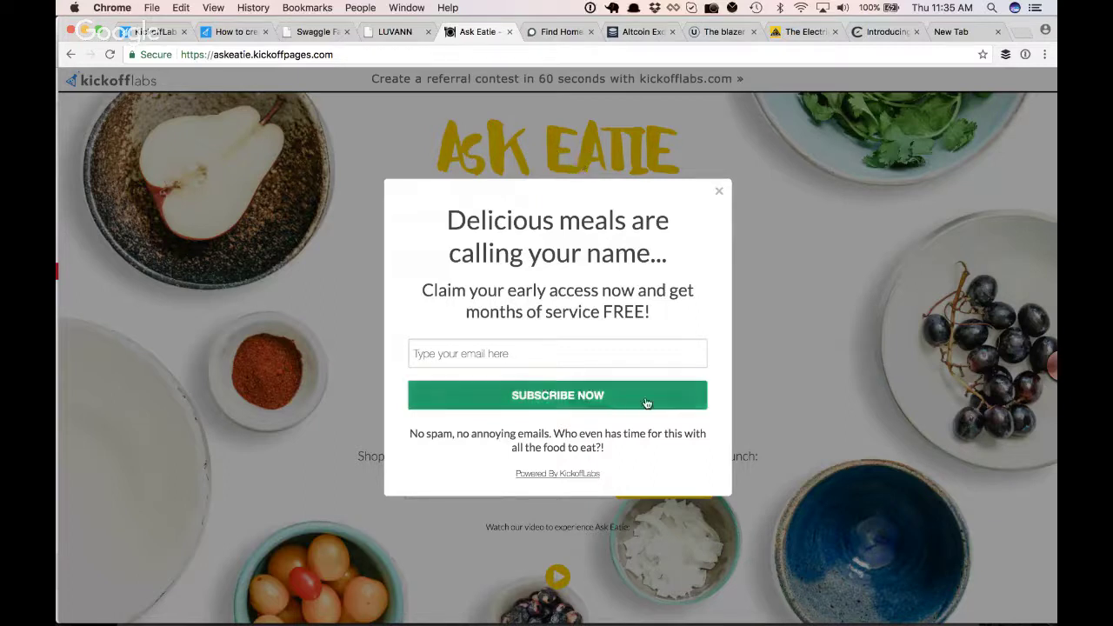
pyautogui.click(721, 193)
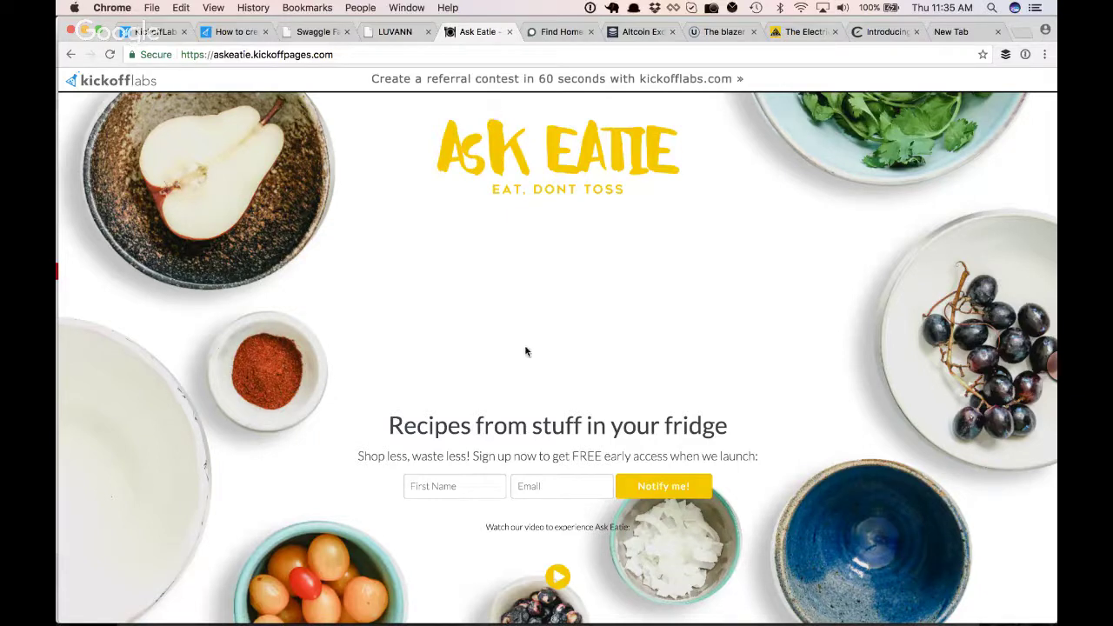
# Highlight the Ask Eatie content from the "Recipes from stuff in your fridge" headline through the video line, and clear the selection
pyautogui.scroll(-2, 472, 400)
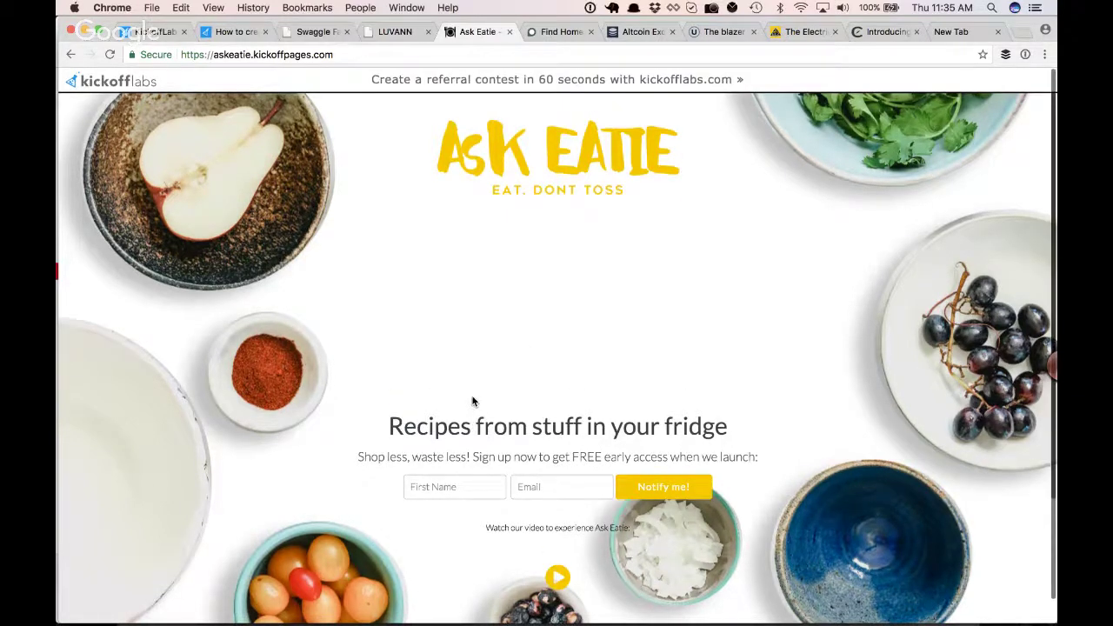
pyautogui.moveTo(388, 424); pyautogui.dragTo(758, 539)
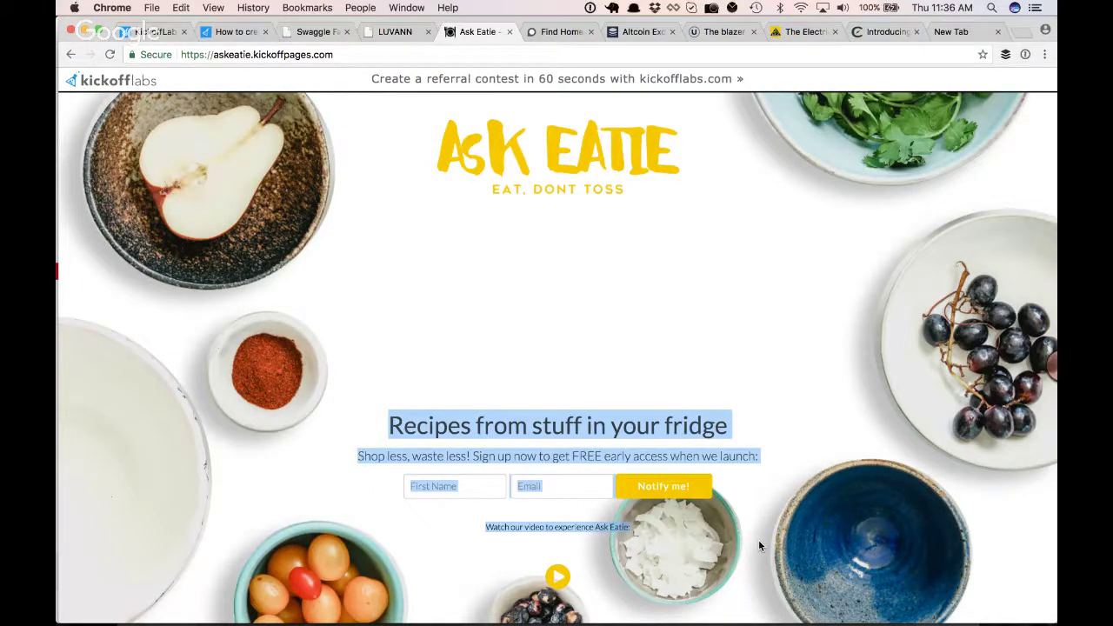
pyautogui.click(623, 356)
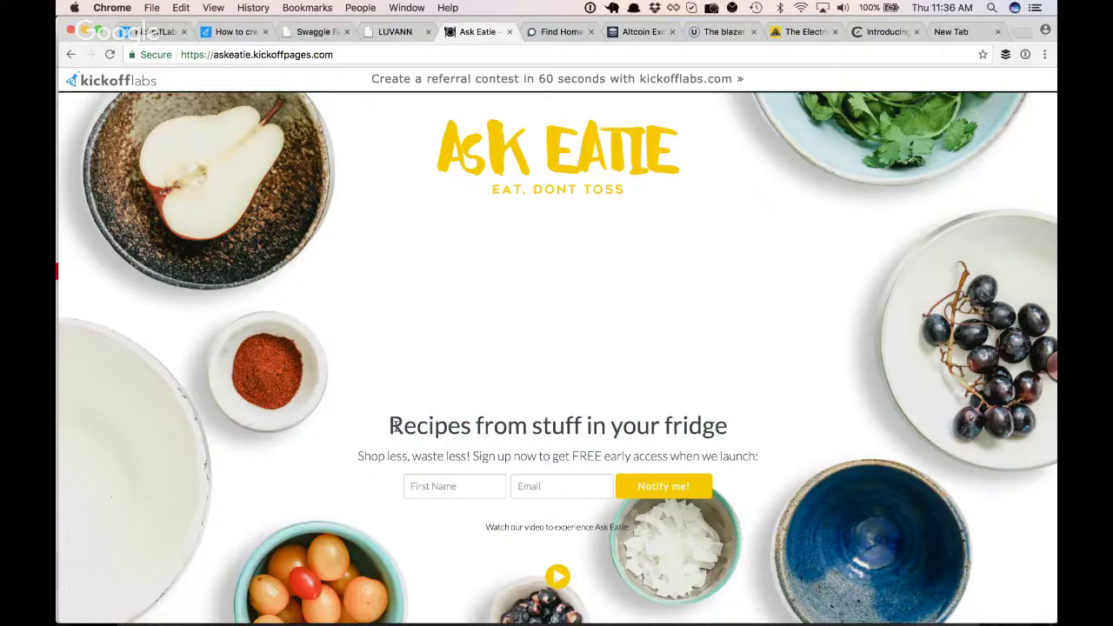
pyautogui.moveTo(391, 426); pyautogui.dragTo(735, 552)
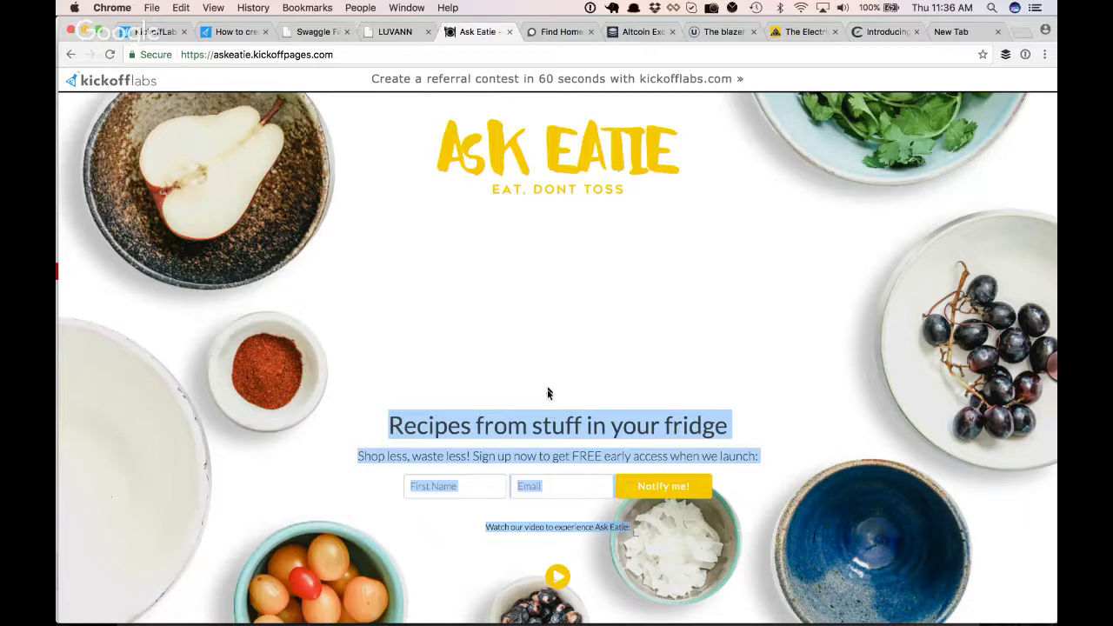
pyautogui.click(679, 347)
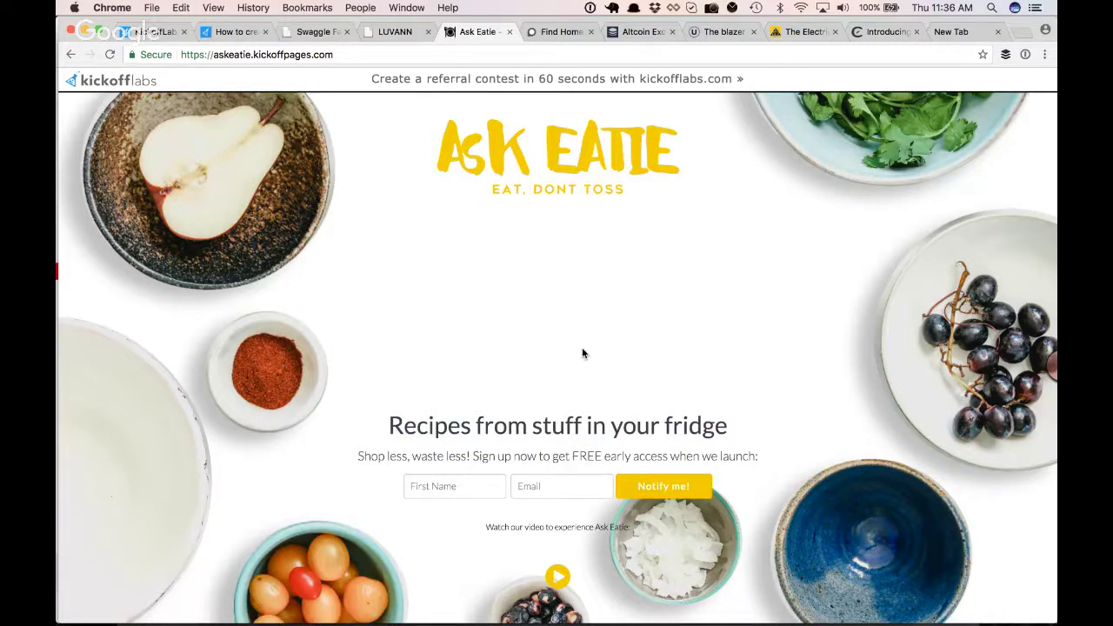
# Play the Ask Eatie video from the landing page briefly and close its player
pyautogui.scroll(-1, 584, 352)
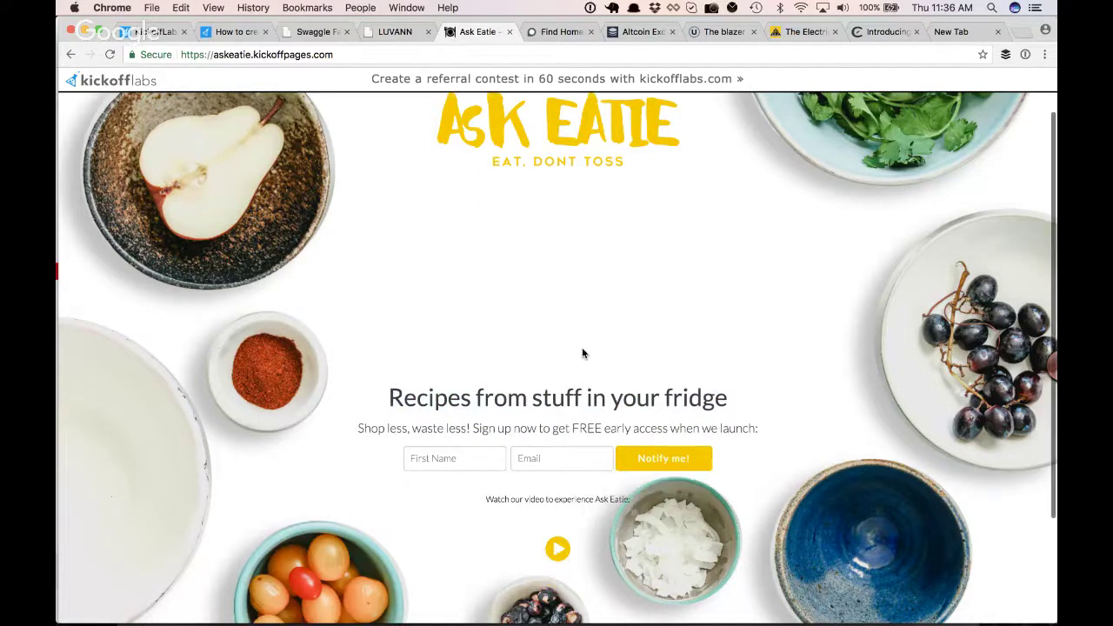
pyautogui.scroll(-1, 583, 353)
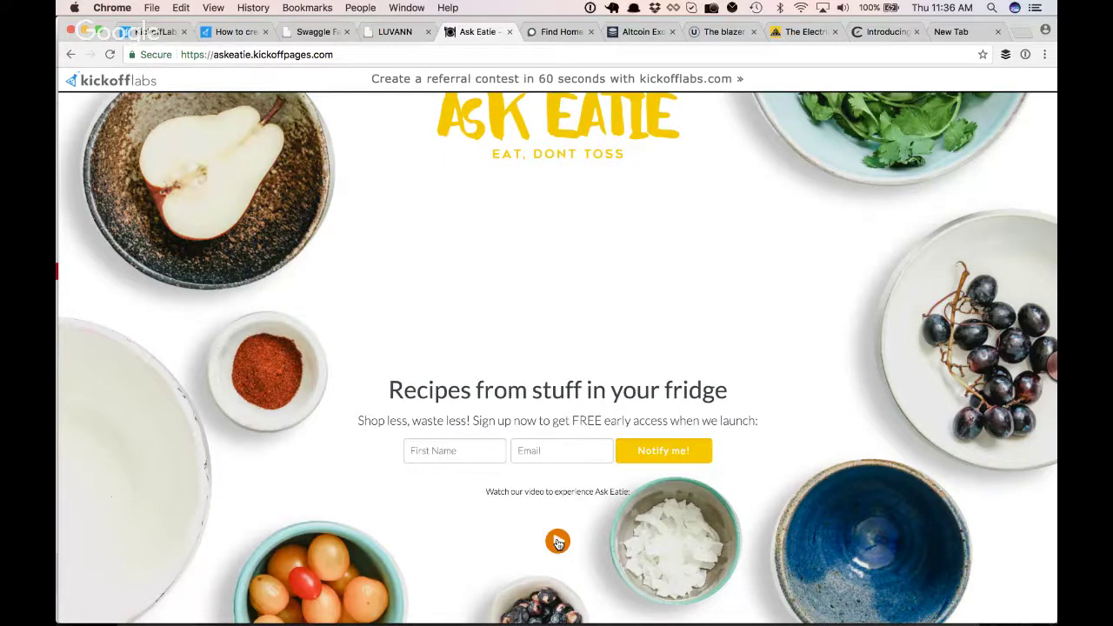
pyautogui.click(557, 543)
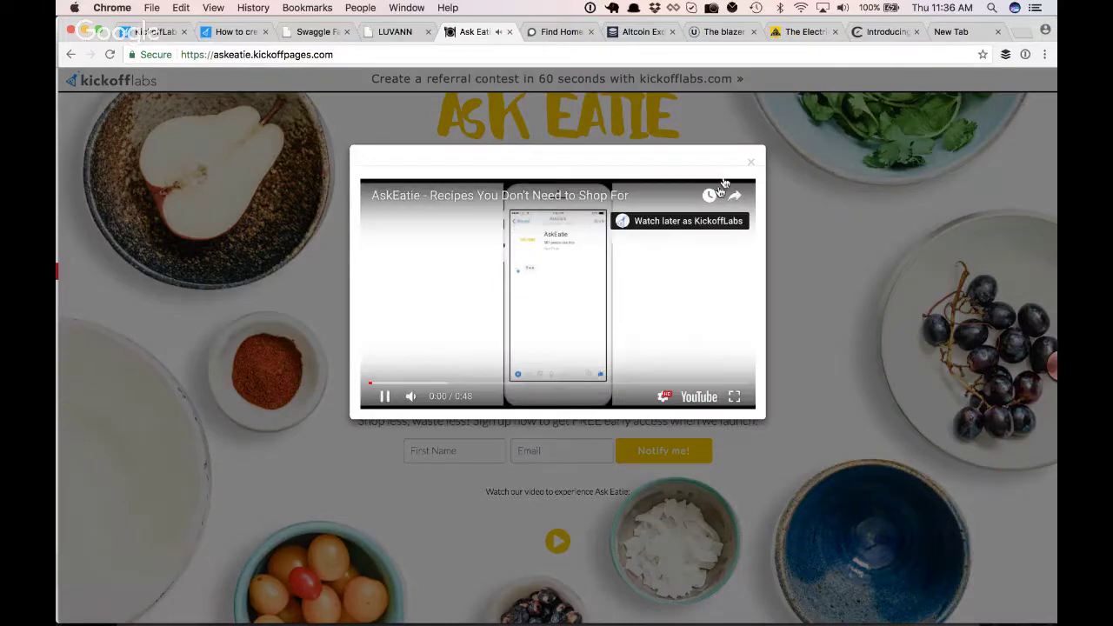
pyautogui.click(751, 163)
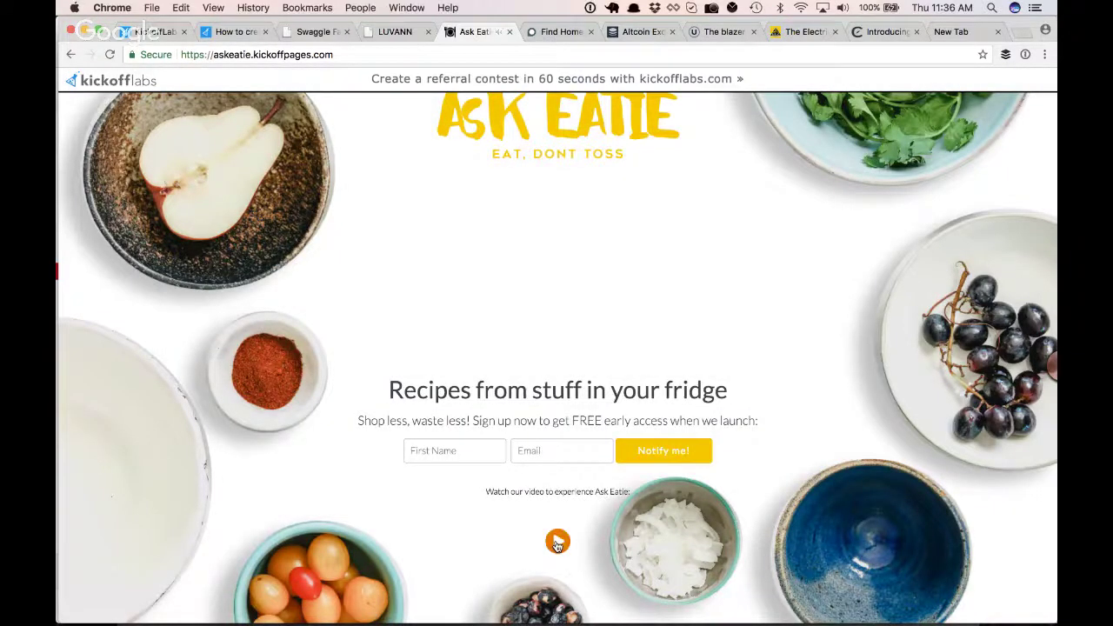
# Highlight the free early access wording in the Ask Eatie subheading, clear the selection and focus the signup form's First Name field
pyautogui.scroll(1, 560, 297)
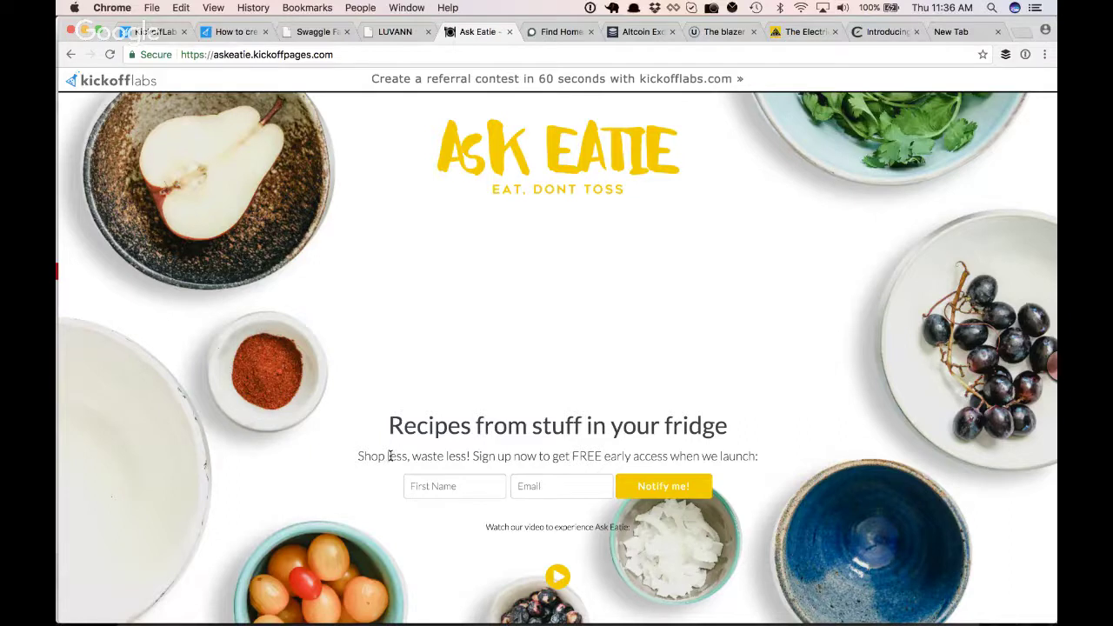
pyautogui.moveTo(389, 455); pyautogui.dragTo(531, 456)
pyautogui.click(690, 455)
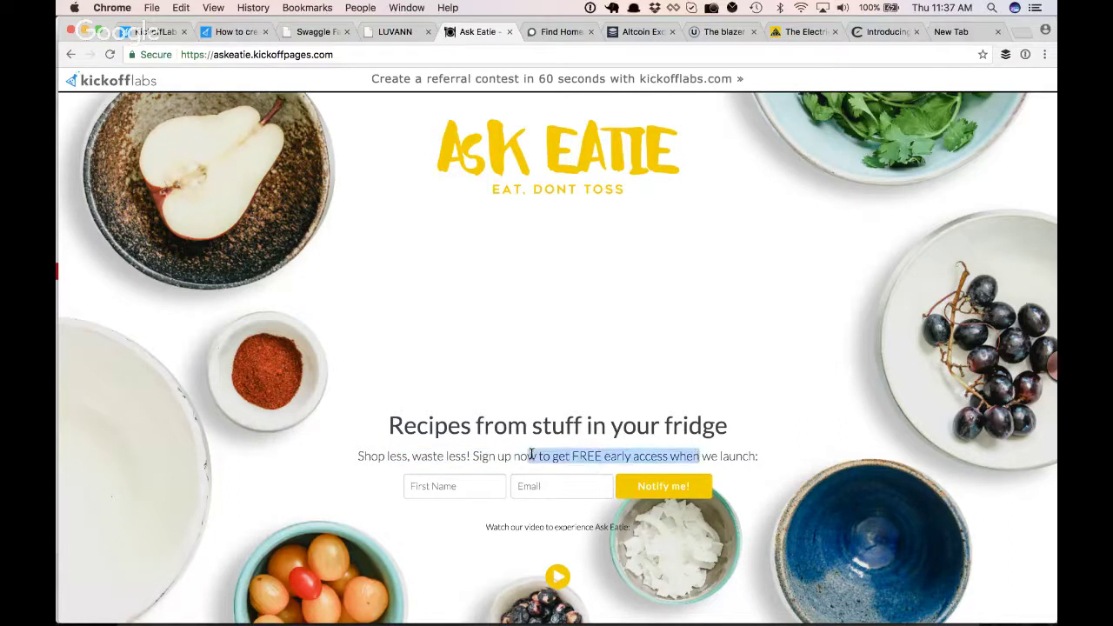
pyautogui.click(471, 327)
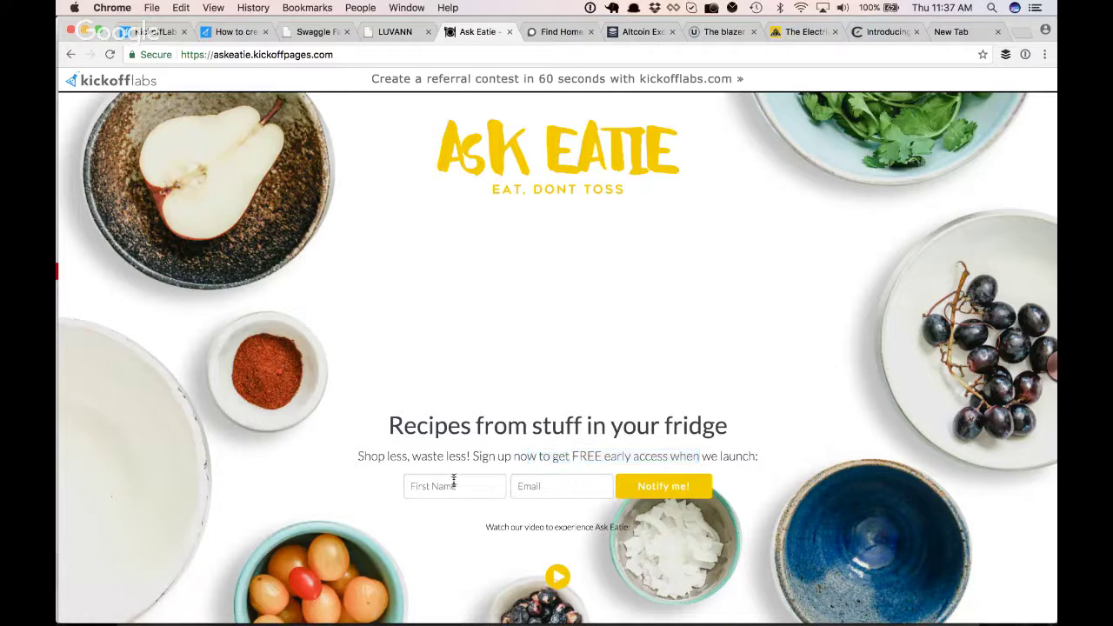
pyautogui.click(449, 490)
# Bring up the list of open browser windows for switching away from the Ask Eatie page
pyautogui.scroll(1, 480, 262)
pyautogui.click(414, 5)
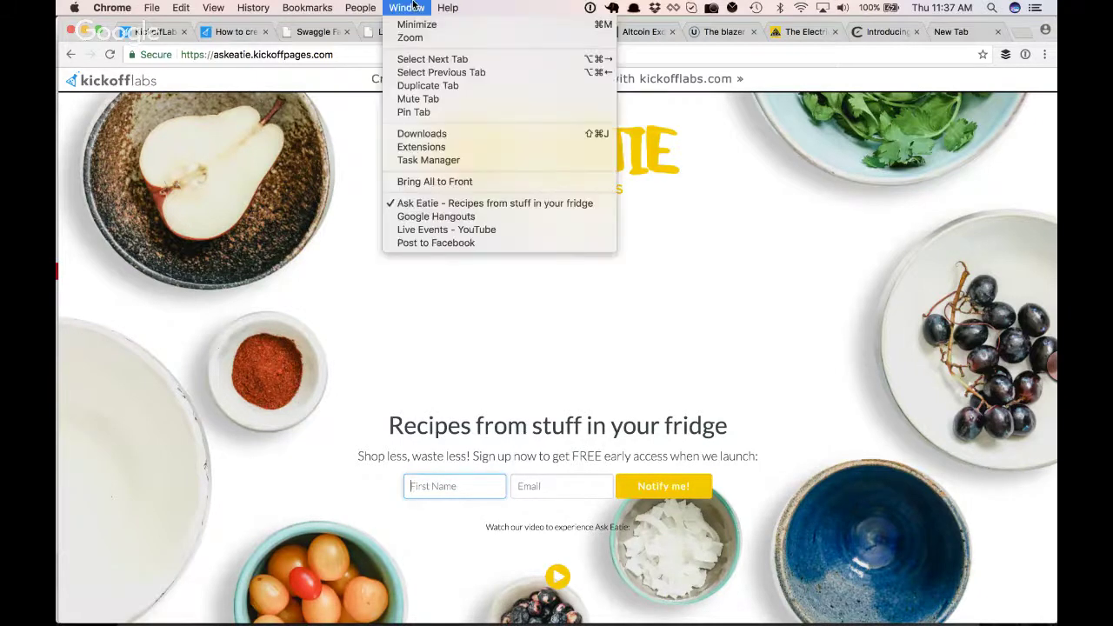
# Switch to the Google Hangouts window and look over the shared Ask Eatie landing page
pyautogui.click(461, 223)
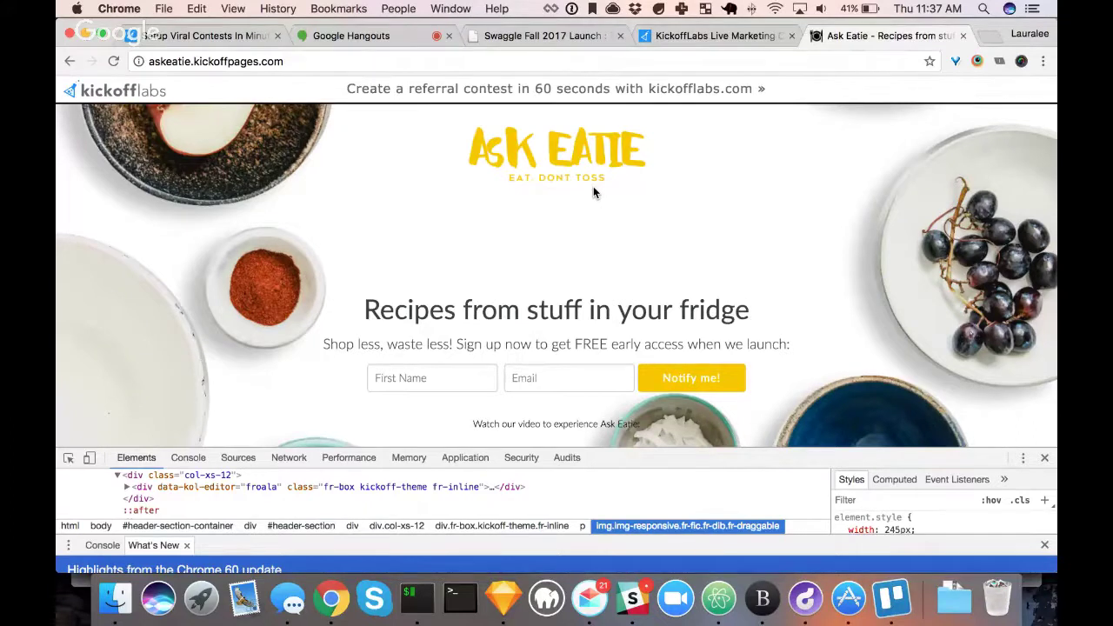
pyautogui.scroll(-3, 593, 186)
pyautogui.scroll(3, 593, 186)
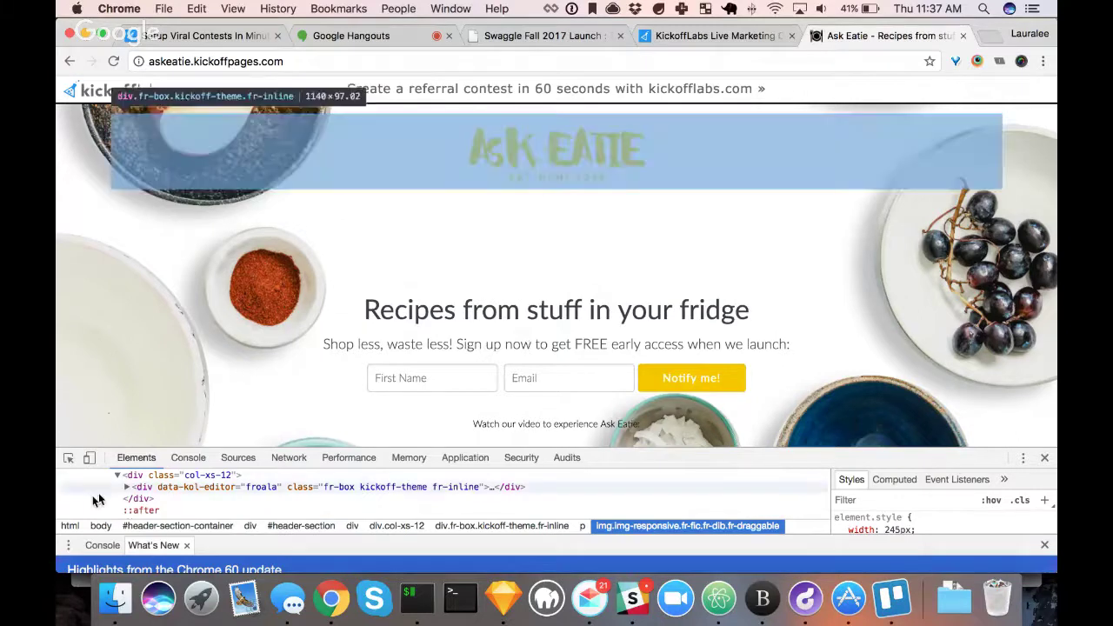
# Collapse the header's col-xs-12 div in the page markup and inspect the div#outer element that wraps the main content
pyautogui.click(118, 476)
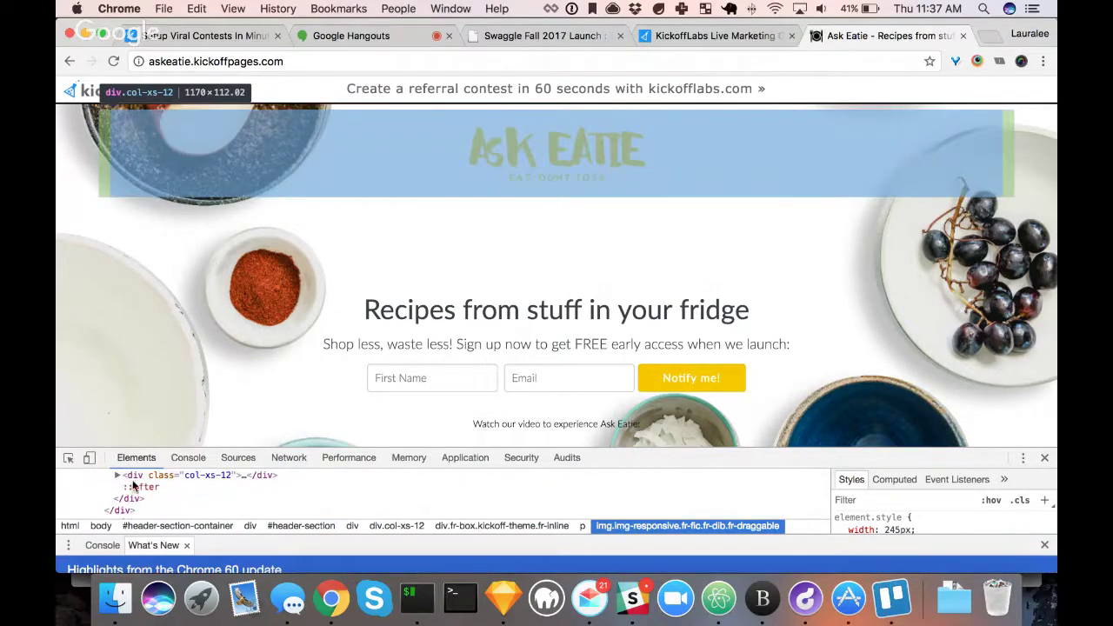
pyautogui.scroll(-2, 126, 507)
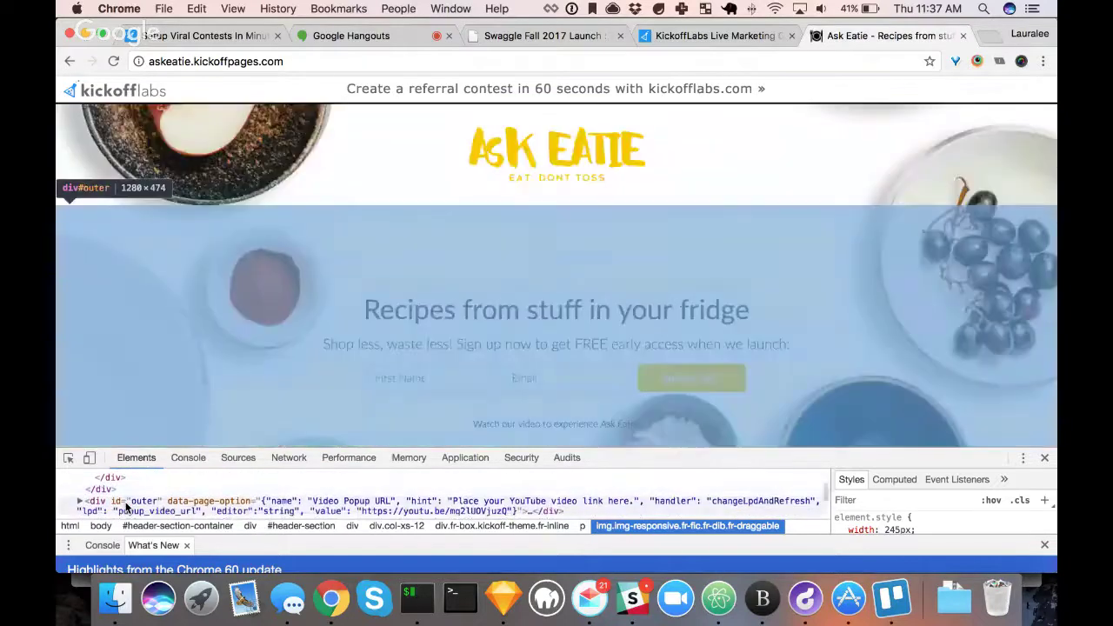
pyautogui.click(127, 507)
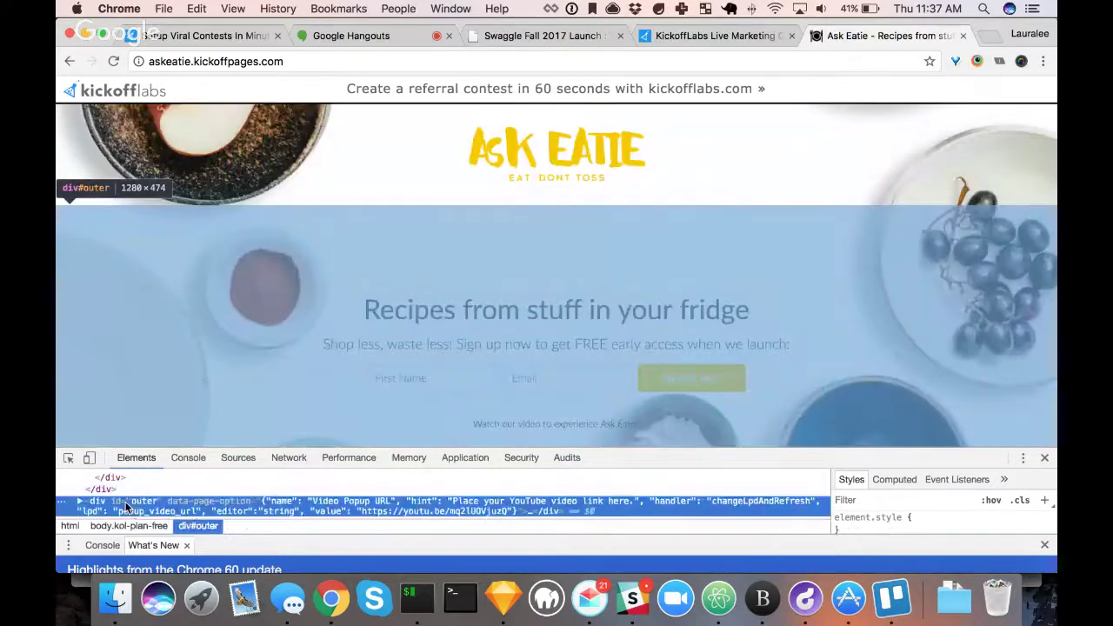
pyautogui.scroll(-2, 95, 500)
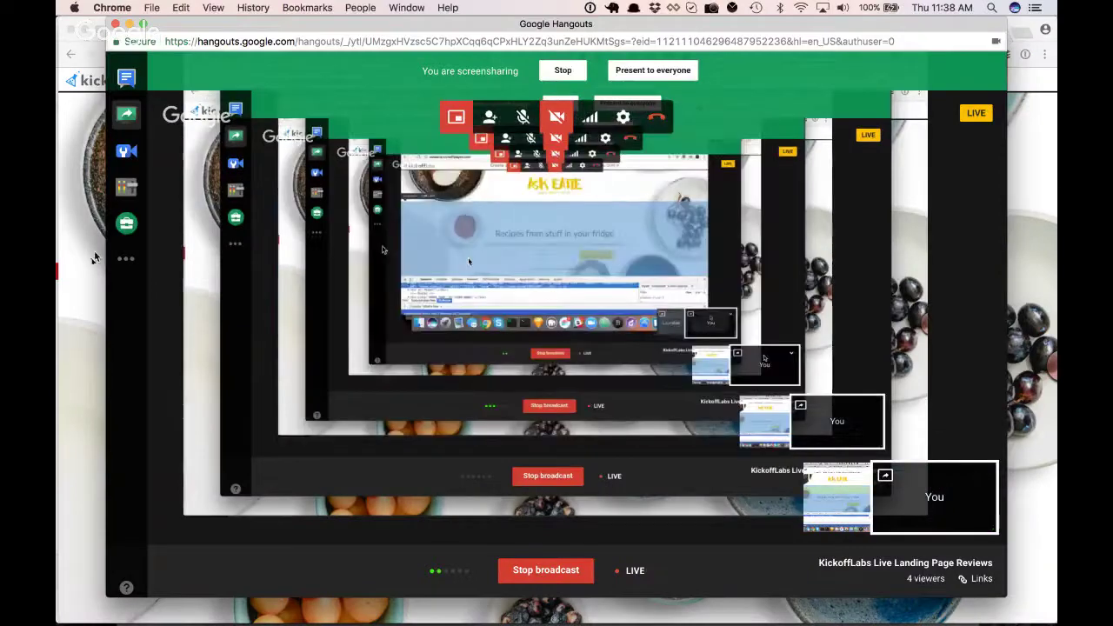
# Back in the Ask Eatie browser window, fill in the signup form's first name and e-mail and submit it
pyautogui.click(79, 286)
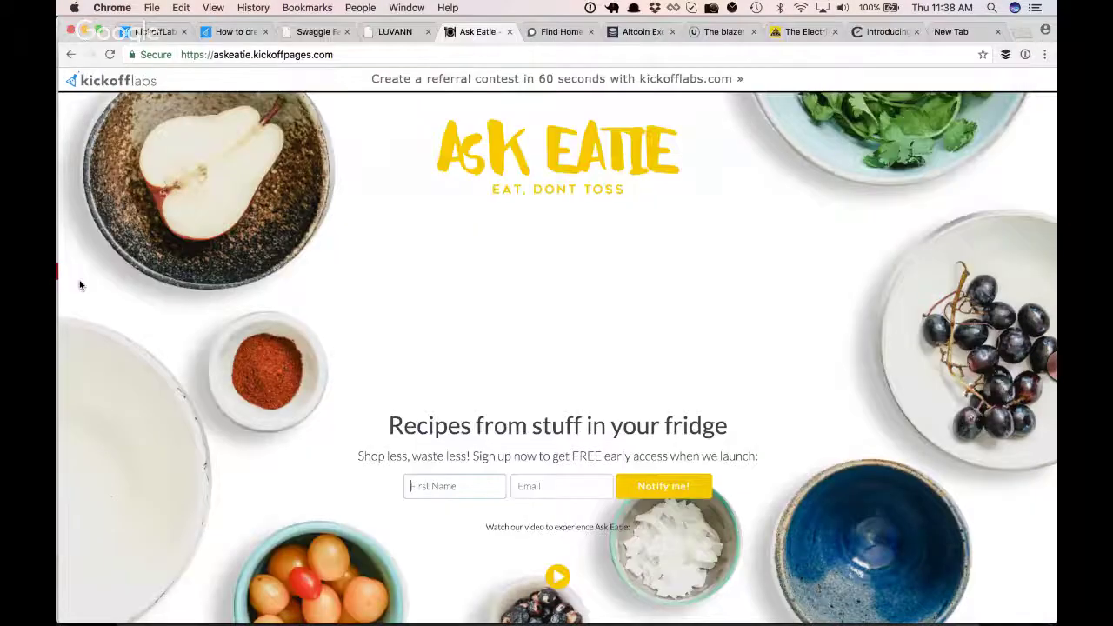
pyautogui.write('josh')
pyautogui.press('Tab')
pyautogui.write('josh@')
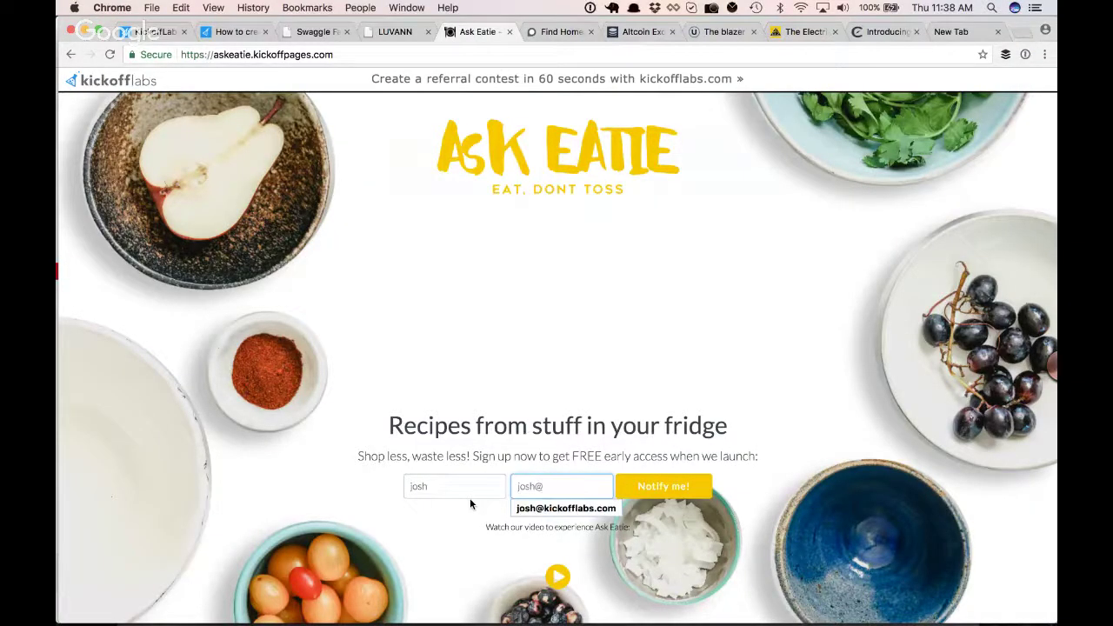
pyautogui.press('Down')
pyautogui.press('Return')
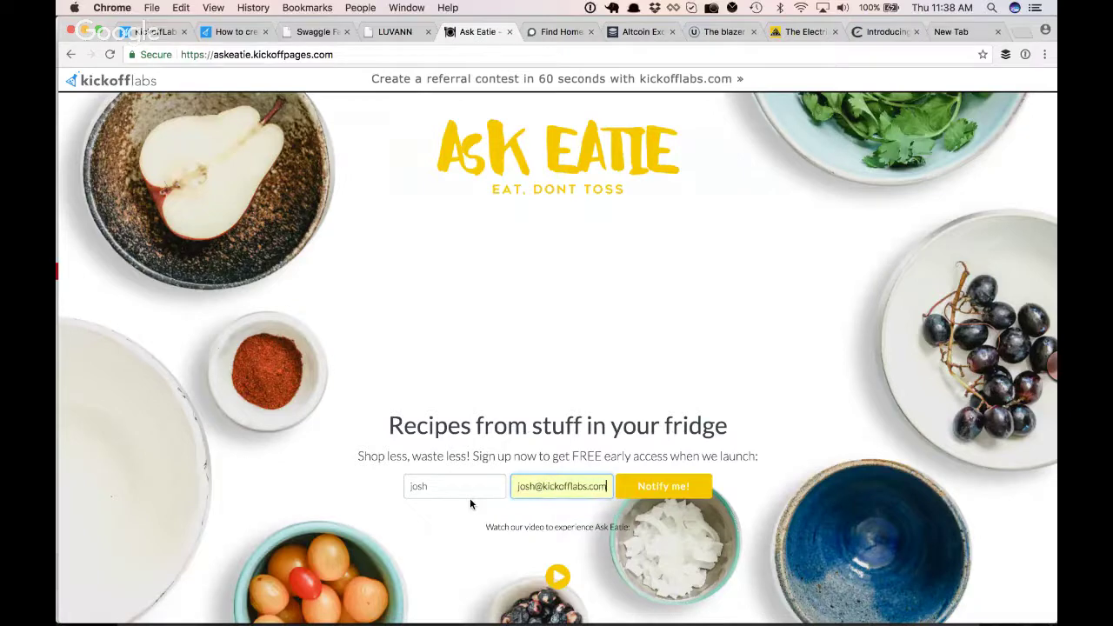
pyautogui.click(667, 500)
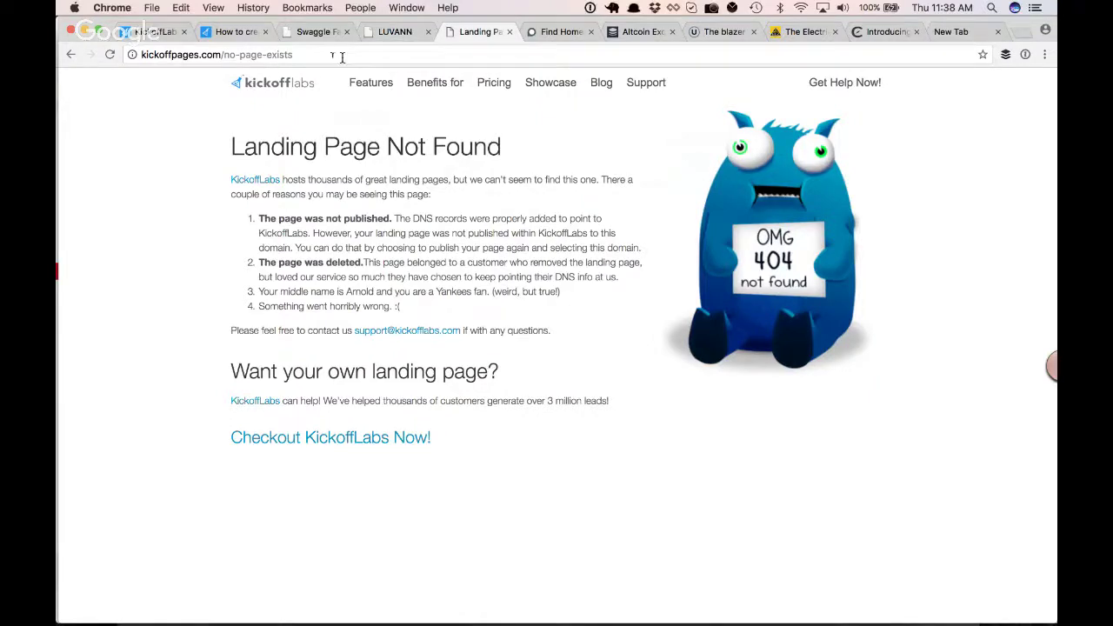
# Return to the Ask Eatie landing page and highlight the "Watch our video to experience Ask Eatie" line
pyautogui.click(71, 55)
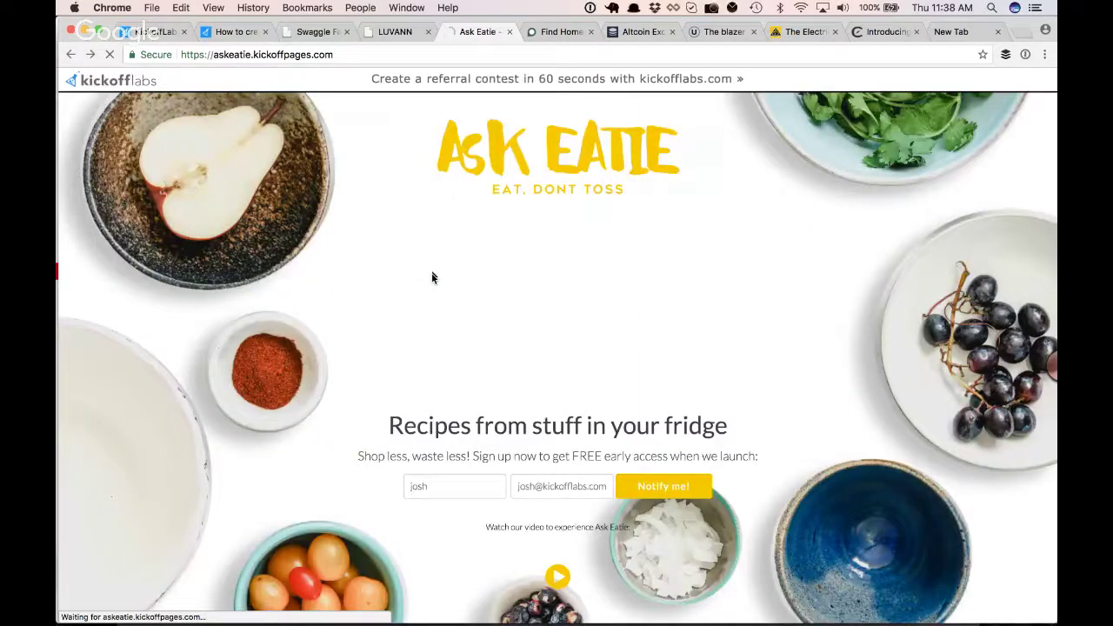
pyautogui.scroll(-3, 566, 383)
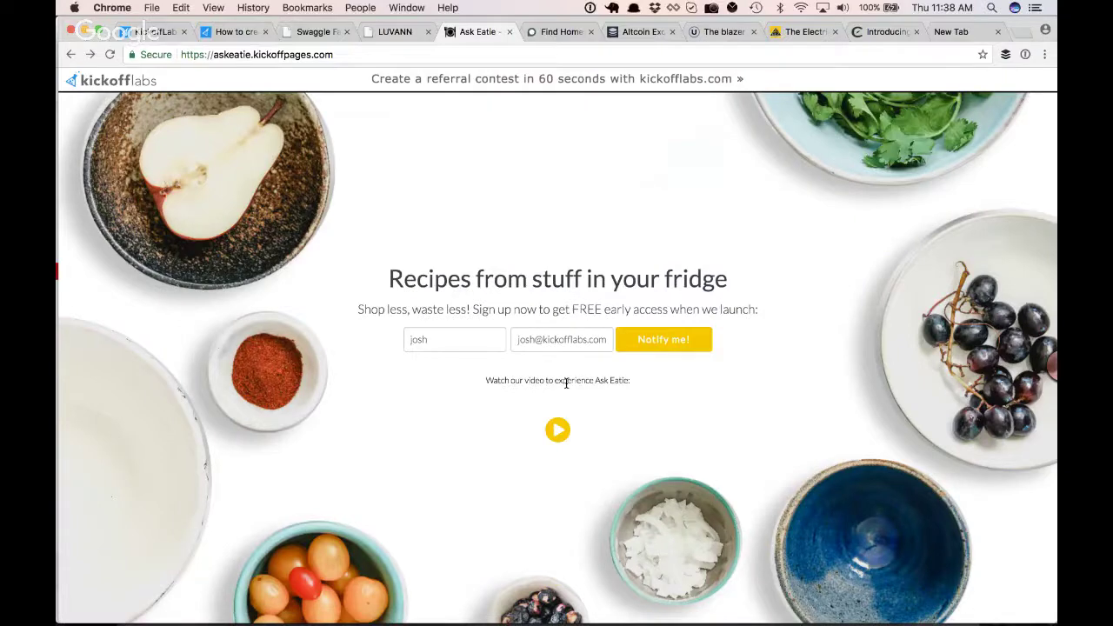
pyautogui.moveTo(501, 380); pyautogui.dragTo(613, 378)
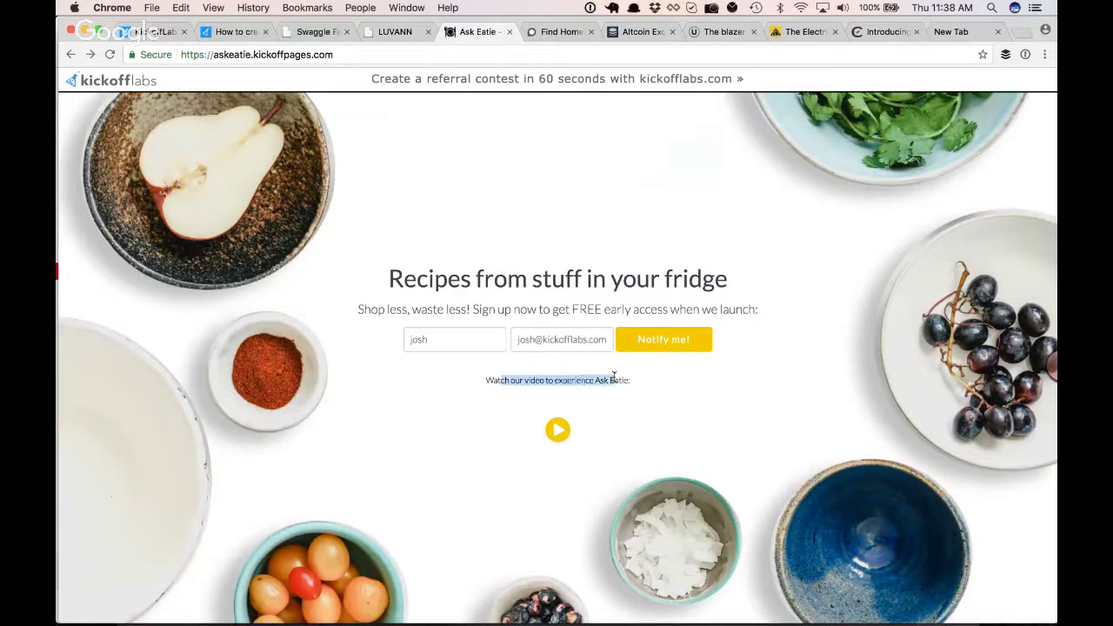
pyautogui.scroll(3, 546, 239)
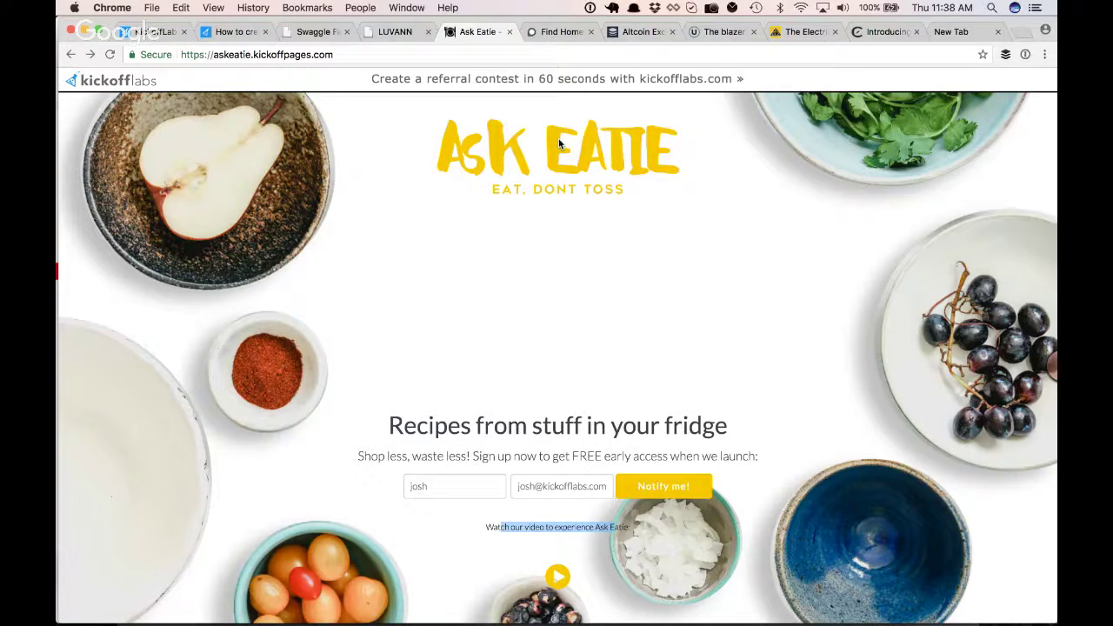
# Close the Find Home page and open the KickoffLabs Live Landing Page Reviews page with the chat
pyautogui.click(590, 32)
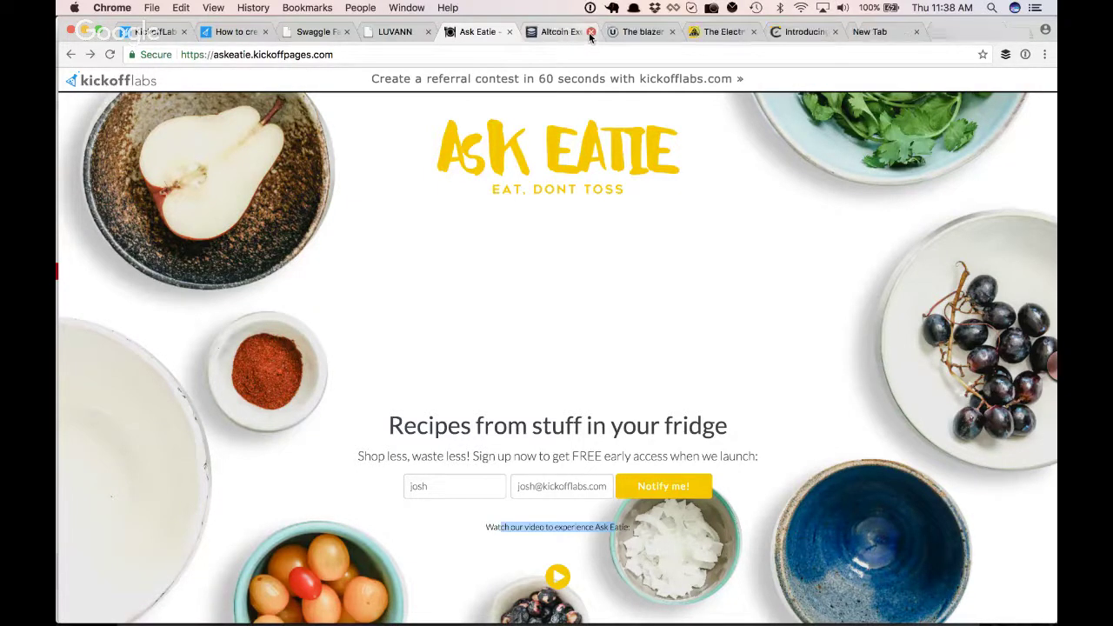
pyautogui.click(165, 35)
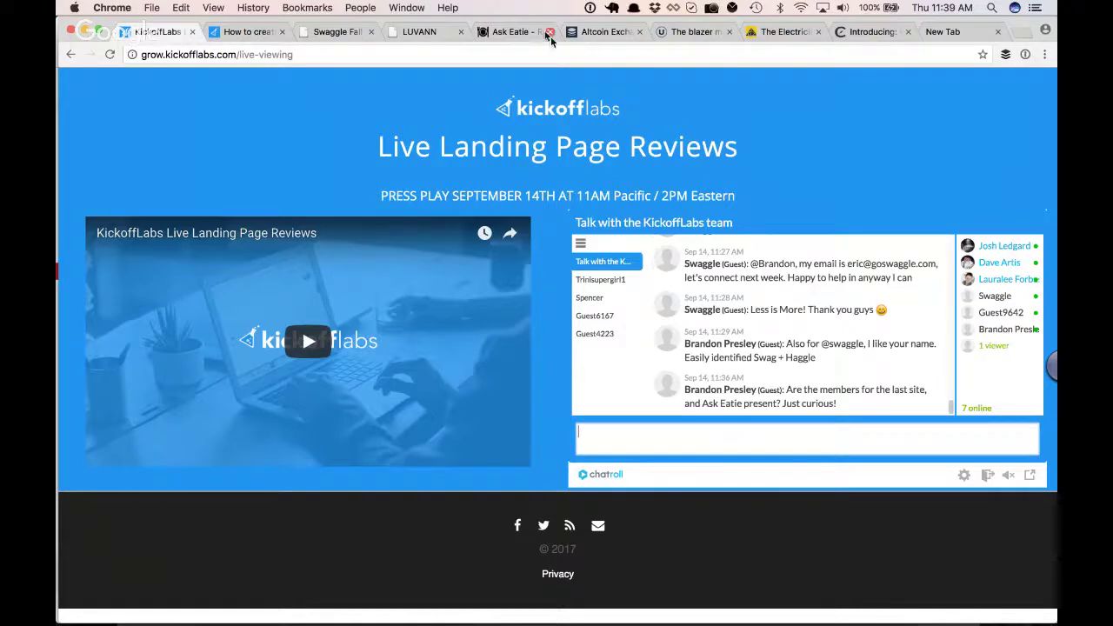
# Open the Altcoin Exchange page, select its web address, and switch to the Google Hangouts window
pyautogui.click(613, 32)
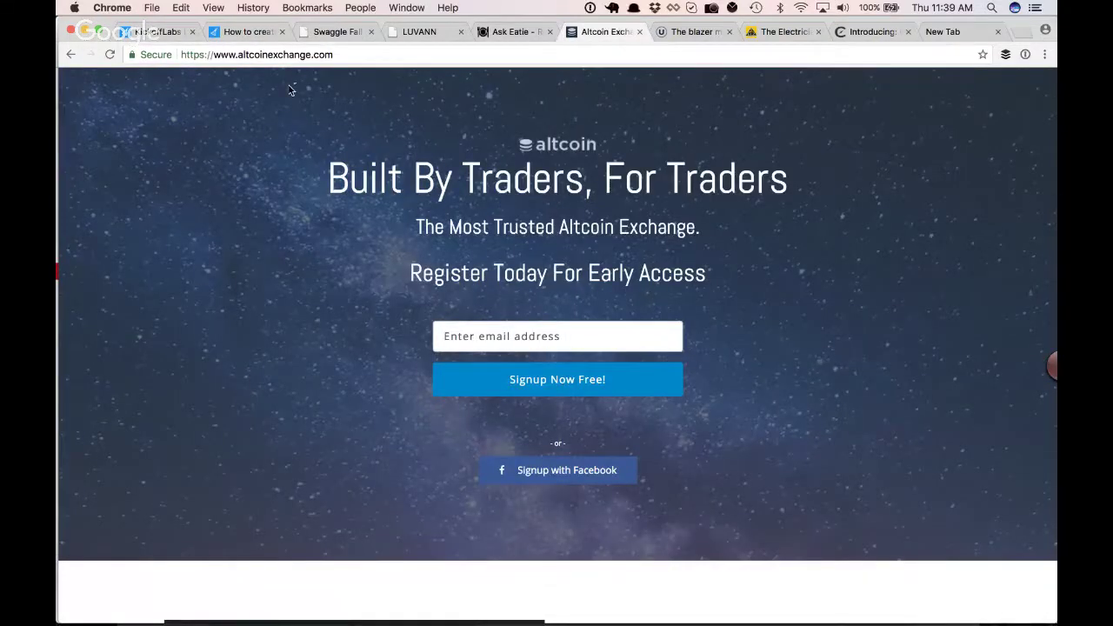
pyautogui.click(353, 55)
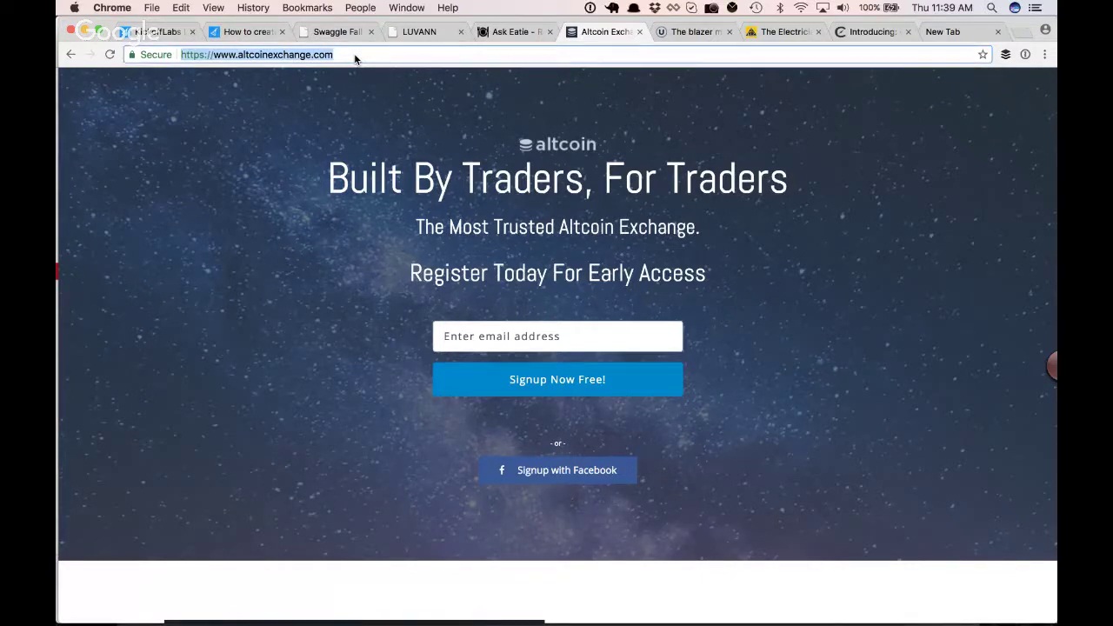
pyautogui.click(406, 7)
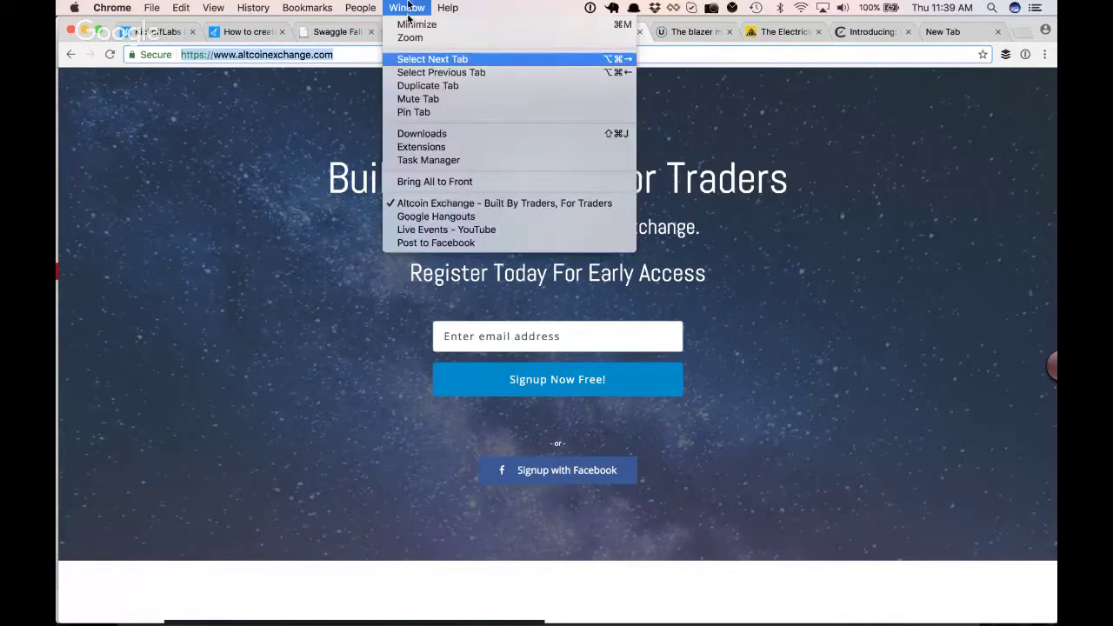
pyautogui.click(461, 222)
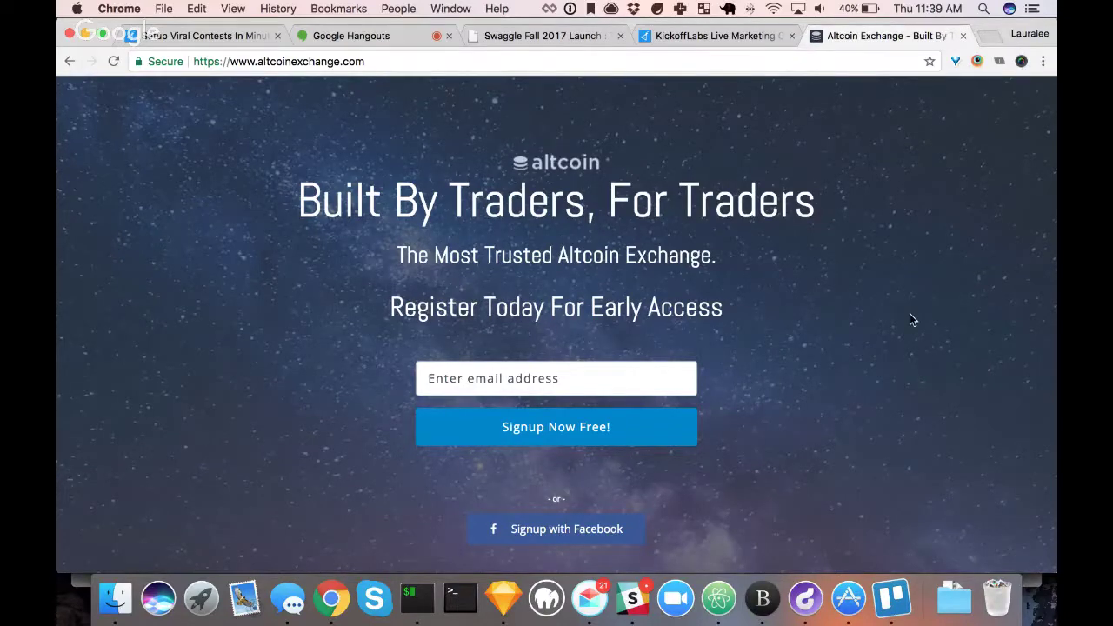
# Read through the Altcoin Exchange page from the company mission down to the team, investors and advisors section
pyautogui.scroll(-5, 912, 318)
pyautogui.scroll(-5, 912, 320)
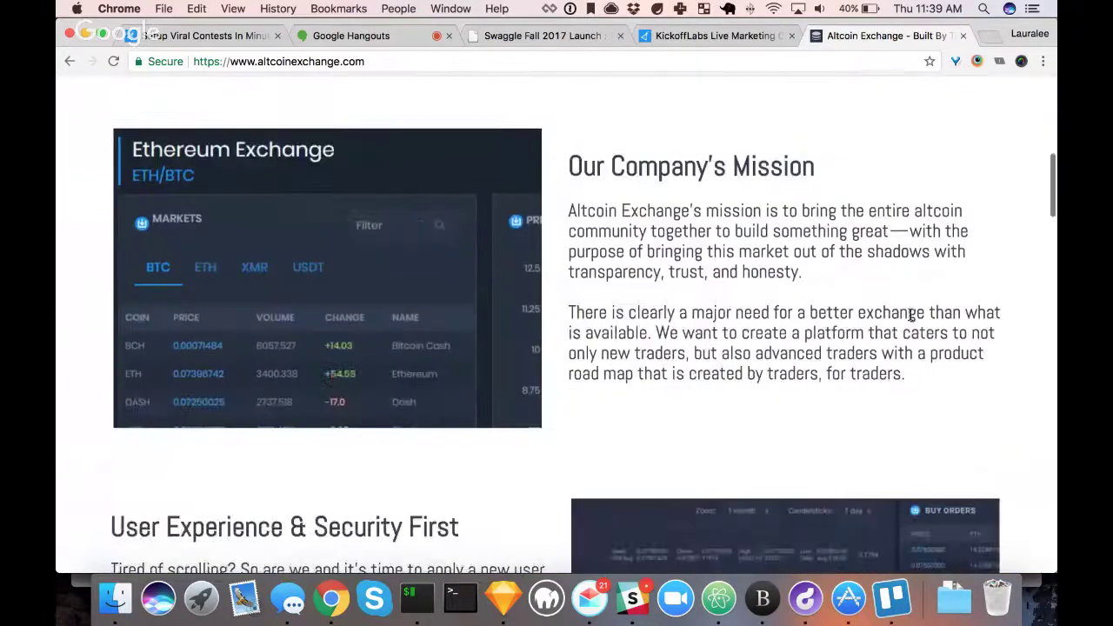
pyautogui.scroll(-3, 911, 315)
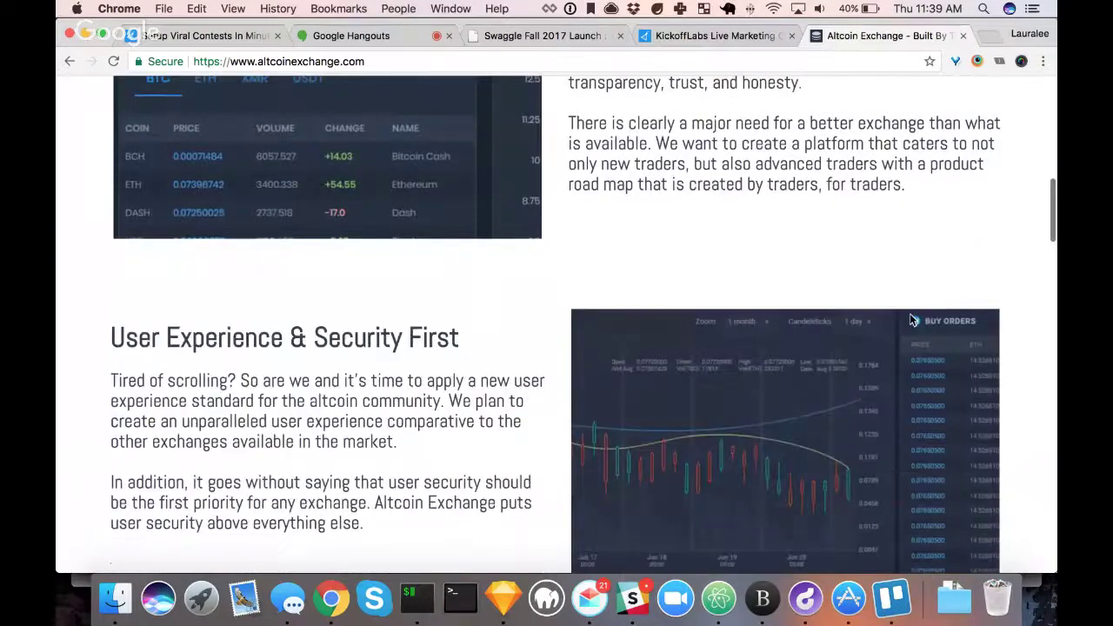
pyautogui.scroll(-2, 912, 320)
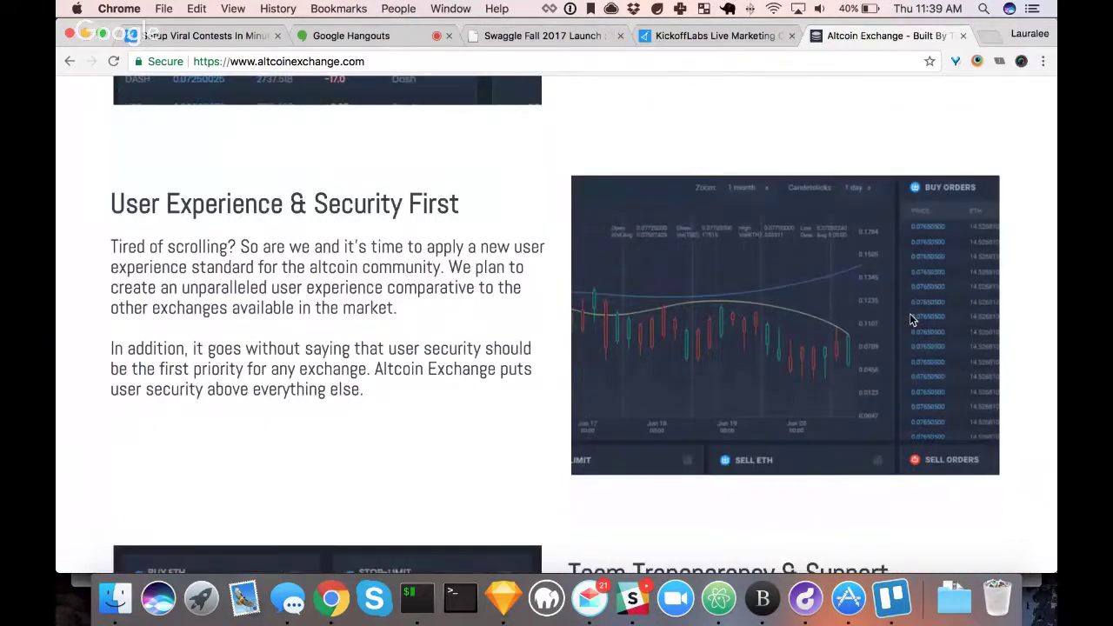
pyautogui.scroll(-3, 911, 320)
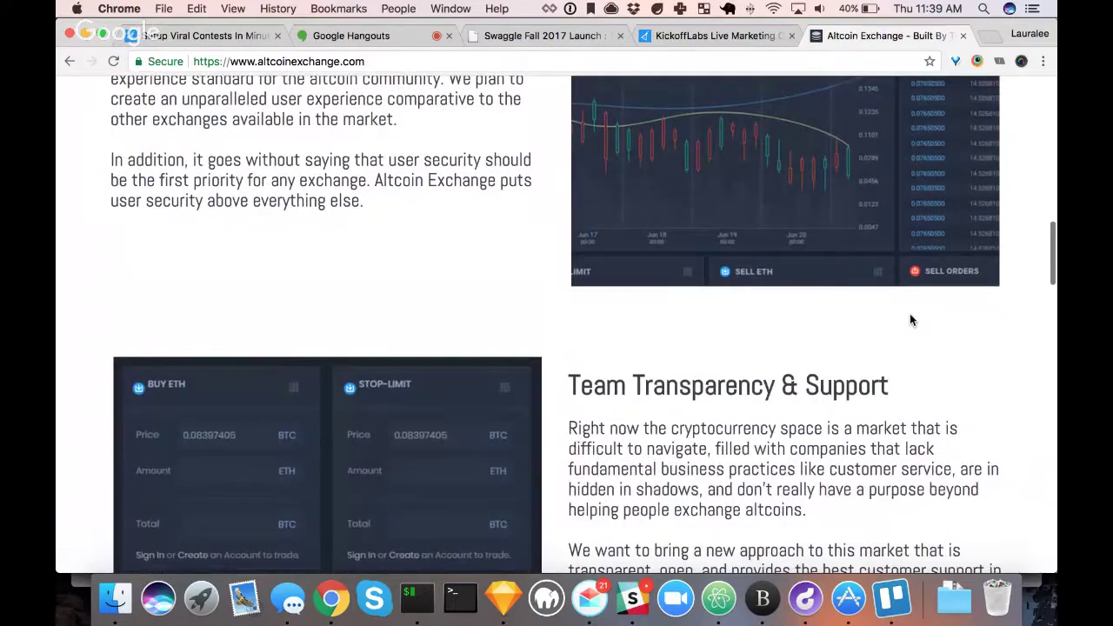
pyautogui.scroll(-2, 911, 320)
pyautogui.scroll(-3, 911, 320)
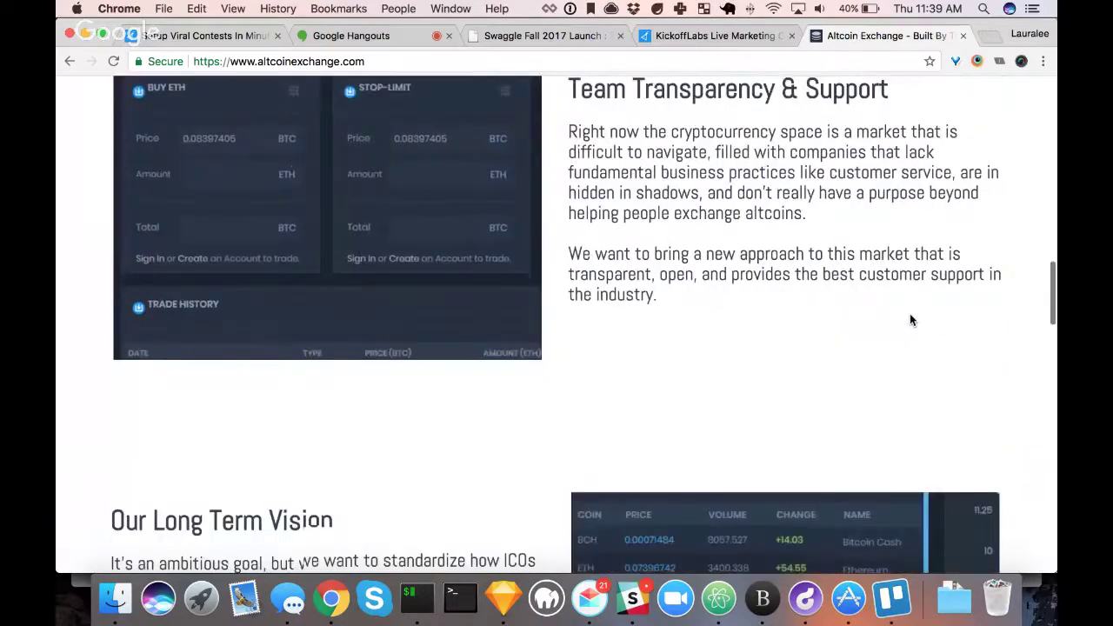
pyautogui.scroll(-4, 911, 320)
pyautogui.scroll(-1, 911, 320)
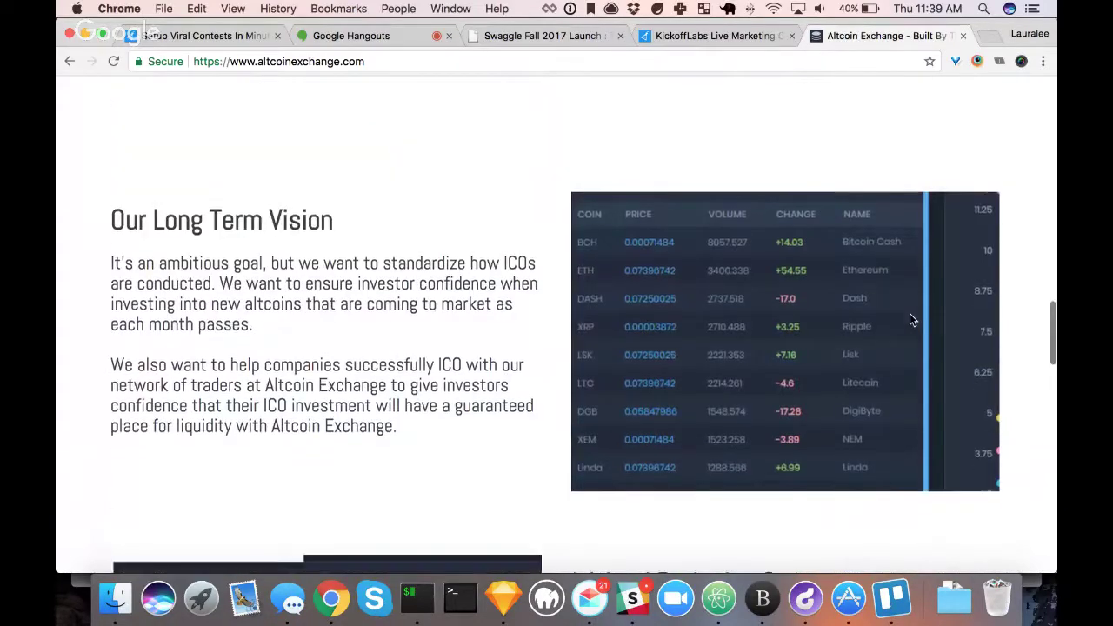
pyautogui.scroll(-4, 909, 320)
pyautogui.scroll(-1, 910, 315)
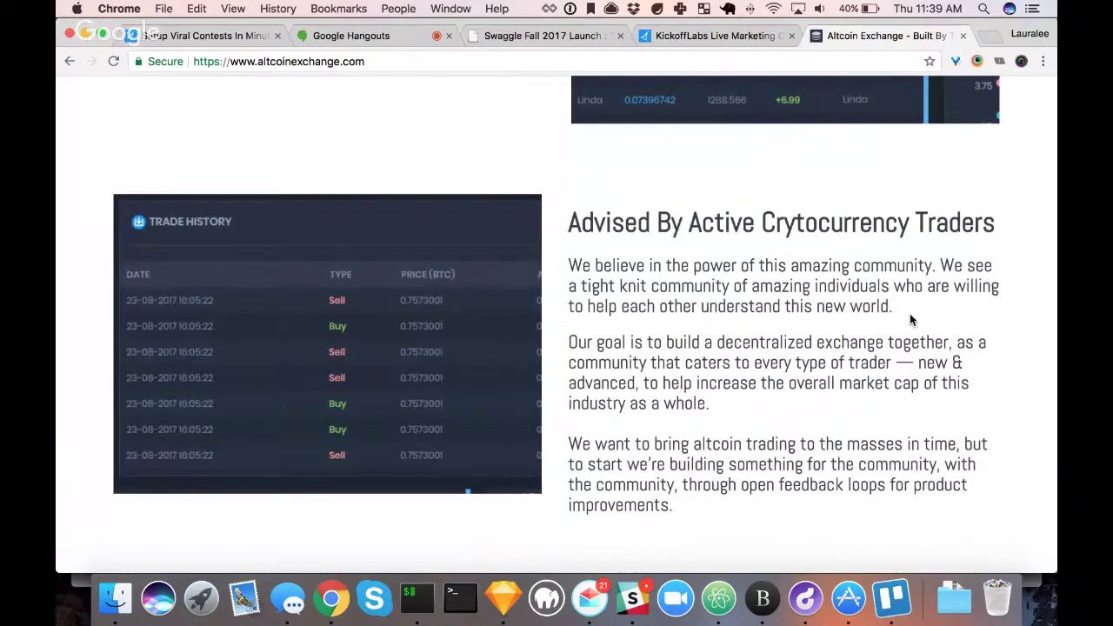
pyautogui.scroll(-2, 912, 320)
pyautogui.scroll(-4, 910, 320)
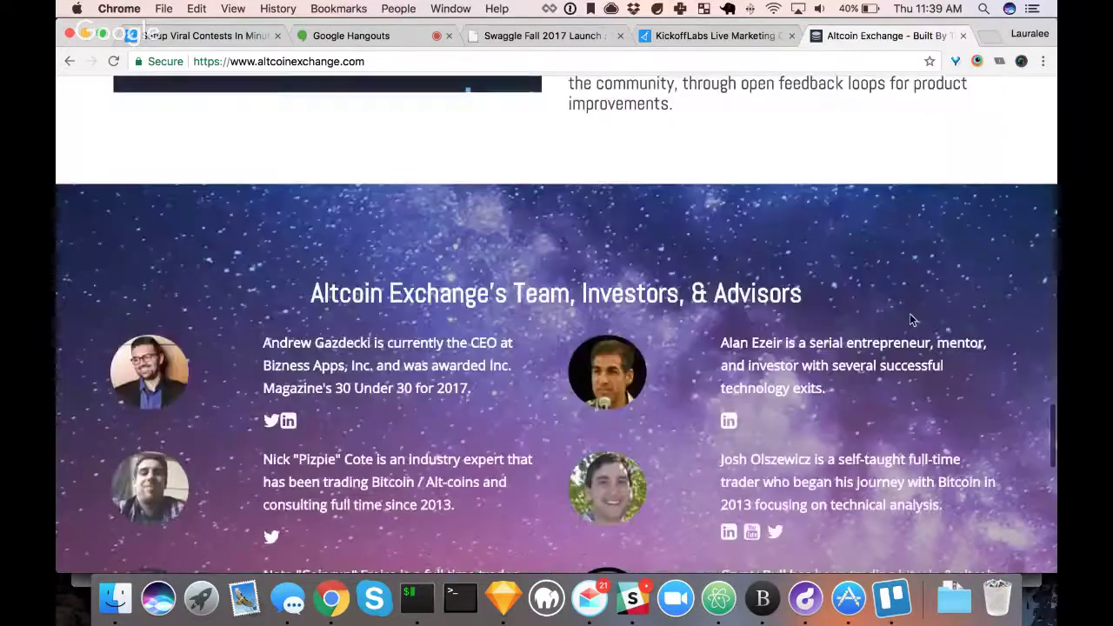
pyautogui.scroll(-1, 910, 320)
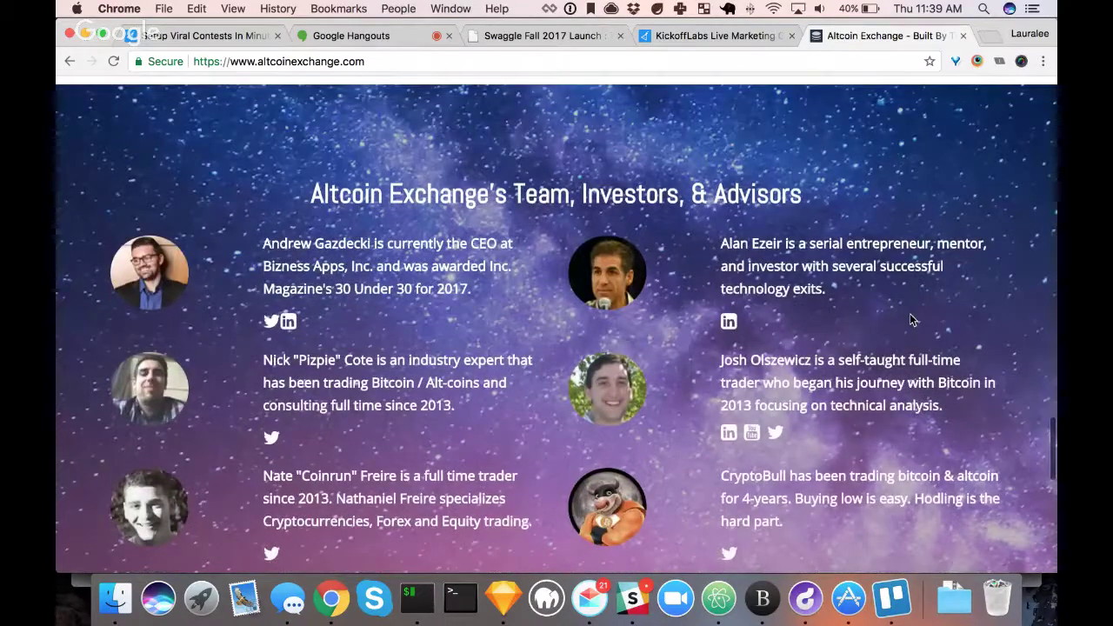
pyautogui.scroll(-1, 912, 320)
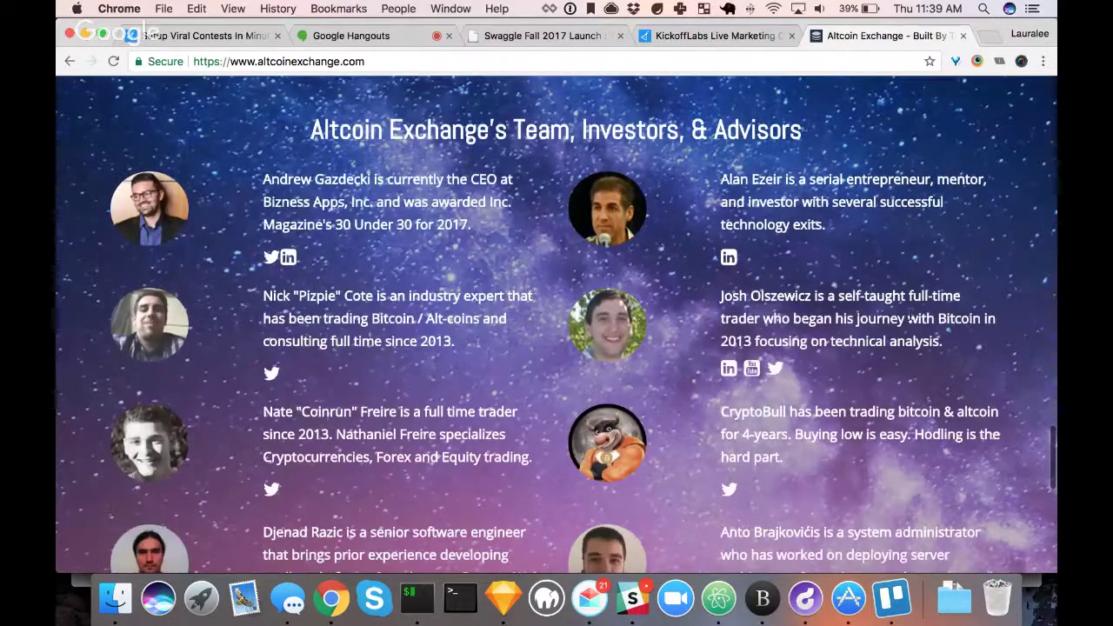
pyautogui.scroll(-3, 911, 320)
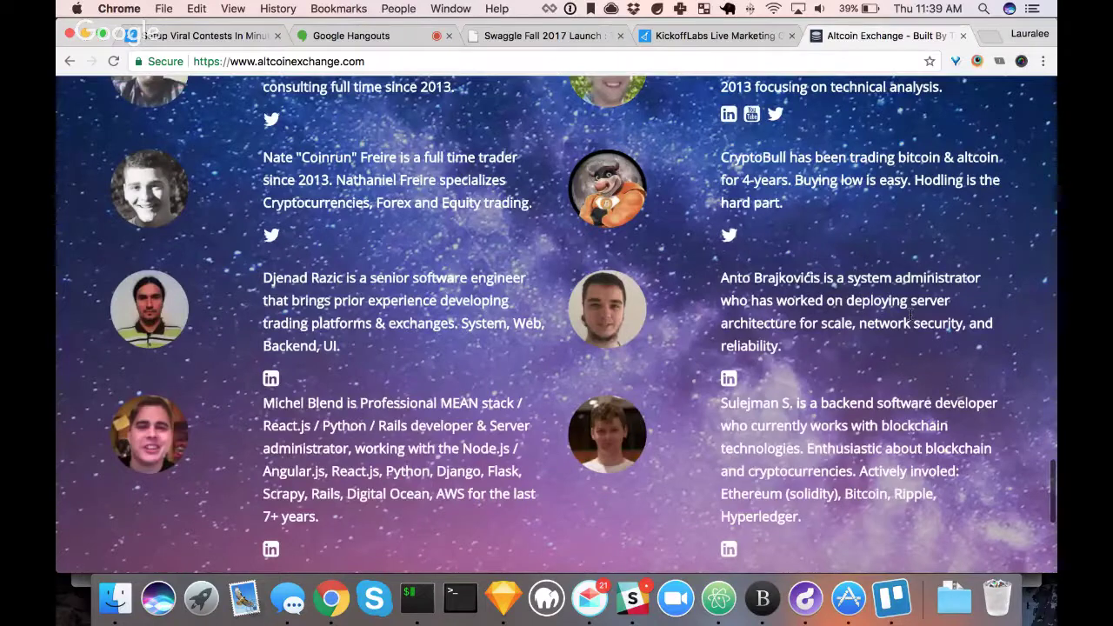
# Highlight the Altcoin Exchange hero text in turn: the main headline, the "Most Trusted" tagline and the "Early Access" wording
pyautogui.scroll(15, 910, 317)
pyautogui.scroll(3, 910, 320)
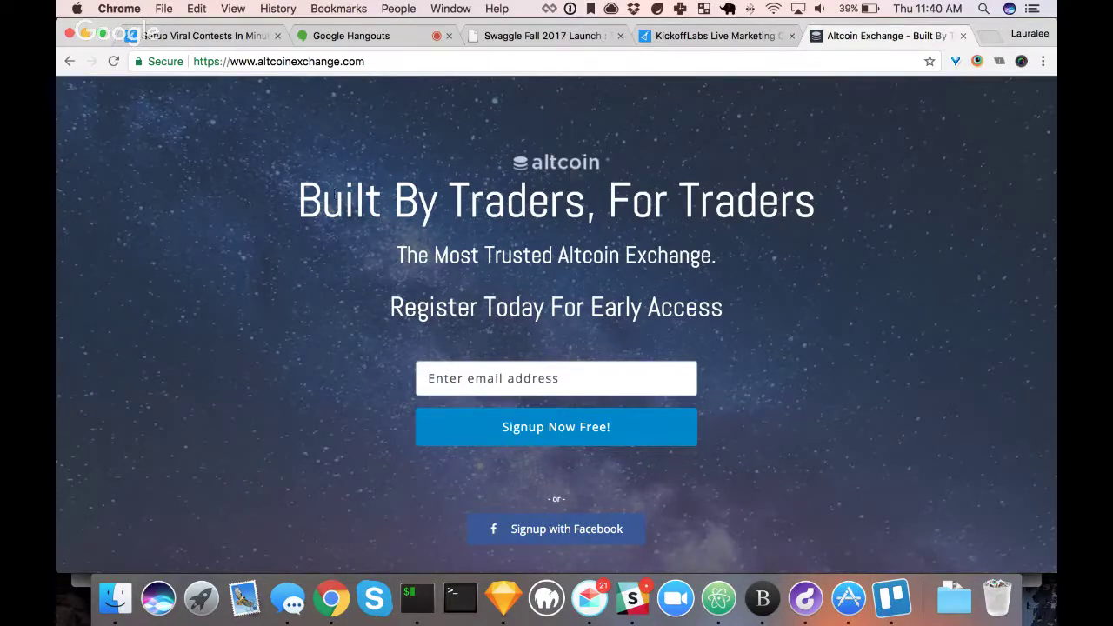
pyautogui.moveTo(301, 202); pyautogui.dragTo(710, 206)
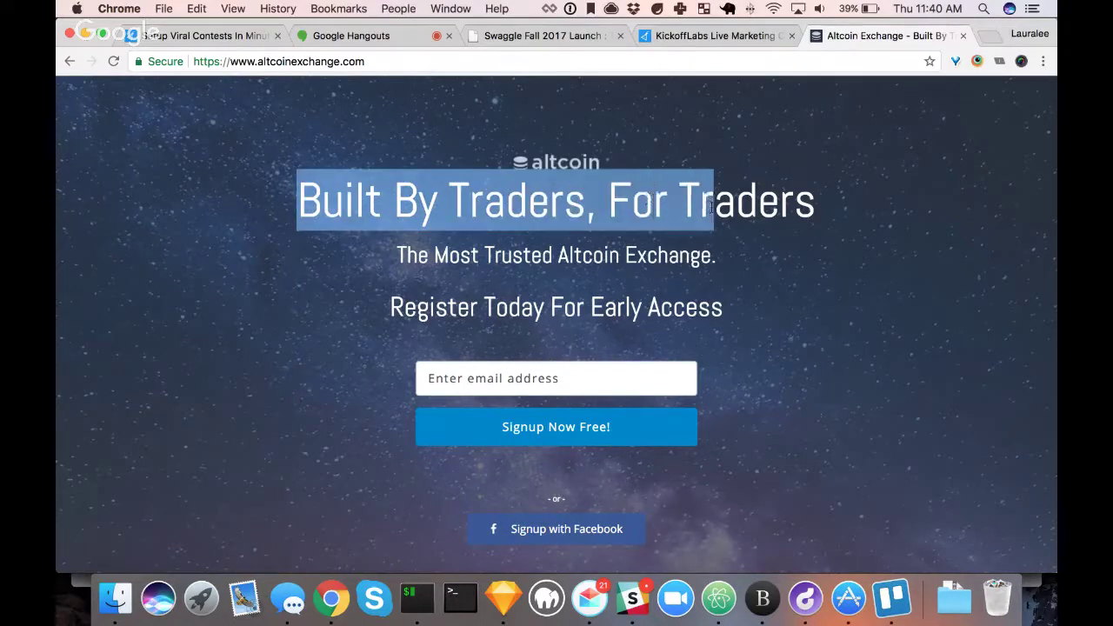
pyautogui.click(394, 253)
pyautogui.moveTo(394, 253); pyautogui.dragTo(706, 276)
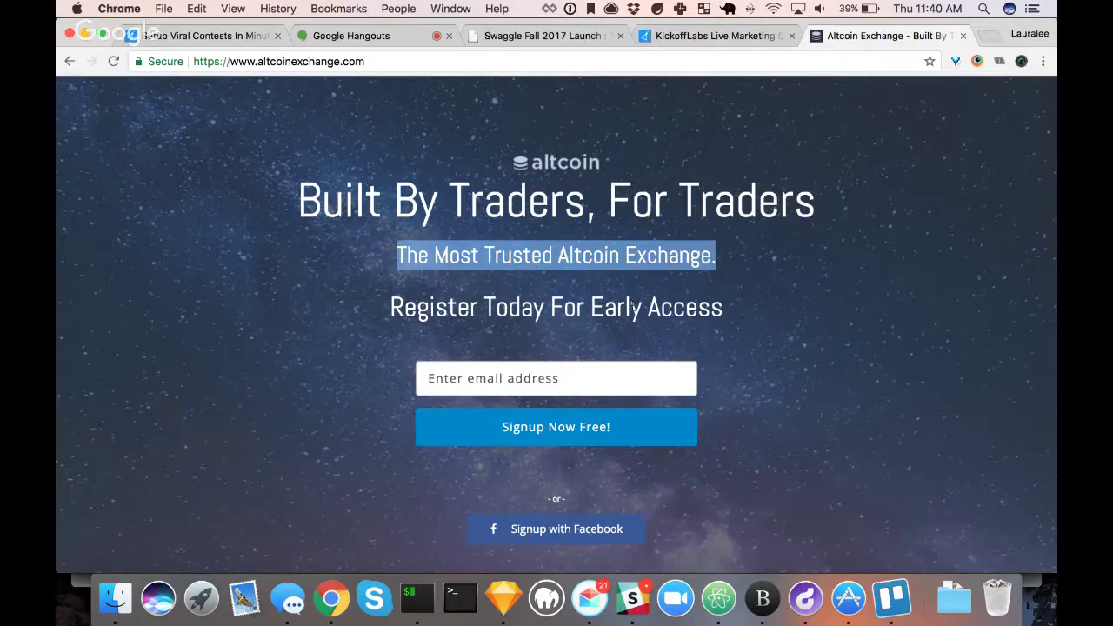
pyautogui.moveTo(570, 309); pyautogui.dragTo(715, 311)
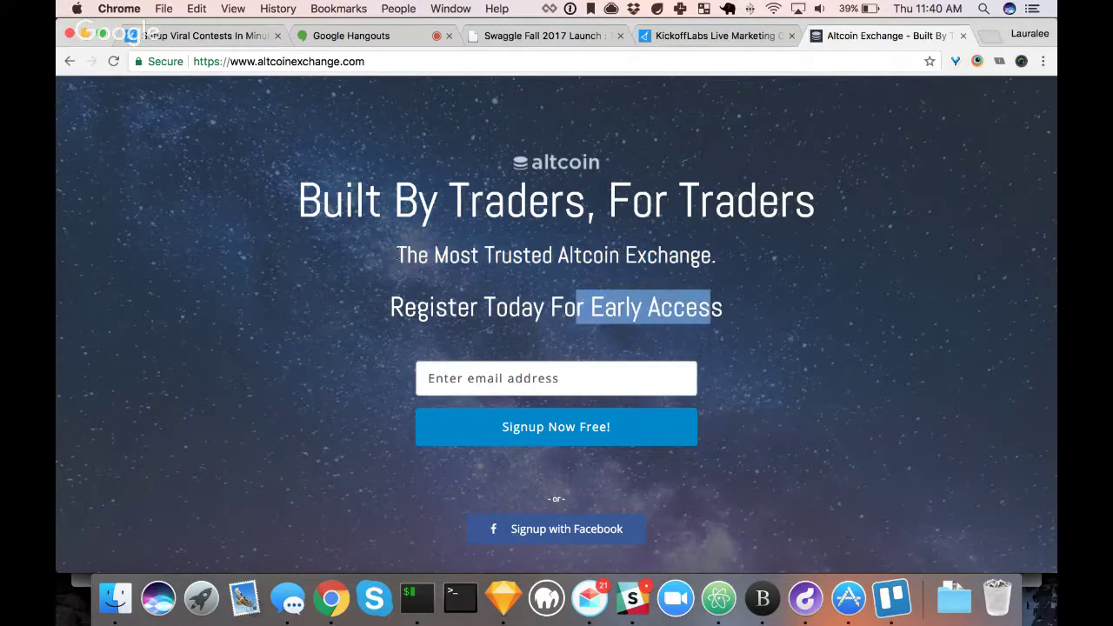
# Highlight the tagline "The Most Trusted Altcoin Exchange" in the hero, clear it, and highlight the end of its last word
pyautogui.click(398, 254)
pyautogui.moveTo(397, 254); pyautogui.dragTo(713, 261)
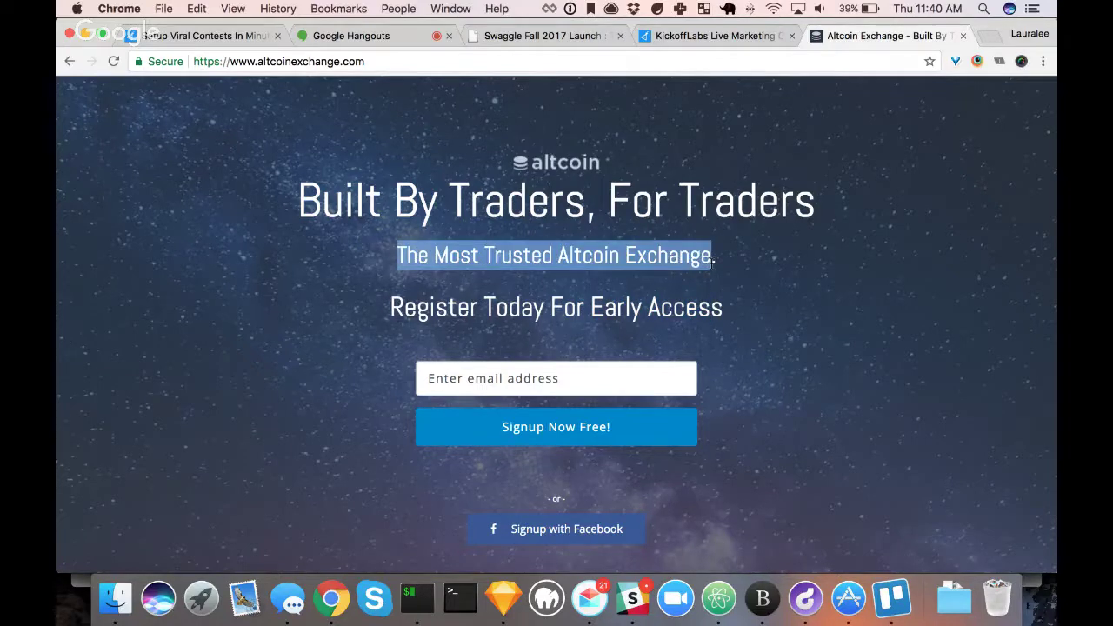
pyautogui.click(623, 261)
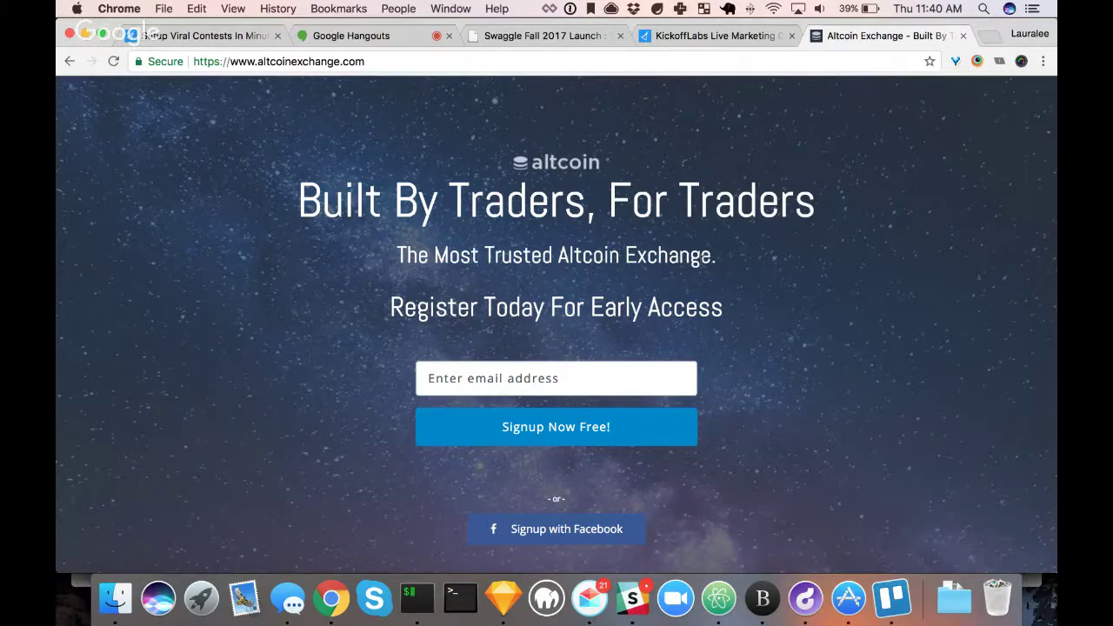
pyautogui.moveTo(713, 257); pyautogui.dragTo(650, 254)
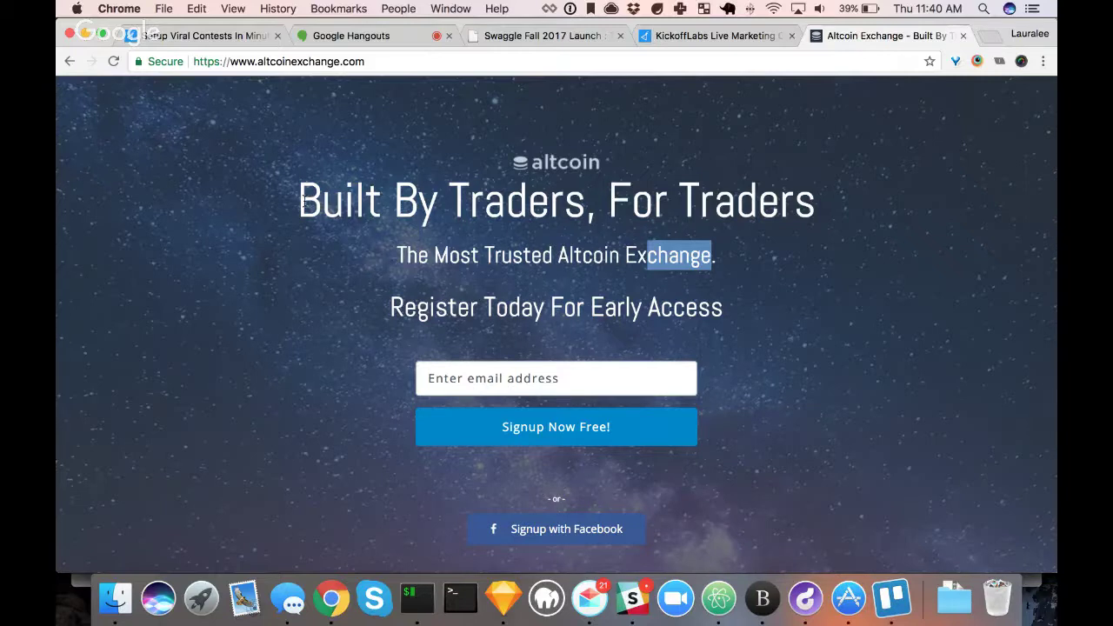
# Highlight the hero headline "Built By Traders, For Traders", the "Register Today For Early Access" line and the tagline in turn
pyautogui.moveTo(303, 202); pyautogui.dragTo(713, 200)
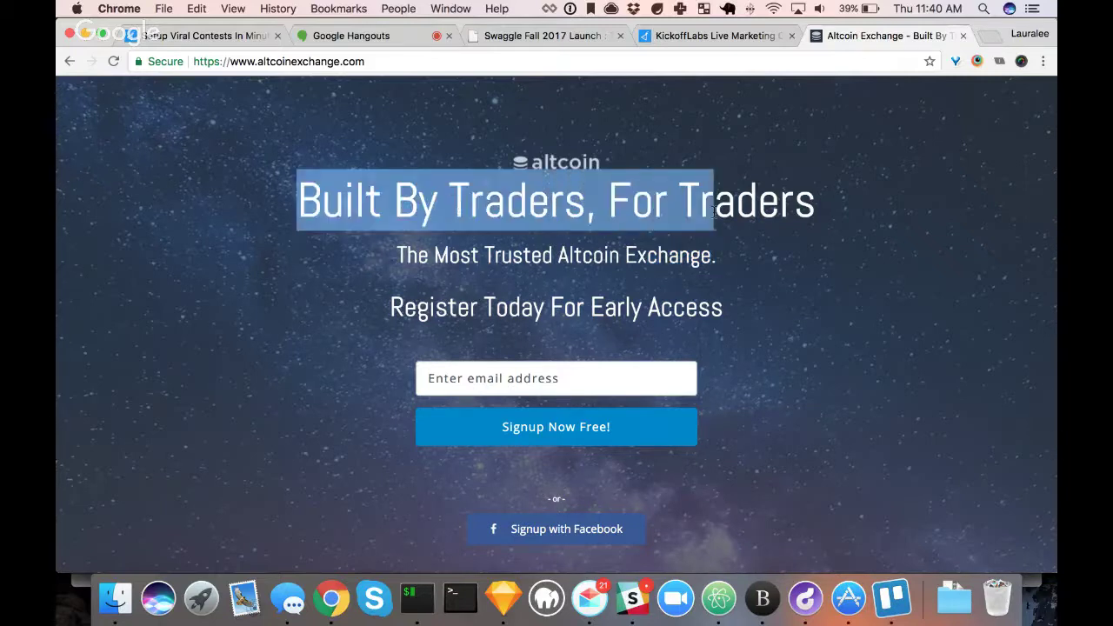
pyautogui.click(607, 169)
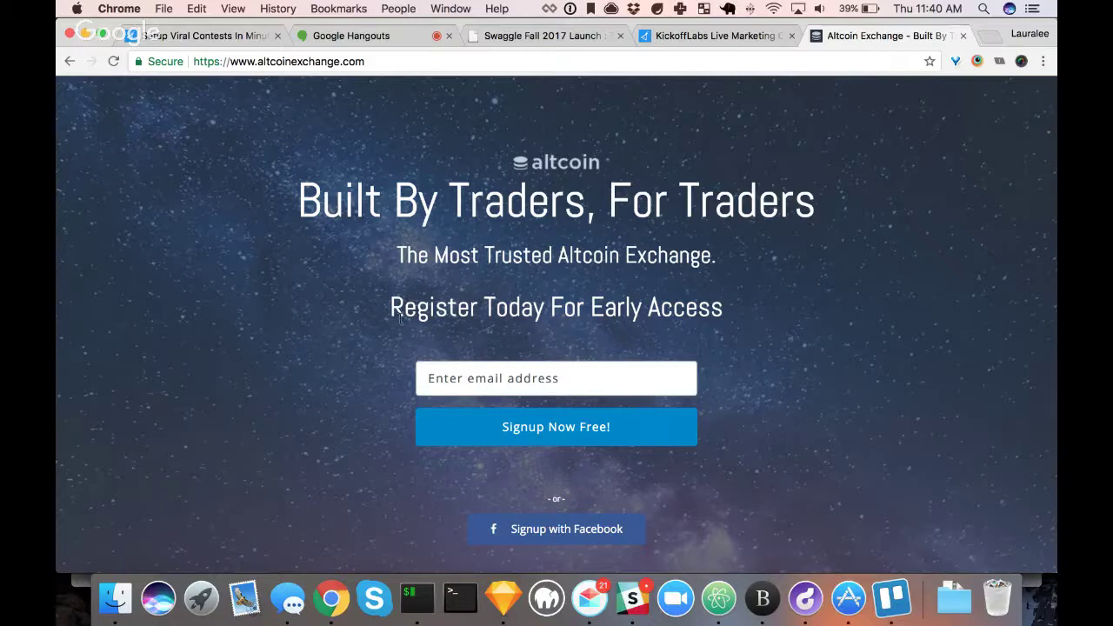
pyautogui.moveTo(391, 307); pyautogui.dragTo(698, 307)
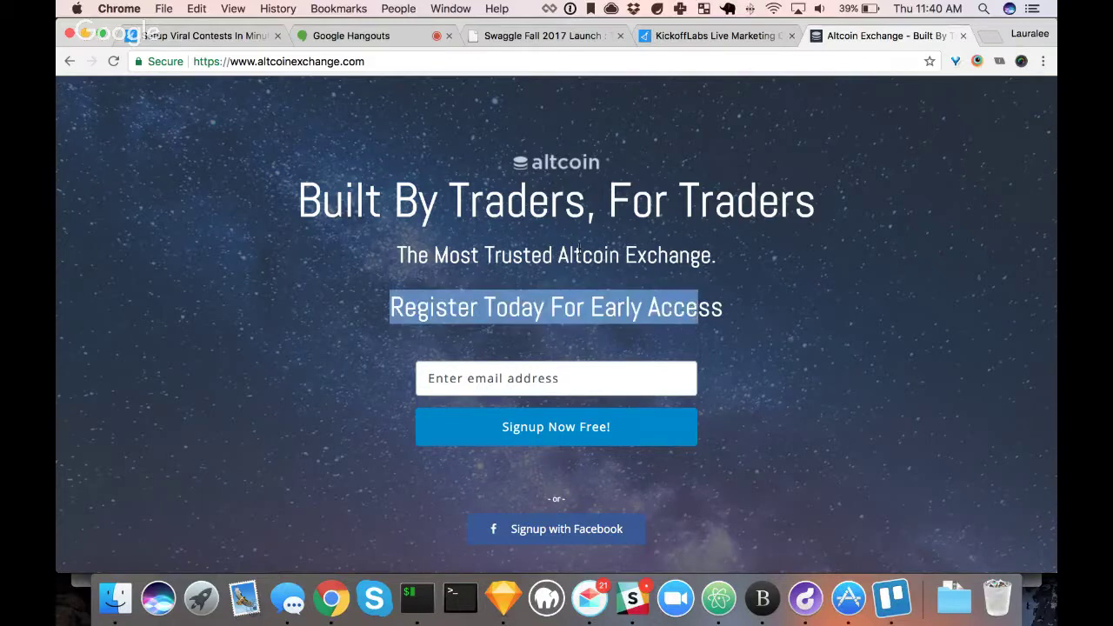
pyautogui.moveTo(432, 254); pyautogui.dragTo(679, 255)
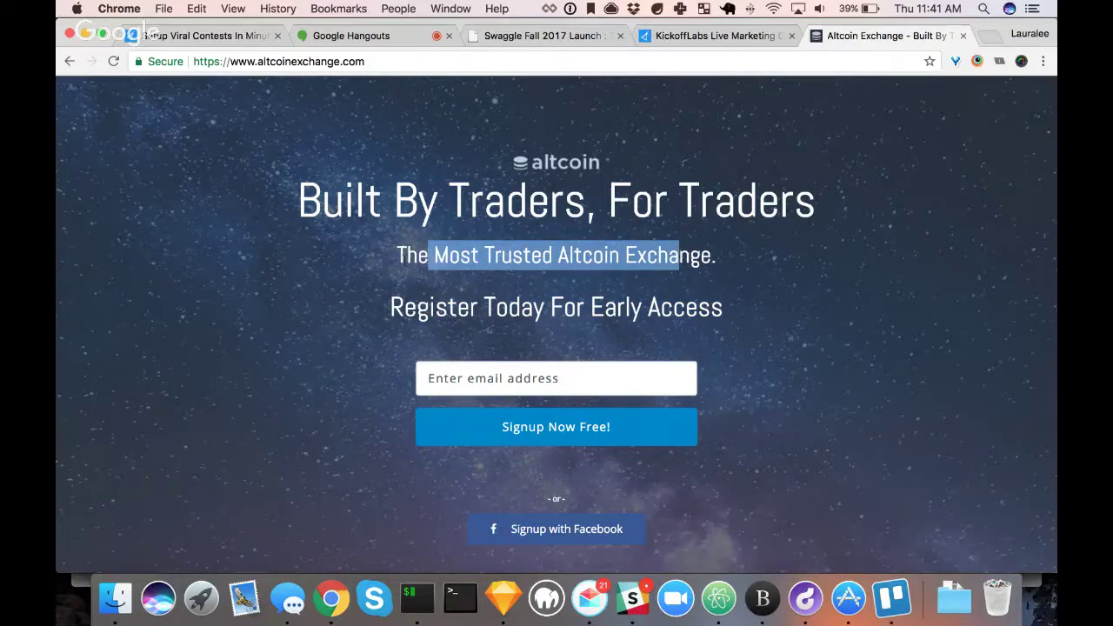
pyautogui.moveTo(406, 312); pyautogui.dragTo(670, 318)
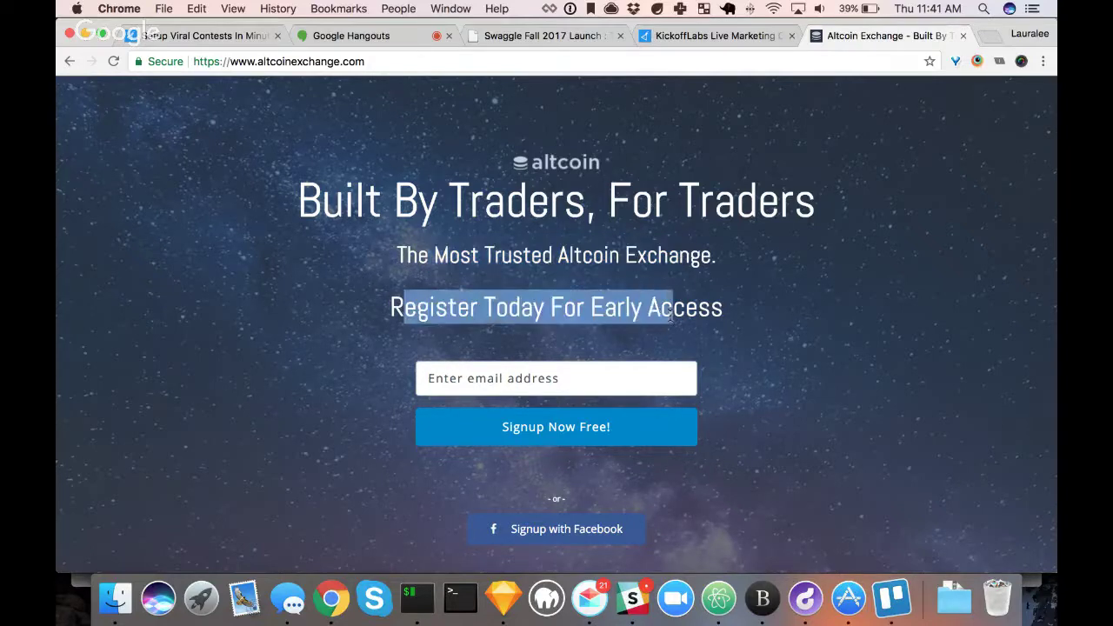
# Place the cursor in the email address field and examine the hero's signup form and Facebook signup option
pyautogui.click(549, 378)
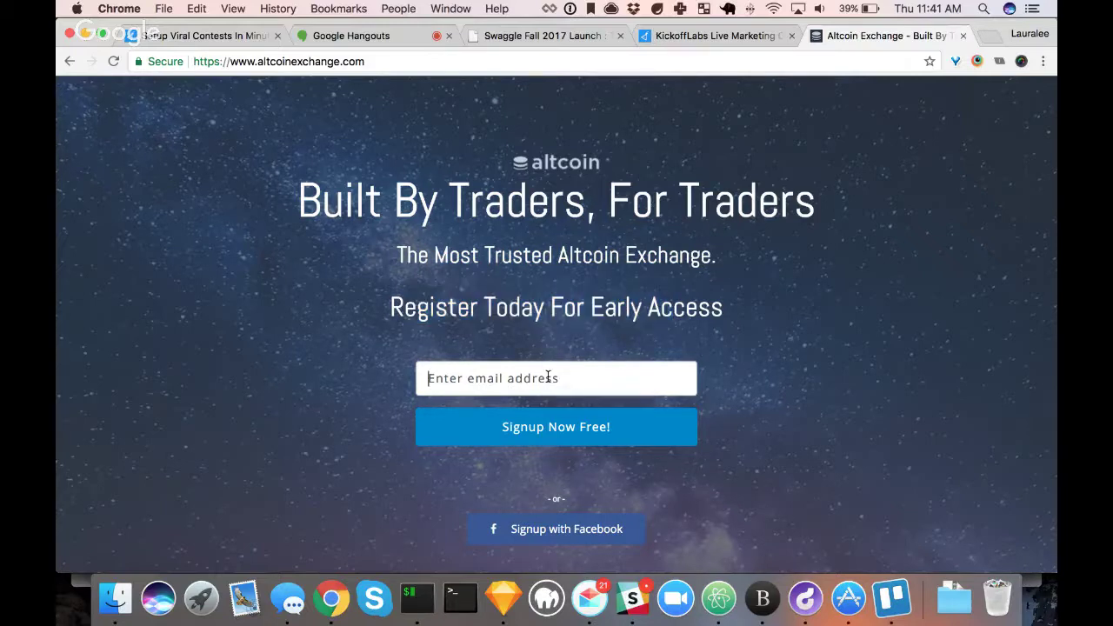
pyautogui.scroll(-3, 710, 364)
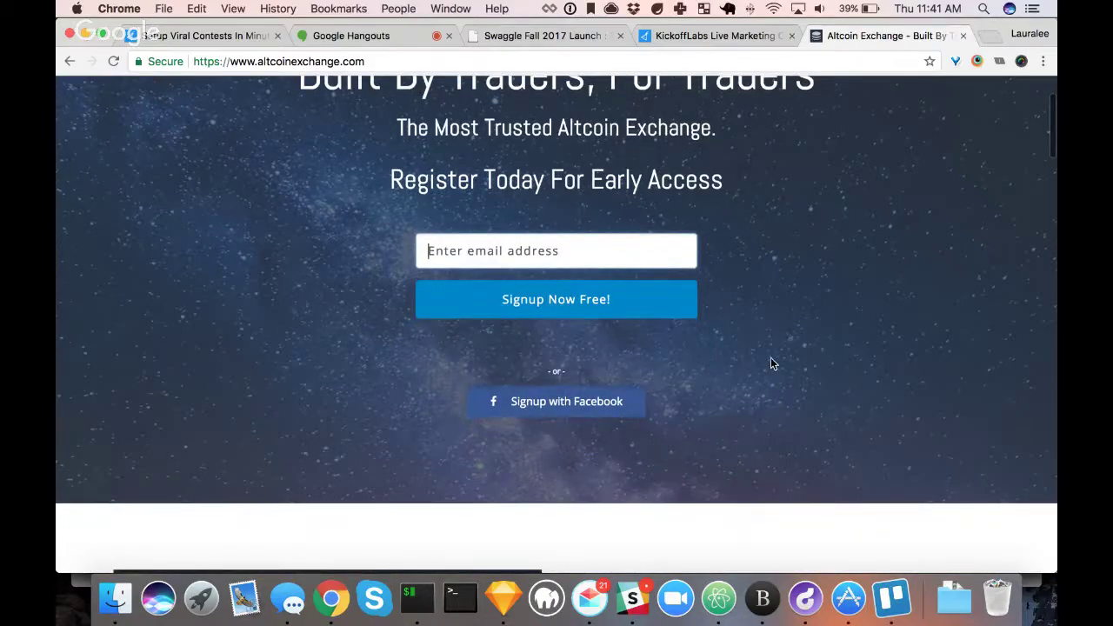
pyautogui.scroll(3, 770, 364)
pyautogui.scroll(-2, 770, 364)
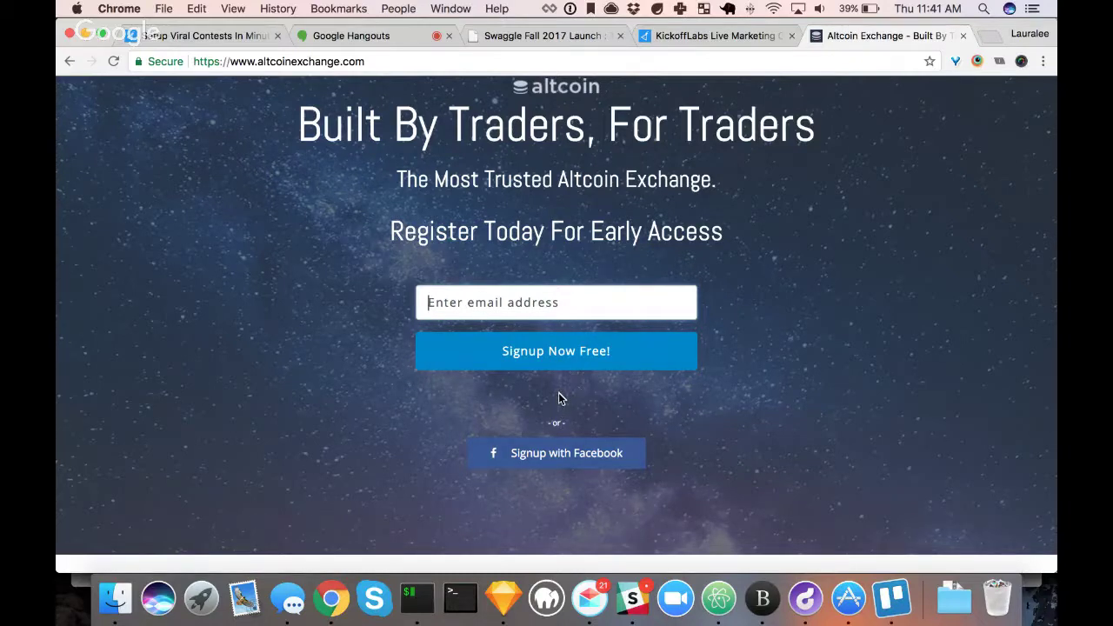
pyautogui.scroll(-1, 739, 428)
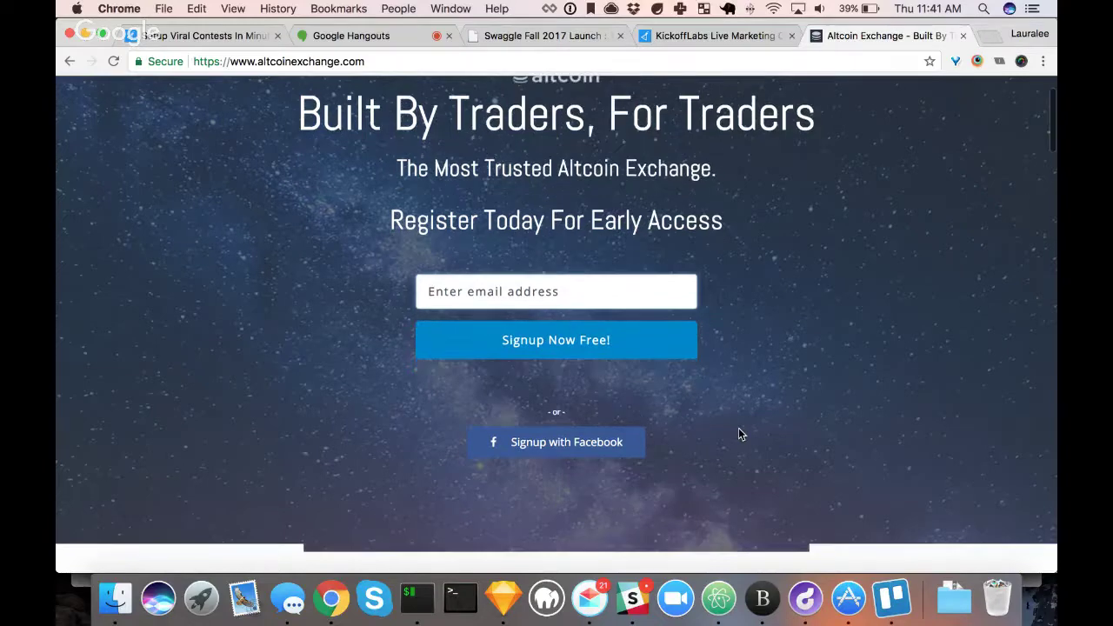
pyautogui.scroll(3, 738, 427)
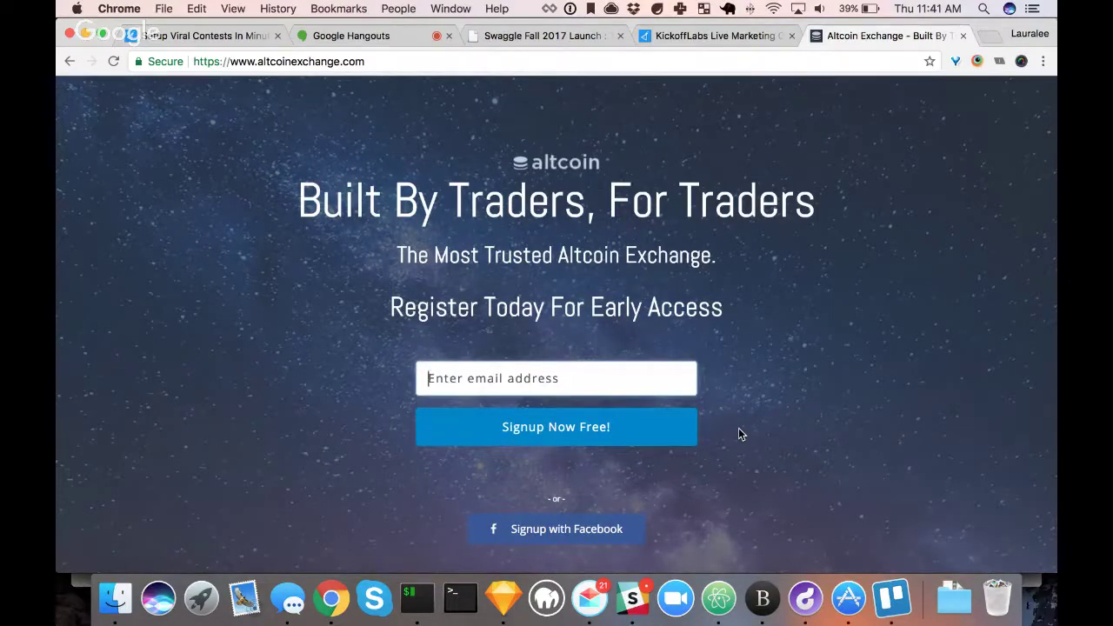
pyautogui.scroll(-5, 738, 434)
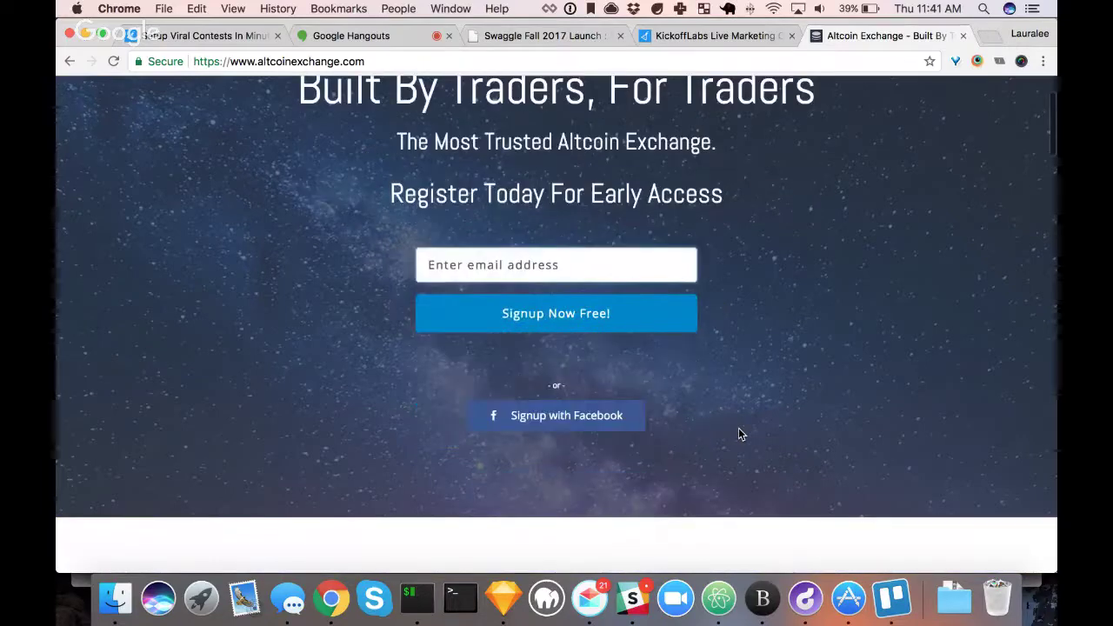
pyautogui.scroll(5, 738, 428)
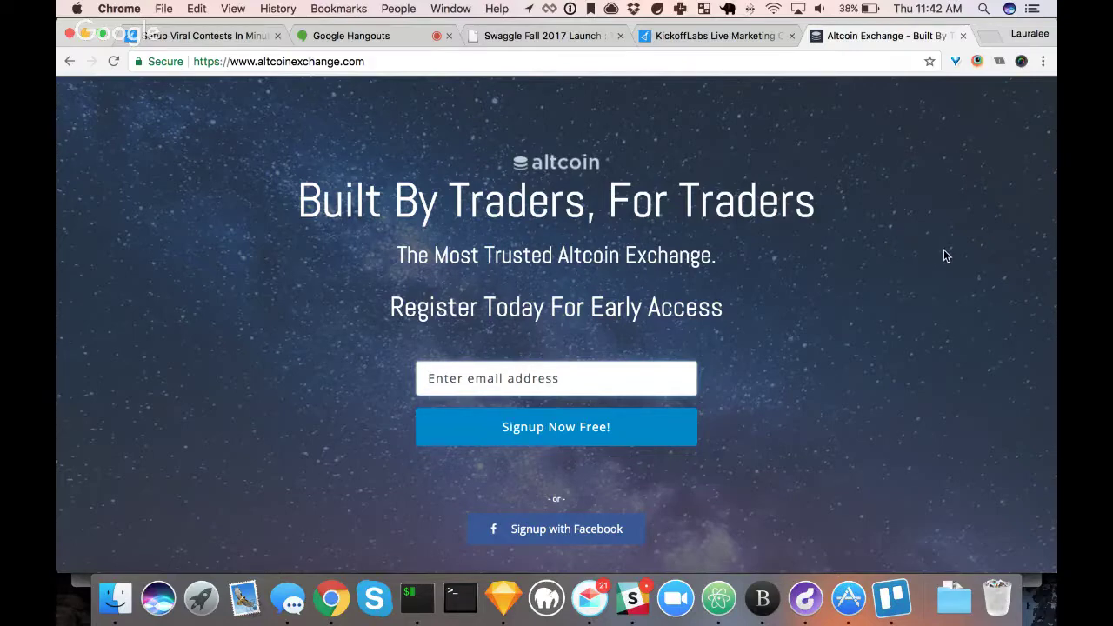
pyautogui.scroll(-3, 946, 255)
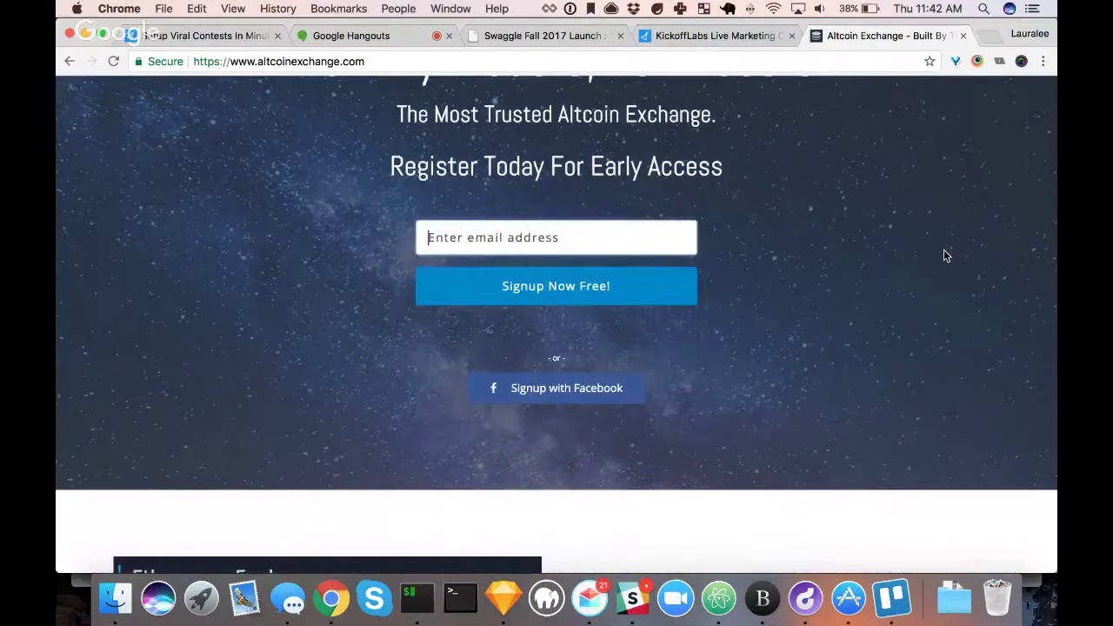
pyautogui.scroll(2, 944, 252)
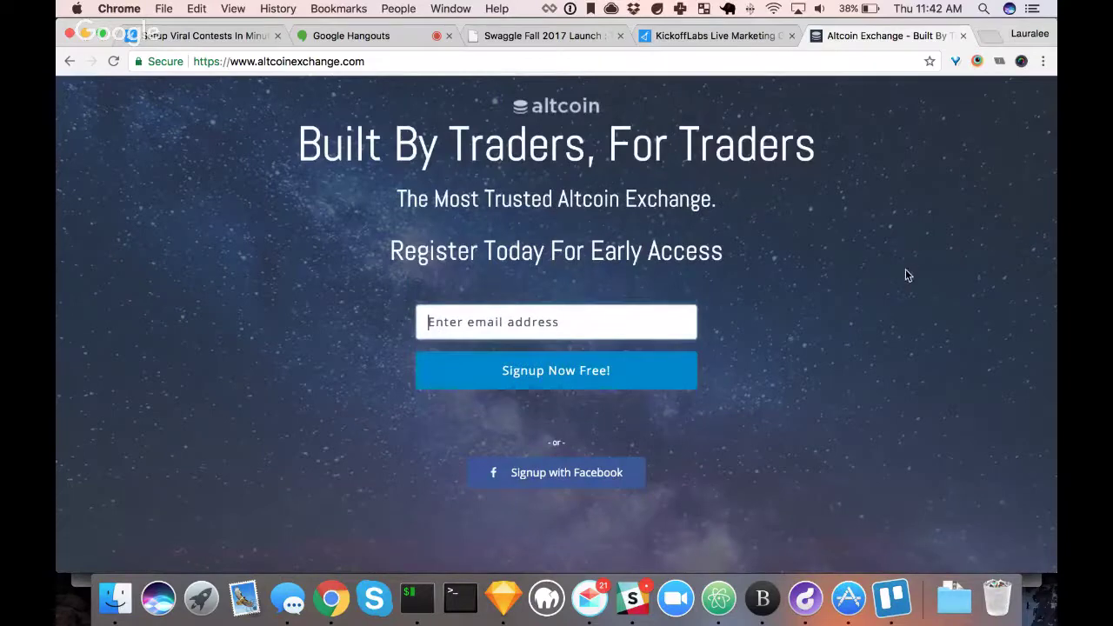
# Highlight both paragraphs of body text under "Our Company's Mission"
pyautogui.scroll(-3, 905, 275)
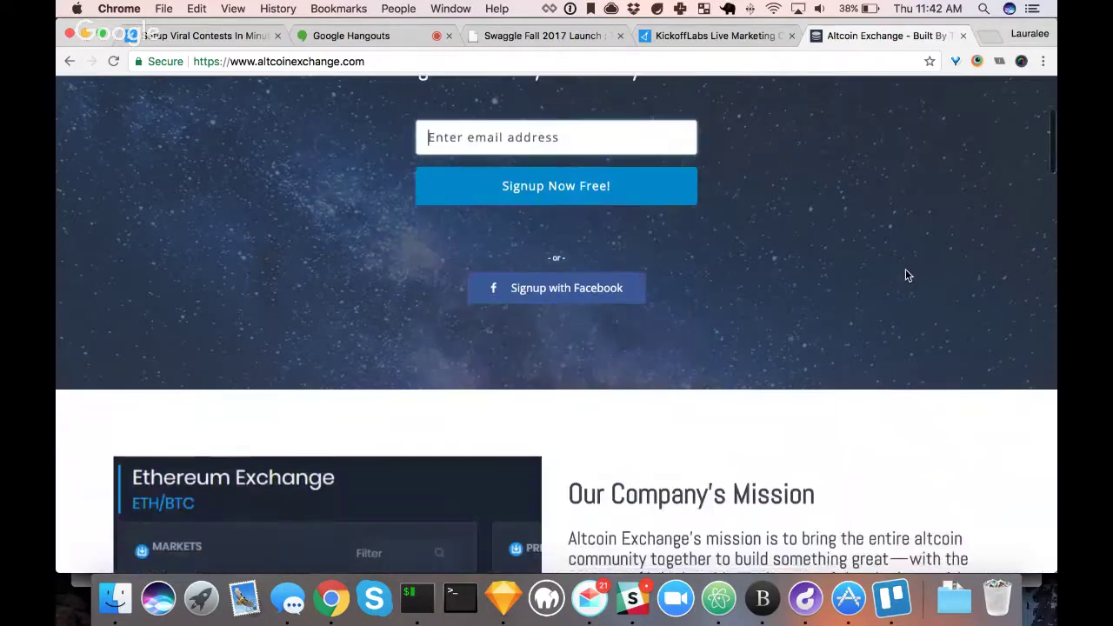
pyautogui.scroll(-3, 905, 275)
pyautogui.scroll(-1, 905, 275)
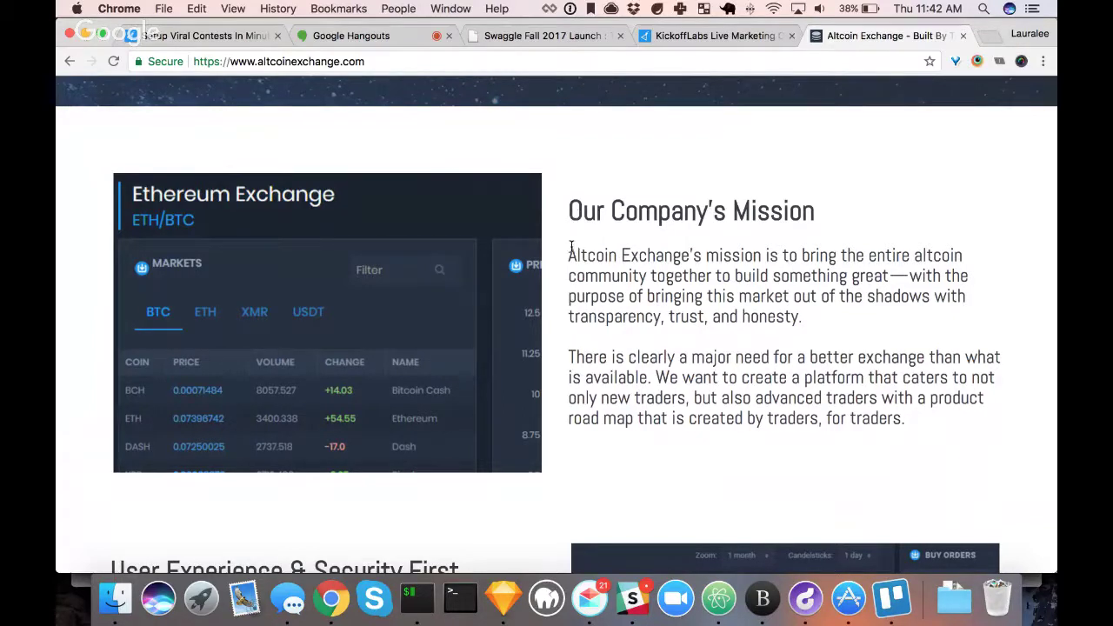
pyautogui.moveTo(569, 254); pyautogui.dragTo(924, 442)
# Highlight the "User Experience & Security First" section, look at "Our Long Term Vision", and clear the selection at the company mission text
pyautogui.scroll(-5, 925, 442)
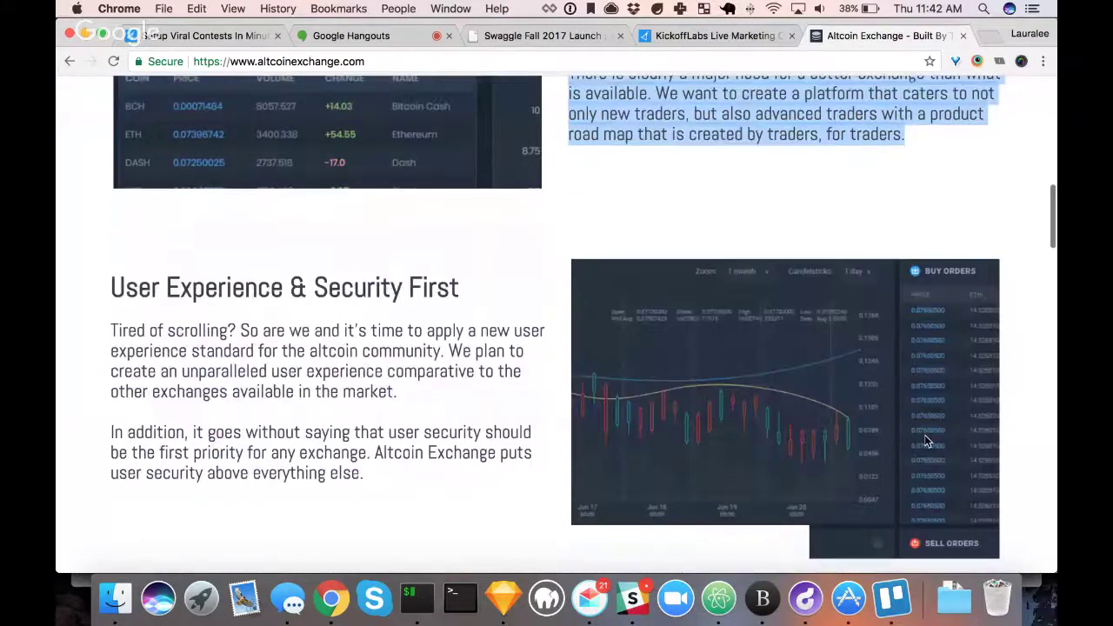
pyautogui.moveTo(113, 200); pyautogui.dragTo(193, 297)
pyautogui.scroll(-10, 280, 455)
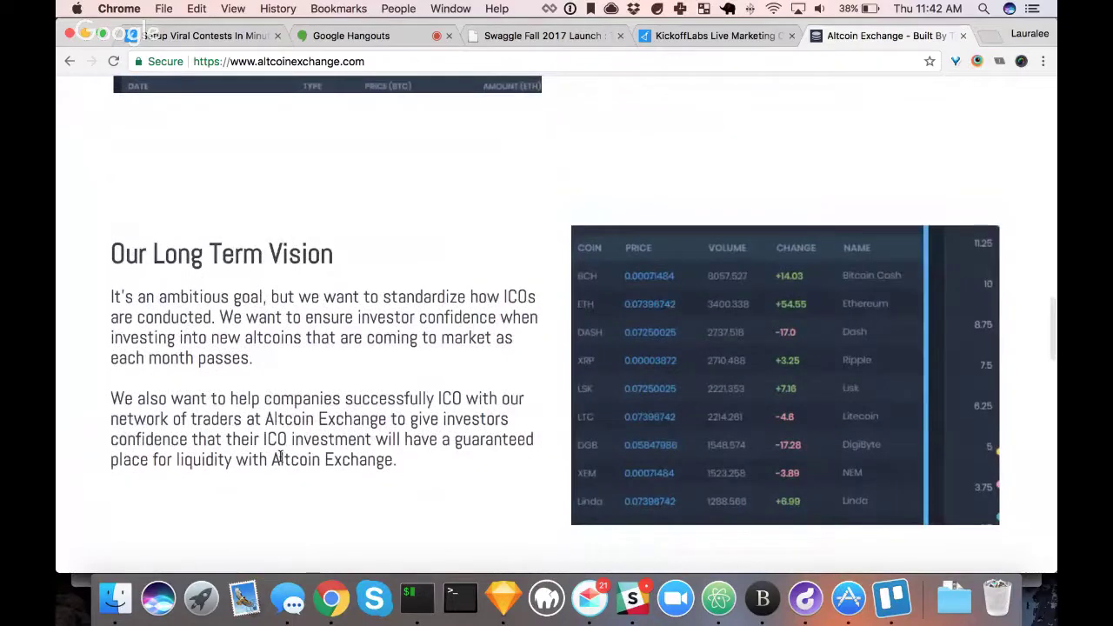
pyautogui.scroll(7, 280, 455)
pyautogui.scroll(5, 280, 456)
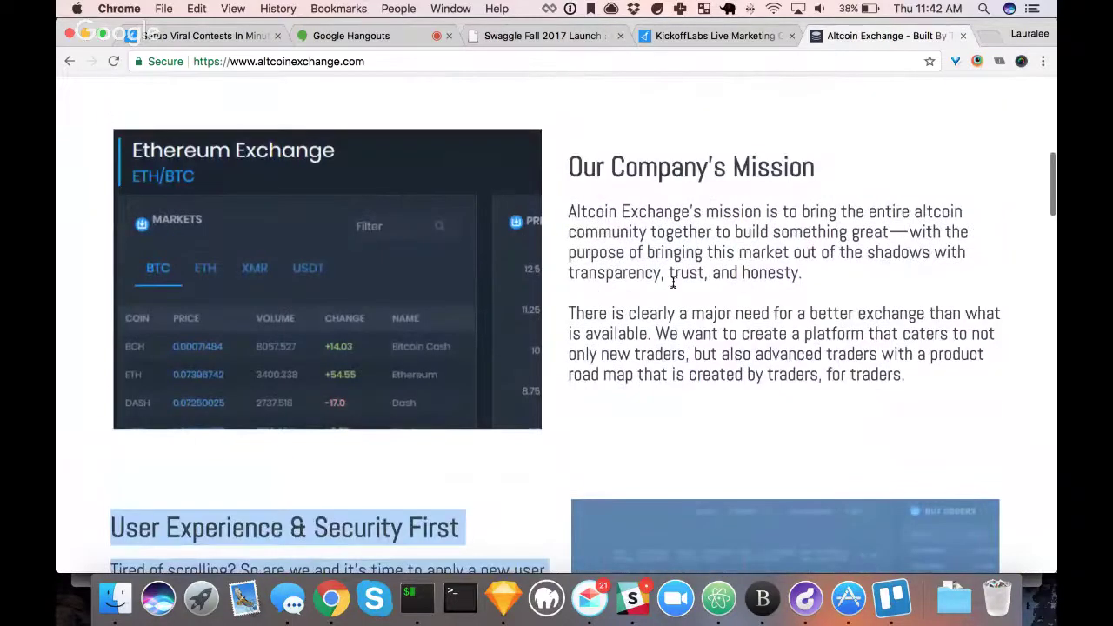
pyautogui.click(677, 261)
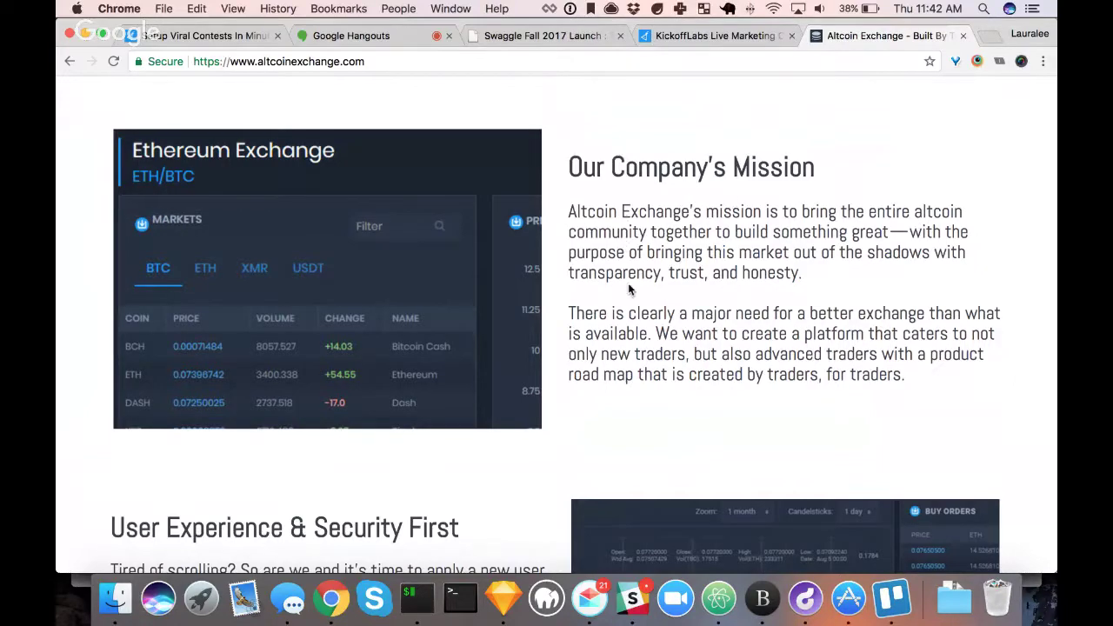
# Compare the hero messaging and signup form with the "Our Company's Mission" section below it
pyautogui.scroll(2, 628, 282)
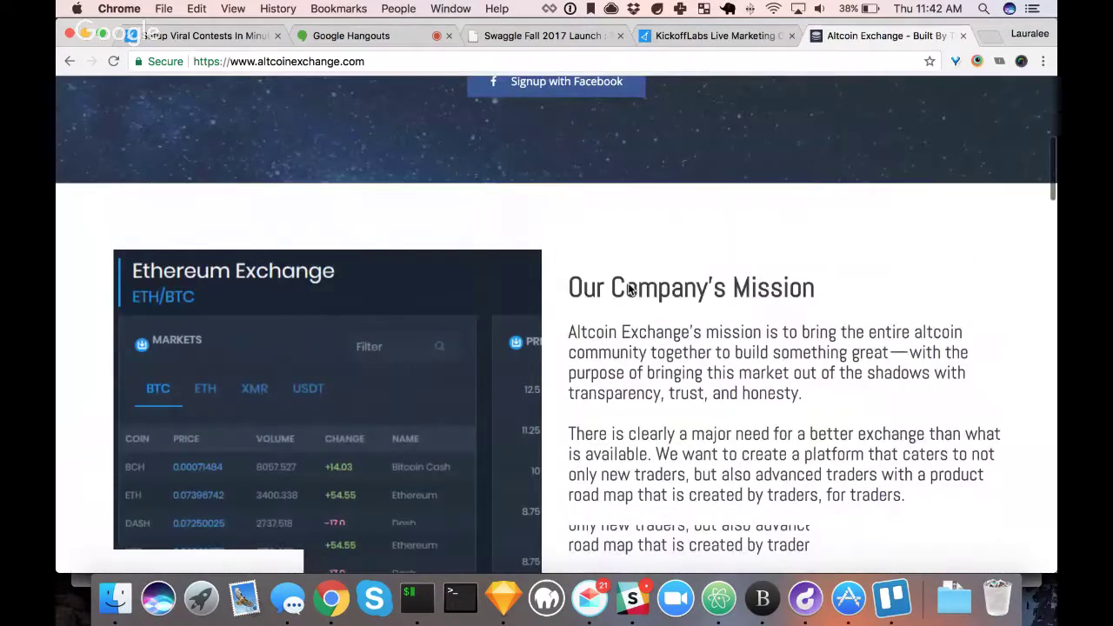
pyautogui.scroll(5, 630, 290)
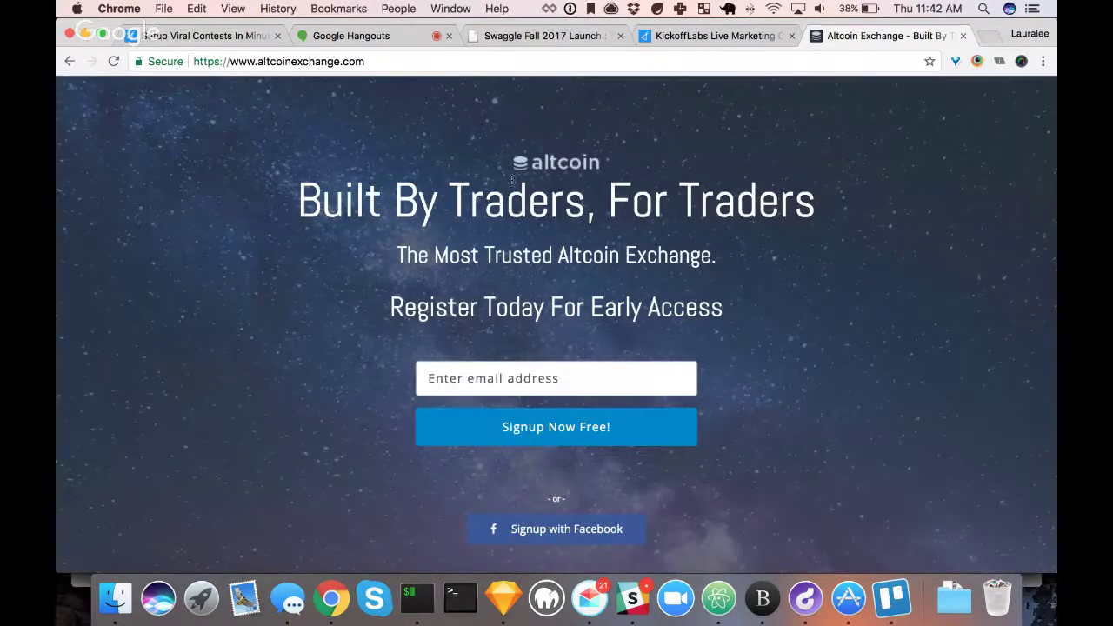
pyautogui.scroll(-3, 680, 308)
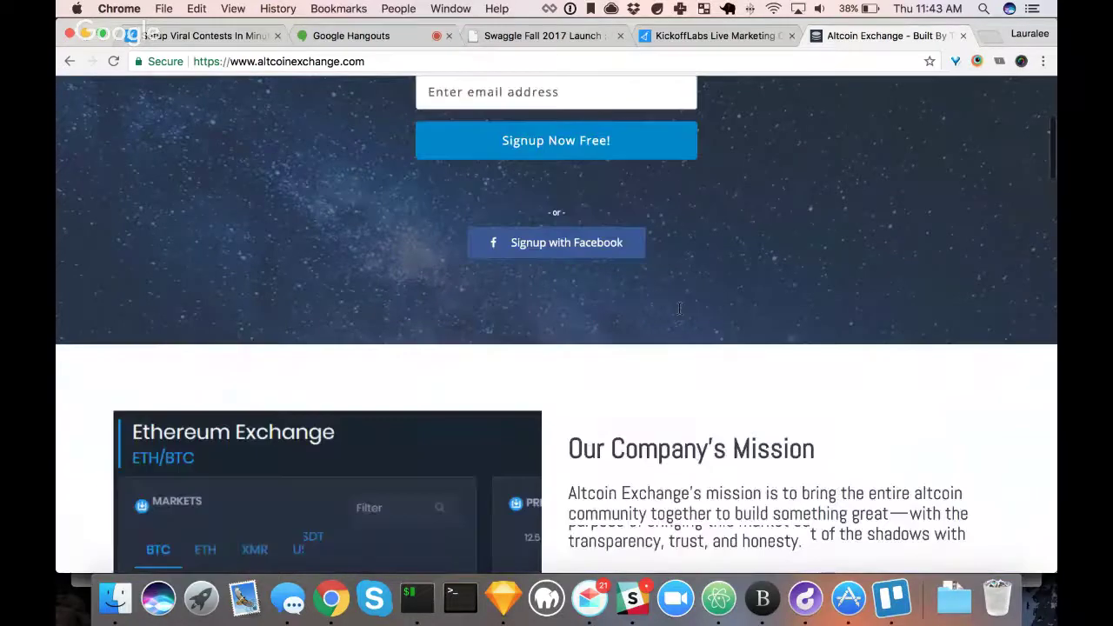
pyautogui.scroll(-2, 679, 306)
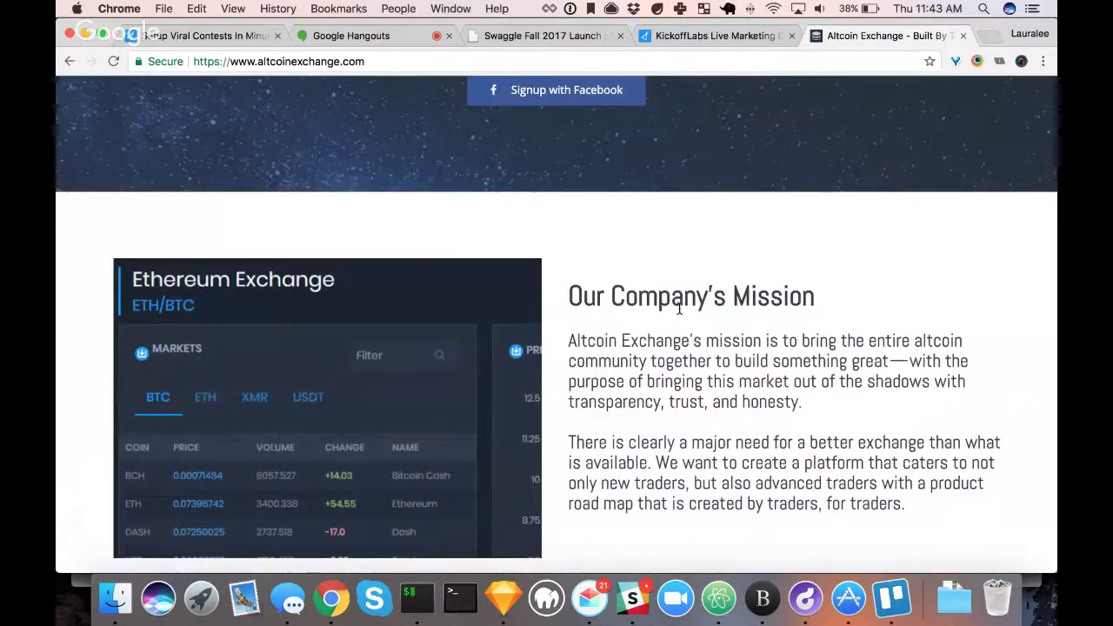
pyautogui.scroll(5, 680, 308)
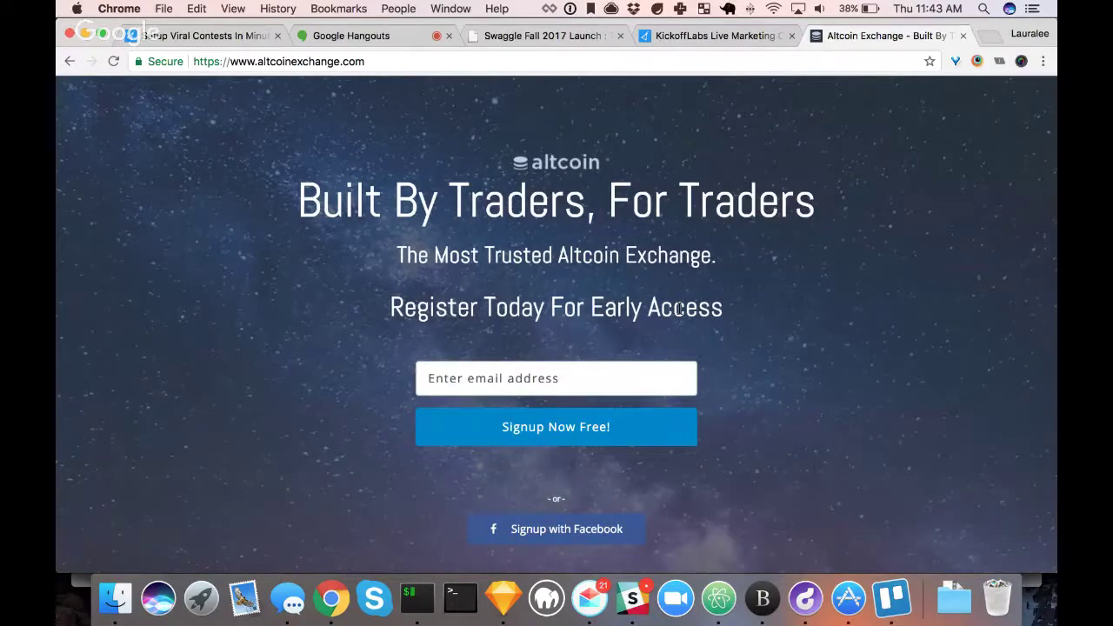
pyautogui.scroll(-5, 751, 342)
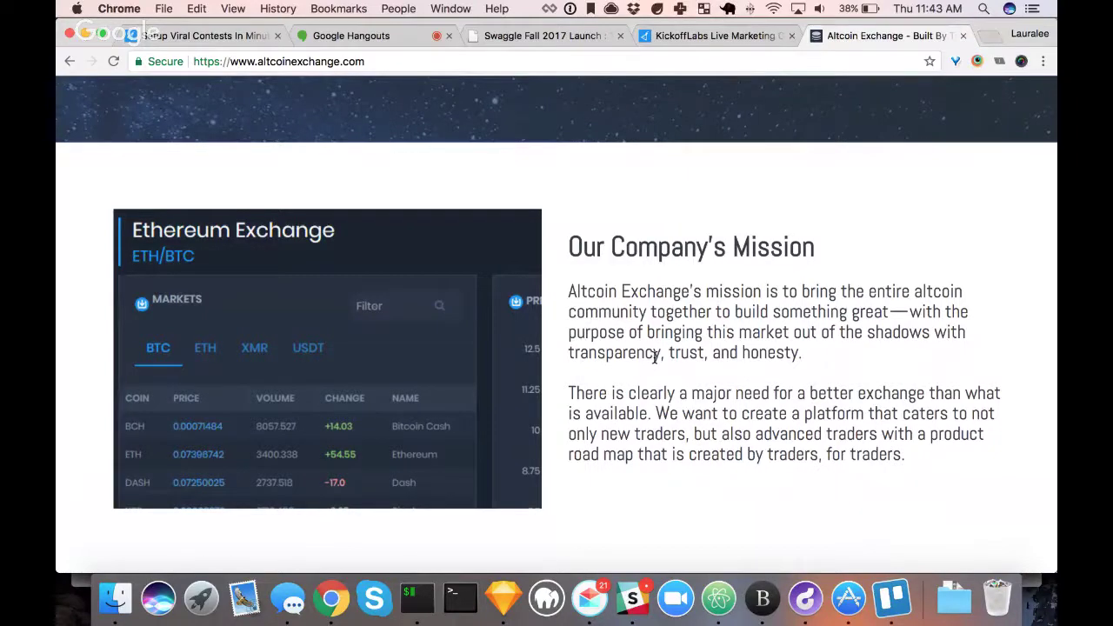
pyautogui.scroll(10, 549, 281)
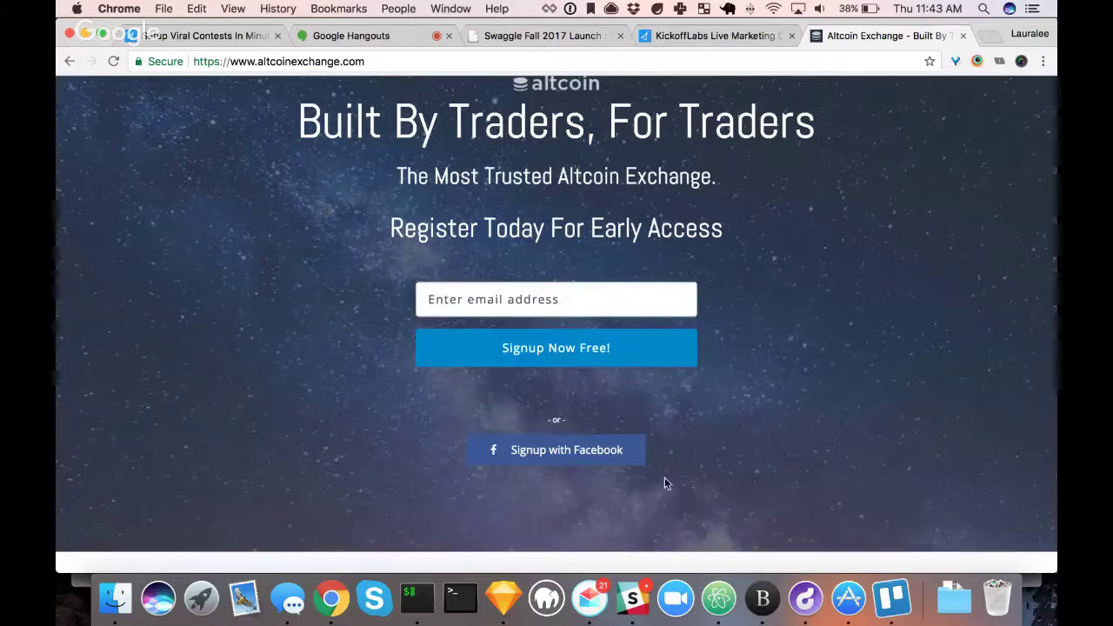
pyautogui.scroll(-8, 664, 483)
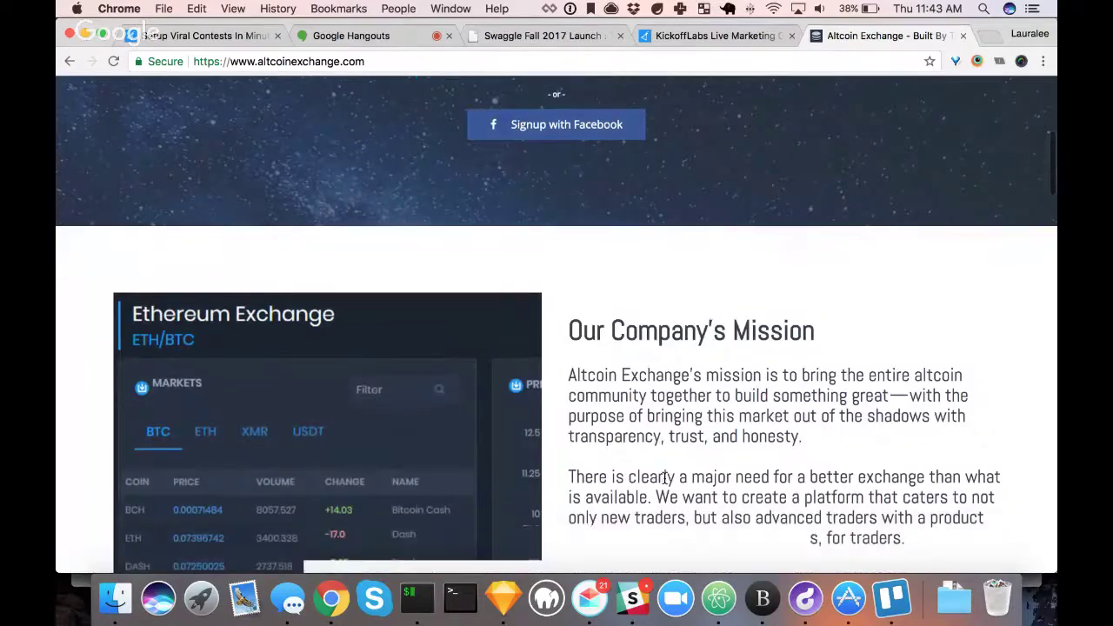
pyautogui.scroll(-2, 664, 478)
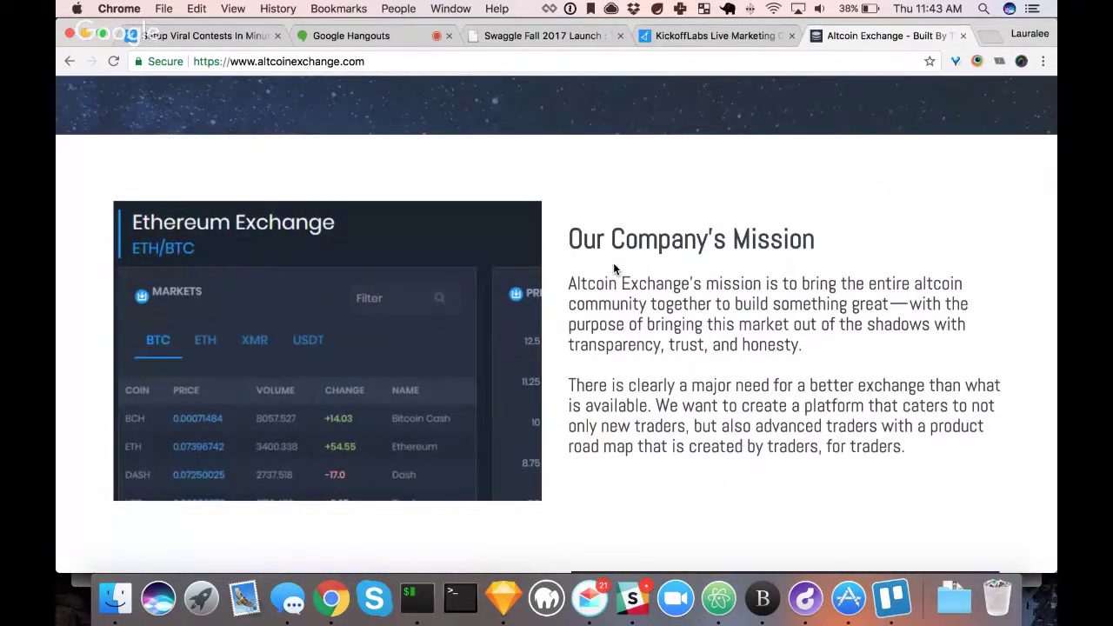
# Highlight the section headings "Our Company's Mission" and "User Experience & Security First" in turn
pyautogui.moveTo(582, 244); pyautogui.dragTo(821, 251)
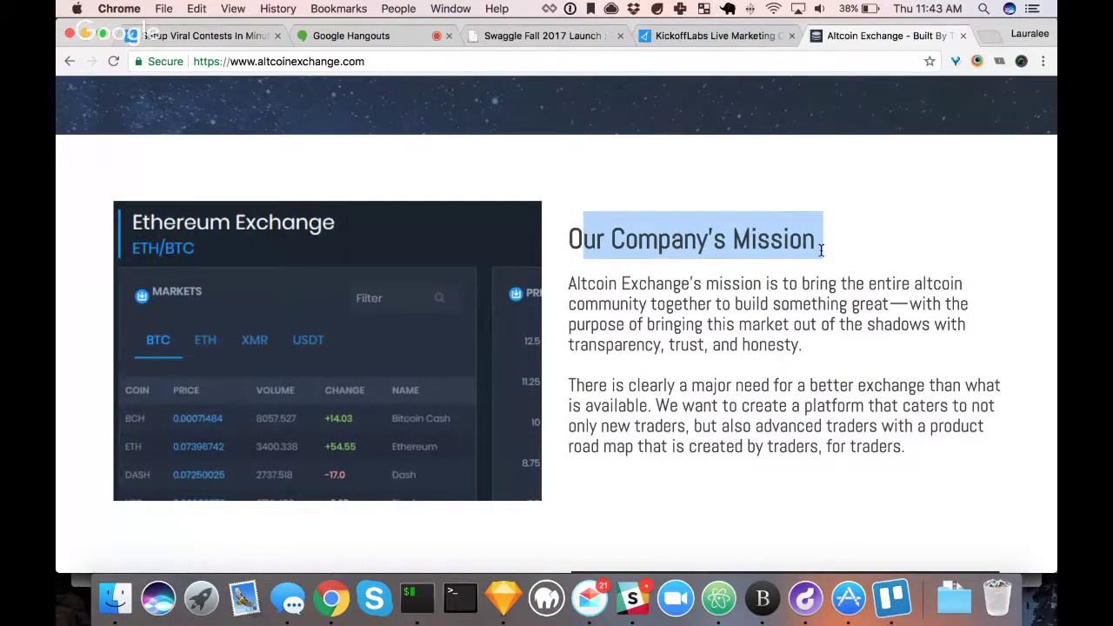
pyautogui.scroll(-7, 821, 250)
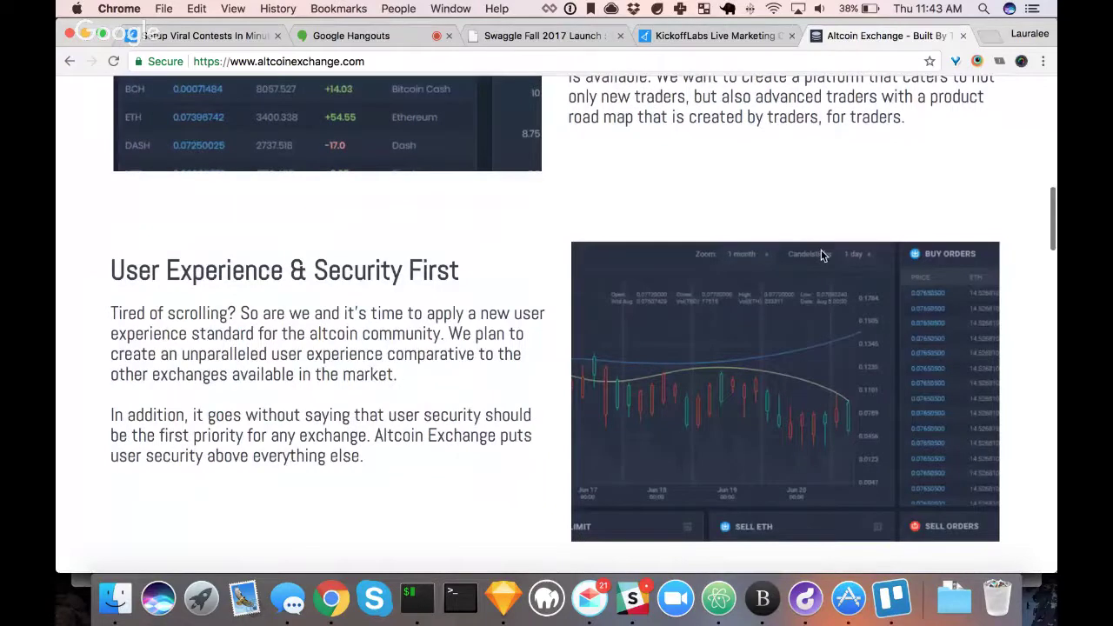
pyautogui.moveTo(820, 254); pyautogui.dragTo(125, 269)
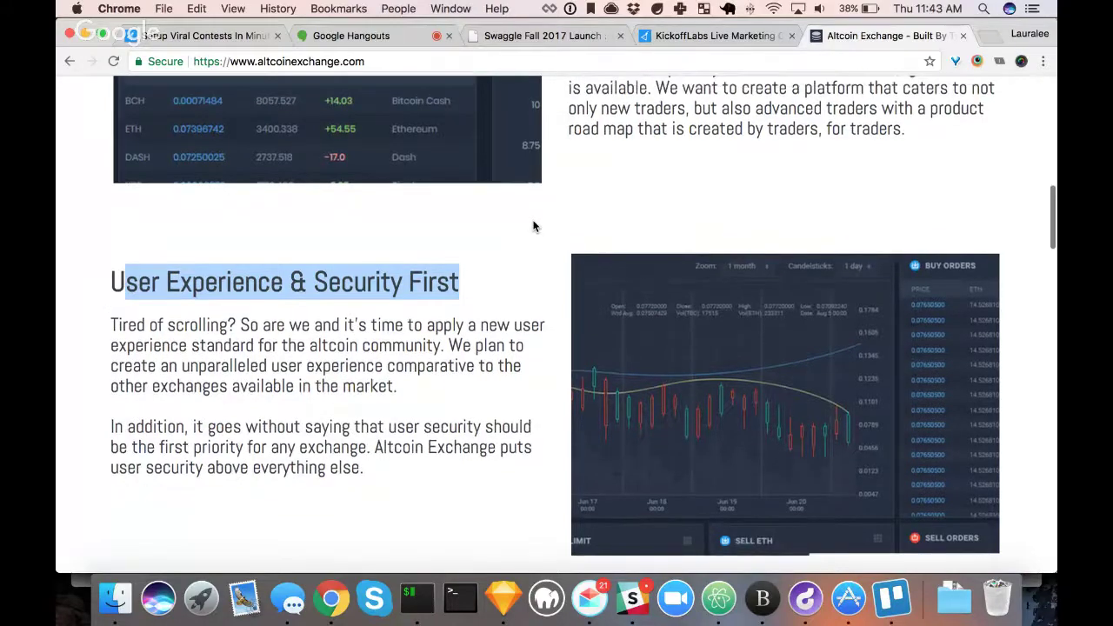
# Compare the "Our Company's Mission", "User Experience & Security First" and "Team Transparency & Support" sections
pyautogui.scroll(5, 534, 226)
pyautogui.scroll(-2, 534, 226)
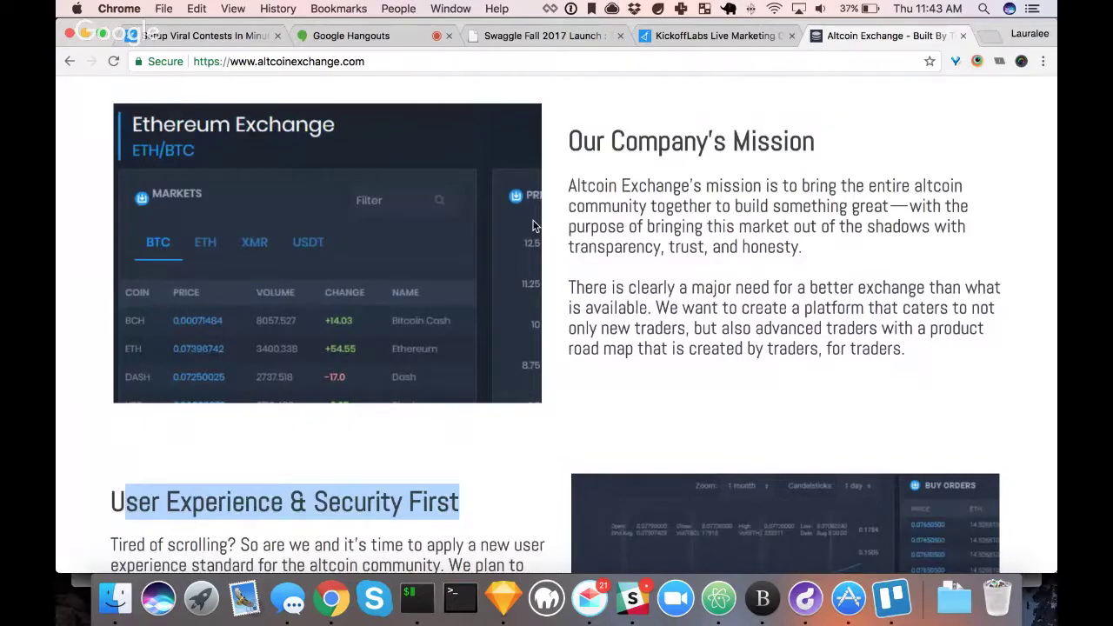
pyautogui.scroll(-3, 652, 222)
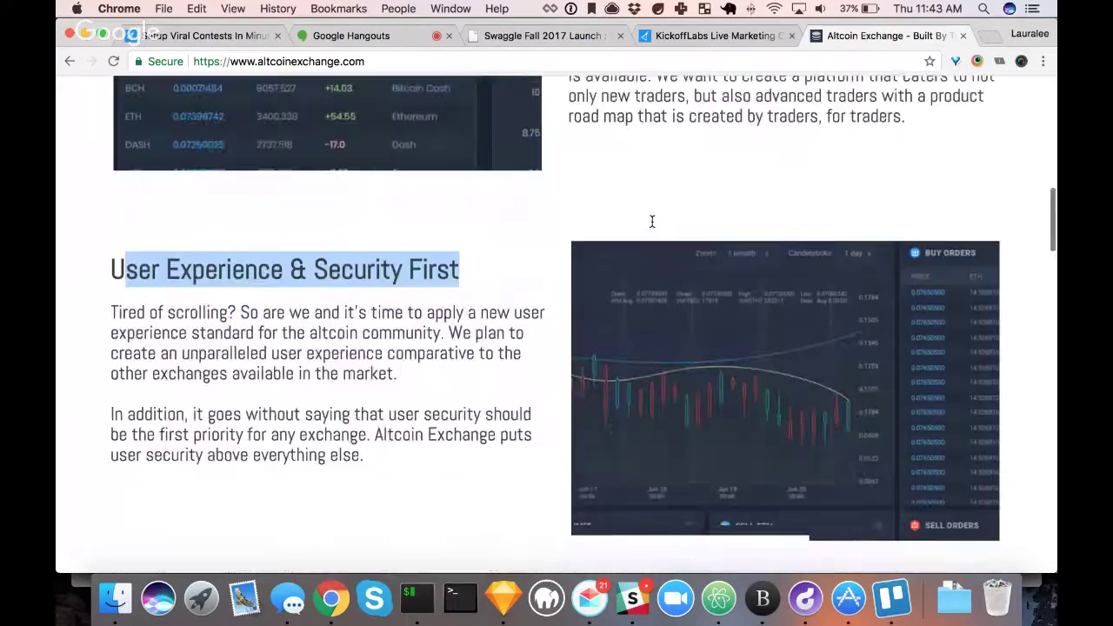
pyautogui.scroll(-3, 652, 222)
pyautogui.scroll(-3, 654, 227)
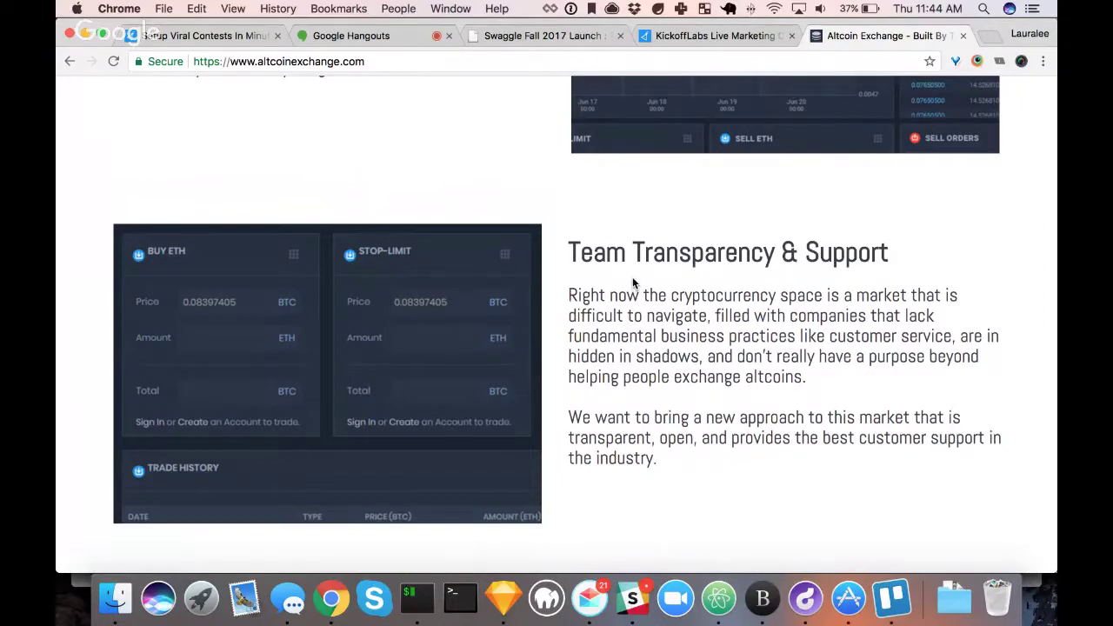
pyautogui.scroll(5, 632, 283)
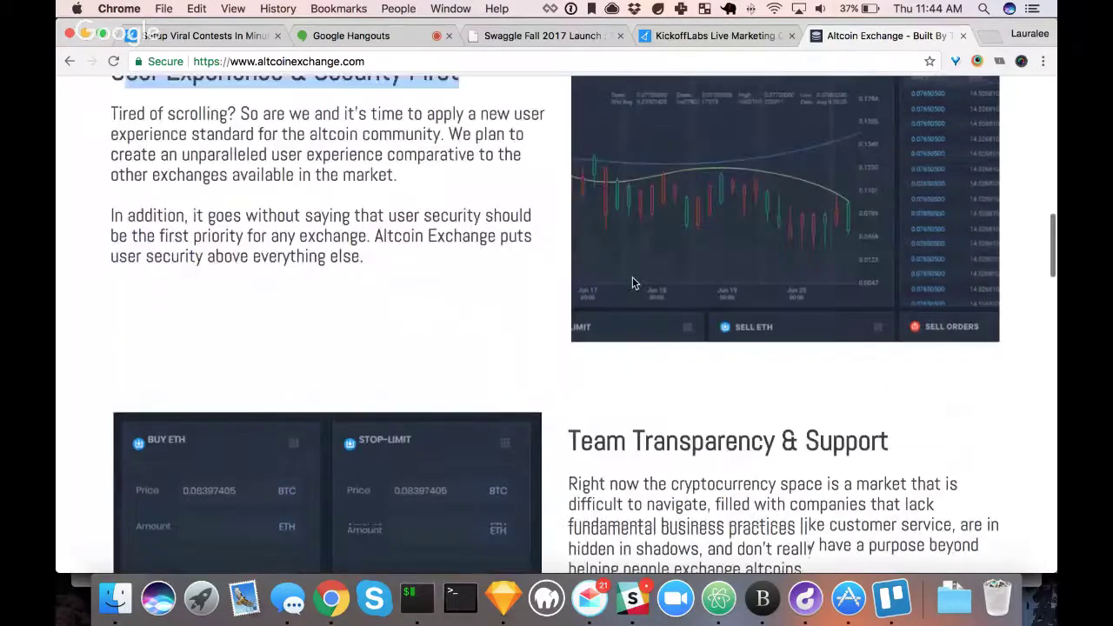
pyautogui.scroll(10, 632, 283)
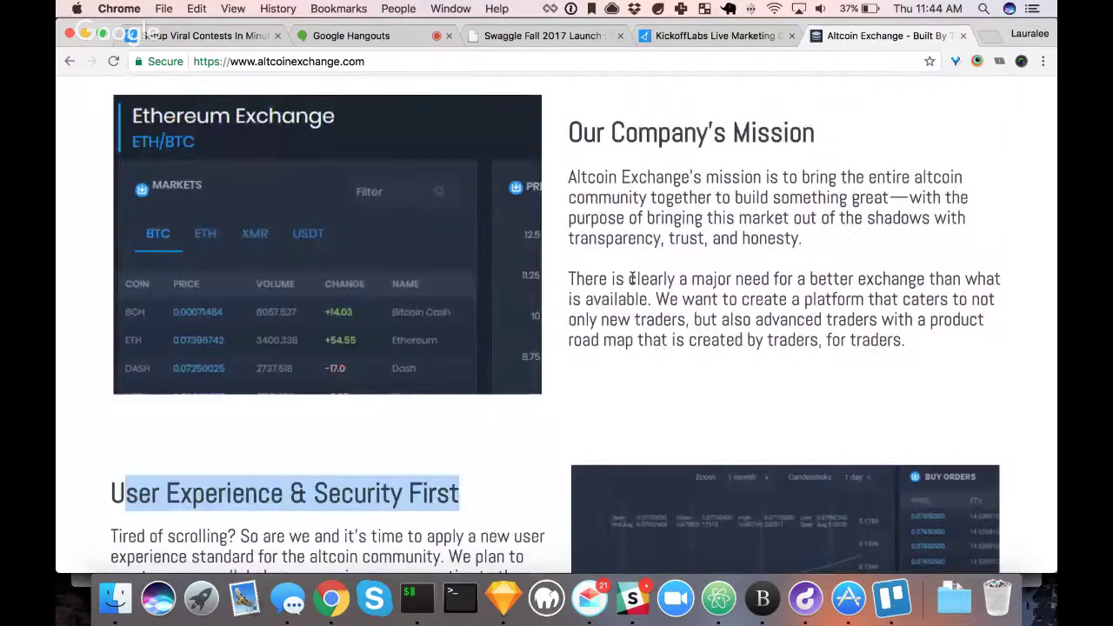
pyautogui.scroll(-12, 632, 283)
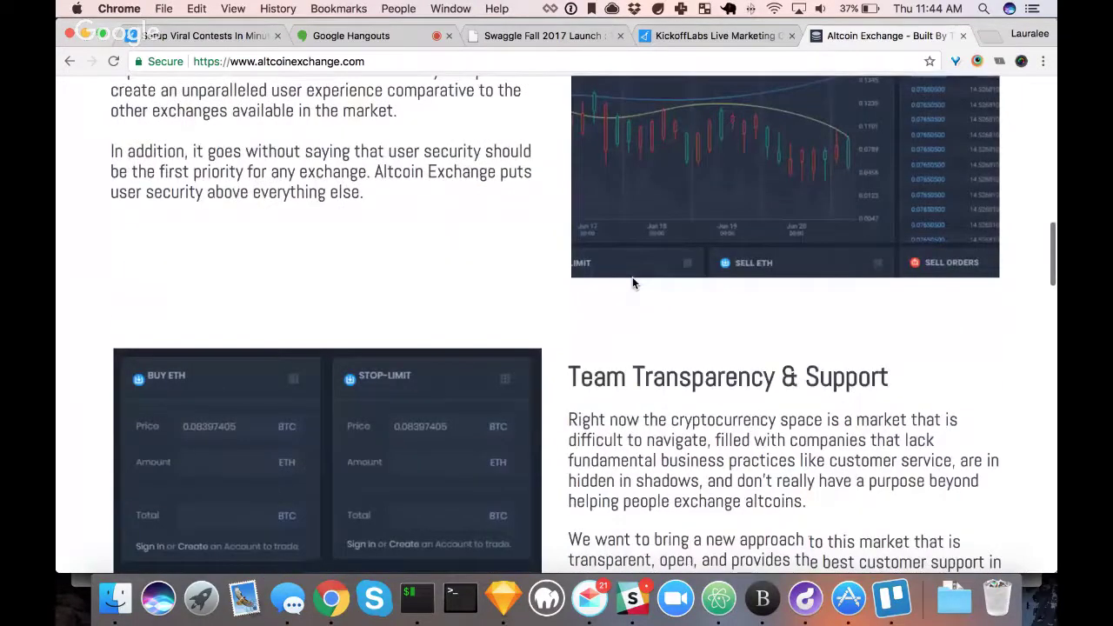
# Examine the trader advisory section, the team, investors and advisors profiles, and the closing signup call and "Accolades & Awards" logos
pyautogui.scroll(-15, 633, 283)
pyautogui.scroll(-9, 632, 282)
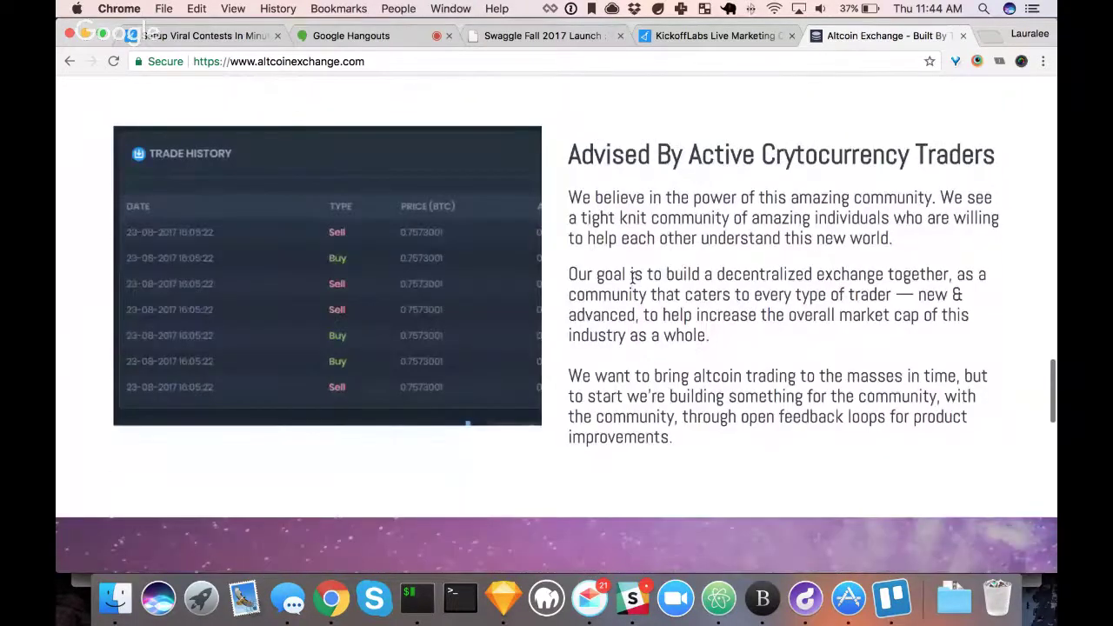
pyautogui.scroll(-4, 632, 276)
pyautogui.scroll(-3, 632, 277)
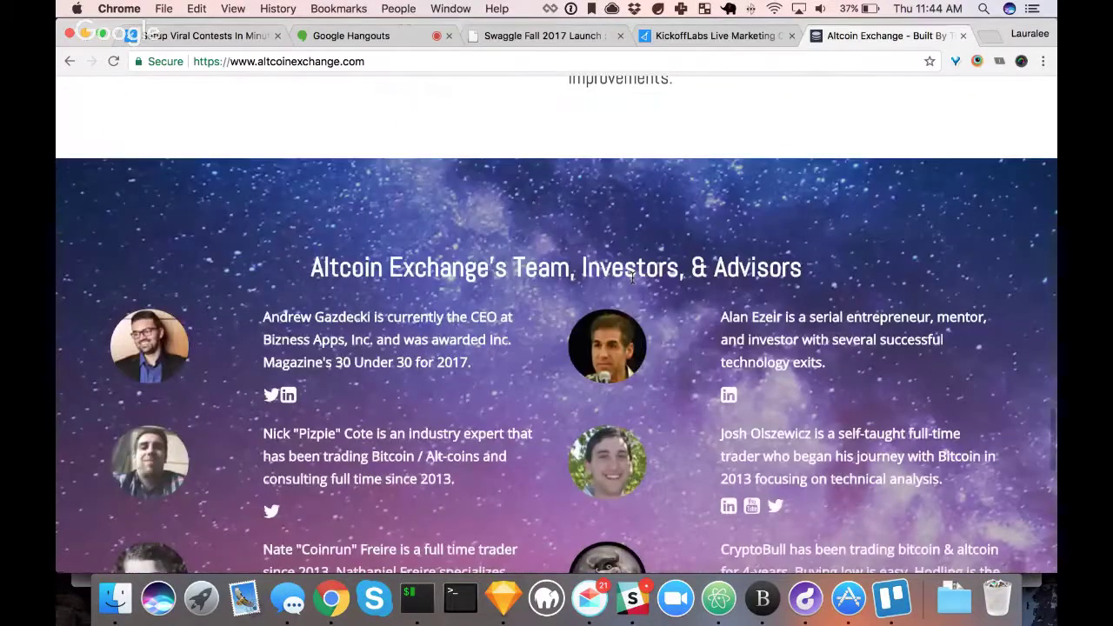
pyautogui.scroll(-4, 632, 277)
pyautogui.scroll(-15, 632, 276)
pyautogui.scroll(20, 632, 282)
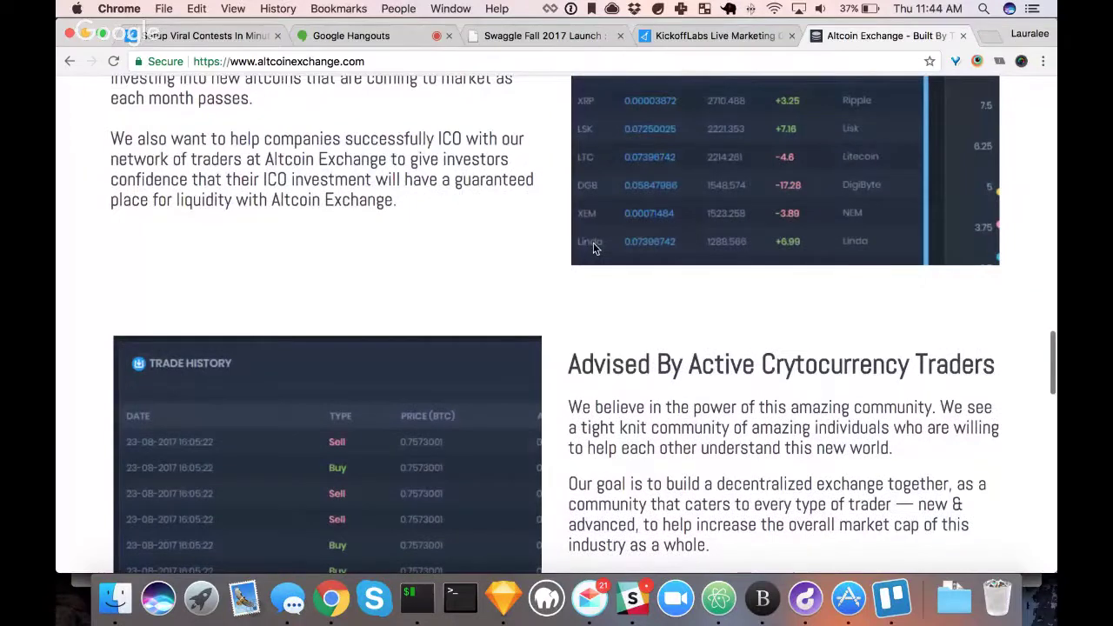
pyautogui.scroll(-15, 600, 261)
pyautogui.scroll(-8, 611, 281)
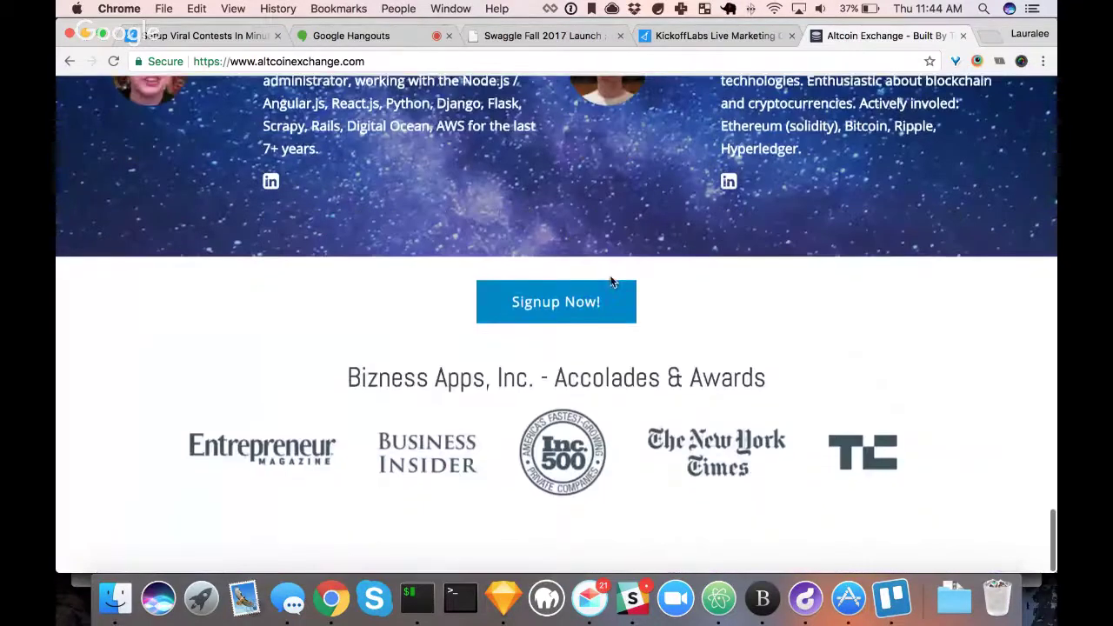
pyautogui.scroll(1, 611, 281)
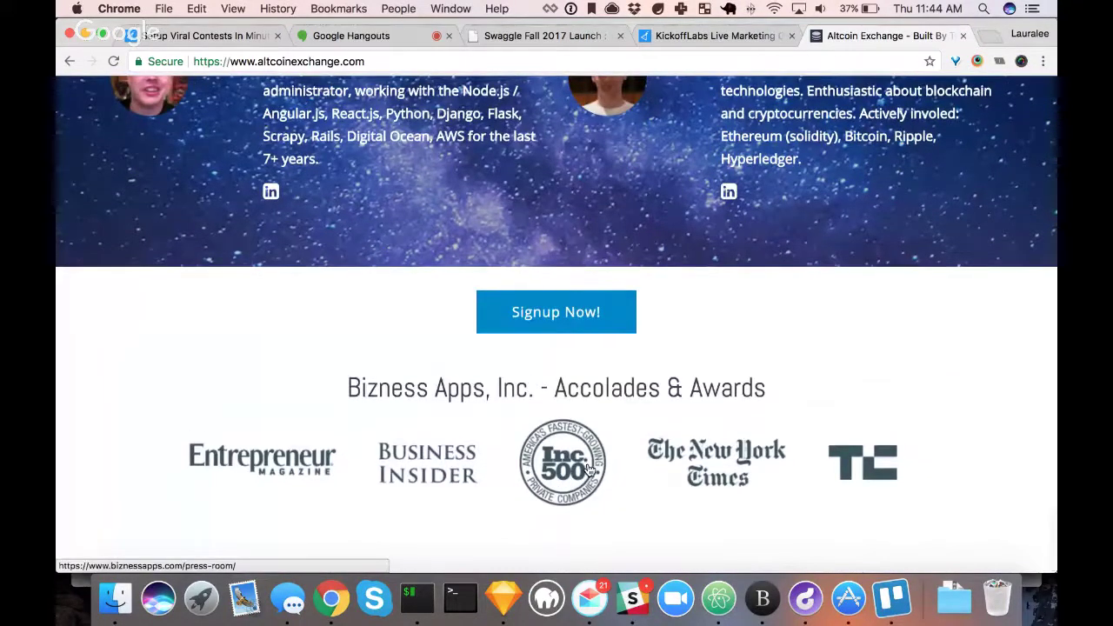
# Review the feature sections again from "Advised By Active Crytocurrency Traders" and "Our Long Term Vision" back to "User Experience & Security First"
pyautogui.scroll(20, 667, 319)
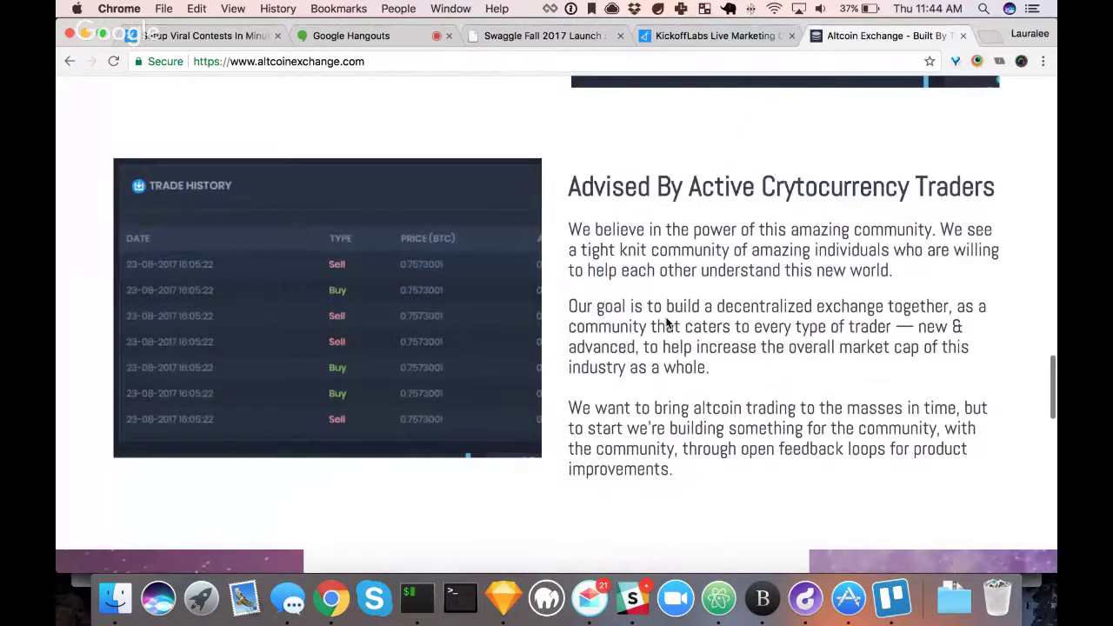
pyautogui.scroll(2, 666, 323)
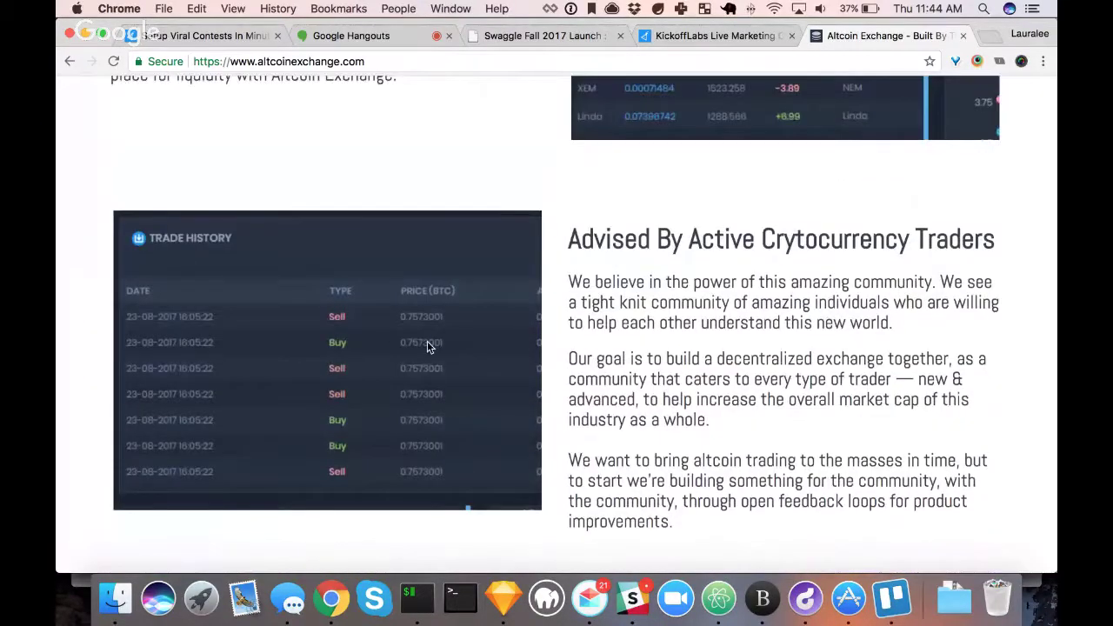
pyautogui.scroll(5, 580, 285)
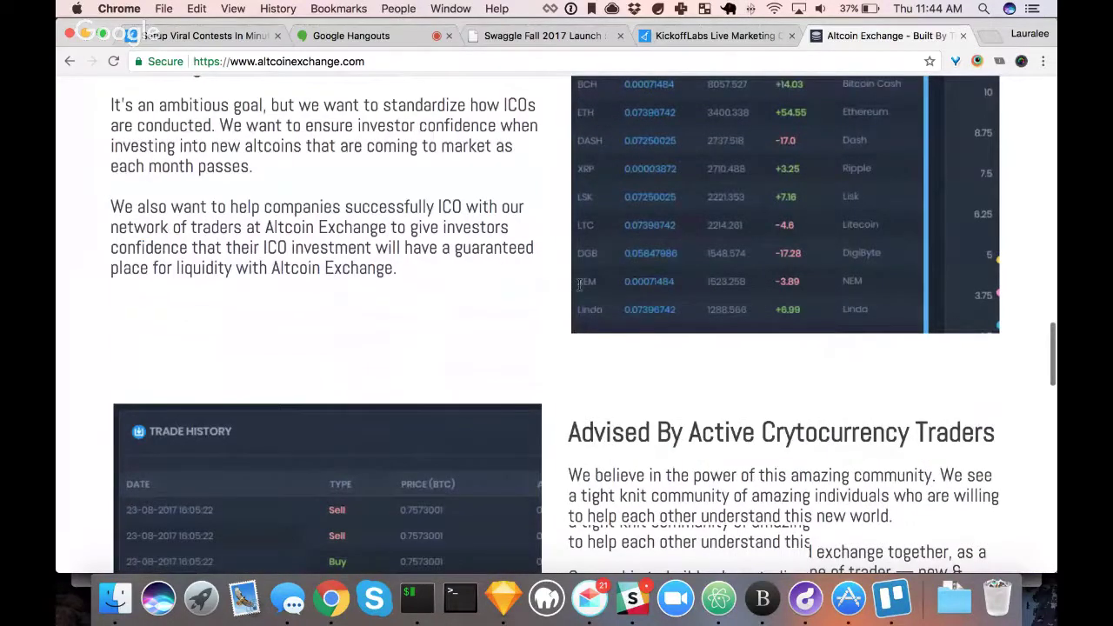
pyautogui.scroll(5, 583, 287)
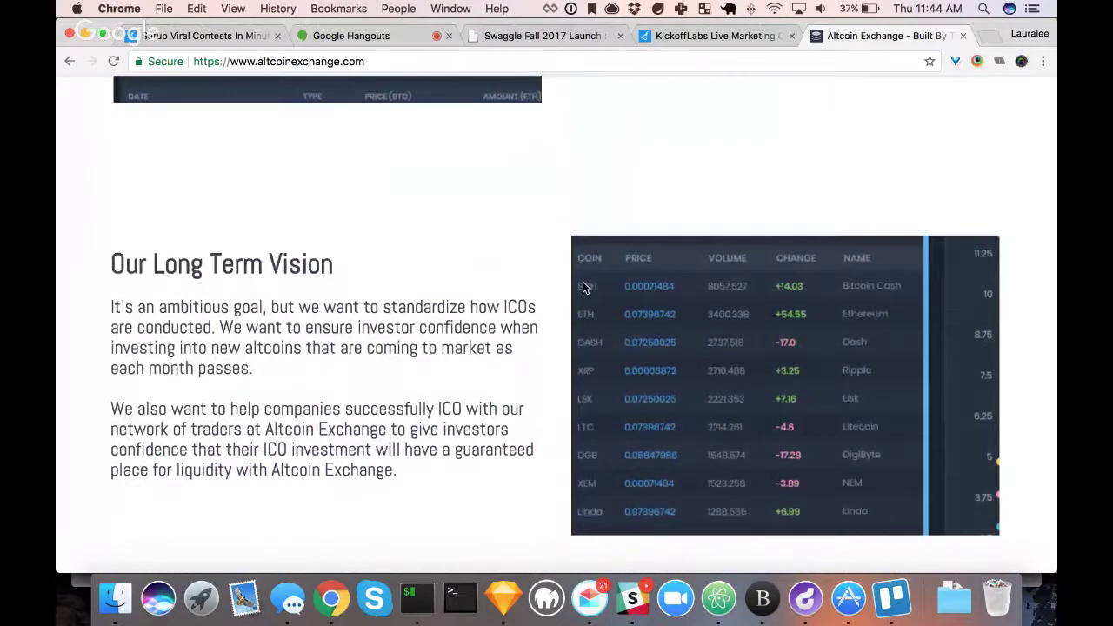
pyautogui.scroll(5, 583, 287)
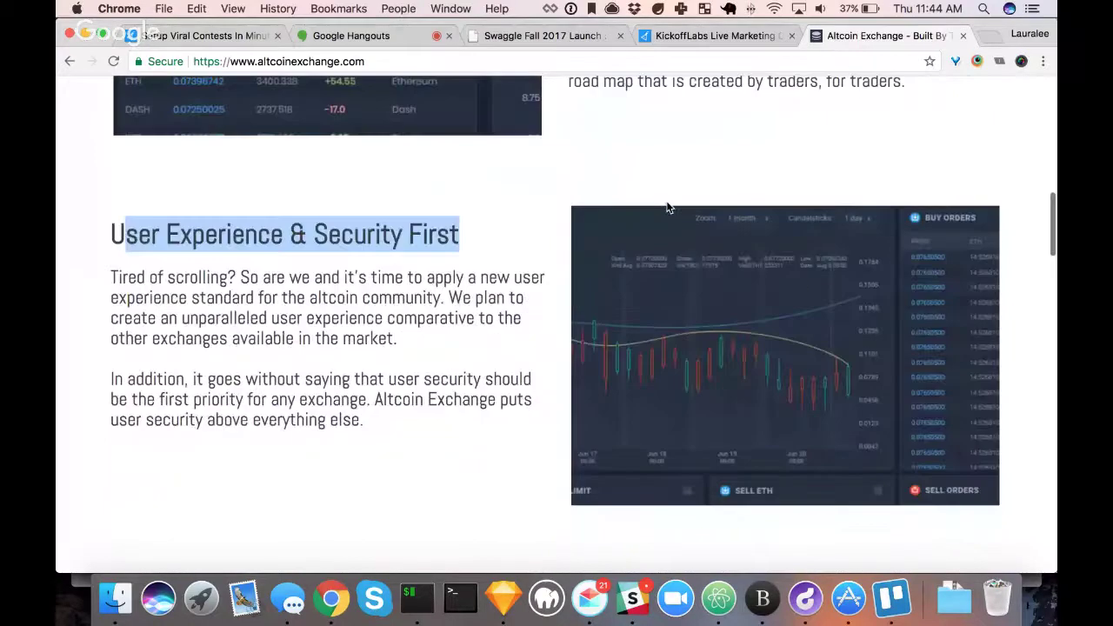
# Fill in the e-mail address with the saved suggestion in the early-access form and submit the free signup
pyautogui.scroll(10, 669, 208)
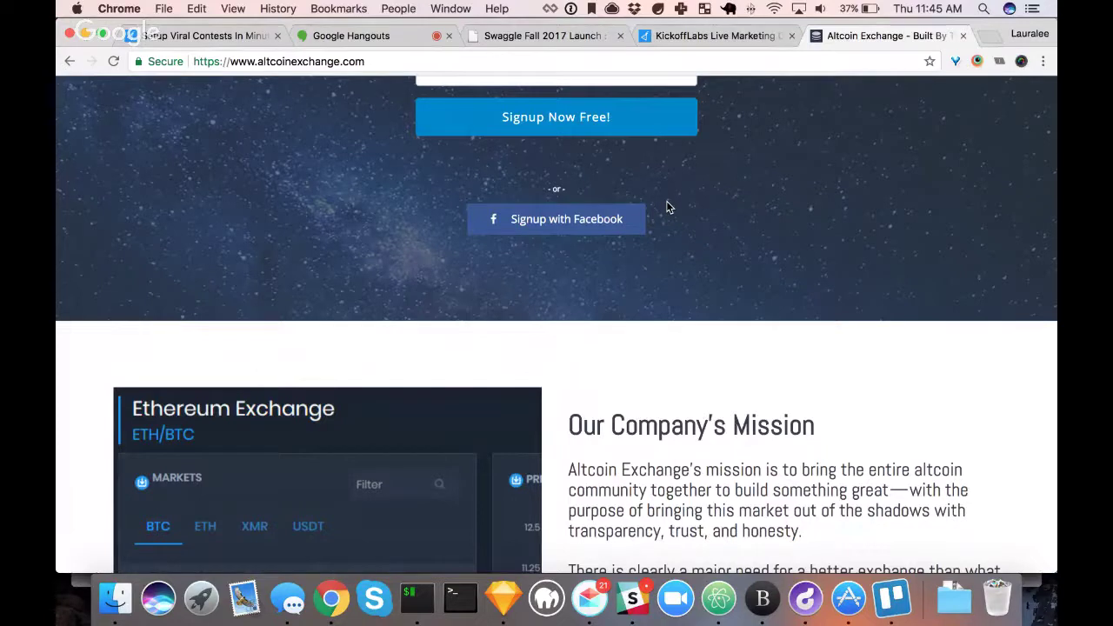
pyautogui.scroll(5, 752, 229)
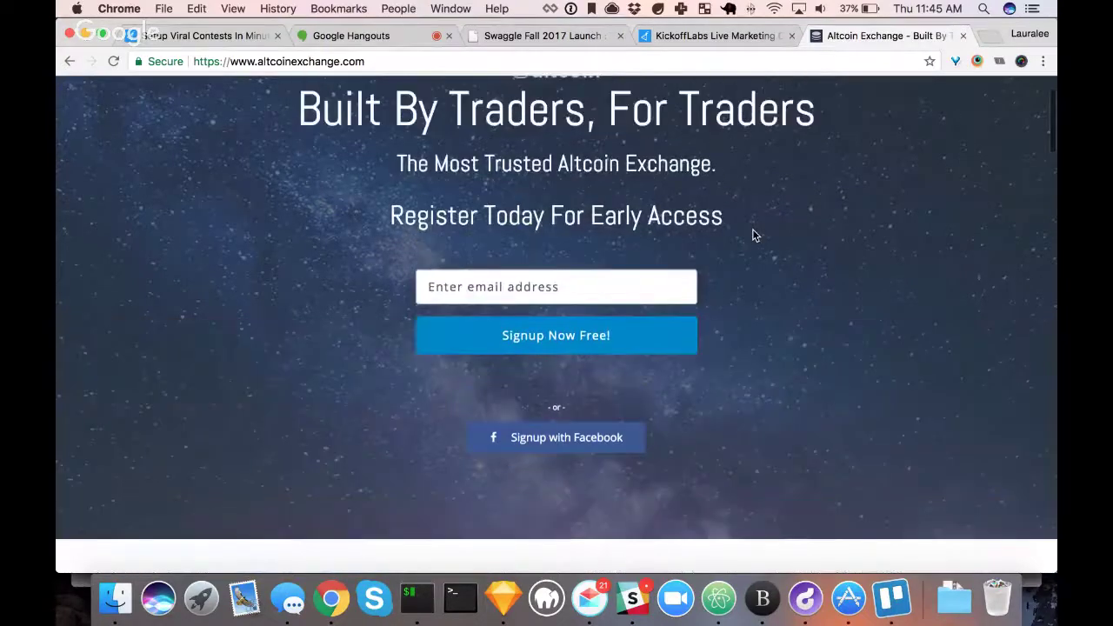
pyautogui.click(522, 289)
pyautogui.click(521, 315)
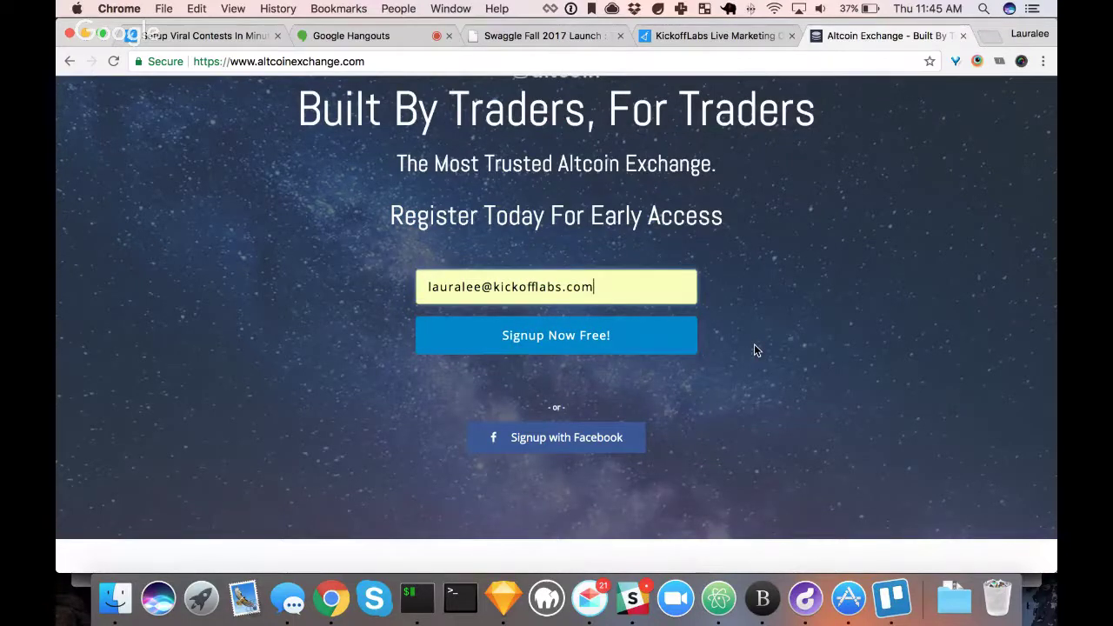
pyautogui.scroll(-8, 754, 343)
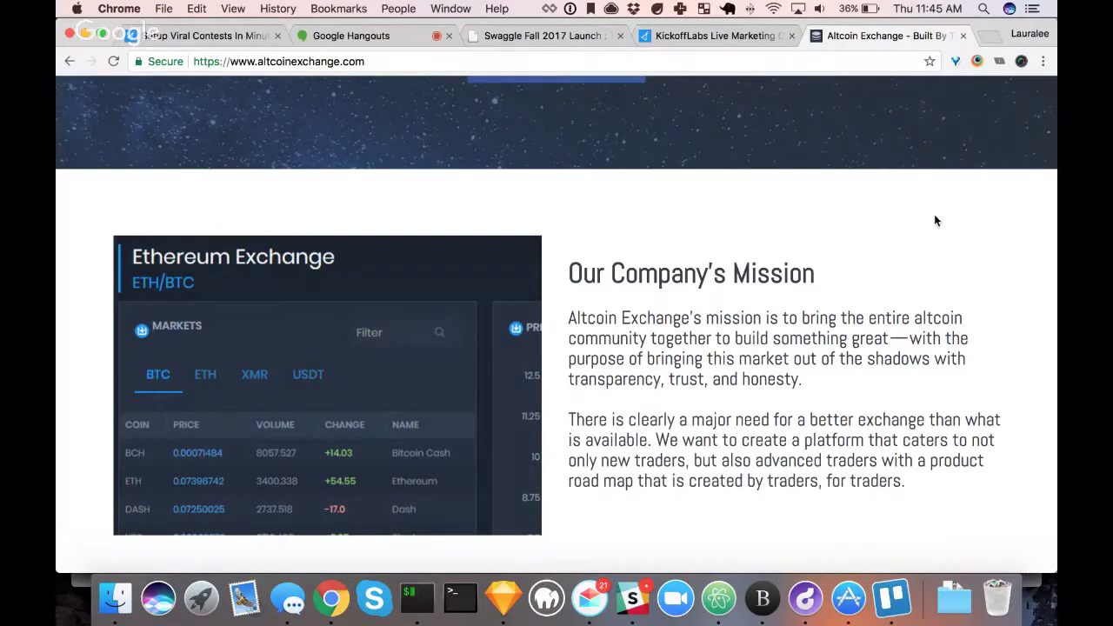
pyautogui.scroll(2, 804, 271)
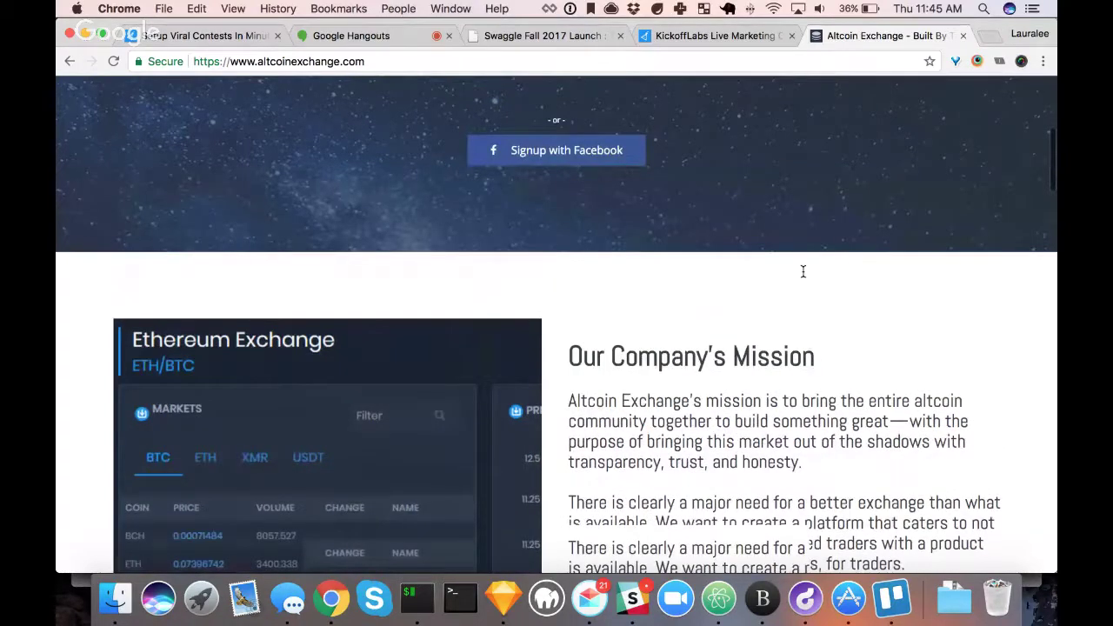
pyautogui.scroll(5, 803, 271)
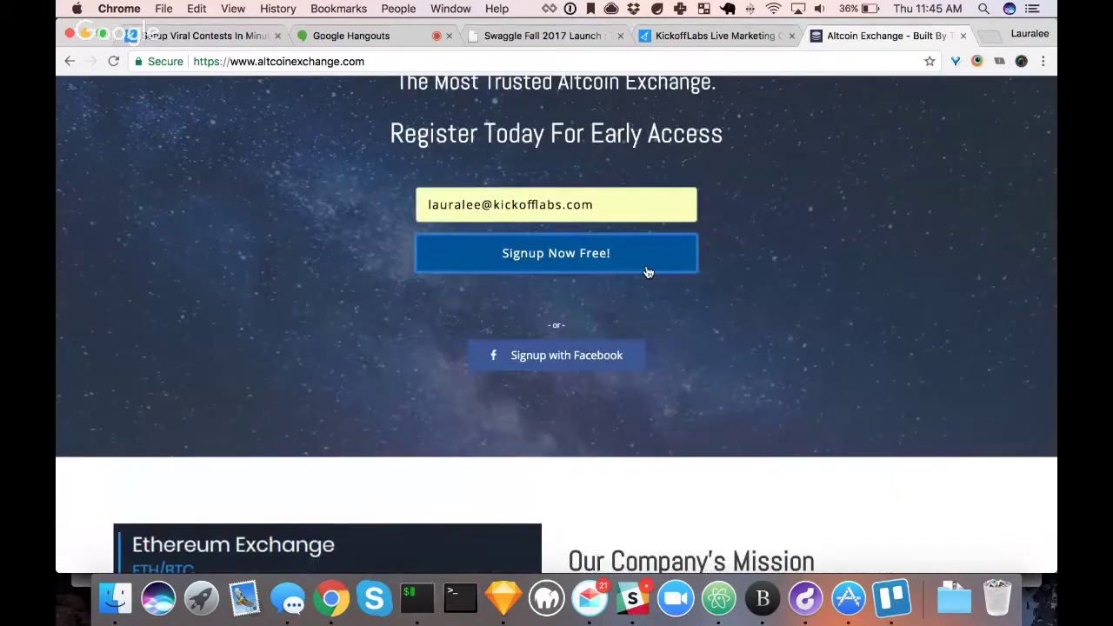
pyautogui.click(648, 272)
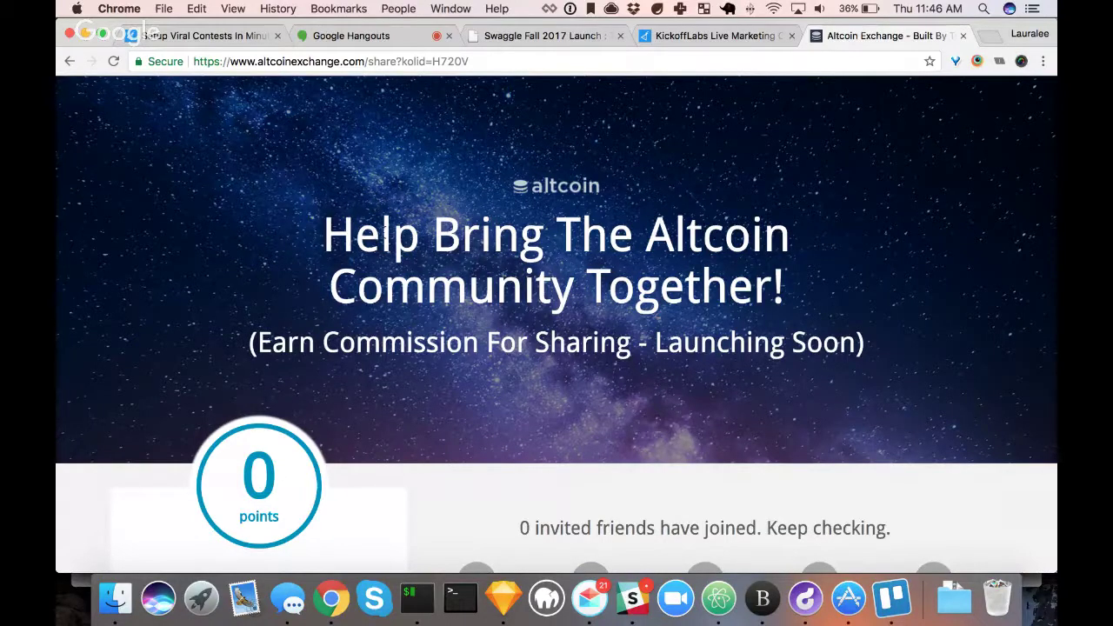
# Highlight the share page's headline, the word "Community", the commission subheading, and the word "Commission" in turn
pyautogui.moveTo(381, 230); pyautogui.dragTo(659, 304)
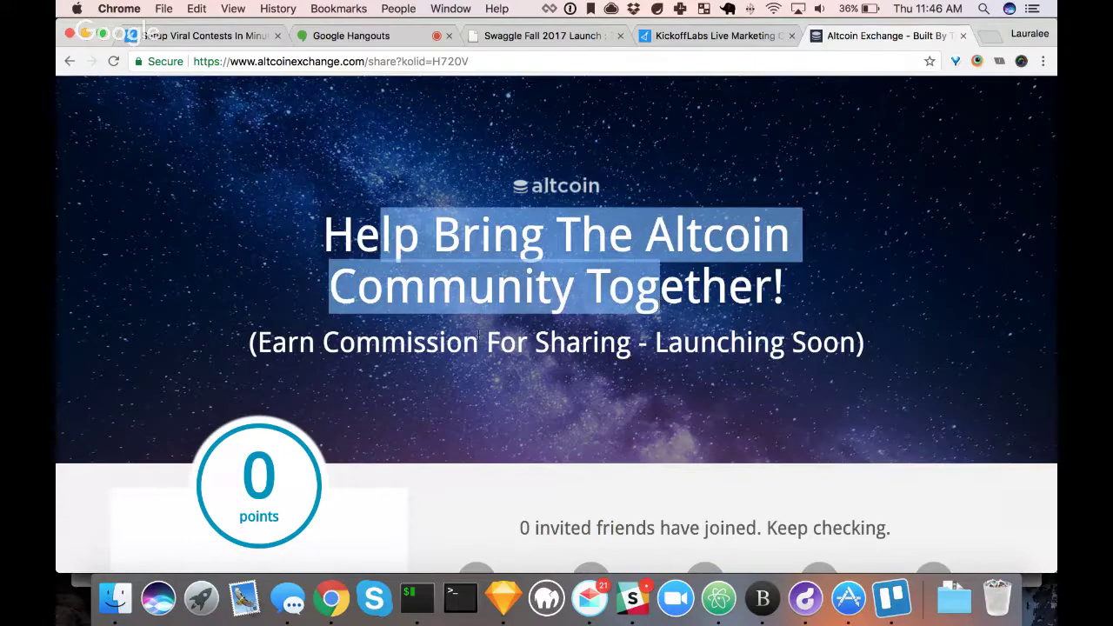
pyautogui.doubleClick(402, 289)
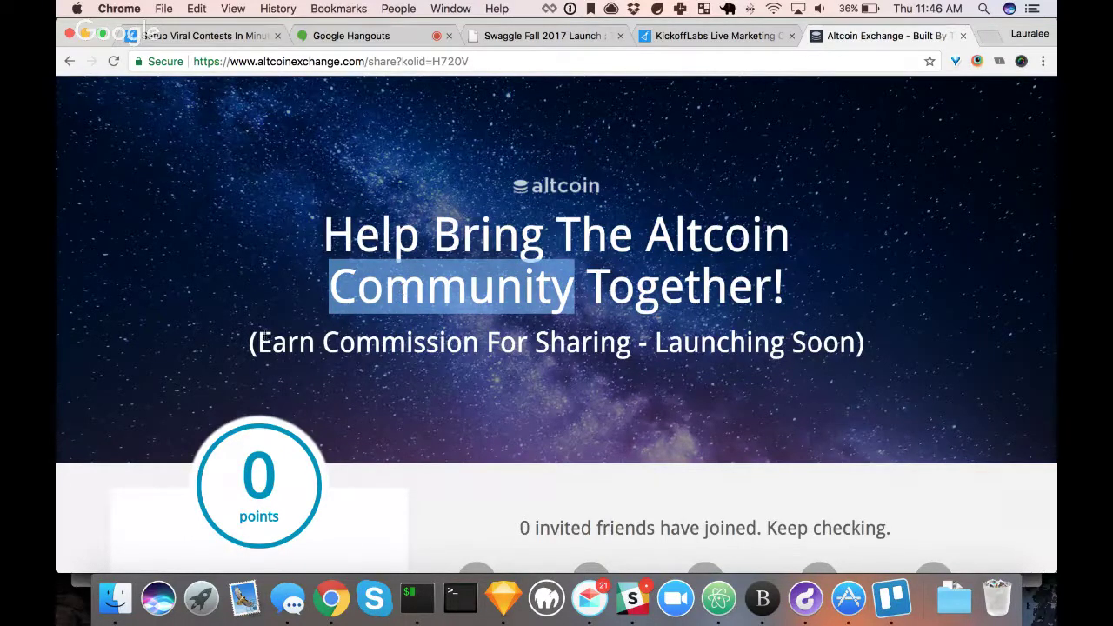
pyautogui.moveTo(257, 342); pyautogui.dragTo(621, 369)
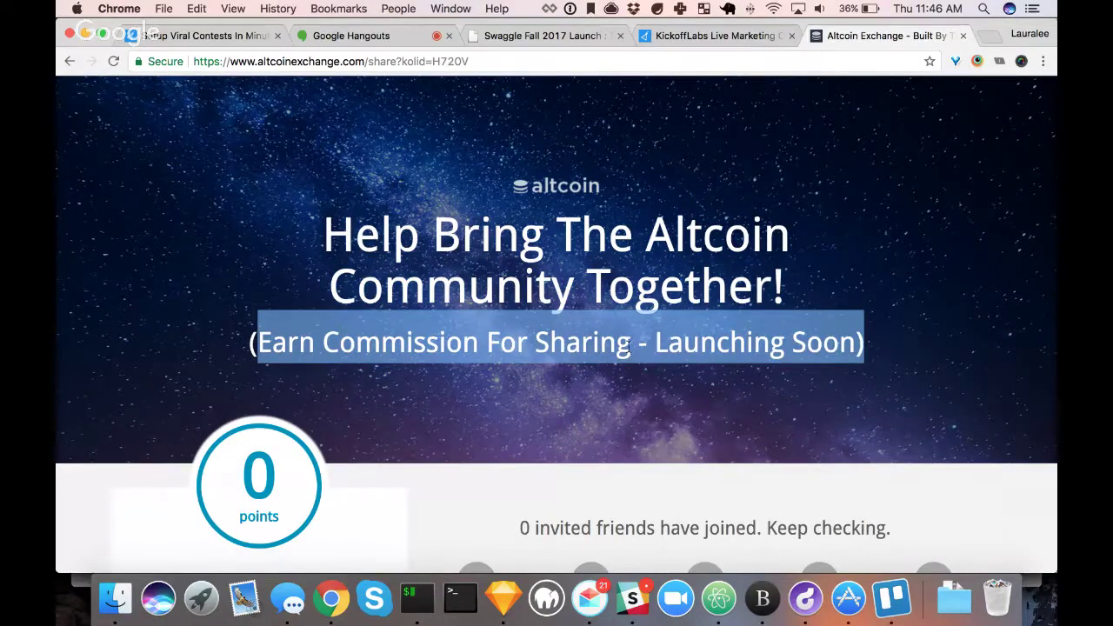
pyautogui.click(249, 352)
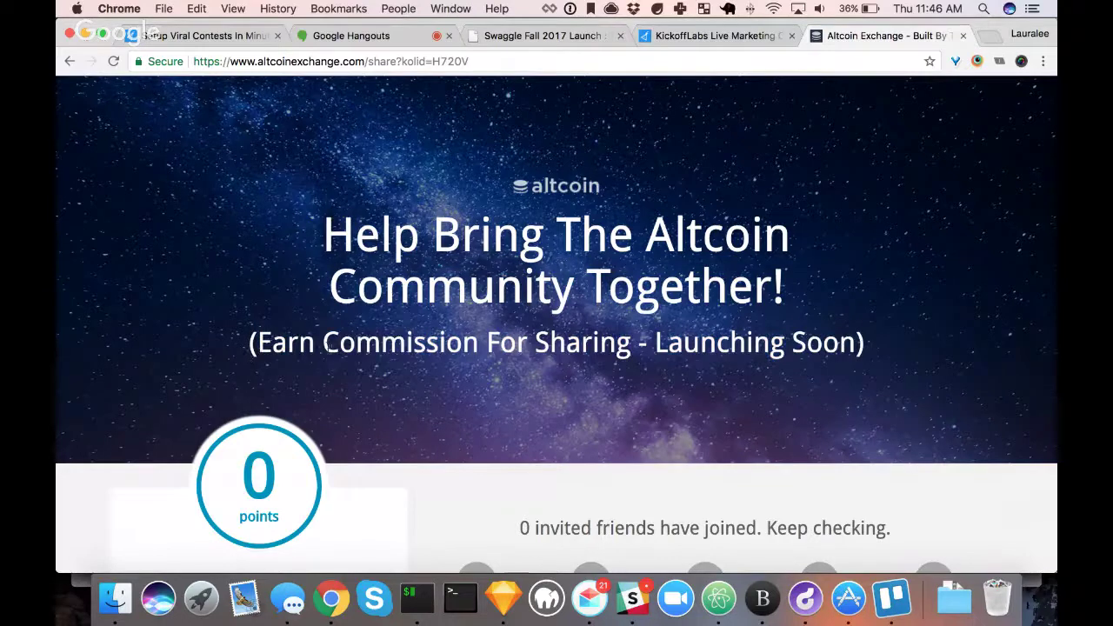
pyautogui.doubleClick(356, 349)
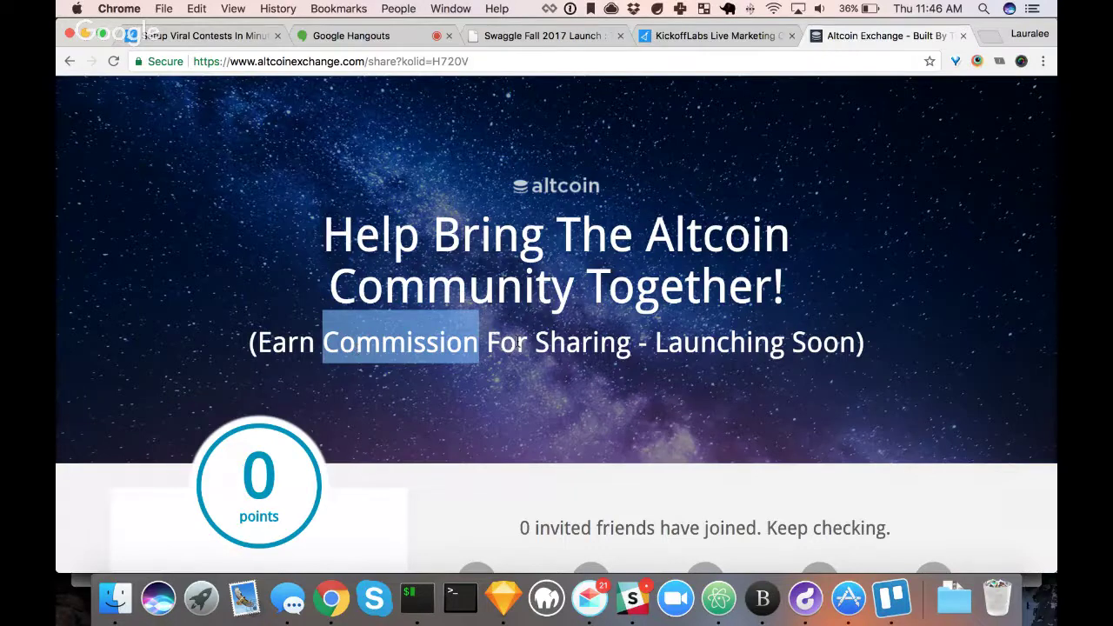
# Examine the share page's referral reward tiers, sharing link, referral program update and entry statistics
pyautogui.scroll(-5, 658, 429)
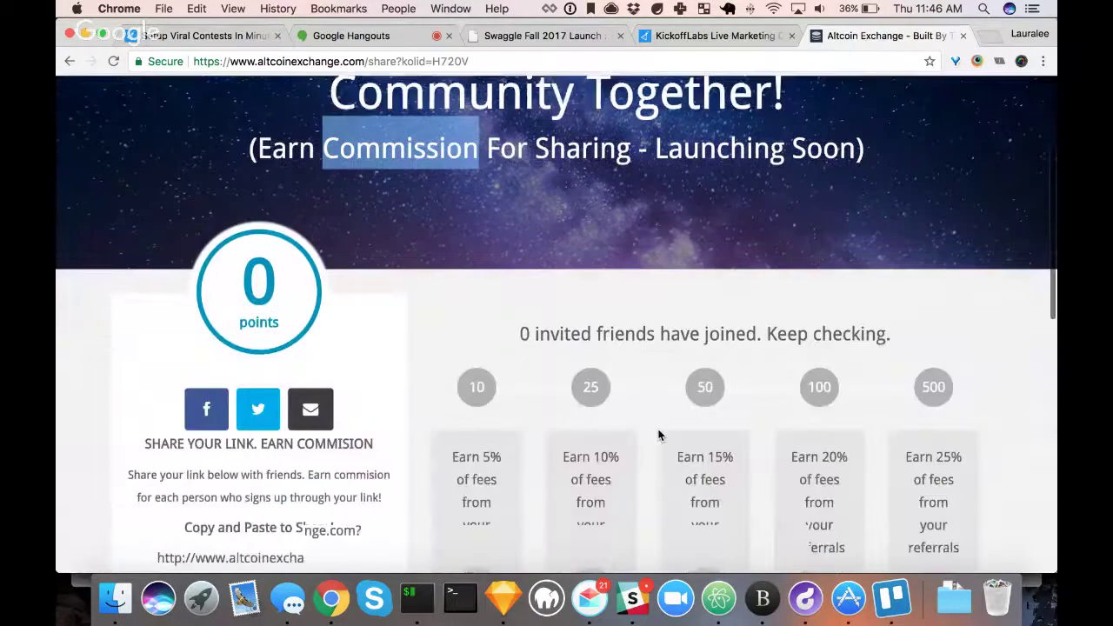
pyautogui.scroll(-3, 658, 435)
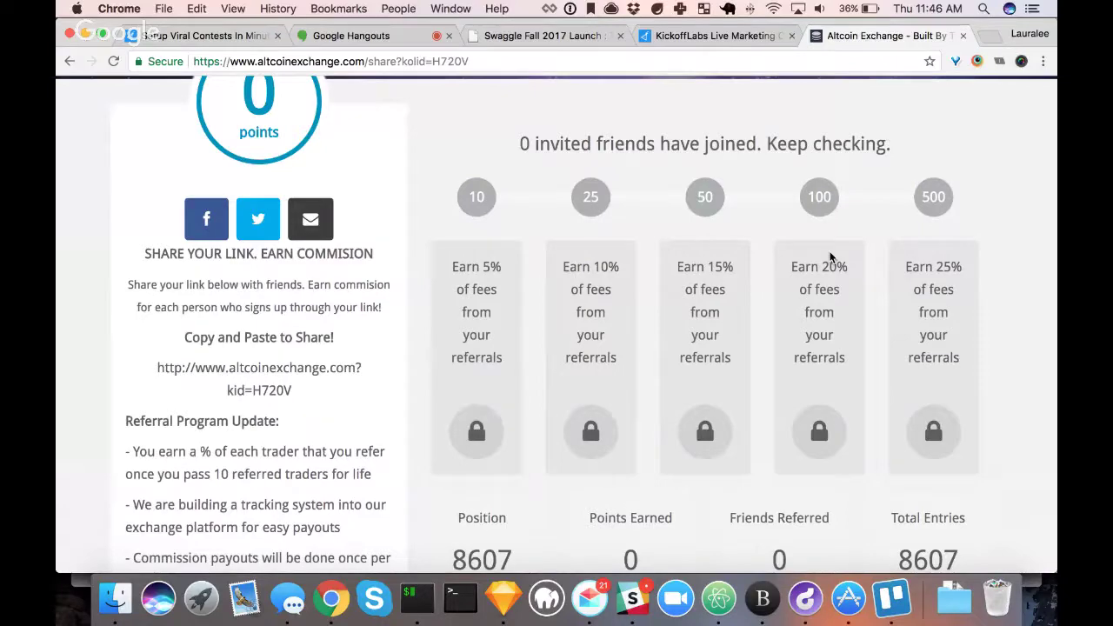
pyautogui.scroll(-4, 830, 257)
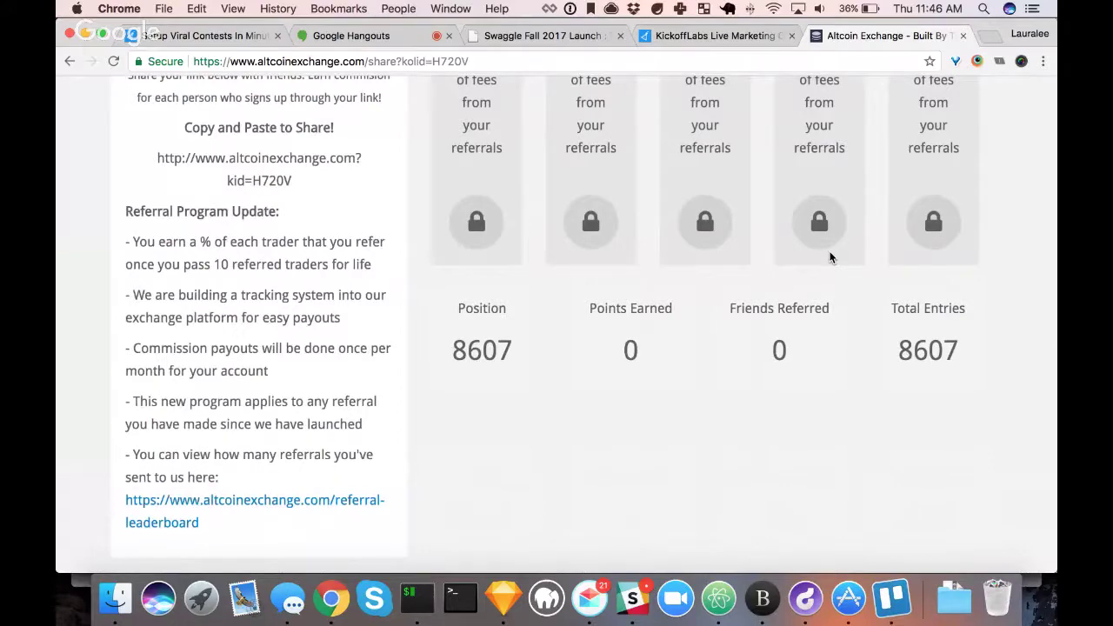
pyautogui.scroll(7, 829, 257)
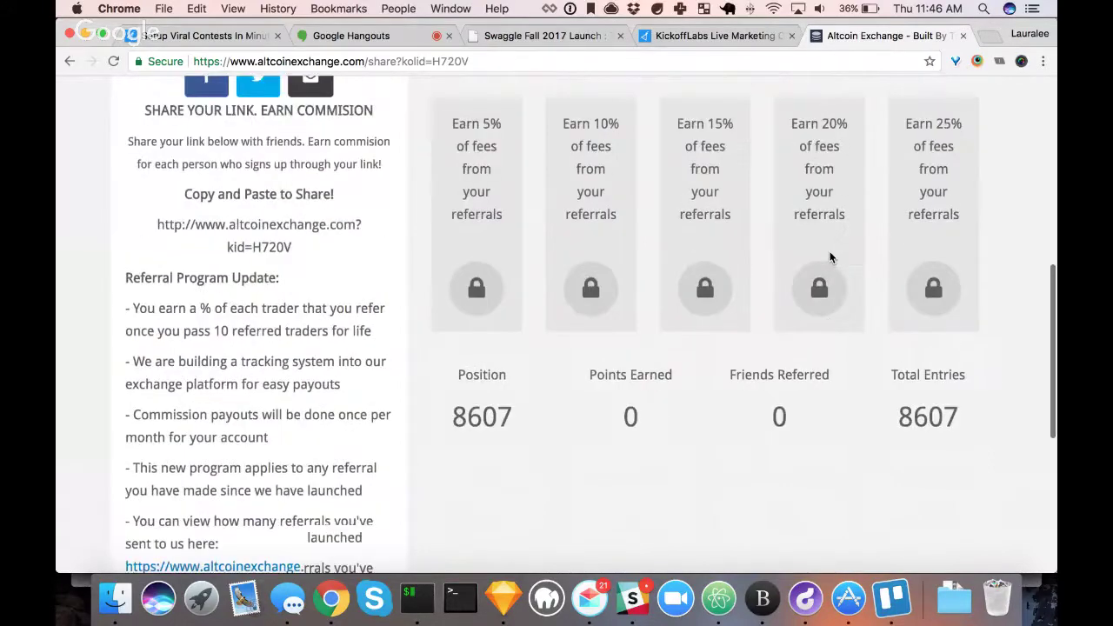
pyautogui.scroll(1, 829, 252)
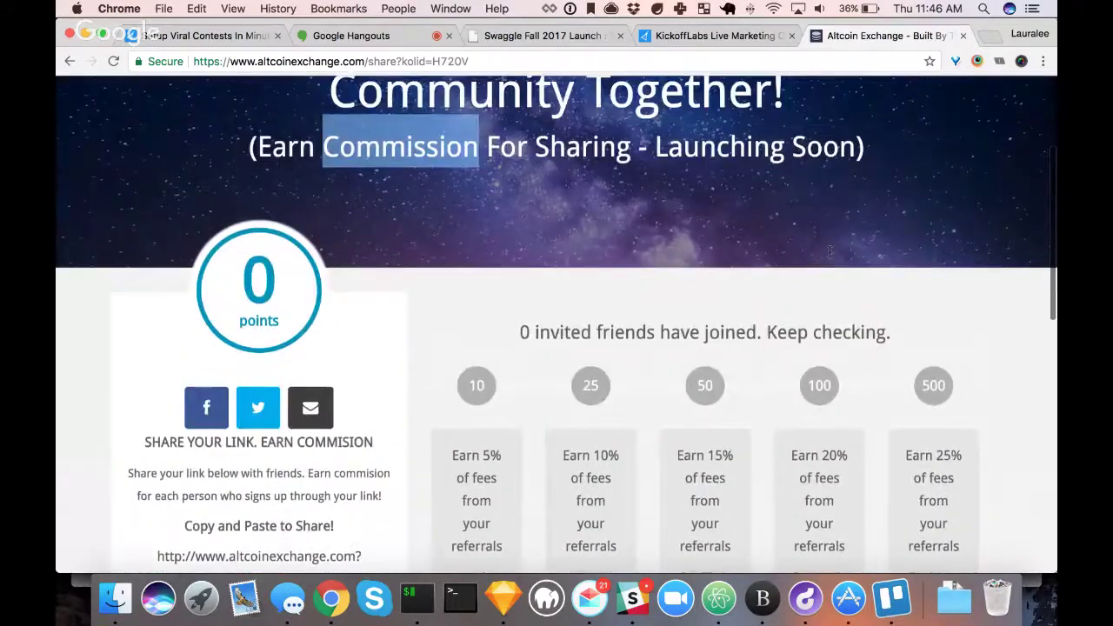
pyautogui.scroll(2, 829, 253)
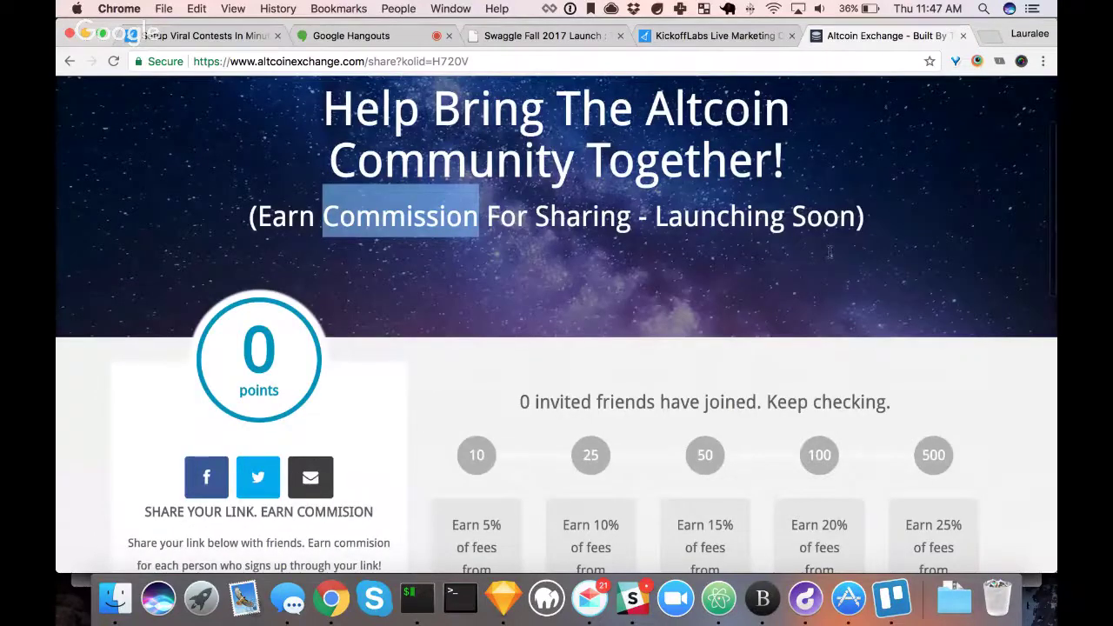
pyautogui.scroll(-4, 829, 253)
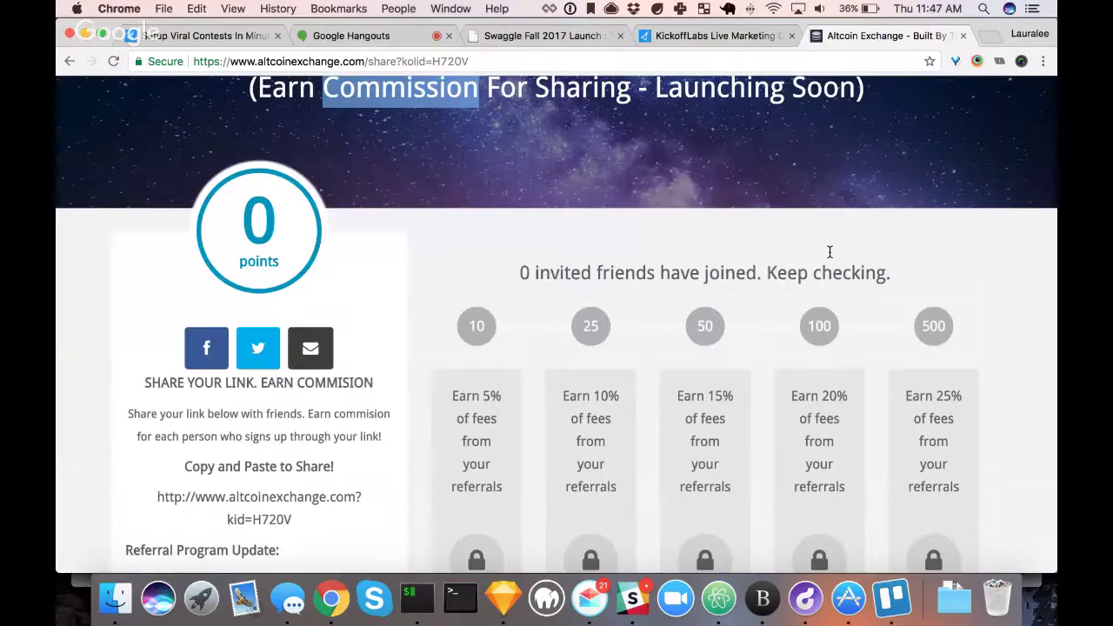
# Compare the share page's commission headline with its reward tiers, entry statistics and the section down to "Accolades & Awards"
pyautogui.scroll(1, 680, 267)
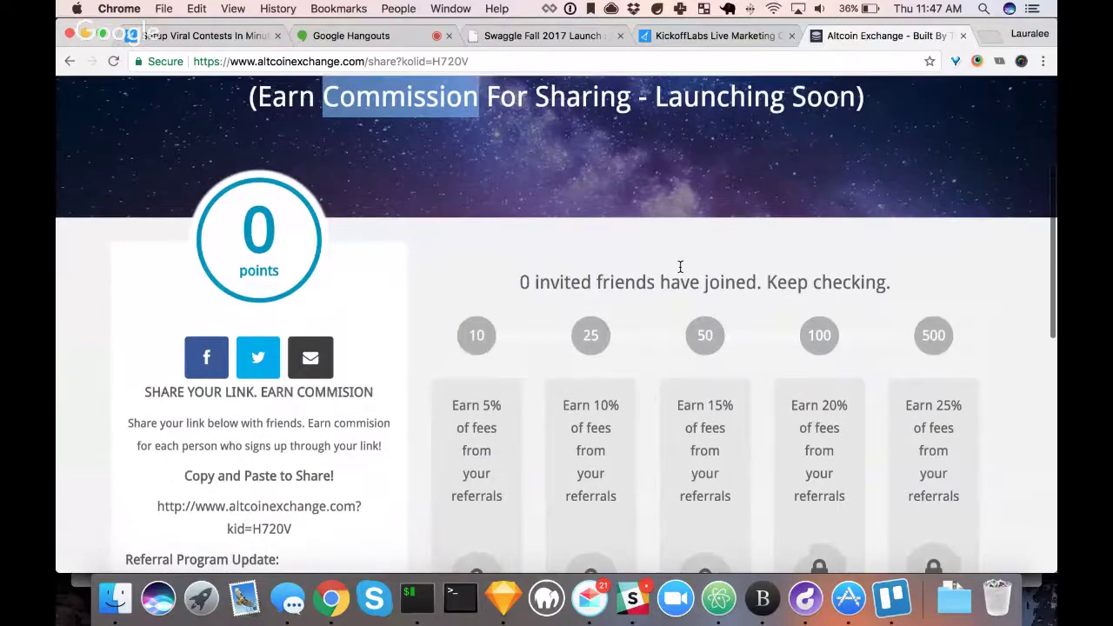
pyautogui.scroll(5, 680, 267)
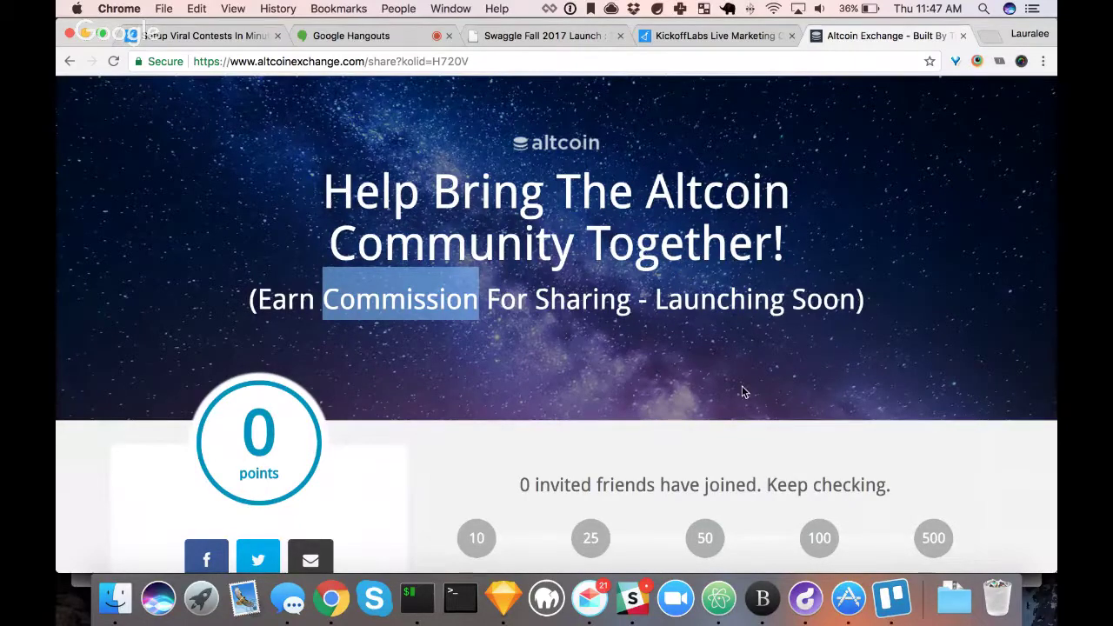
pyautogui.scroll(-5, 744, 393)
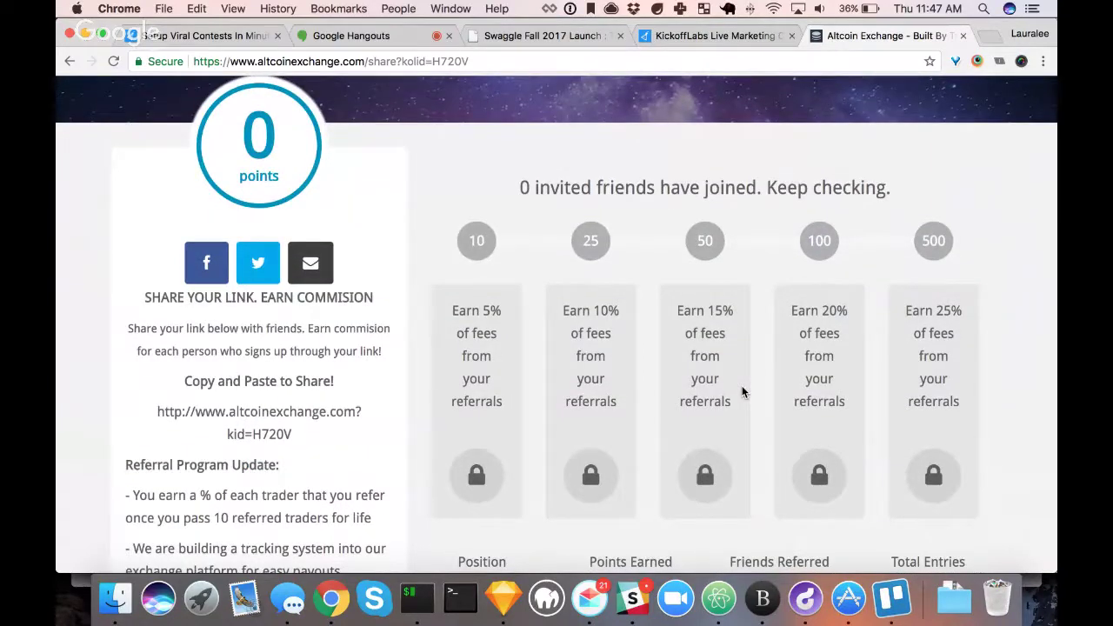
pyautogui.scroll(-3, 742, 392)
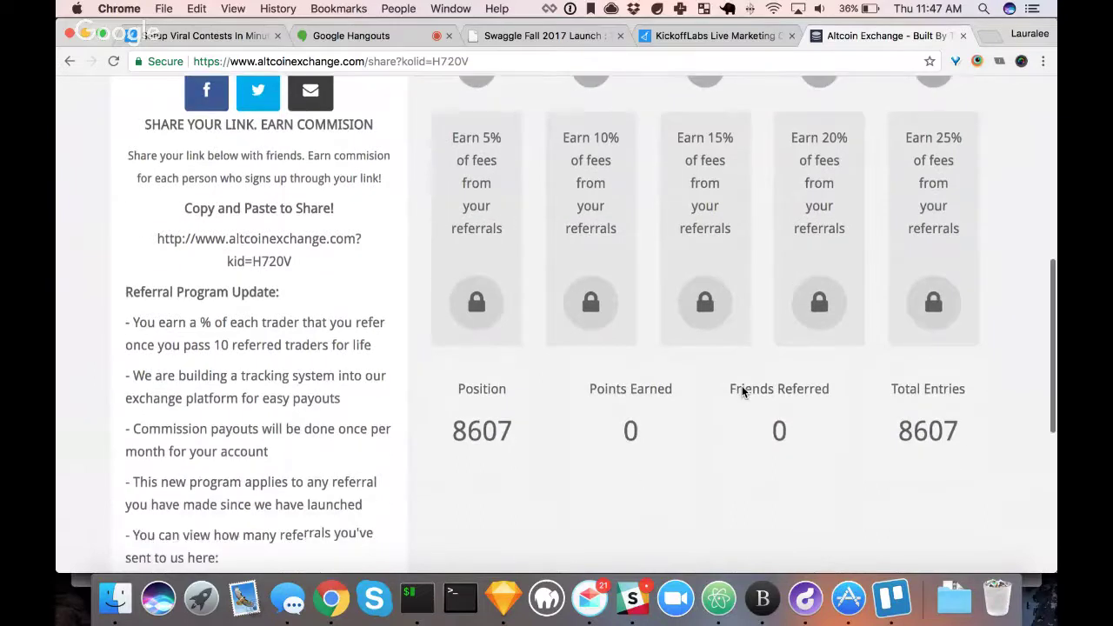
pyautogui.scroll(-1, 744, 393)
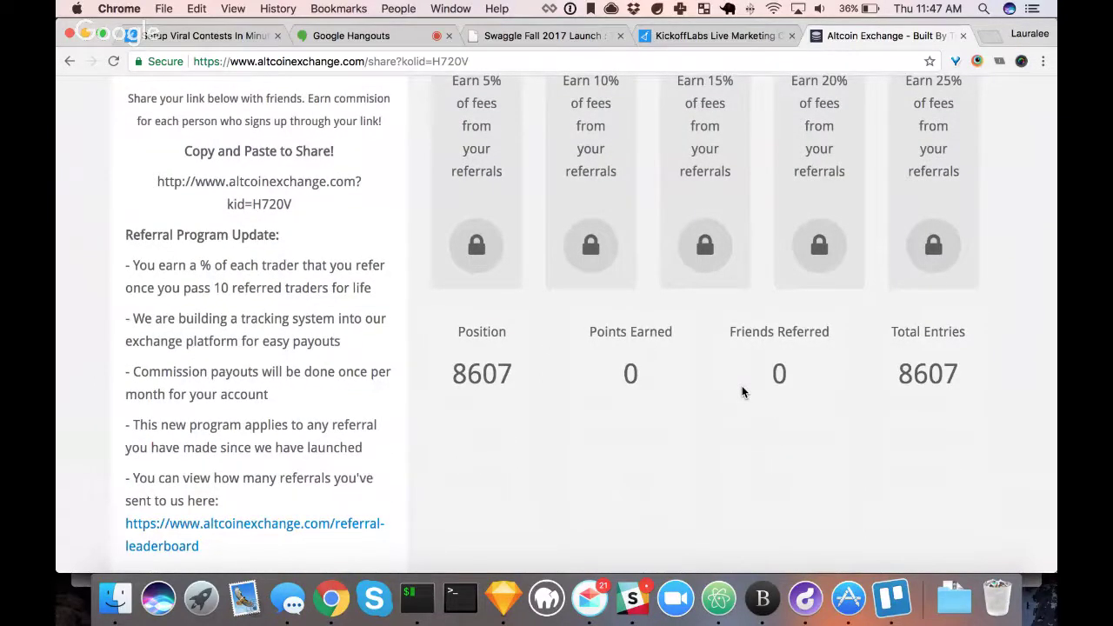
pyautogui.scroll(1, 742, 391)
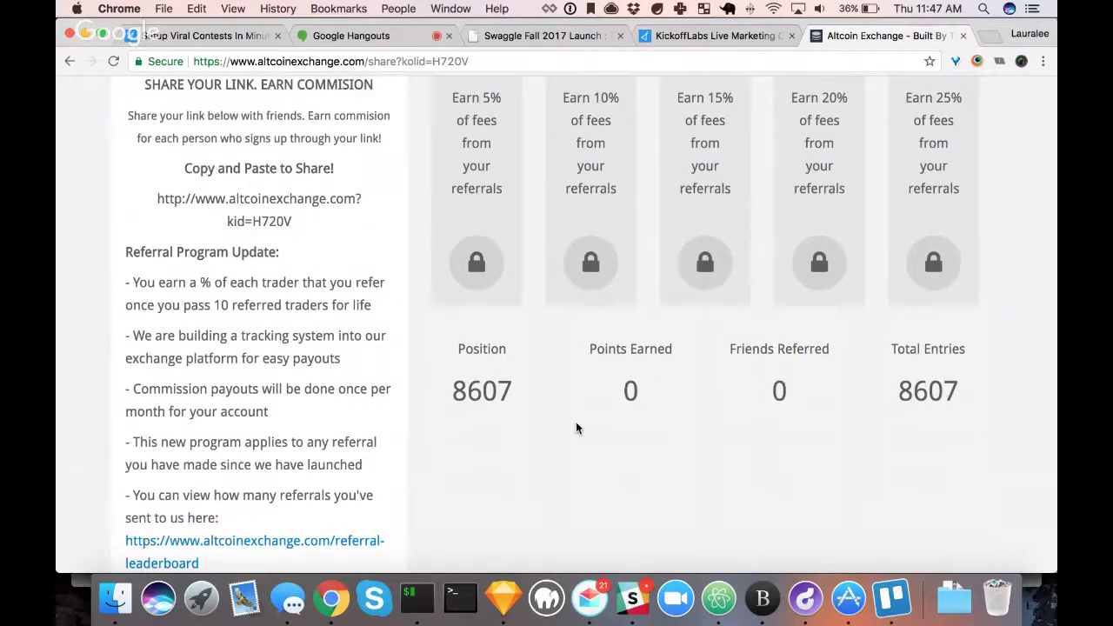
pyautogui.scroll(5, 576, 427)
pyautogui.scroll(9, 575, 428)
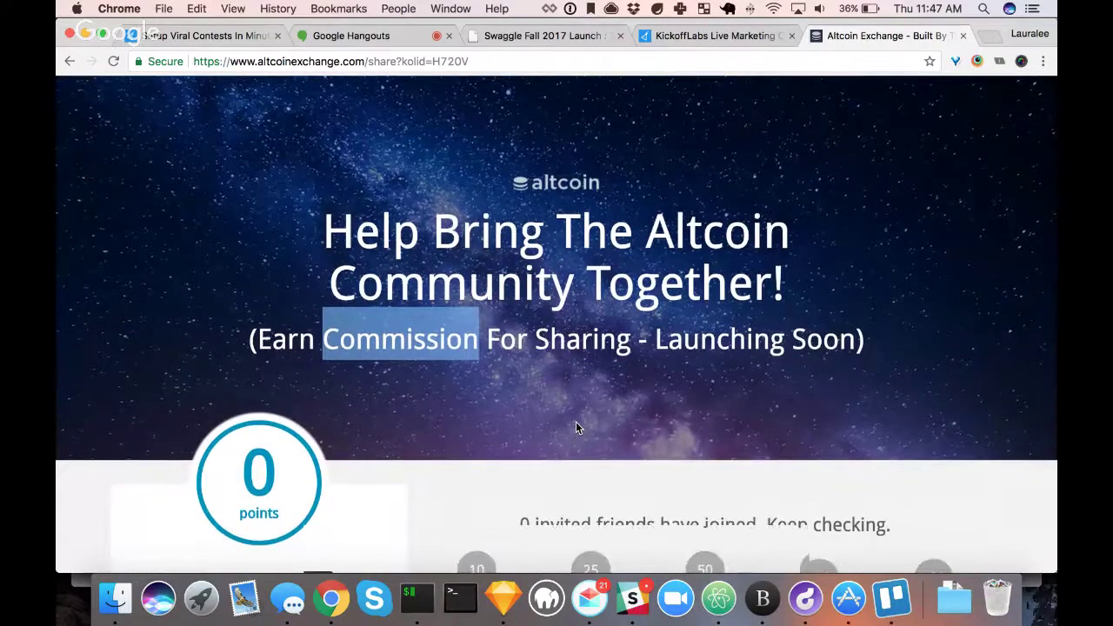
pyautogui.scroll(-12, 575, 426)
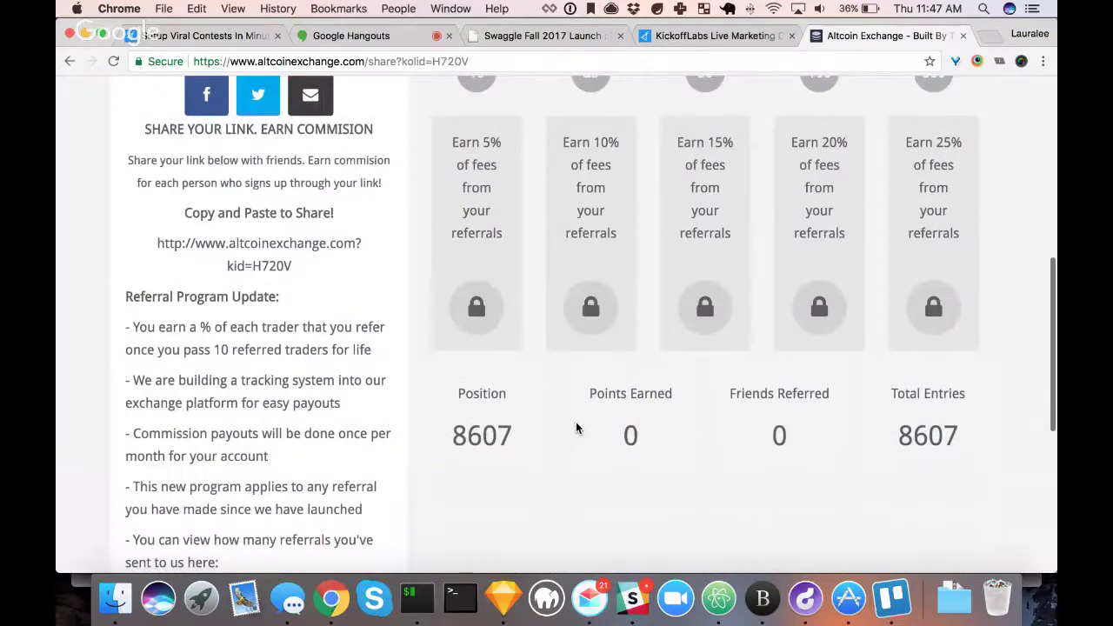
pyautogui.scroll(9, 575, 428)
pyautogui.scroll(4, 576, 426)
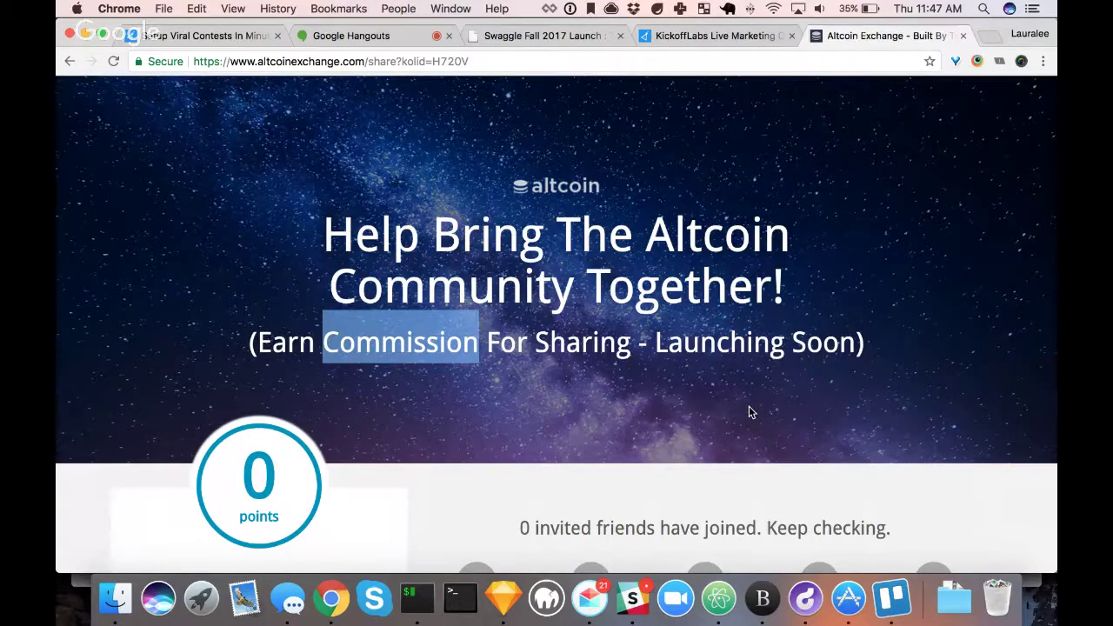
pyautogui.scroll(-10, 750, 412)
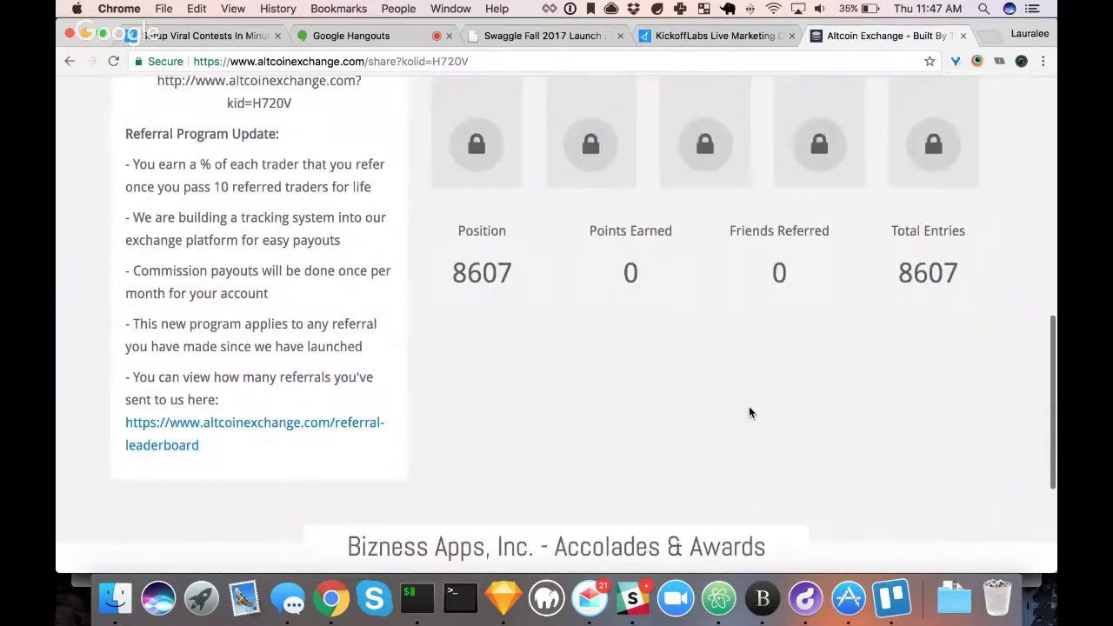
pyautogui.scroll(10, 749, 406)
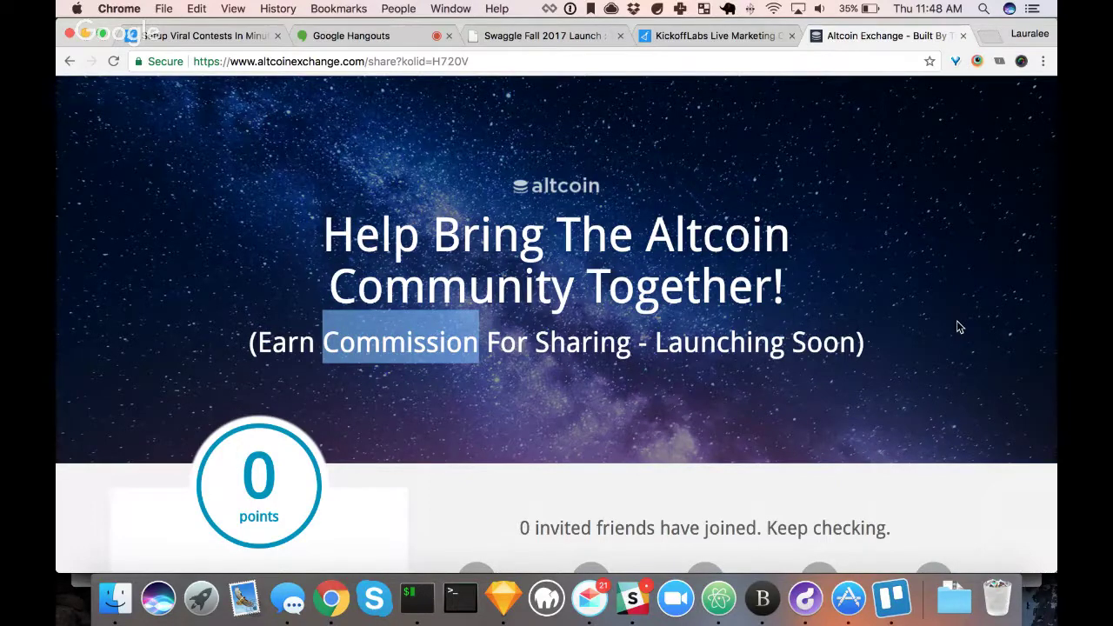
# Look through the open Hangouts and Swaggle pages, then read the viewer chat on the KickoffLabs live reviews page
pyautogui.click(369, 37)
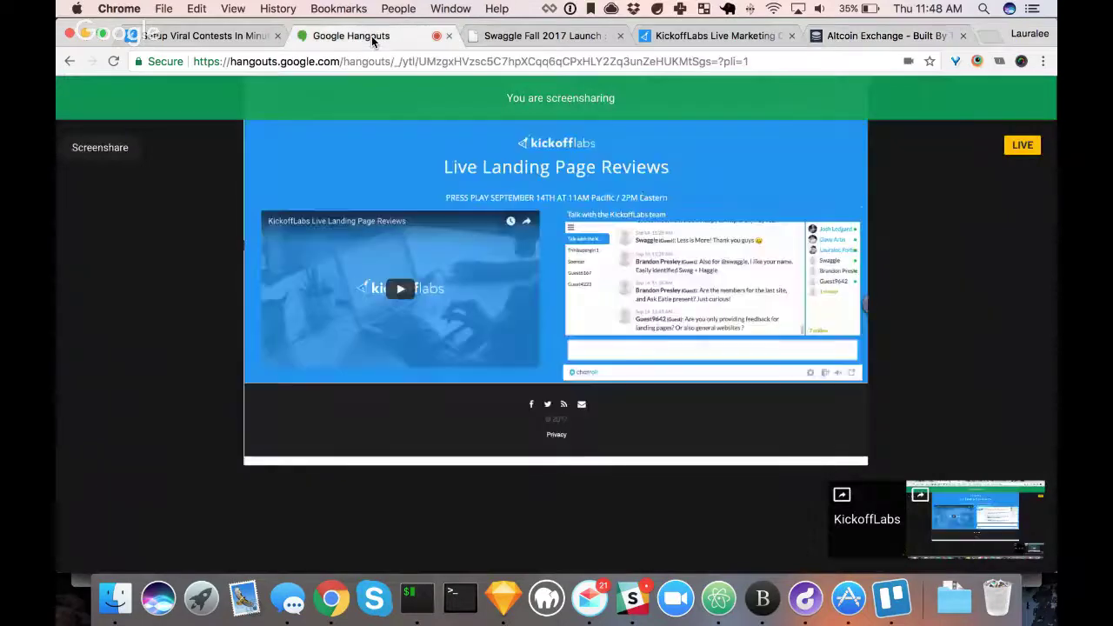
pyautogui.click(590, 36)
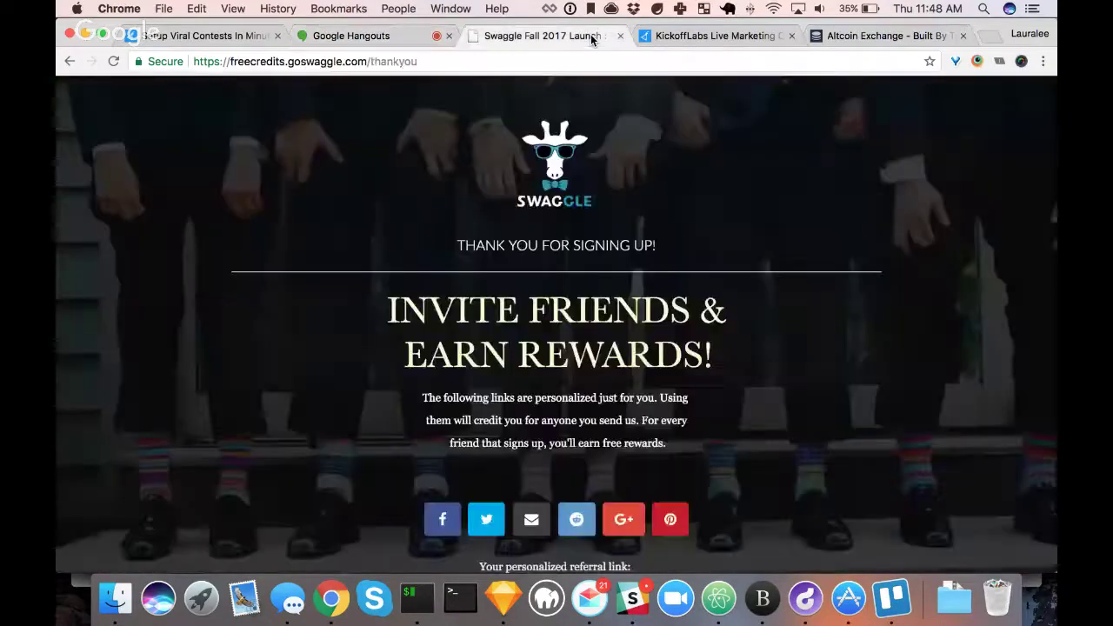
pyautogui.click(687, 34)
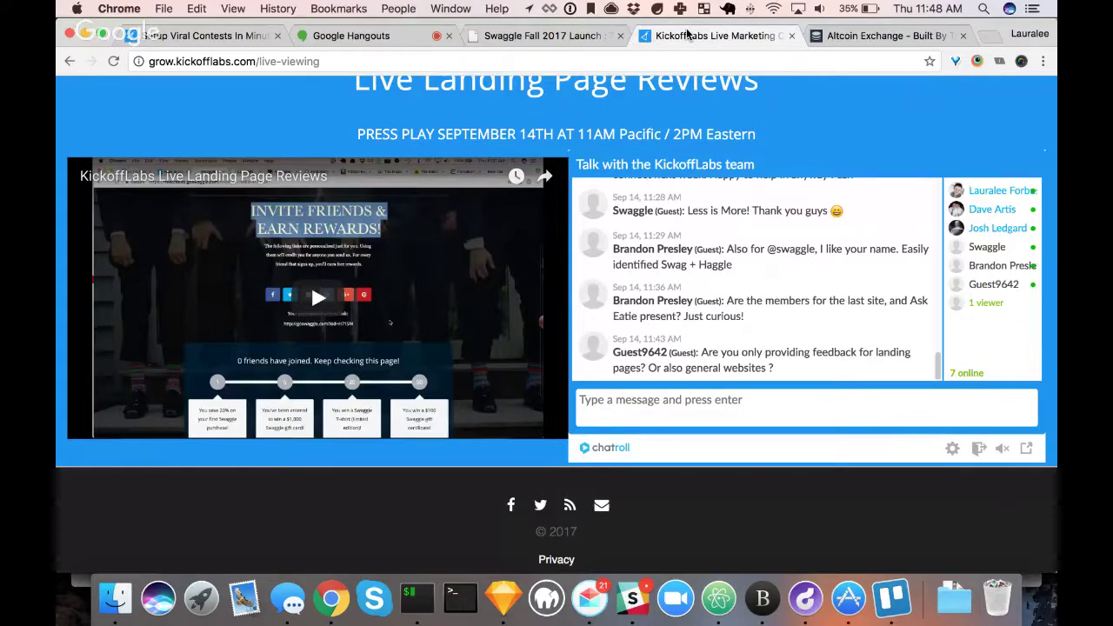
# Return to the Google Hangouts broadcast, then switch to the other browser window and open the UKYS blazer campaign page
pyautogui.click(389, 36)
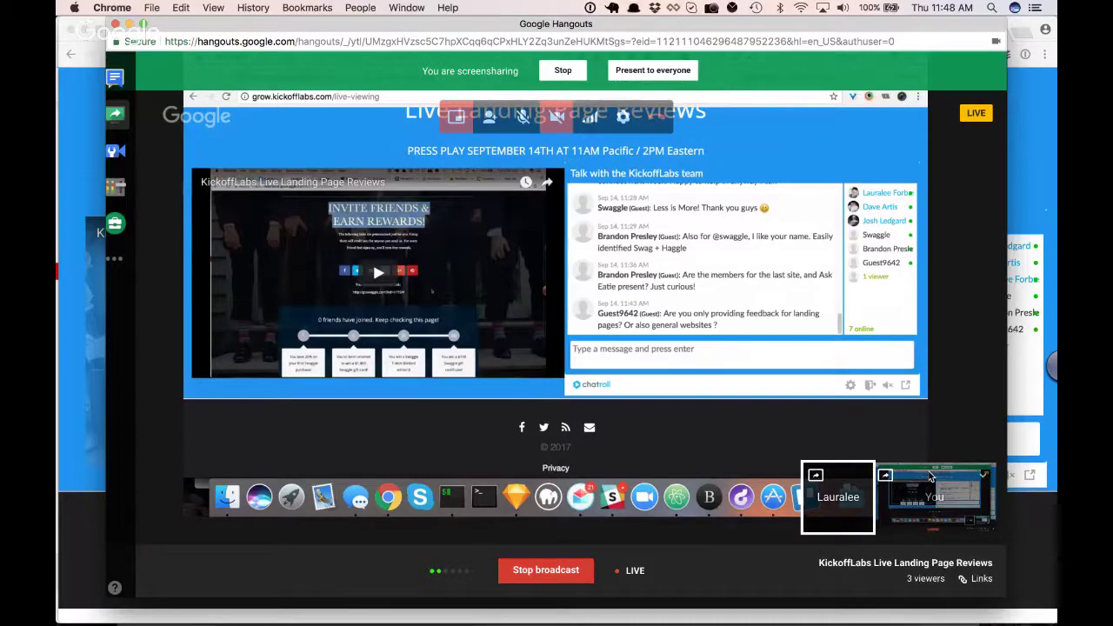
pyautogui.press('super+grave')
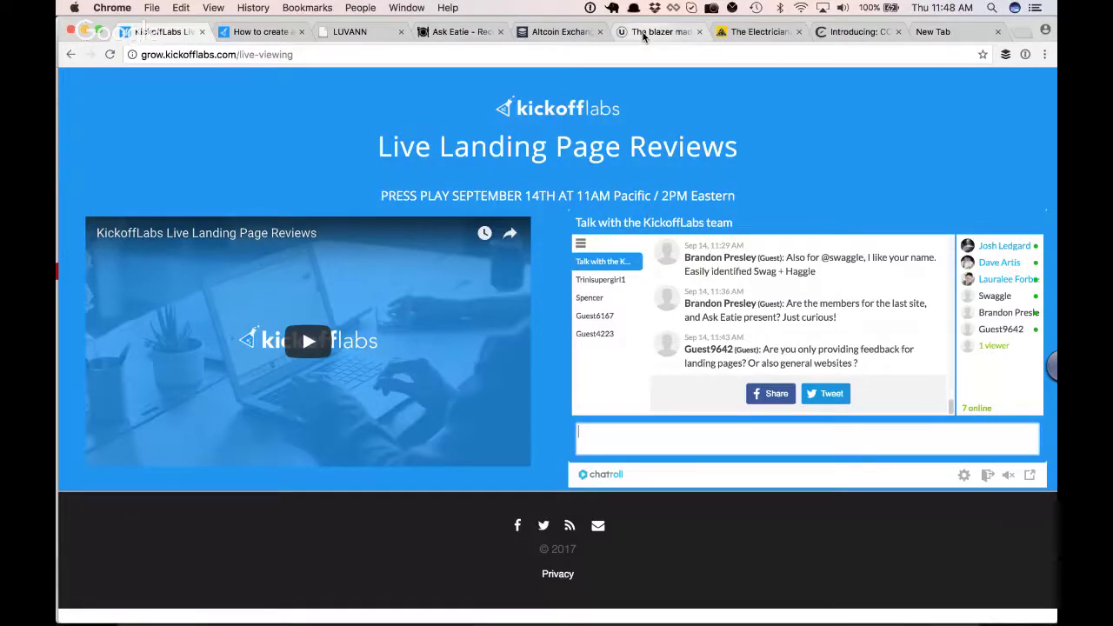
pyautogui.click(643, 32)
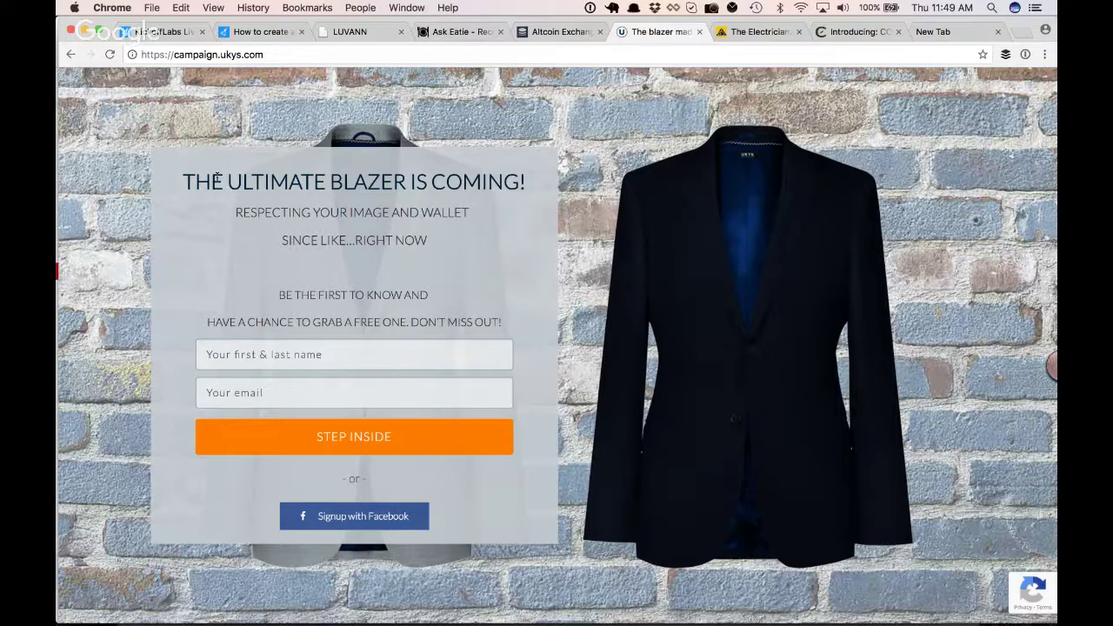
# Highlight the blazer page's headline, its "Be the first to know" lines, the "Respecting your image and wallet" subheading and "IS COMING!" in turn
pyautogui.moveTo(223, 181); pyautogui.dragTo(457, 180)
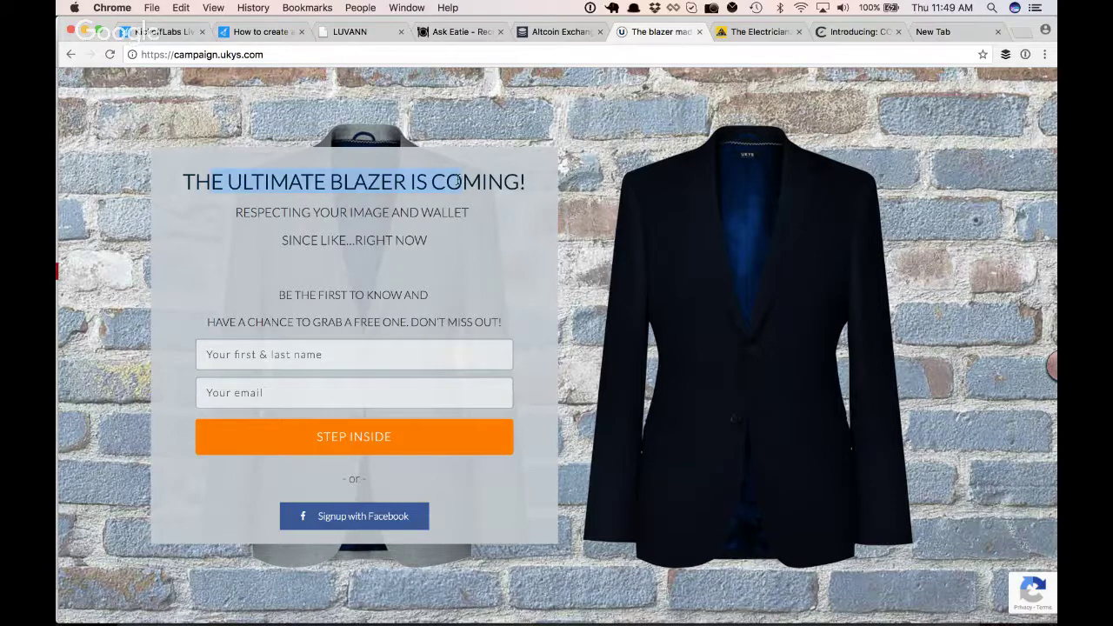
pyautogui.click(440, 207)
pyautogui.moveTo(410, 181); pyautogui.dragTo(525, 180)
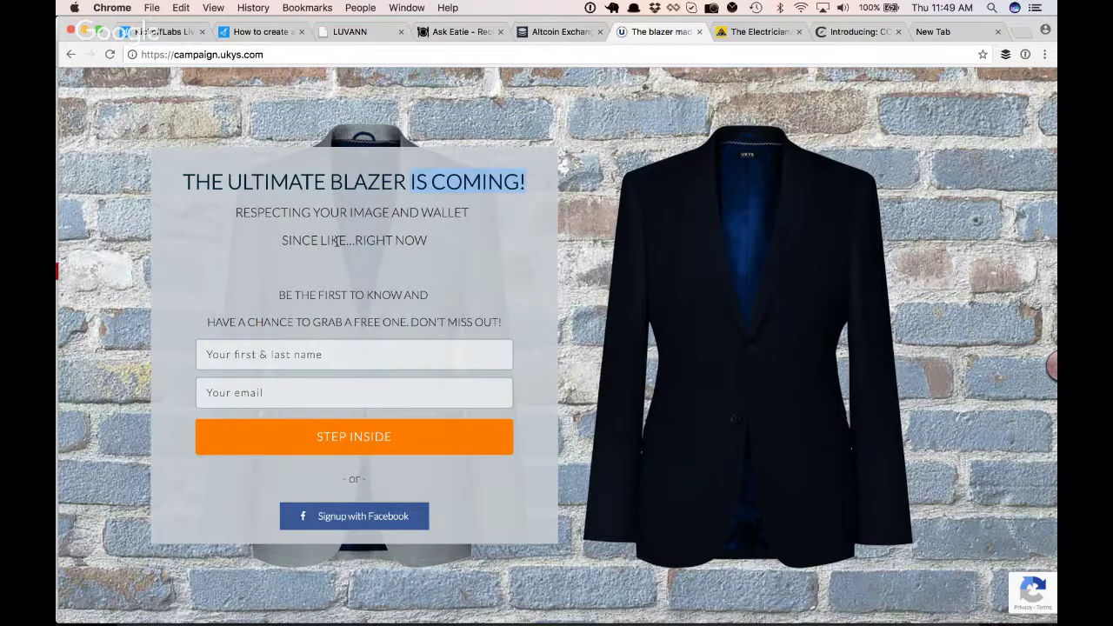
pyautogui.click(278, 295)
pyautogui.moveTo(278, 296); pyautogui.dragTo(490, 325)
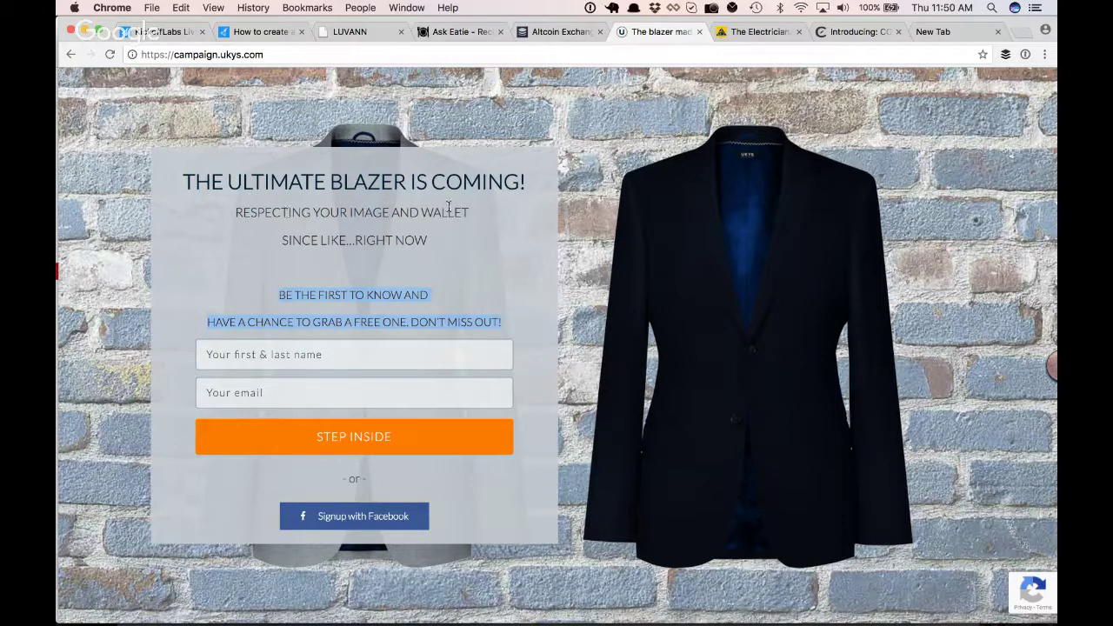
pyautogui.moveTo(238, 211); pyautogui.dragTo(458, 254)
pyautogui.click(444, 246)
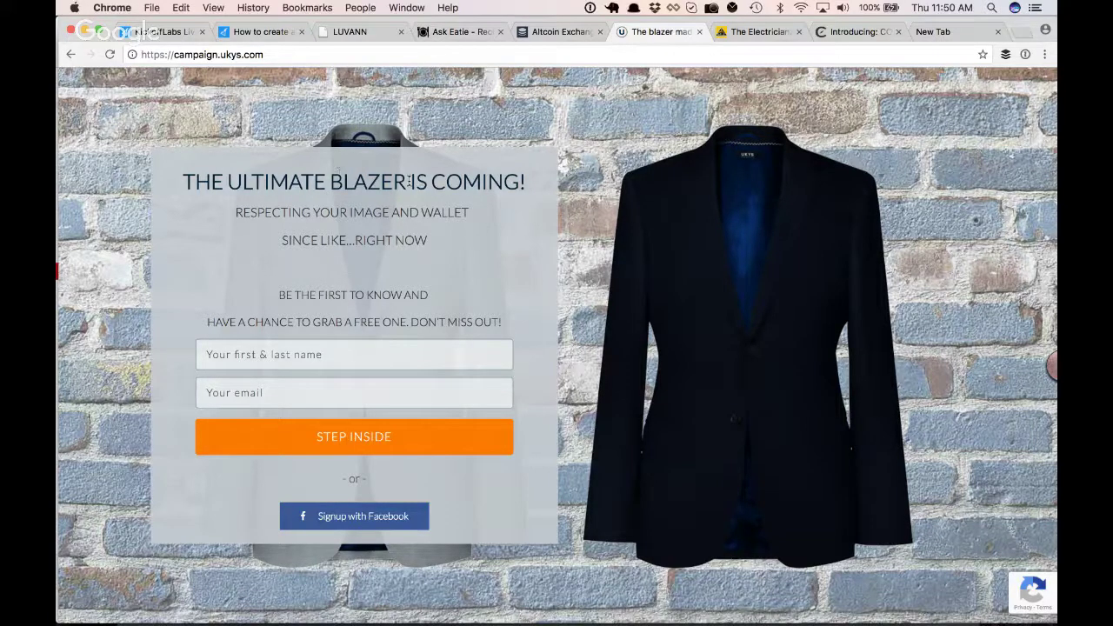
pyautogui.moveTo(408, 181); pyautogui.dragTo(525, 180)
# Fill in the blazer signup form with the first name and the first saved e-mail suggestion
pyautogui.click(279, 361)
pyautogui.write('Josh')
pyautogui.click(269, 396)
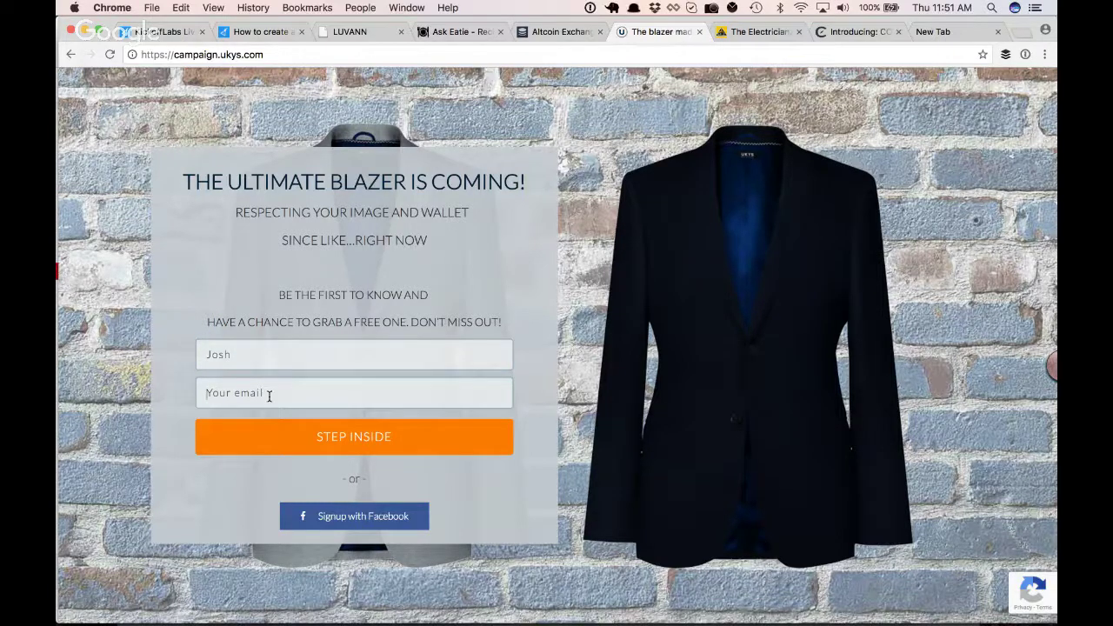
pyautogui.write('josh')
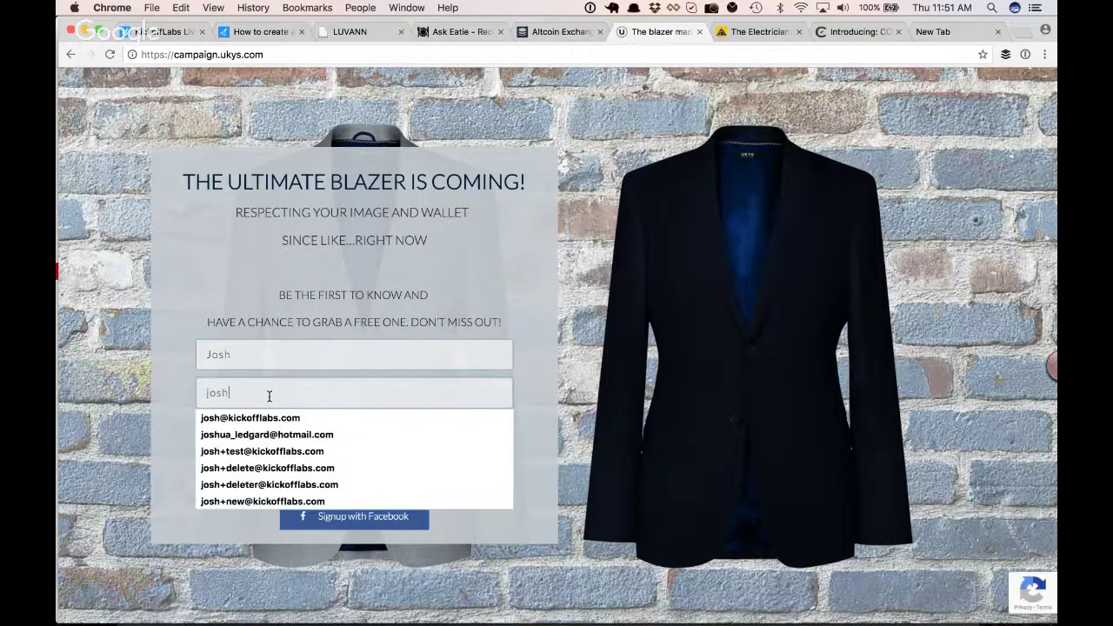
pyautogui.press('Down')
pyautogui.press('Return')
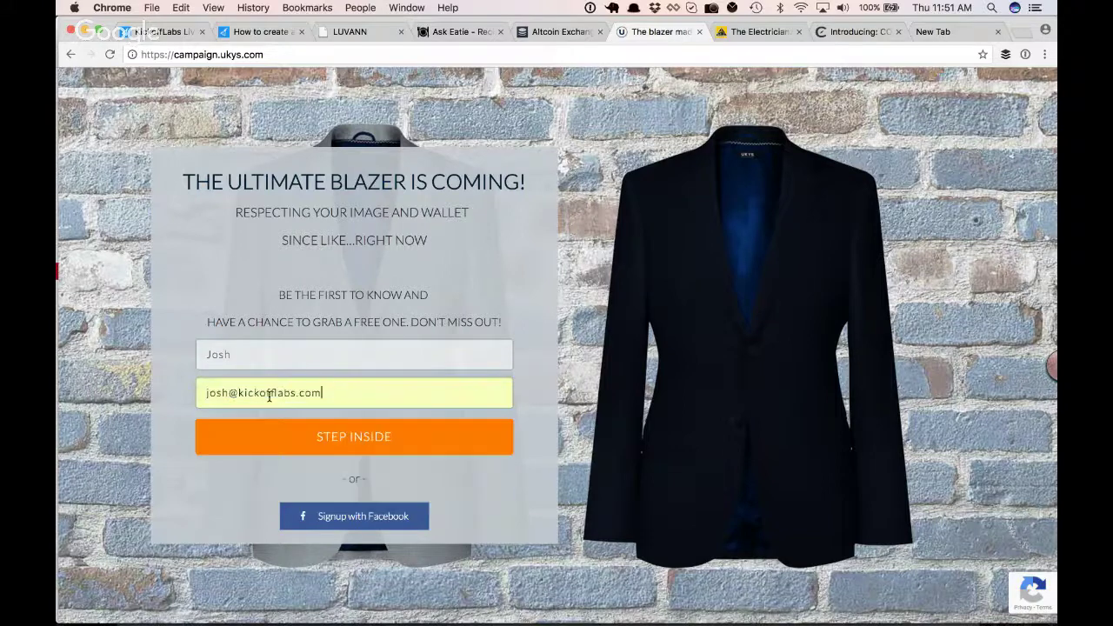
# Submit the blazer signup and verify the image challenge by selecting the six squares containing street signs
pyautogui.click(367, 455)
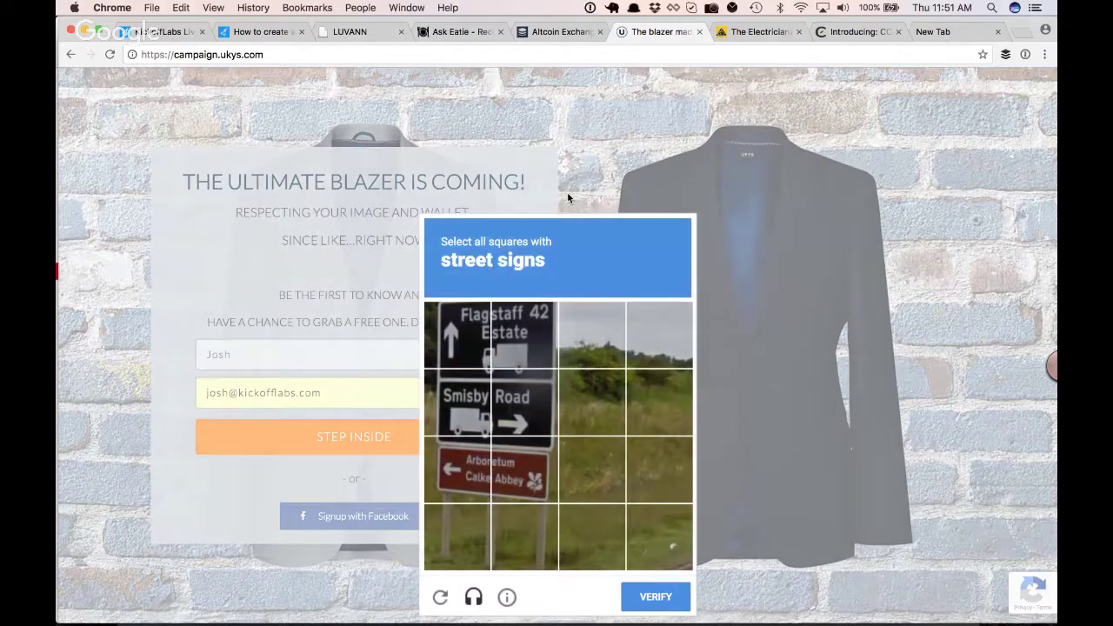
pyautogui.click(458, 334)
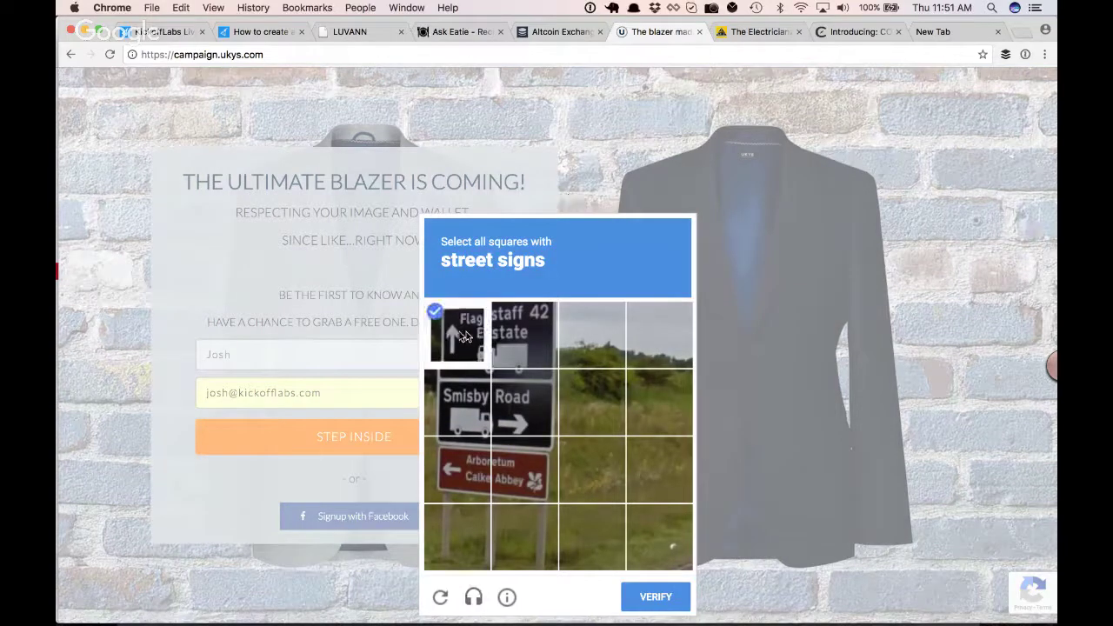
pyautogui.click(524, 335)
pyautogui.click(524, 398)
pyautogui.click(457, 402)
pyautogui.click(458, 469)
pyautogui.click(525, 470)
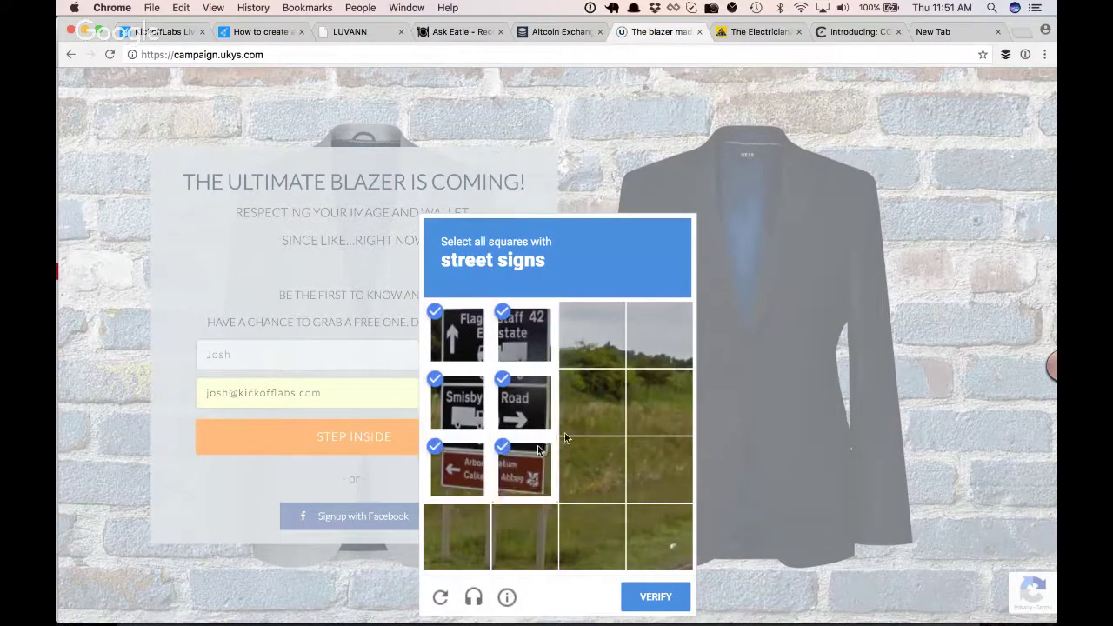
pyautogui.click(648, 593)
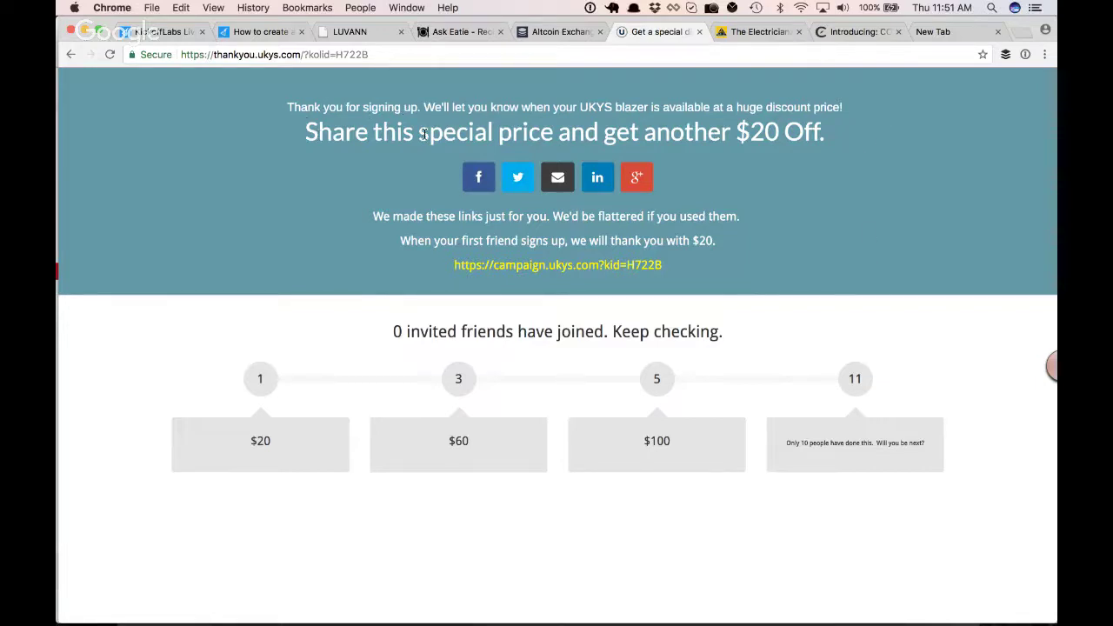
# Highlight part of the thank-you line and the headline "Share this special price and get another $20 Off." on the UKYS thank-you page
pyautogui.moveTo(404, 111); pyautogui.dragTo(547, 109)
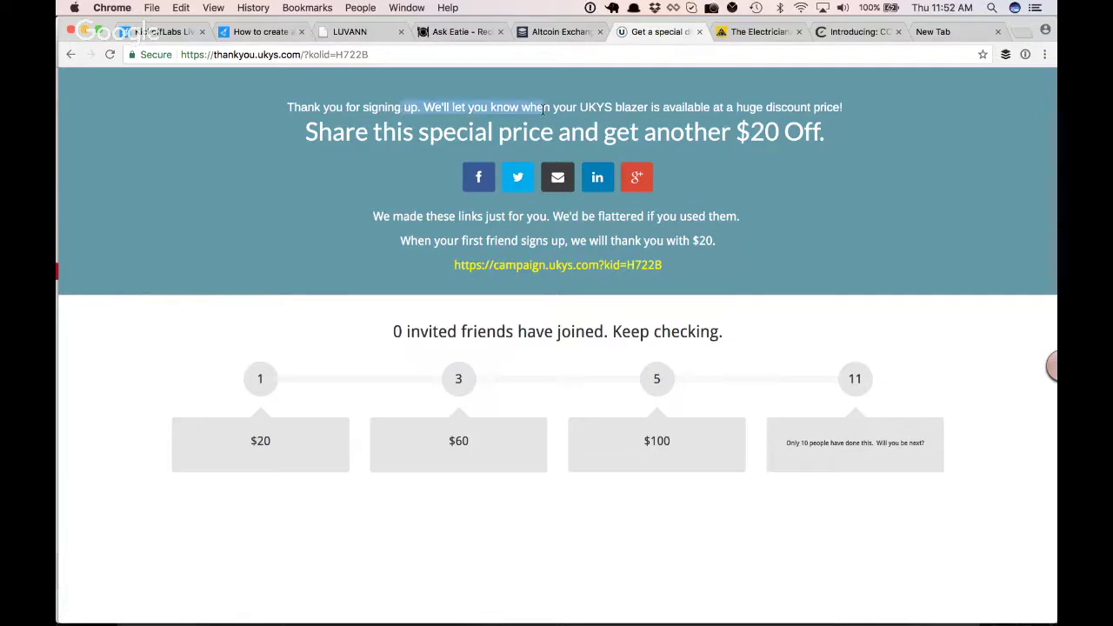
pyautogui.moveTo(346, 132); pyautogui.dragTo(794, 130)
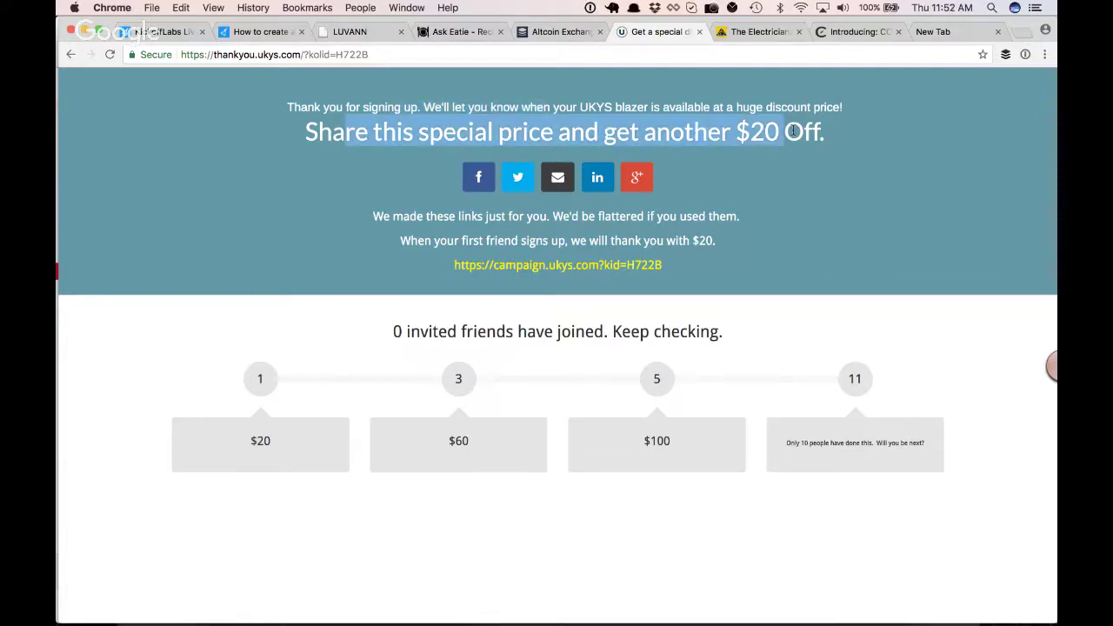
pyautogui.click(835, 129)
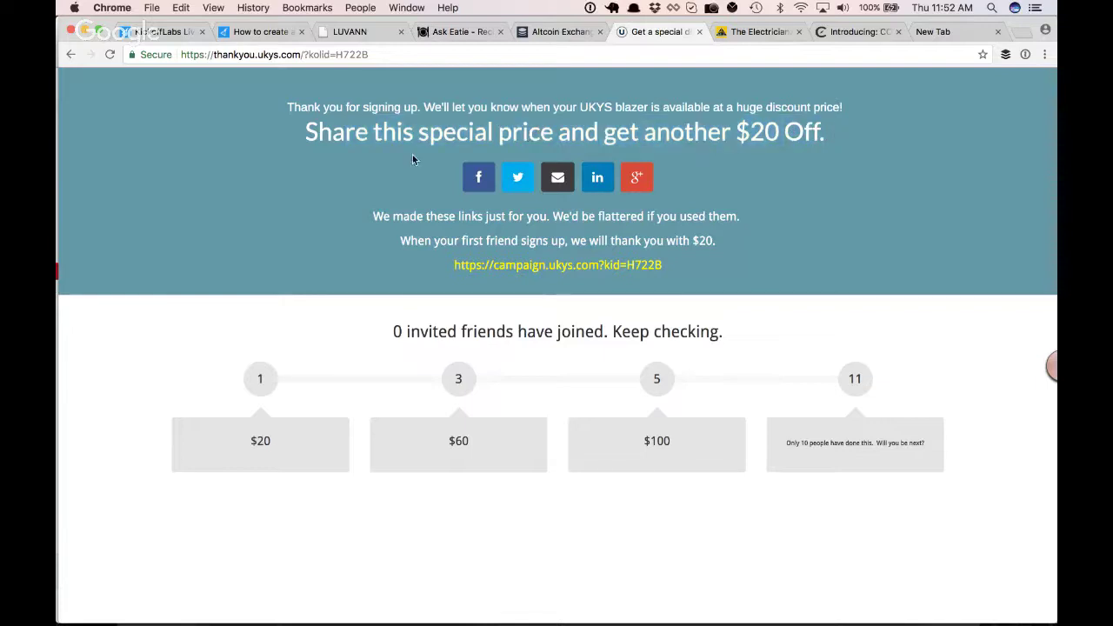
pyautogui.keyDown('shift'); pyautogui.click(304, 145); pyautogui.keyUp('shift')
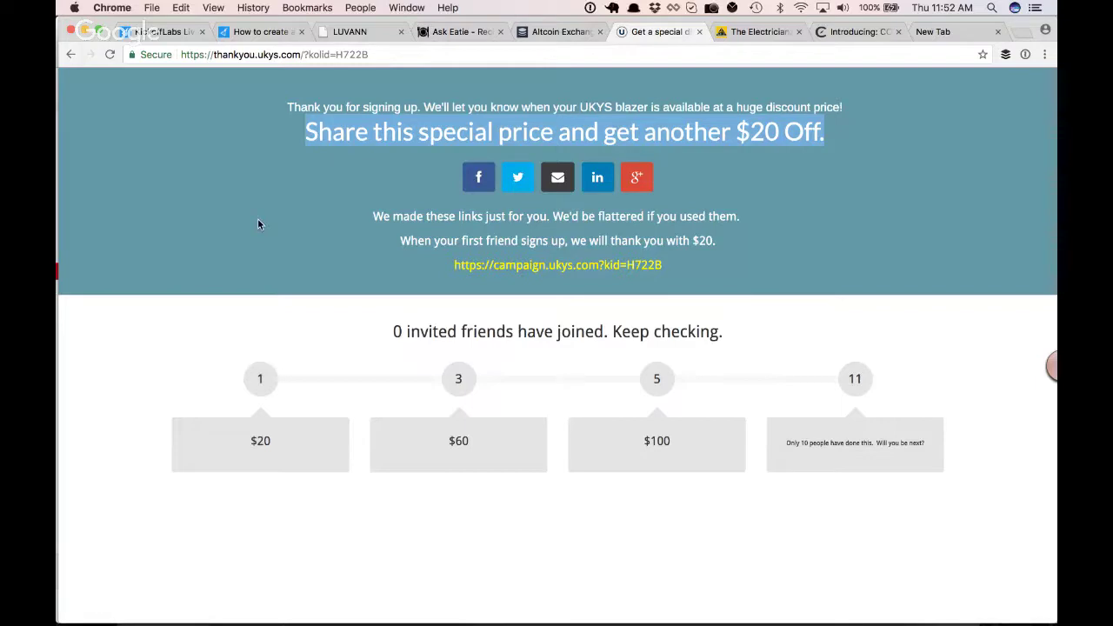
pyautogui.scroll(-1, 258, 225)
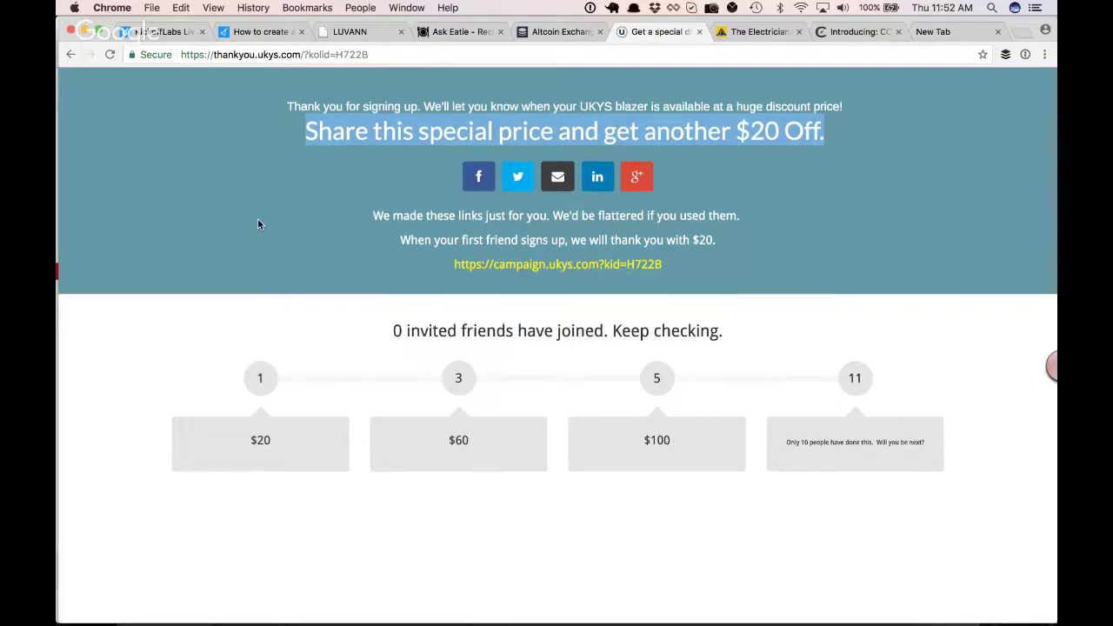
pyautogui.click(332, 131)
pyautogui.moveTo(331, 131); pyautogui.dragTo(836, 131)
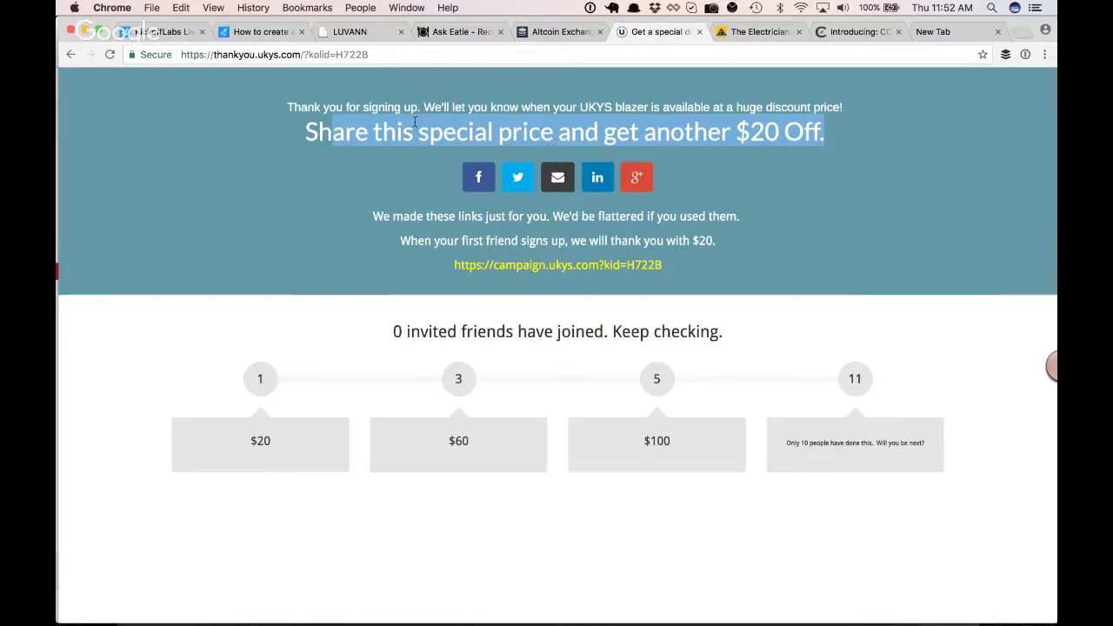
pyautogui.click(440, 245)
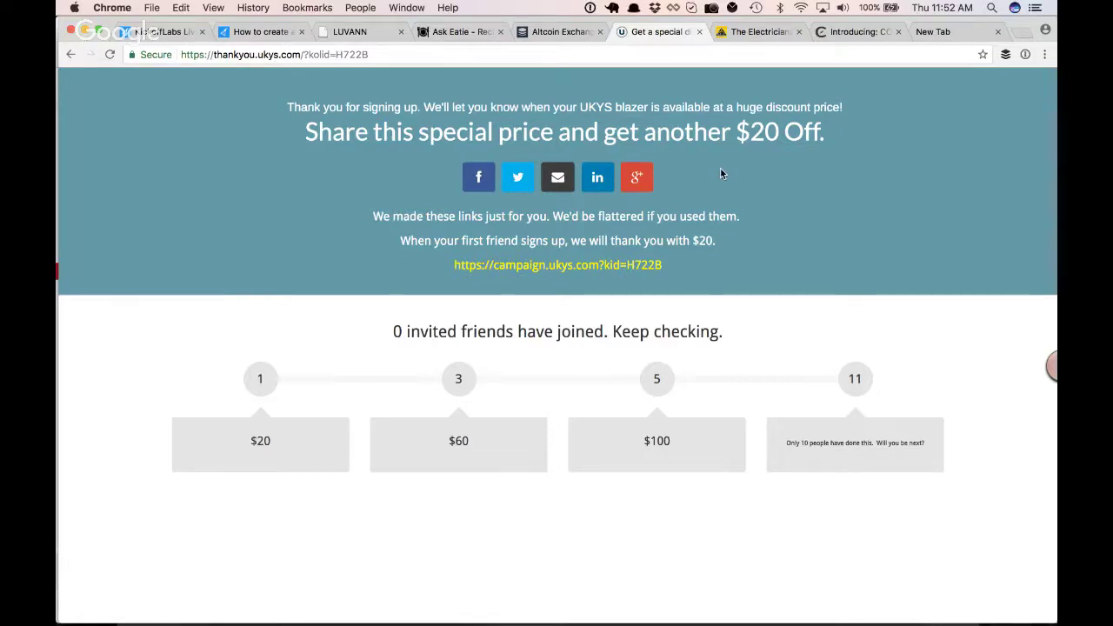
# Revisit the blazer signup page and return to the UKYS thank-you page
pyautogui.click(68, 56)
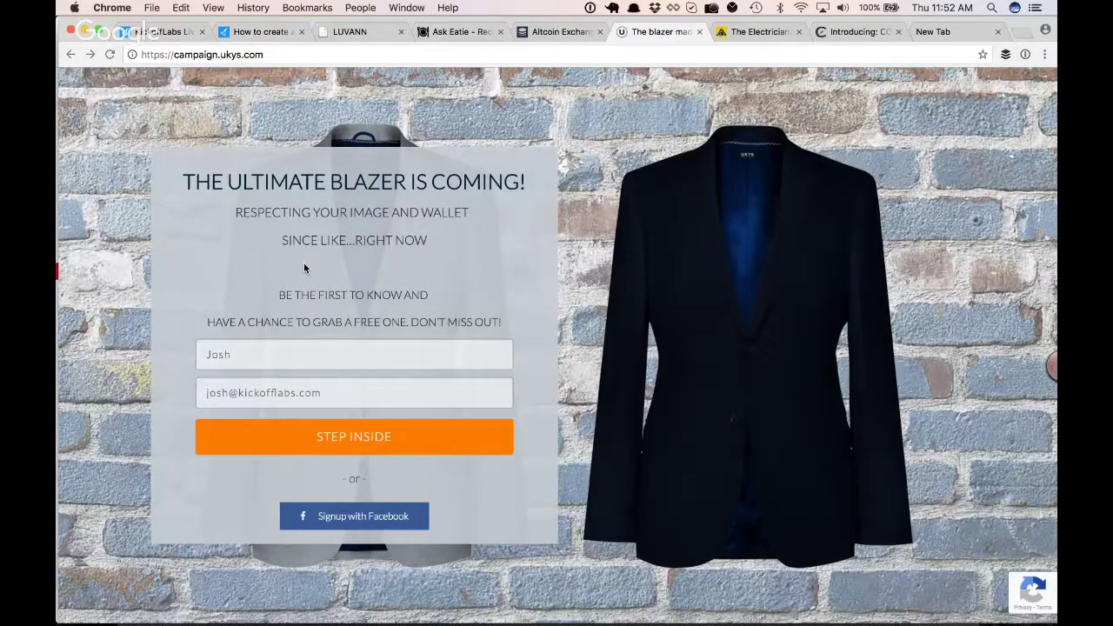
pyautogui.click(92, 54)
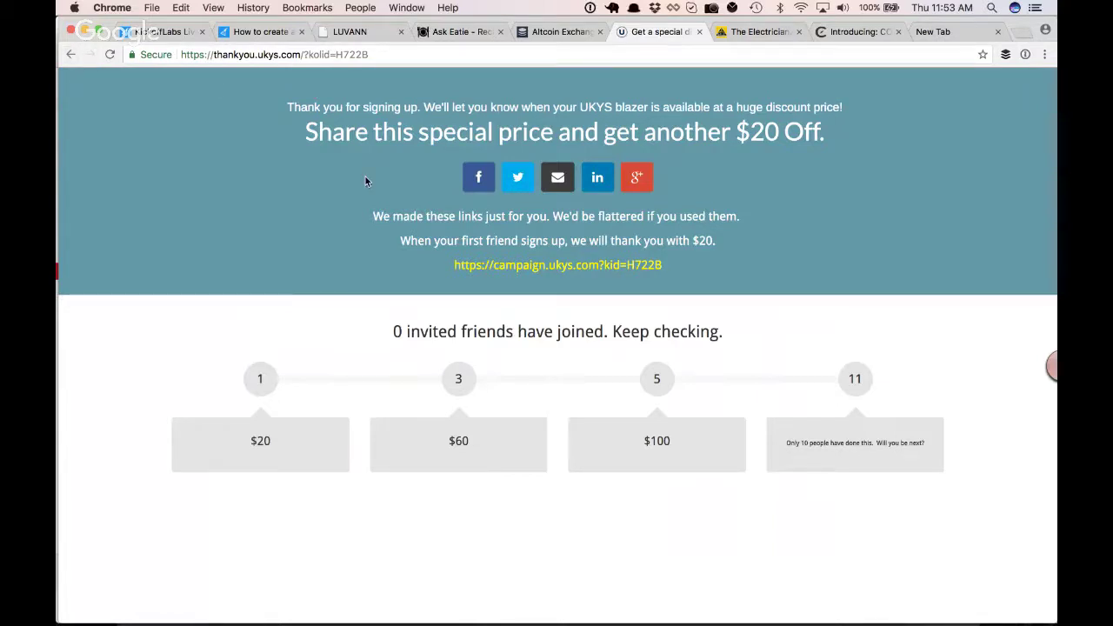
# Open The Electricianz watch prelaunch page and examine its headline, signup form, watch image and brand description
pyautogui.click(762, 35)
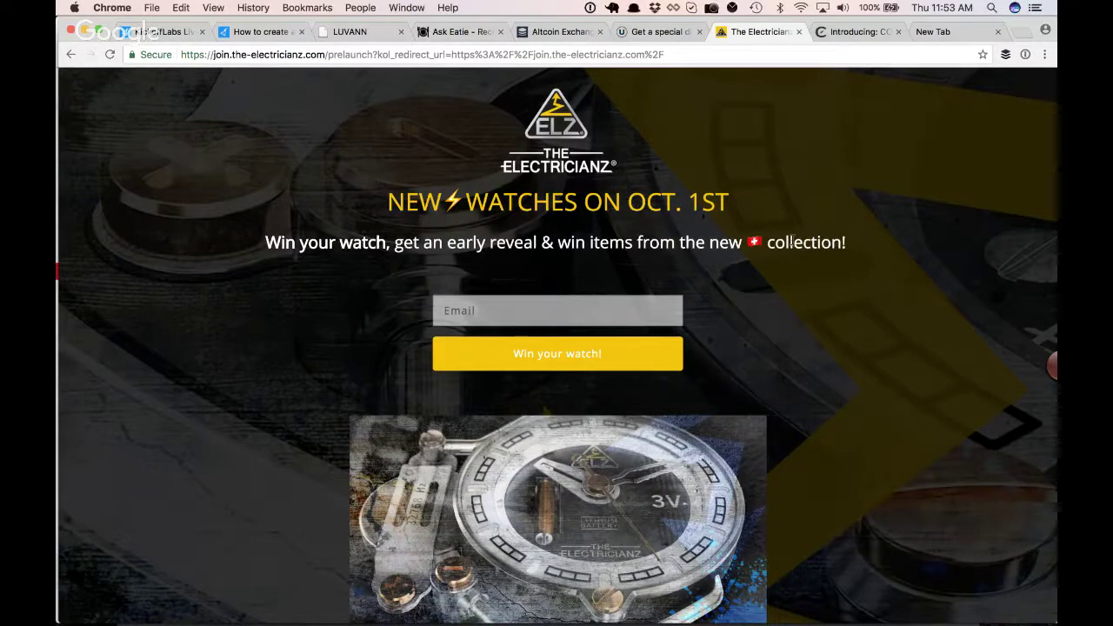
pyautogui.scroll(-3, 792, 242)
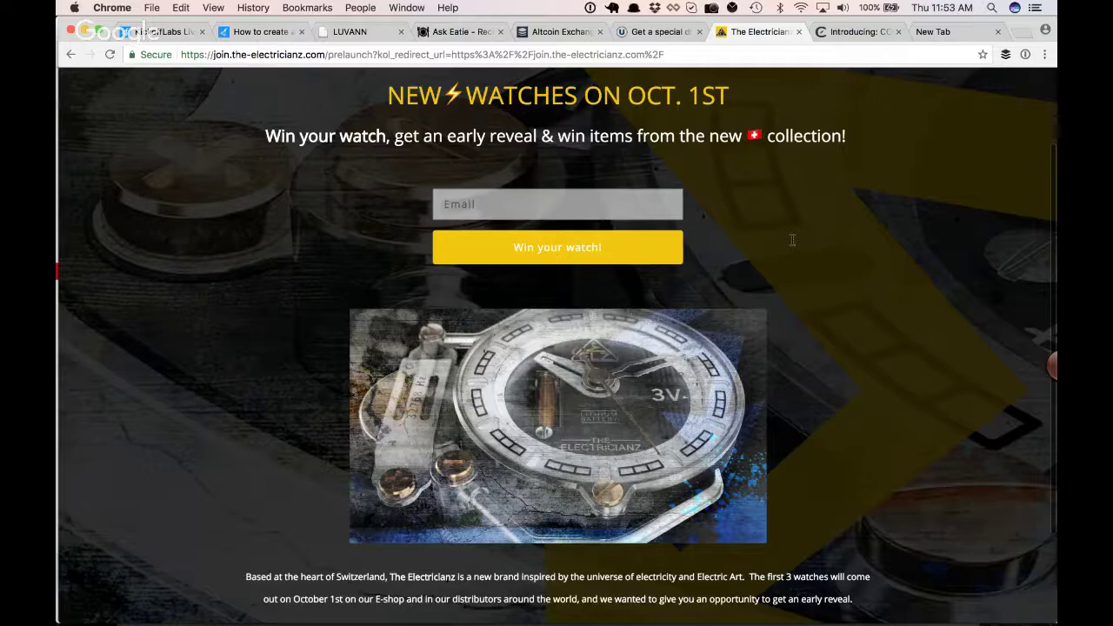
pyautogui.scroll(-3, 792, 242)
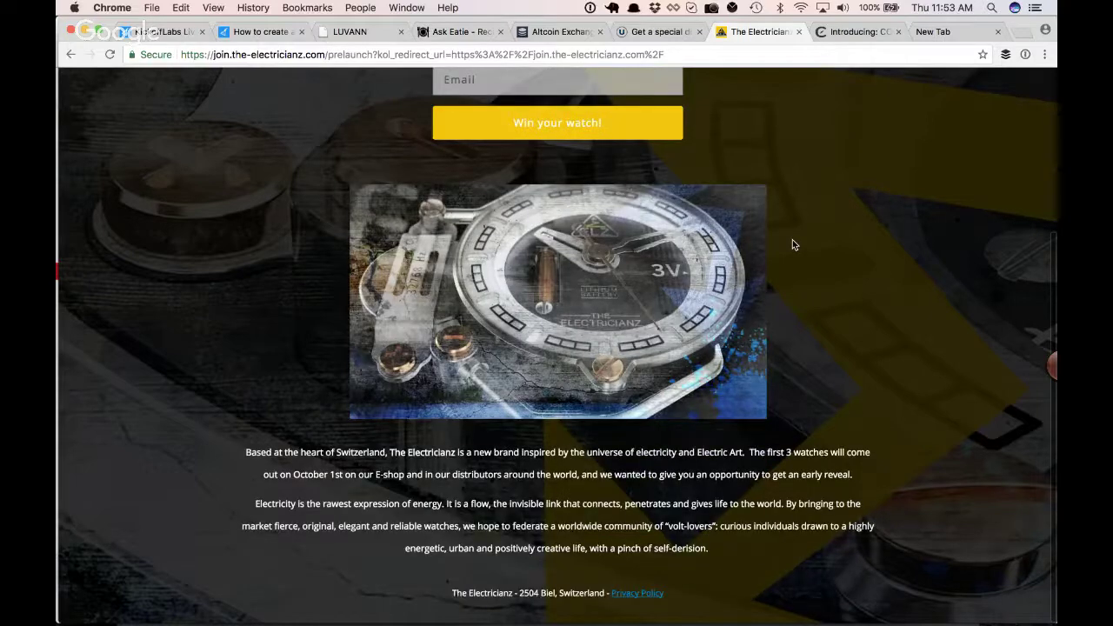
pyautogui.scroll(6, 792, 244)
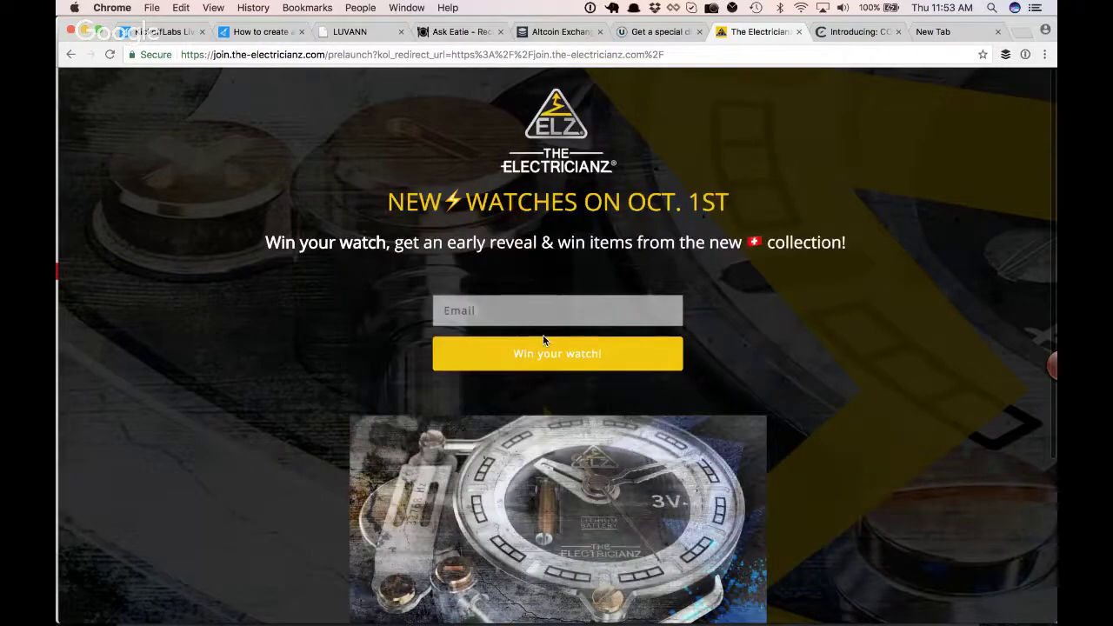
pyautogui.click(543, 340)
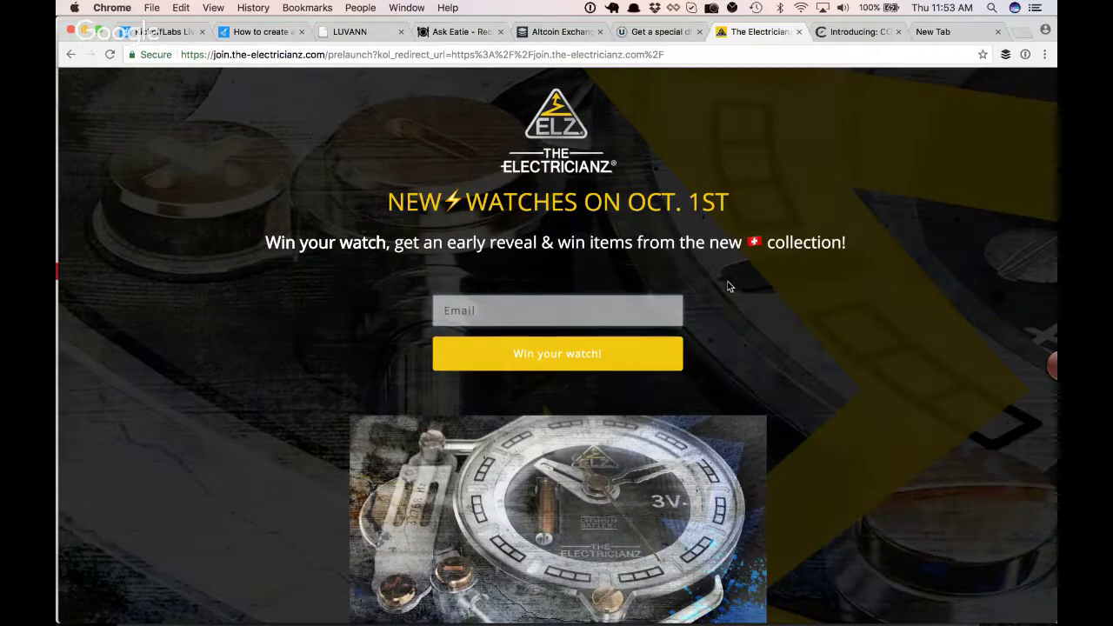
pyautogui.scroll(-1, 730, 296)
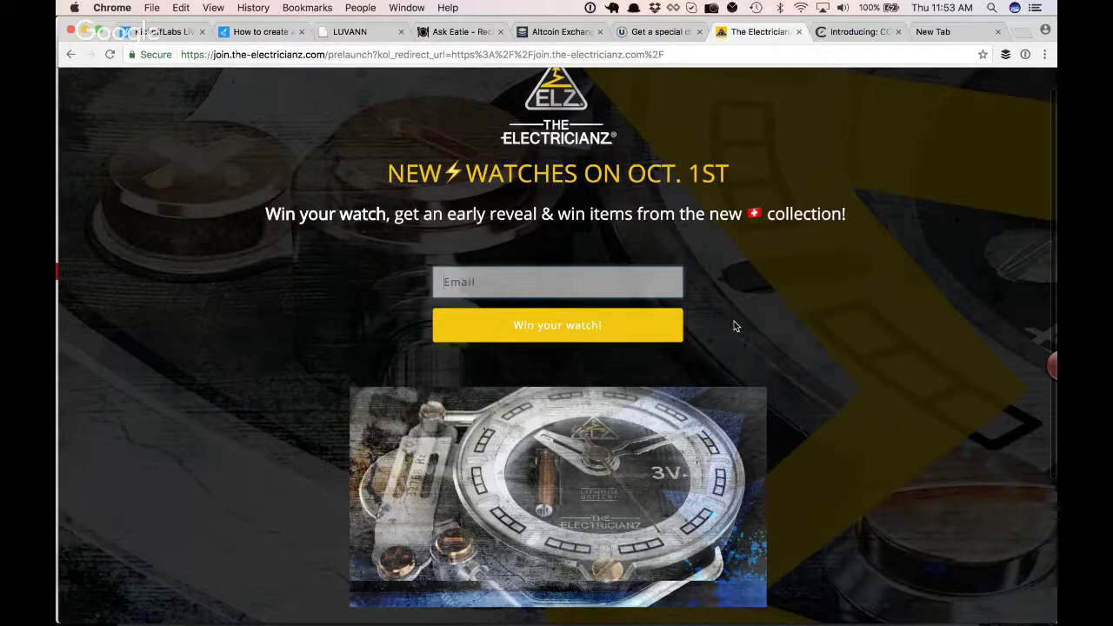
pyautogui.scroll(-2, 631, 432)
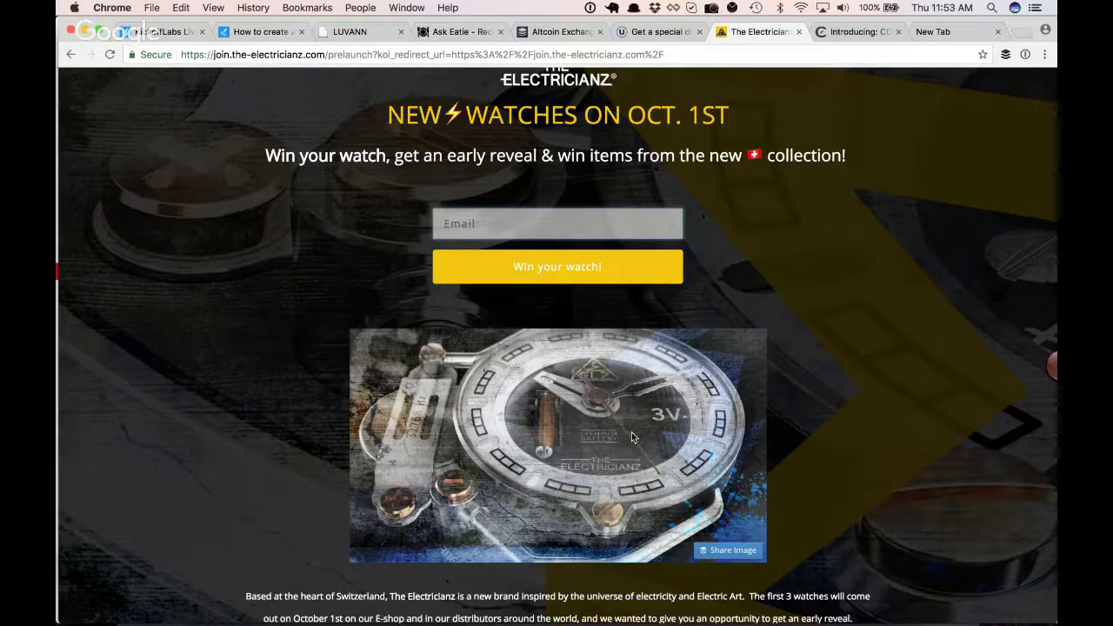
pyautogui.scroll(1, 631, 432)
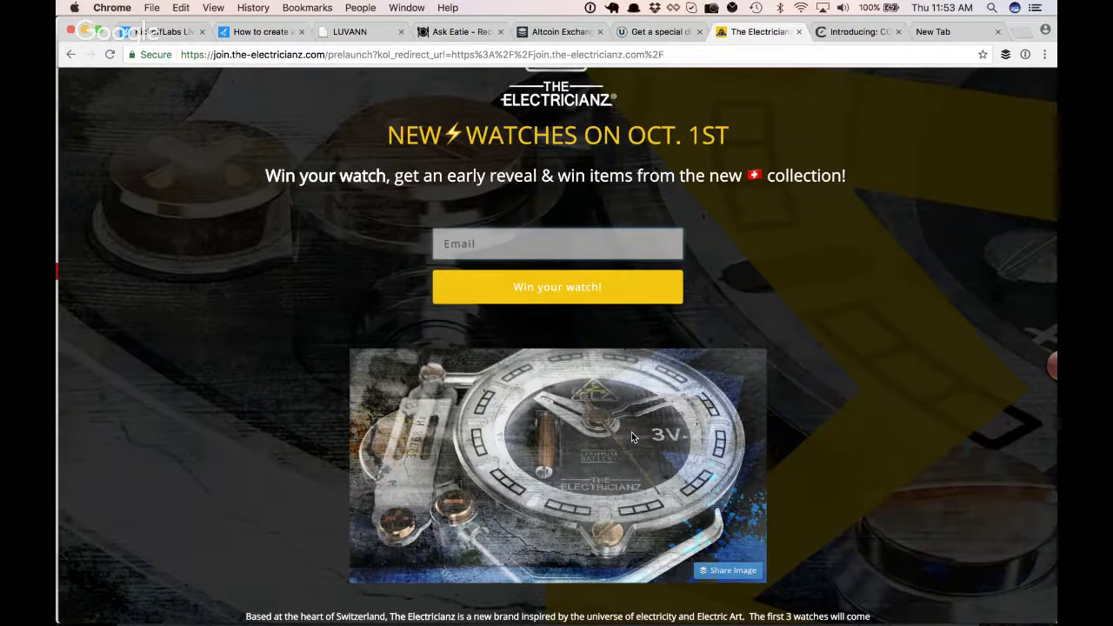
pyautogui.scroll(2, 631, 432)
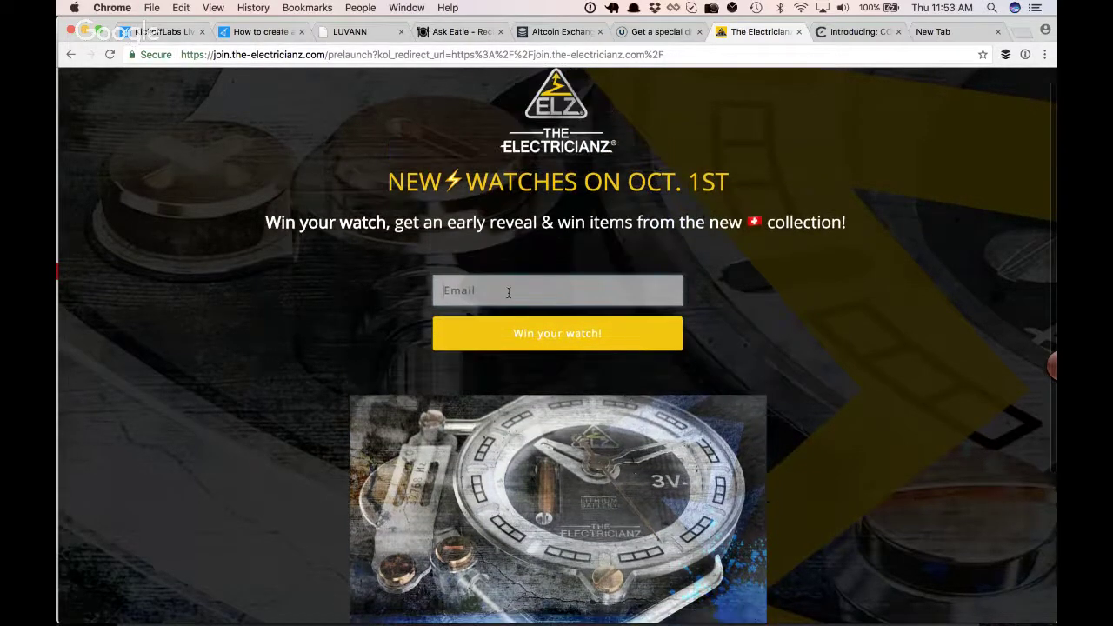
# Fill in the watch signup form with the first saved e-mail suggestion and submit it
pyautogui.click(505, 291)
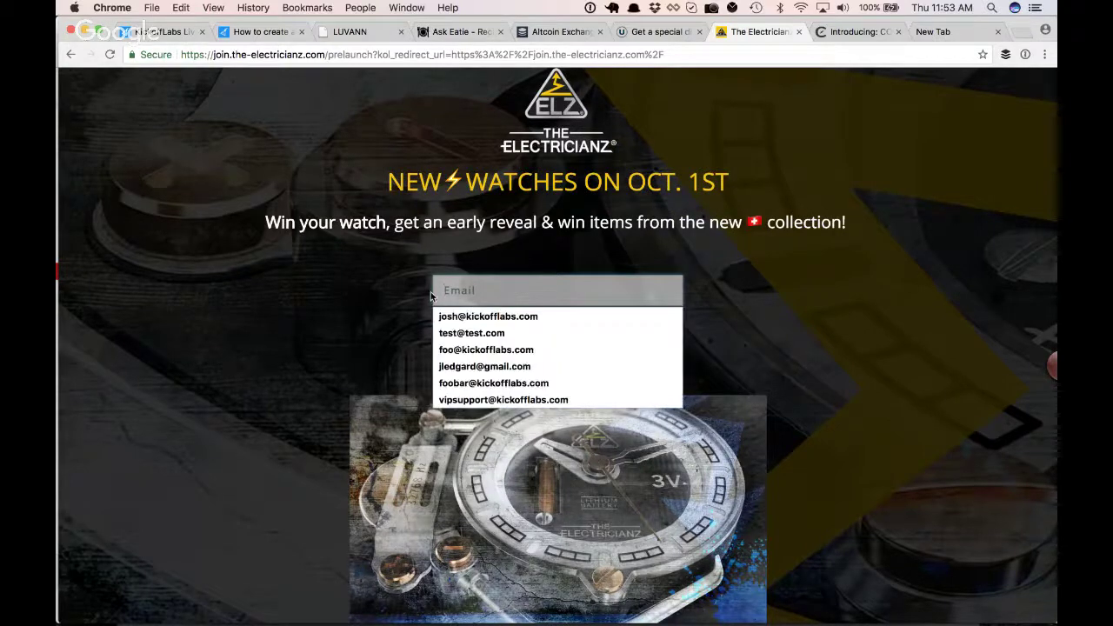
pyautogui.click(385, 292)
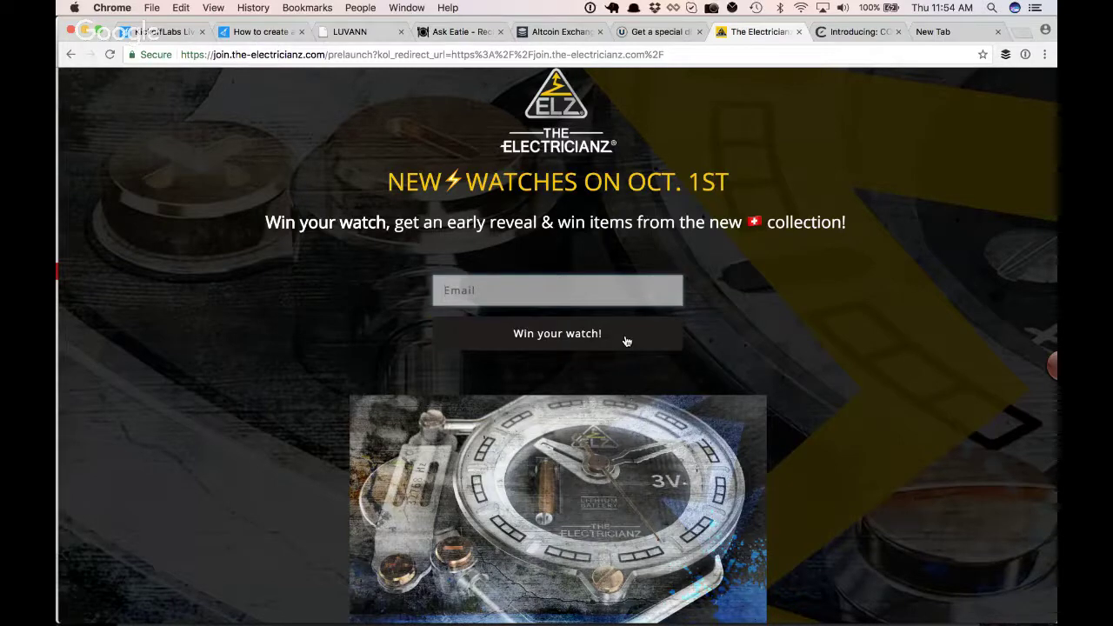
pyautogui.click(478, 292)
pyautogui.click(475, 317)
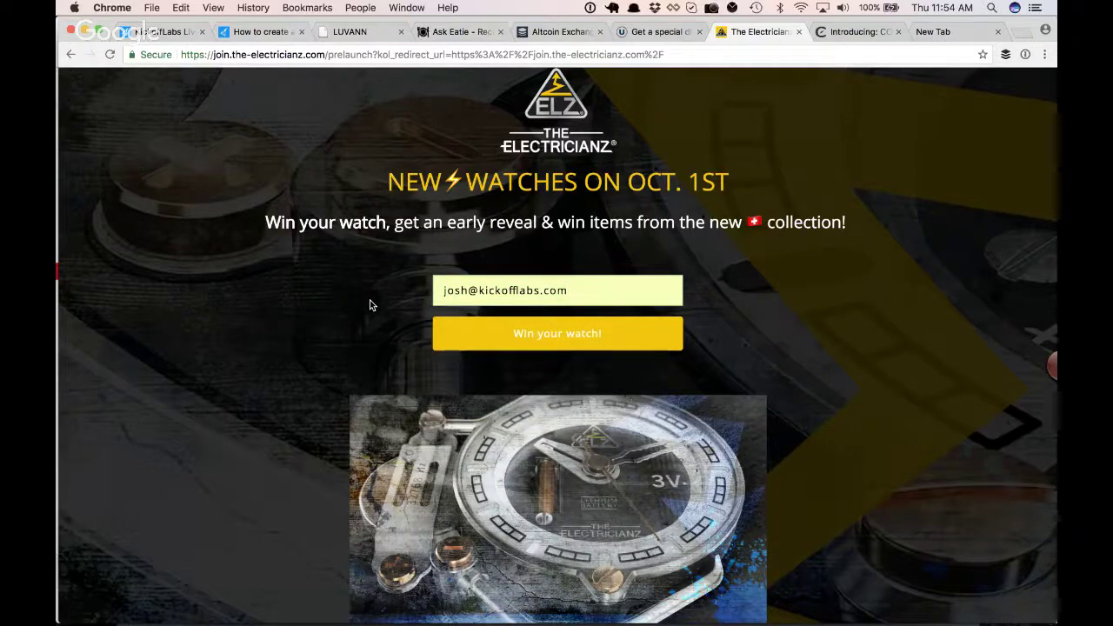
pyautogui.scroll(1, 369, 305)
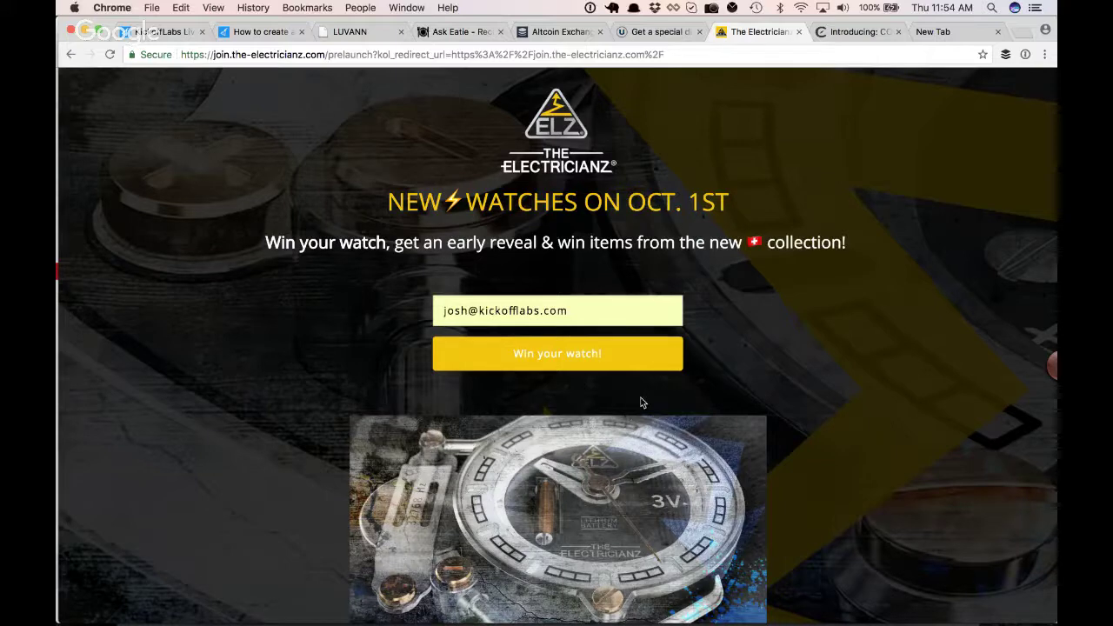
pyautogui.click(559, 363)
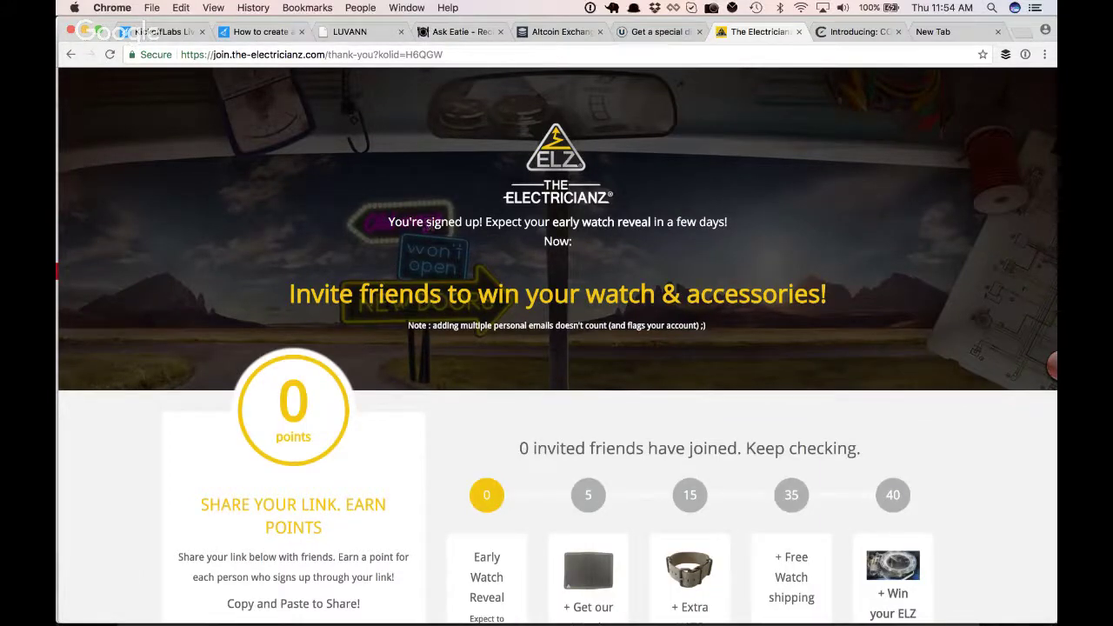
# Highlight the "signed up! Expect your early watch reveal" text, examine the invitation reward tiers, and clear the highlight
pyautogui.moveTo(431, 223); pyautogui.dragTo(656, 248)
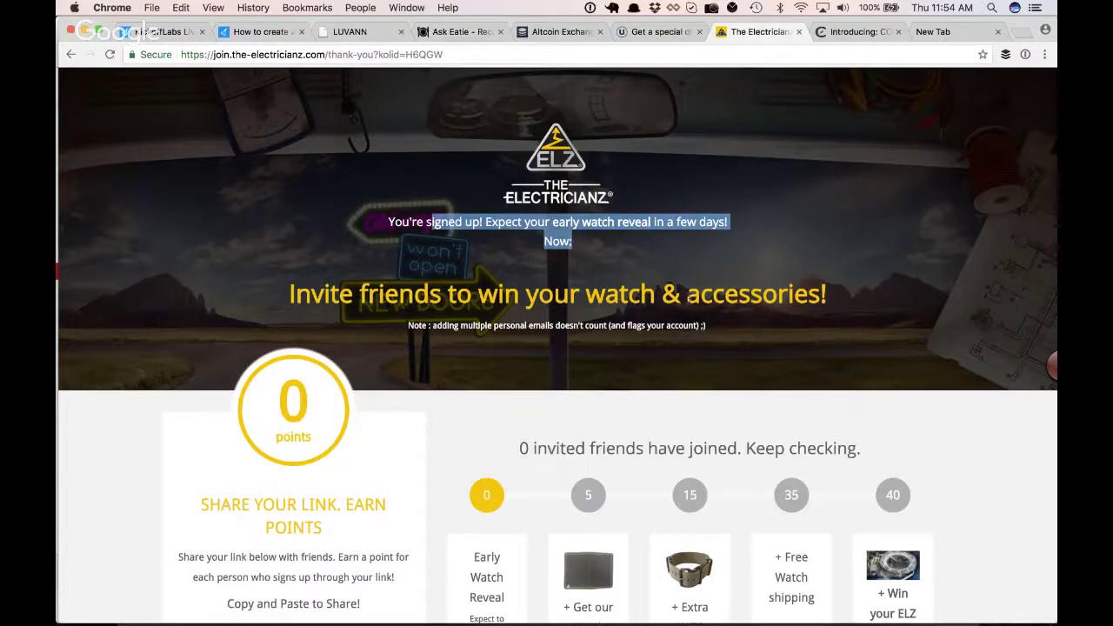
pyautogui.scroll(-3, 689, 296)
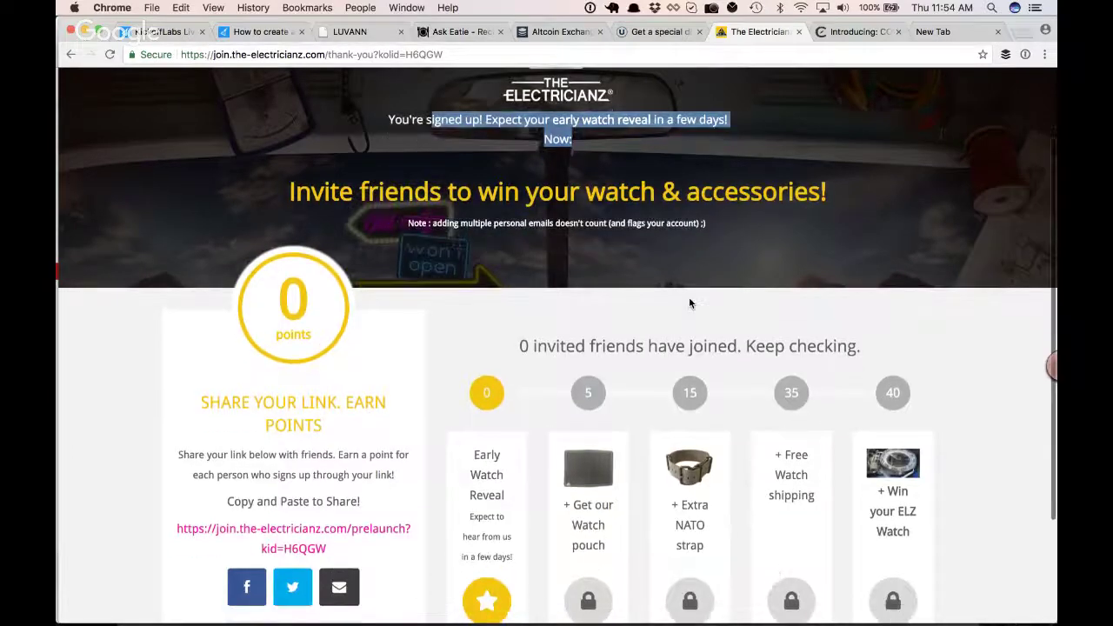
pyautogui.scroll(-3, 690, 304)
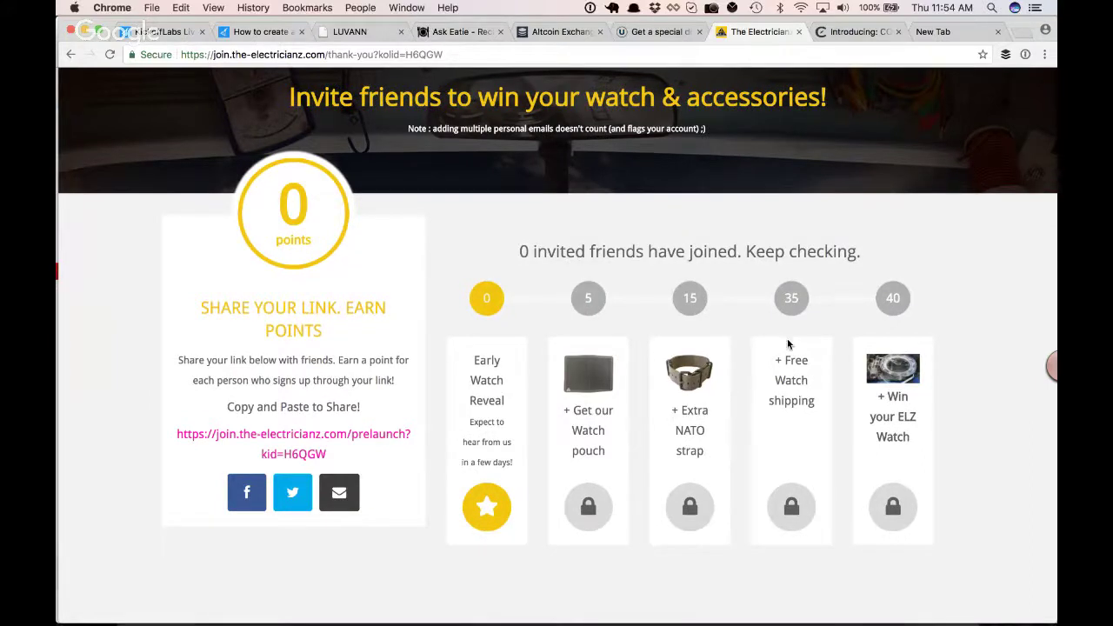
pyautogui.scroll(2, 788, 345)
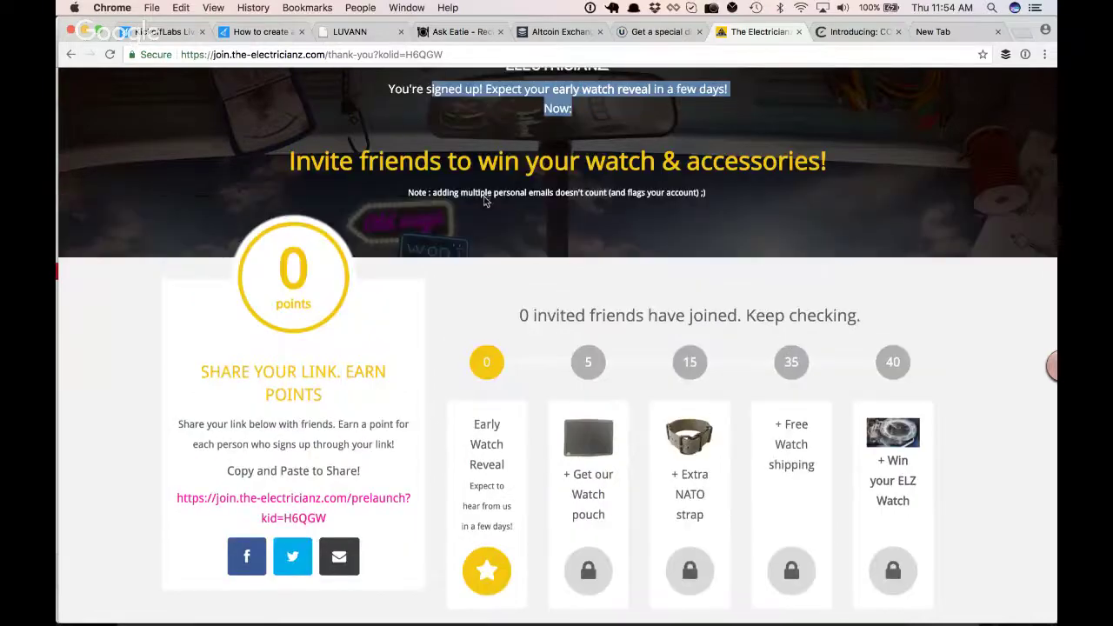
pyautogui.scroll(-2, 692, 234)
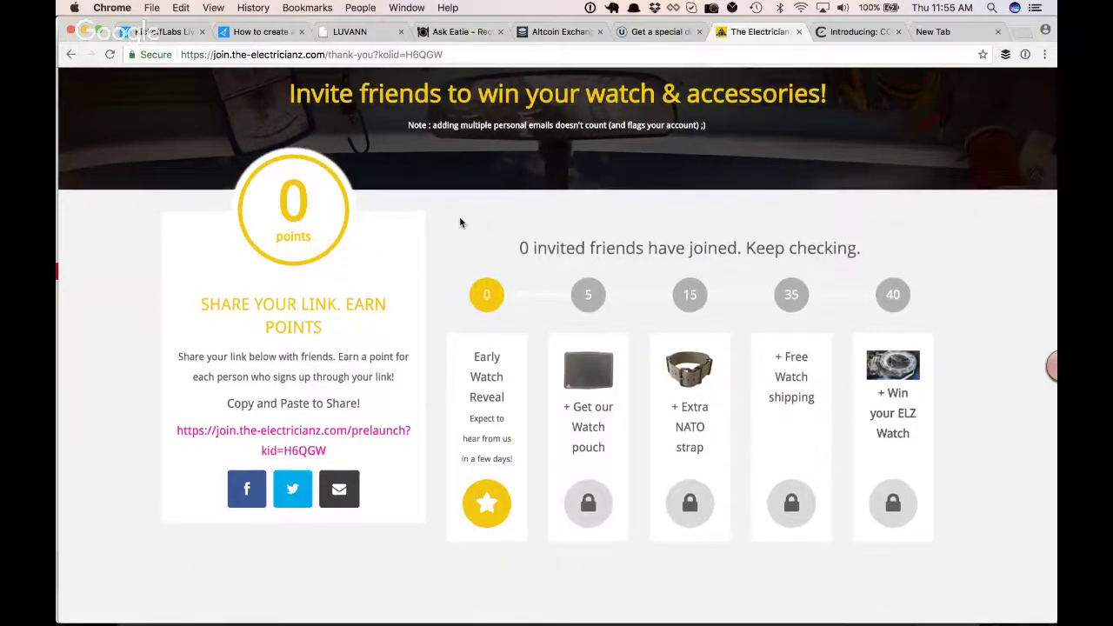
pyautogui.scroll(3, 459, 218)
pyautogui.scroll(2, 780, 209)
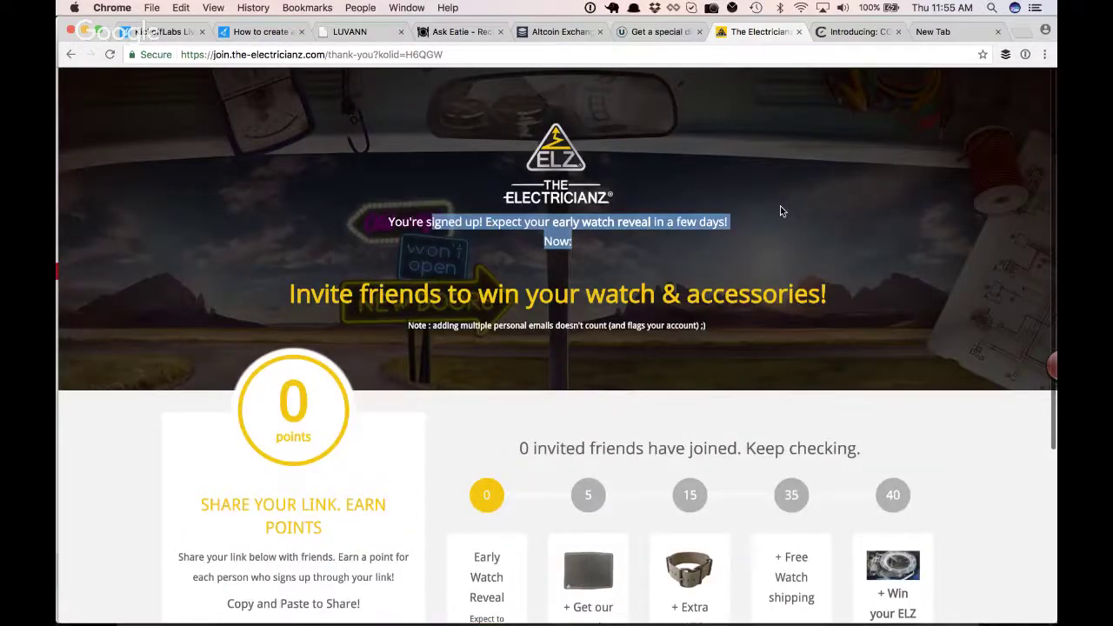
pyautogui.click(780, 209)
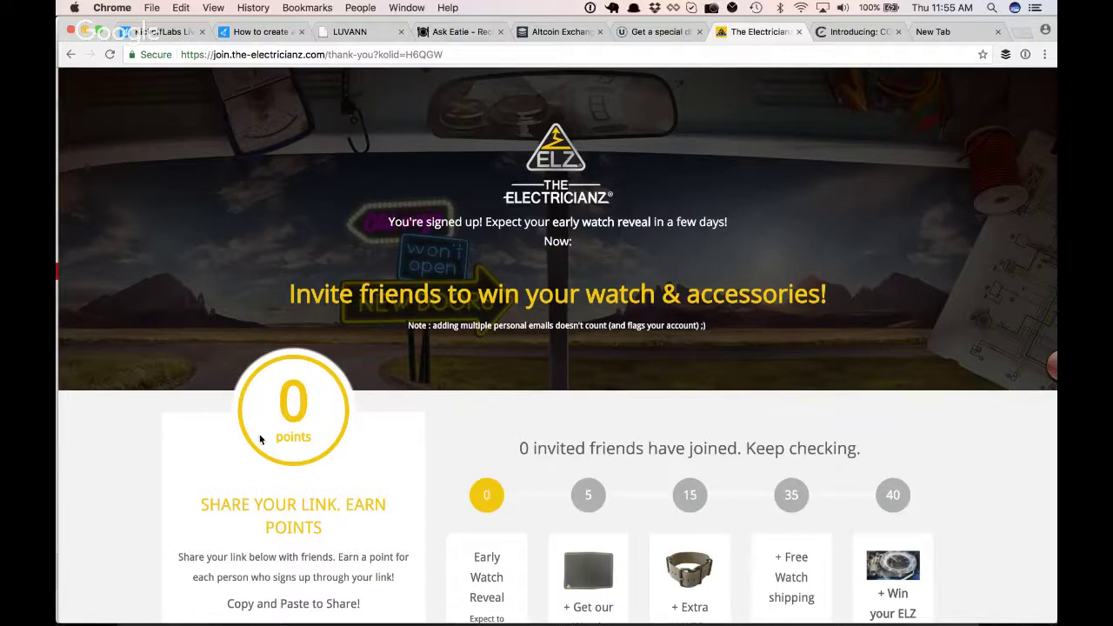
# Examine the points counter and the "Share your link. Earn points" box beside the watch rewards
pyautogui.scroll(-1, 302, 388)
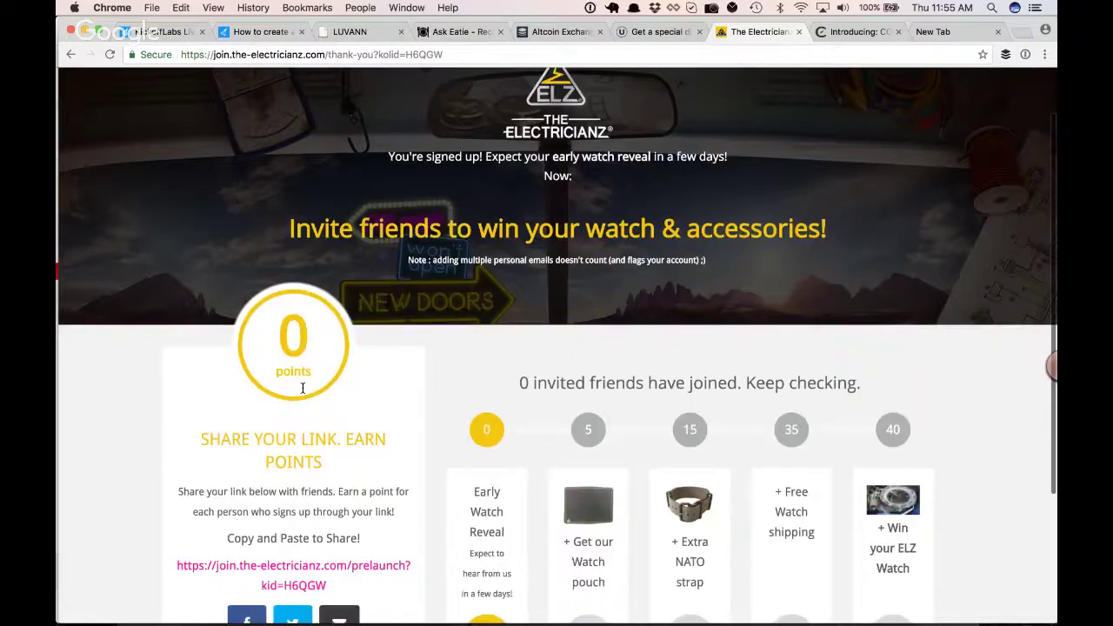
pyautogui.scroll(-1, 303, 389)
pyautogui.scroll(-2, 432, 302)
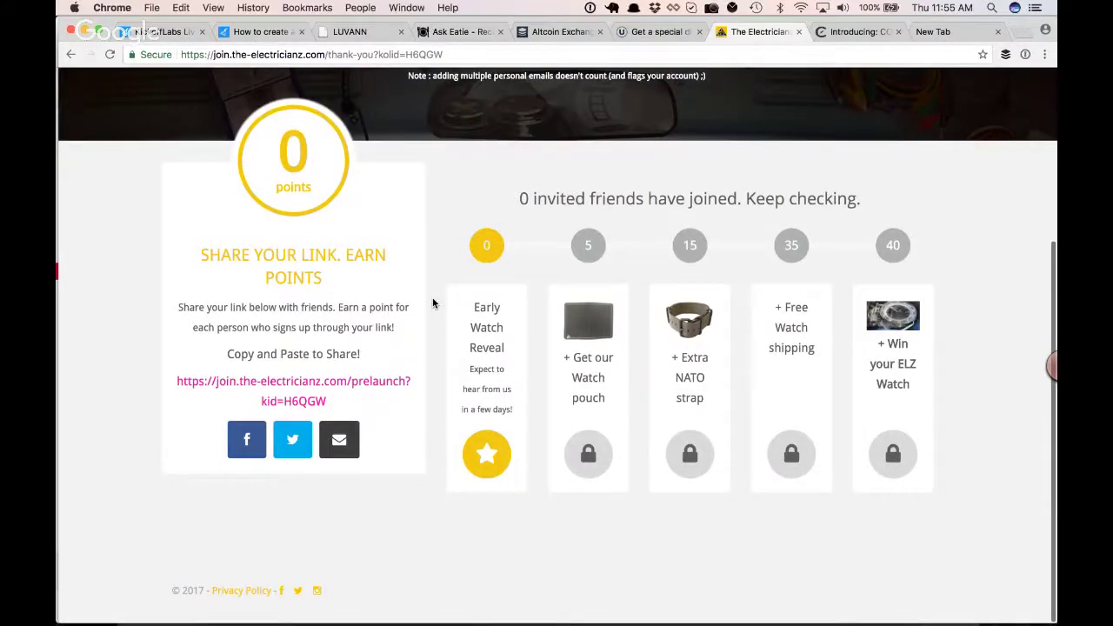
pyautogui.scroll(3, 432, 302)
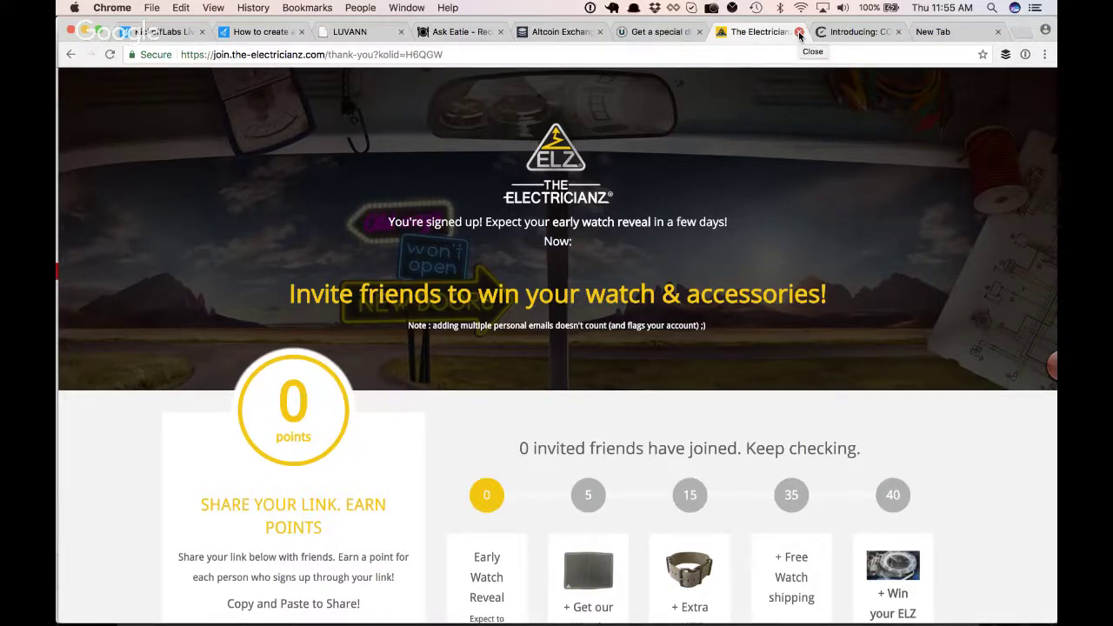
# Check the KickoffLabs live review chat and switch to the Compass landing page
pyautogui.click(152, 31)
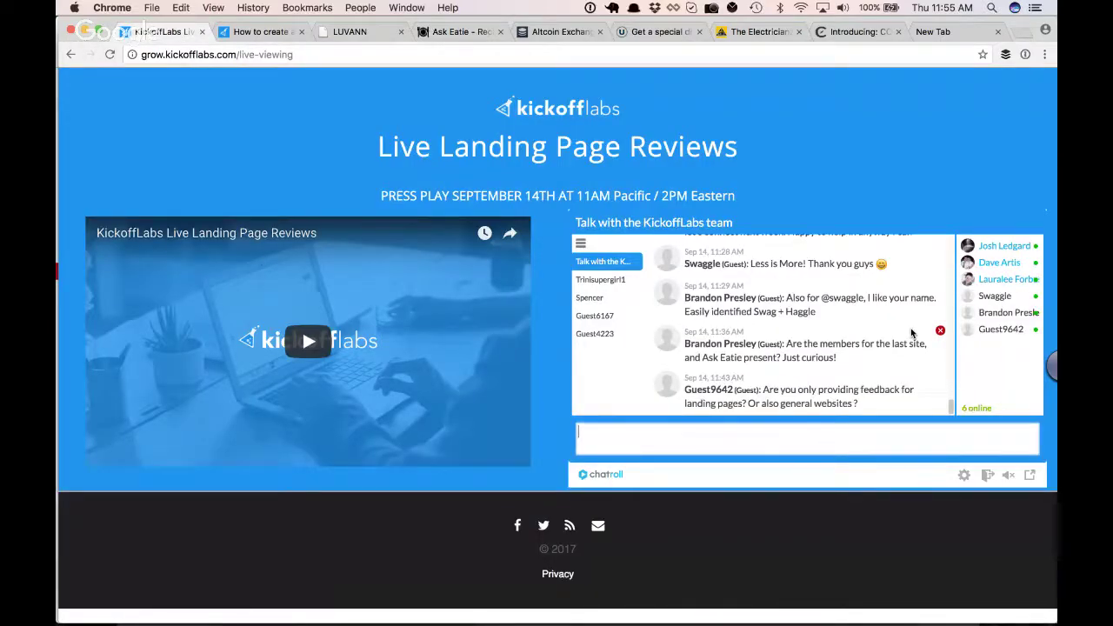
pyautogui.click(857, 32)
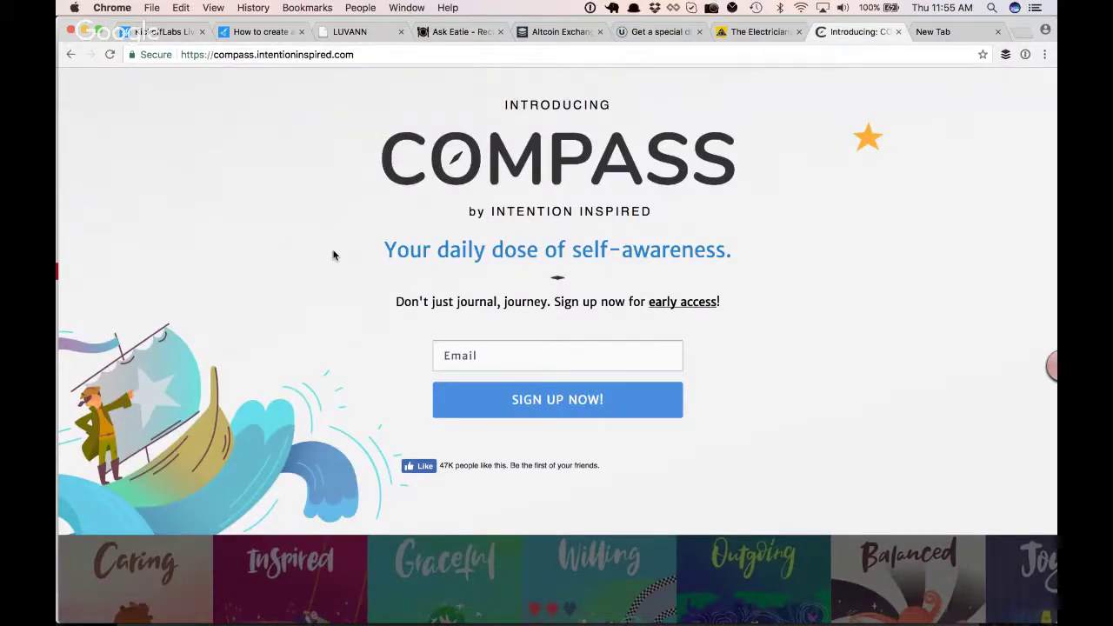
# Highlight the Compass page's full web address and the first part of its domain name, and clear the selection
pyautogui.click(367, 54)
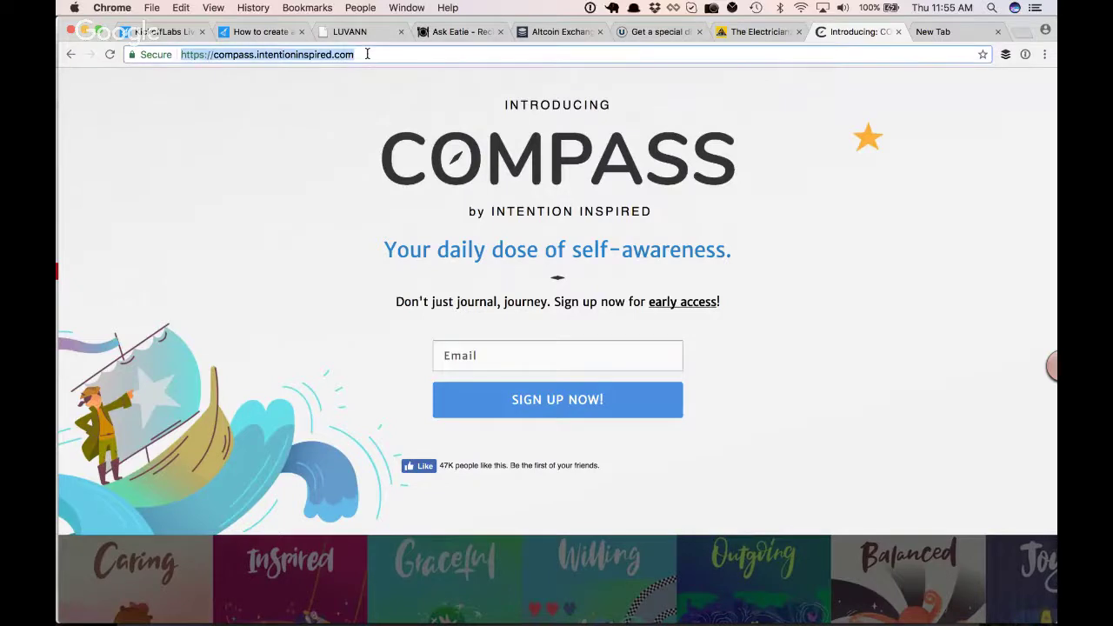
pyautogui.click(244, 163)
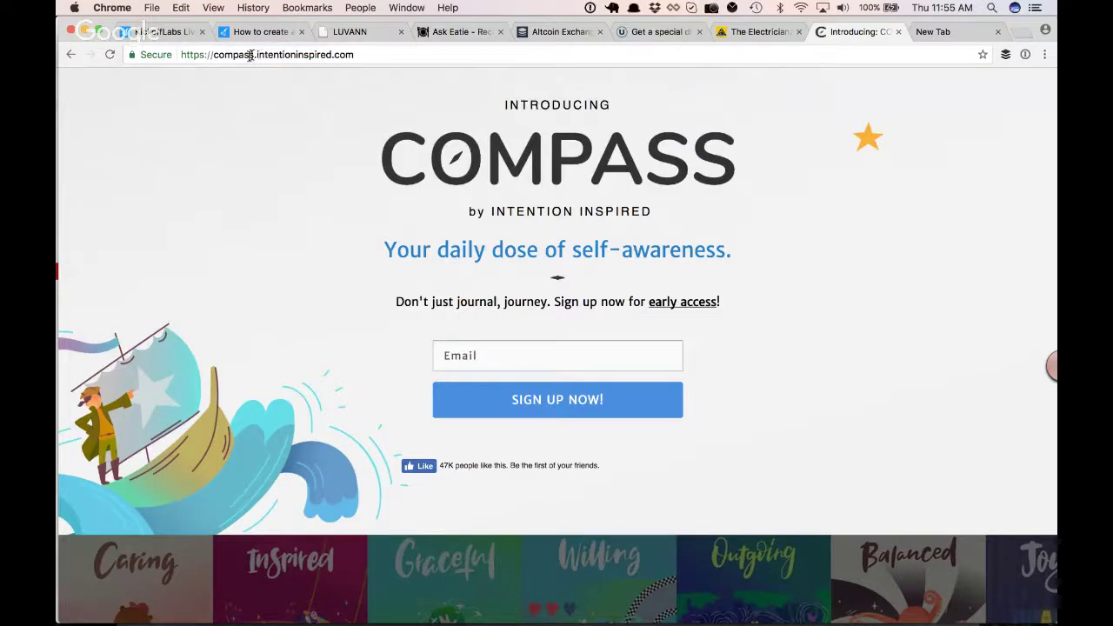
pyautogui.moveTo(256, 53); pyautogui.dragTo(294, 55)
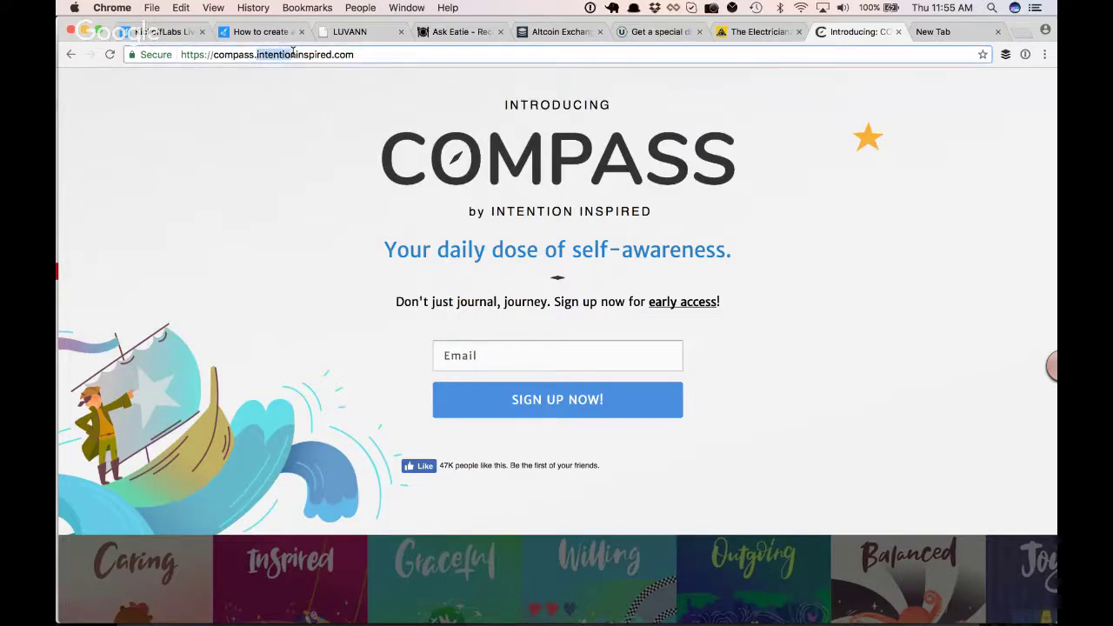
pyautogui.click(294, 54)
pyautogui.click(248, 255)
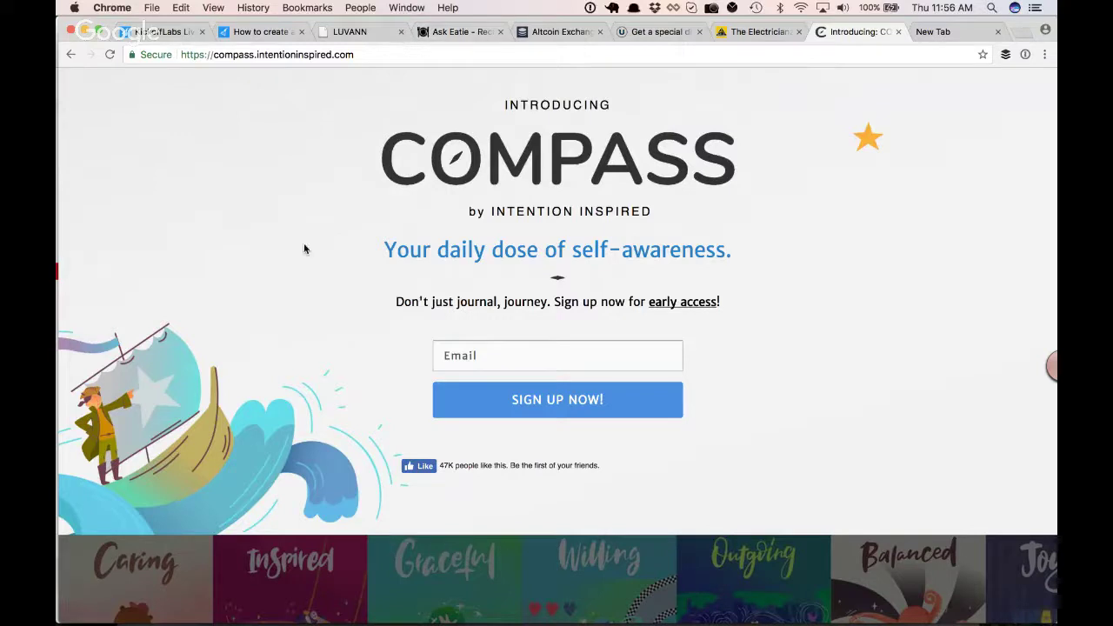
# Bring the Google Hangouts window to the front
pyautogui.click(448, 7)
pyautogui.moveTo(418, 5)
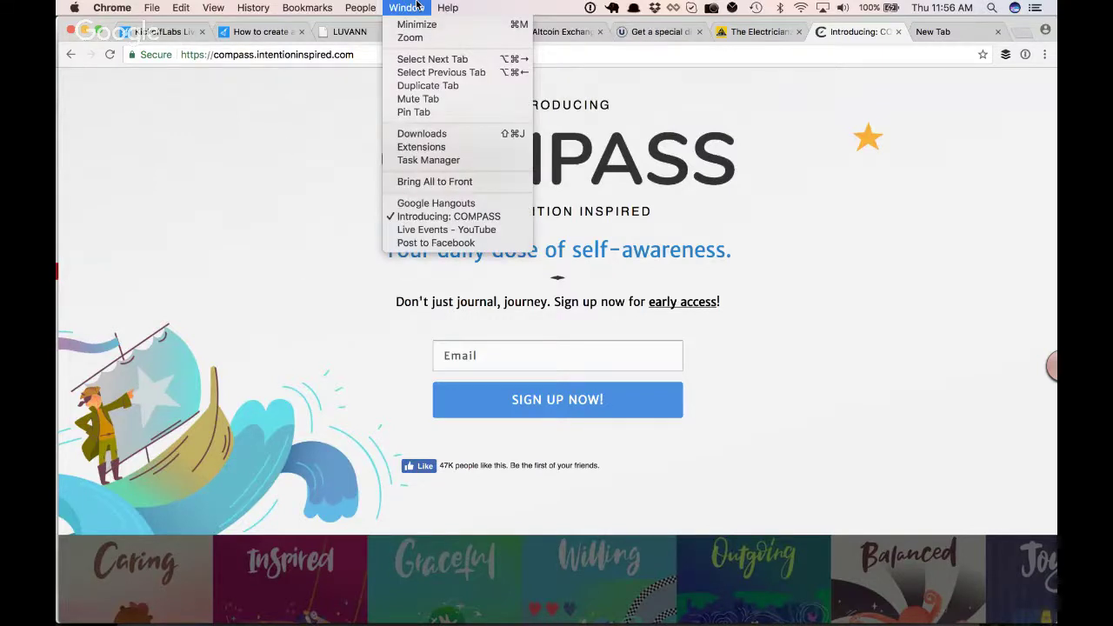
pyautogui.click(448, 203)
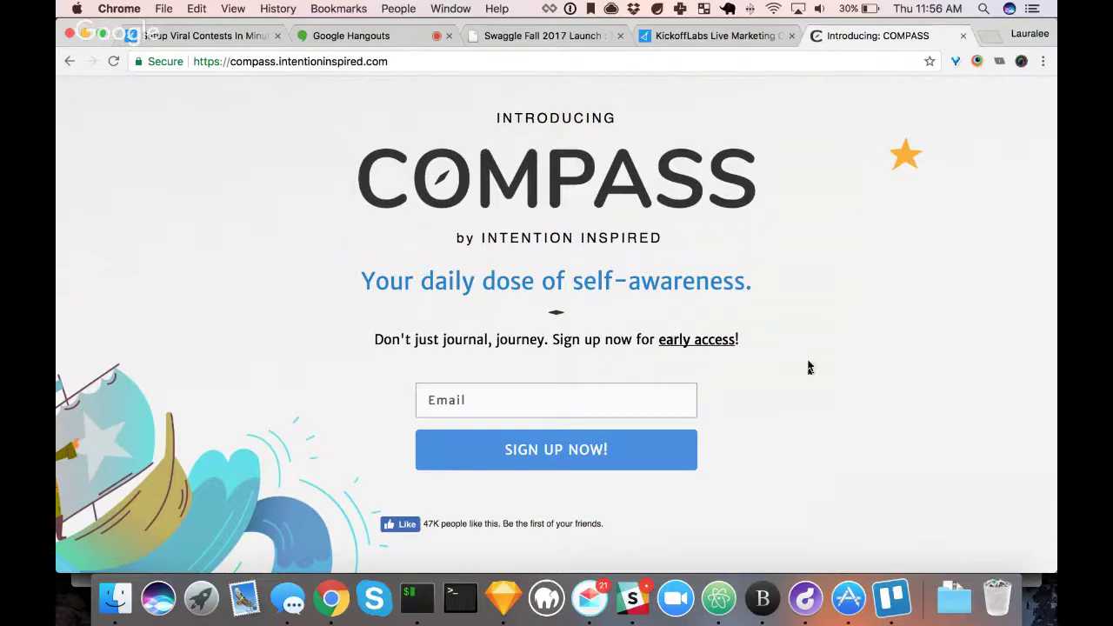
# Look over the Compass page's signup header and the banner about gaining early access to the newest challenges
pyautogui.scroll(-3, 800, 398)
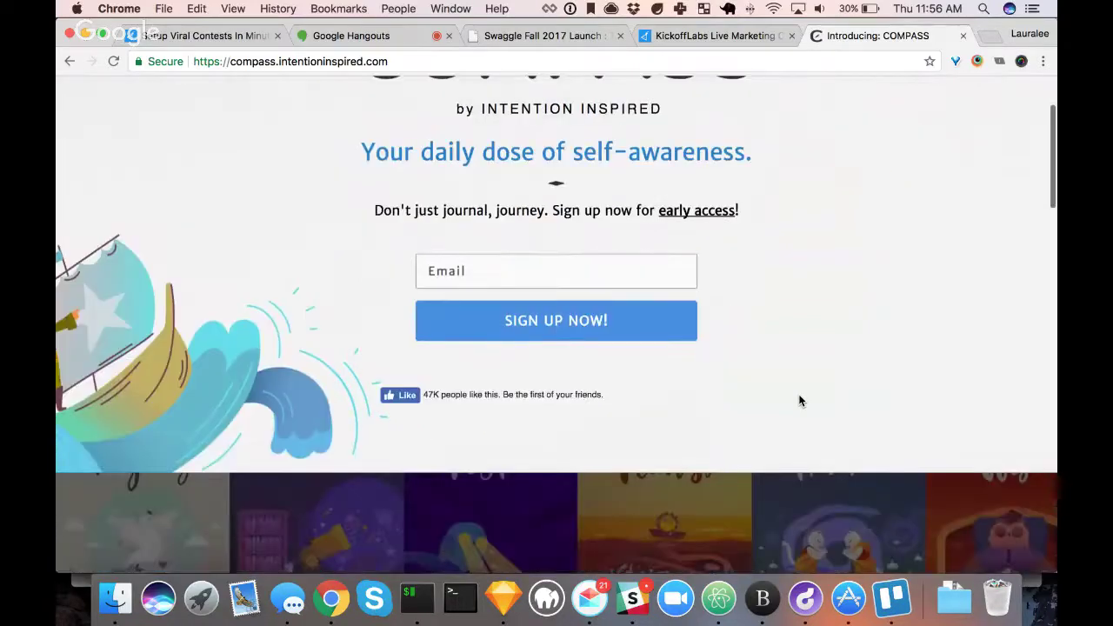
pyautogui.scroll(-8, 800, 400)
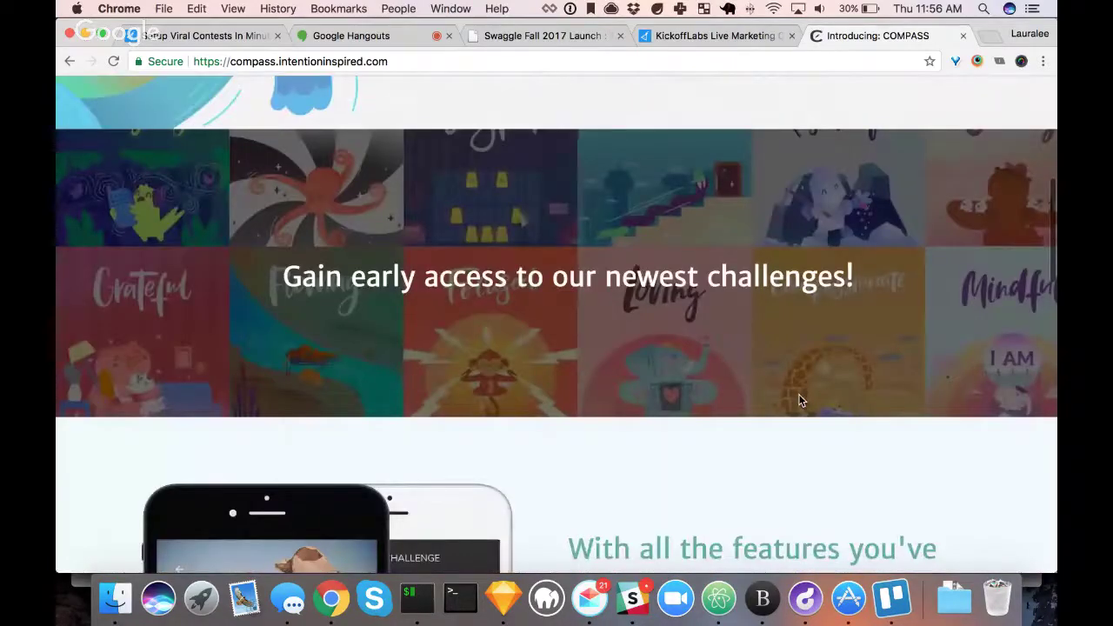
pyautogui.scroll(-2, 798, 395)
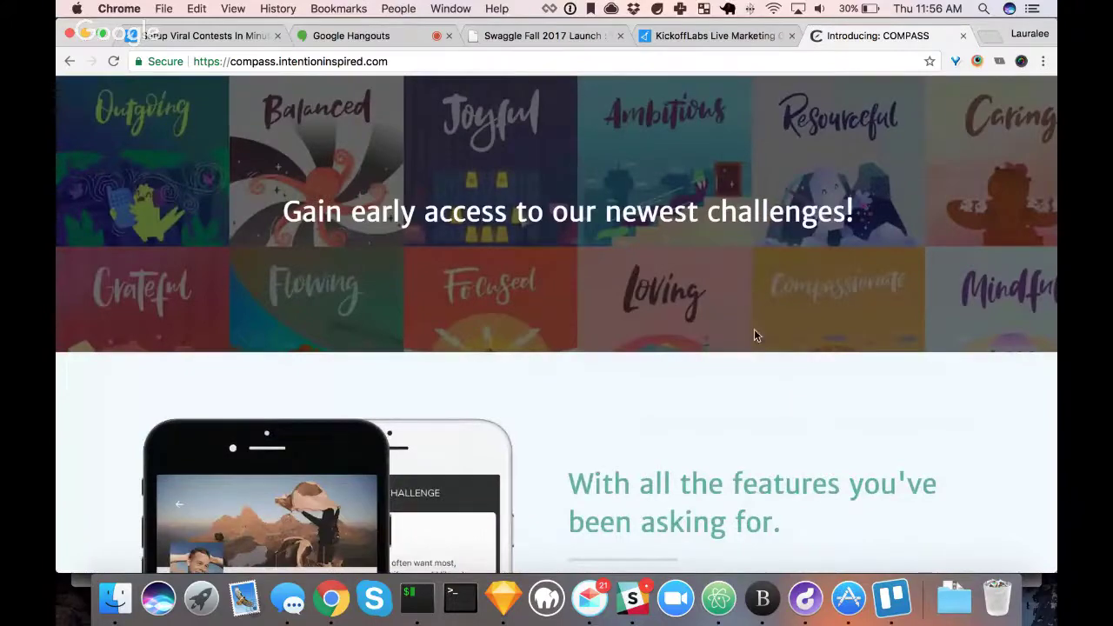
pyautogui.scroll(-6, 706, 374)
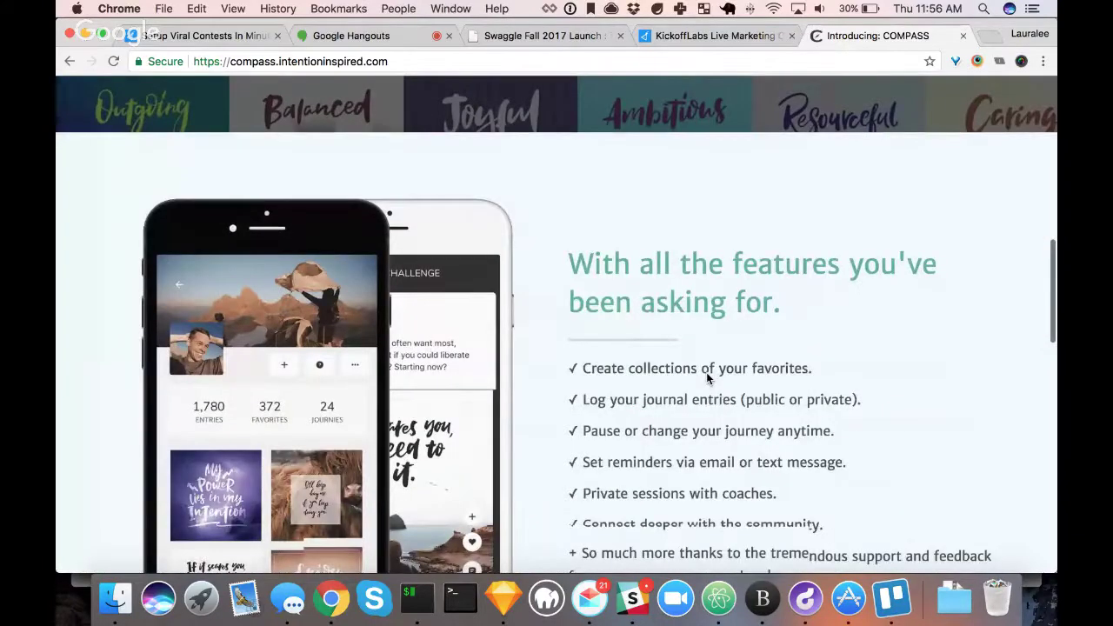
# Read the Compass feature list and examine the phone mockups beside it
pyautogui.scroll(-2, 706, 372)
pyautogui.scroll(-2, 706, 374)
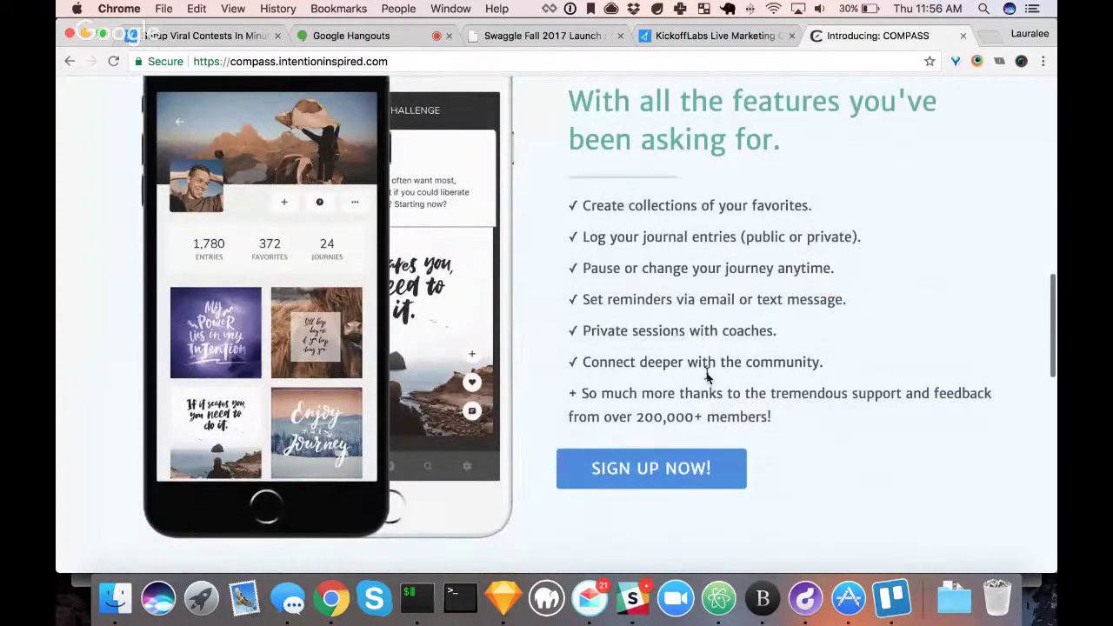
pyautogui.scroll(1, 706, 376)
pyautogui.scroll(-2, 706, 376)
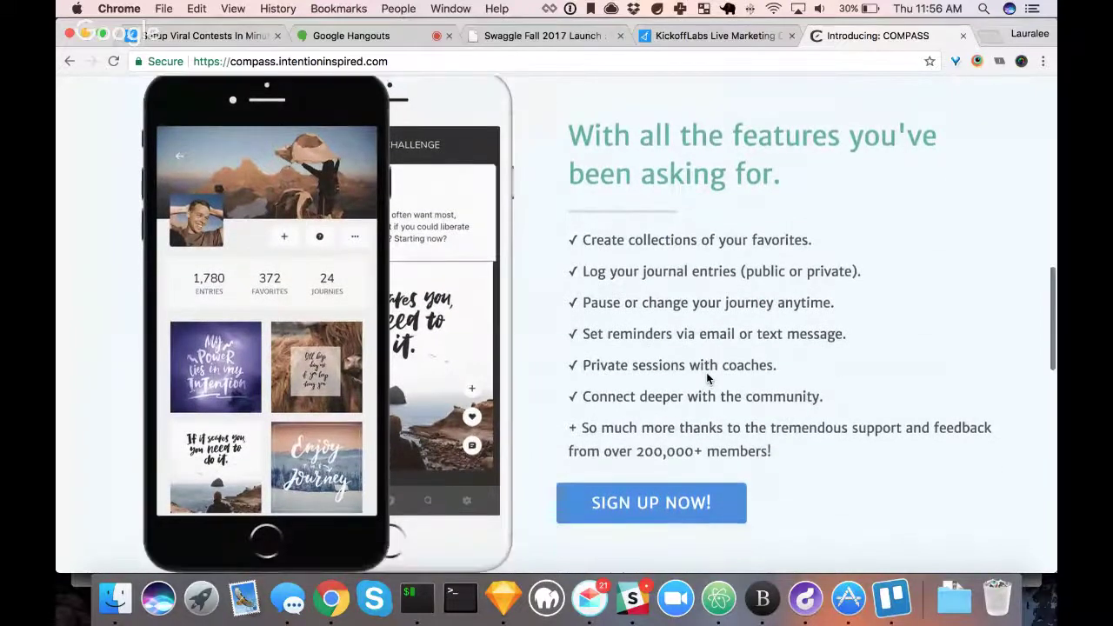
pyautogui.scroll(-2, 706, 374)
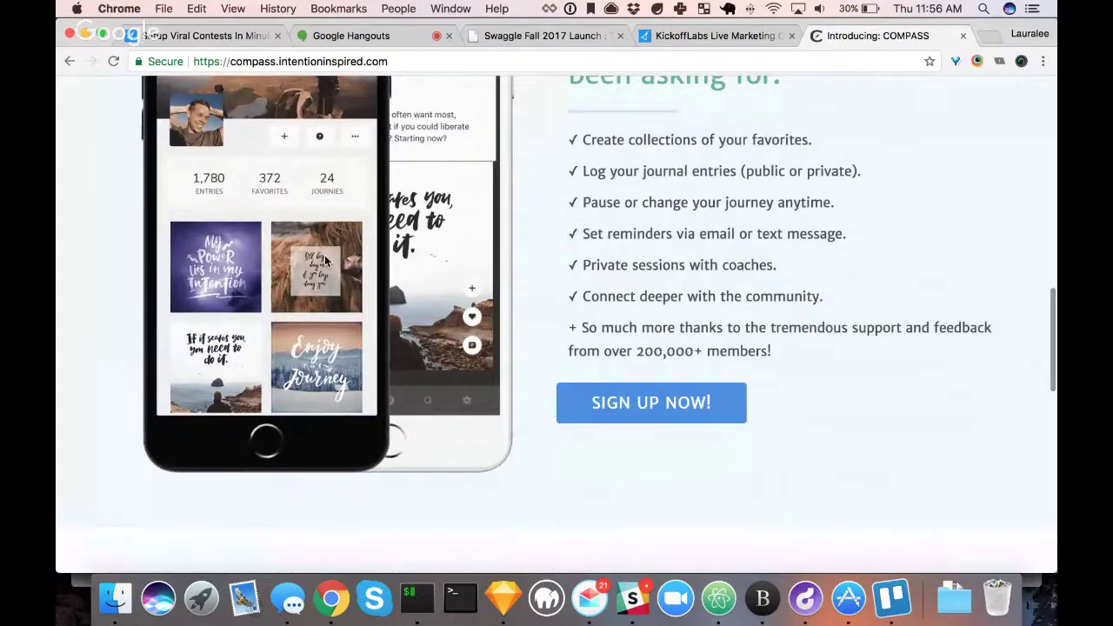
pyautogui.scroll(1, 325, 261)
pyautogui.scroll(1, 298, 232)
pyautogui.scroll(1, 298, 232)
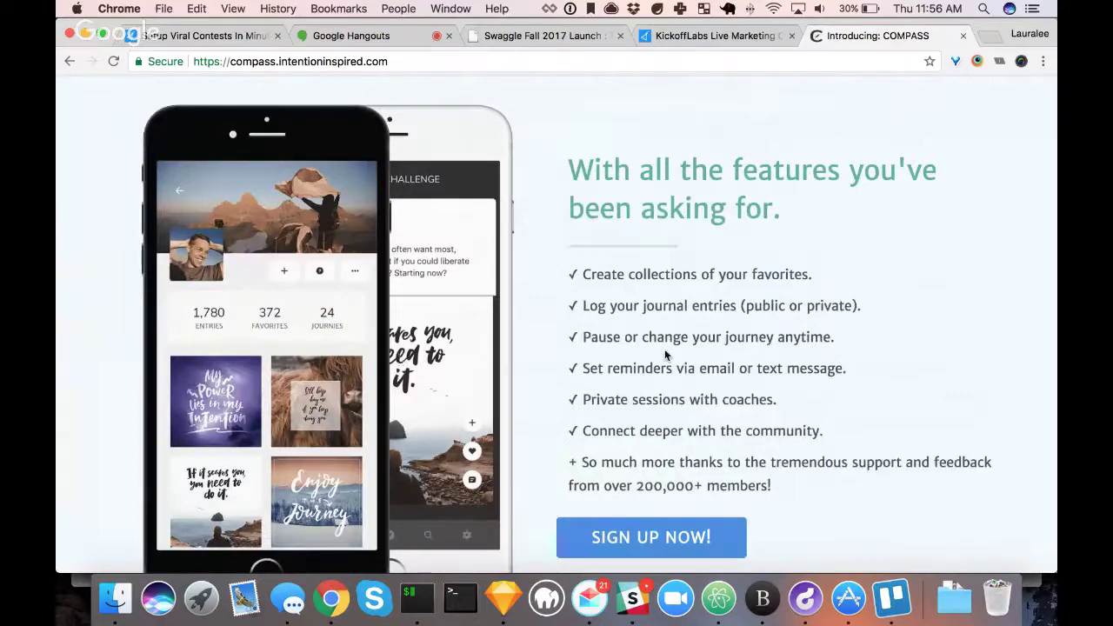
pyautogui.scroll(-1, 664, 355)
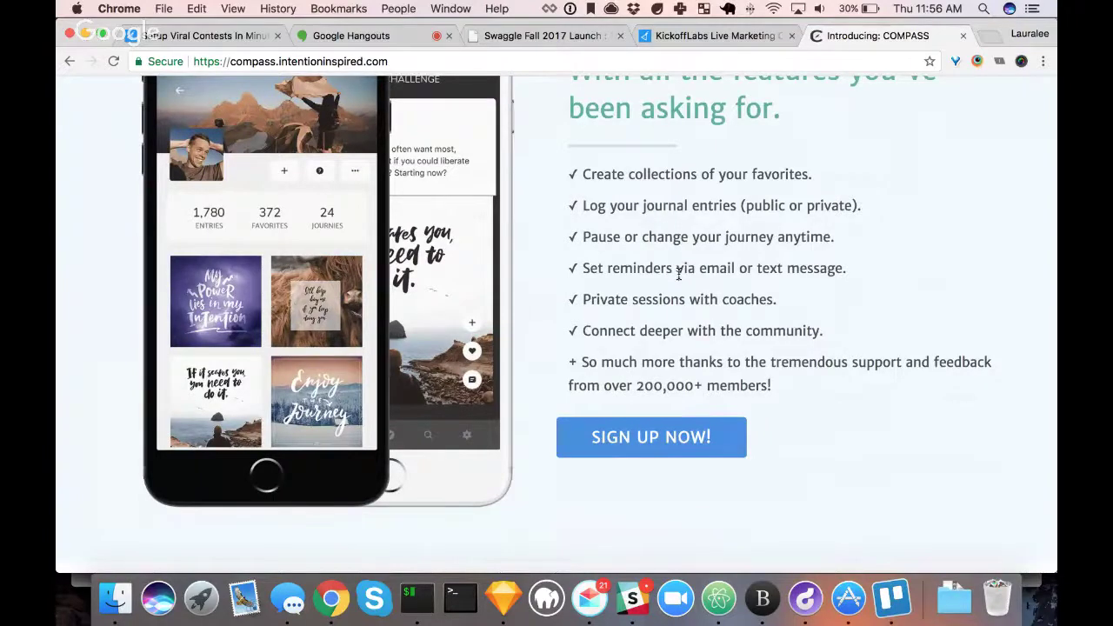
# Read the Compass member testimonials and the closing signup form, and return to the page header
pyautogui.scroll(-6, 677, 337)
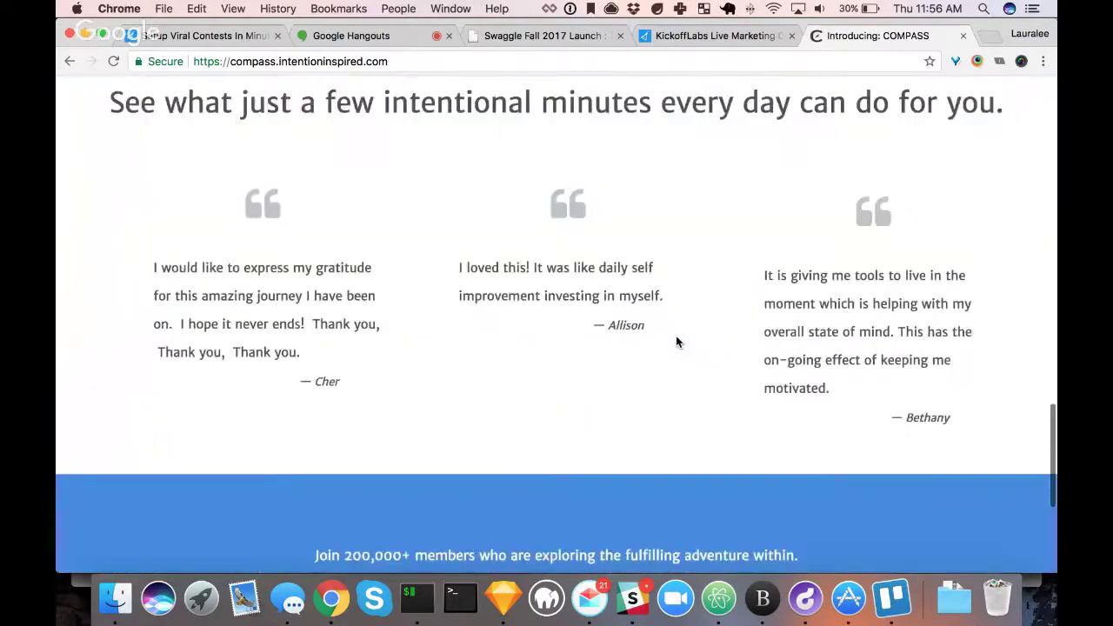
pyautogui.scroll(1, 678, 342)
pyautogui.scroll(1, 679, 343)
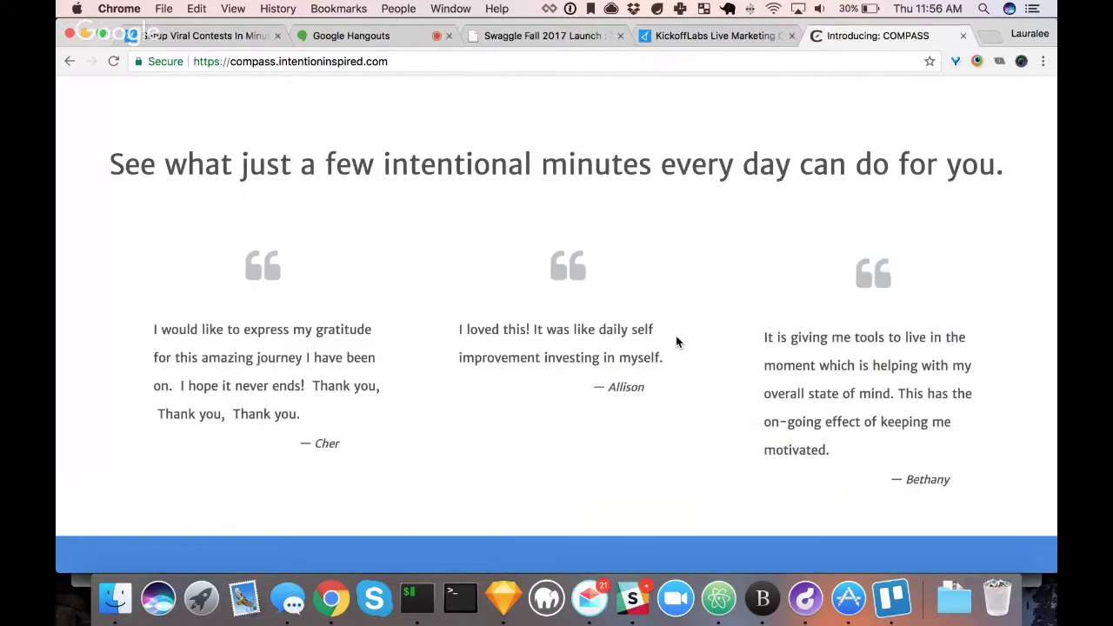
pyautogui.scroll(-4, 676, 342)
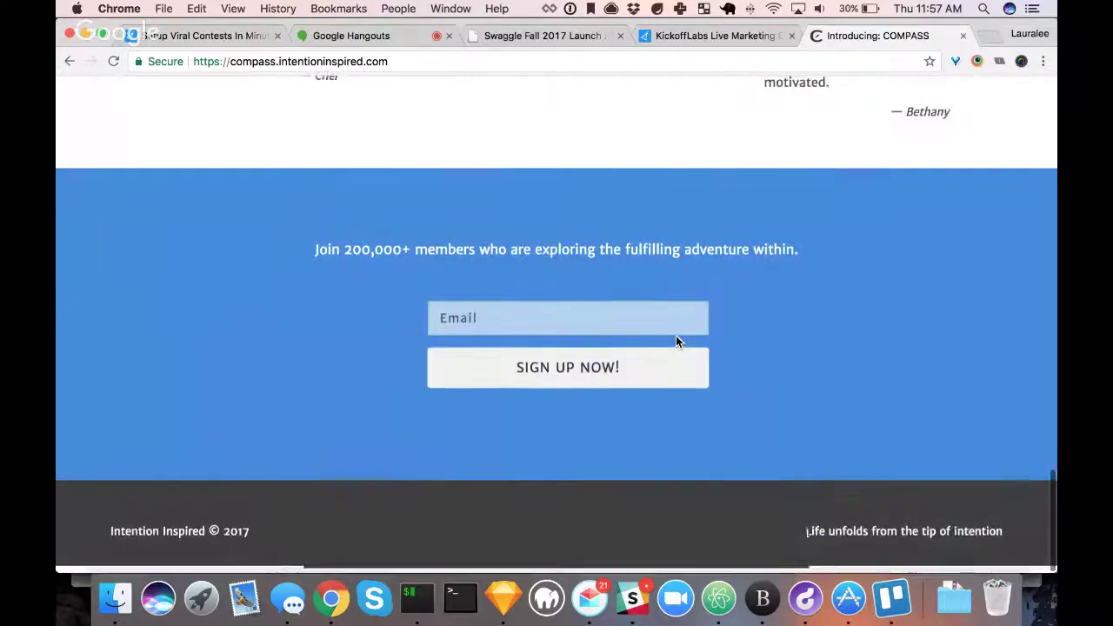
pyautogui.scroll(10, 677, 342)
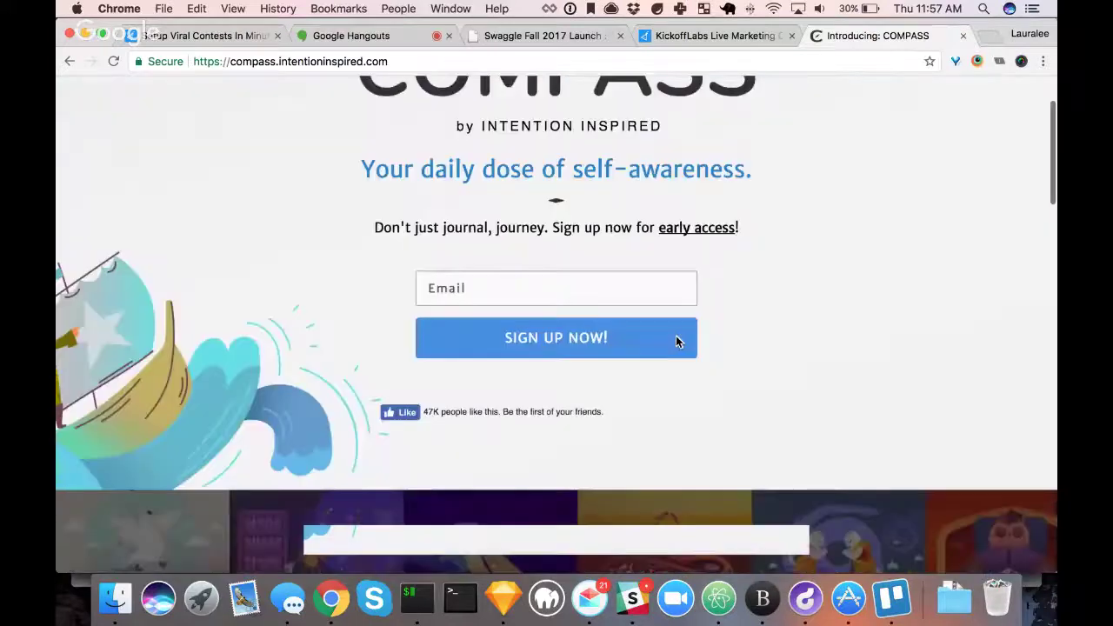
pyautogui.scroll(3, 677, 341)
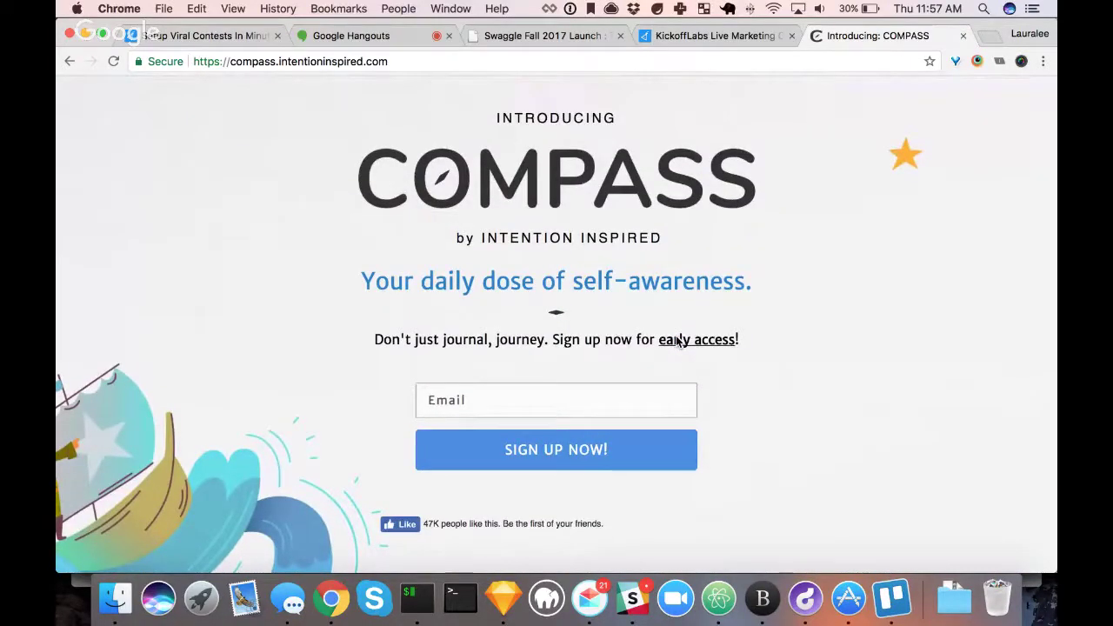
# Revisit the Compass feature list and the rest of the page, ending back at the header
pyautogui.scroll(-12, 677, 341)
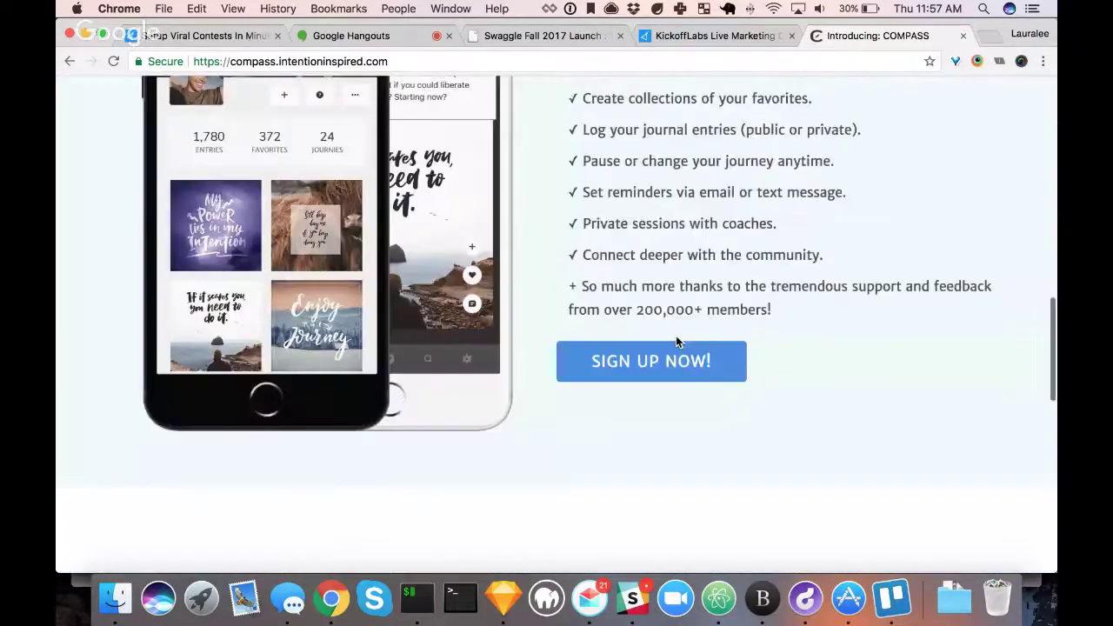
pyautogui.scroll(3, 678, 341)
pyautogui.scroll(1, 677, 342)
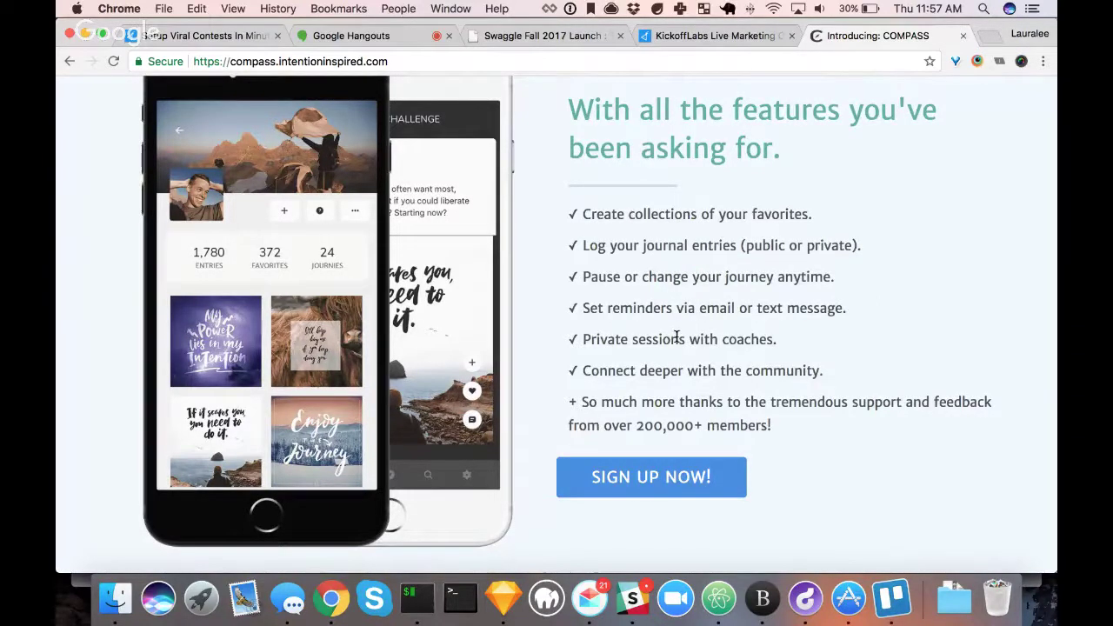
pyautogui.scroll(-10, 677, 338)
pyautogui.scroll(5, 677, 337)
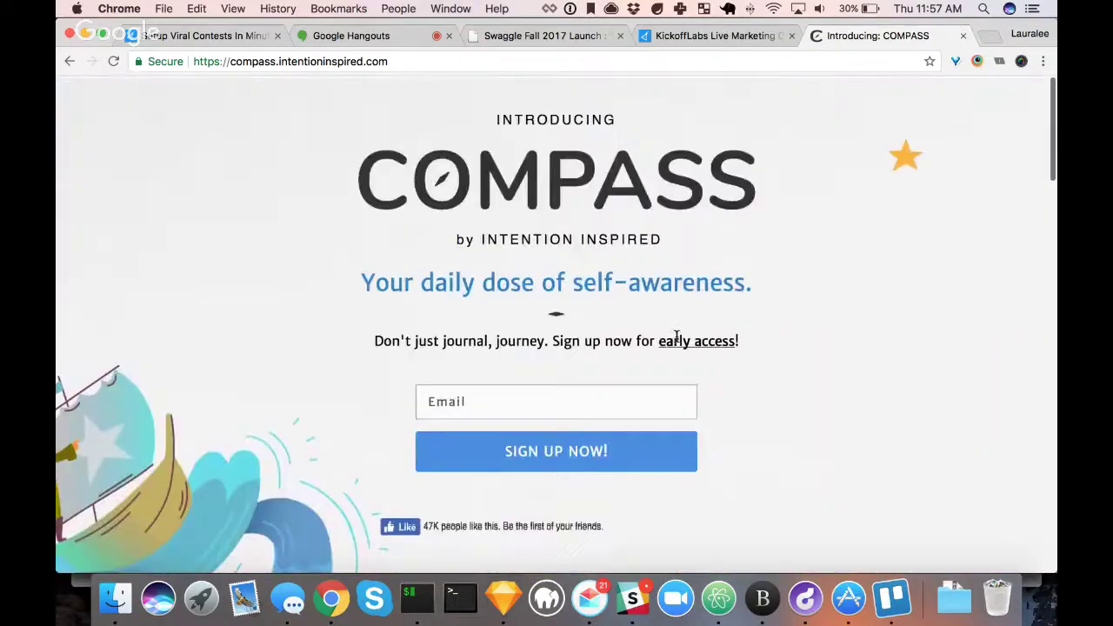
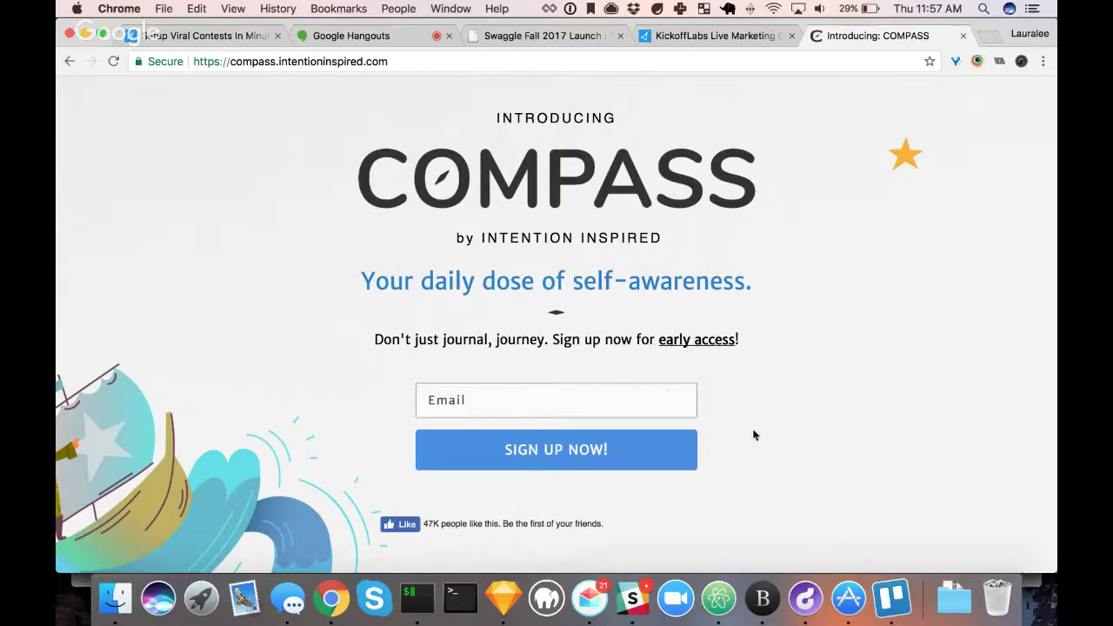
# Compare the header's early access offer with the challenges banner, highlighting the line "Gain early access to our newest challenges!"
pyautogui.scroll(-2, 752, 461)
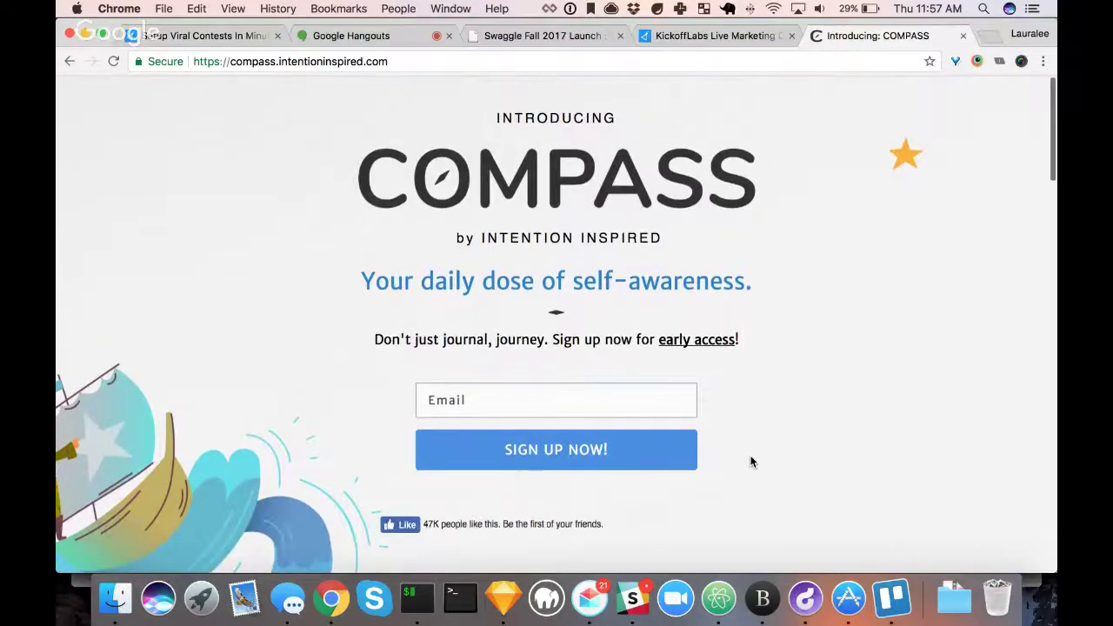
pyautogui.scroll(-5, 753, 461)
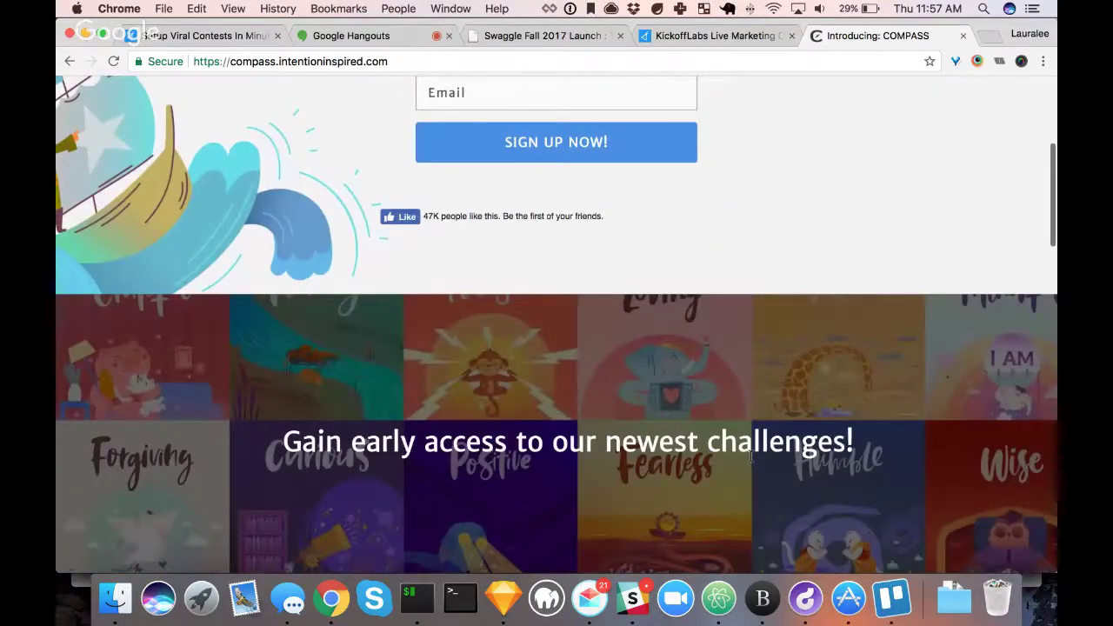
pyautogui.scroll(-3, 750, 459)
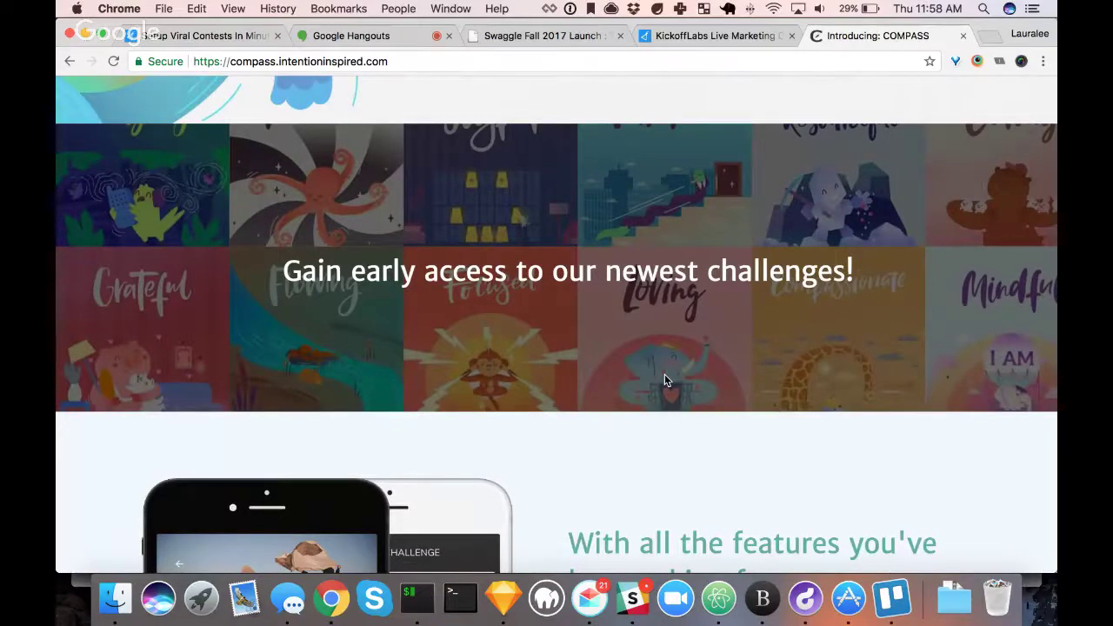
pyautogui.scroll(3, 665, 375)
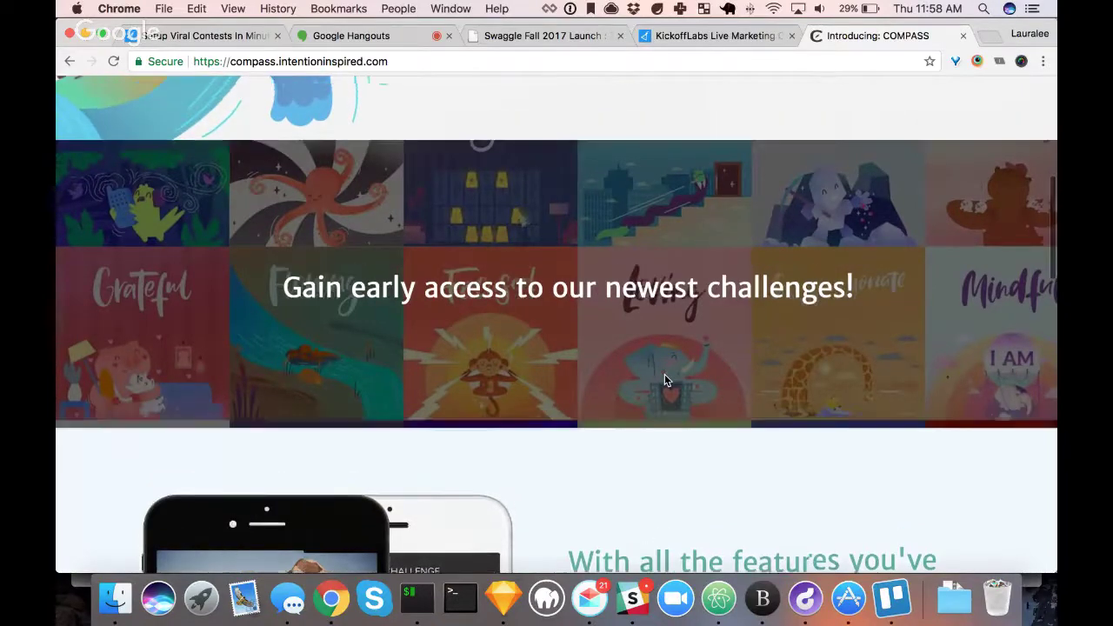
pyautogui.scroll(5, 664, 380)
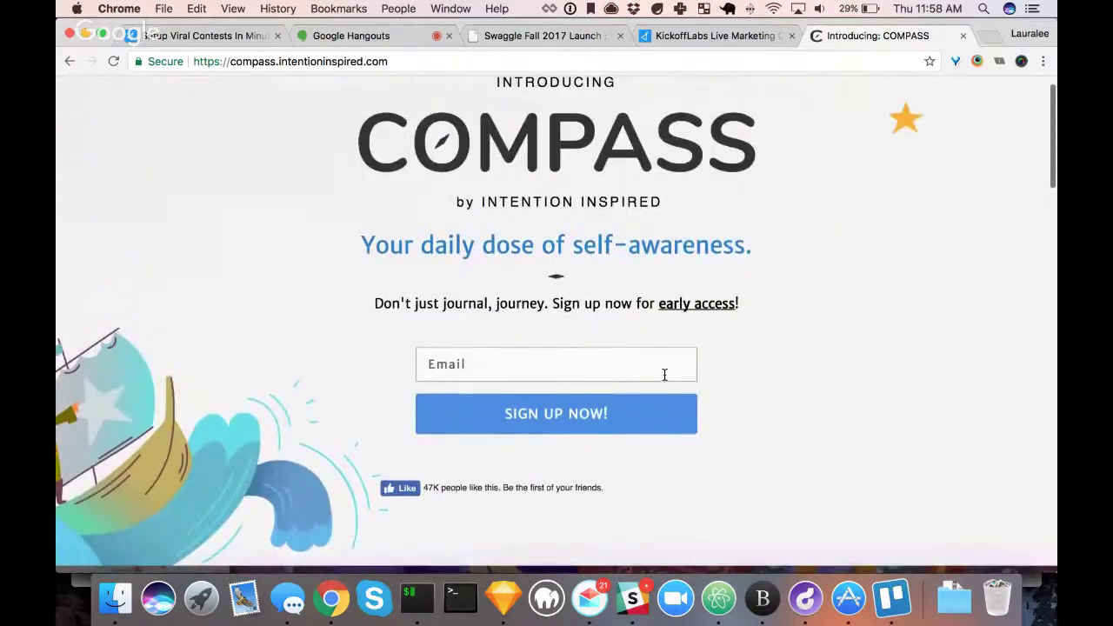
pyautogui.scroll(-1, 664, 380)
pyautogui.scroll(-5, 664, 380)
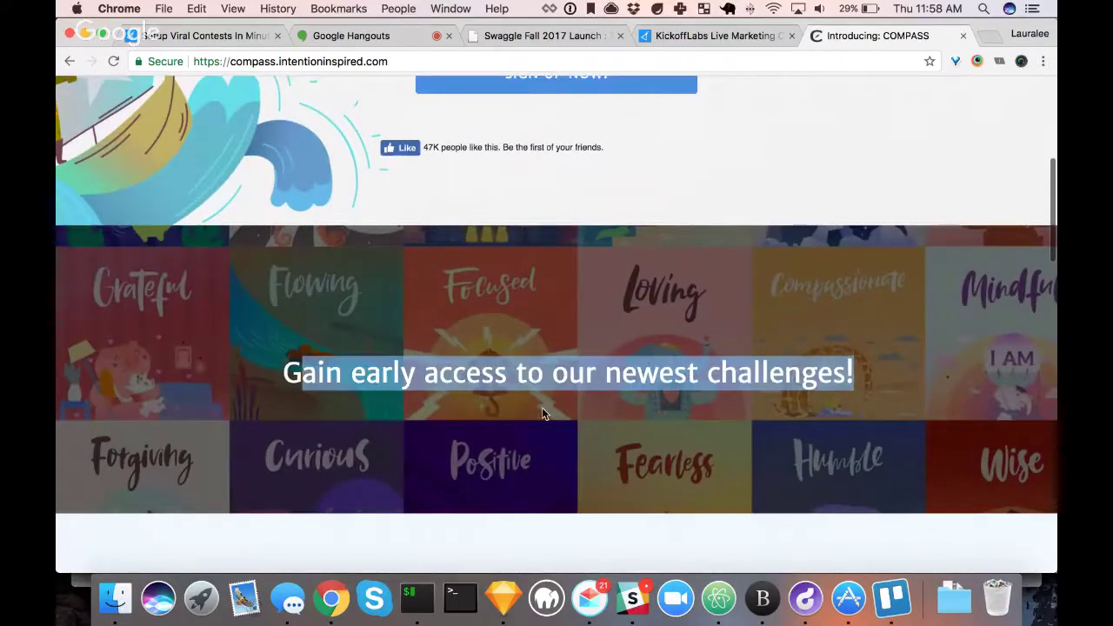
pyautogui.scroll(6, 559, 437)
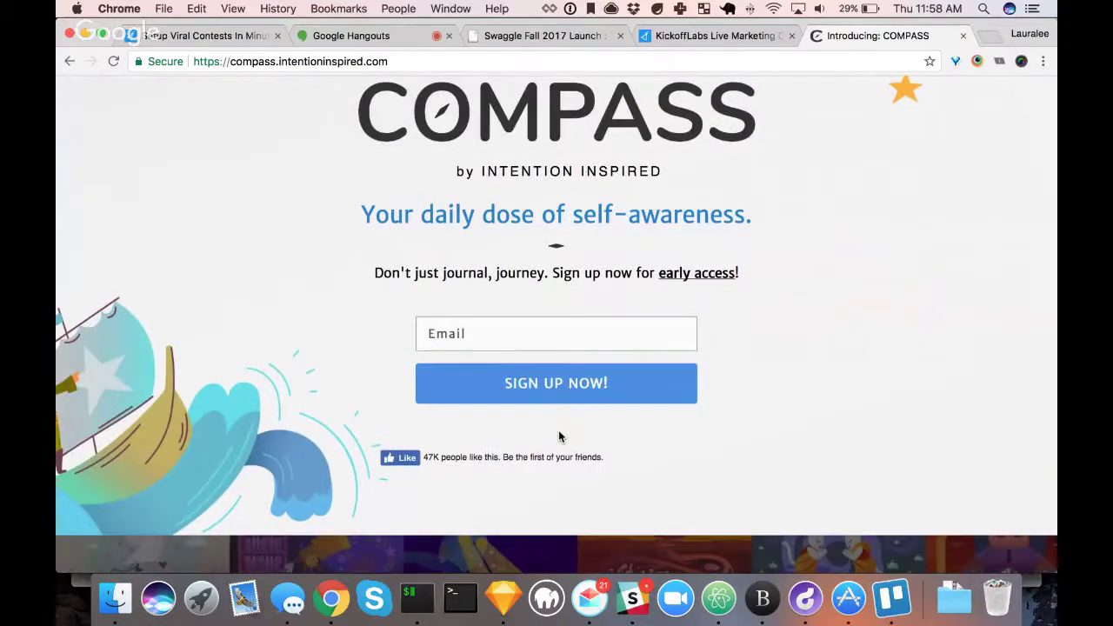
# Examine the feature section's "SIGN UP NOW!" button and its place between the challenges banner and the testimonials
pyautogui.scroll(-2, 559, 436)
pyautogui.scroll(-10, 559, 437)
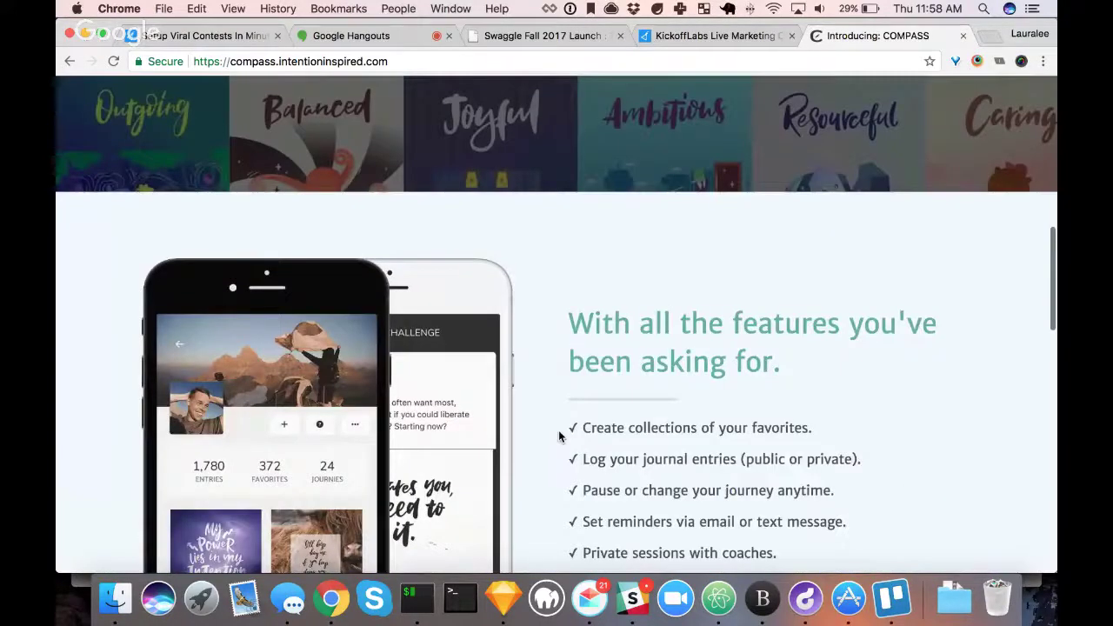
pyautogui.scroll(-3, 561, 435)
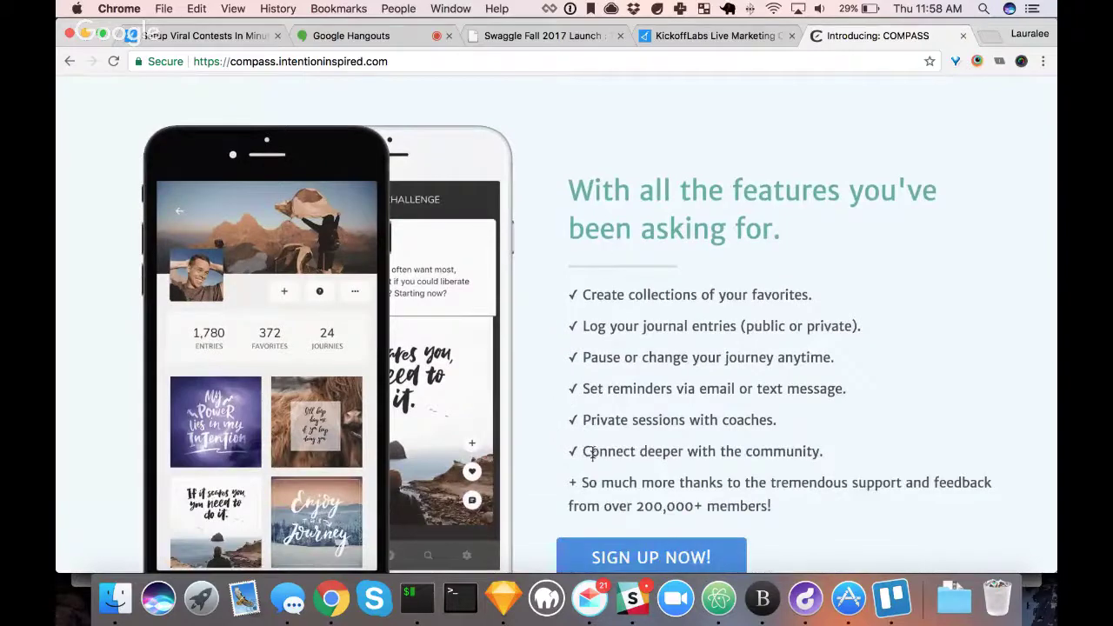
pyautogui.scroll(-10, 593, 459)
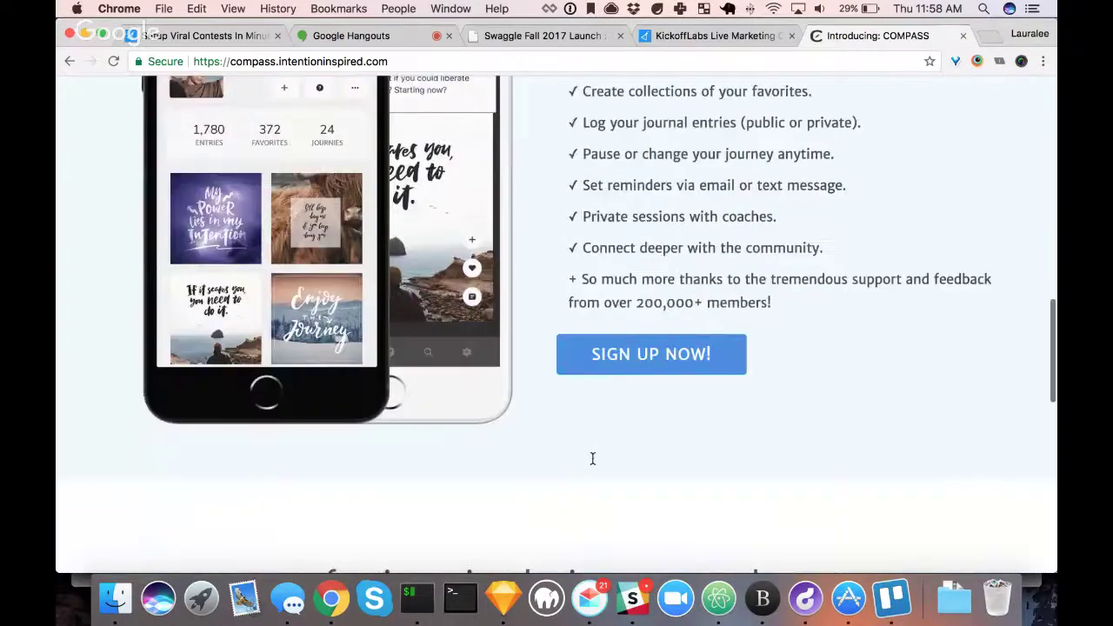
pyautogui.scroll(1, 592, 457)
pyautogui.scroll(8, 592, 460)
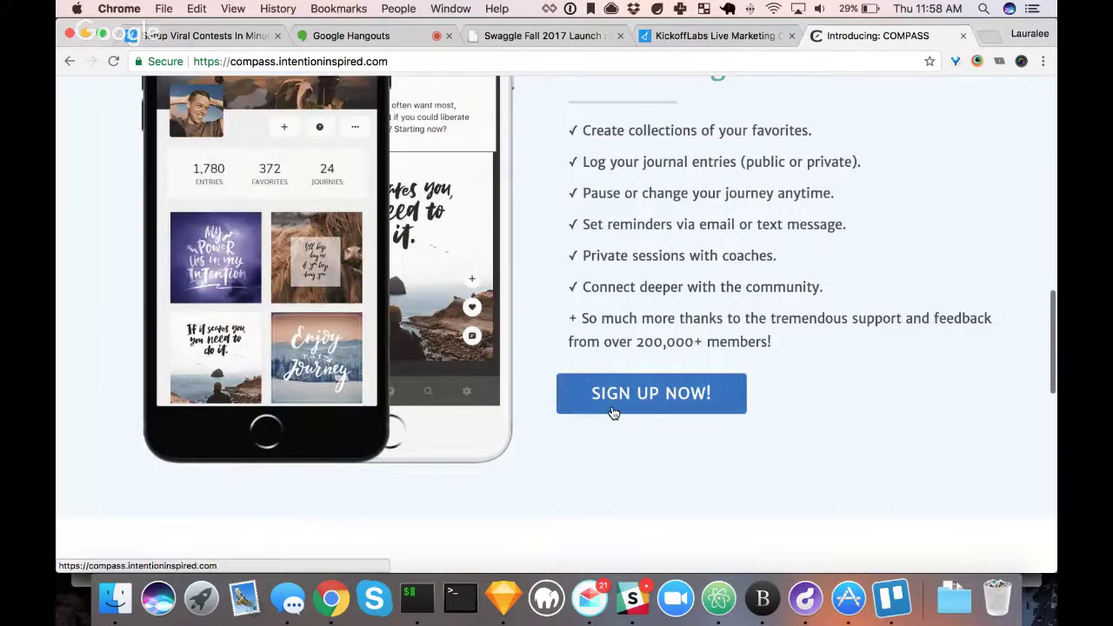
pyautogui.scroll(4, 613, 410)
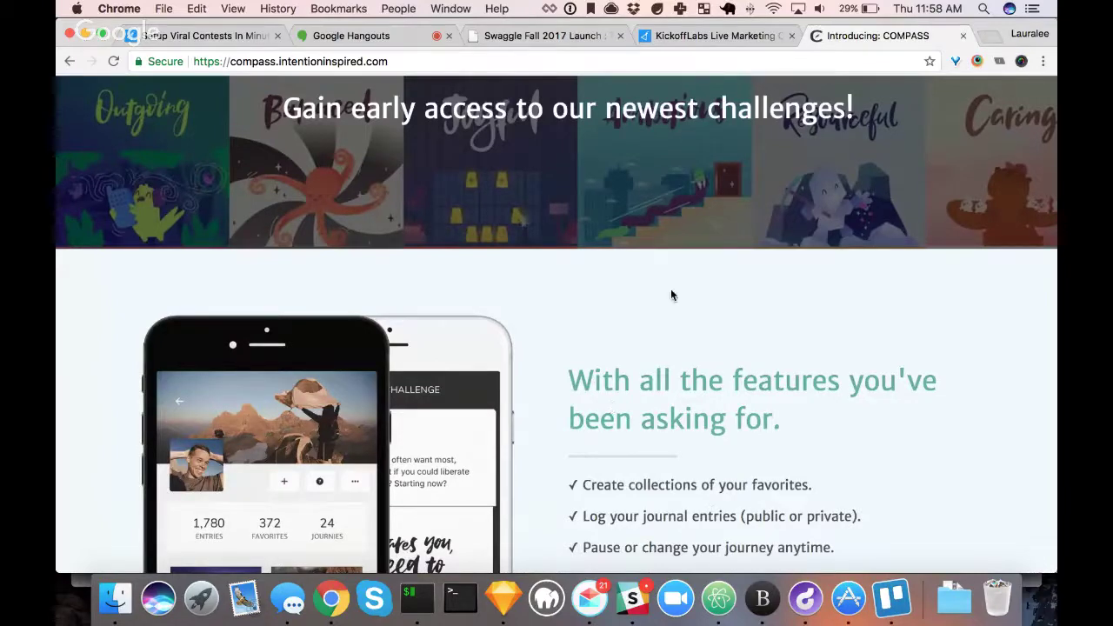
# Compare the feature section with the Compass header and inspect the illustrated challenge tiles behind the early access banner
pyautogui.scroll(-3, 671, 291)
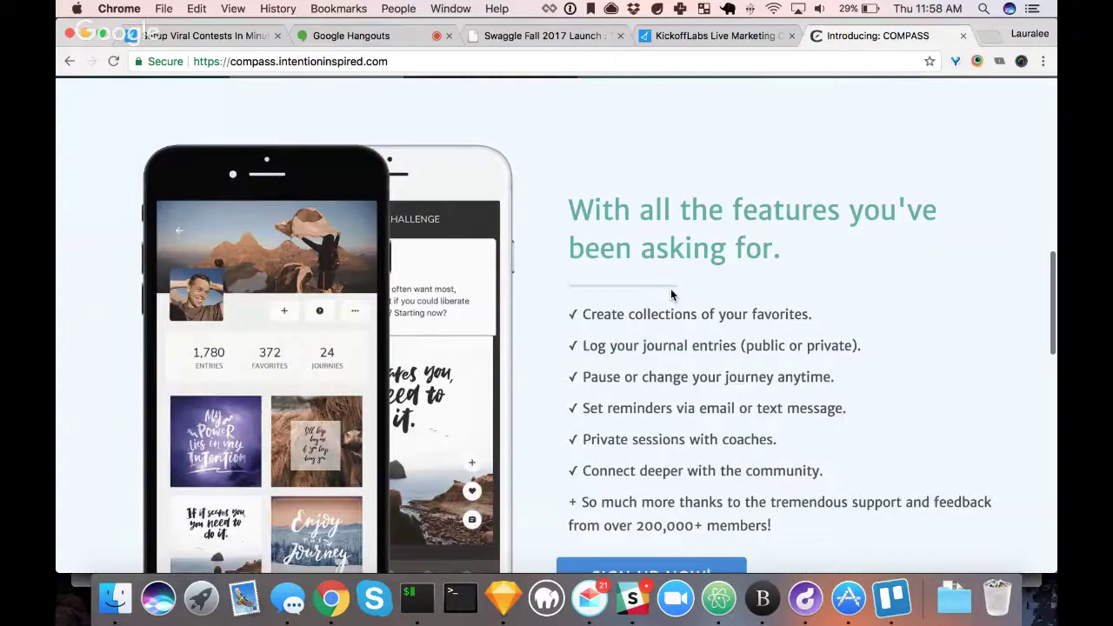
pyautogui.scroll(2, 671, 291)
pyautogui.scroll(5, 670, 289)
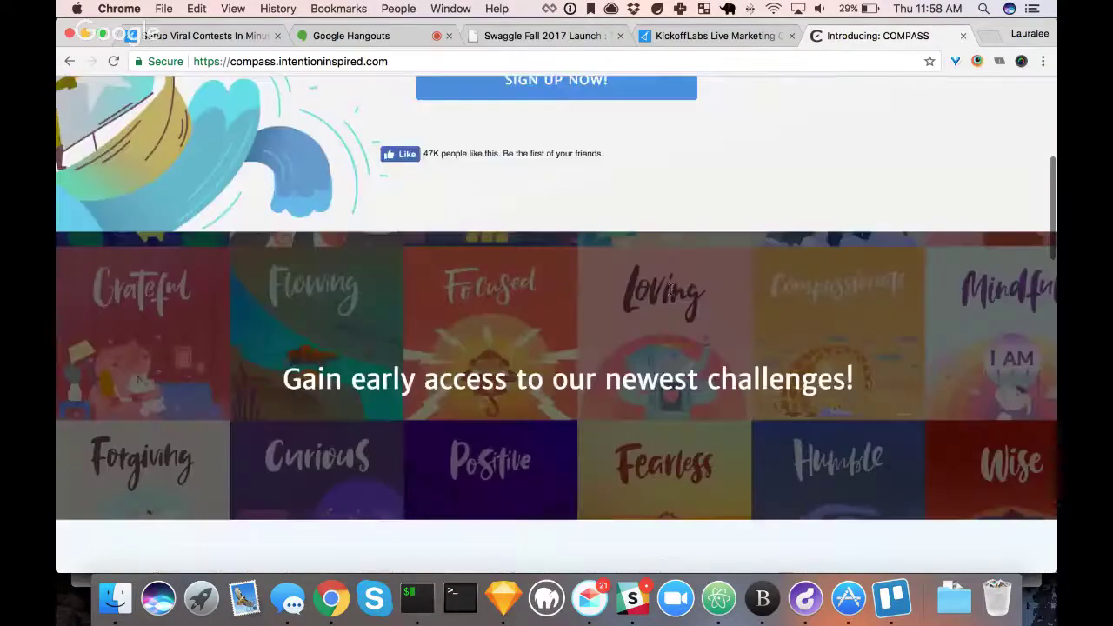
pyautogui.scroll(2, 845, 272)
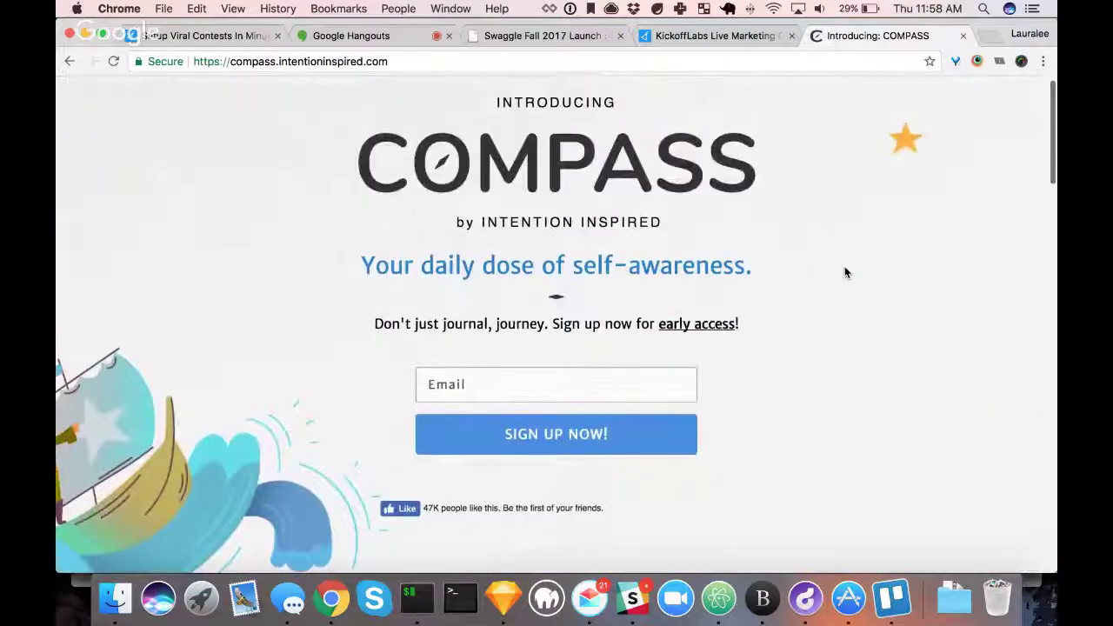
pyautogui.scroll(-5, 844, 272)
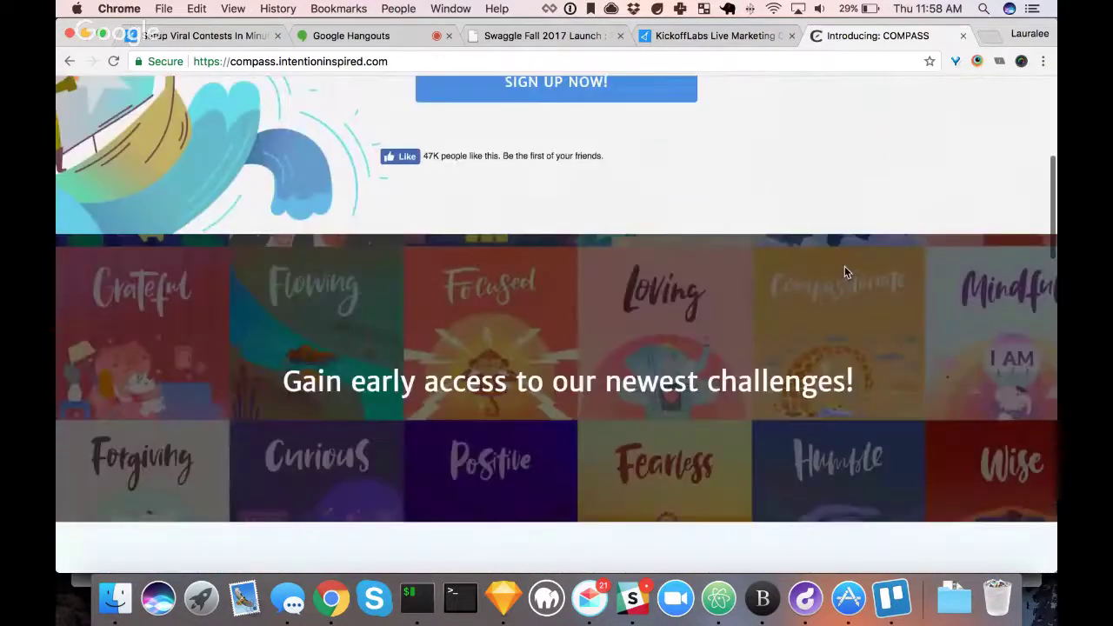
pyautogui.scroll(-1, 845, 272)
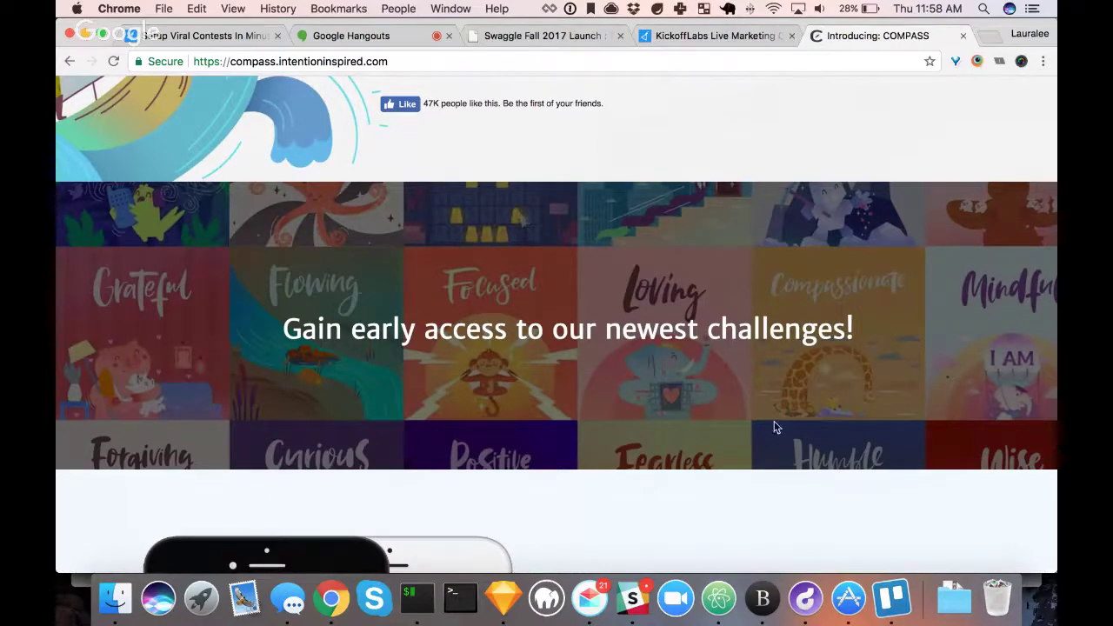
# Compare the Compass header's signup form with the section "With all the features you've been asking for."
pyautogui.scroll(-5, 774, 421)
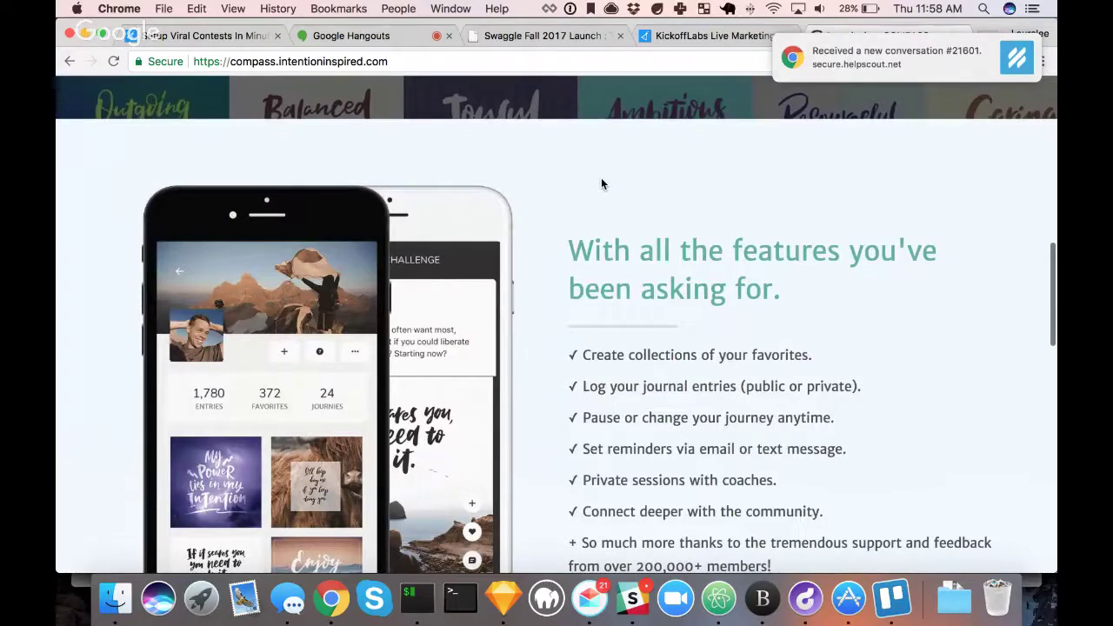
pyautogui.scroll(10, 788, 239)
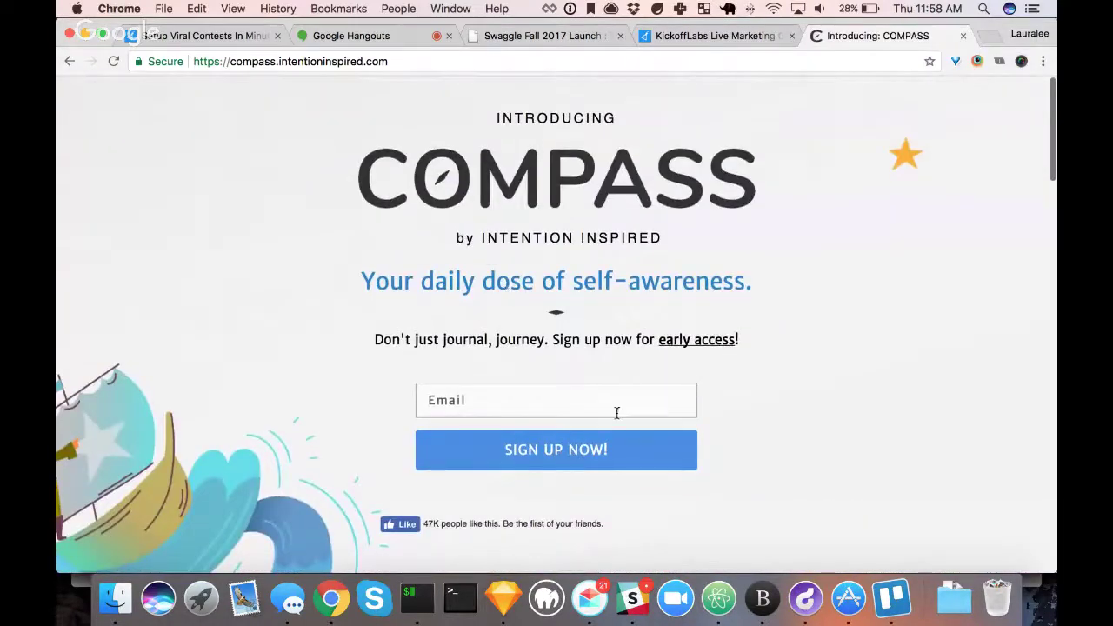
pyautogui.scroll(-10, 617, 413)
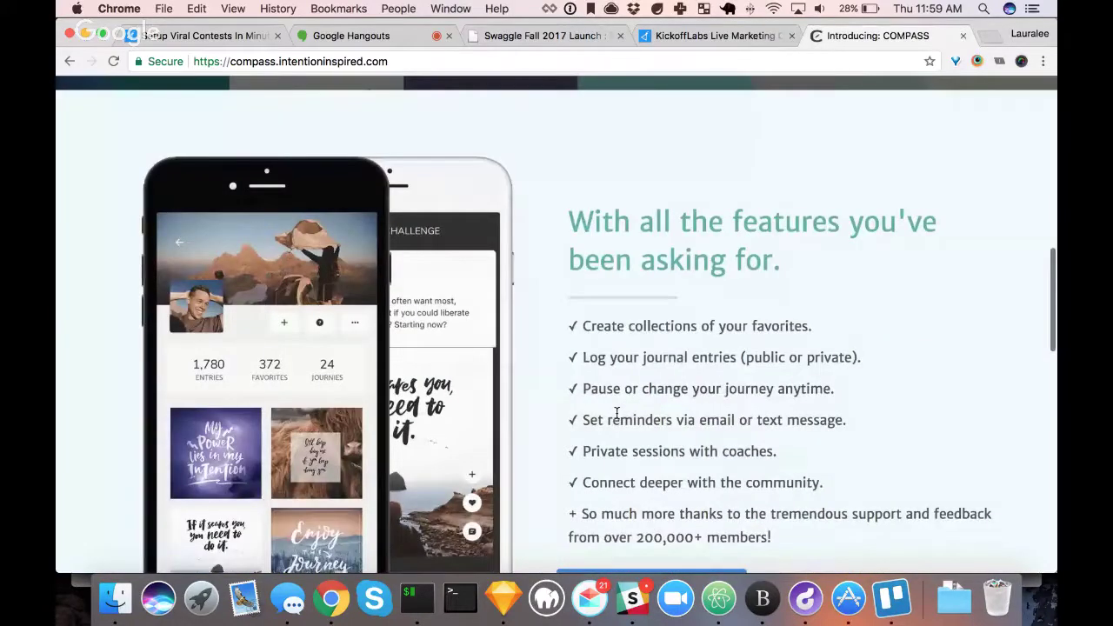
# Examine how the feature section's "SIGN UP NOW!" button leads into the heading about a few intentional minutes every day
pyautogui.scroll(-5, 632, 353)
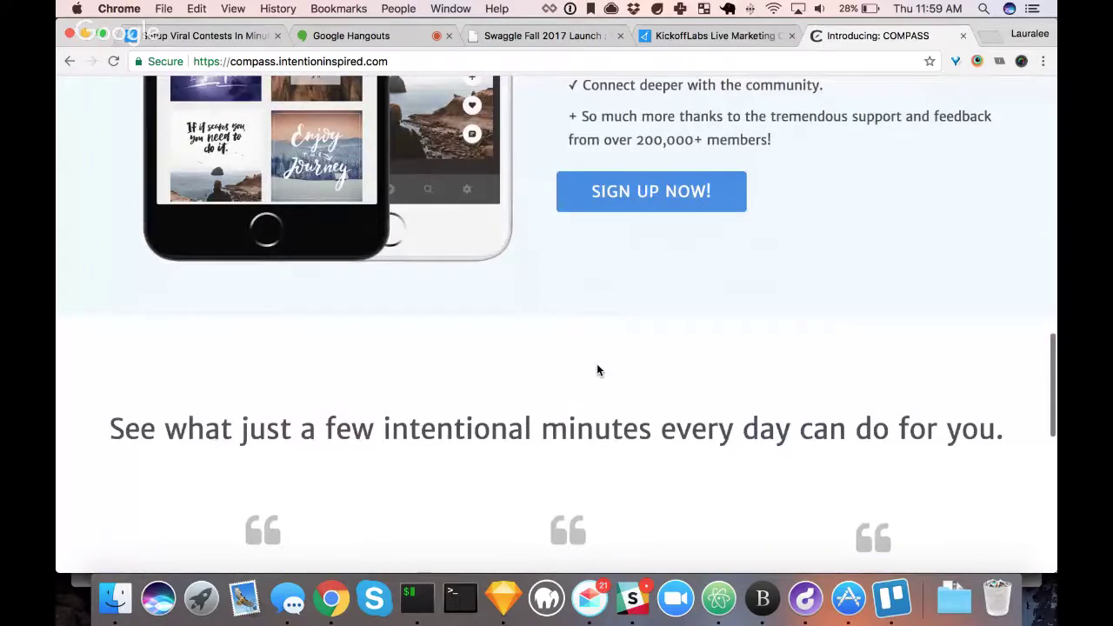
pyautogui.scroll(-1, 597, 369)
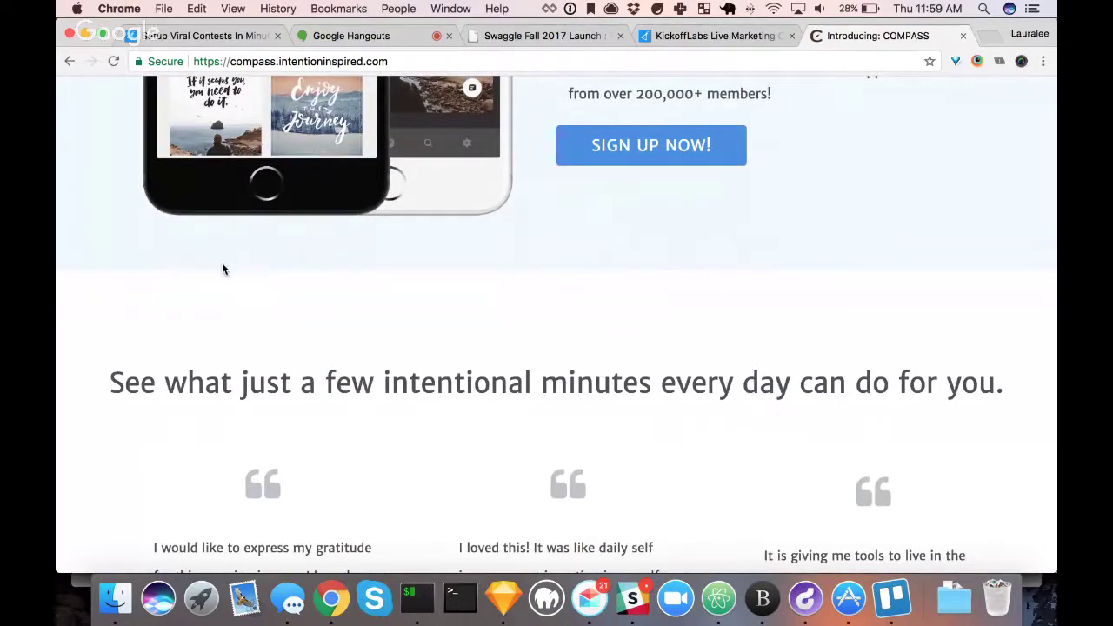
pyautogui.scroll(2, 456, 297)
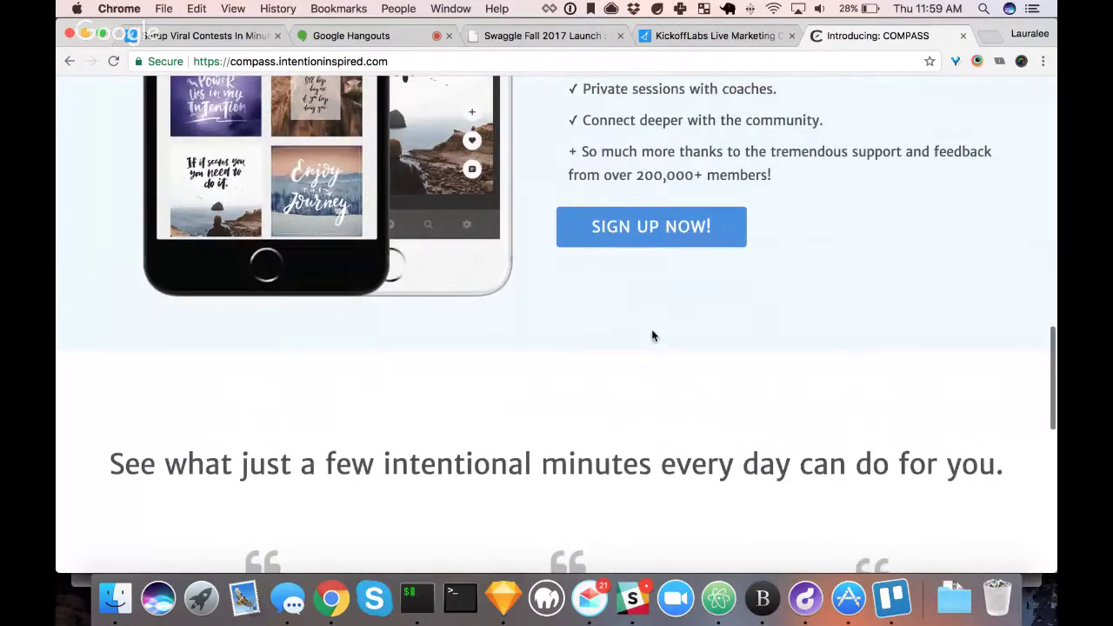
pyautogui.scroll(3, 683, 395)
pyautogui.scroll(-3, 684, 395)
pyautogui.scroll(-1, 684, 394)
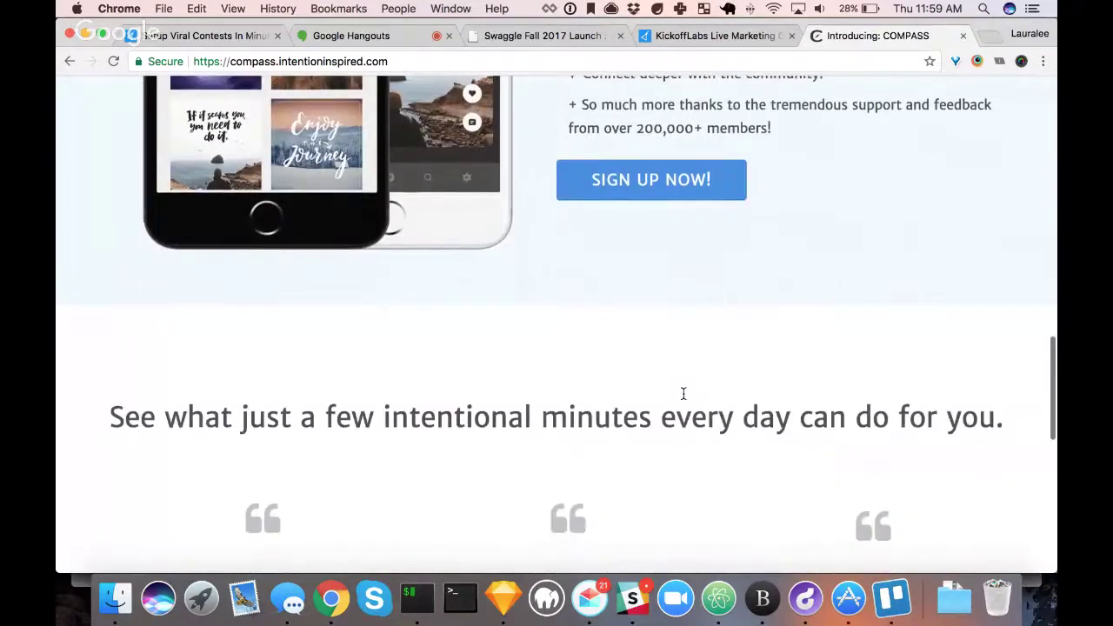
# Read the three customer testimonials beneath the heading "See what just a few intentional minutes every day can do for you."
pyautogui.scroll(-2, 683, 394)
pyautogui.scroll(-3, 683, 394)
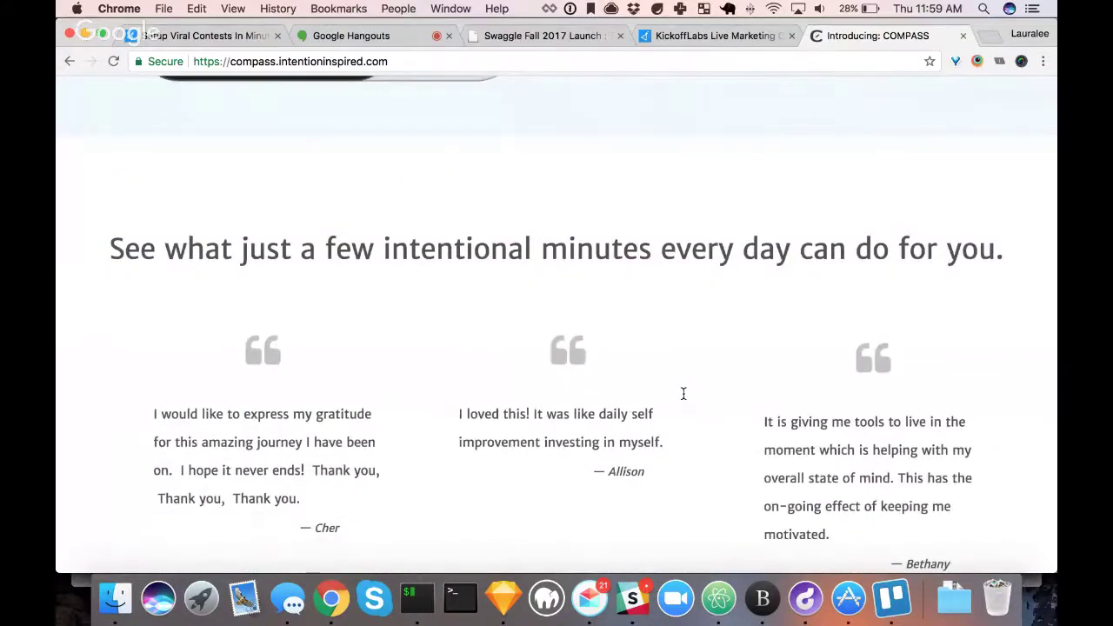
pyautogui.scroll(-1, 683, 393)
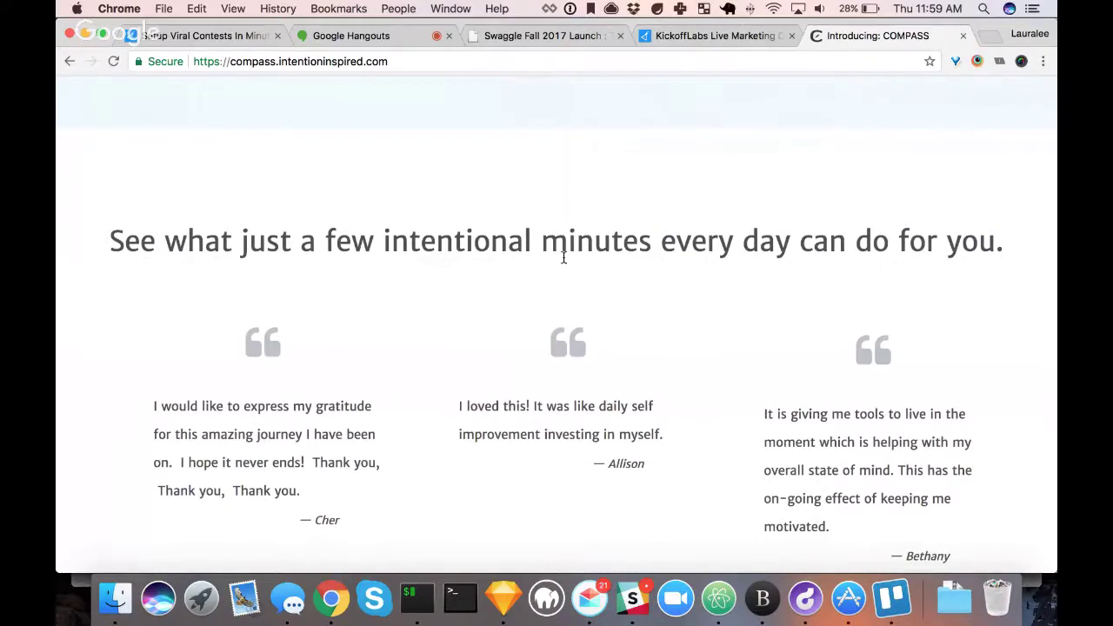
pyautogui.scroll(-4, 560, 348)
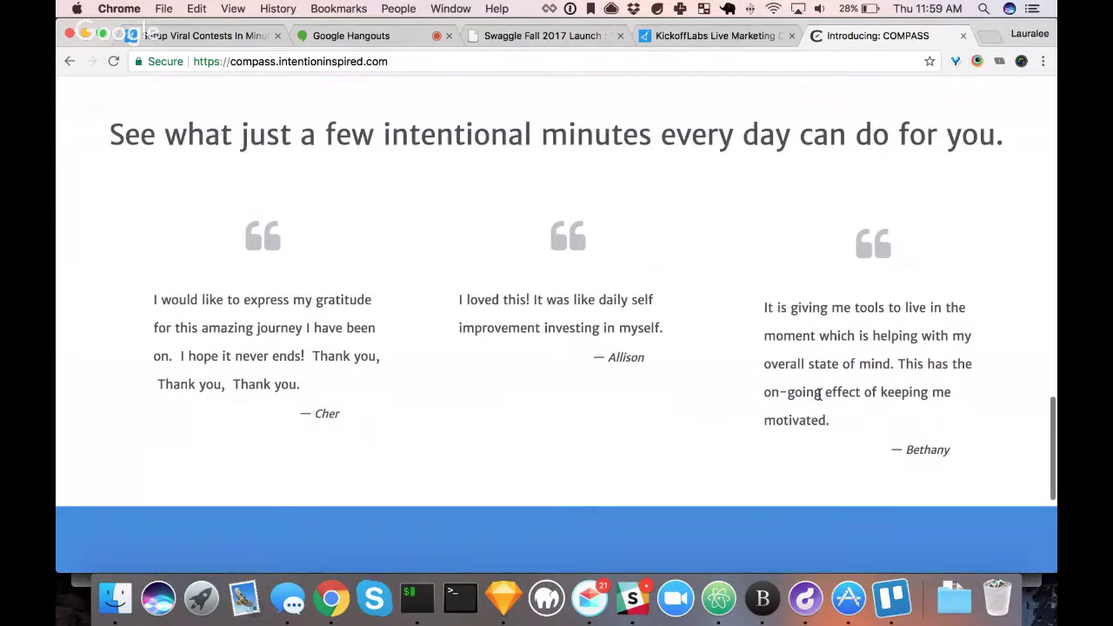
pyautogui.scroll(-3, 819, 393)
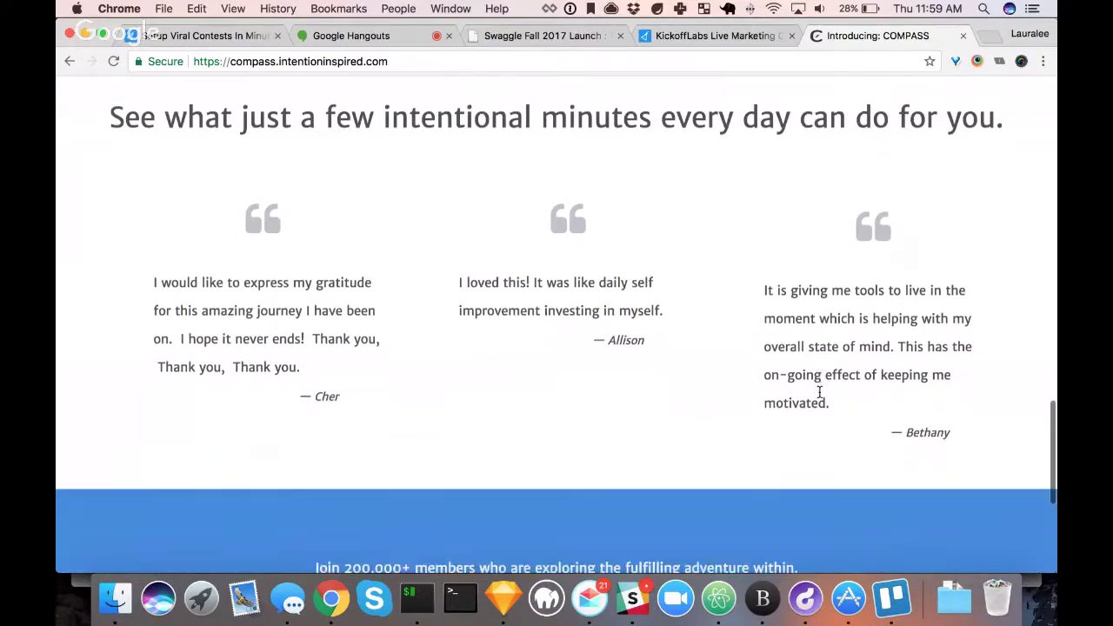
# Examine the closing "Join 200,000+ members" signup form and footer, then return to the Compass header
pyautogui.scroll(-5, 409, 344)
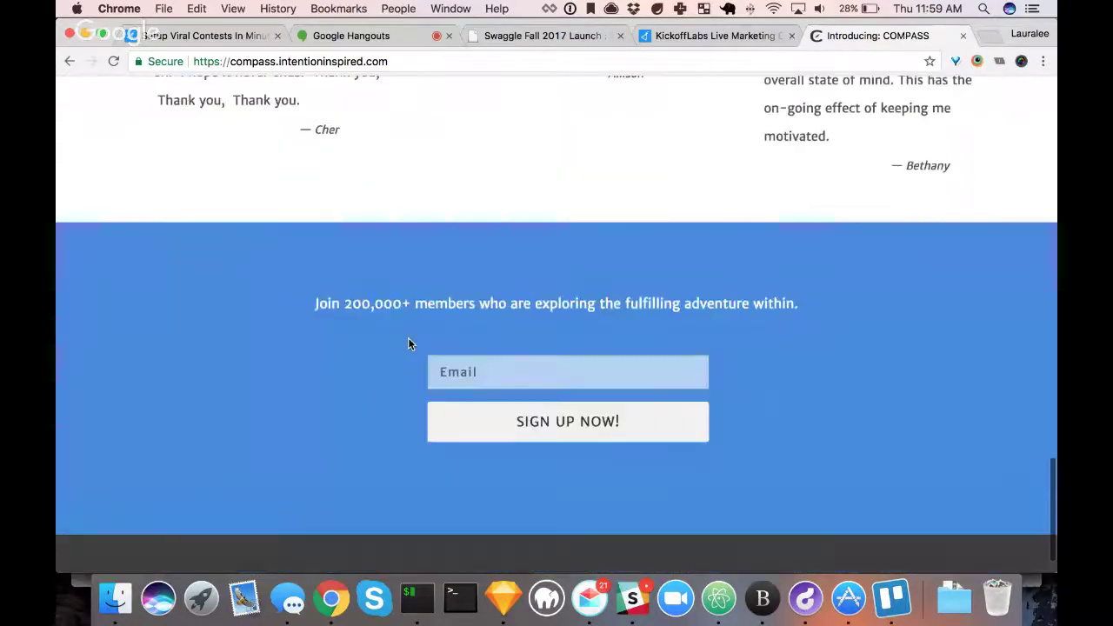
pyautogui.scroll(-2, 408, 342)
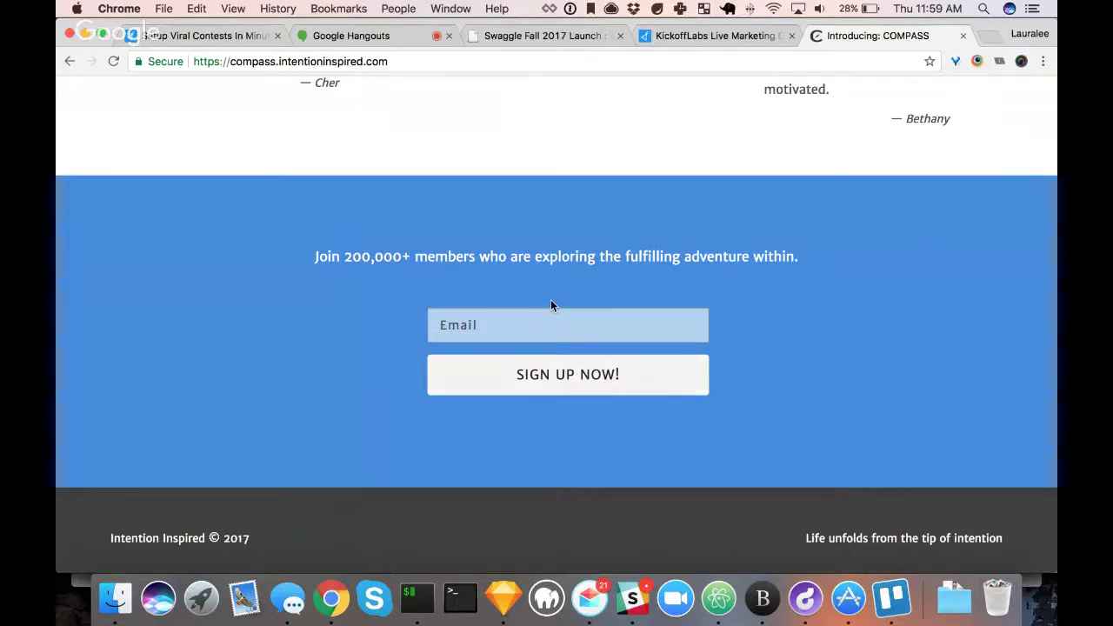
pyautogui.scroll(4, 550, 304)
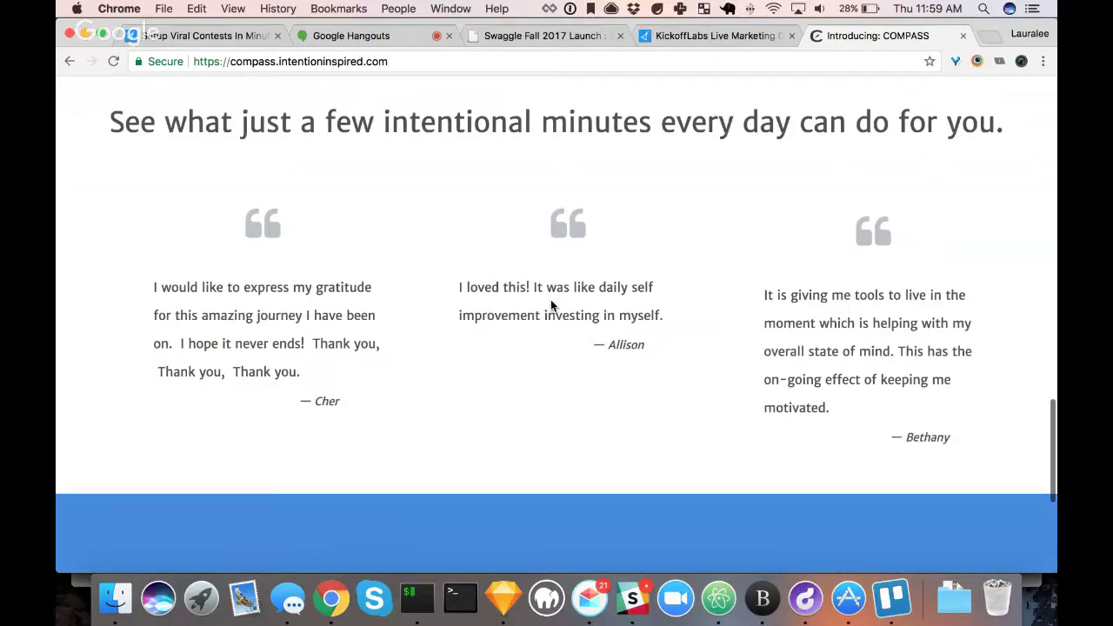
pyautogui.scroll(10, 550, 299)
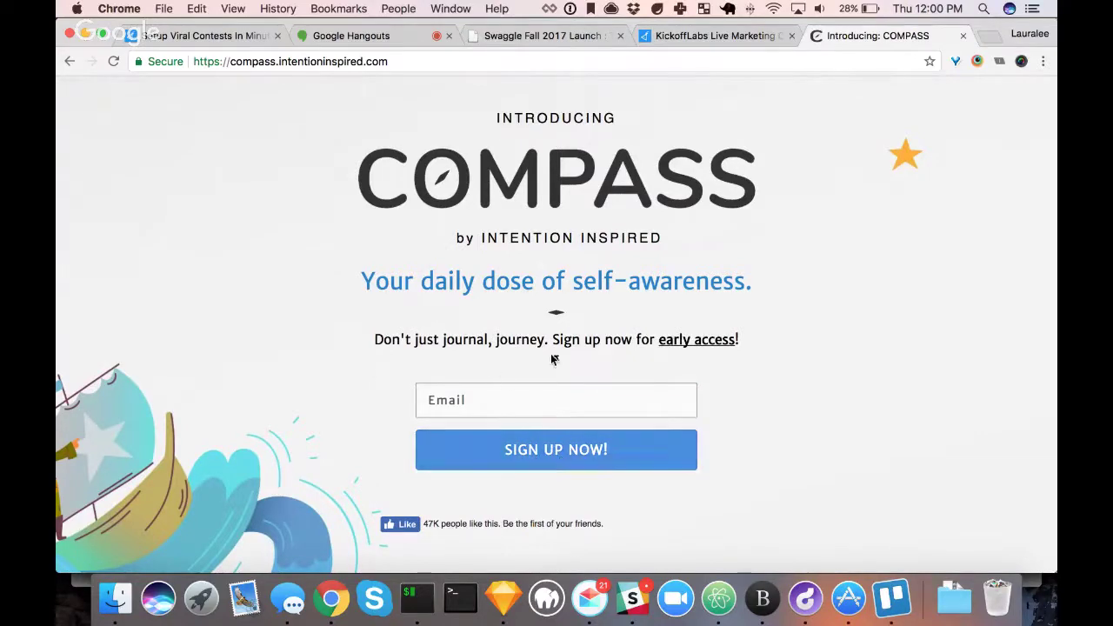
# Fill in the reviewer's e-mail in the Compass header form and submit the early access signup
pyautogui.scroll(-1, 558, 333)
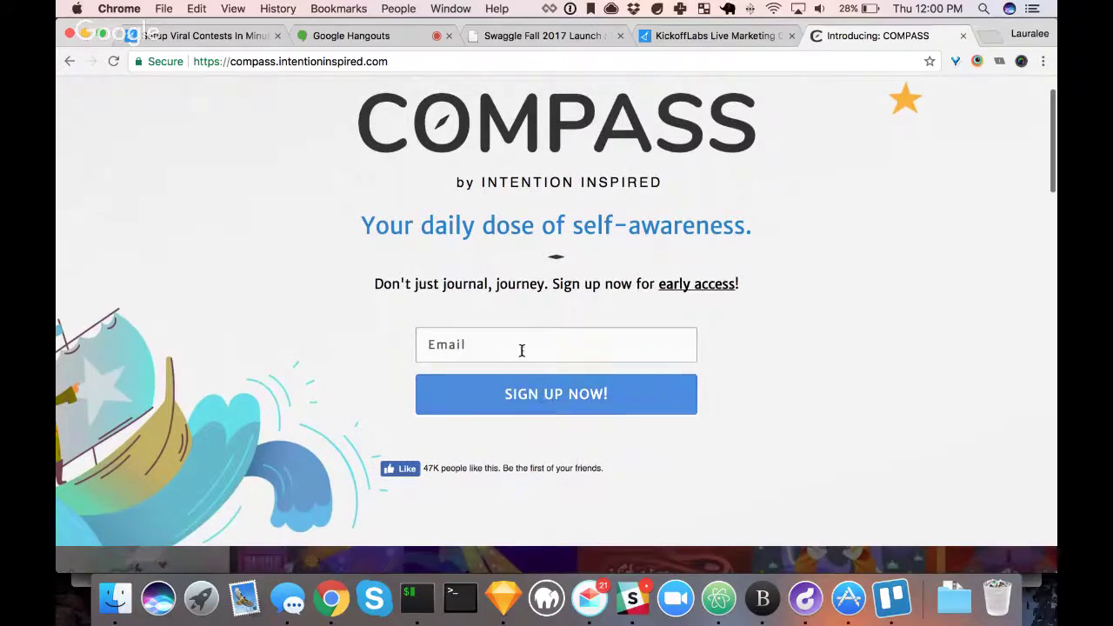
pyautogui.click(521, 351)
pyautogui.click(522, 374)
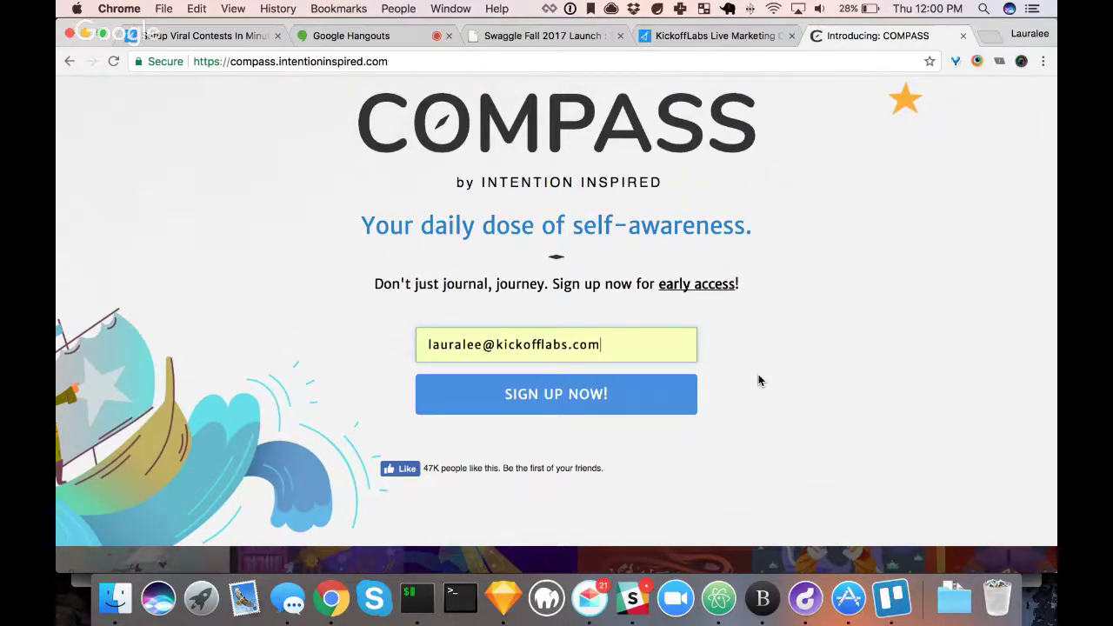
pyautogui.scroll(-15, 758, 380)
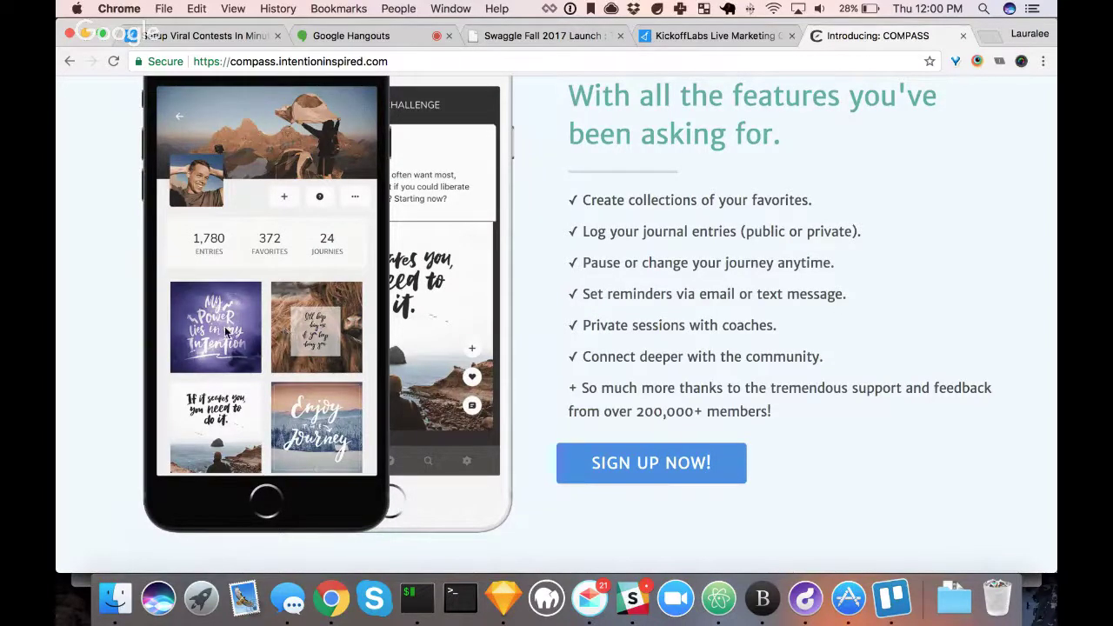
pyautogui.scroll(3, 426, 278)
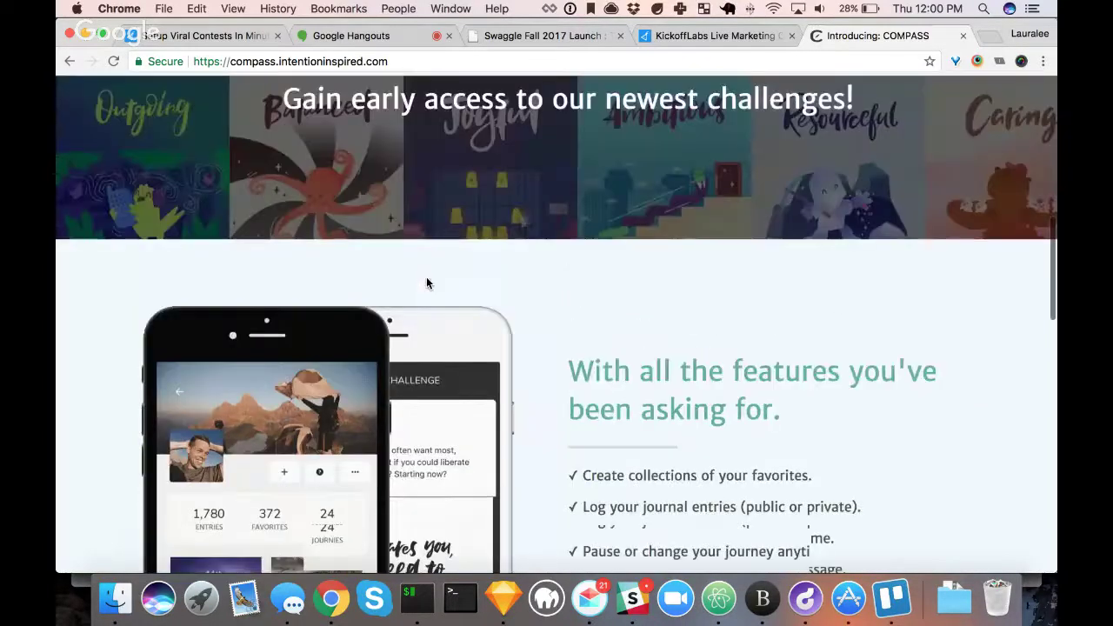
pyautogui.scroll(5, 469, 418)
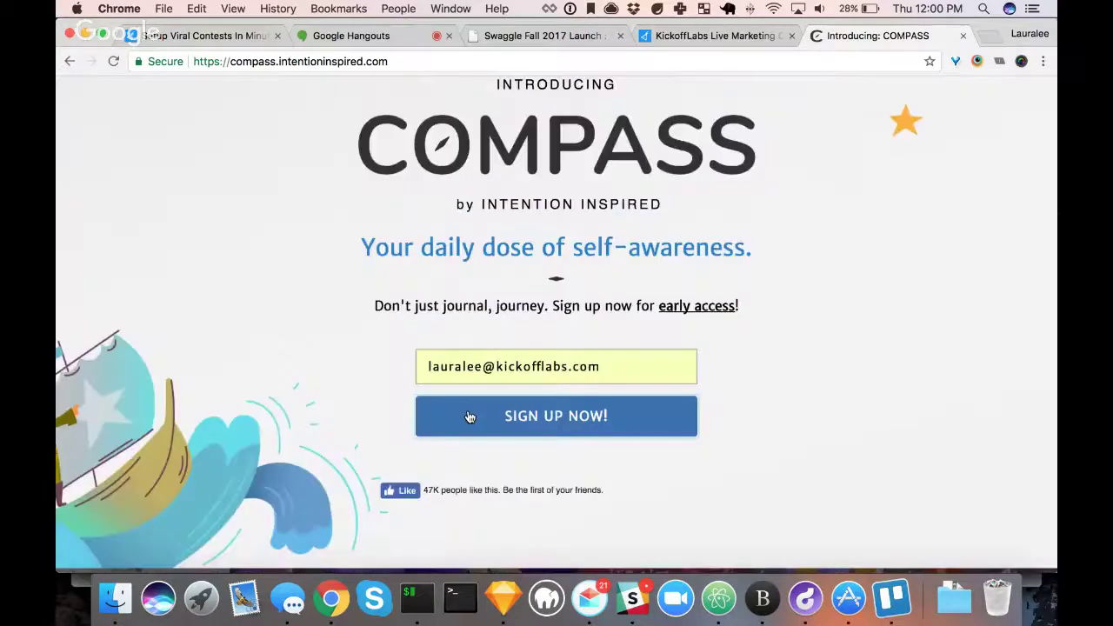
pyautogui.click(468, 417)
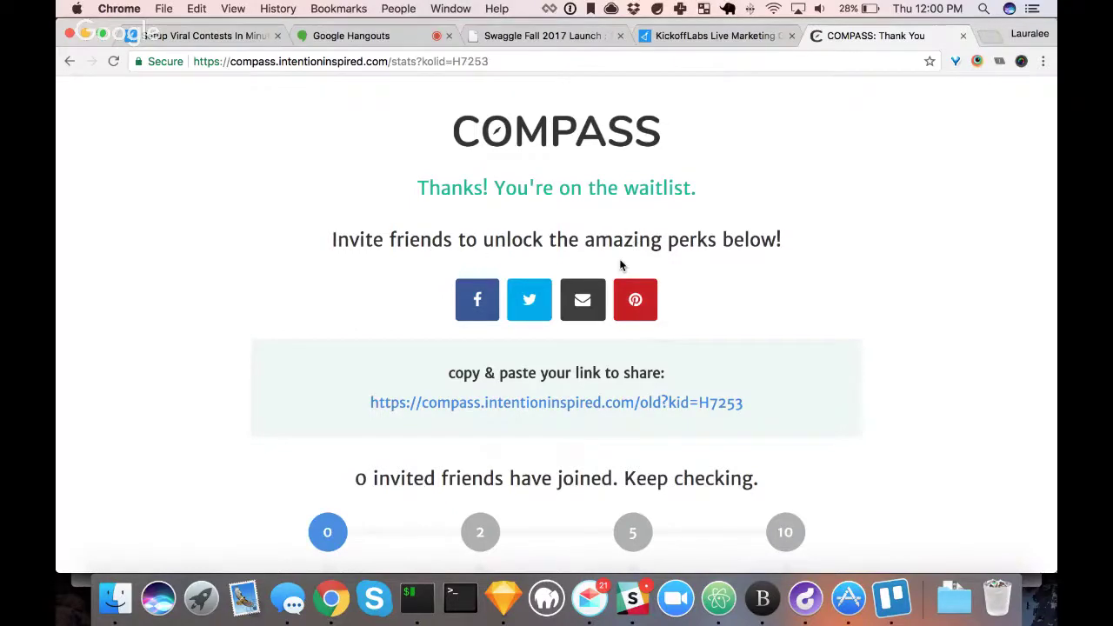
# Examine the thank-you page's sharing link and the reward tiers for 0, 2, 5 and 10 invited friends
pyautogui.scroll(-2, 621, 265)
pyautogui.scroll(-1, 621, 264)
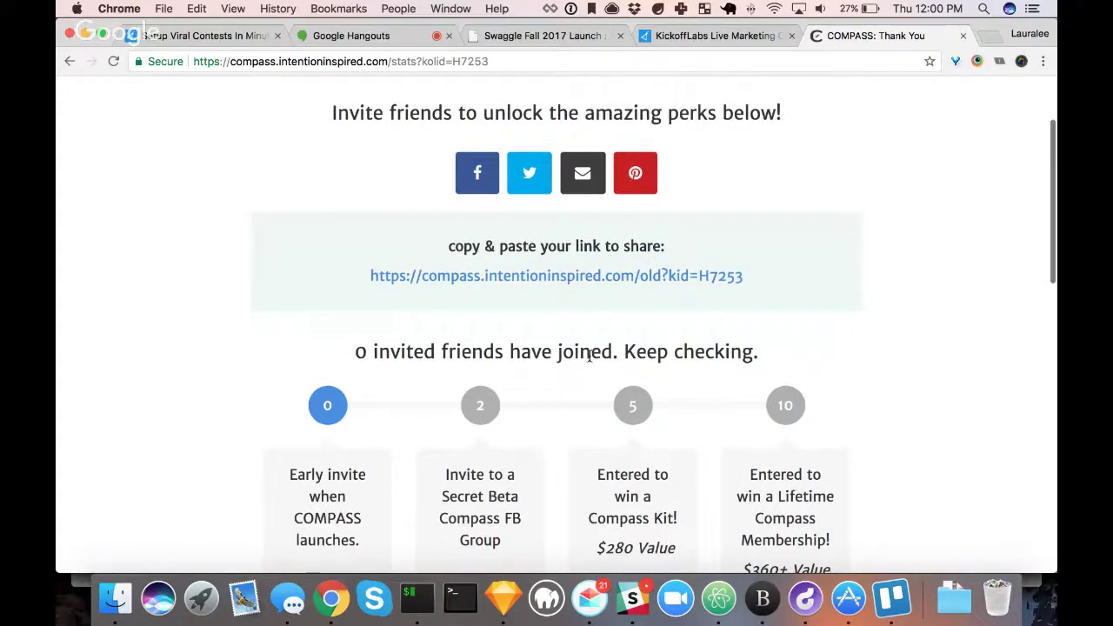
pyautogui.scroll(-5, 589, 362)
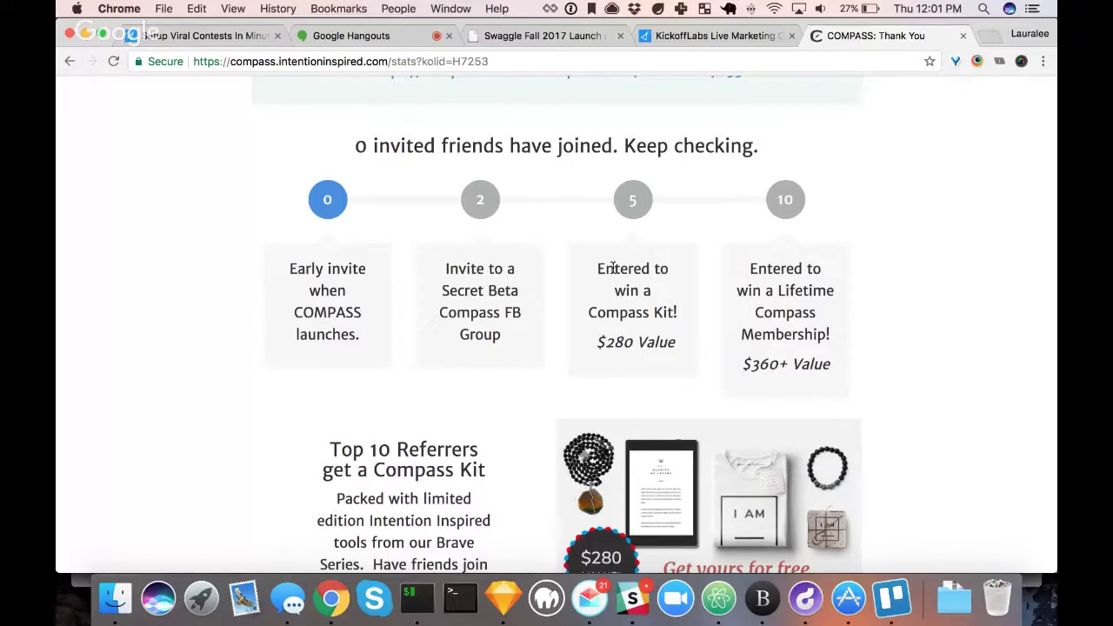
# Highlight the Secret Beta FB Group, Compass Kit and Lifetime Membership reward texts in turn, then clear the selection
pyautogui.moveTo(613, 267); pyautogui.dragTo(626, 287)
pyautogui.moveTo(466, 291); pyautogui.dragTo(505, 328)
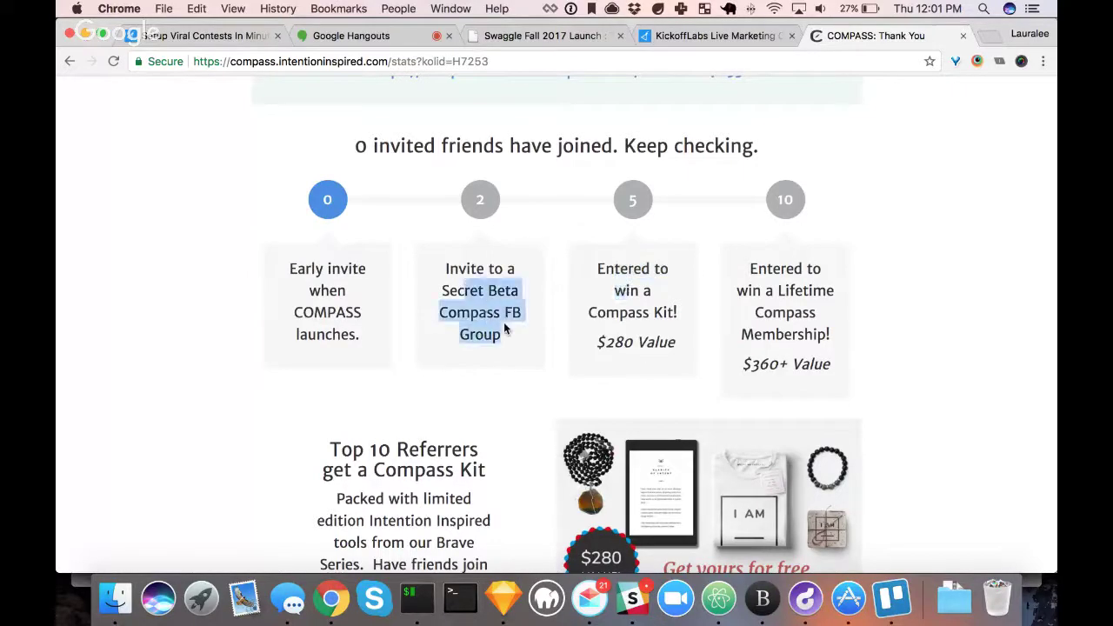
pyautogui.click(613, 268)
pyautogui.moveTo(613, 268); pyautogui.dragTo(683, 300)
pyautogui.scroll(-1, 646, 320)
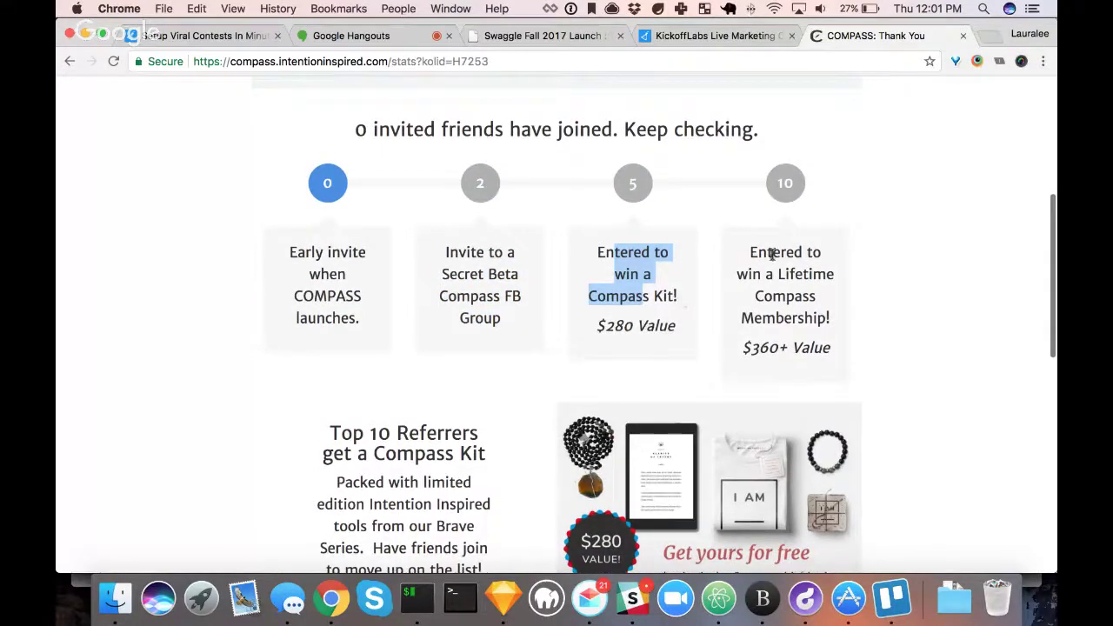
pyautogui.moveTo(772, 253); pyautogui.dragTo(786, 313)
pyautogui.click(805, 317)
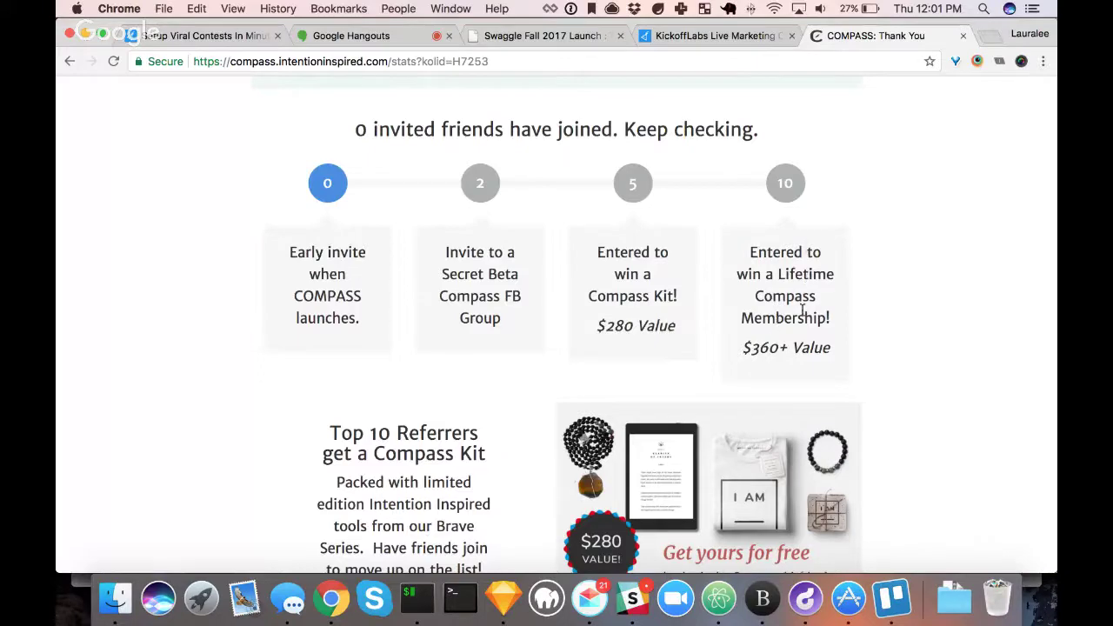
# Examine the "Top 10 Referrers get a Compass Kit" offer and its referral leaderboard, then return to the reward tiers
pyautogui.scroll(-3, 802, 310)
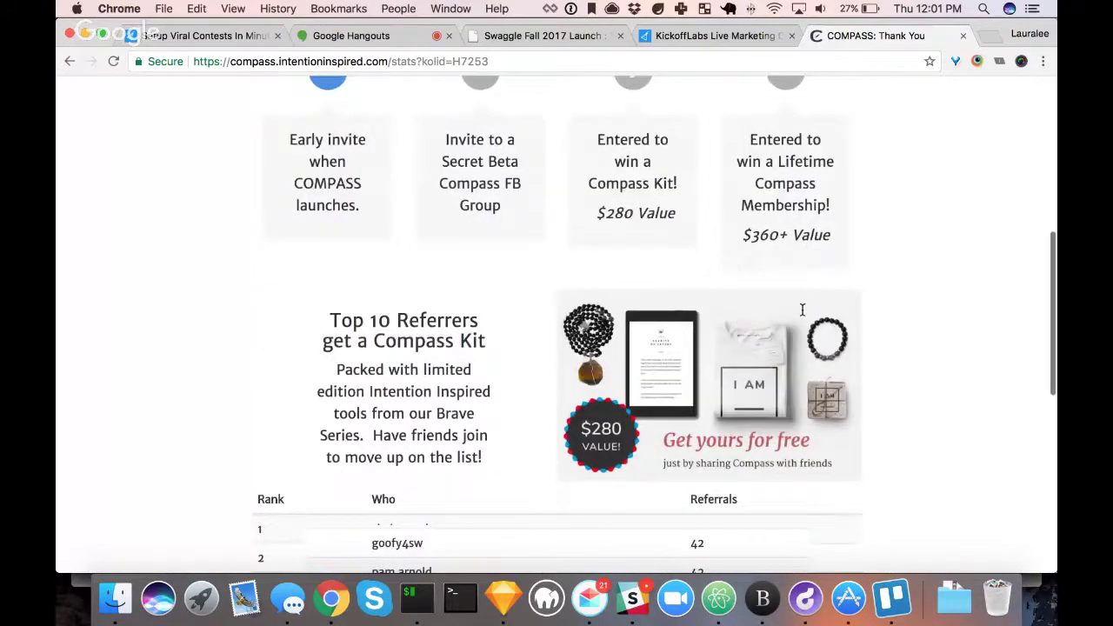
pyautogui.scroll(-5, 802, 309)
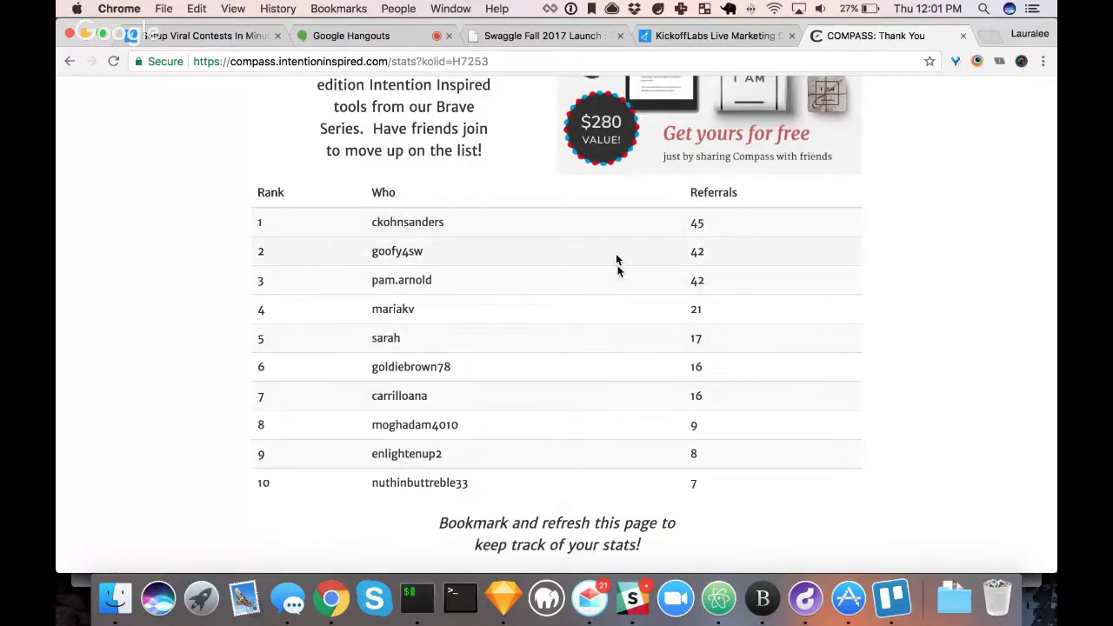
pyautogui.scroll(-3, 613, 253)
pyautogui.scroll(8, 613, 254)
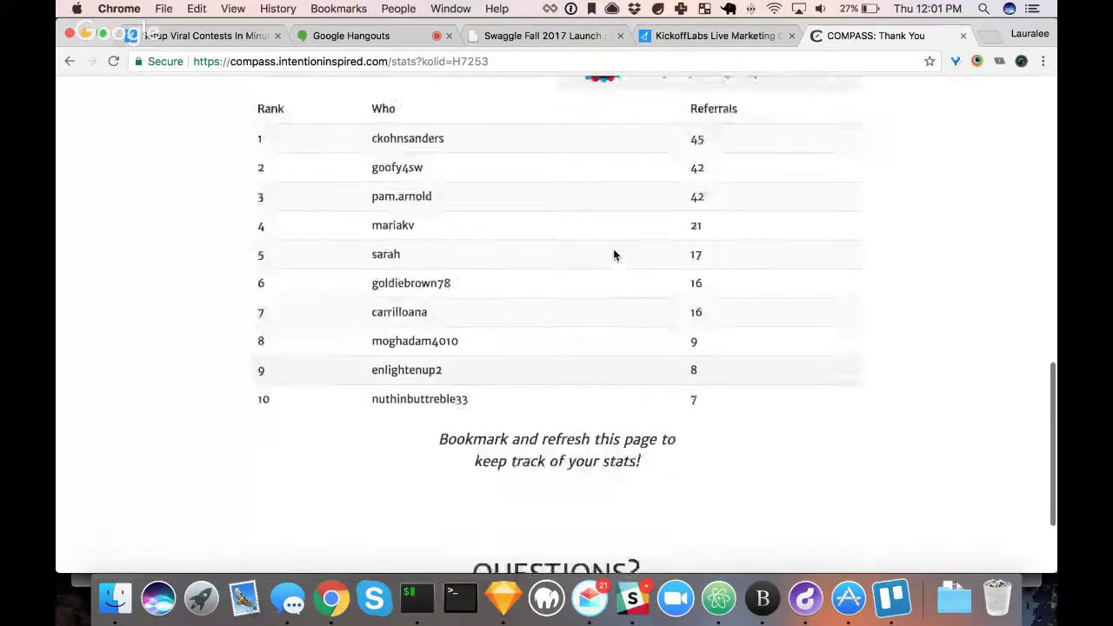
pyautogui.scroll(2, 613, 254)
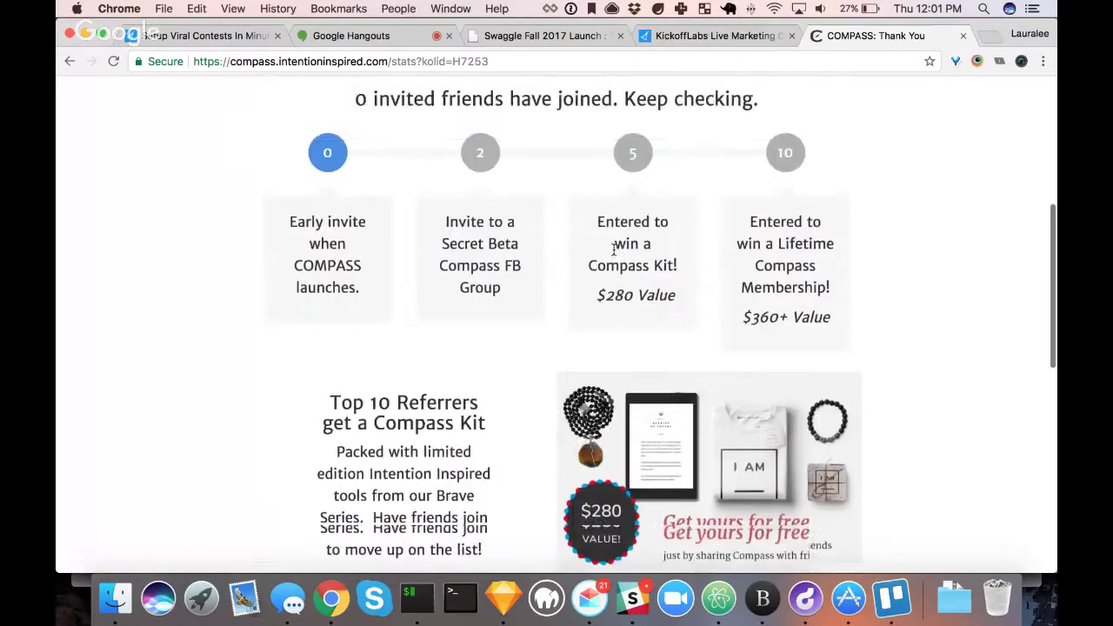
pyautogui.scroll(2, 615, 249)
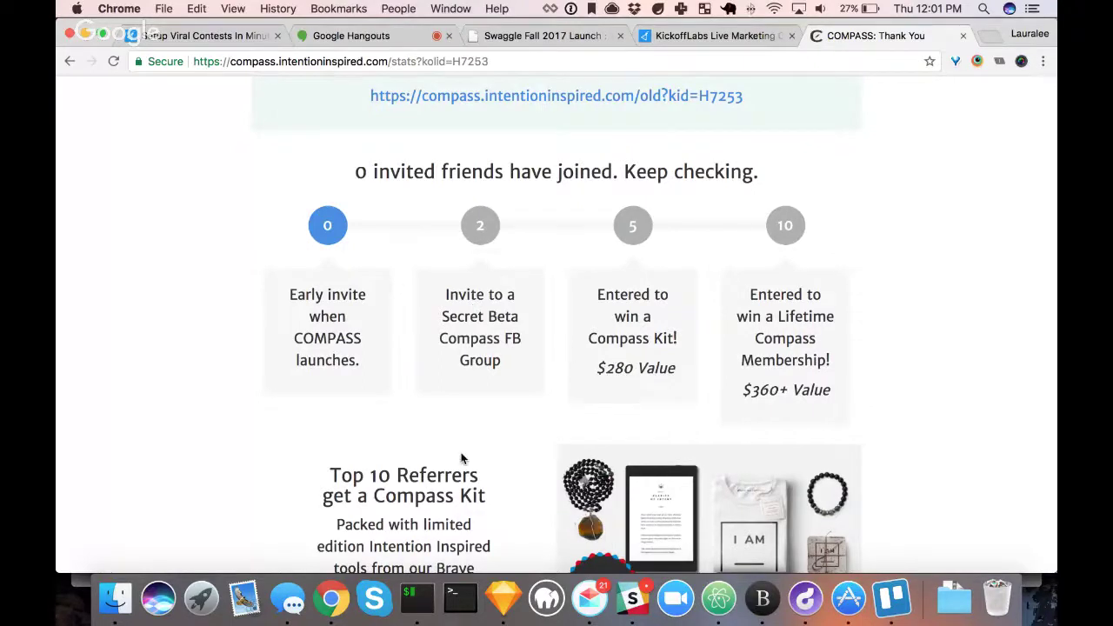
# Revisit the thank-you page's social share buttons, share link and reward tiers, ending at the waitlist message
pyautogui.scroll(-1, 463, 458)
pyautogui.scroll(-4, 461, 459)
pyautogui.scroll(10, 461, 458)
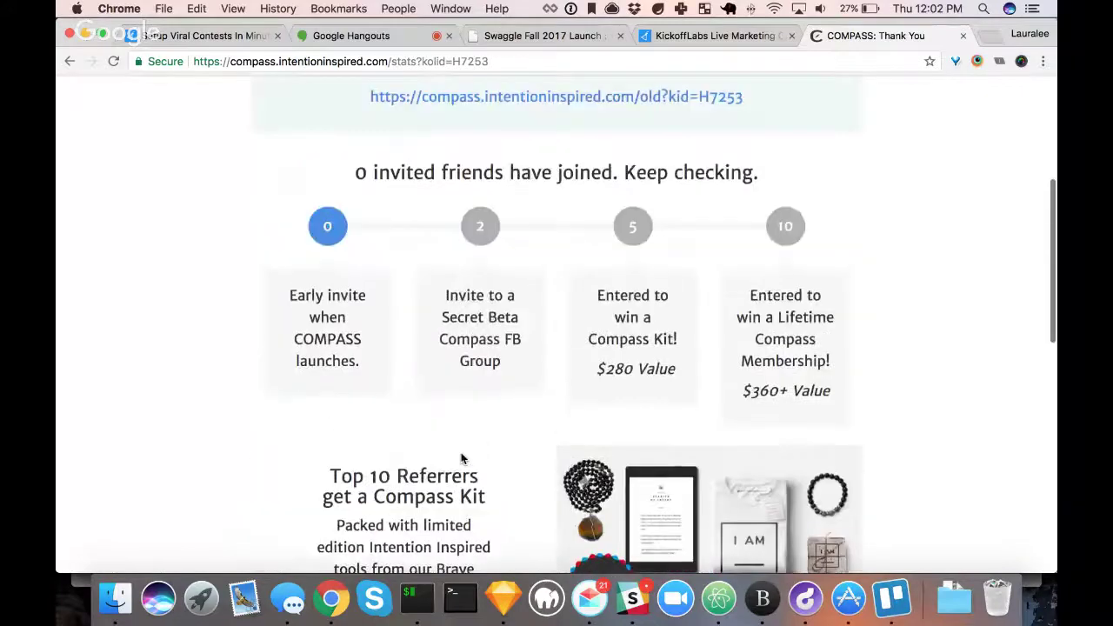
pyautogui.scroll(1, 461, 459)
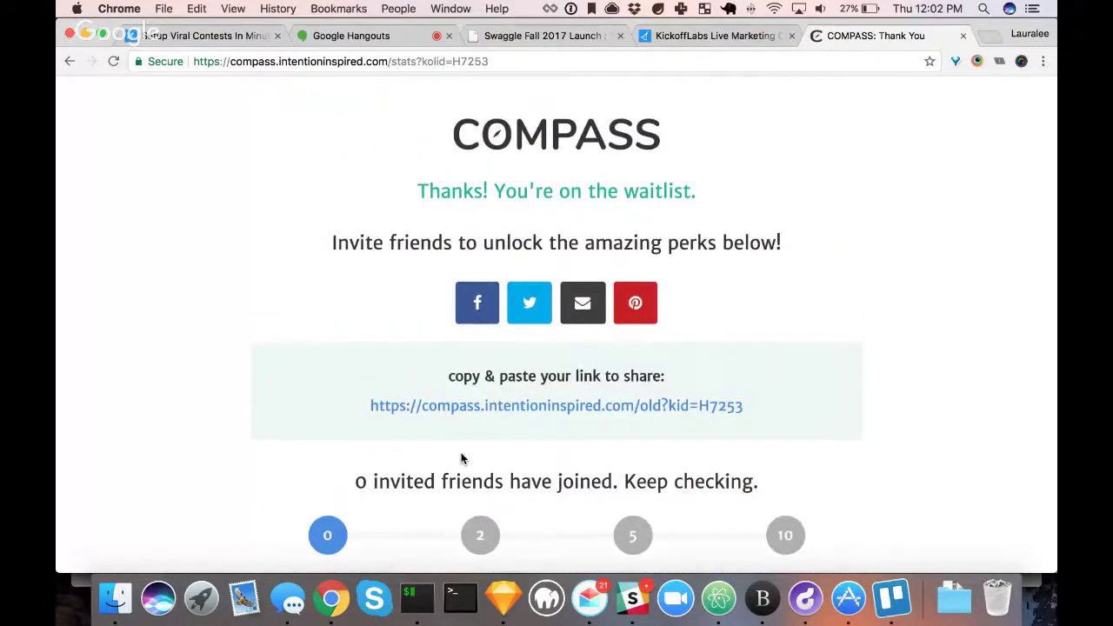
pyautogui.scroll(-5, 461, 458)
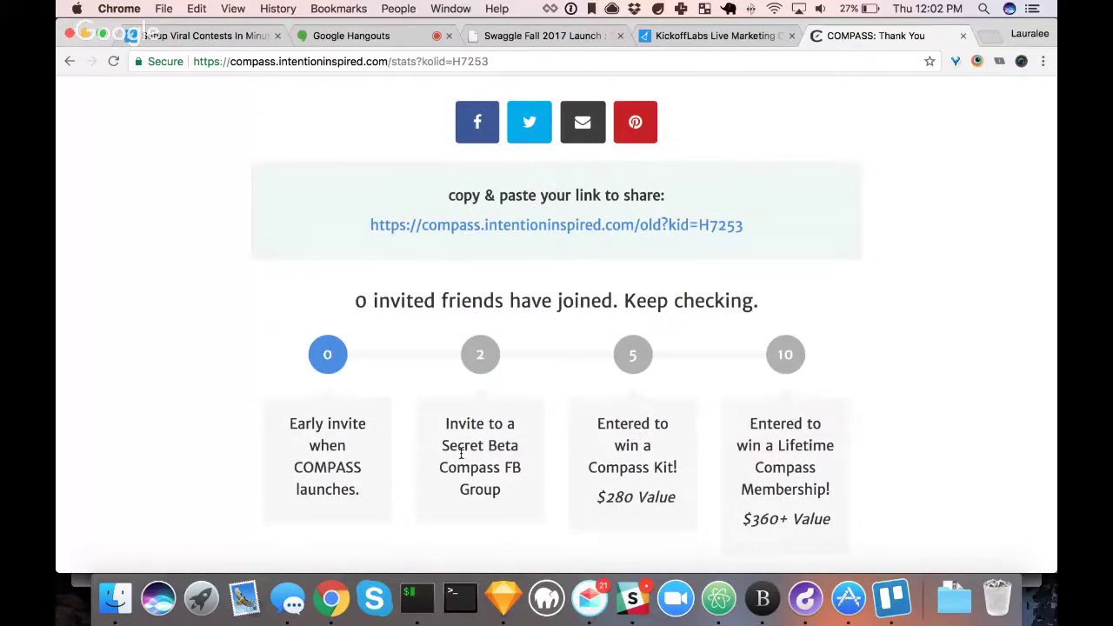
pyautogui.scroll(5, 461, 453)
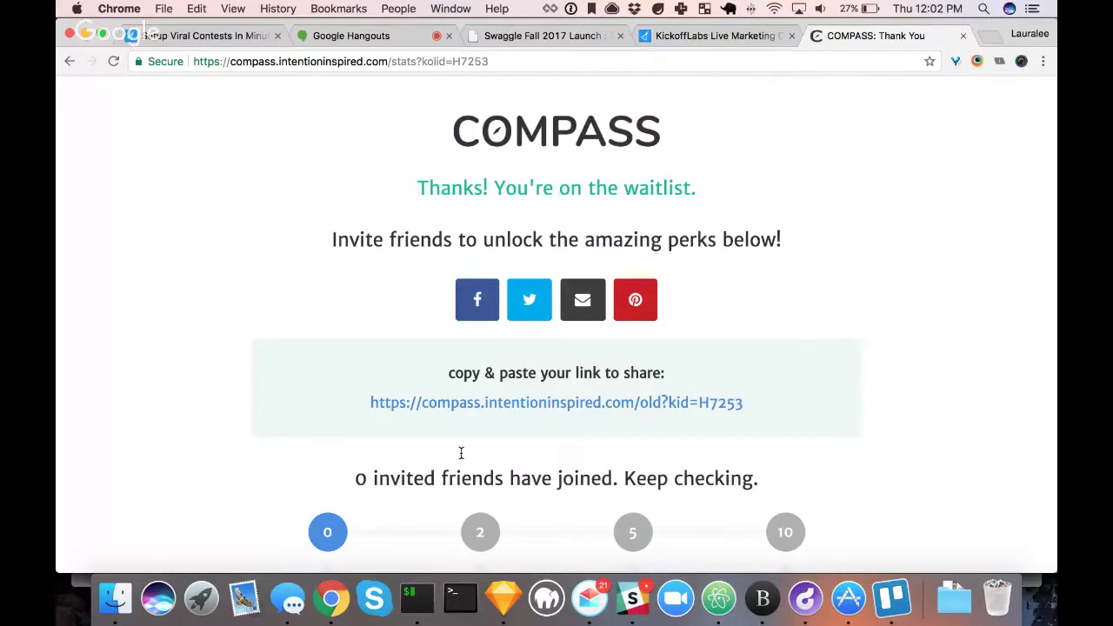
# Examine the thank-you page's reward tiers, referral leaderboard and Questions contact section, returning to the Top 10 Referrers offer
pyautogui.scroll(-5, 461, 452)
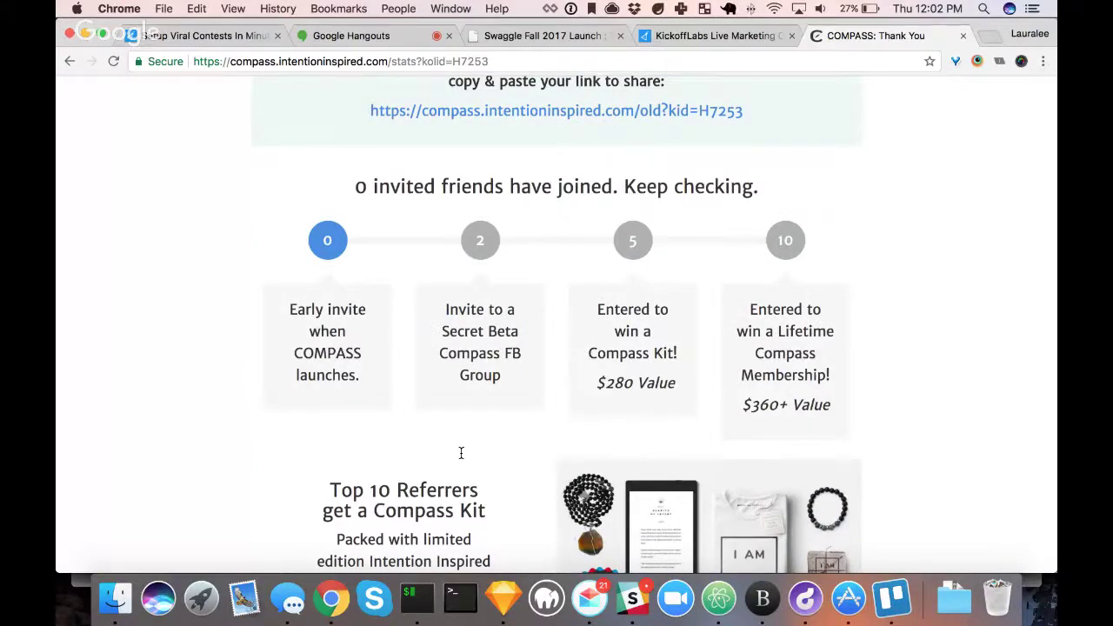
pyautogui.scroll(3, 461, 452)
pyautogui.scroll(2, 461, 452)
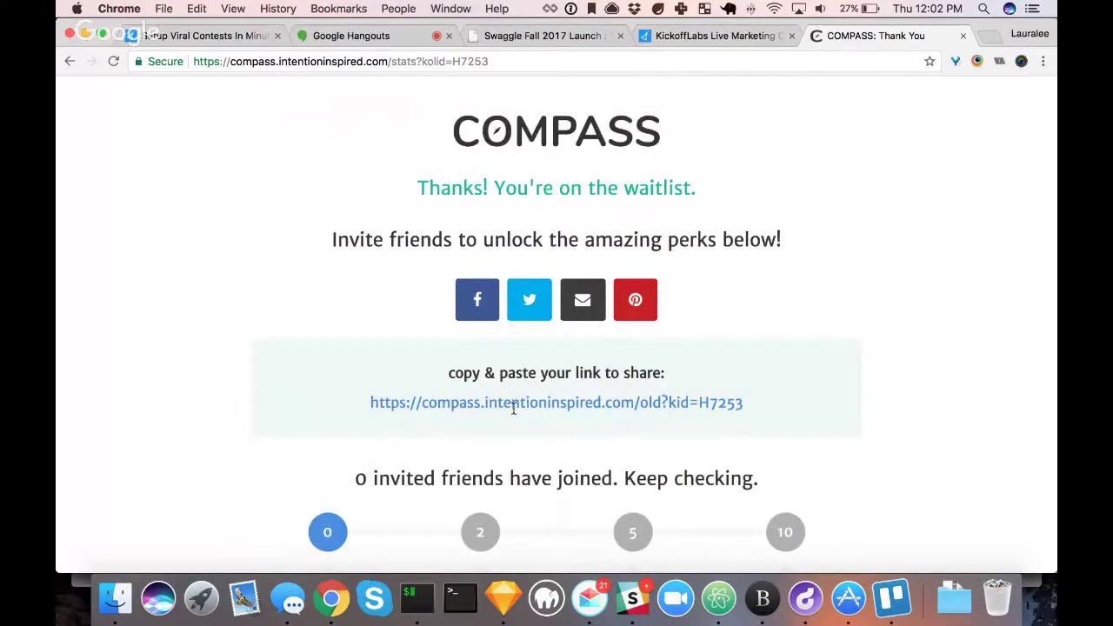
pyautogui.scroll(-8, 513, 406)
pyautogui.scroll(-8, 513, 414)
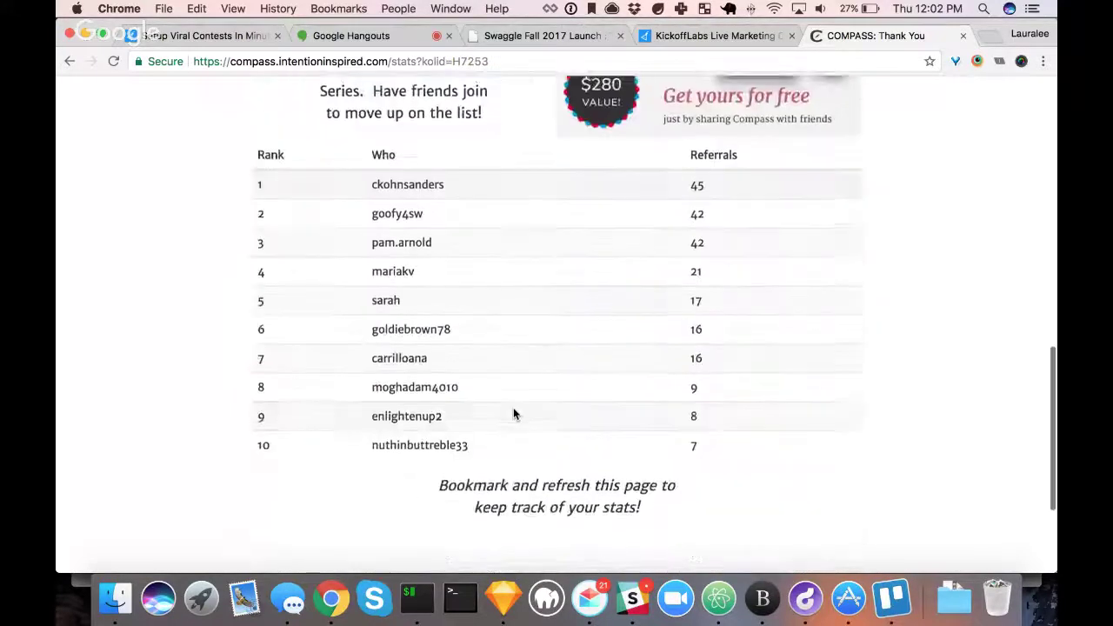
pyautogui.scroll(-1, 513, 408)
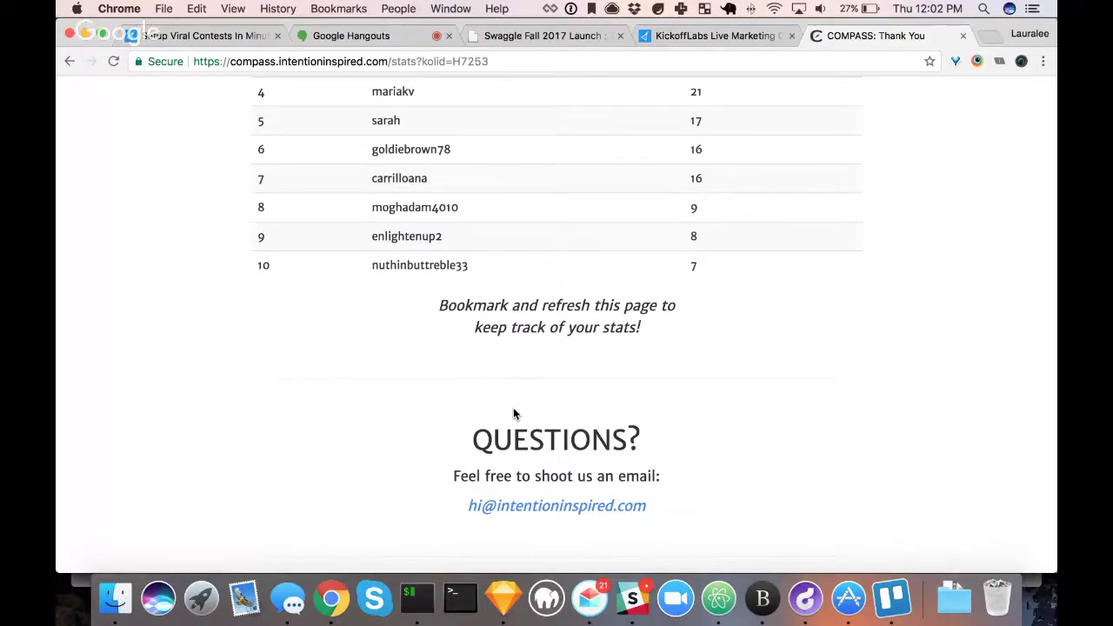
pyautogui.scroll(10, 513, 414)
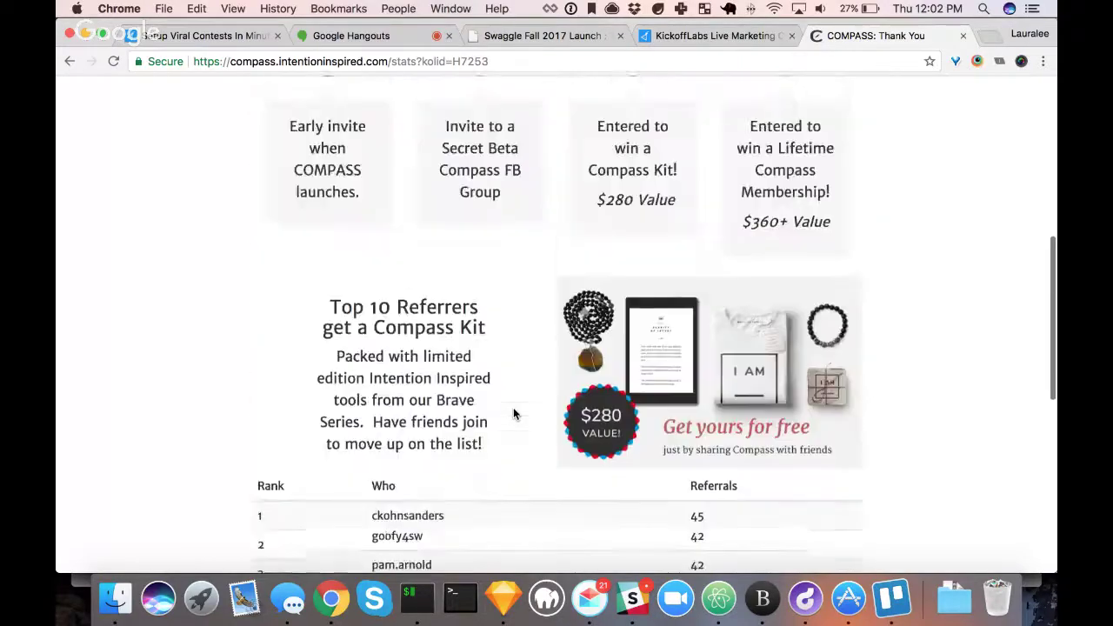
pyautogui.scroll(-1, 514, 414)
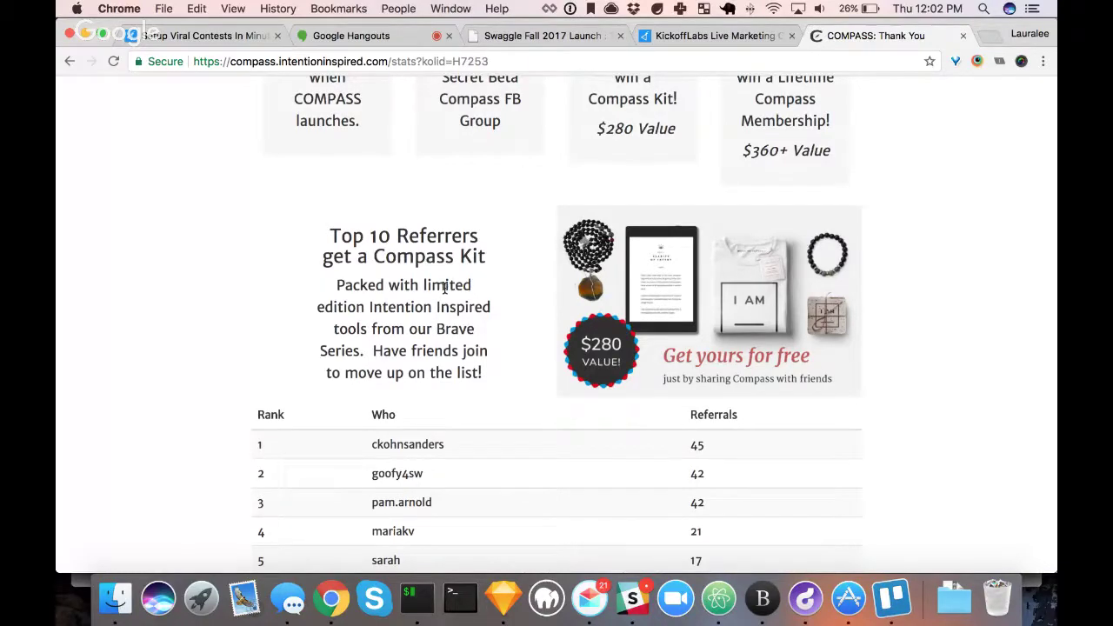
# Compare the thank-you page's share link and reward tiers with the referral leaderboard, ending back at the waitlist message
pyautogui.scroll(10, 445, 288)
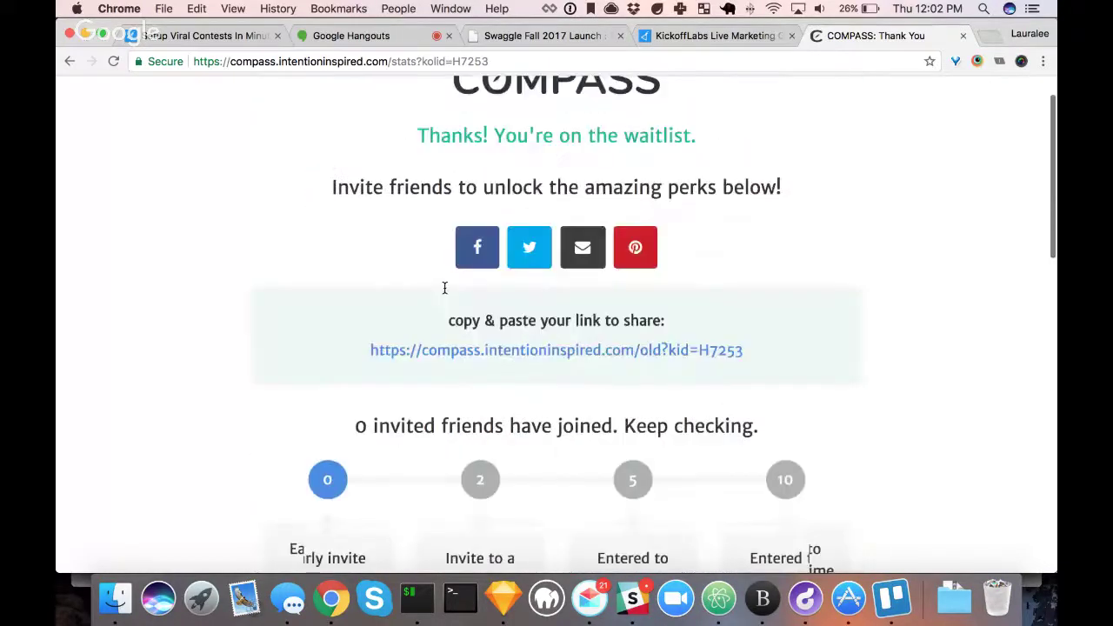
pyautogui.scroll(-3, 444, 291)
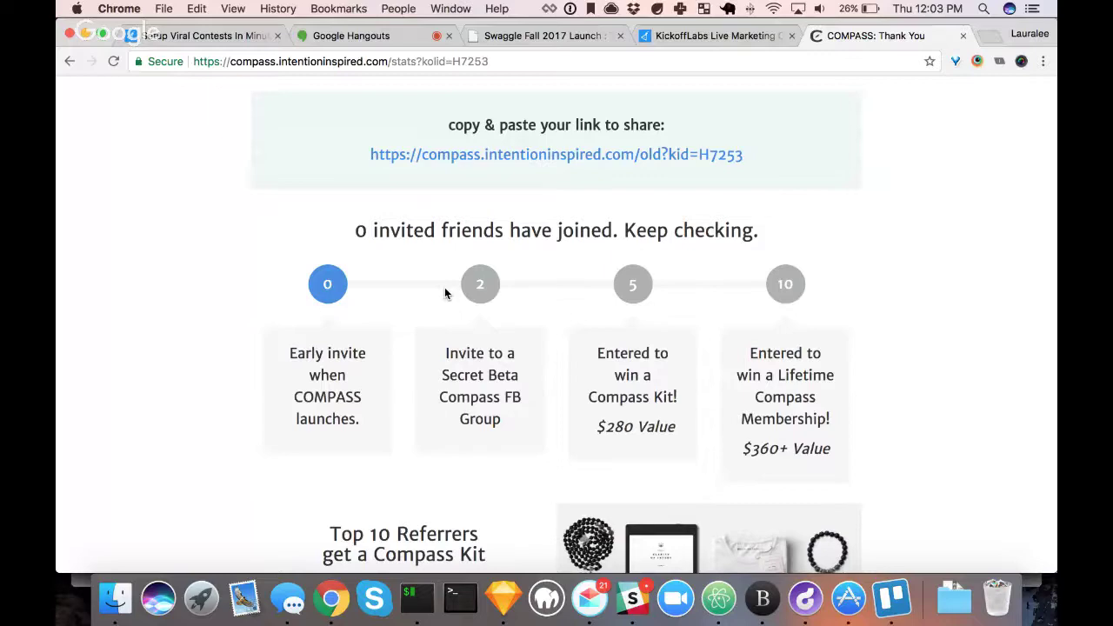
pyautogui.scroll(-2, 444, 293)
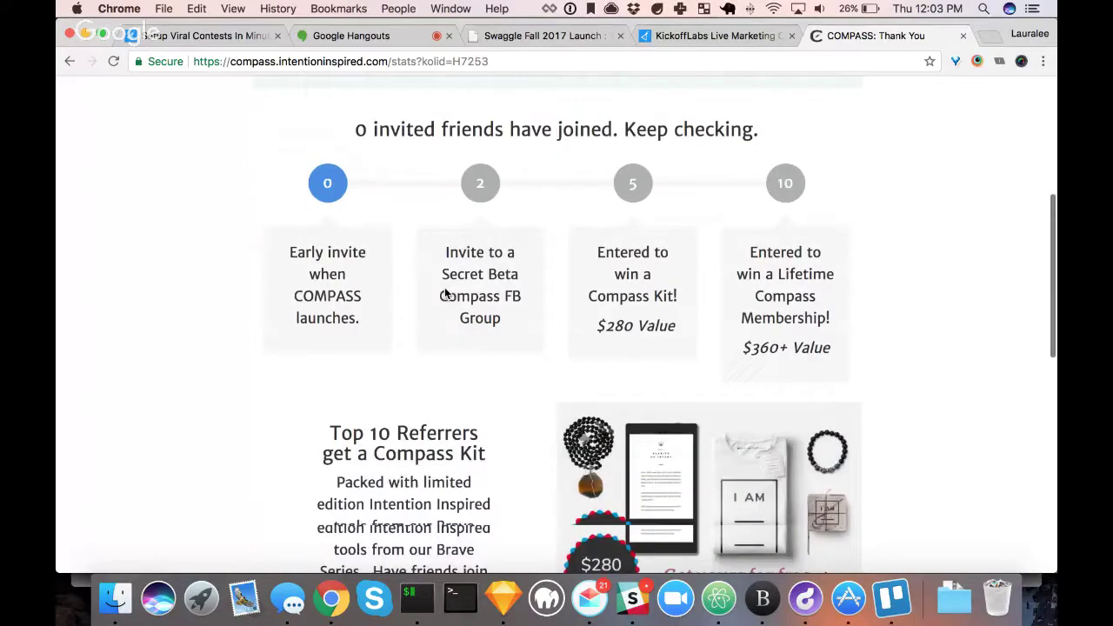
pyautogui.scroll(-5, 444, 293)
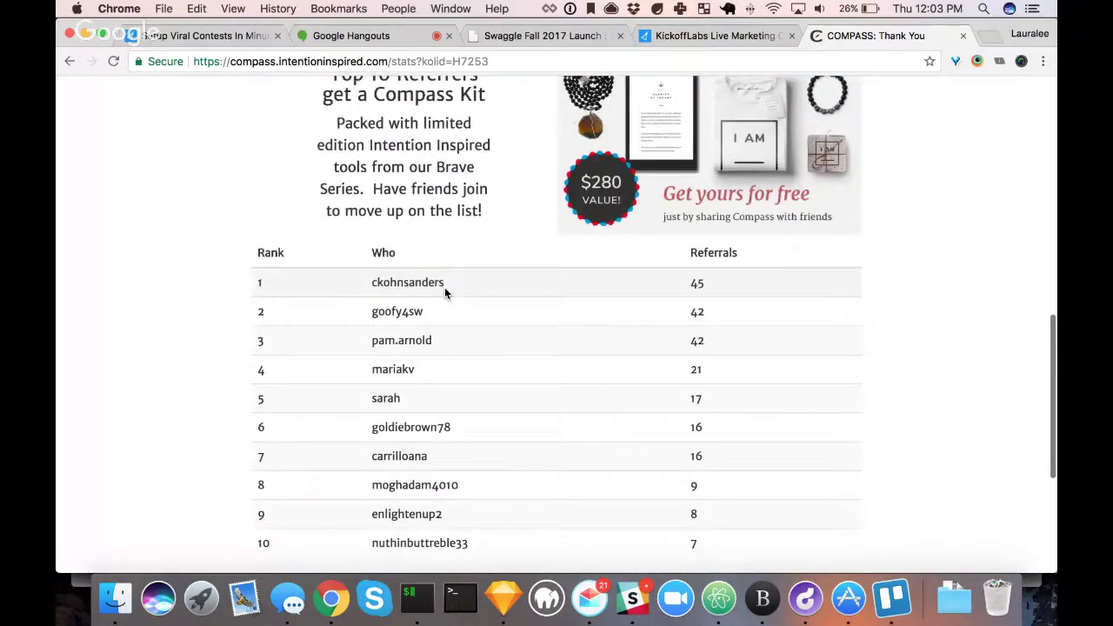
pyautogui.scroll(5, 444, 293)
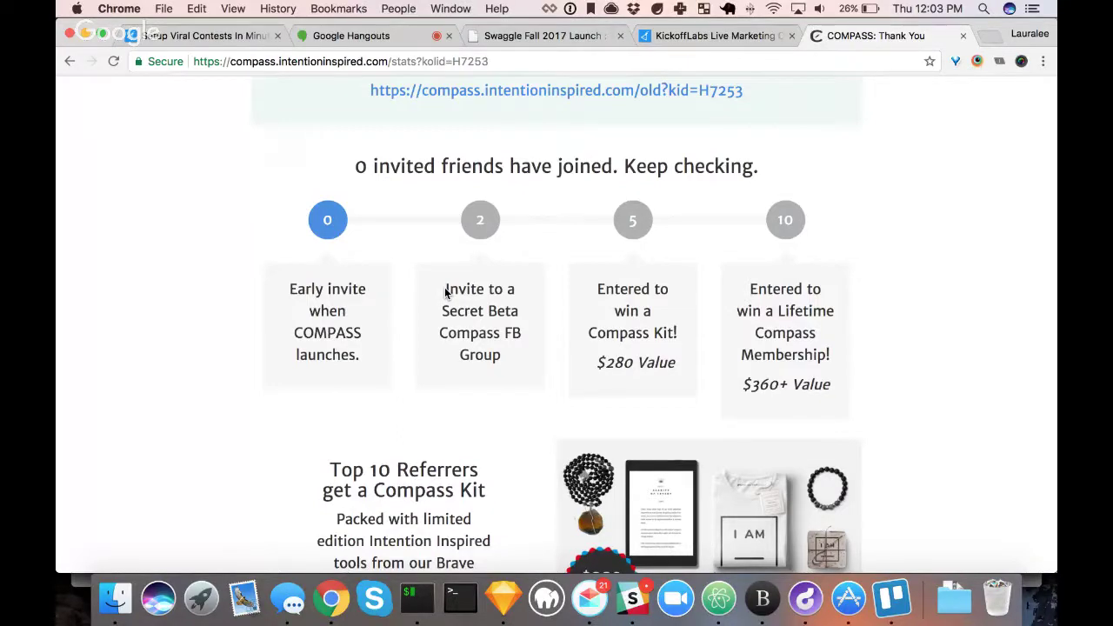
pyautogui.scroll(6, 445, 292)
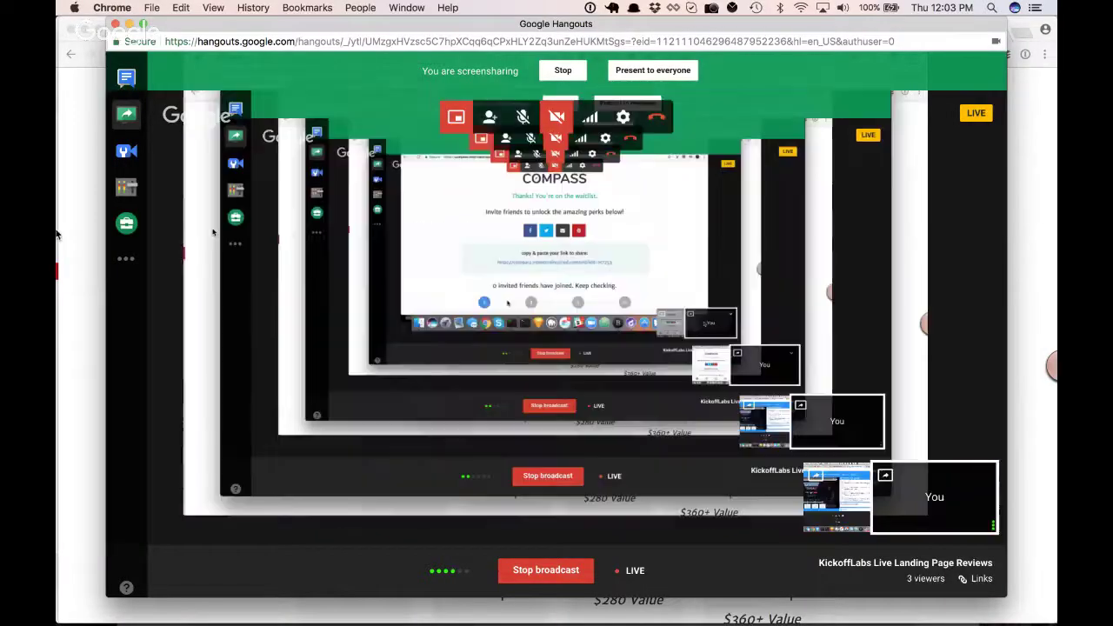
# Bring the review browser window forward, check the Live Landing Page Reviews chat and show the KickoffLabs homepage
pyautogui.click(57, 233)
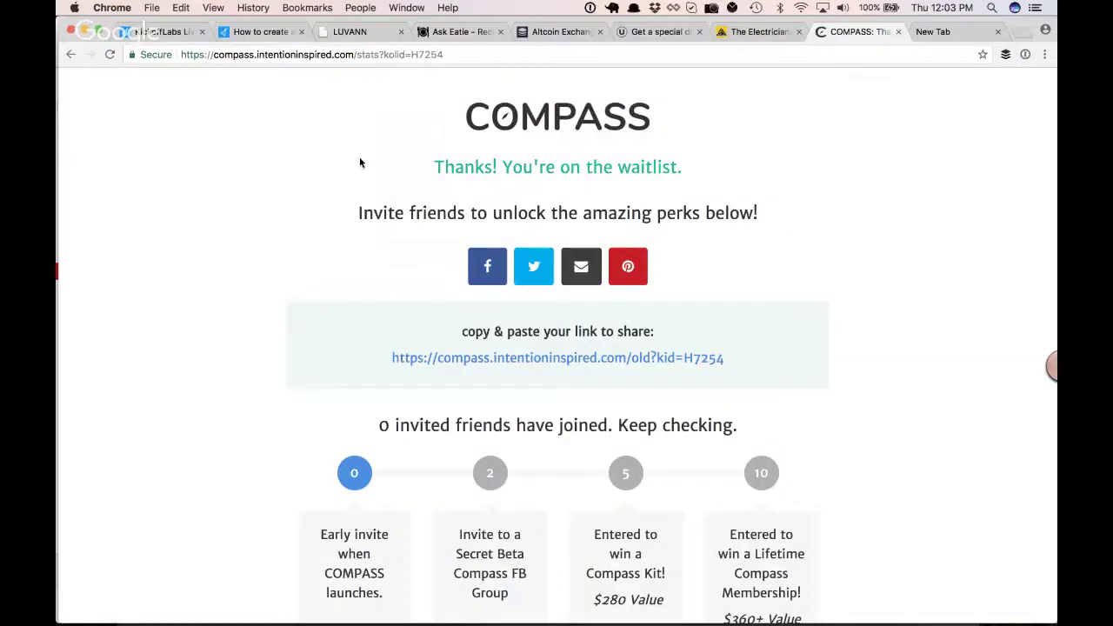
pyautogui.click(174, 35)
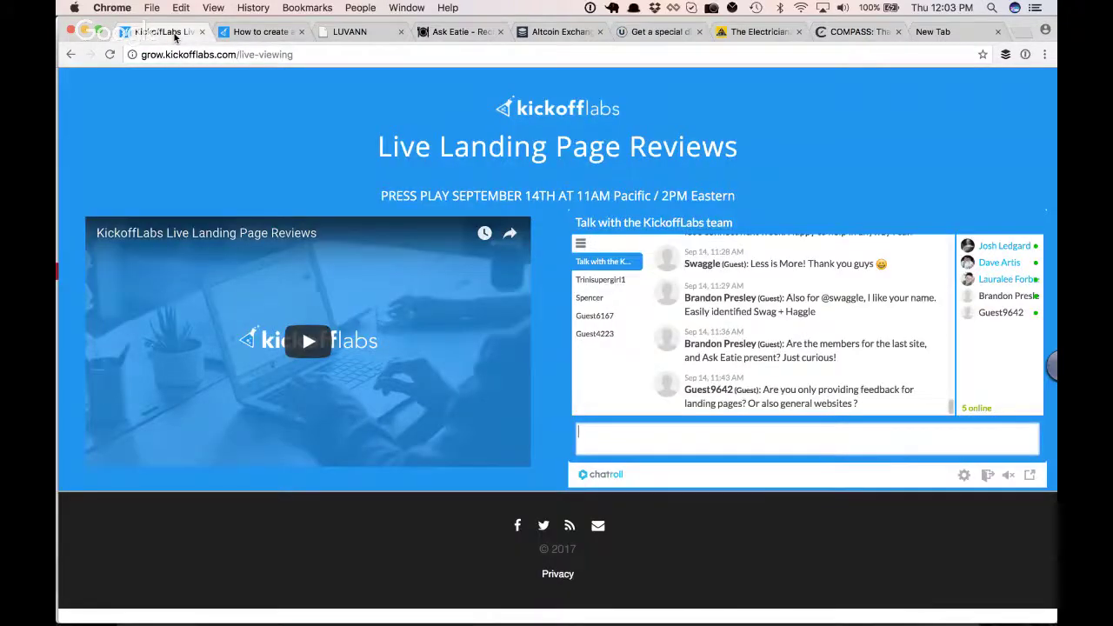
pyautogui.click(252, 32)
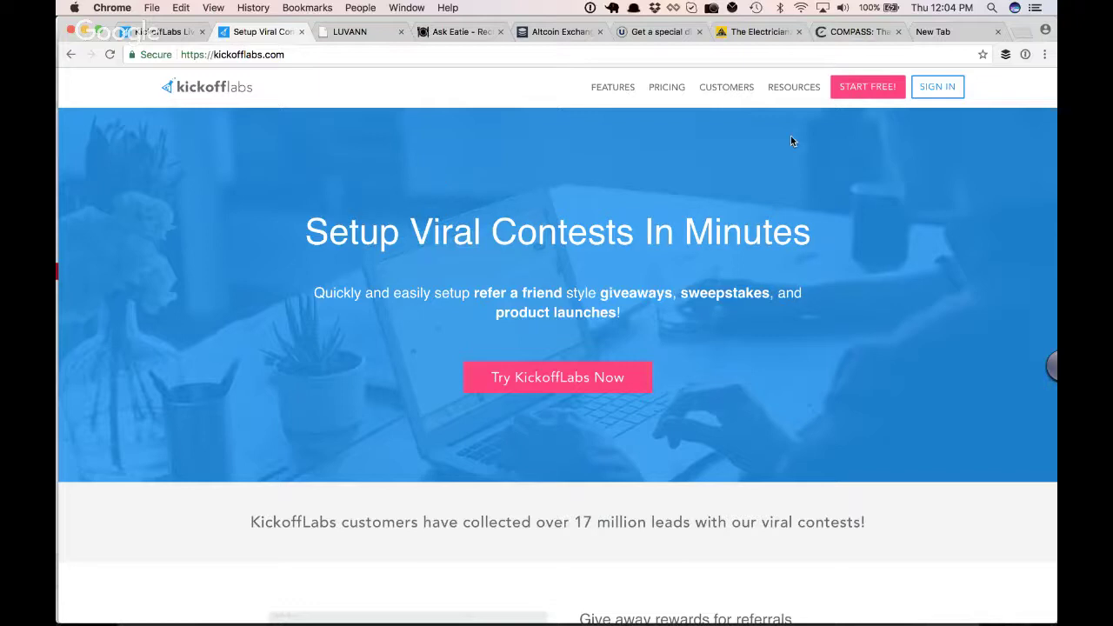
# Return to the Compass thank-you page and look over its reward tiers and Top 10 Referrers offer
pyautogui.click(842, 8)
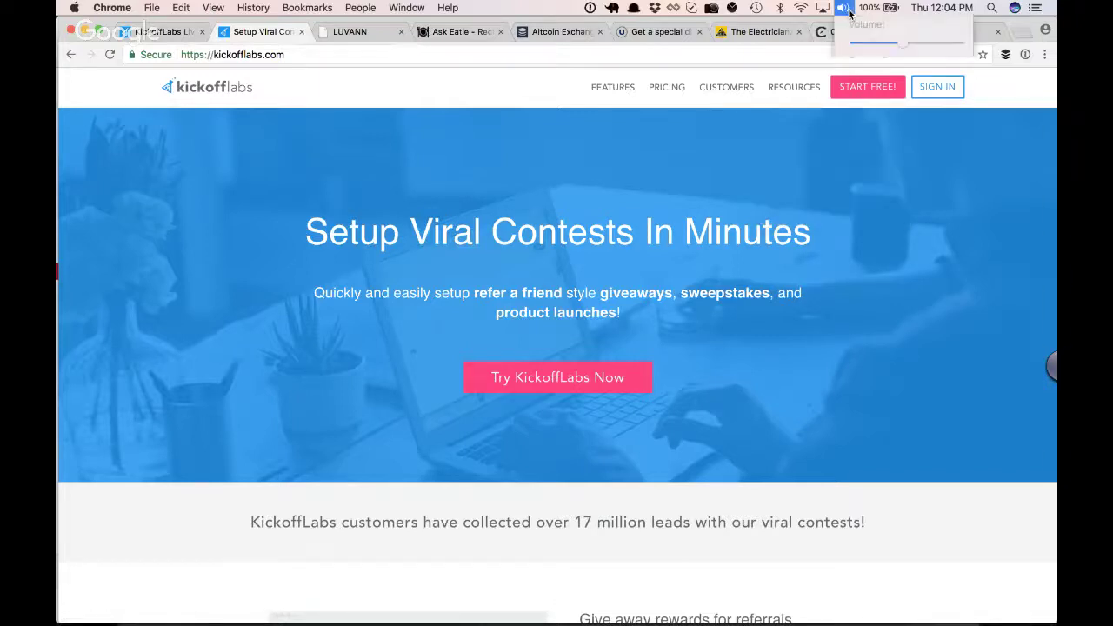
pyautogui.click(845, 47)
pyautogui.click(844, 35)
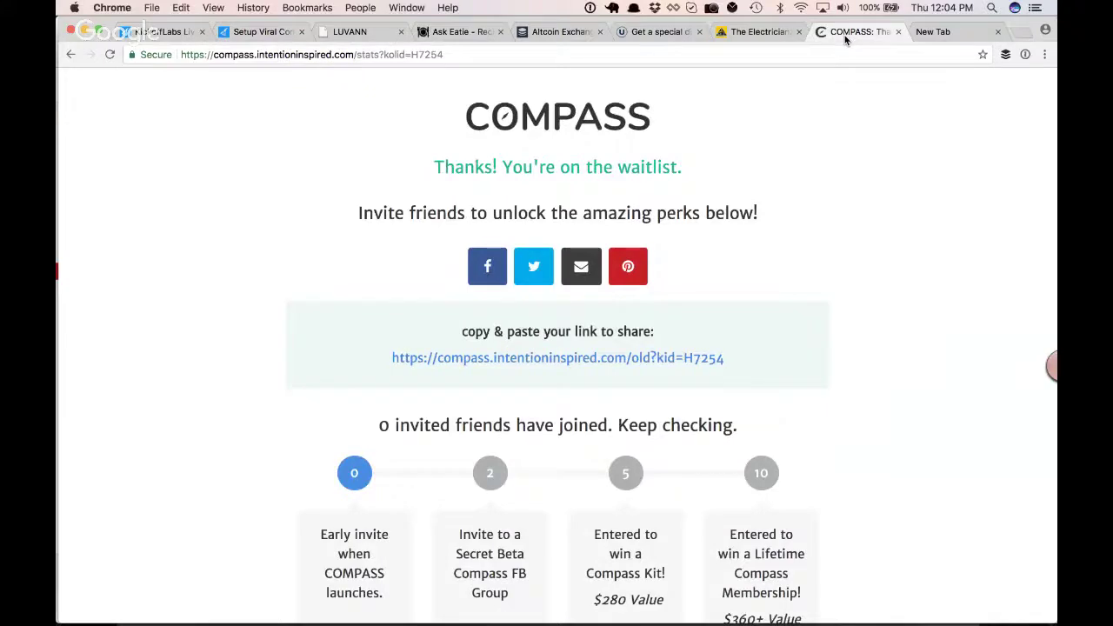
pyautogui.scroll(-5, 540, 472)
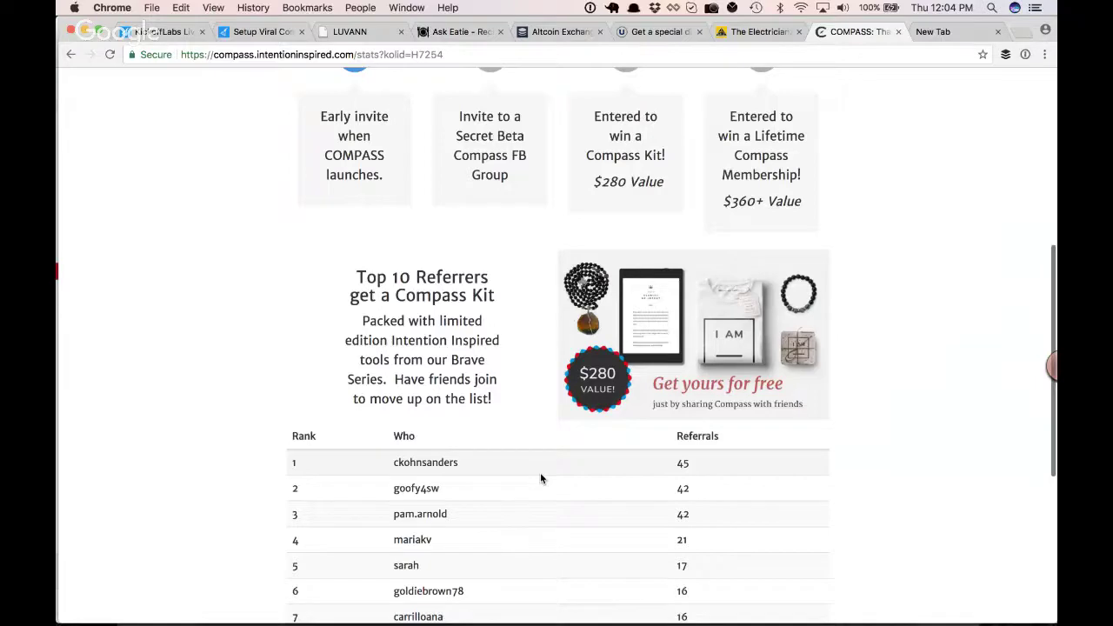
pyautogui.scroll(5, 540, 477)
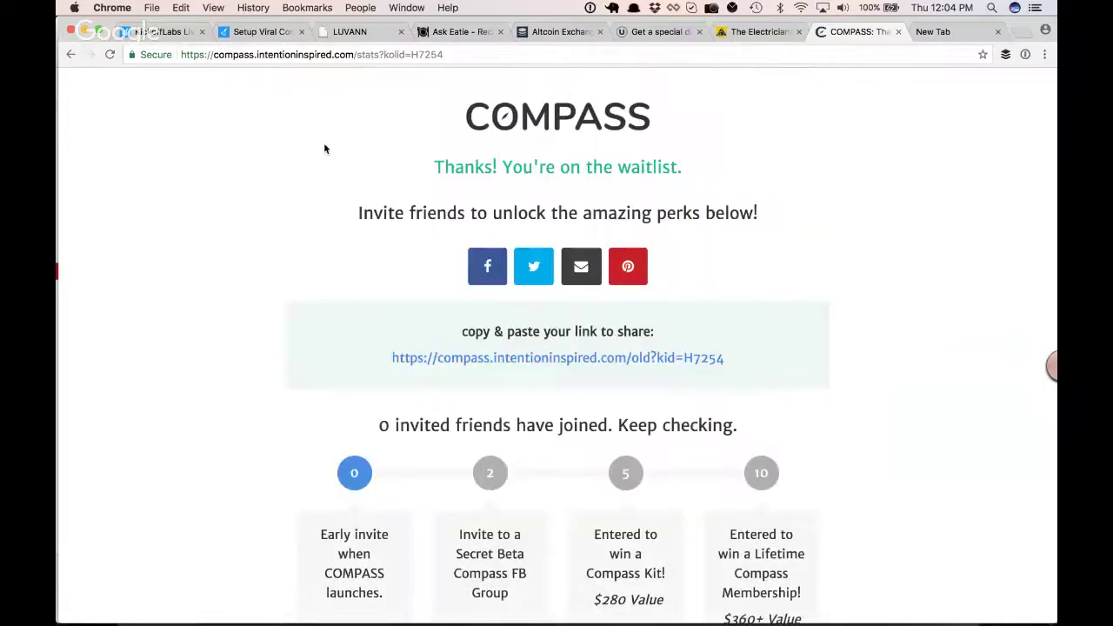
# Look at the KickoffLabs homepage's sign-up option and revisit the Compass page's referral leaderboard
pyautogui.click(257, 35)
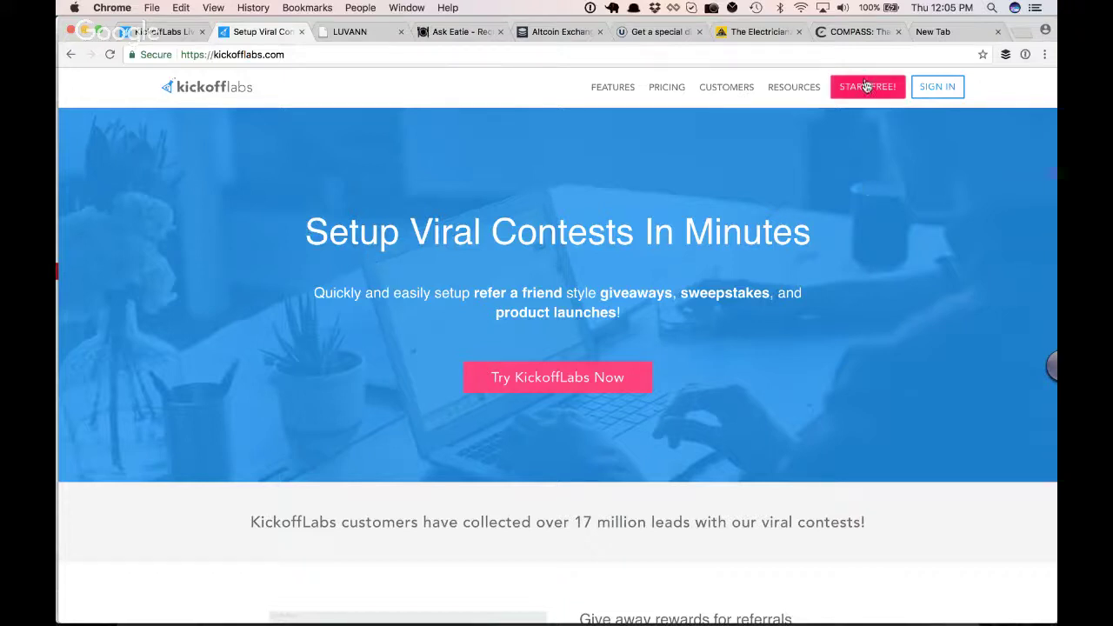
pyautogui.click(857, 35)
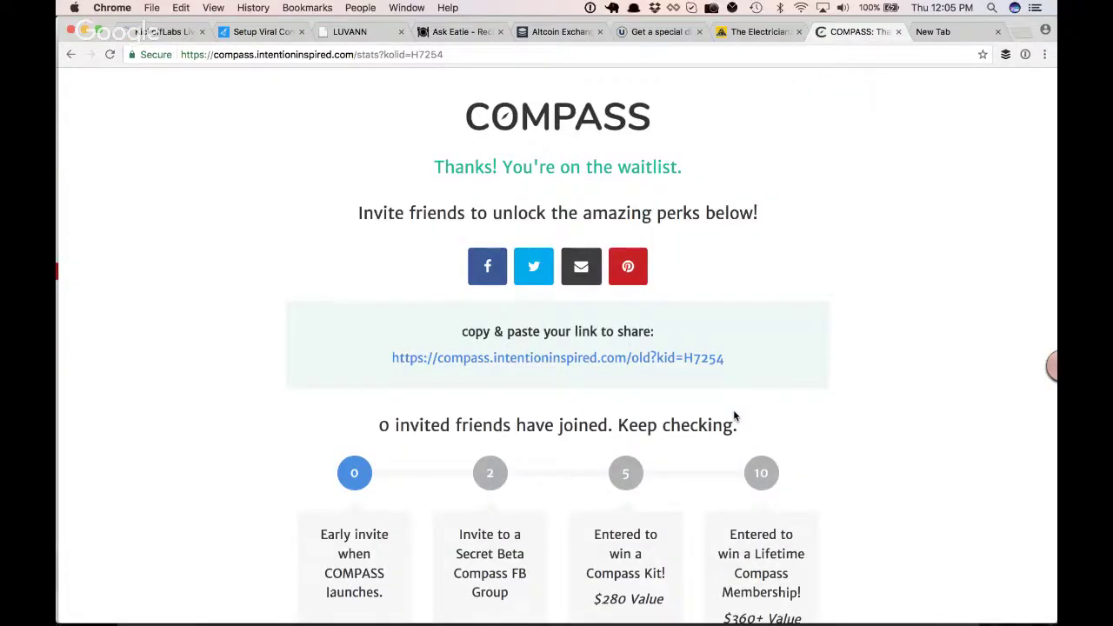
pyautogui.scroll(-5, 696, 499)
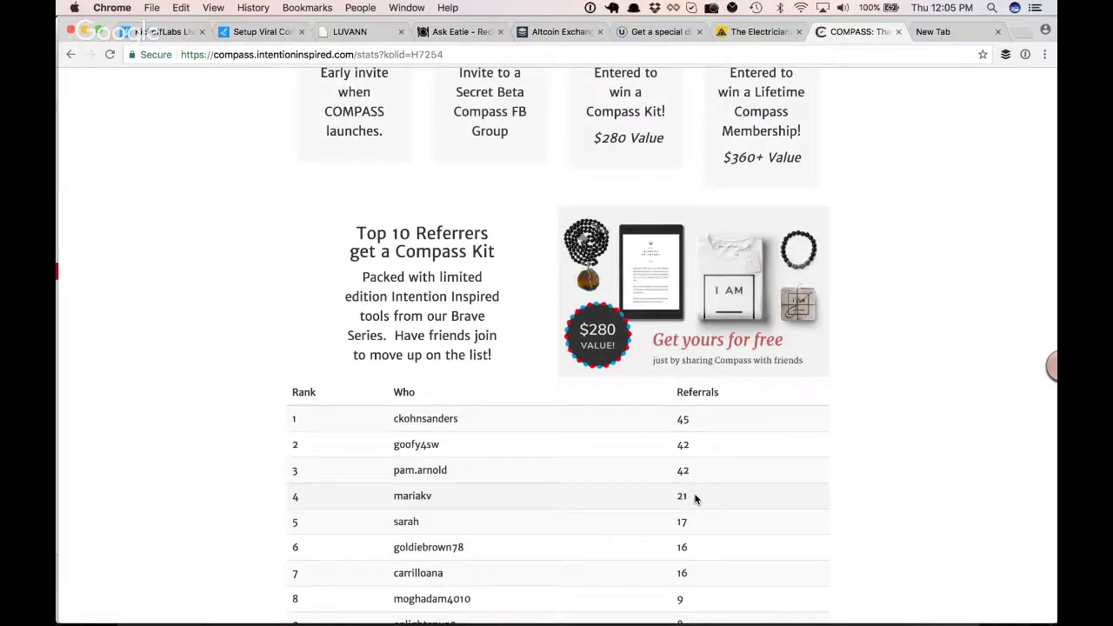
pyautogui.scroll(5, 401, 143)
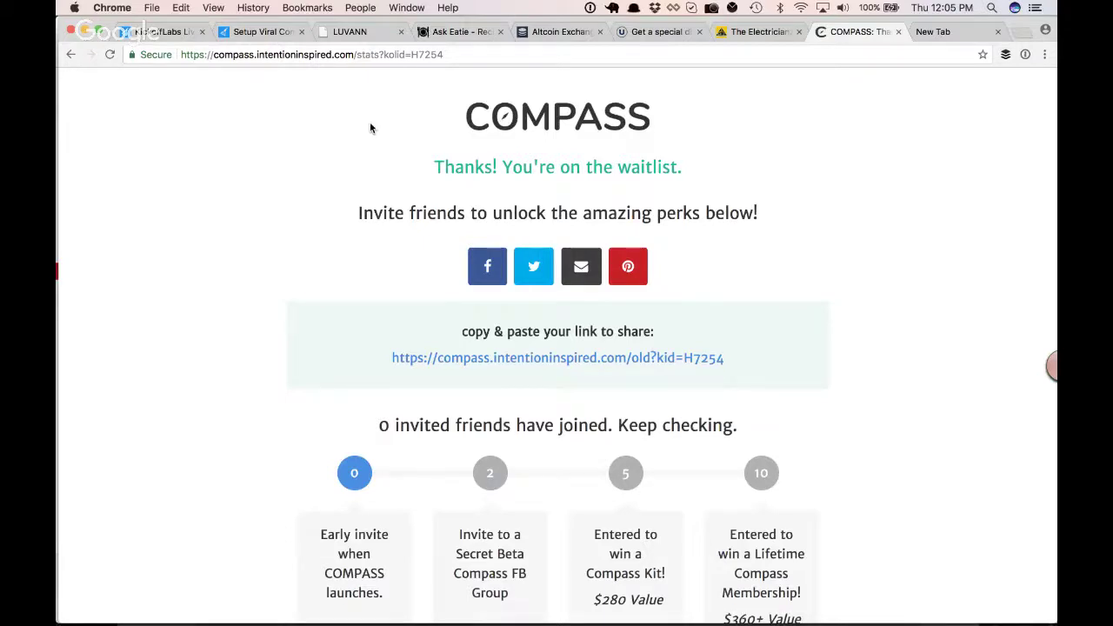
# Check the Live Landing Page Reviews chat, return to the KickoffLabs homepage and bring the Google Hangouts broadcast window forward
pyautogui.click(263, 38)
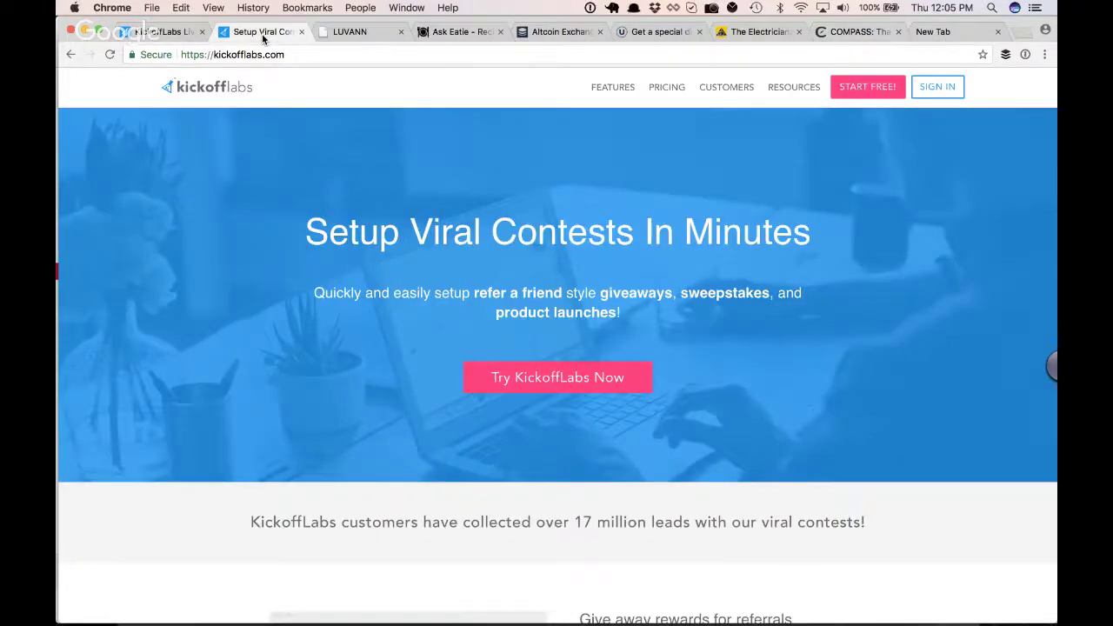
pyautogui.hotkey('ctrl', 'shift', 'Tab')
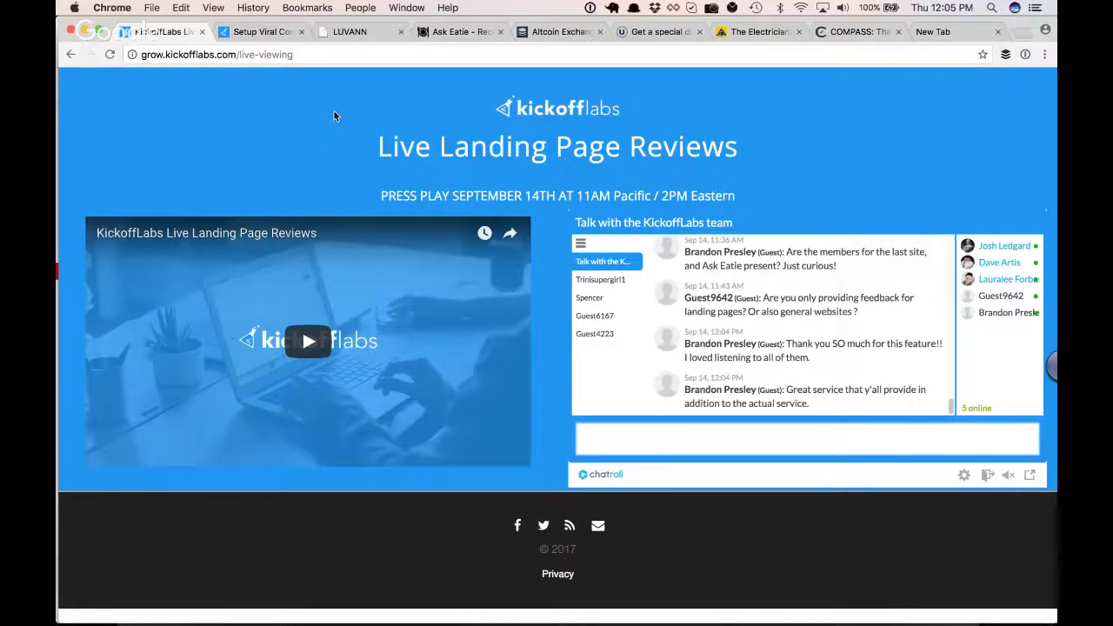
pyautogui.hotkey('ctrl', 'Tab')
pyautogui.click(406, 8)
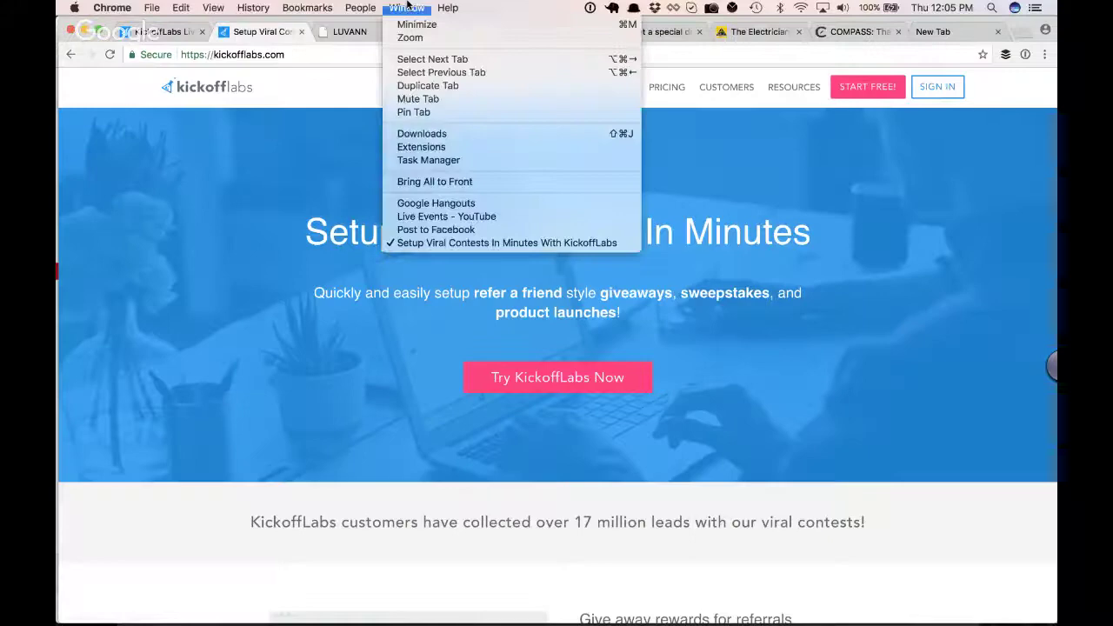
pyautogui.click(433, 206)
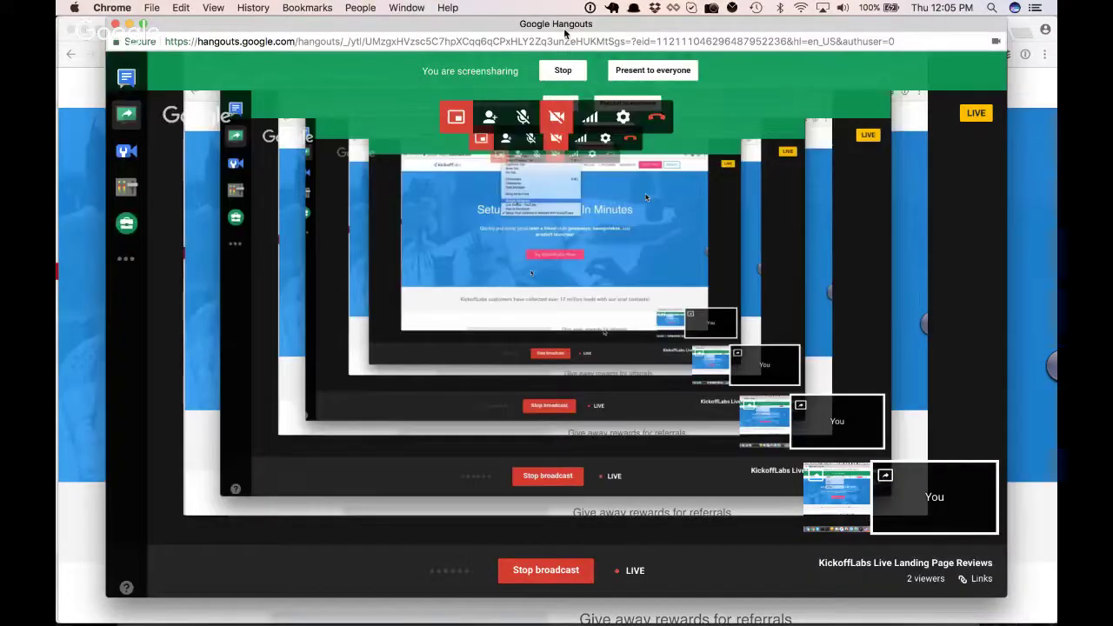